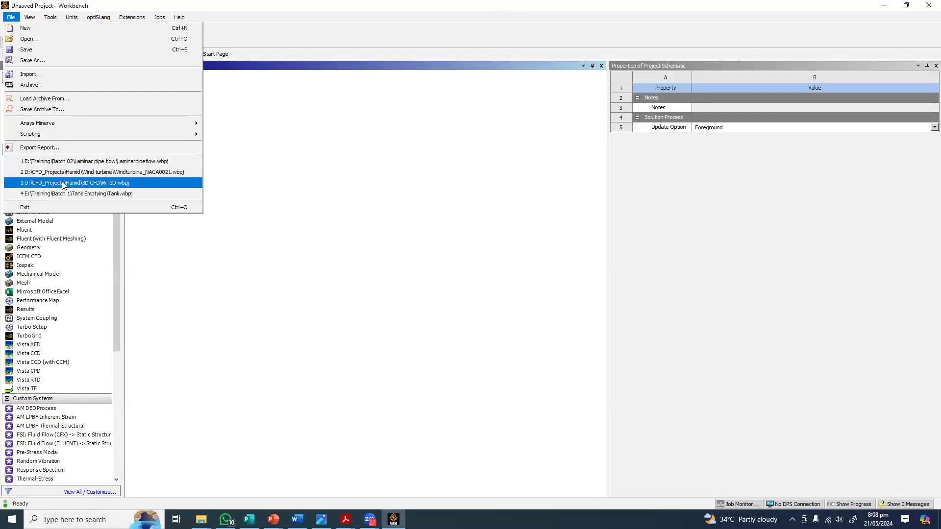
# Open the recent tank-emptying project Tank.wbpj
pyautogui.click(45, 194)
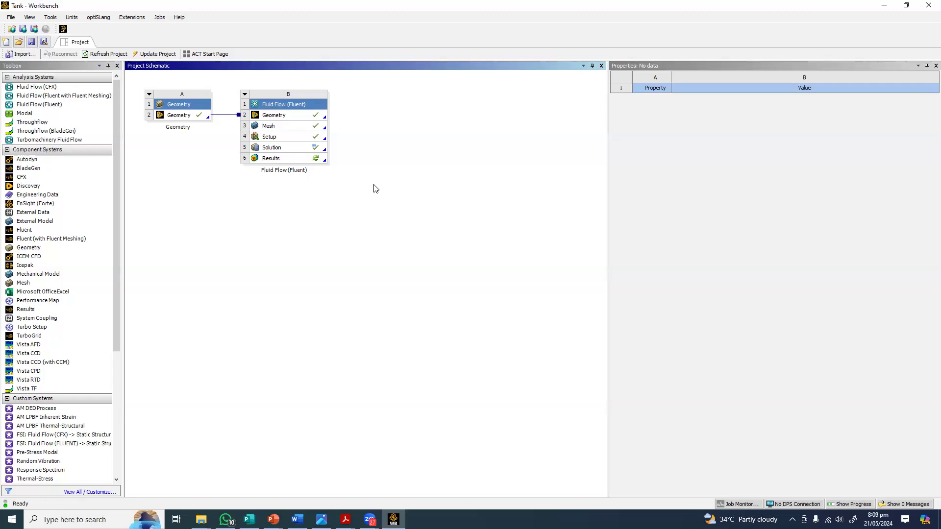
pyautogui.rightClick(374, 189)
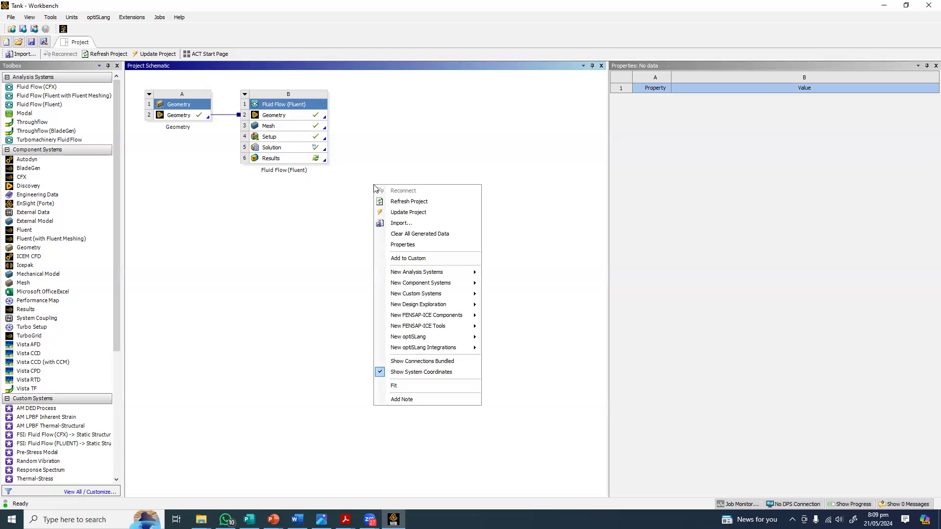
pyautogui.click(189, 117)
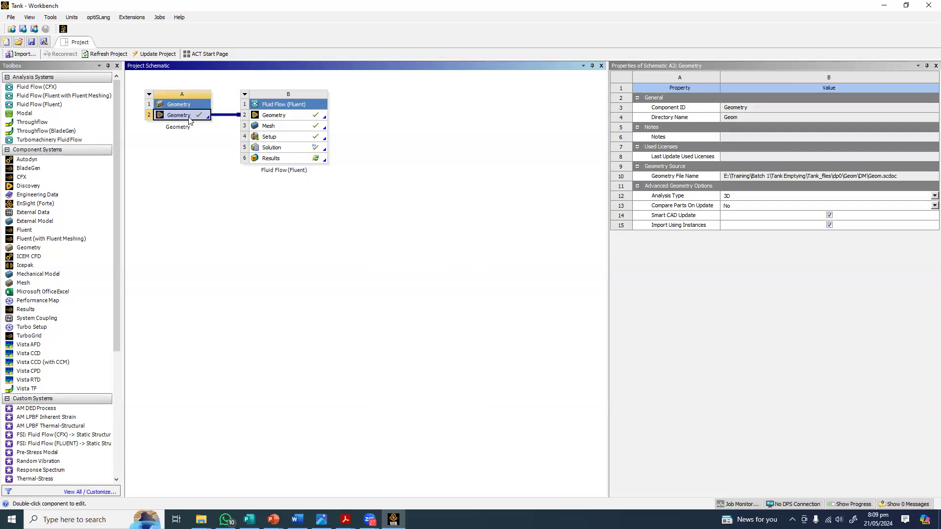
# Delete the standalone Geometry system from the project schematic, keeping the Fluid Flow (Fluent) system
pyautogui.rightClick(185, 105)
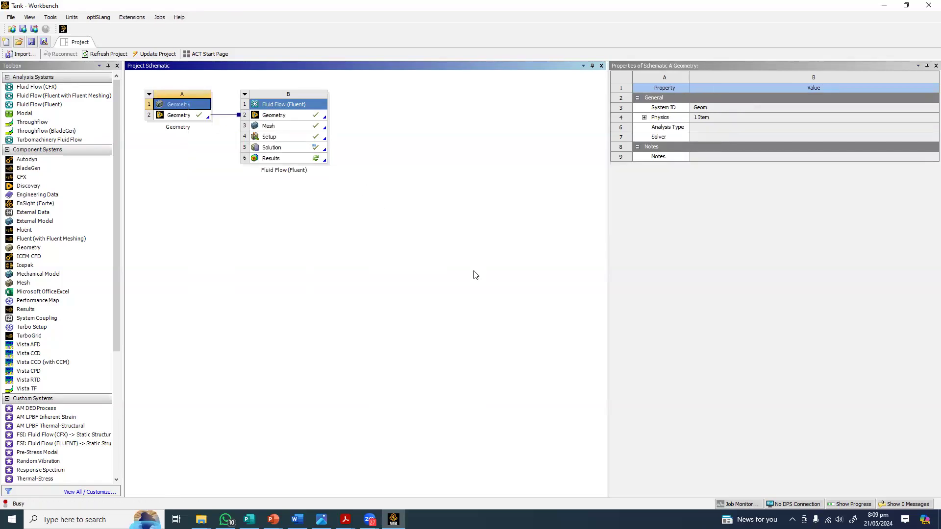
pyautogui.press('Return')
pyautogui.click(195, 122)
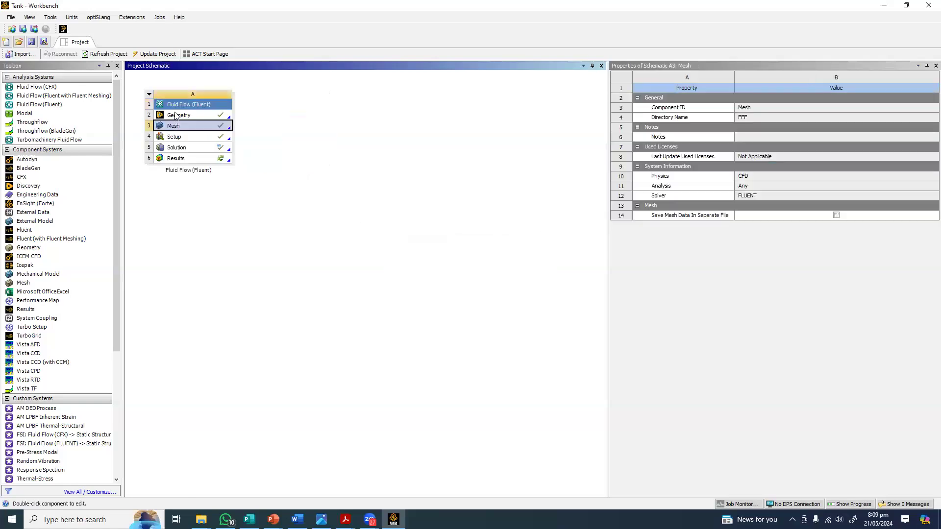
# Reset the Geometry cell of the Fluid Flow (Fluent) system, confirming deletion of its local and generated data
pyautogui.click(176, 116)
pyautogui.rightClick(175, 115)
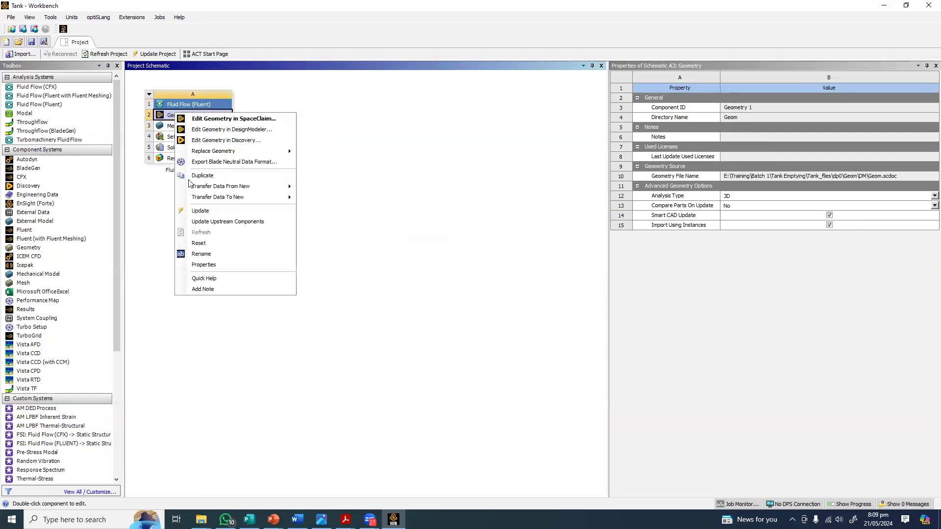
pyautogui.click(199, 243)
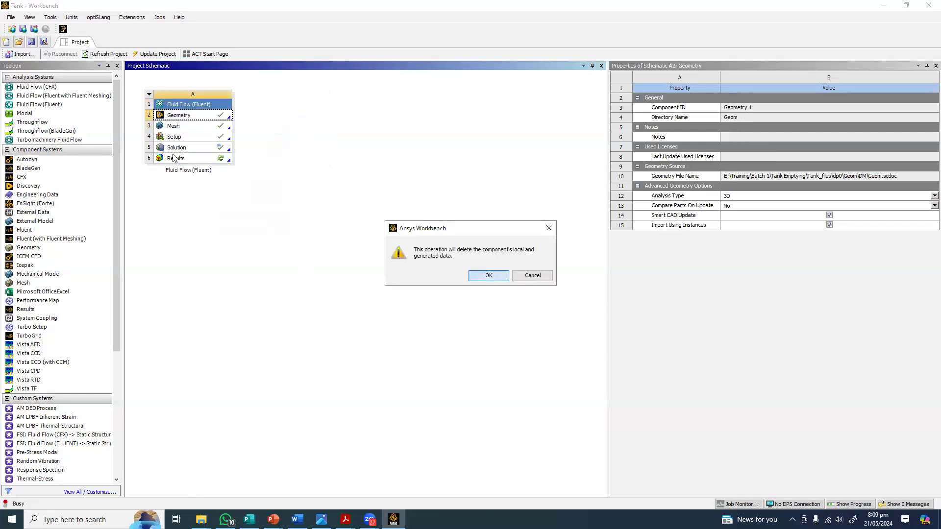
pyautogui.press('Return')
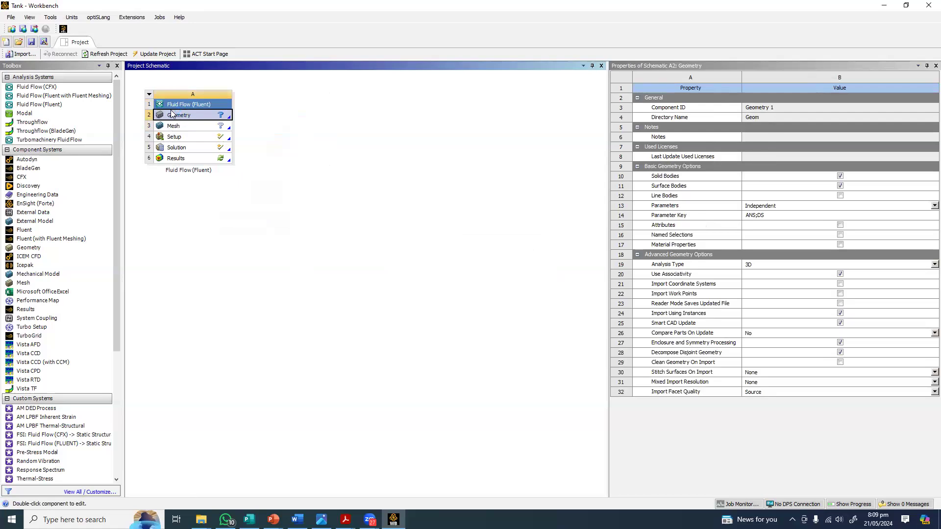
# Open the emptied Geometry cell of the Fluid Flow (Fluent) system in DesignModeler
pyautogui.doubleClick(172, 114)
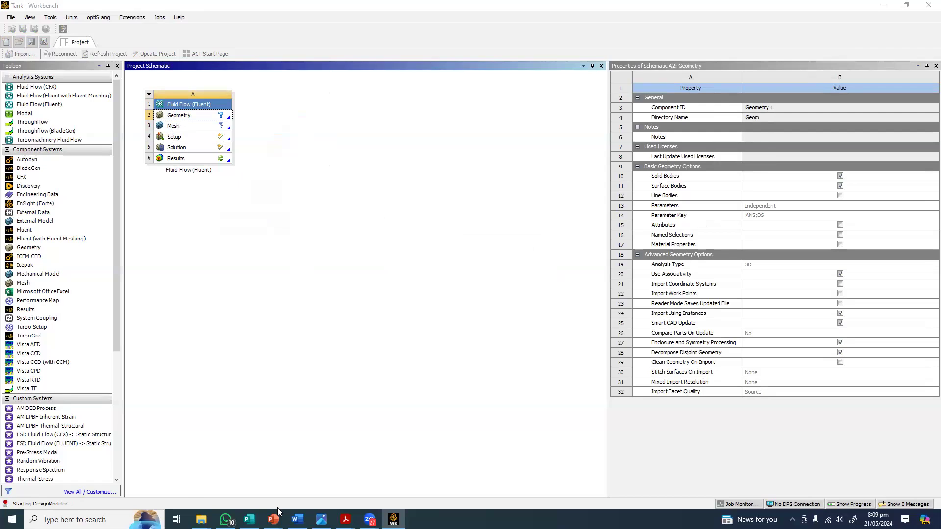
pyautogui.moveTo(273, 519)
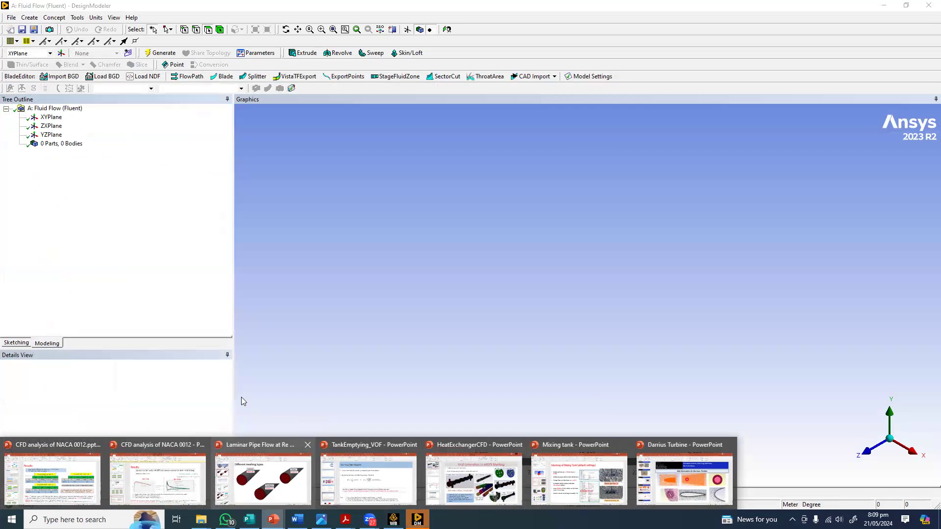
# Sketch a circle about 8.6 m in diameter on the XY plane, centred on the origin
pyautogui.moveTo(625, 205); pyautogui.dragTo(638, 243)
pyautogui.scroll(3, 621, 247)
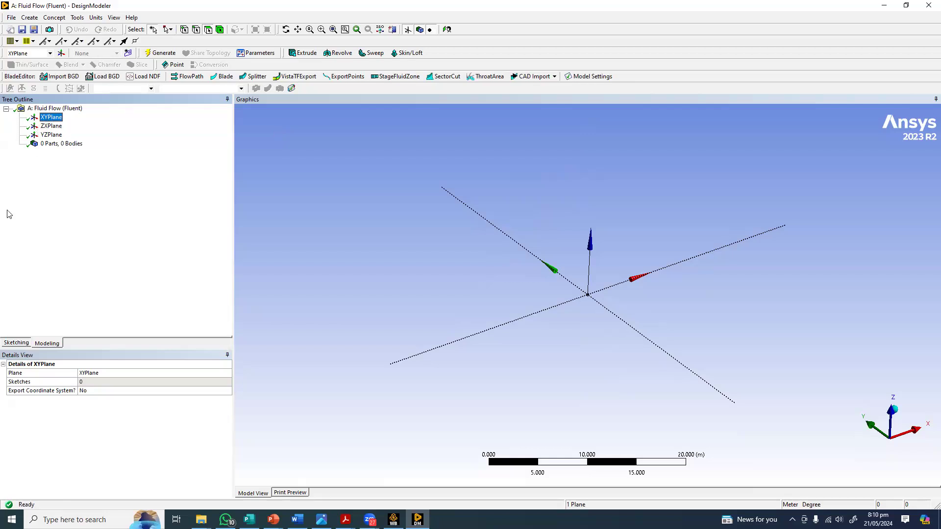
pyautogui.click(16, 343)
pyautogui.click(20, 191)
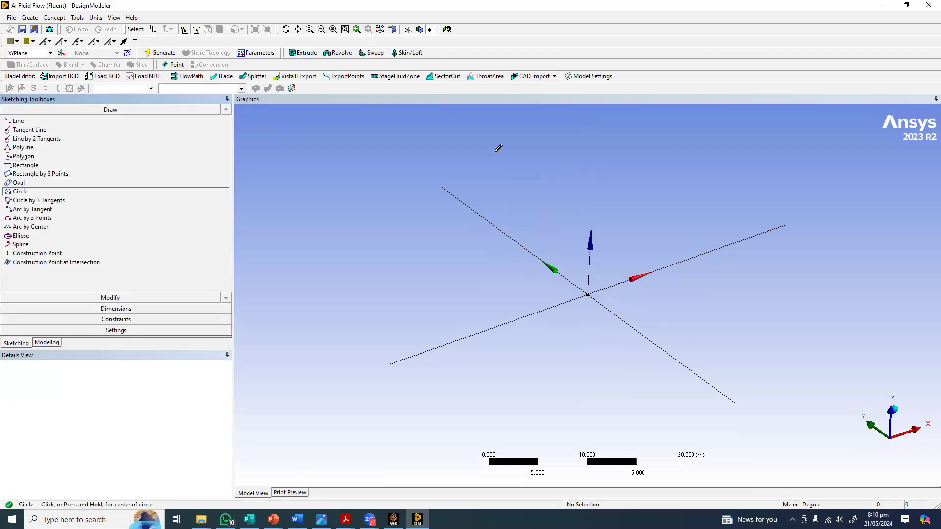
pyautogui.click(588, 294)
pyautogui.click(574, 278)
# Dimension the circle's diameter, placing the label up and to the left of the circle
pyautogui.click(127, 308)
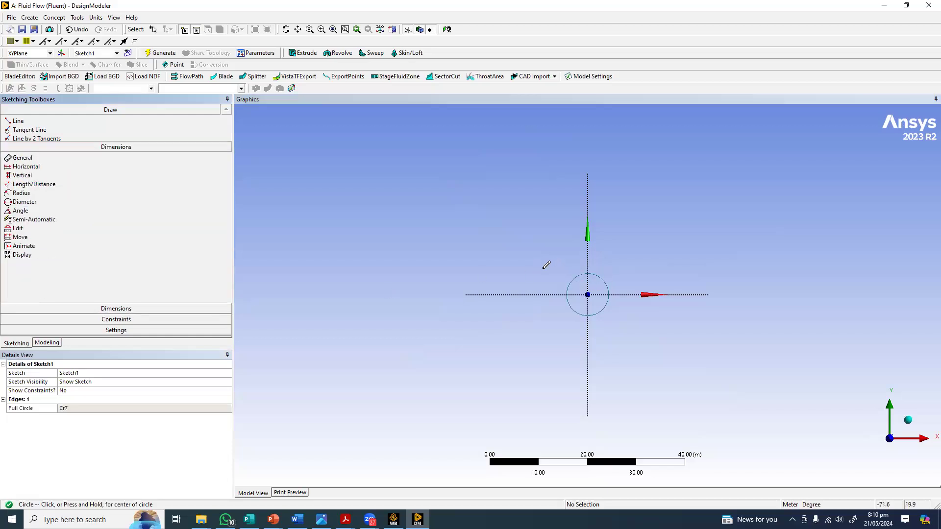
pyautogui.click(569, 286)
pyautogui.click(552, 280)
pyautogui.scroll(1, 504, 312)
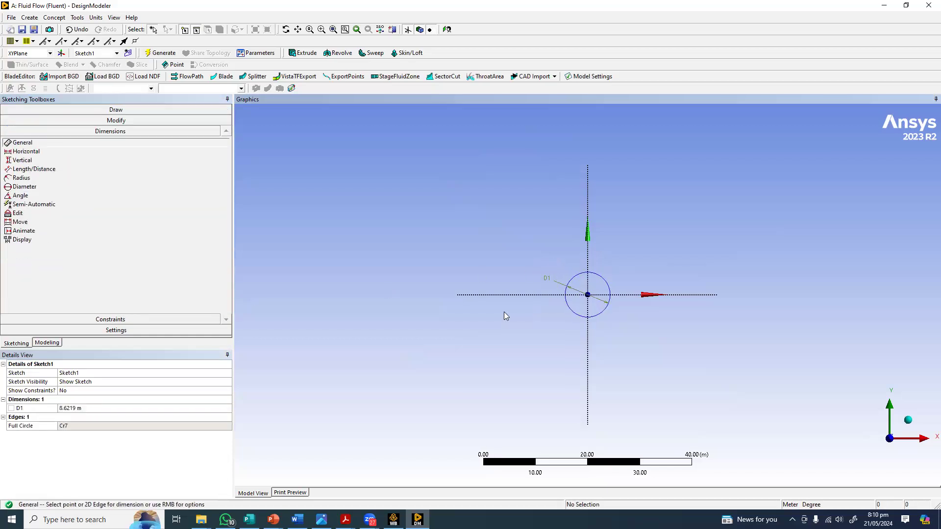
pyautogui.scroll(3, 505, 315)
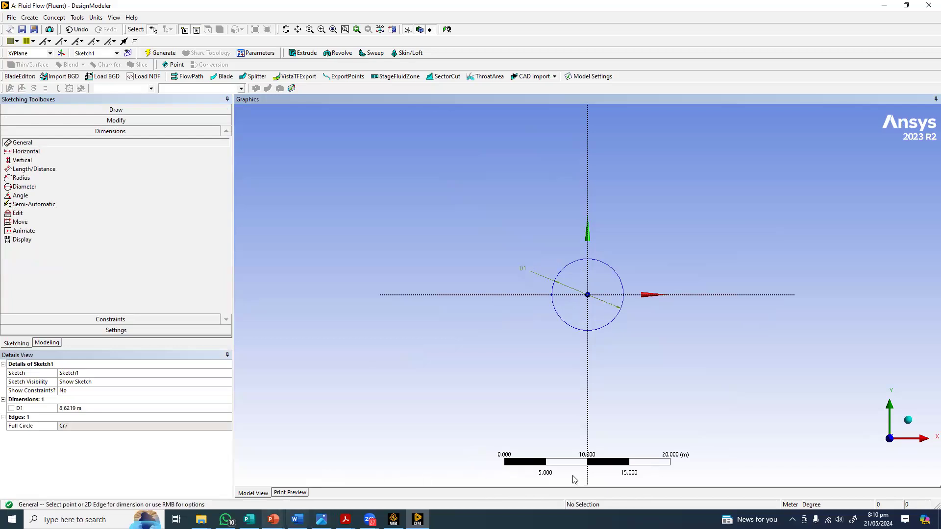
# Look up the tank diameter in the TankEmptying_VOF presentation in PowerPoint, on the analytical calculation slide, and return to DesignModeler
pyautogui.click(272, 519)
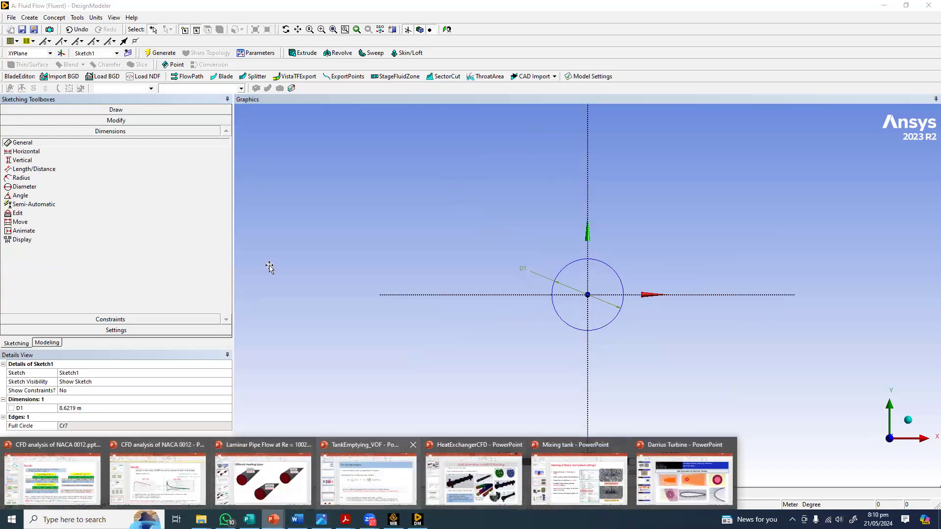
pyautogui.click(368, 478)
pyautogui.scroll(6, 269, 266)
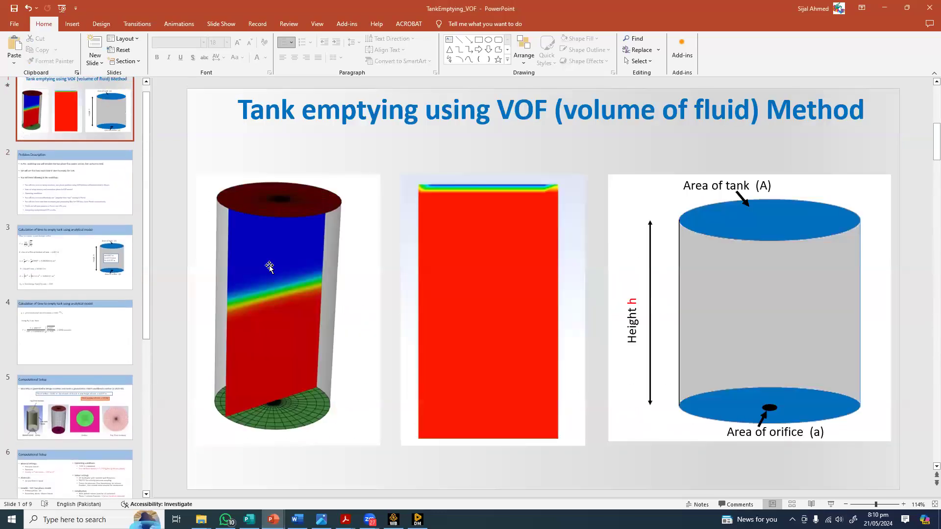
pyautogui.click(45, 186)
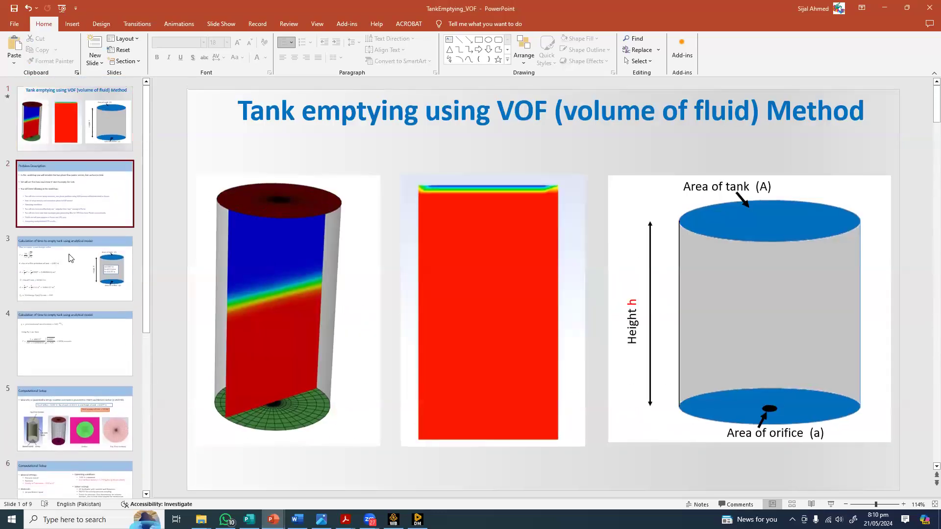
pyautogui.click(69, 262)
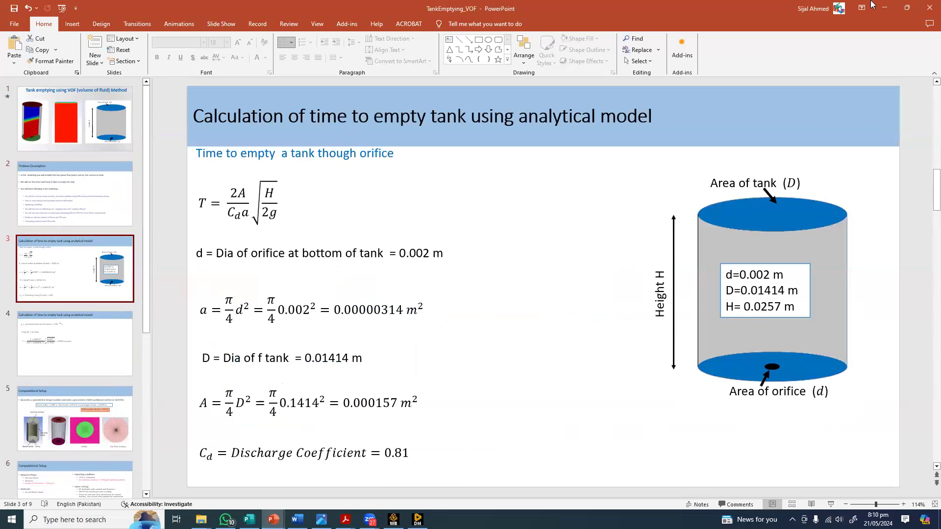
pyautogui.hotkey('alt', 'Tab')
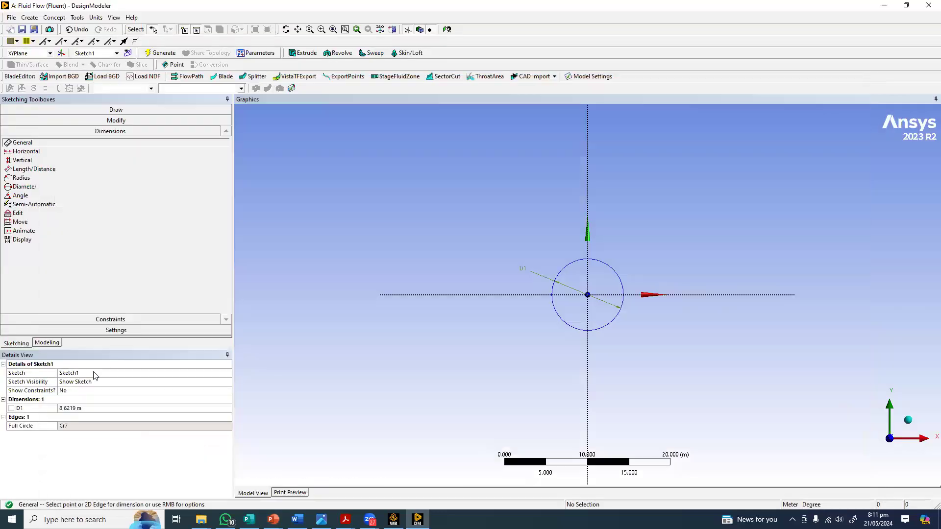
# Set the circle's diameter dimension D1 to 0.01414 m
pyautogui.click(83, 408)
pyautogui.write('0')
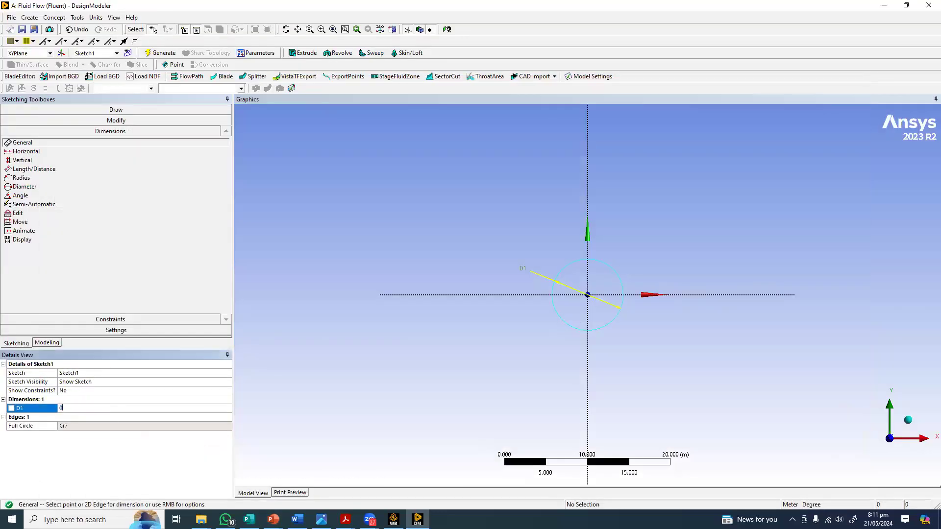
pyautogui.write('.01414')
pyautogui.press('Return')
# Move the diameter dimension label progressively closer until it sits just outside the resized circle
pyautogui.scroll(3, 542, 273)
pyautogui.scroll(3, 490, 287)
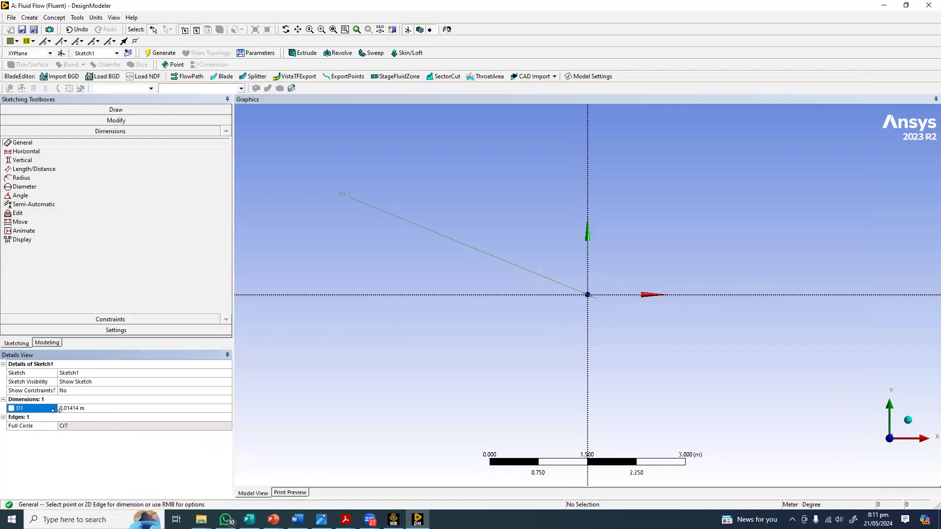
pyautogui.scroll(1, 411, 300)
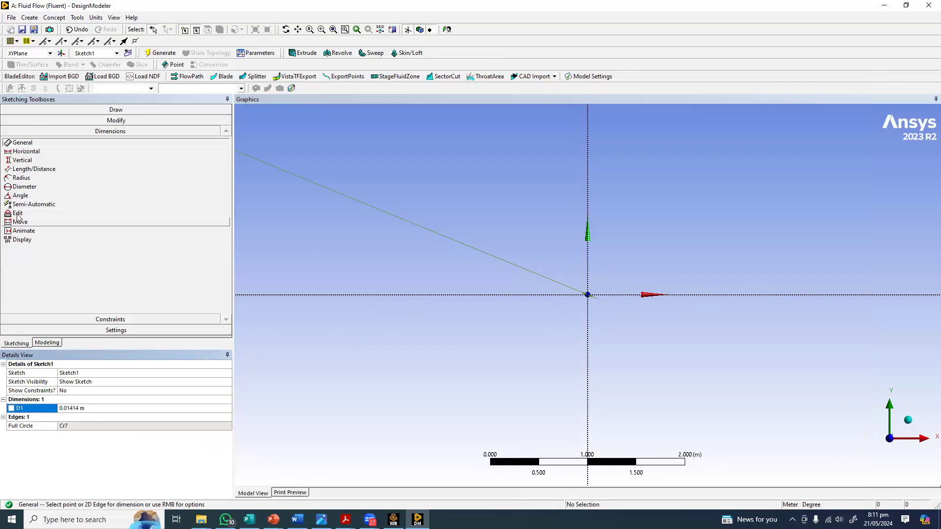
pyautogui.click(18, 221)
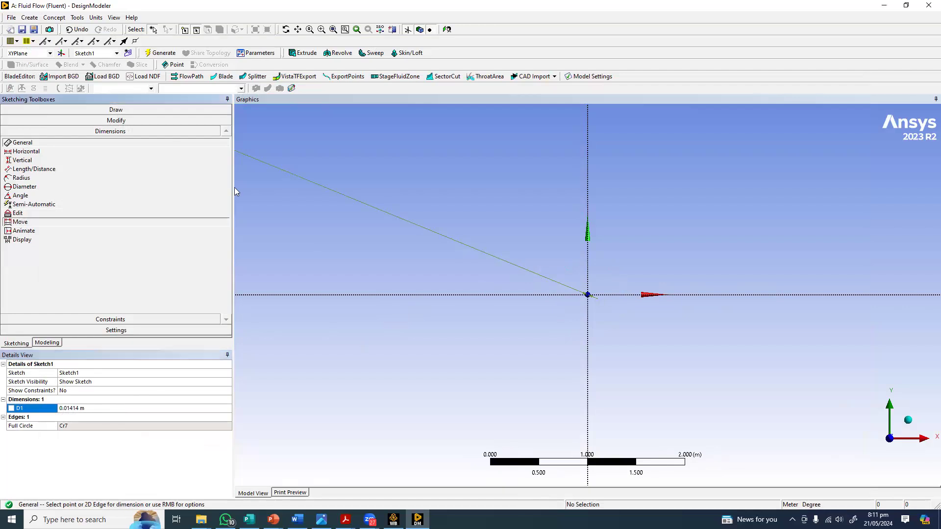
pyautogui.scroll(-3, 343, 196)
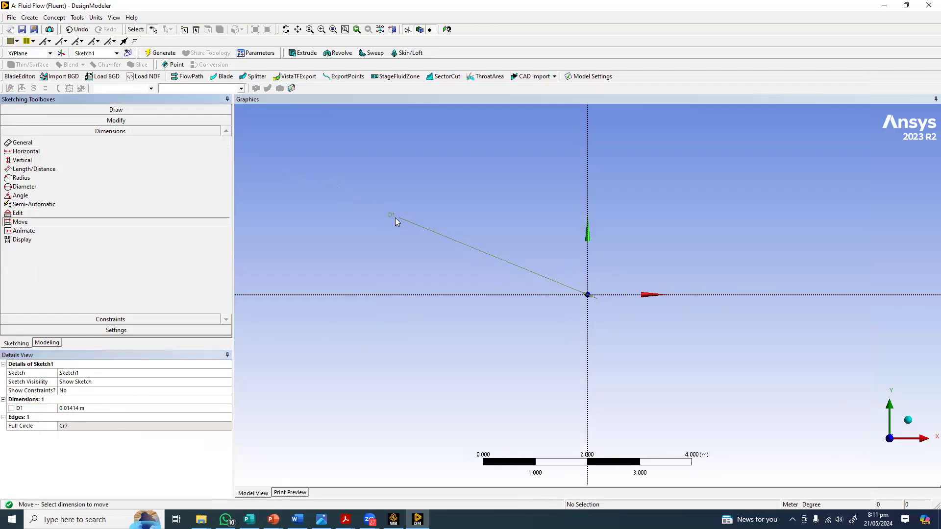
pyautogui.click(396, 219)
pyautogui.click(415, 224)
pyautogui.click(414, 224)
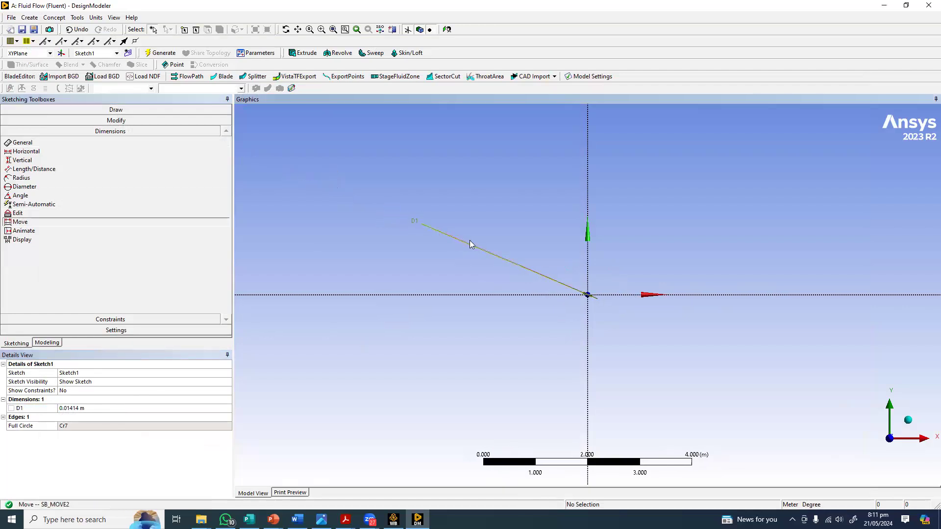
pyautogui.click(571, 286)
pyautogui.scroll(2, 568, 284)
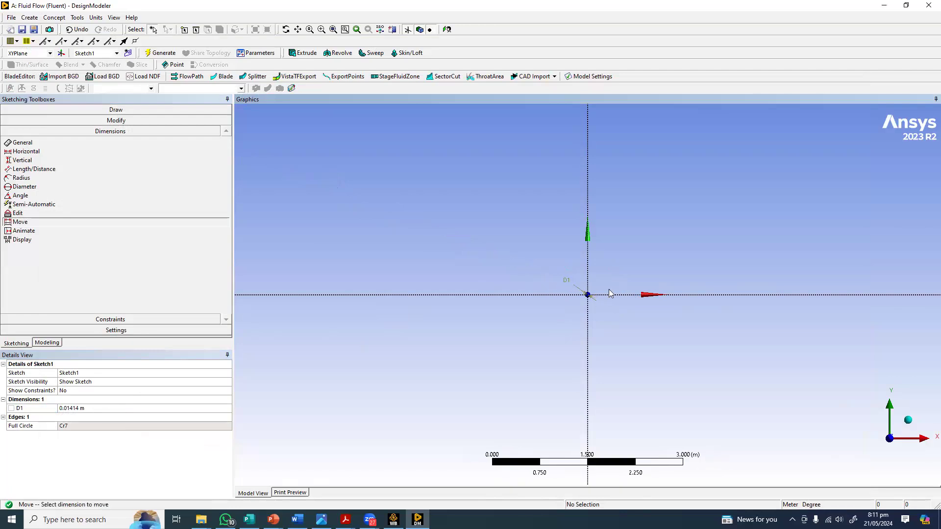
pyautogui.scroll(2, 554, 272)
pyautogui.click(512, 242)
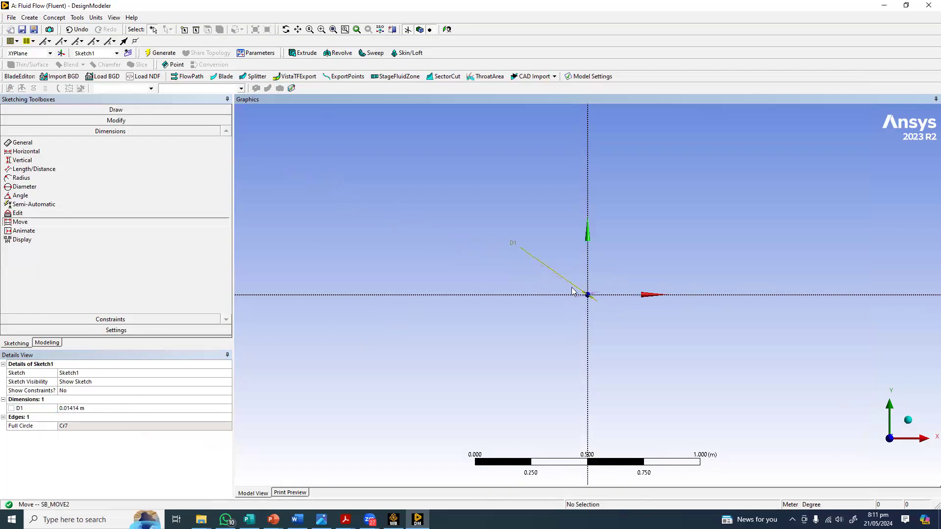
pyautogui.click(567, 291)
pyautogui.scroll(2, 561, 290)
pyautogui.scroll(6, 476, 243)
pyautogui.click(402, 217)
pyautogui.click(536, 275)
pyautogui.scroll(1, 544, 283)
pyautogui.scroll(3, 544, 283)
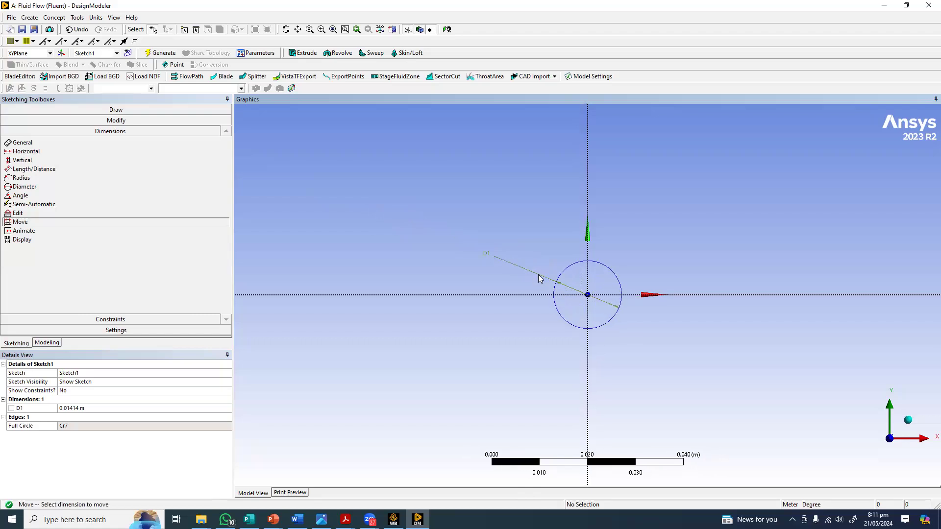
pyautogui.scroll(2, 541, 284)
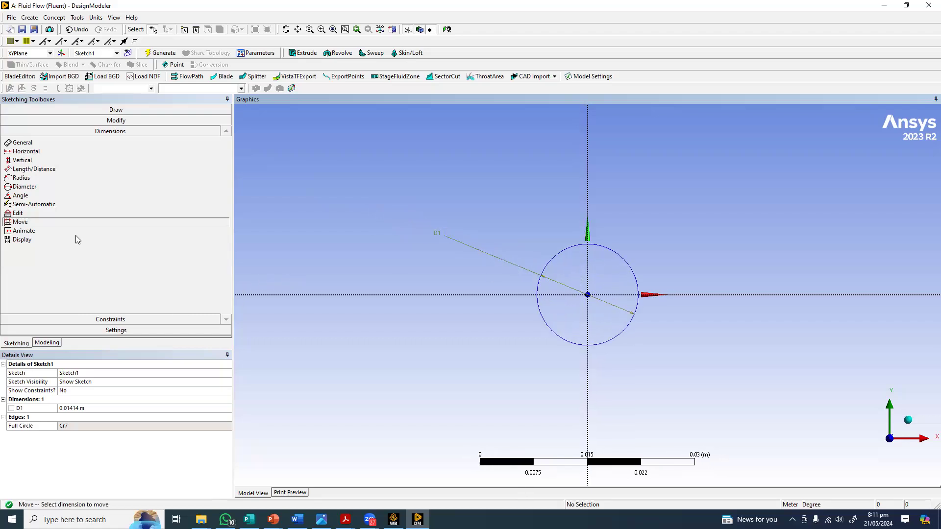
# Reset the DesignModeler Addins options to their defaults and accept the changed settings
pyautogui.click(77, 18)
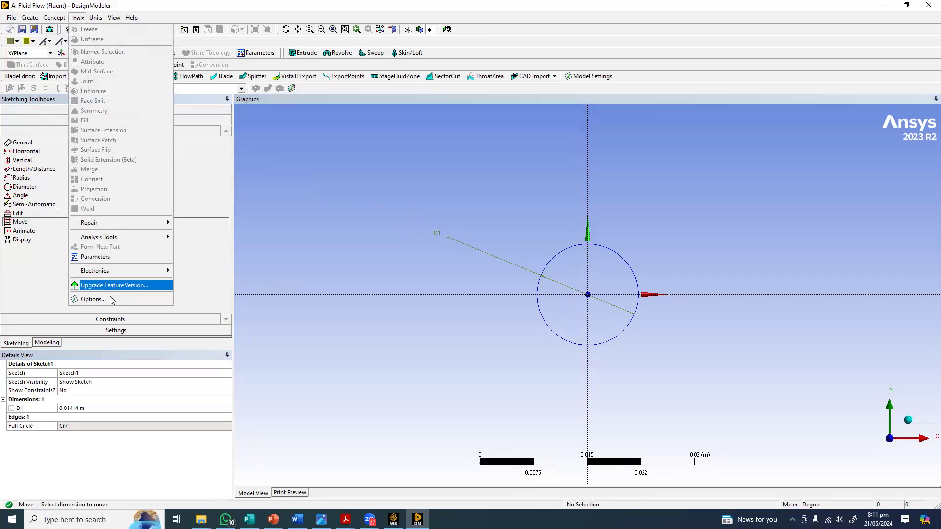
pyautogui.click(93, 300)
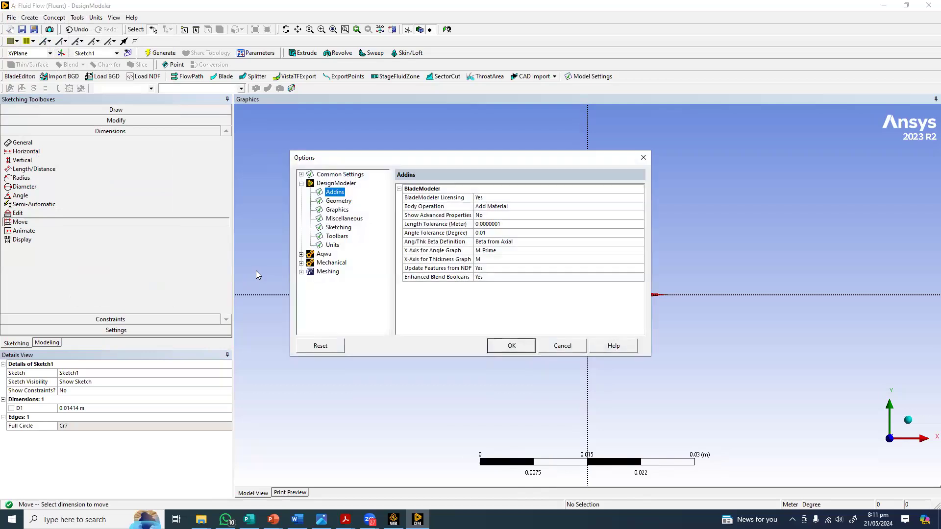
pyautogui.click(514, 224)
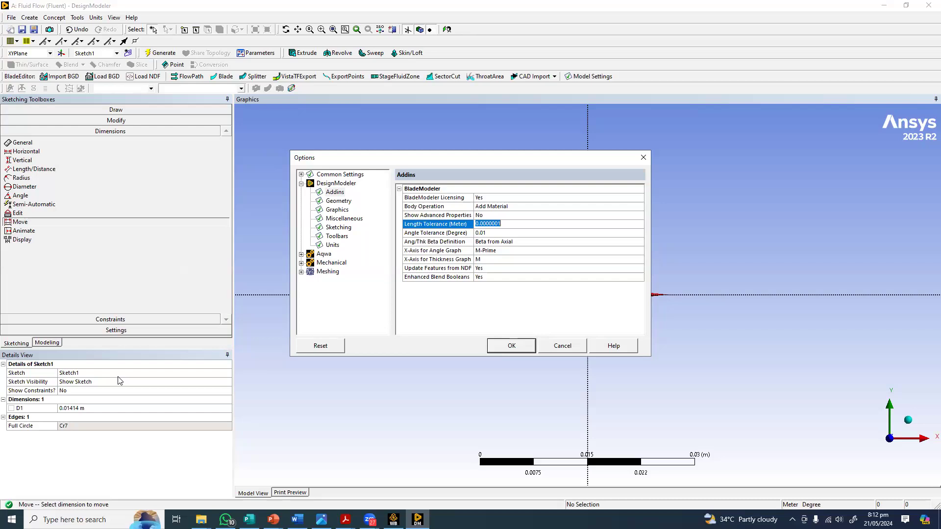
pyautogui.click(327, 348)
pyautogui.click(500, 297)
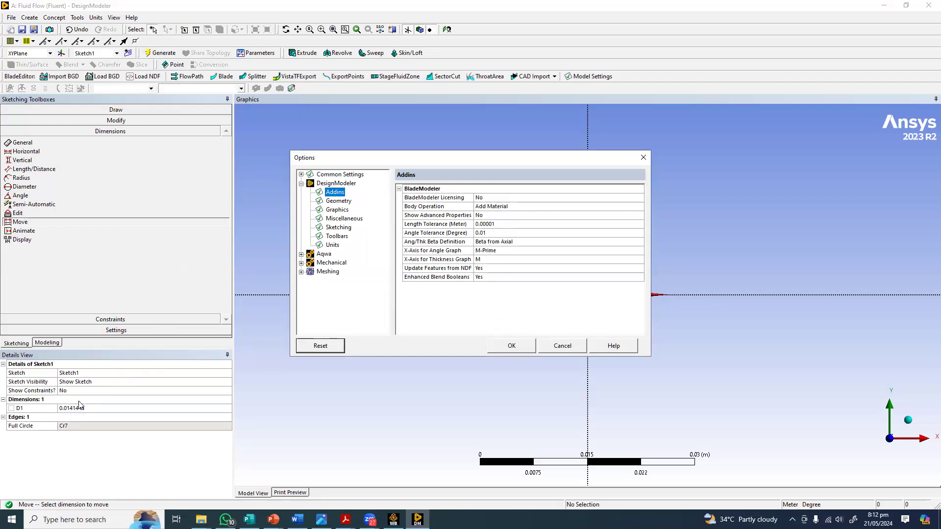
pyautogui.click(512, 346)
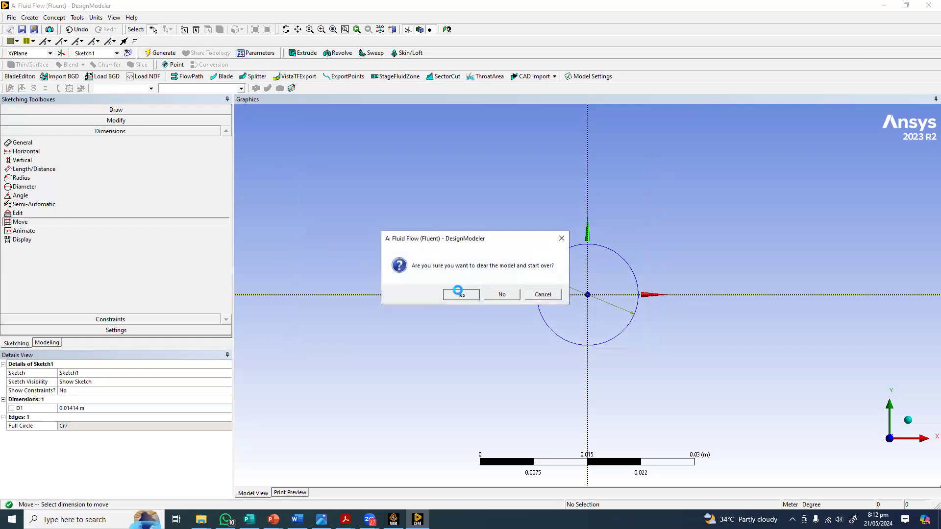
# Confirm clearing the model to start over and set the length unit to millimetres
pyautogui.click(458, 291)
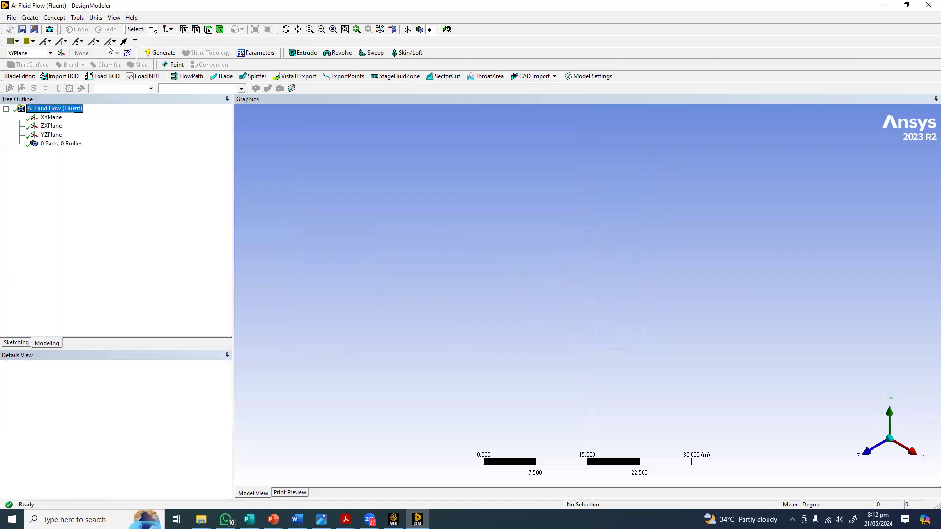
pyautogui.click(95, 18)
pyautogui.click(113, 49)
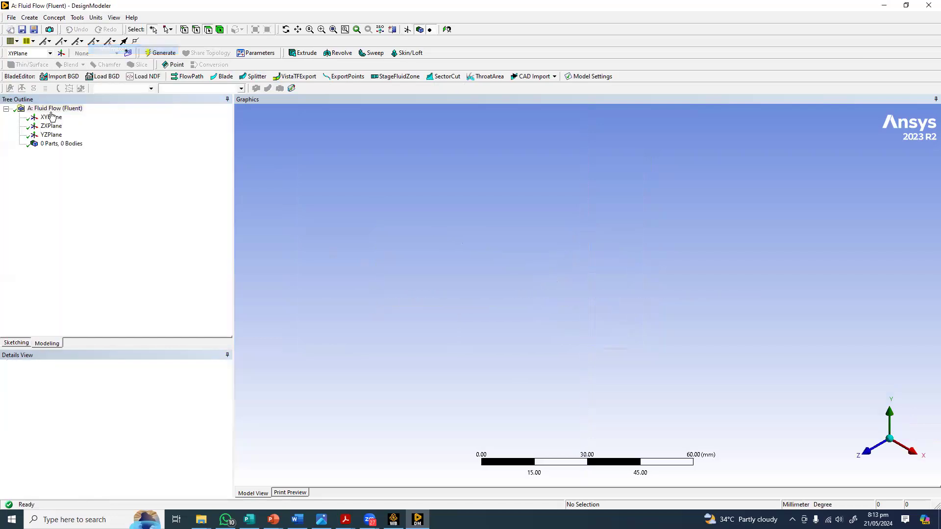
# Start a sketch on the XYPlane and activate the Circle tool
pyautogui.click(52, 117)
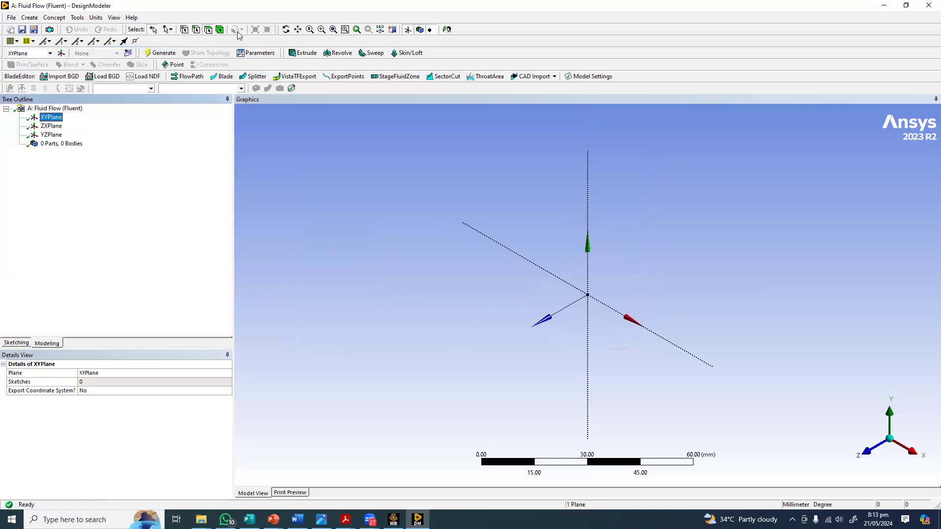
pyautogui.click(16, 343)
pyautogui.click(20, 192)
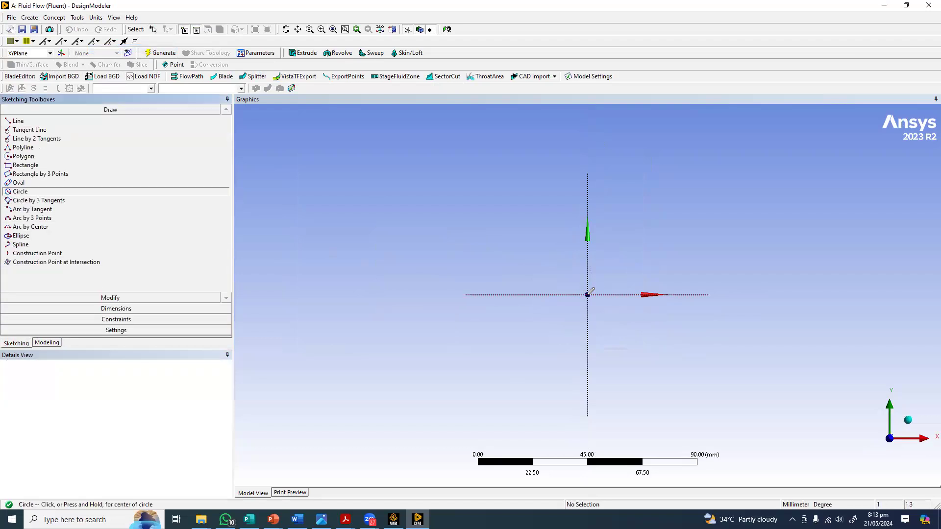
pyautogui.click(588, 294)
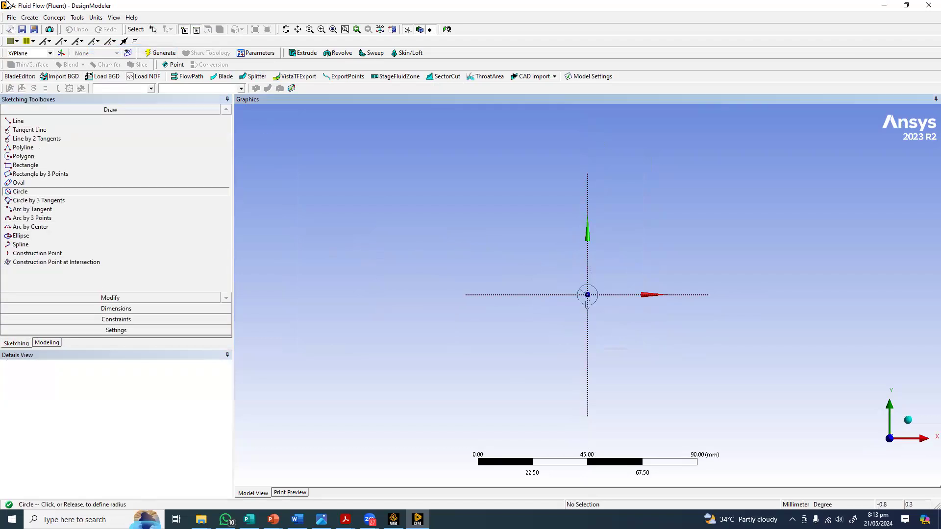
pyautogui.click(370, 257)
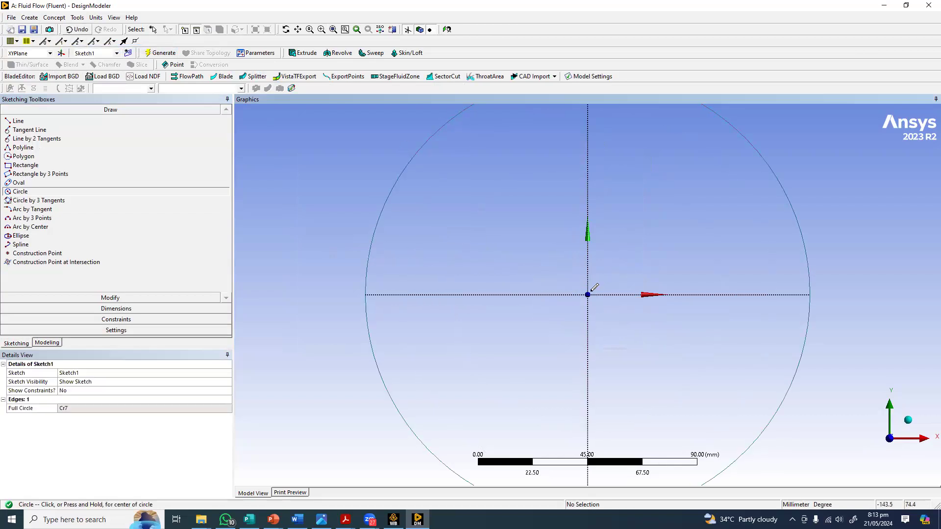
pyautogui.click(77, 29)
# Draw a circle about 67.5 mm in diameter centred on the origin and add a dimension for its diameter
pyautogui.click(588, 295)
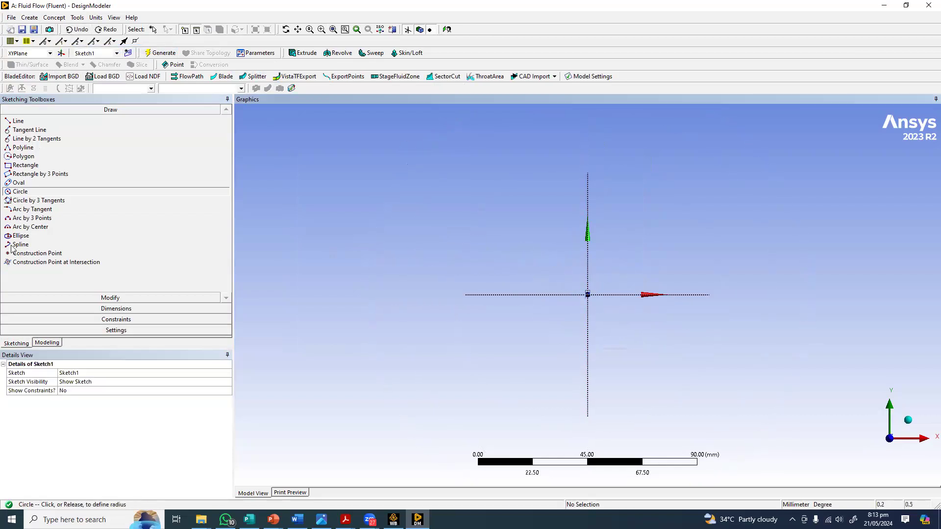
pyautogui.click(78, 310)
pyautogui.click(510, 246)
pyautogui.click(481, 244)
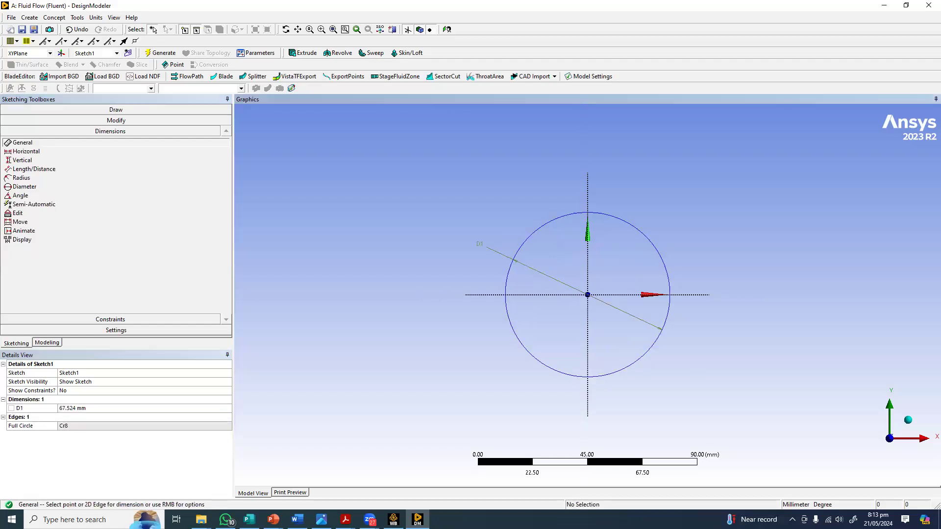
# Switch to PowerPoint and save the changes to CFD analysis of NACA 0012.pptx while closing it
pyautogui.click(273, 520)
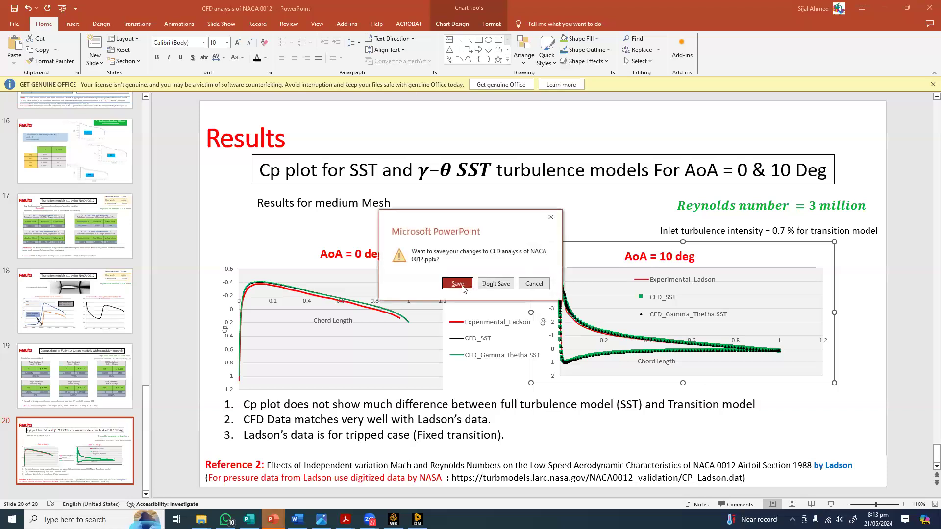
pyautogui.click(460, 285)
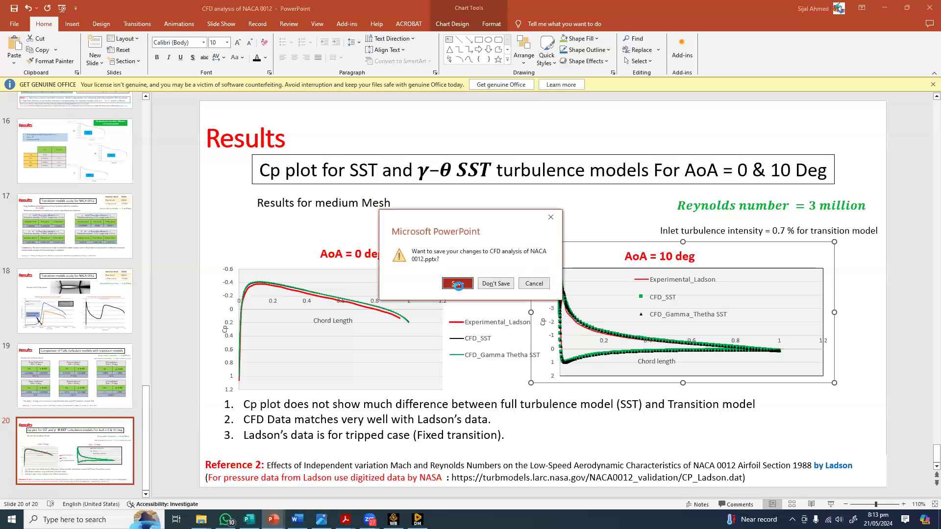
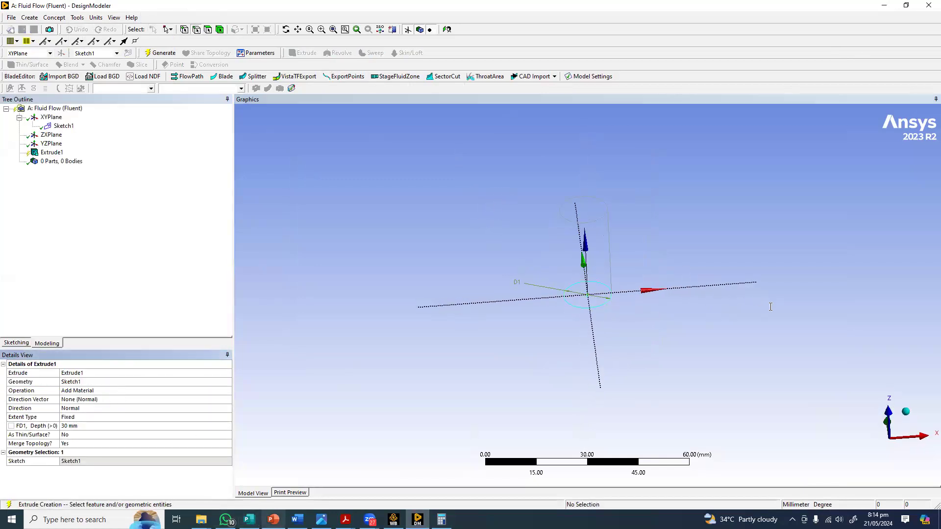
# Return to the TankEmptying_VOF slide in PowerPoint and convert the tank height to millimetres in Calculator by computing 0.0257 × 1000
pyautogui.hotkey('alt', 'Tab')
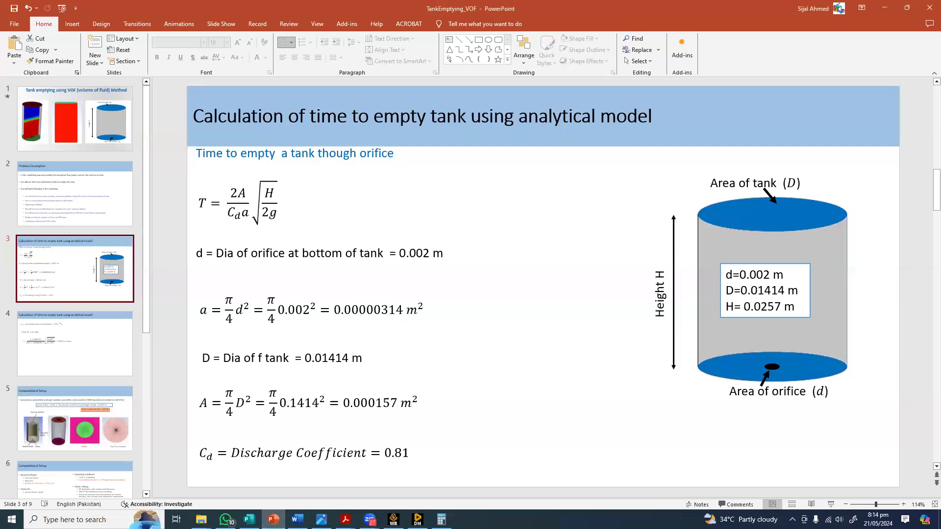
pyautogui.press('super')
pyautogui.write('ca')
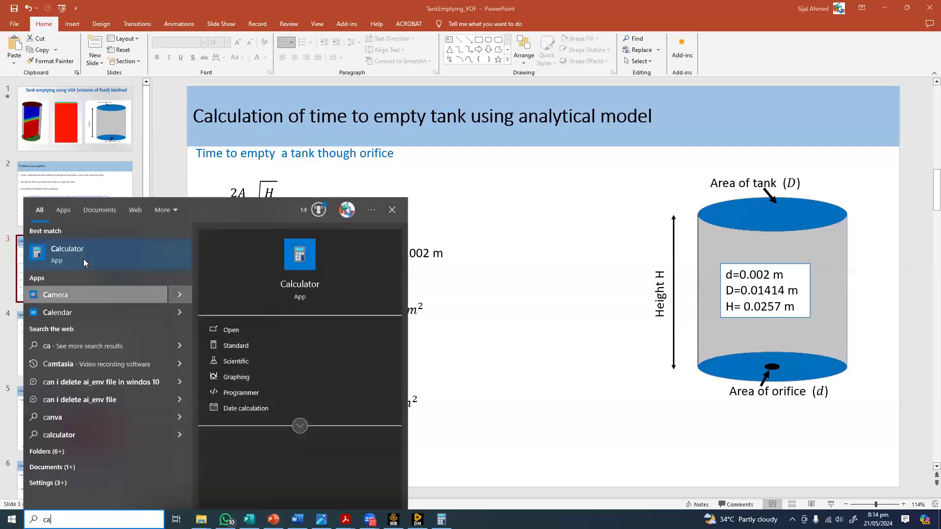
pyautogui.click(85, 264)
pyautogui.write('0.2')
pyautogui.press('BackSpace')
pyautogui.write('0257')
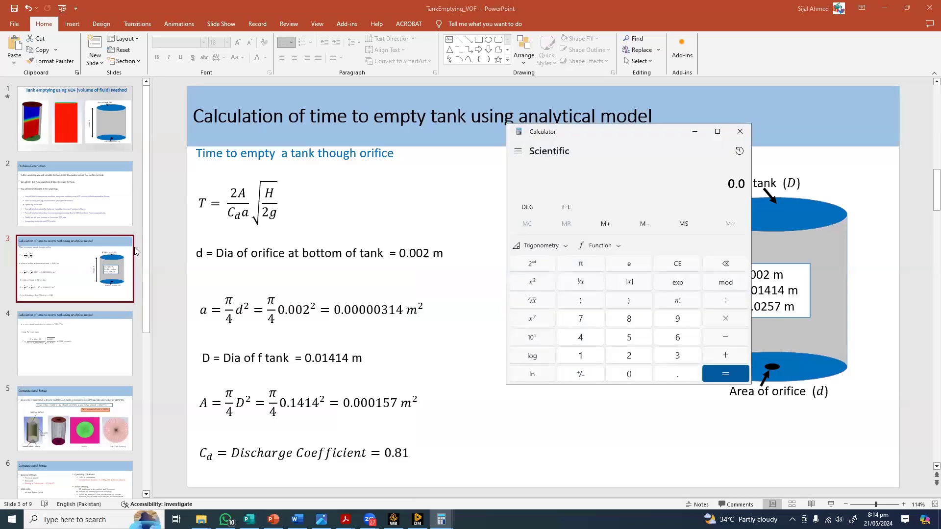
pyautogui.press('*')
pyautogui.write('1000')
pyautogui.press('Return')
pyautogui.click(104, 227)
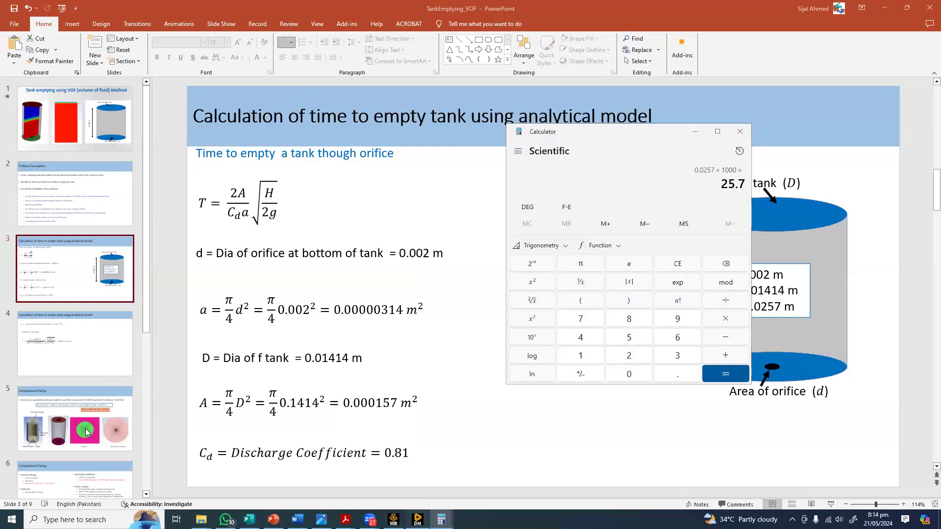
# Switch back to DesignModeler, set the tank extrusion depth to 25.7 mm and generate the solid
pyautogui.hotkey('alt', 'Tab')
pyautogui.write('25')
pyautogui.press('Return')
pyautogui.click(161, 53)
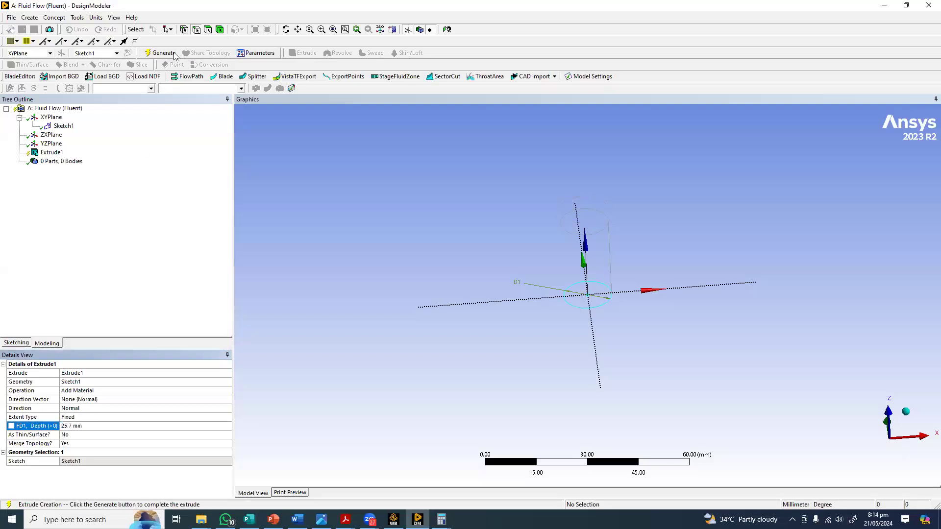
# Inspect the cylinder from below and select its bottom circular face
pyautogui.scroll(5, 500, 258)
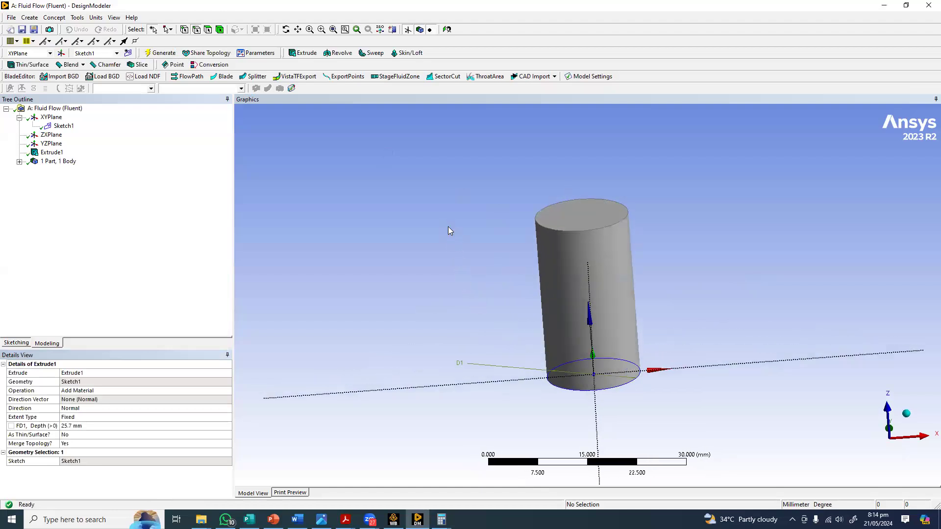
pyautogui.moveTo(407, 254); pyautogui.dragTo(342, 254, button='middle')
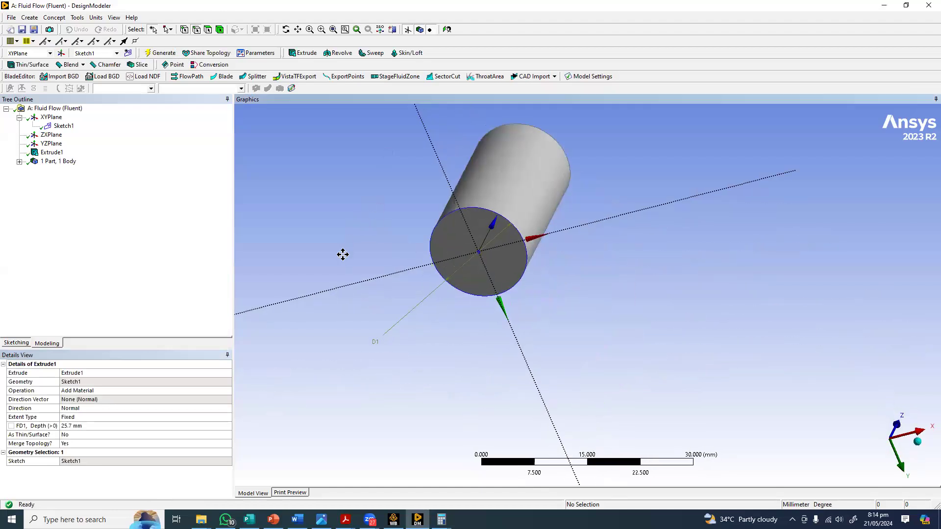
pyautogui.scroll(3, 342, 254)
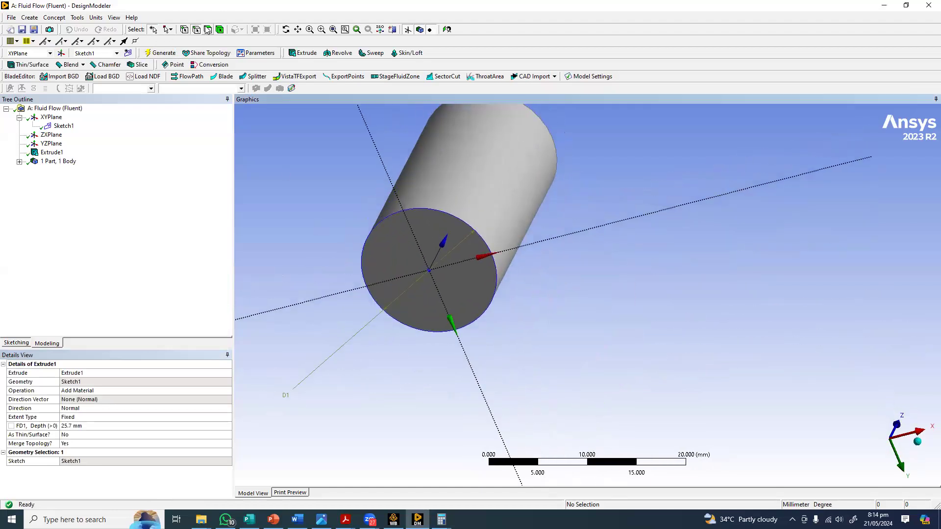
pyautogui.click(401, 260)
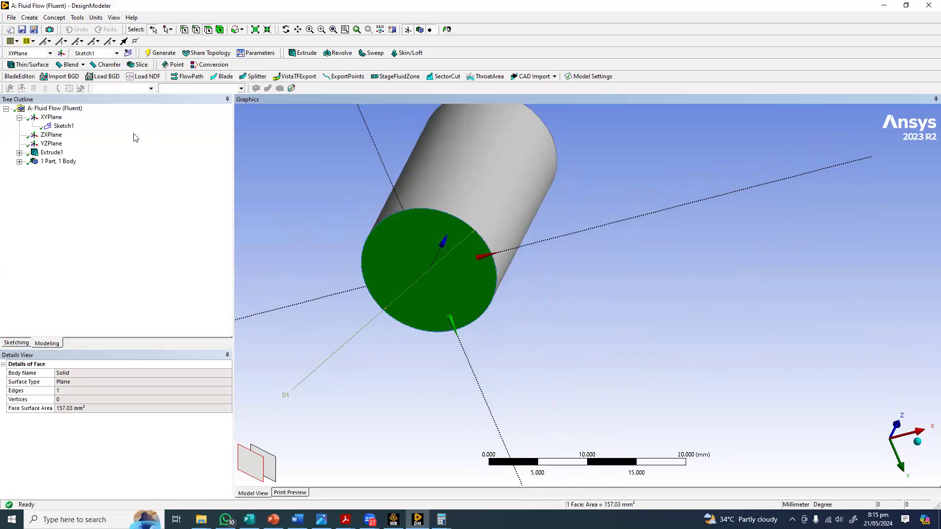
# Create a second sketch on the XYPlane and open it for drawing with the Circle tool
pyautogui.click(51, 118)
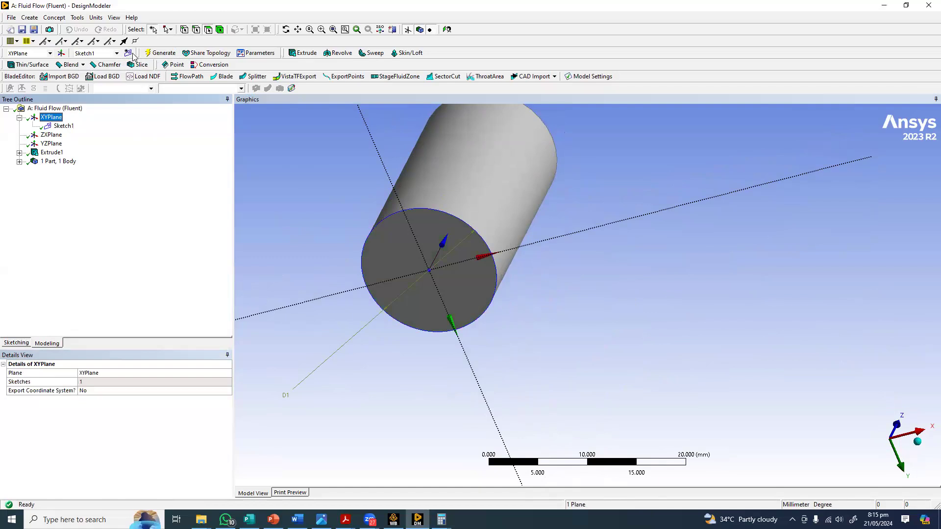
pyautogui.click(16, 343)
pyautogui.click(56, 112)
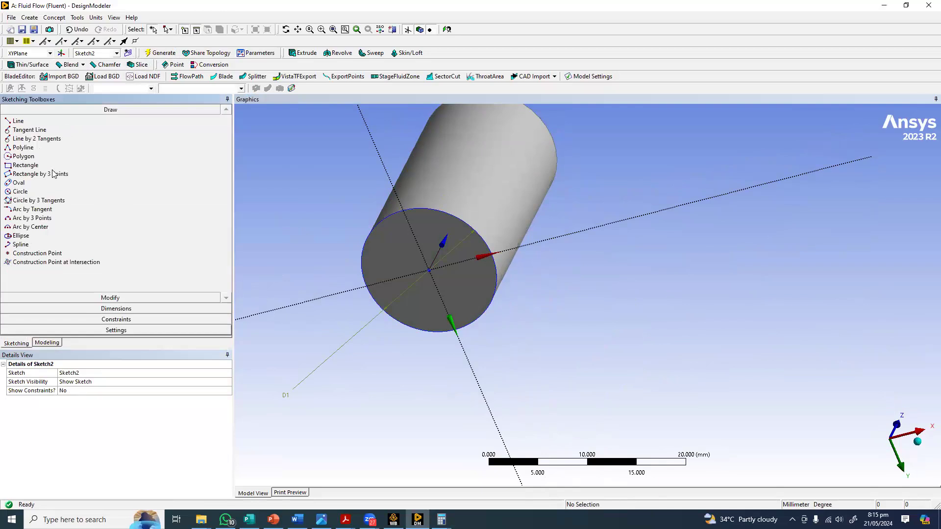
pyautogui.click(47, 343)
pyautogui.click(63, 134)
pyautogui.click(17, 342)
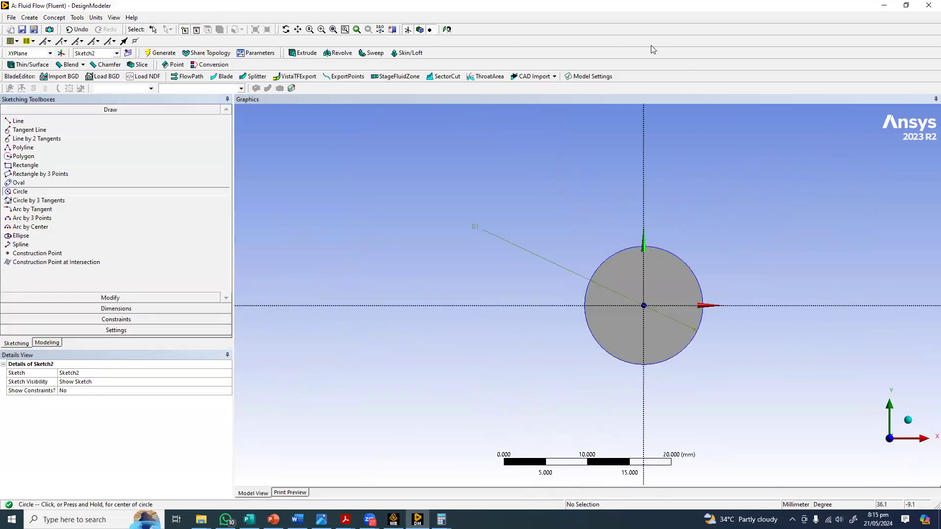
# Draw the orifice circle about 5.1 mm in diameter, centred on the origin inside the tank outline, and dimension its diameter
pyautogui.click(643, 306)
pyautogui.click(633, 287)
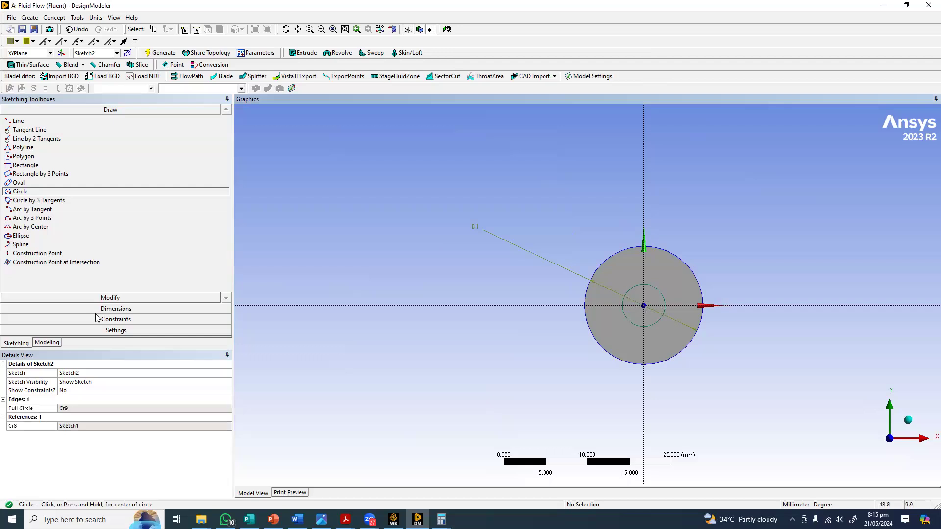
pyautogui.click(116, 308)
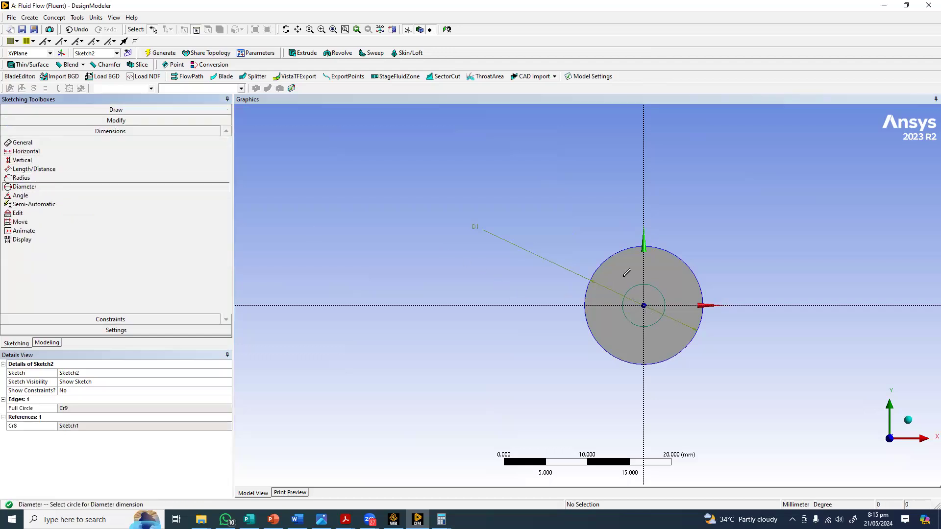
pyautogui.click(609, 321)
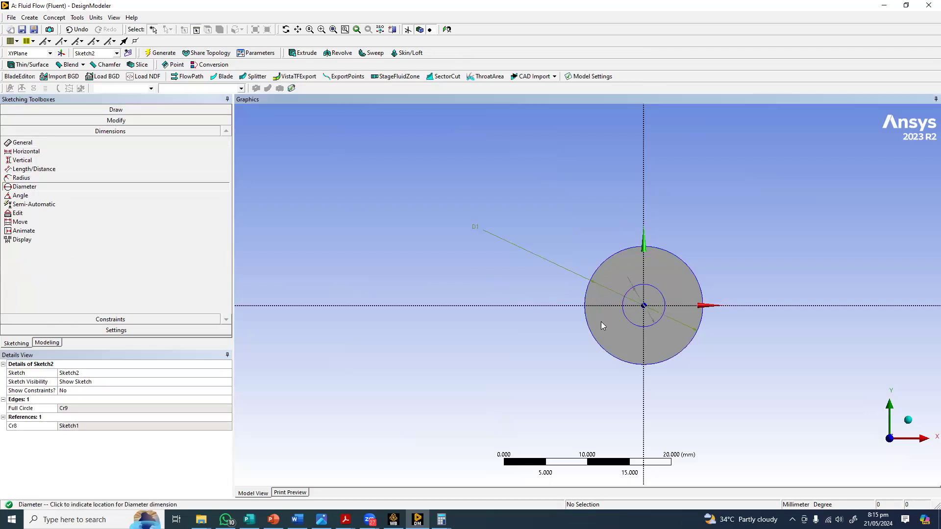
pyautogui.click(601, 325)
pyautogui.scroll(2, 590, 299)
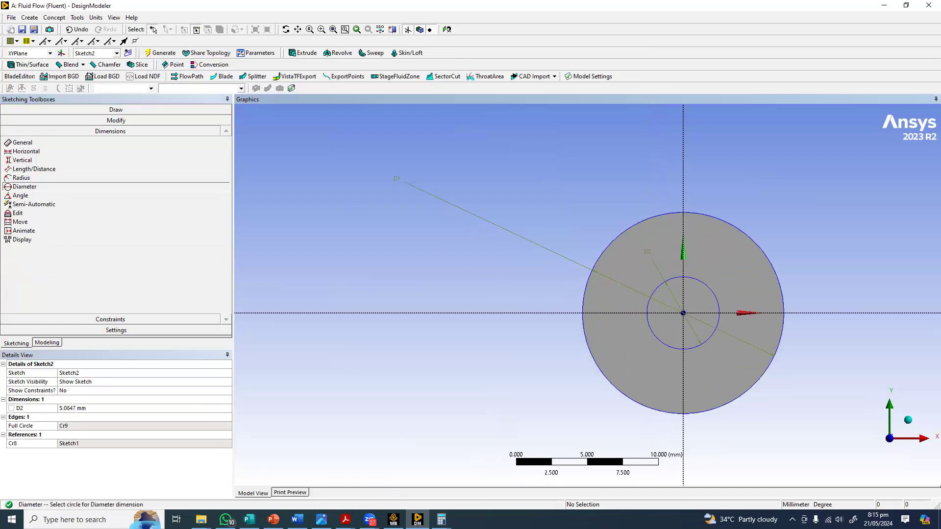
# Switch to the TankEmptying_VOF slide and convert the orifice diameter to millimetres in Calculator by computing 0.002 × 1000
pyautogui.click(274, 519)
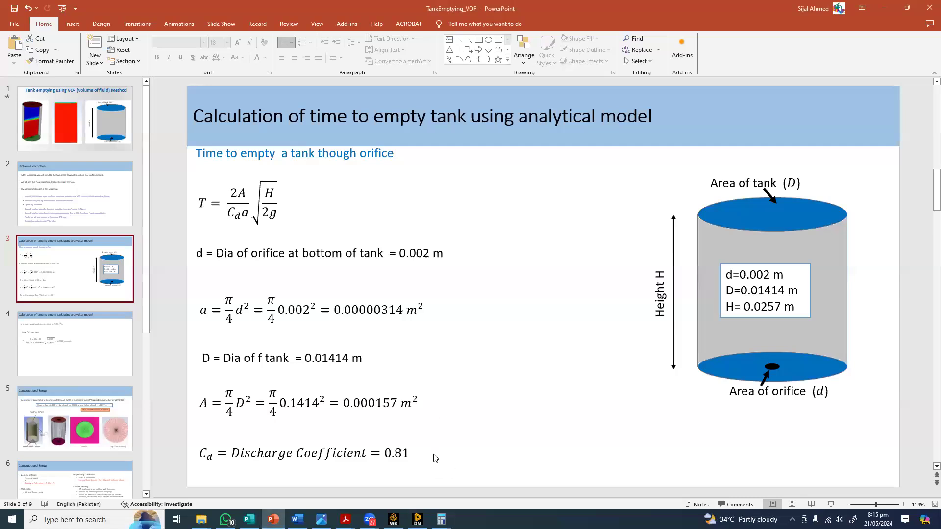
pyautogui.moveTo(441, 520)
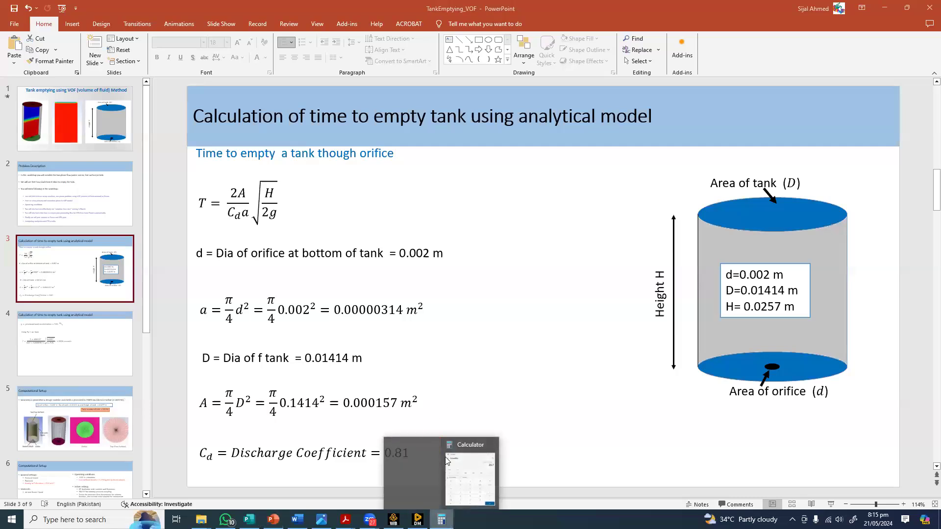
pyautogui.click(445, 461)
pyautogui.write('0.00')
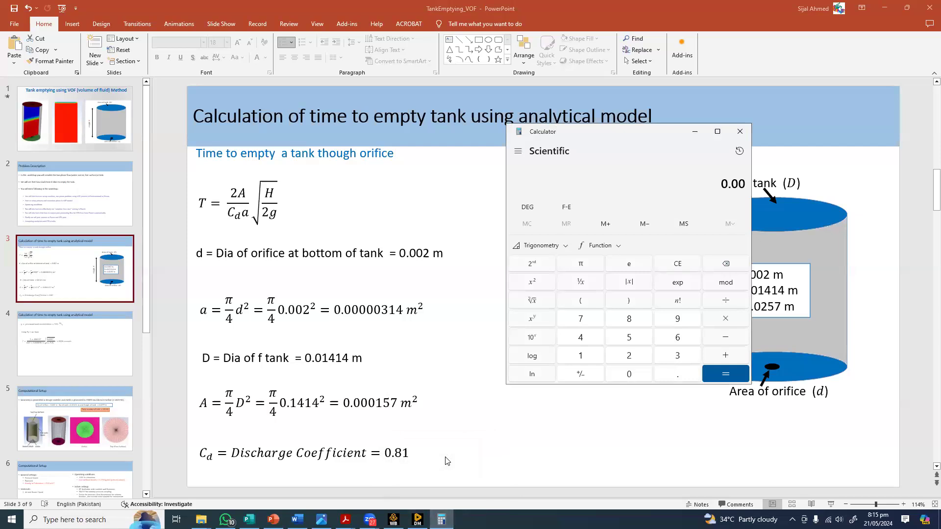
pyautogui.write('2*1000')
pyautogui.press('Return')
# Switch back to DesignModeler and set the orifice circle's diameter dimension D2 to 2 mm
pyautogui.hotkey('alt', 'Tab')
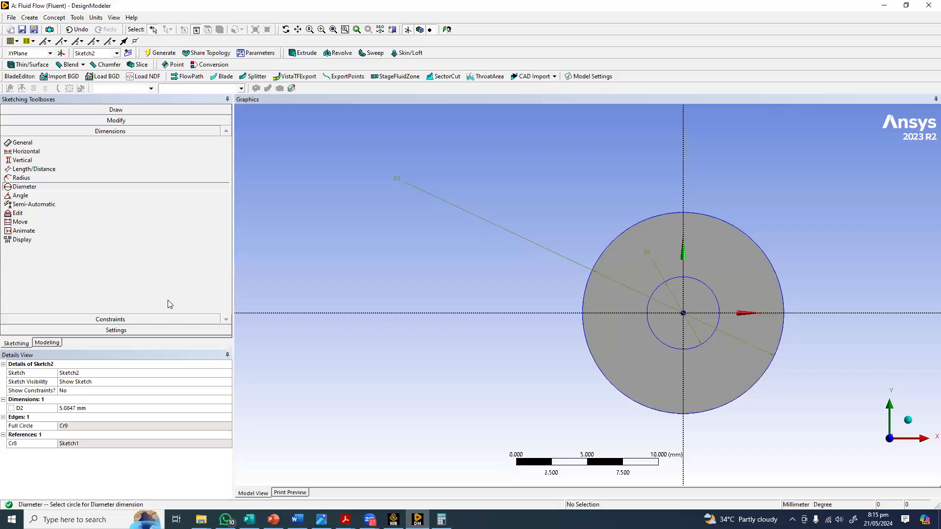
pyautogui.click(107, 408)
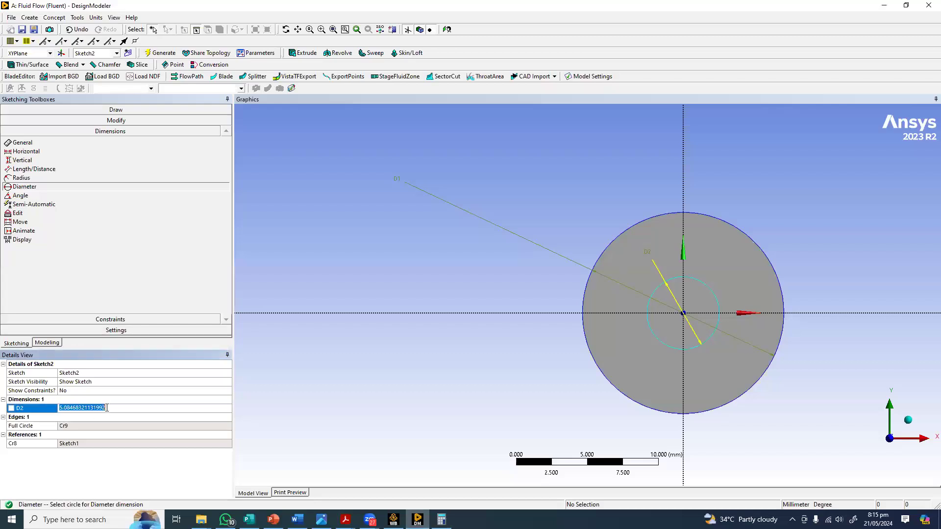
pyautogui.write('2')
pyautogui.press('Return')
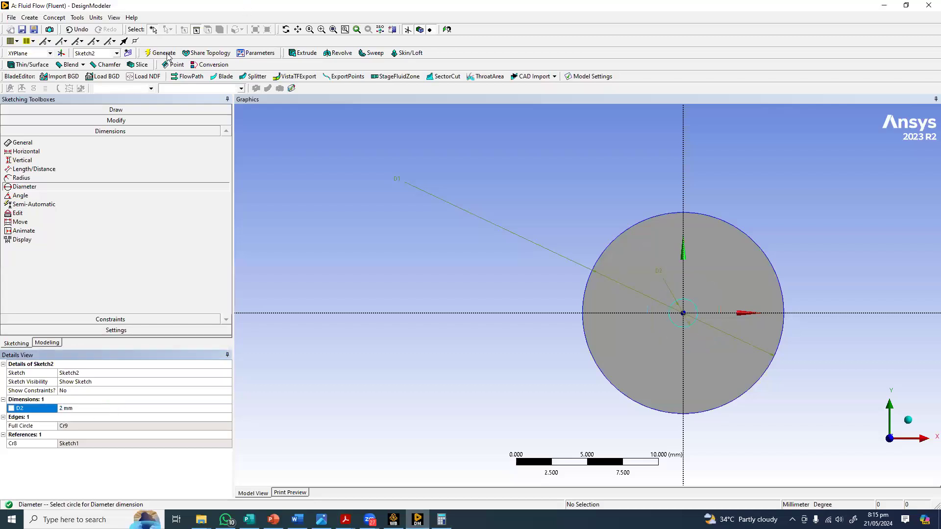
# Extrude the orifice sketch Sketch2 with the Imprint Faces operation and generate the feature on the tank's end face
pyautogui.click(47, 343)
pyautogui.click(66, 137)
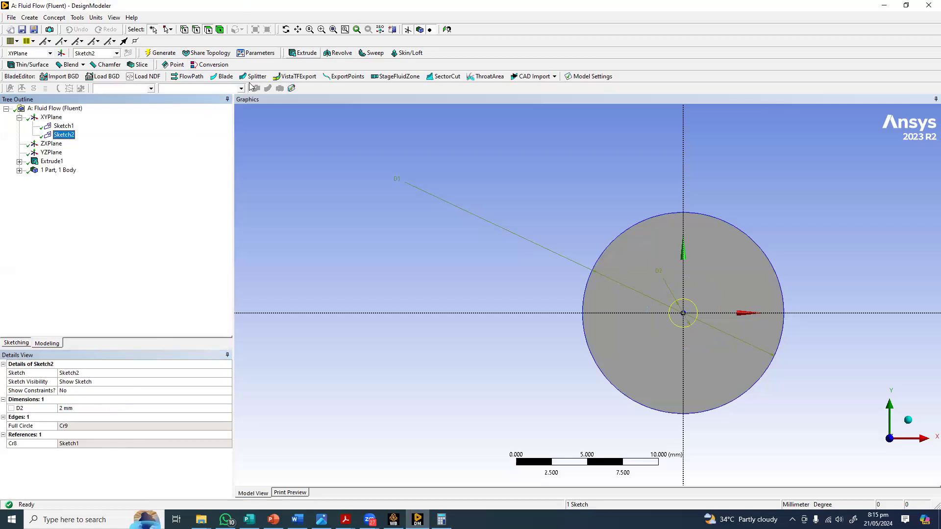
pyautogui.click(315, 57)
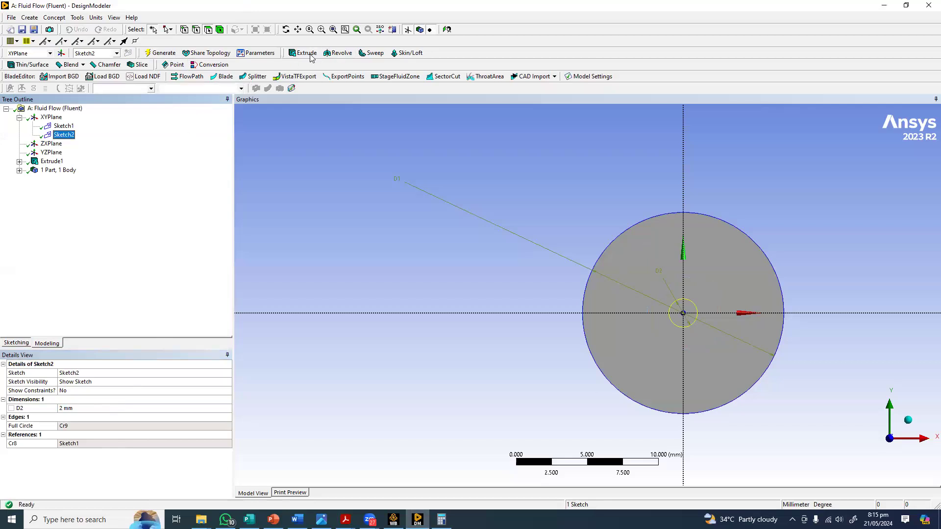
pyautogui.click(134, 386)
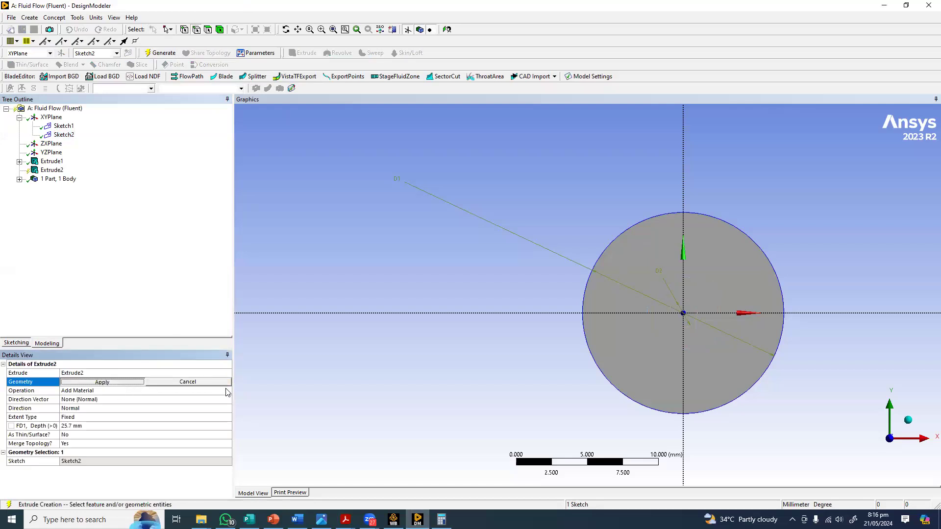
pyautogui.click(230, 392)
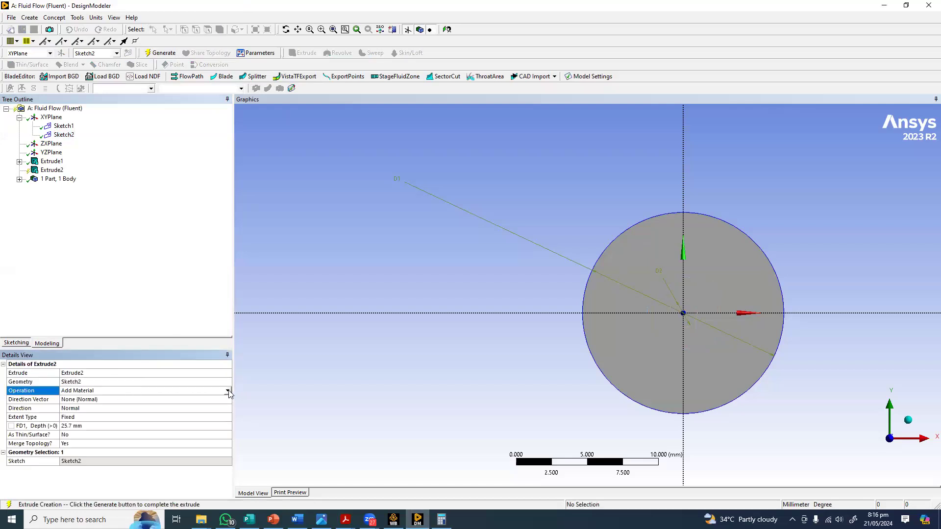
pyautogui.click(80, 419)
pyautogui.press('F5')
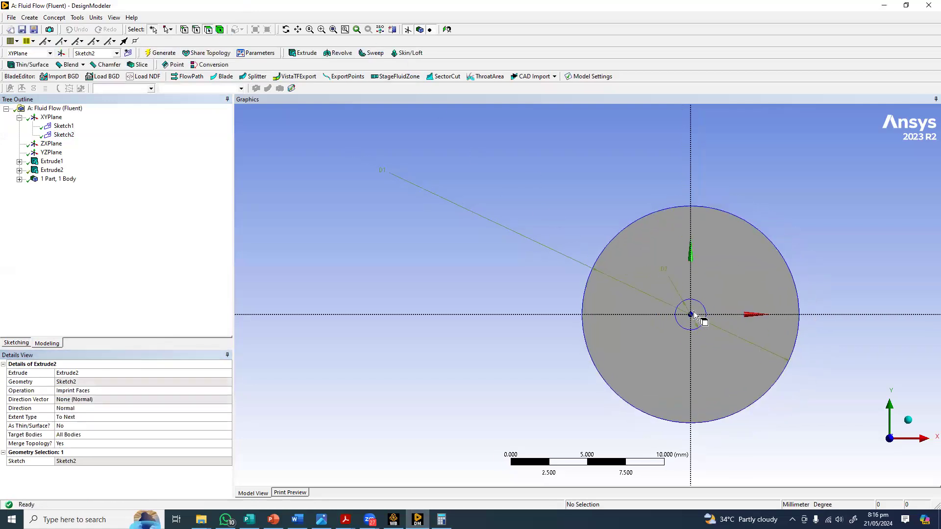
# Examine the tank's end face and the imprinted circular orifice face at its centre
pyautogui.click(638, 283)
pyautogui.moveTo(639, 283); pyautogui.dragTo(360, 274, button='middle')
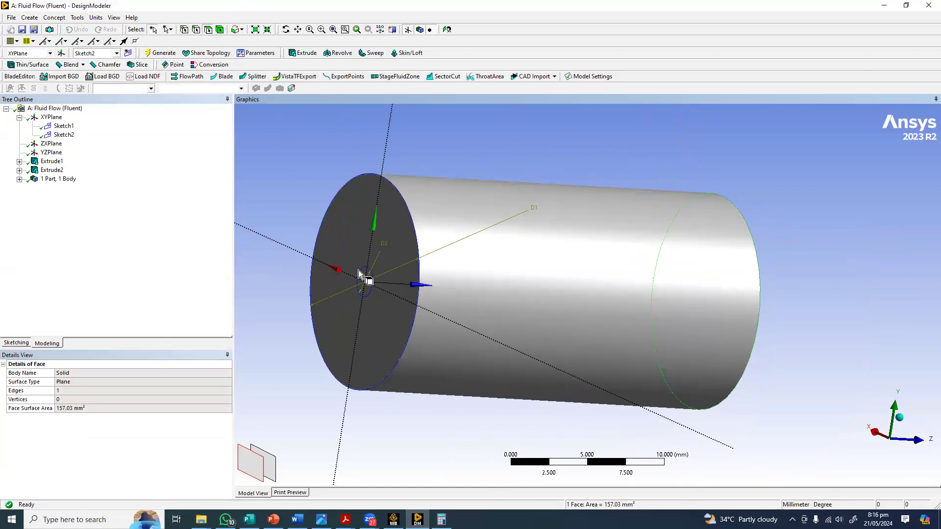
pyautogui.click(364, 281)
pyautogui.moveTo(411, 209); pyautogui.dragTo(460, 216, button='middle')
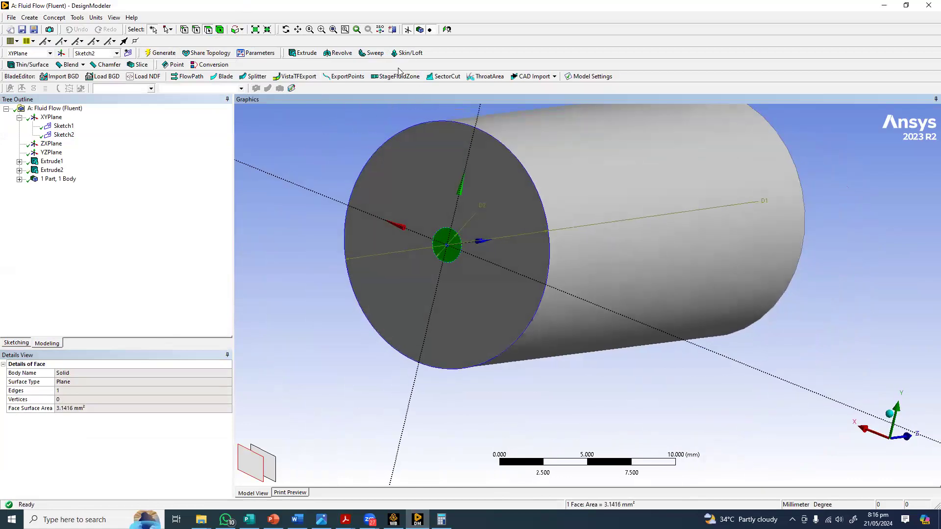
pyautogui.scroll(3, 390, 174)
pyautogui.scroll(3, 385, 206)
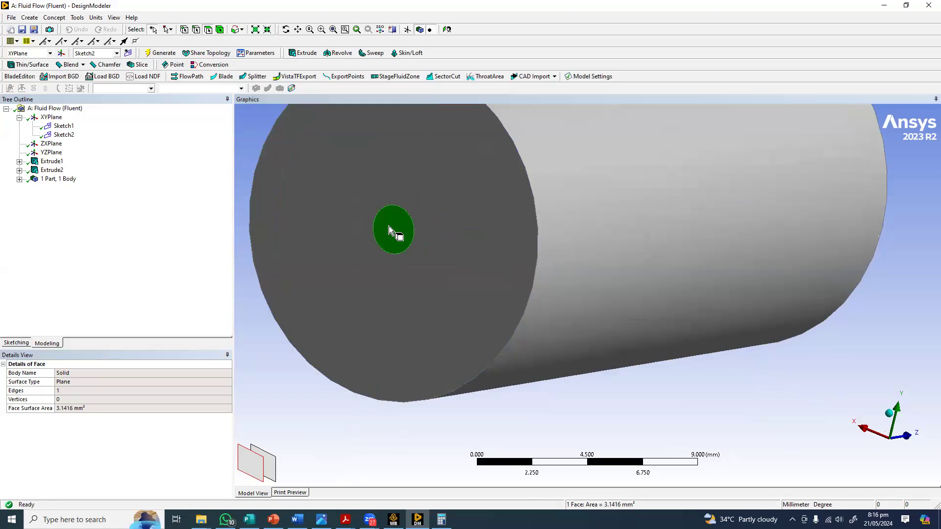
pyautogui.click(383, 242)
pyautogui.click(396, 263)
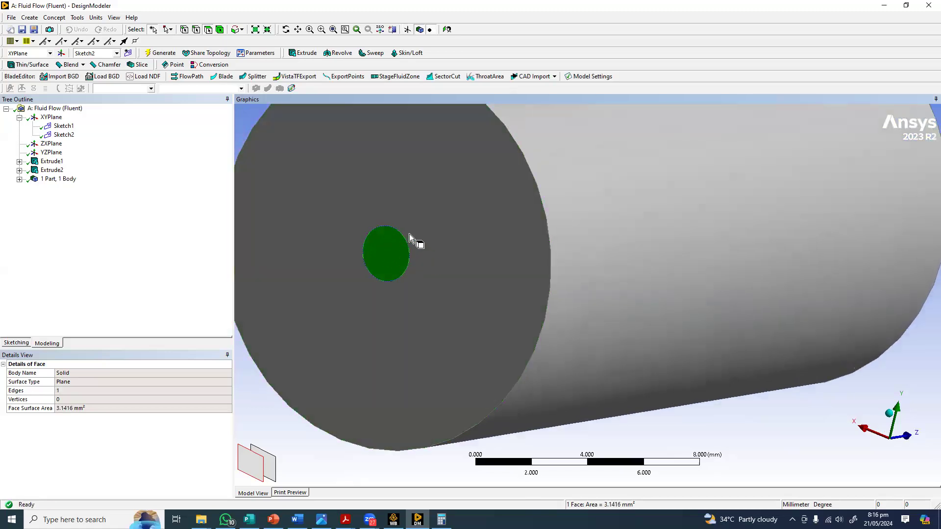
pyautogui.scroll(-3, 409, 234)
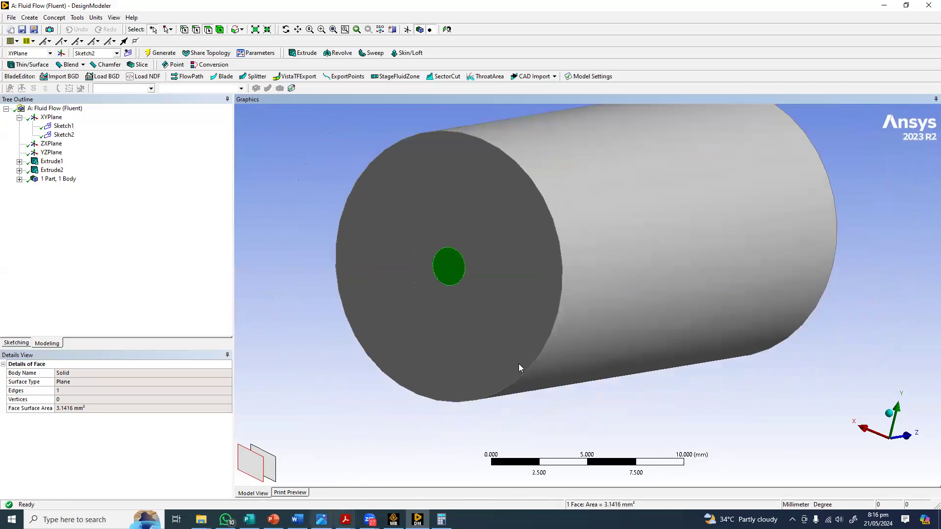
# Switch to the TankEmptying_VOF presentation, show the orifice slide full screen, exit discarding the ink annotations, and return to DesignModeler
pyautogui.click(273, 519)
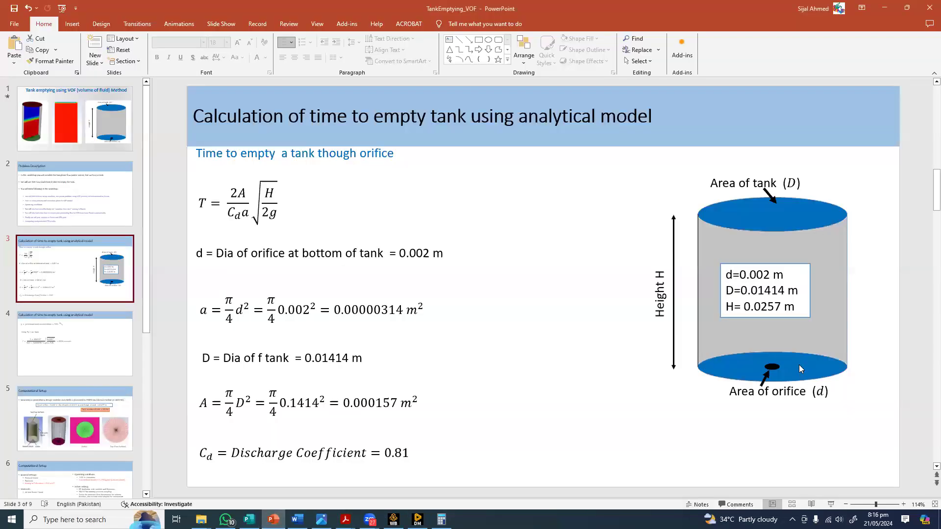
pyautogui.click(831, 505)
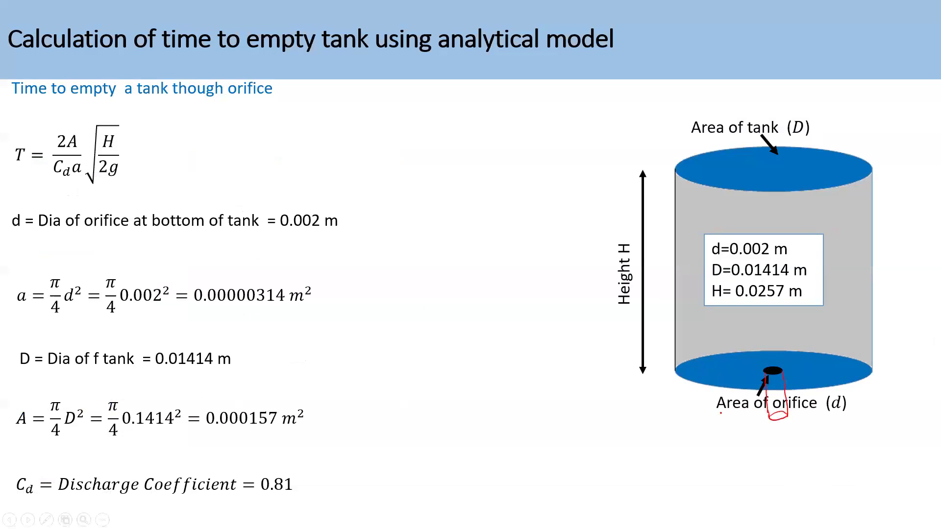
pyautogui.press('Escape')
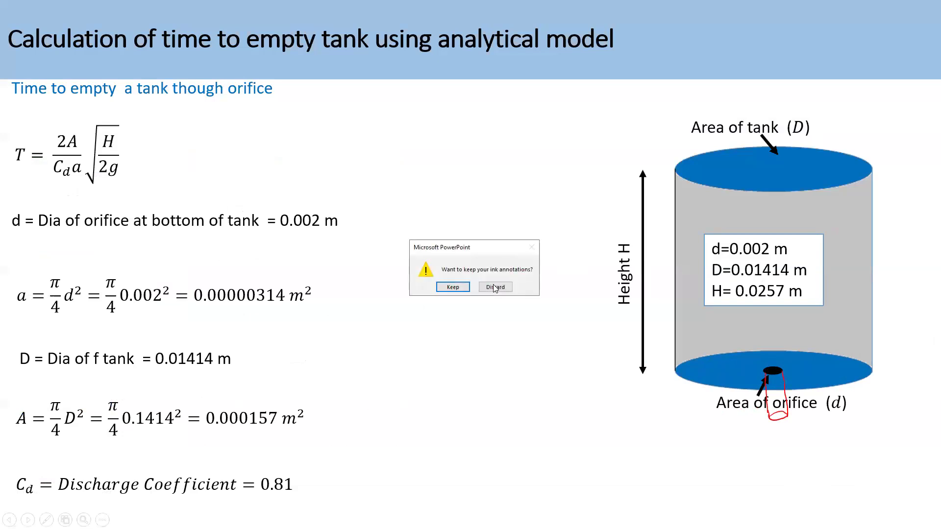
pyautogui.click(495, 287)
pyautogui.click(496, 287)
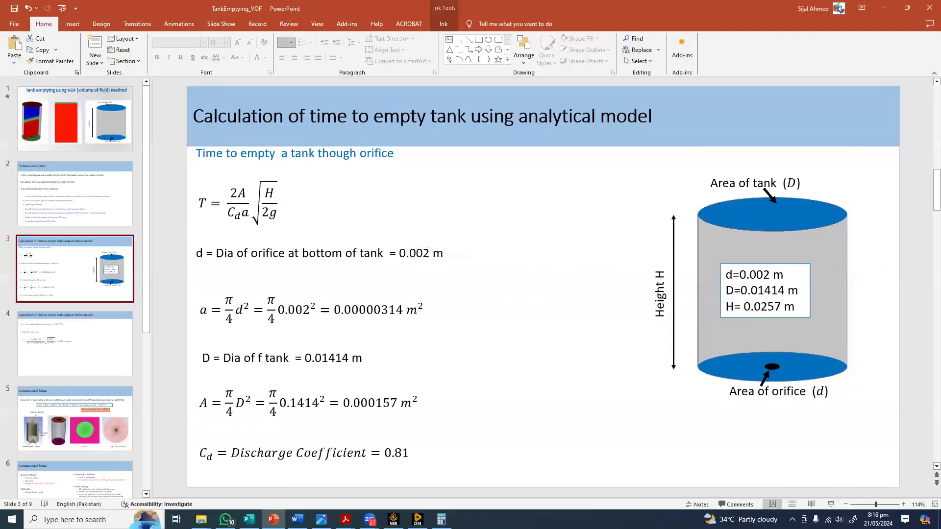
pyautogui.hotkey('alt', 'Tab')
# Change the operation of Extrude2 from Imprint Faces to Add Material
pyautogui.click(51, 171)
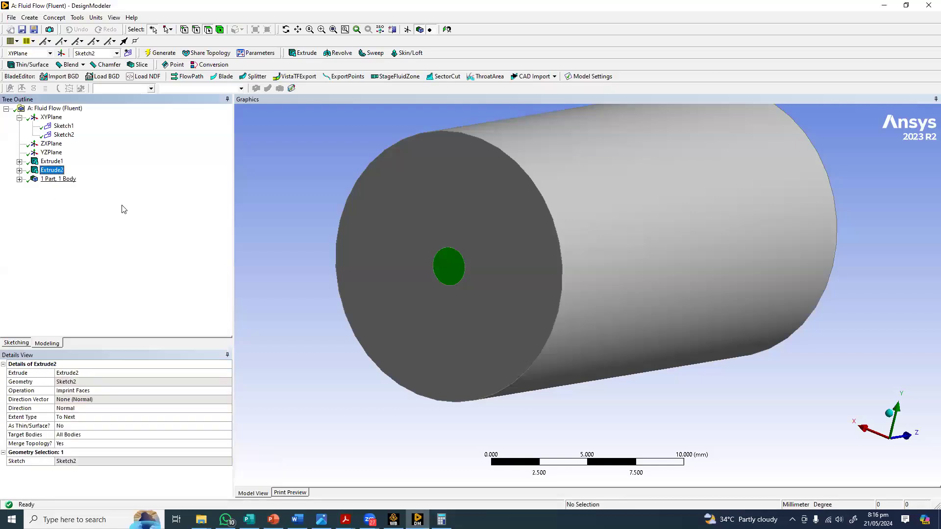
pyautogui.click(227, 393)
pyautogui.click(90, 395)
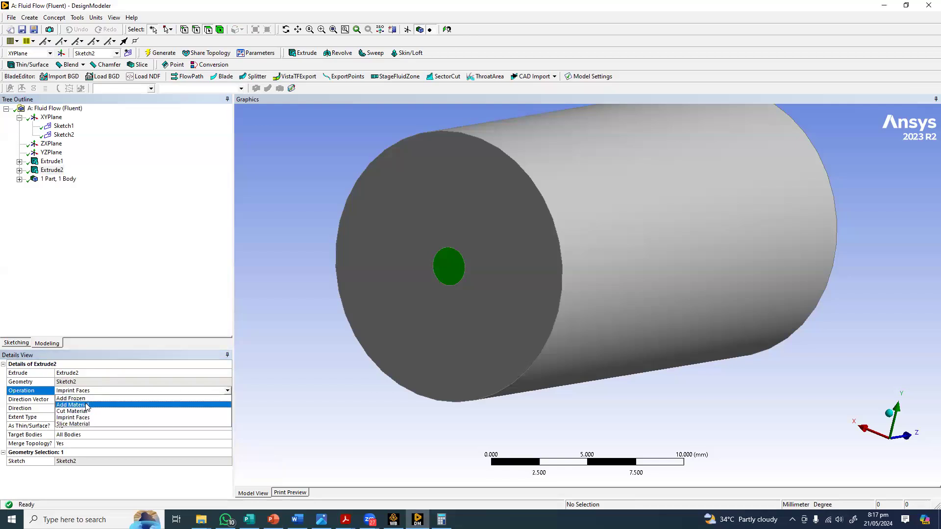
pyautogui.click(87, 406)
pyautogui.moveTo(382, 307); pyautogui.dragTo(338, 289, button='middle')
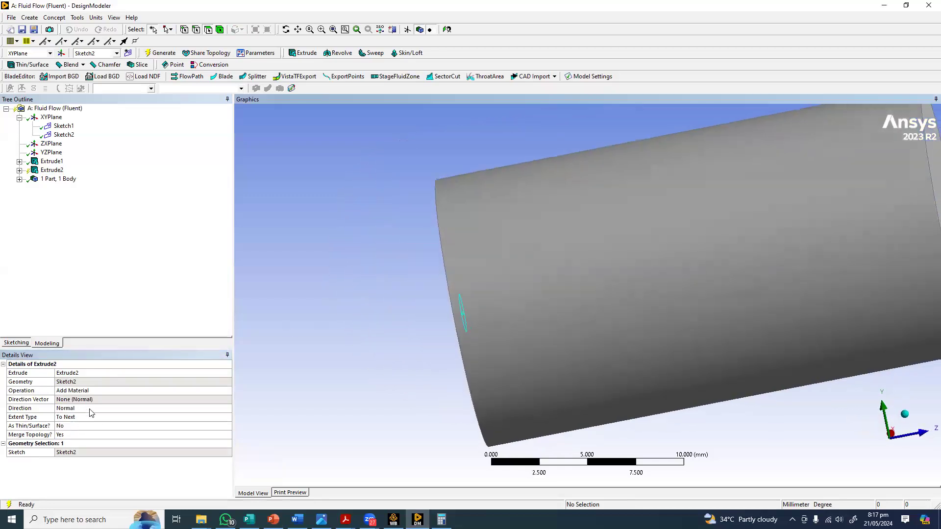
pyautogui.click(90, 410)
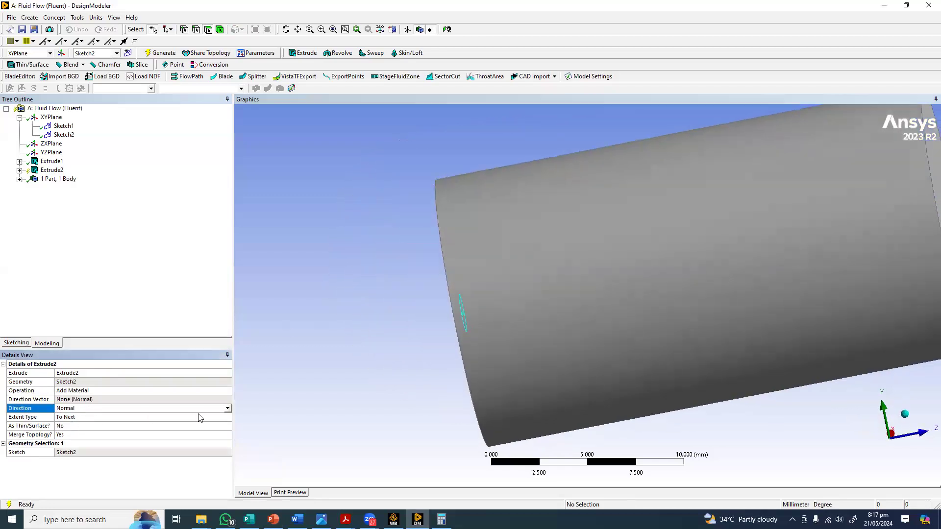
pyautogui.click(227, 409)
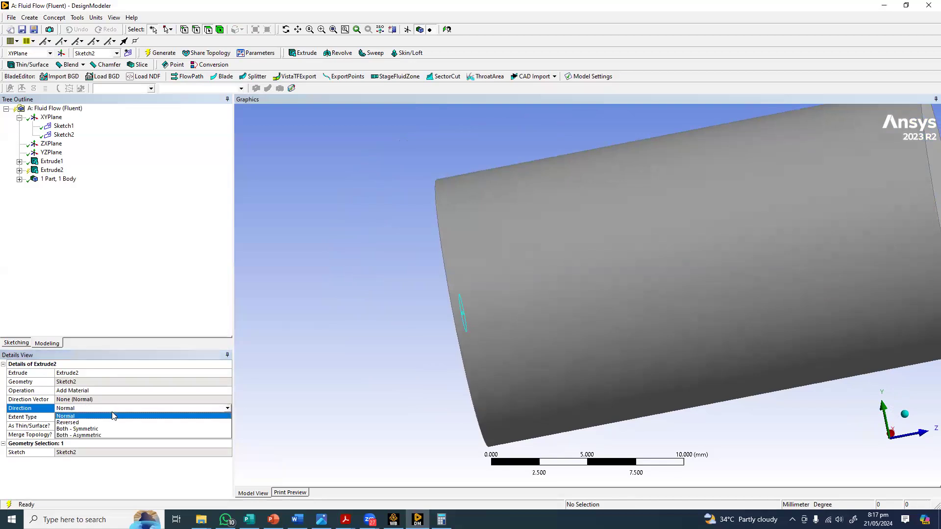
pyautogui.press('Up')
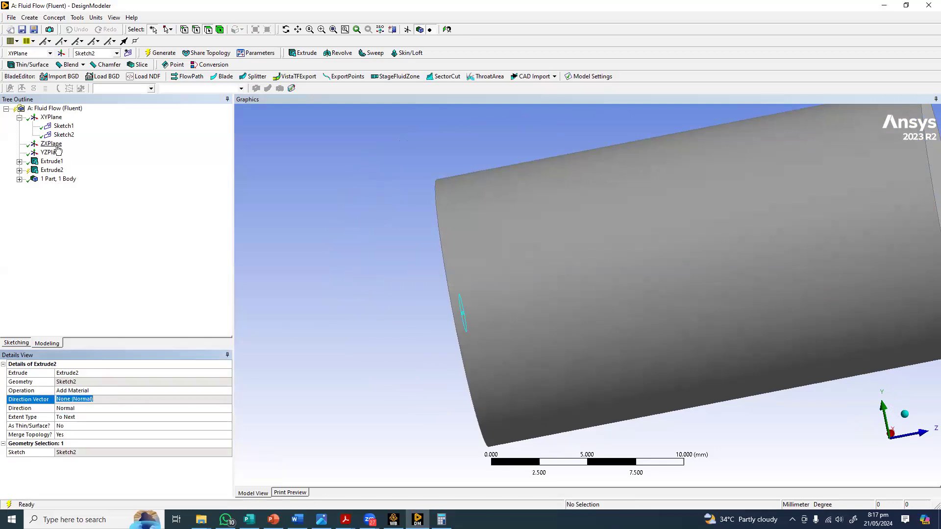
pyautogui.click(51, 143)
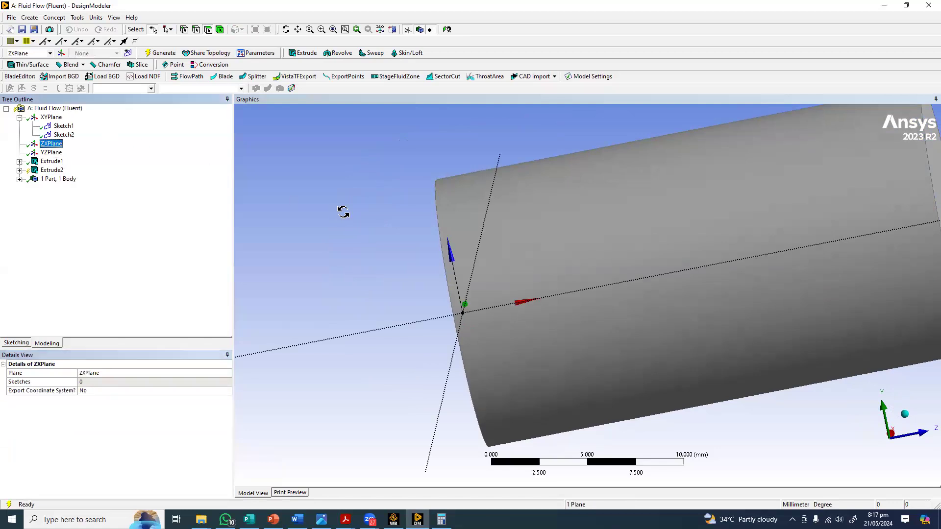
pyautogui.click(45, 171)
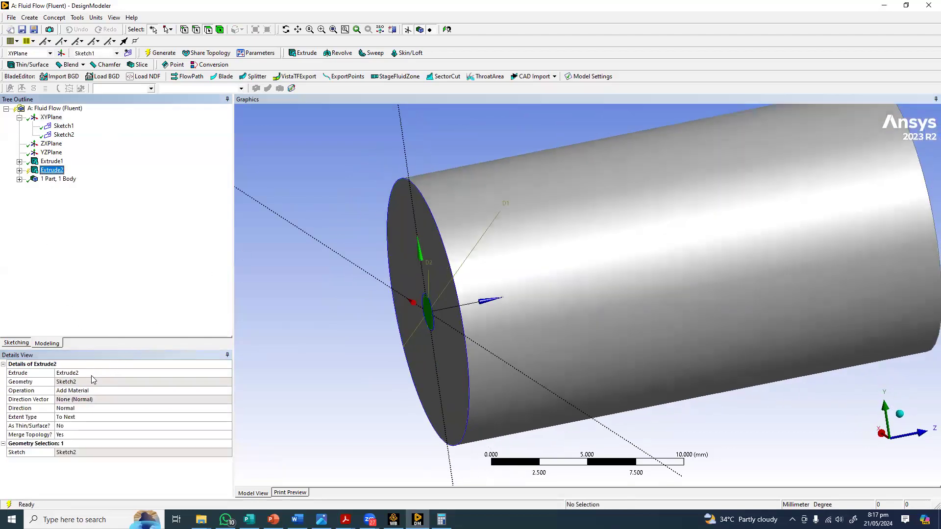
pyautogui.rightClick(54, 177)
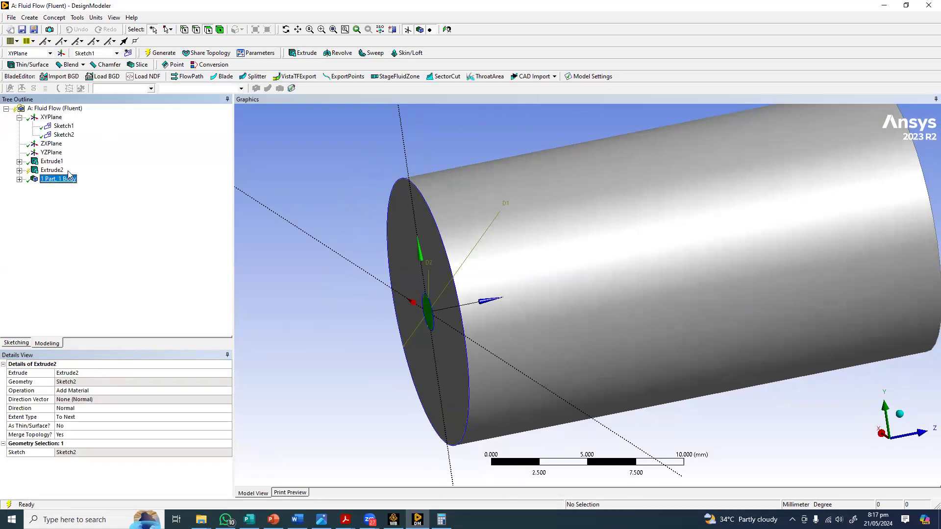
# Edit the selections of Extrude2 and set its direction vector to the XYPlane normal, flipped to point outward from the tank
pyautogui.rightClick(53, 170)
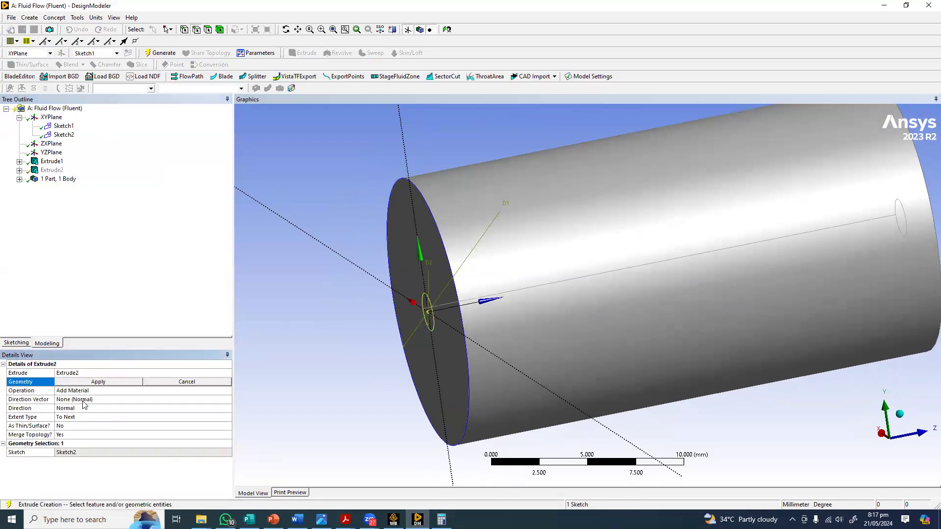
pyautogui.click(89, 400)
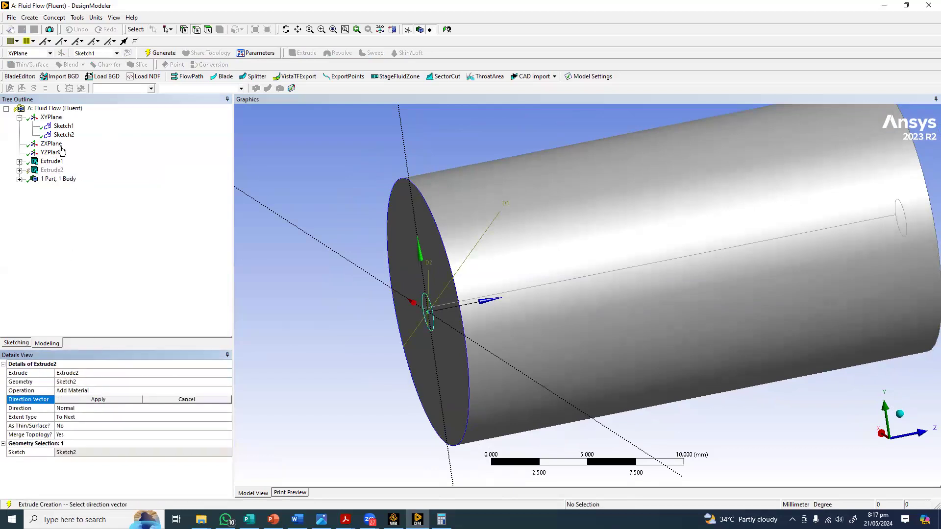
pyautogui.click(51, 117)
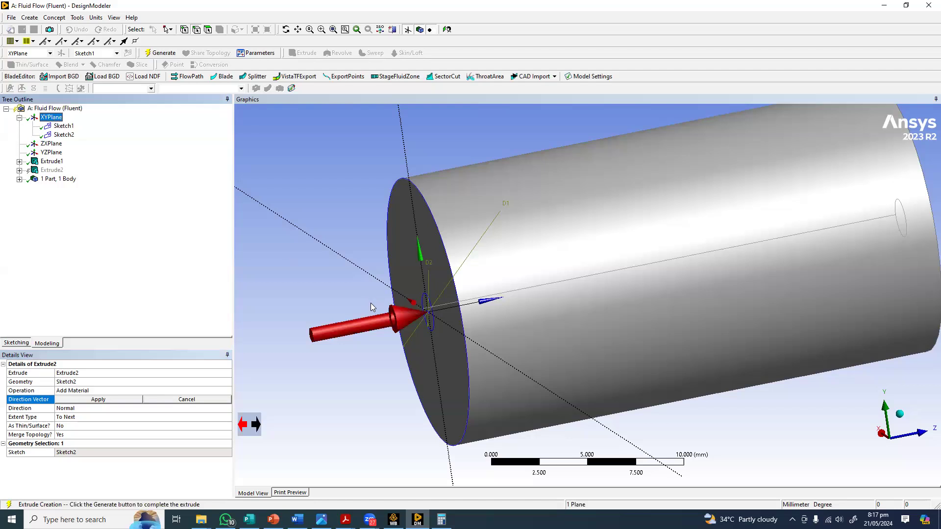
pyautogui.moveTo(427, 319); pyautogui.dragTo(368, 327, button='middle')
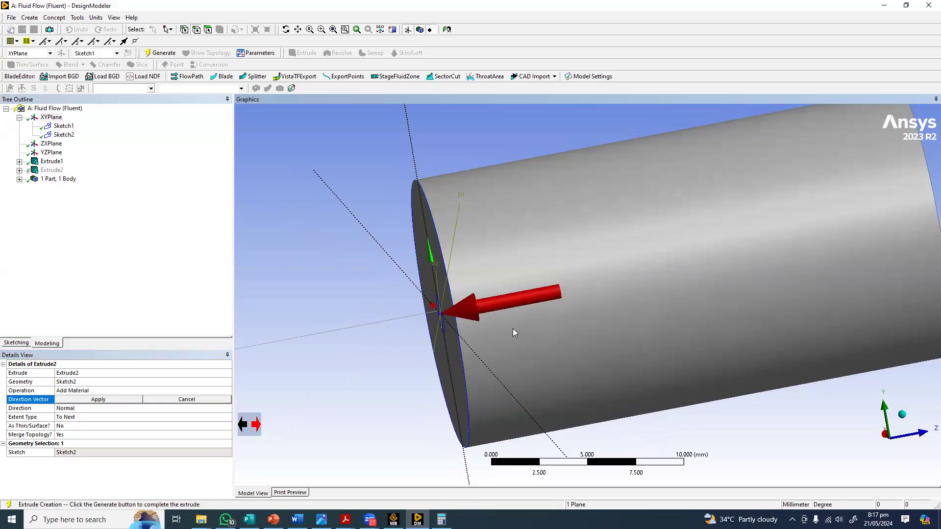
pyautogui.scroll(-5, 388, 373)
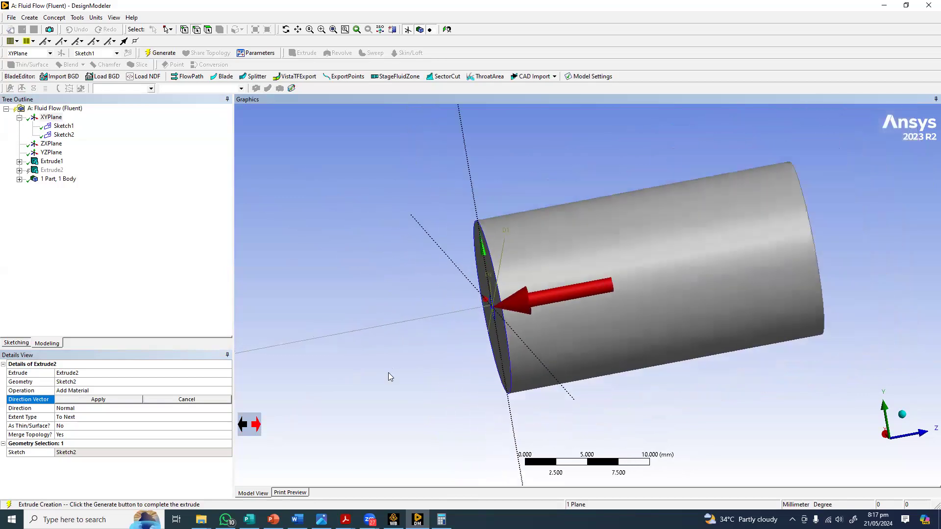
pyautogui.scroll(2, 363, 381)
pyautogui.click(109, 400)
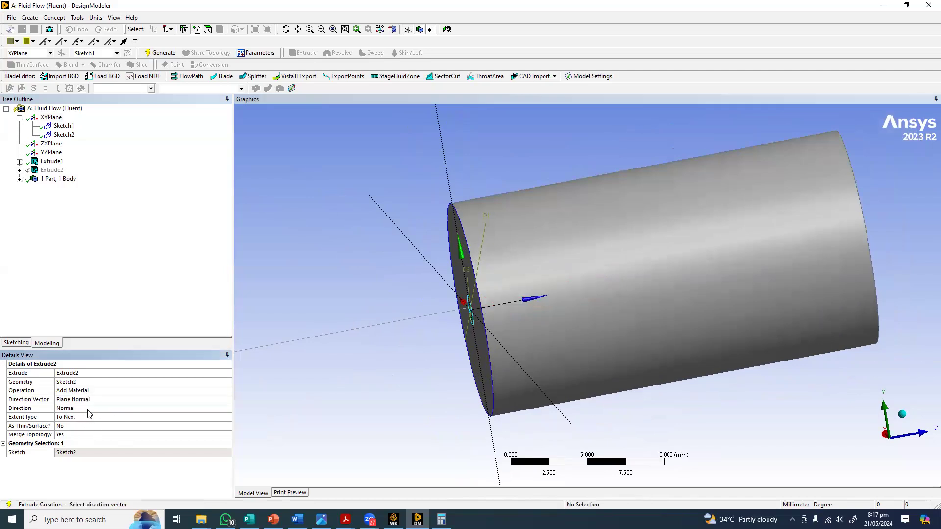
# Set the extent type of Extrude2 to Fixed with a depth of 5 mm
pyautogui.click(116, 417)
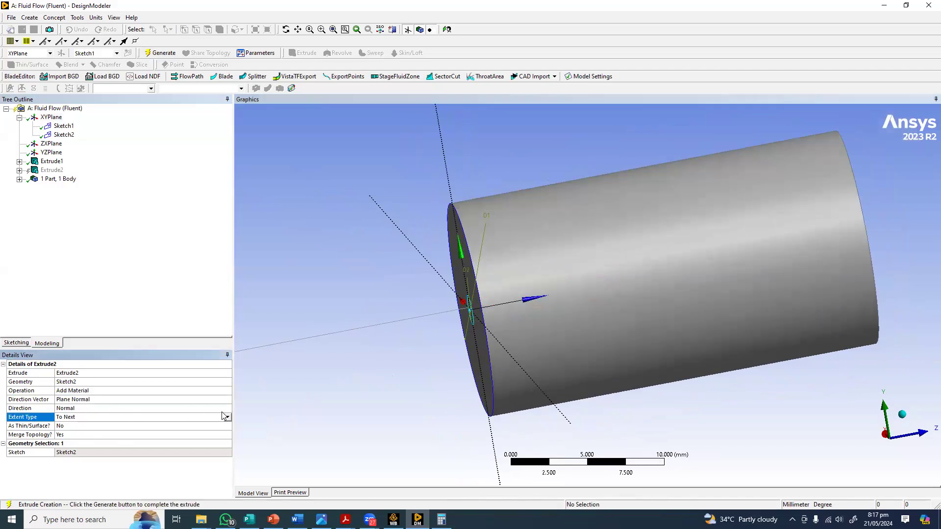
pyautogui.click(100, 417)
pyautogui.click(96, 425)
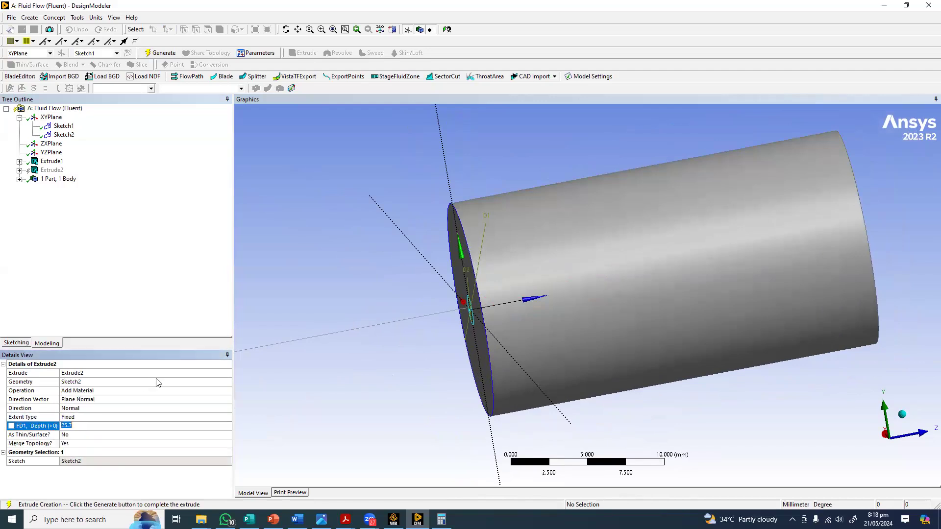
pyautogui.write('5')
pyautogui.press('Return')
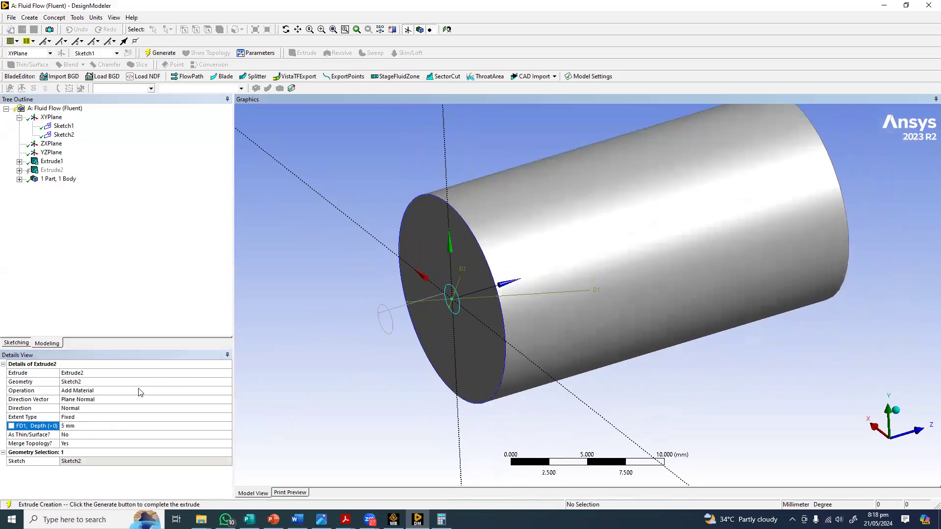
# Reduce the depth of Extrude2 to 3 mm and generate the outlet pipe
pyautogui.click(139, 389)
pyautogui.write('3')
pyautogui.press('Return')
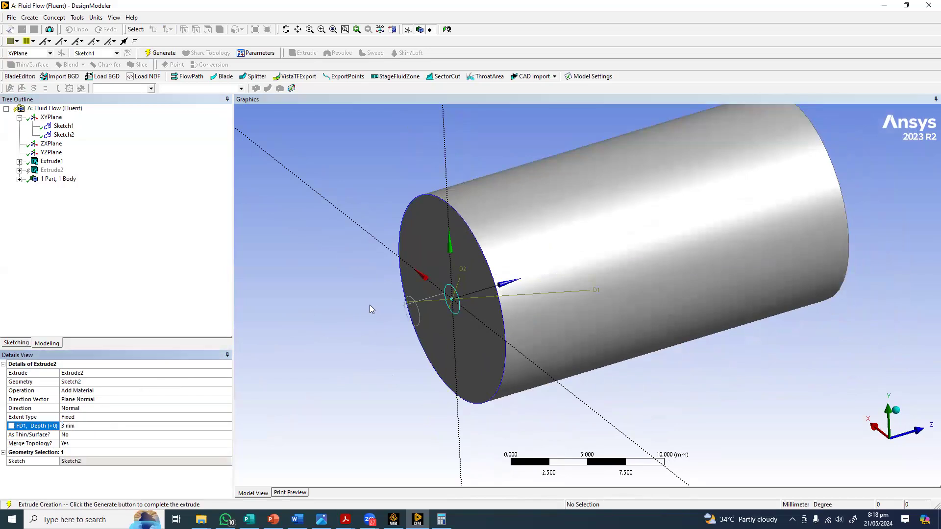
pyautogui.moveTo(387, 311); pyautogui.dragTo(412, 328, button='middle')
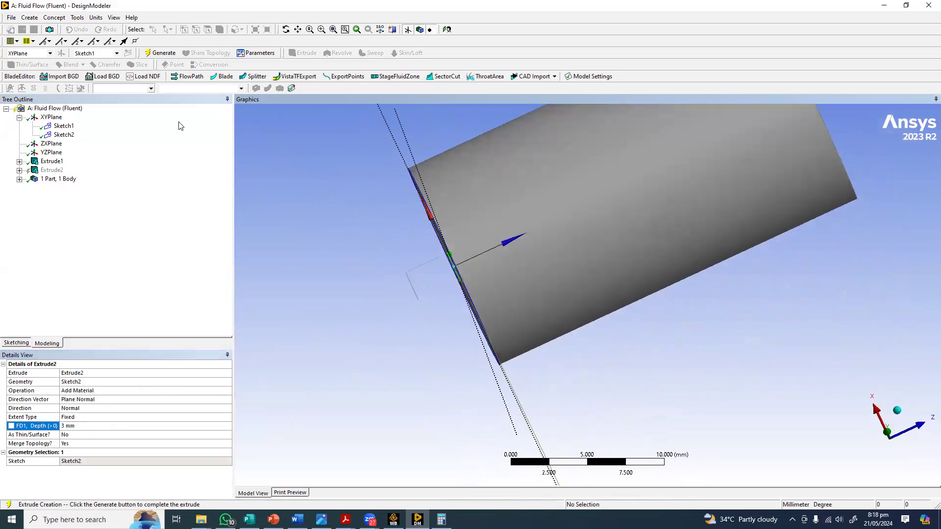
pyautogui.click(160, 54)
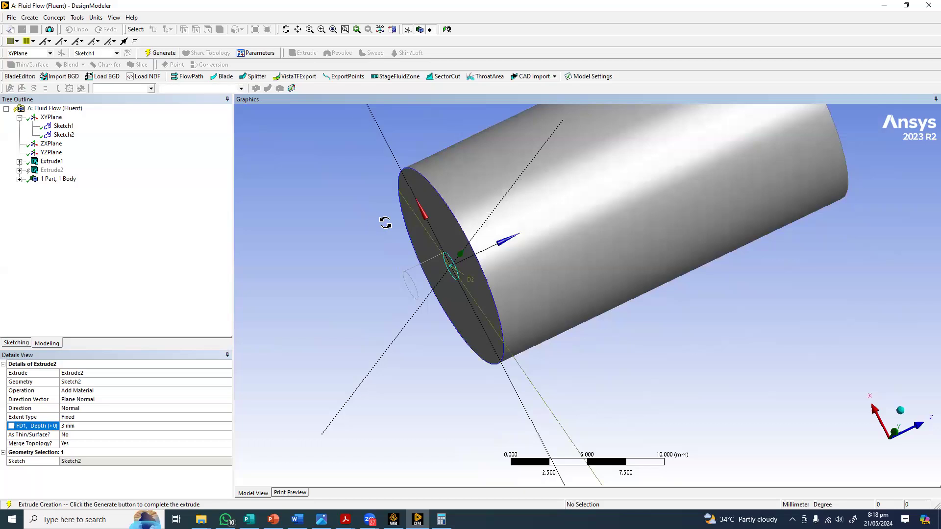
# Reopen the outlet extrusion Extrude2 for editing and change its operation to Slice Material
pyautogui.moveTo(540, 267); pyautogui.dragTo(396, 54, button='middle')
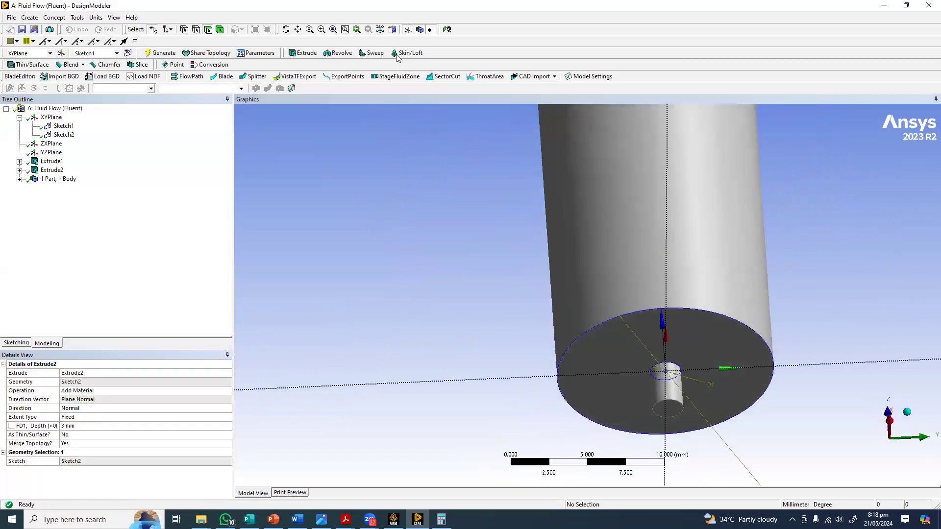
pyautogui.moveTo(489, 248)
pyautogui.mouseDown(button='middle')
pyautogui.moveTo(381, 208)
pyautogui.moveTo(390, 246)
pyautogui.moveTo(323, 296)
pyautogui.mouseUp(button='middle')
pyautogui.scroll(4, 363, 248)
pyautogui.scroll(1, 322, 296)
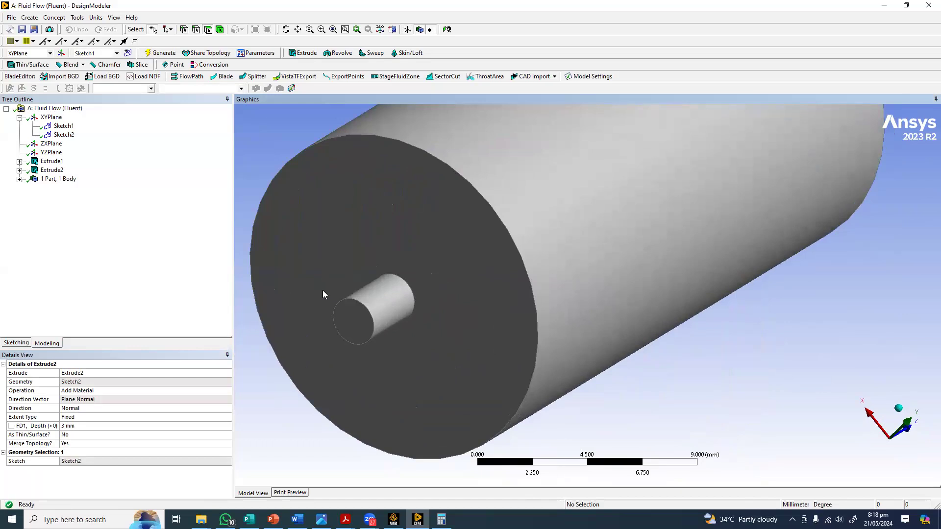
pyautogui.rightClick(57, 172)
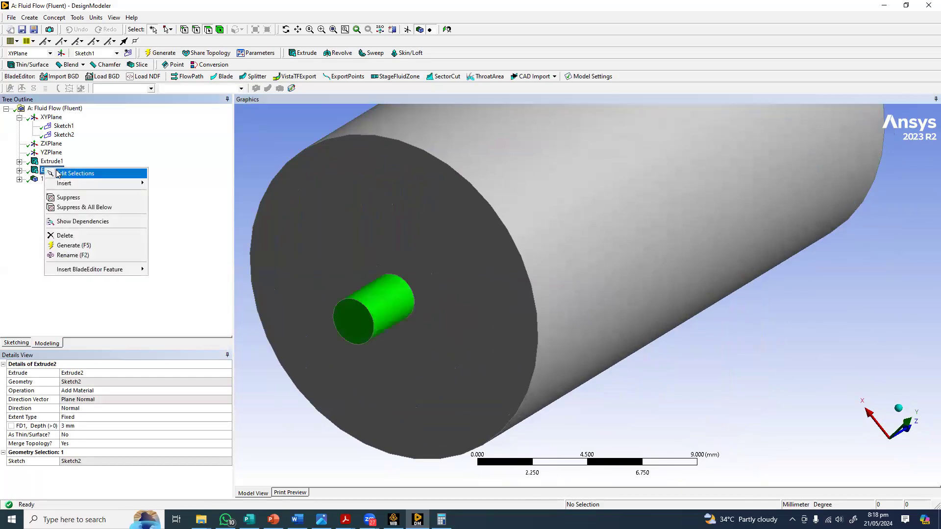
pyautogui.click(73, 174)
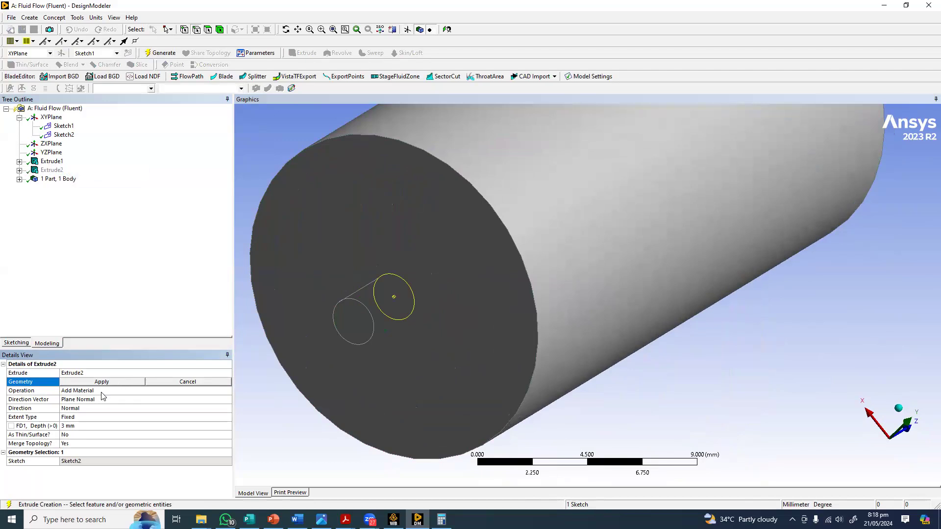
pyautogui.click(228, 389)
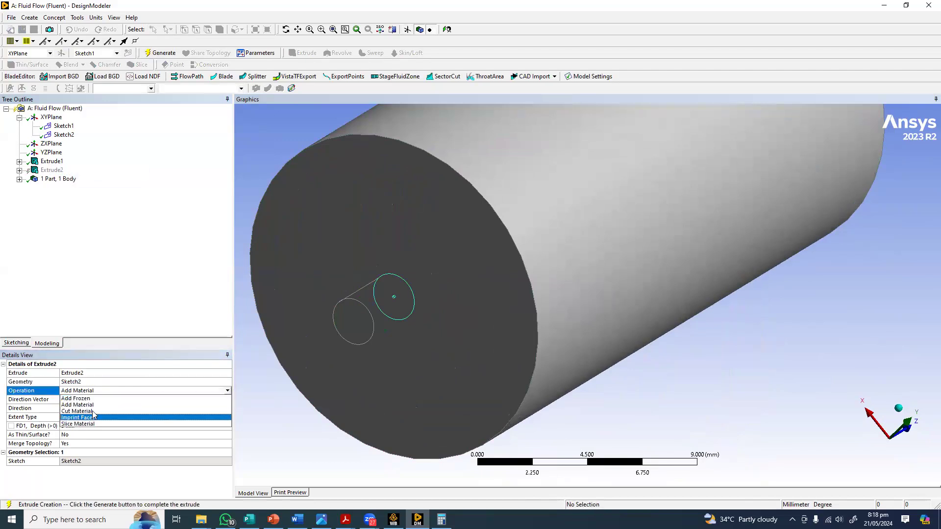
pyautogui.click(94, 424)
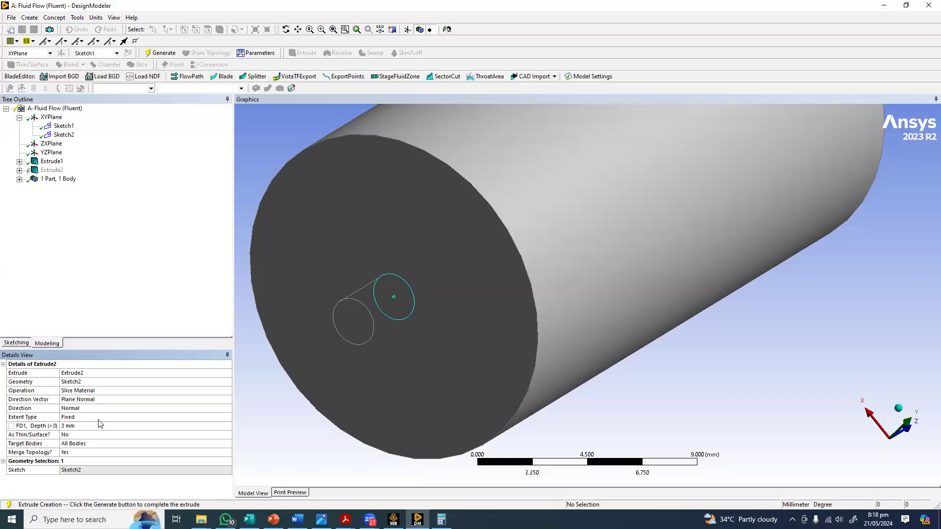
# Reverse the direction vector of Extrude2 so that it points into the tank
pyautogui.click(98, 420)
pyautogui.click(111, 400)
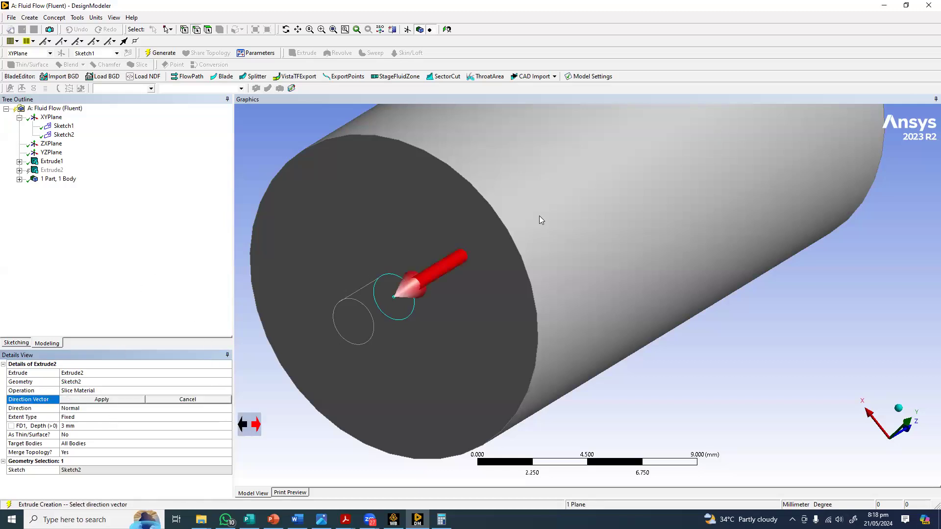
pyautogui.click(249, 425)
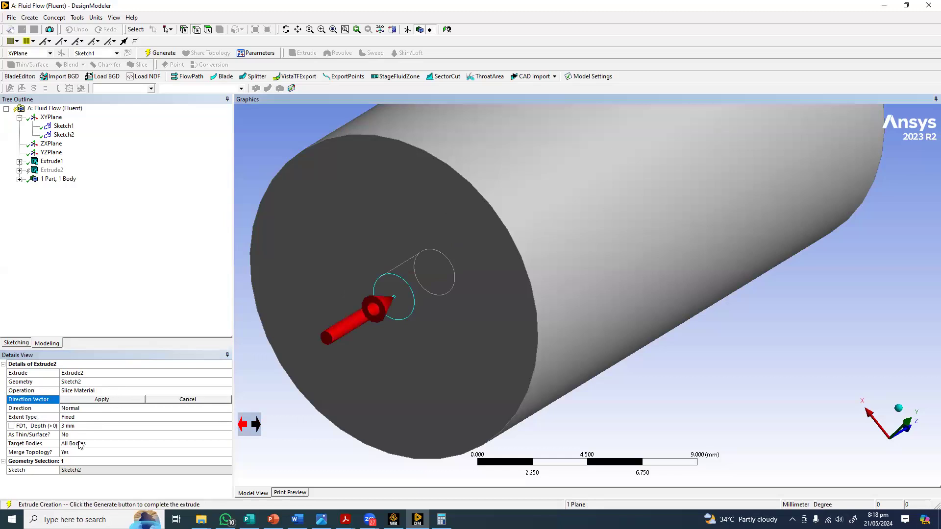
pyautogui.click(89, 399)
# Set the extent type of Extrude2 to Through All and generate the slice along the tank's full length
pyautogui.click(230, 417)
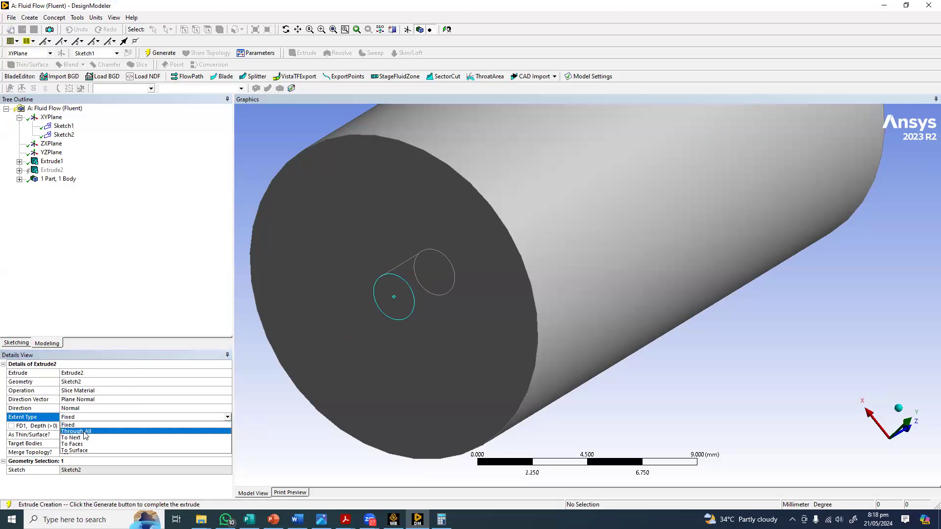
pyautogui.click(76, 431)
pyautogui.scroll(-3, 583, 296)
pyautogui.moveTo(539, 309); pyautogui.dragTo(120, 99, button='middle')
pyautogui.click(171, 54)
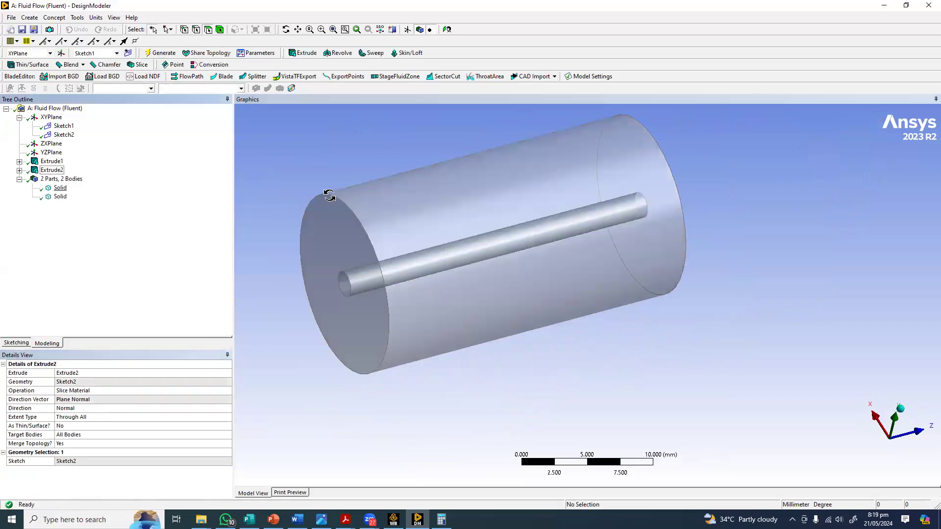
# Start a new extrusion using the circular bottom end face of the central core as its geometry
pyautogui.click(60, 188)
pyautogui.click(60, 197)
pyautogui.moveTo(480, 228); pyautogui.dragTo(380, 209, button='middle')
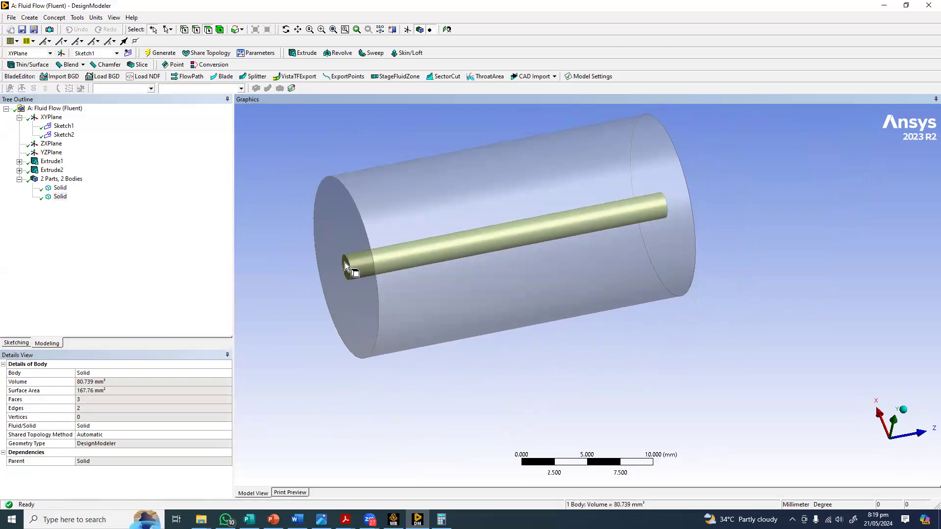
pyautogui.moveTo(458, 263); pyautogui.dragTo(323, 294, button='middle')
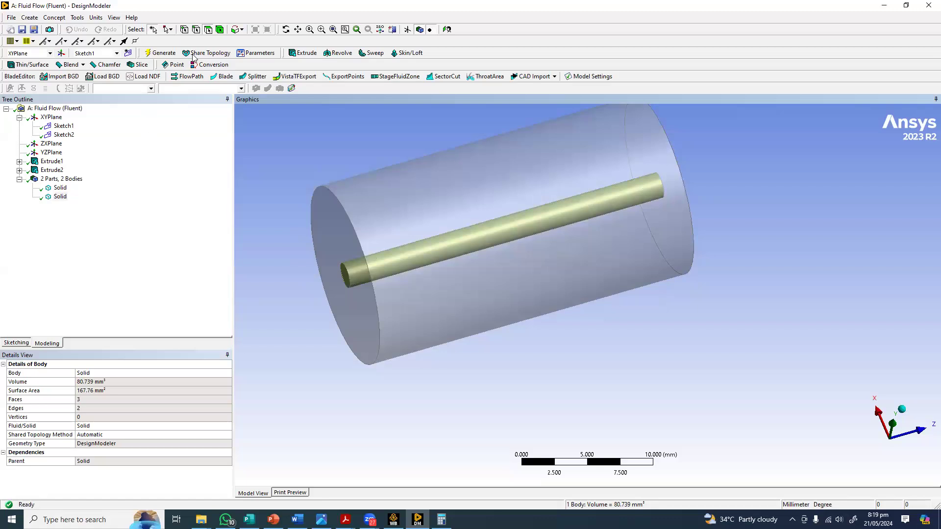
pyautogui.click(207, 30)
pyautogui.moveTo(279, 269); pyautogui.dragTo(339, 304, button='middle')
pyautogui.click(266, 253)
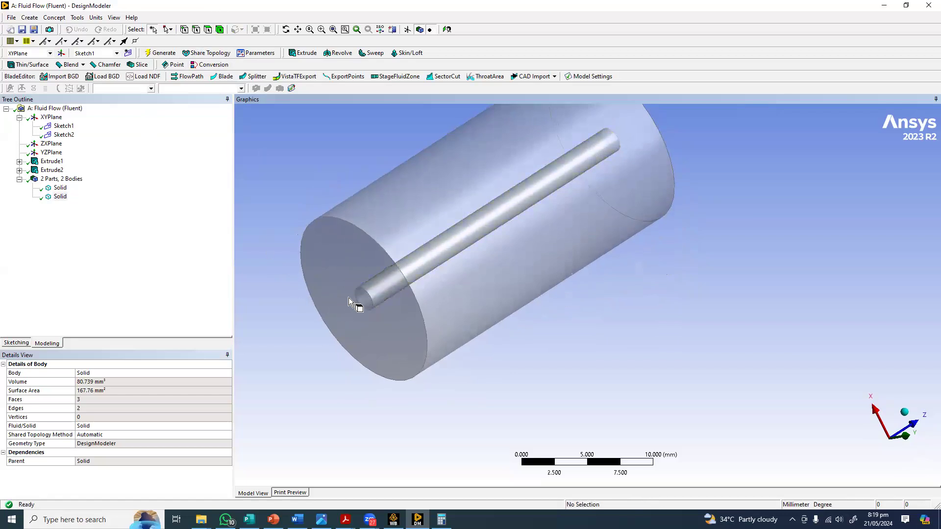
pyautogui.click(365, 299)
pyautogui.click(306, 54)
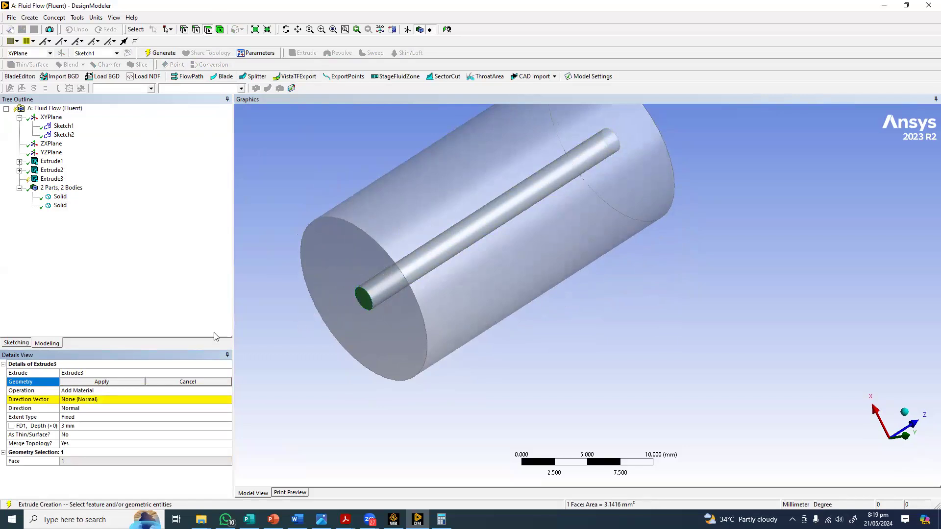
pyautogui.click(93, 382)
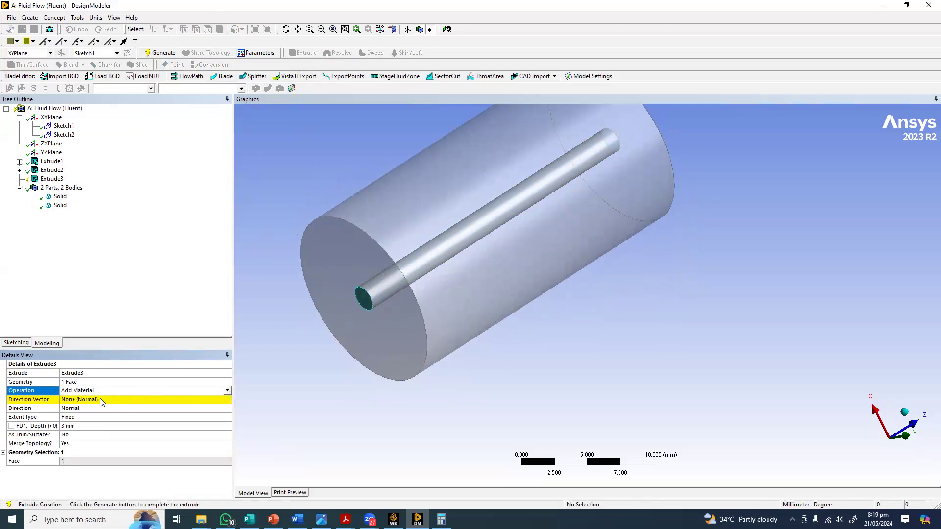
# Set the new extrusion to Add Frozen along the XYPlane normal, pointing outward from the tank, and generate the 3 mm outlet pipe
pyautogui.click(100, 393)
pyautogui.click(101, 399)
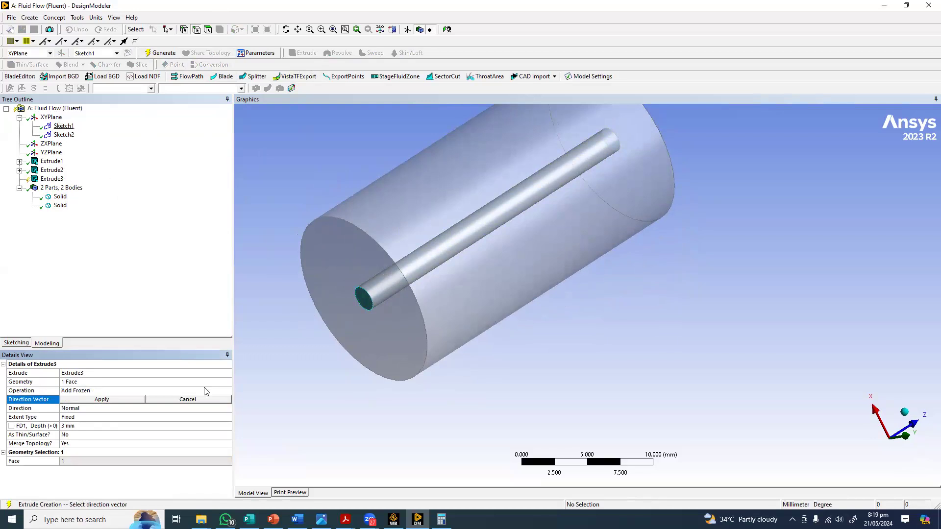
pyautogui.click(257, 427)
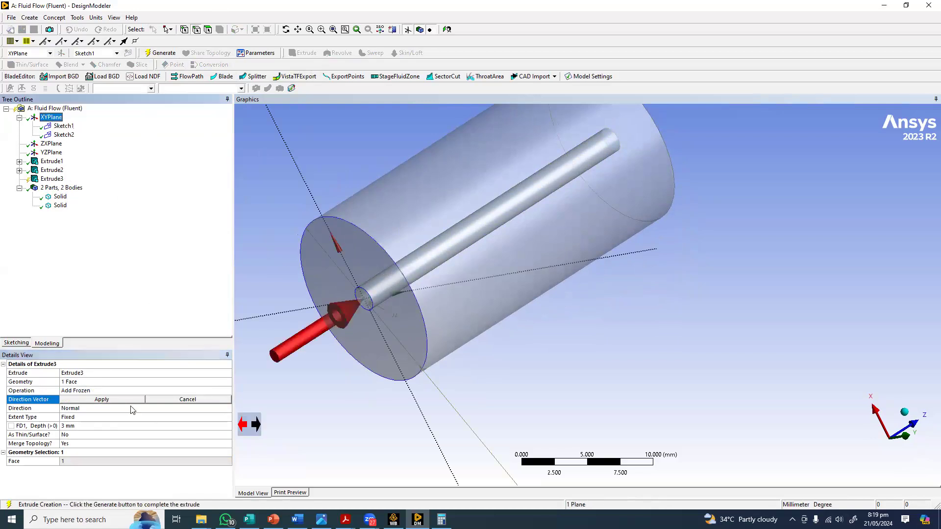
pyautogui.click(102, 399)
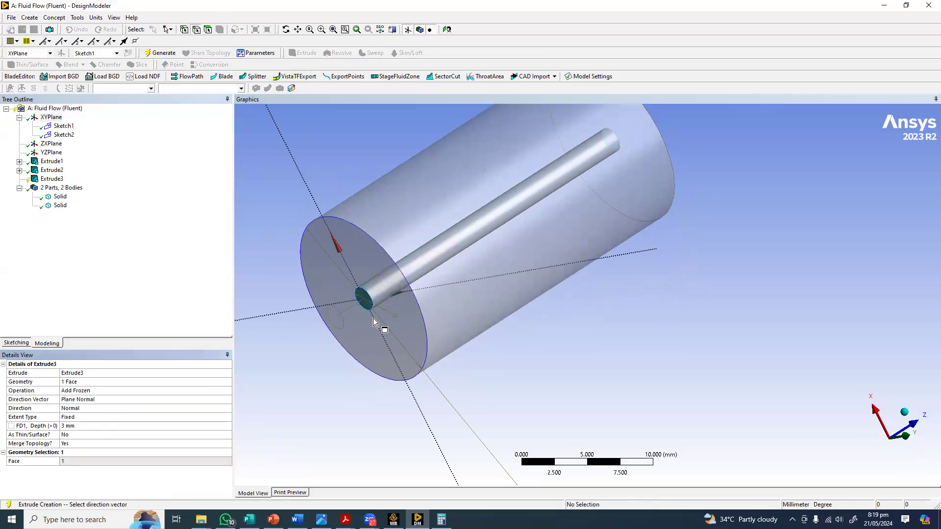
pyautogui.moveTo(327, 330); pyautogui.dragTo(381, 306, button='middle')
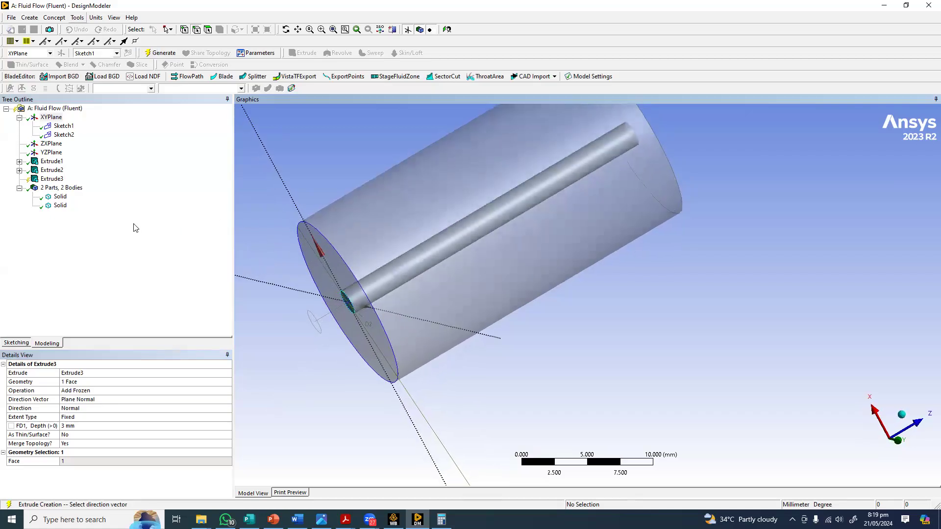
pyautogui.click(160, 53)
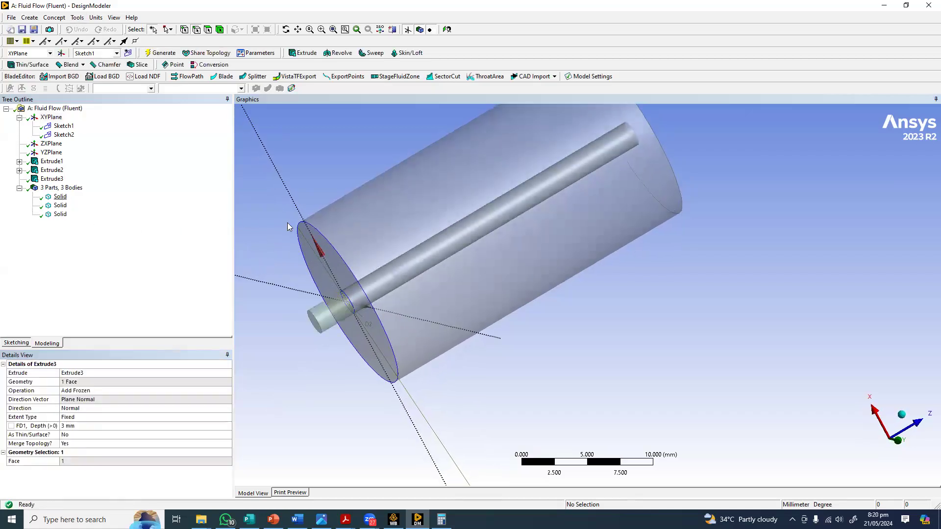
# Combine the tank, core and outlet pipe solids into one multi-body part and expand it in the tree
pyautogui.click(359, 206)
pyautogui.moveTo(374, 206); pyautogui.dragTo(404, 285, button='middle')
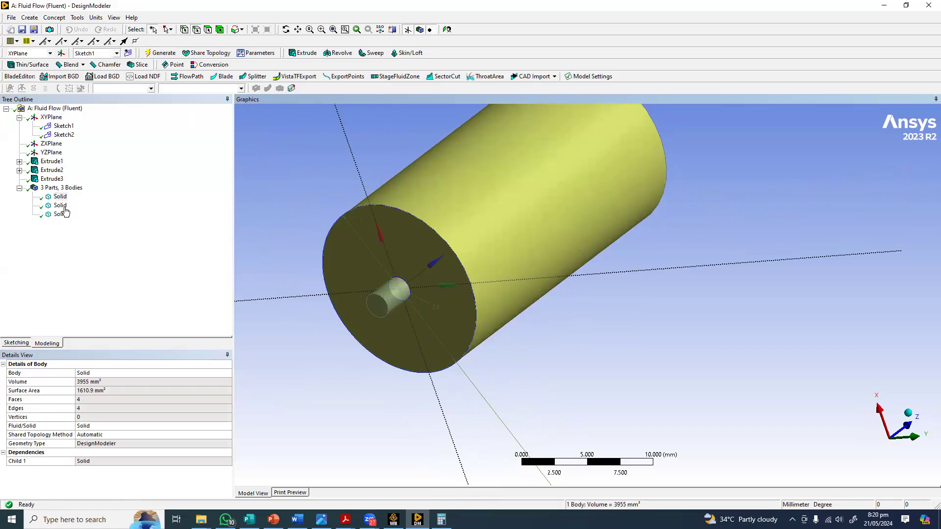
pyautogui.click(431, 206)
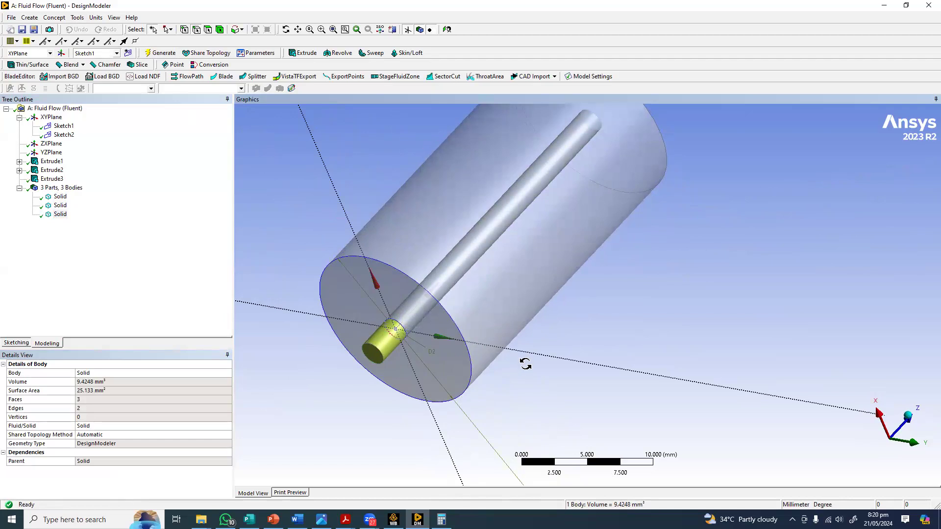
pyautogui.moveTo(342, 243)
pyautogui.mouseDown()
pyautogui.moveTo(399, 305)
pyautogui.moveTo(351, 233)
pyautogui.mouseUp()
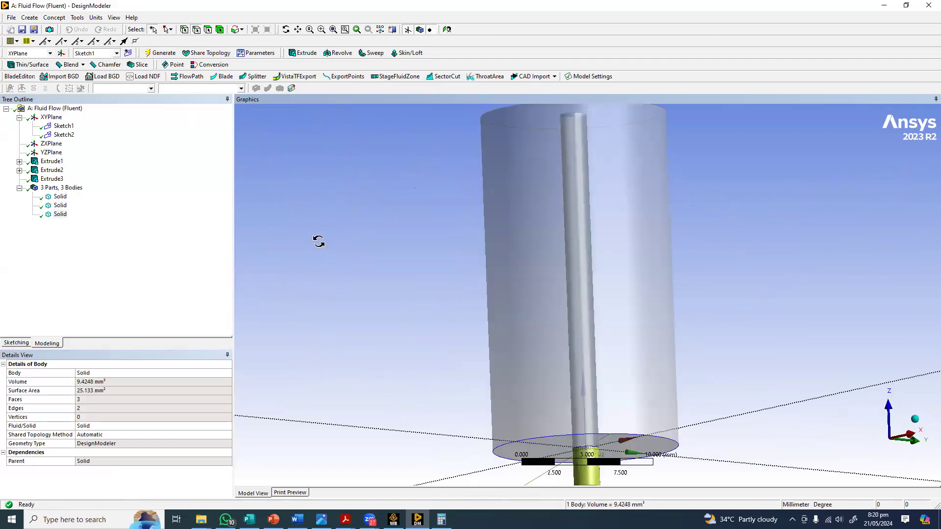
pyautogui.scroll(-3, 319, 242)
pyautogui.keyDown('ctrl'); pyautogui.moveTo(324, 286); pyautogui.dragTo(315, 214, button='middle'); pyautogui.keyUp('ctrl')
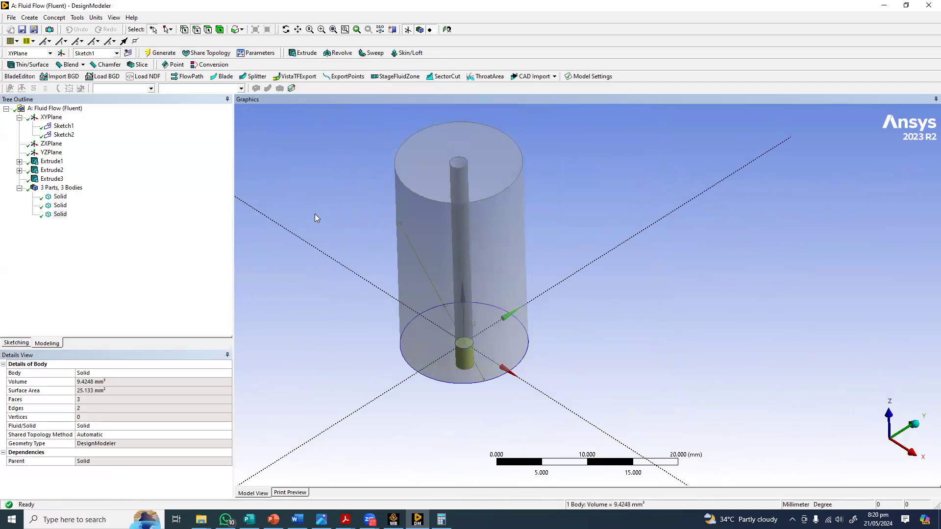
pyautogui.click(60, 207)
pyautogui.keyDown('shift'); pyautogui.click(59, 214); pyautogui.keyUp('shift')
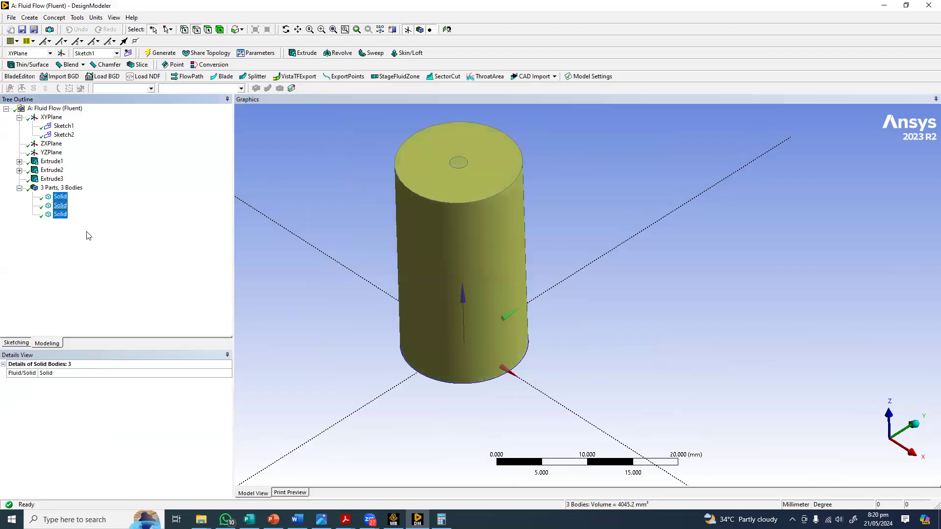
pyautogui.rightClick(59, 205)
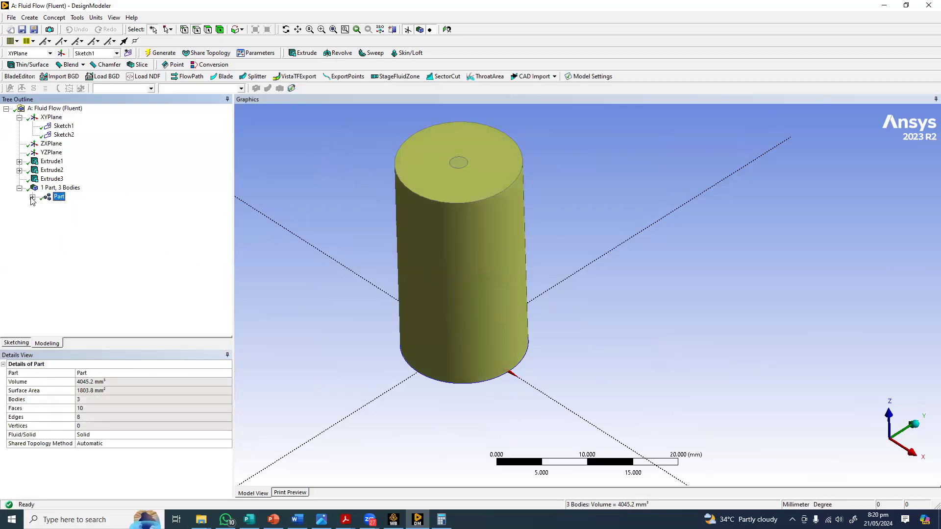
pyautogui.click(32, 198)
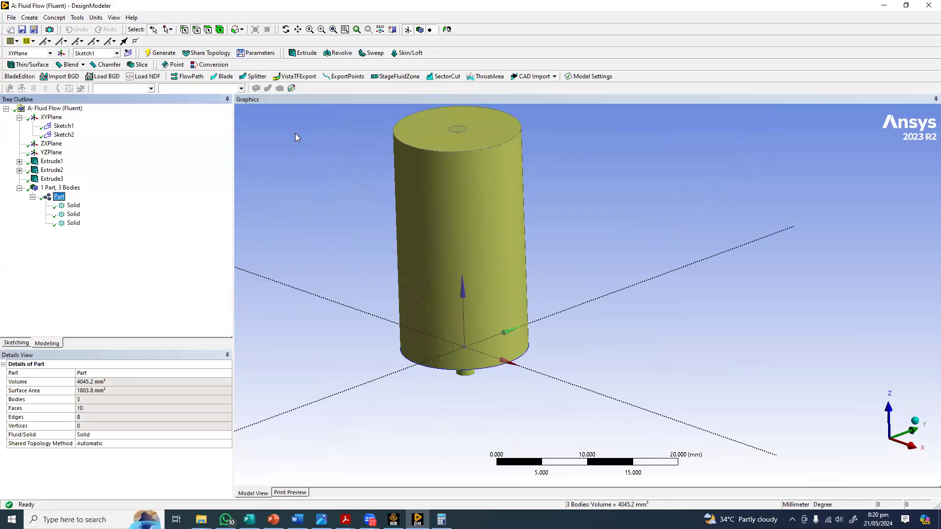
# Create a named selection called Top from the tank's annular top face and the core's circular top face, and generate it
pyautogui.moveTo(340, 248); pyautogui.dragTo(441, 160, button='middle')
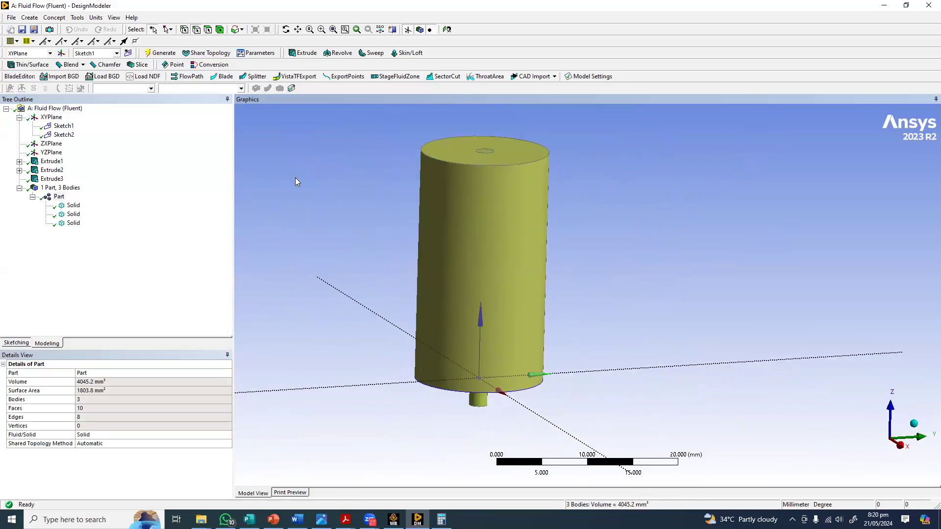
pyautogui.click(341, 201)
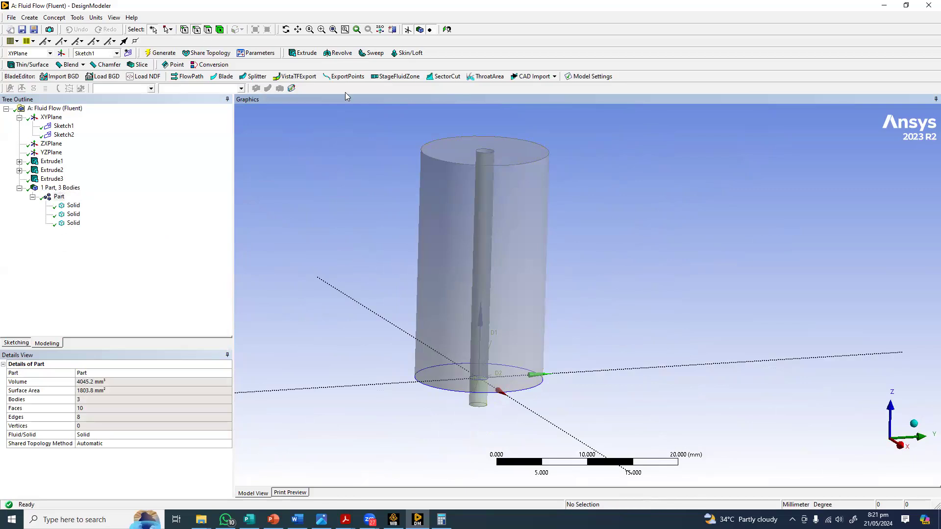
pyautogui.click(454, 146)
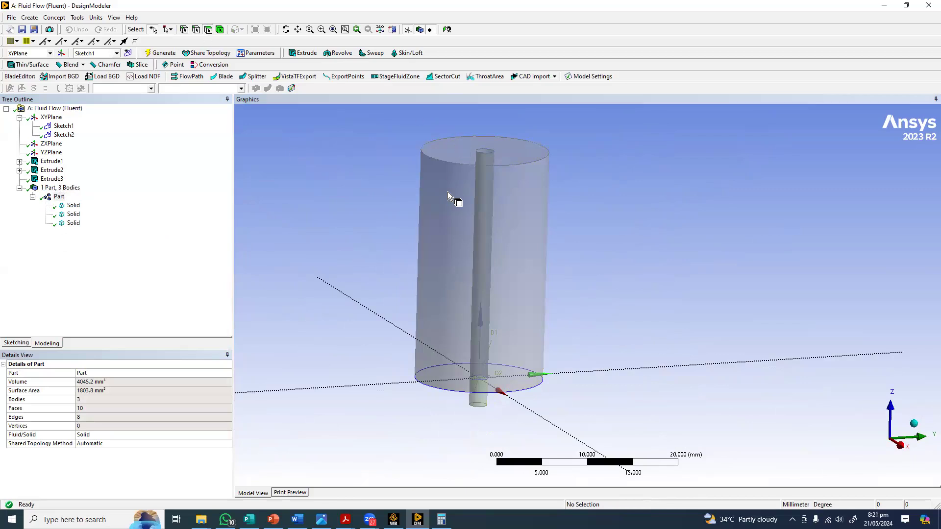
pyautogui.scroll(1, 426, 329)
pyautogui.scroll(5, 456, 307)
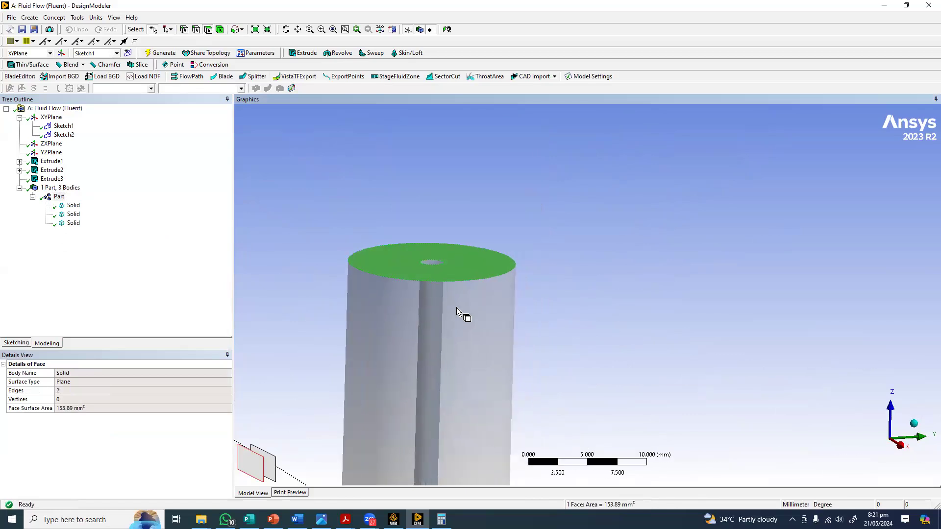
pyautogui.keyDown('ctrl'); pyautogui.click(475, 294); pyautogui.keyUp('ctrl')
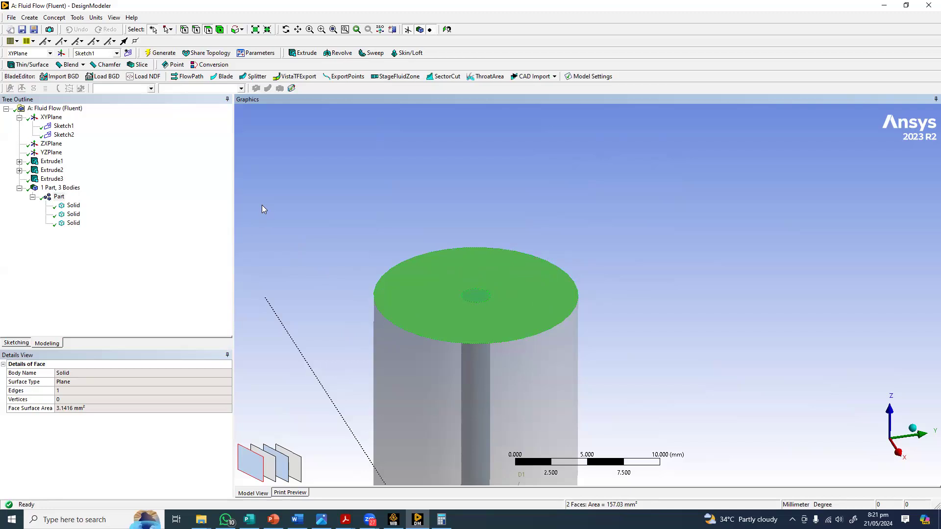
pyautogui.rightClick(296, 410)
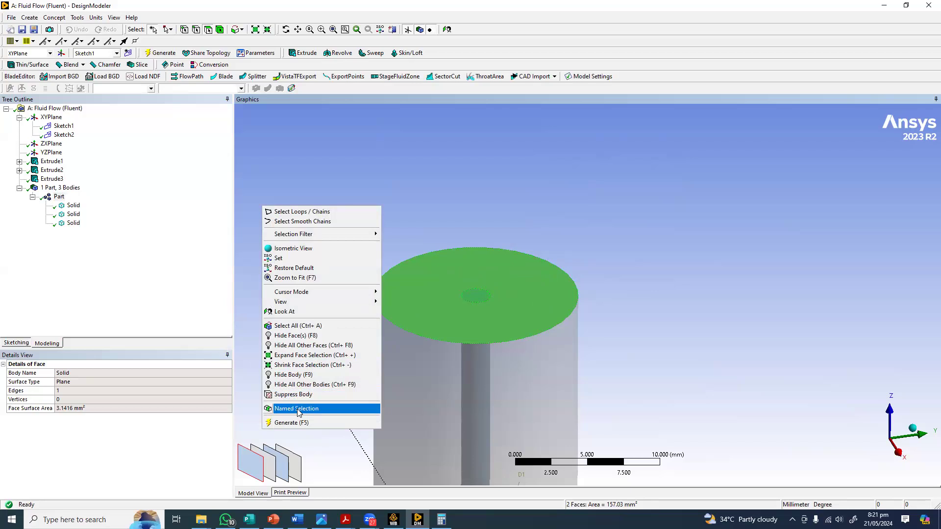
pyautogui.click(298, 409)
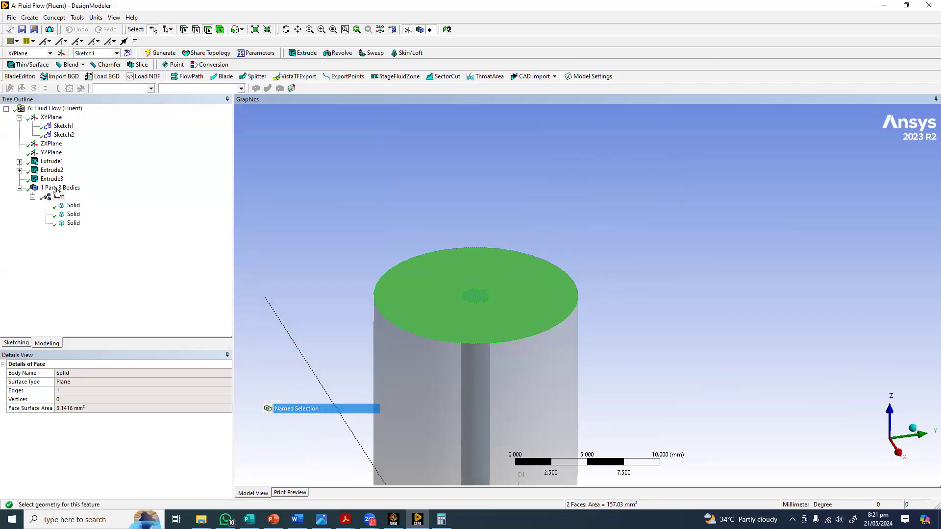
pyautogui.click(169, 260)
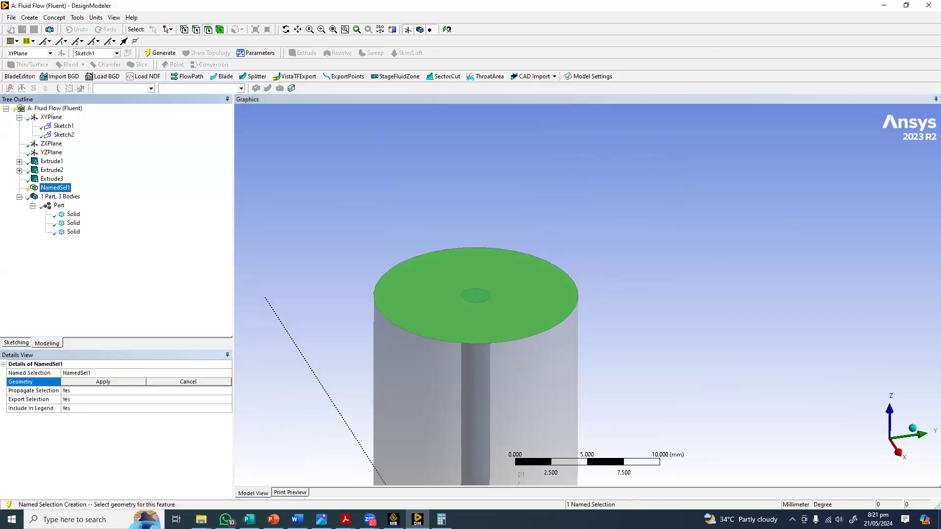
pyautogui.click(76, 373)
pyautogui.write('Top')
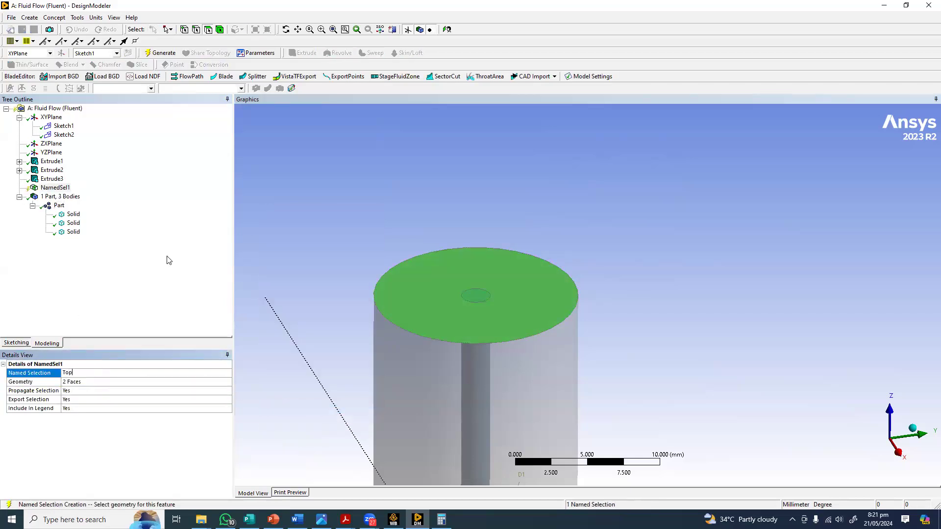
pyautogui.click(169, 261)
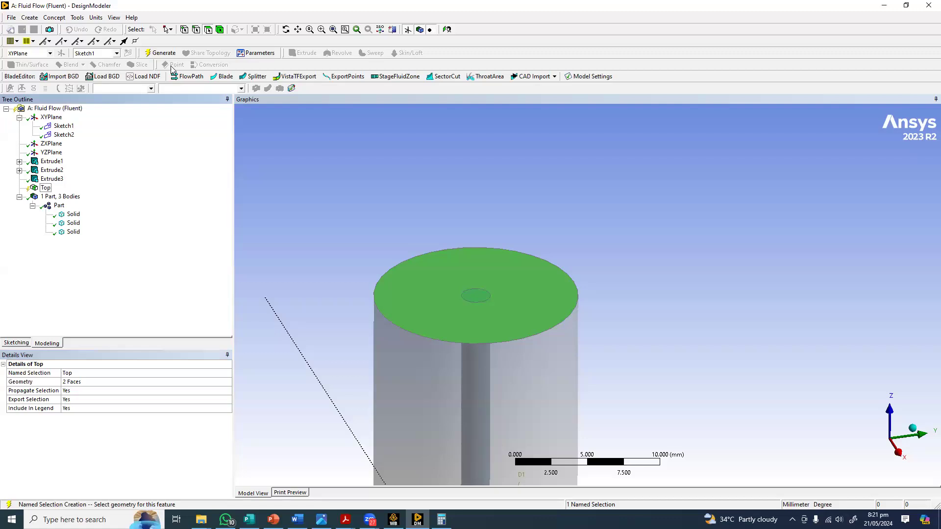
pyautogui.press('F5')
# Create a named selection called Wall from the tank's outer cylindrical face and generate it
pyautogui.scroll(-3, 459, 366)
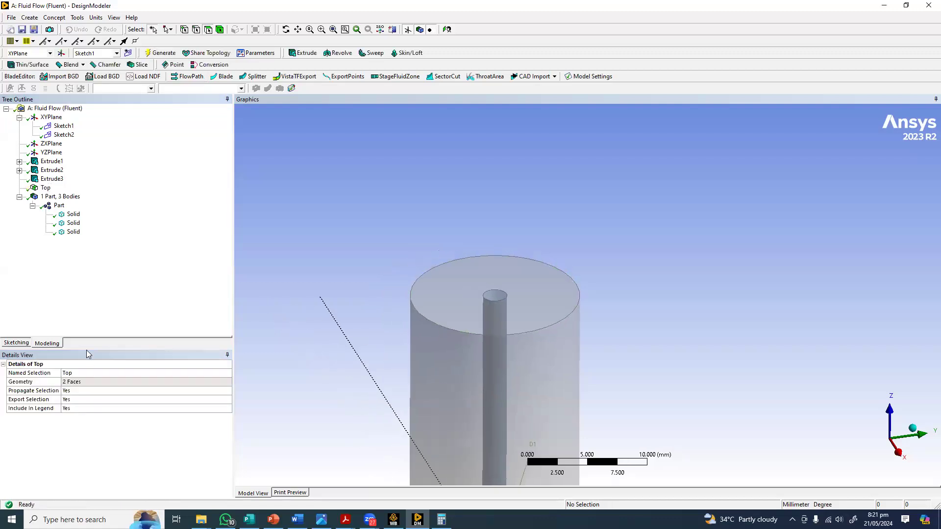
pyautogui.click(465, 373)
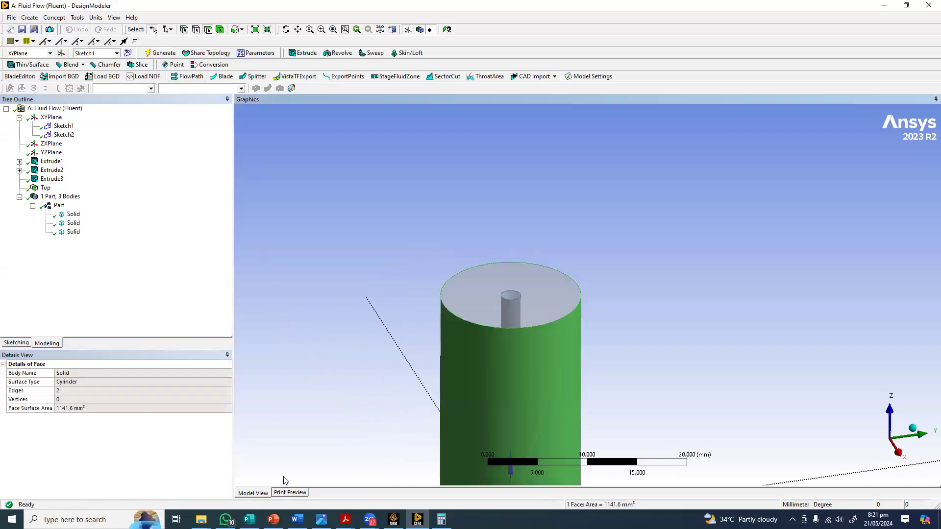
pyautogui.rightClick(260, 254)
pyautogui.click(294, 477)
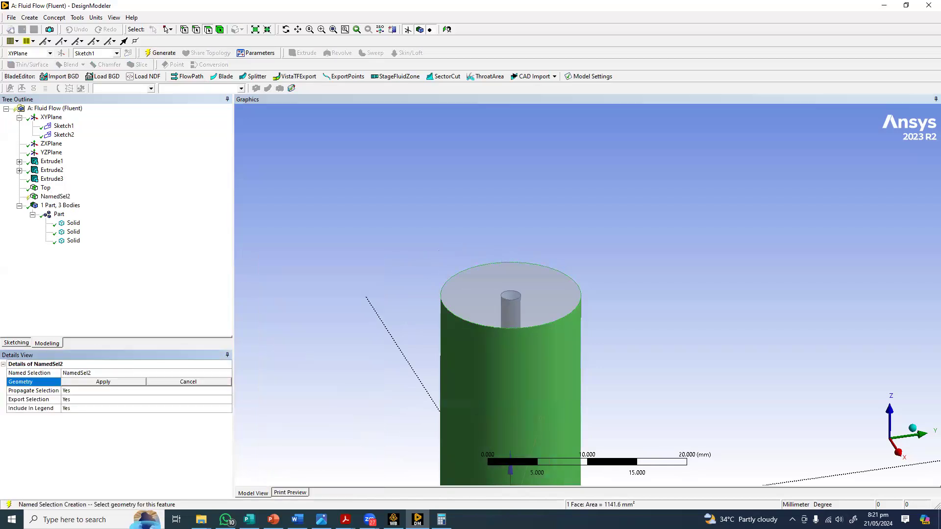
pyautogui.write('Wall')
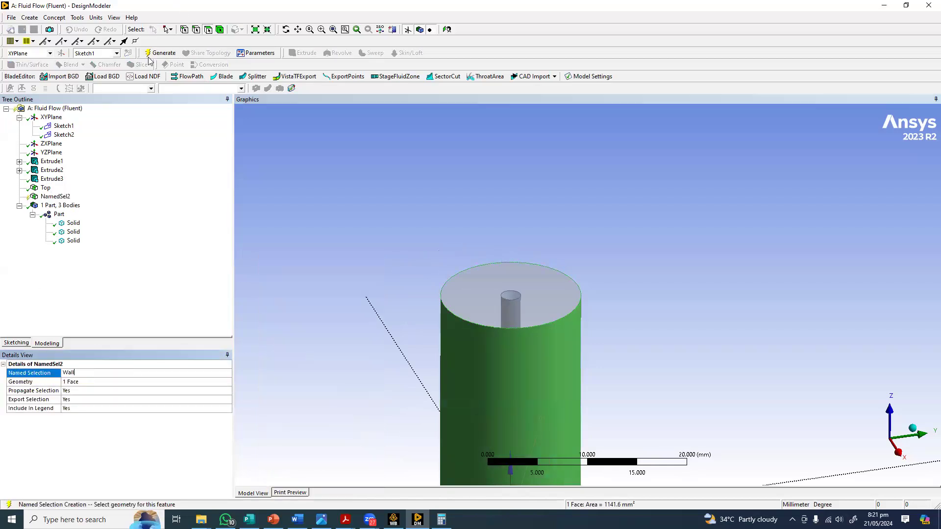
pyautogui.press('Return')
pyautogui.press('F5')
# Create a named selection called Bottom from the tank's annular bottom face and generate it
pyautogui.moveTo(424, 407); pyautogui.dragTo(332, 22, button='middle')
pyautogui.moveTo(415, 313); pyautogui.dragTo(299, 254, button='middle')
pyautogui.click(427, 338)
pyautogui.rightClick(301, 444)
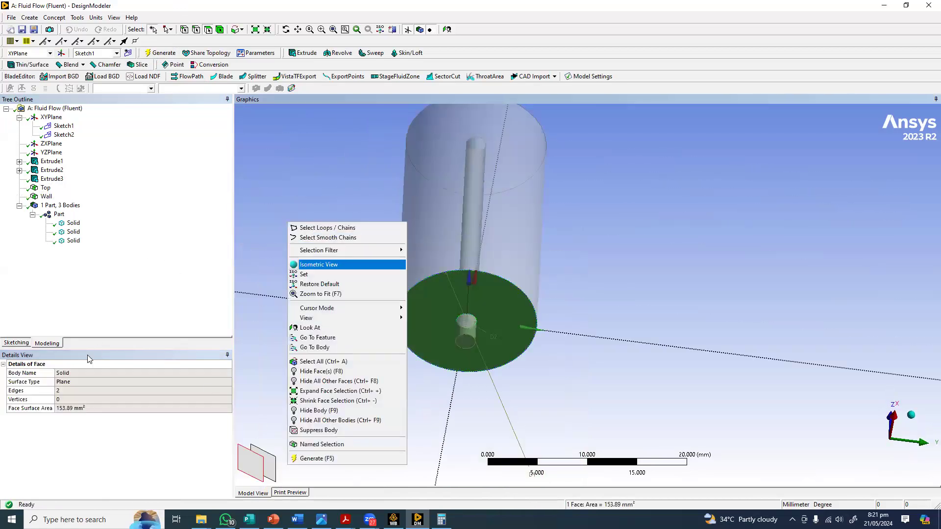
pyautogui.click(343, 444)
pyautogui.click(88, 372)
pyautogui.write('Bottom')
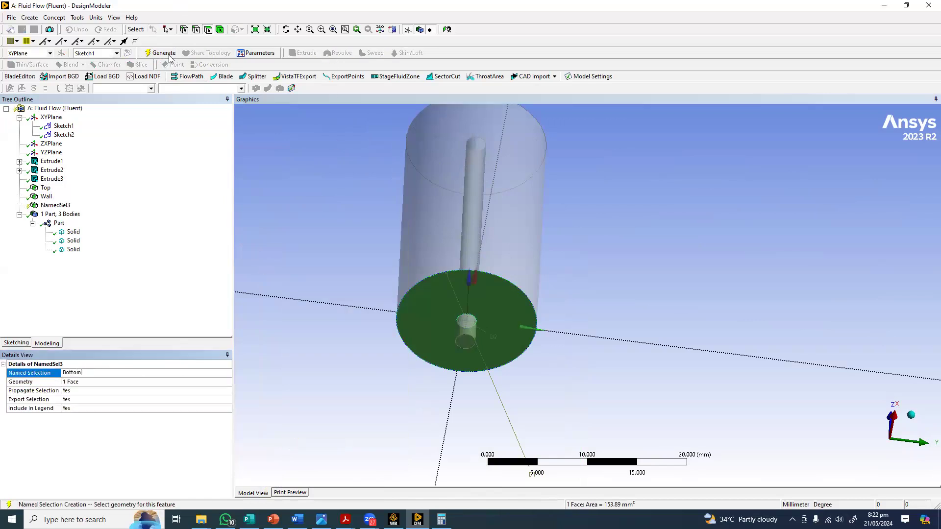
pyautogui.press('Return')
pyautogui.press('F5')
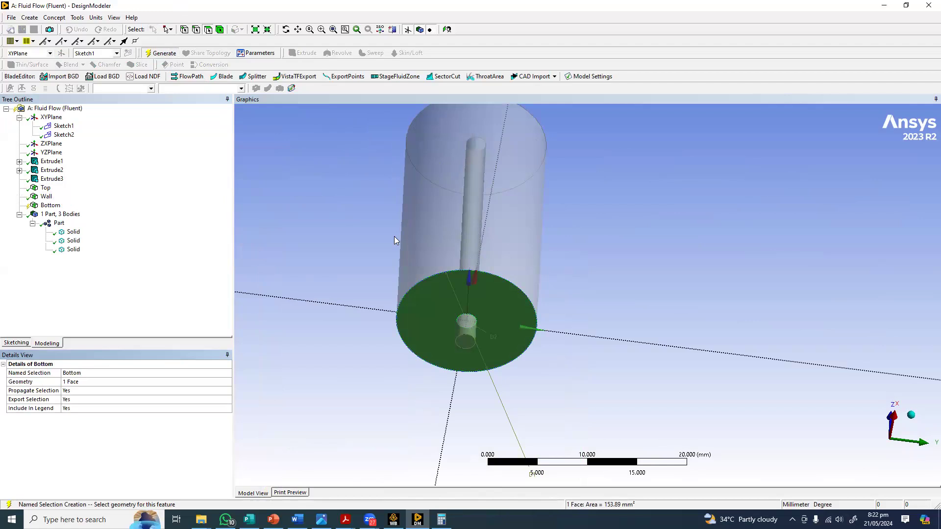
# Create a named selection from the outlet pipe's cylindrical side face, entering wall as its name
pyautogui.scroll(3, 419, 329)
pyautogui.scroll(1, 407, 343)
pyautogui.click(406, 343)
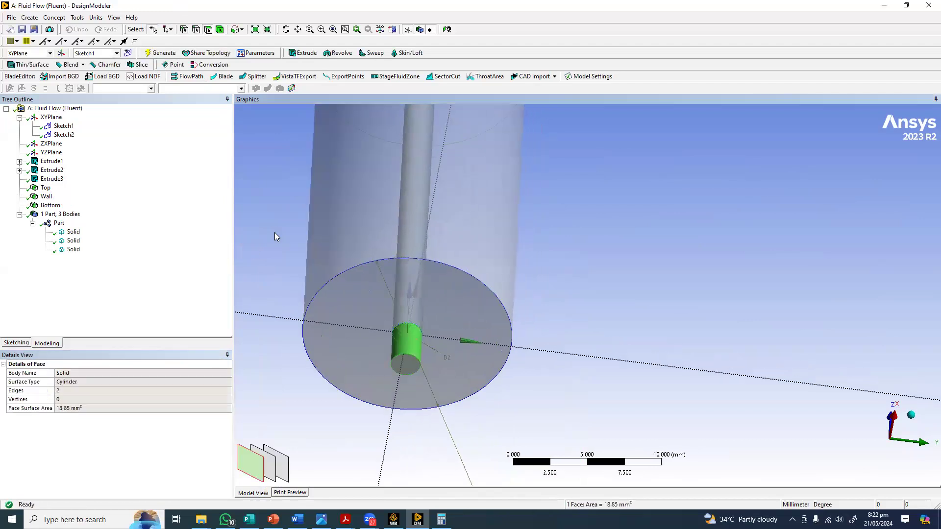
pyautogui.rightClick(276, 460)
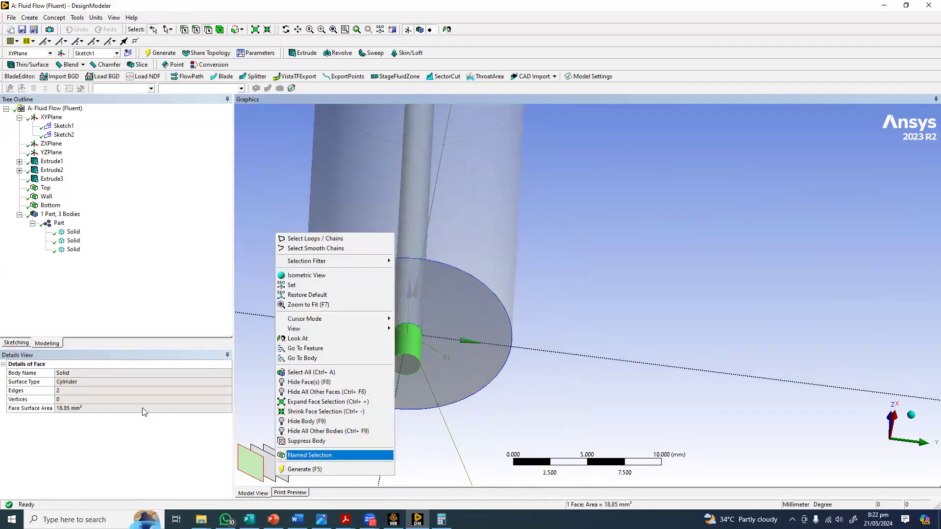
pyautogui.click(314, 455)
pyautogui.click(97, 382)
pyautogui.click(93, 373)
pyautogui.write('wa')
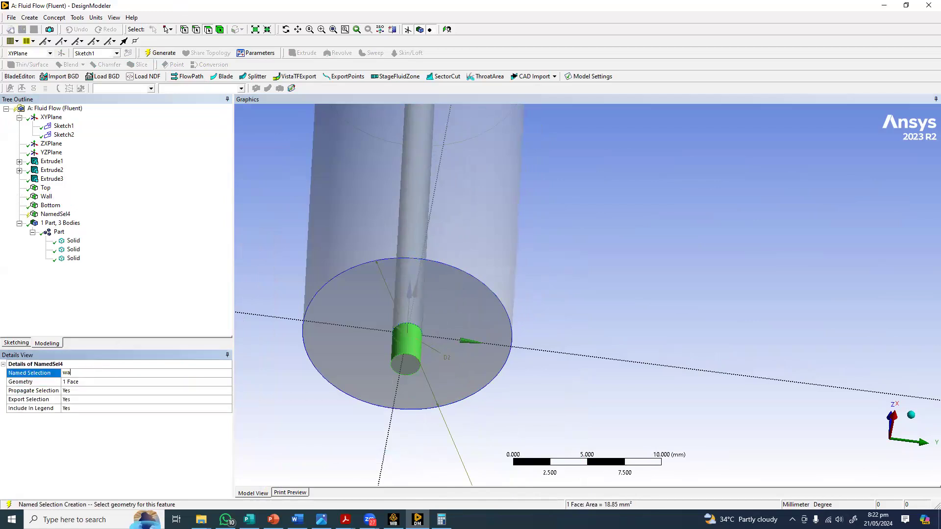
pyautogui.write('ll')
pyautogui.hotkey('shift', 'F10')
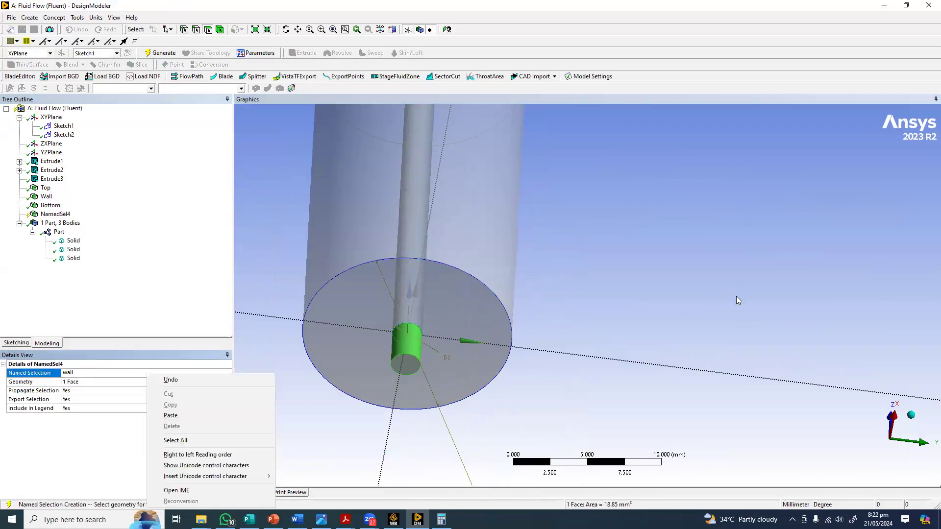
pyautogui.click(279, 345)
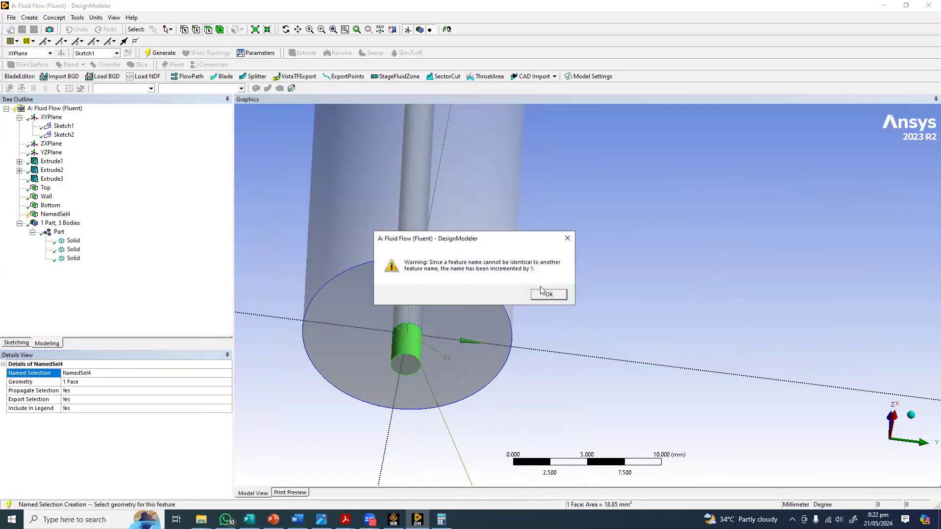
pyautogui.click(548, 294)
# Rename the outlet pipe's side-face selection to Wall_orifice and generate it
pyautogui.click(92, 373)
pyautogui.write('Wall_')
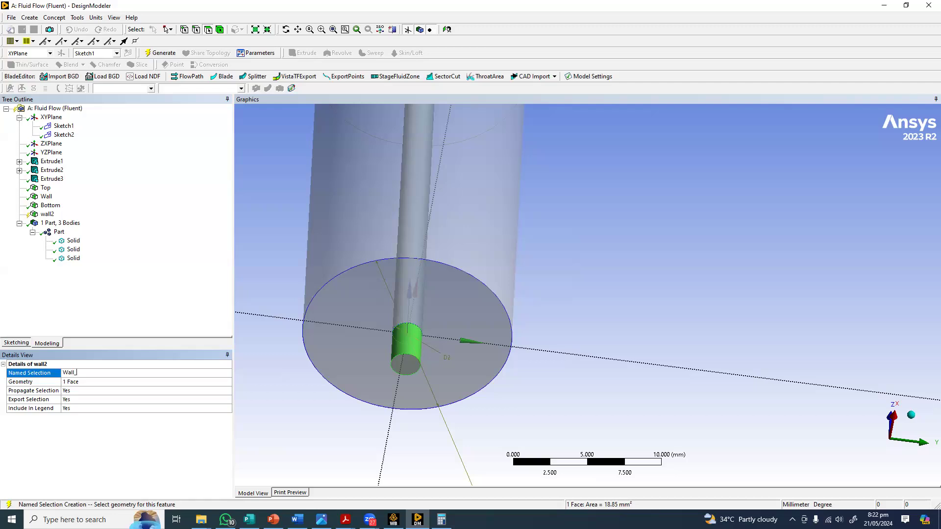
pyautogui.write('orifice')
pyautogui.press('Return')
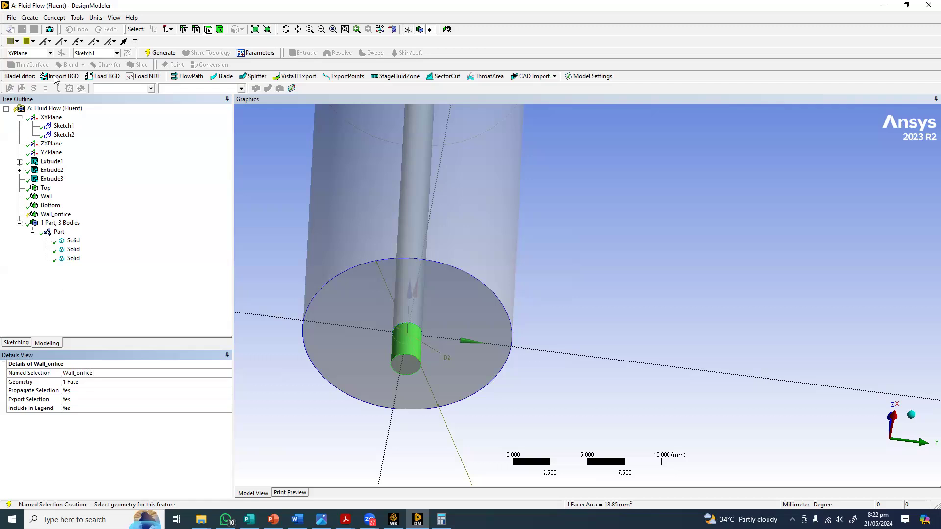
pyautogui.click(161, 53)
# Create a named selection called Orifice from the circular end face of the outlet pipe and generate it
pyautogui.scroll(3, 298, 239)
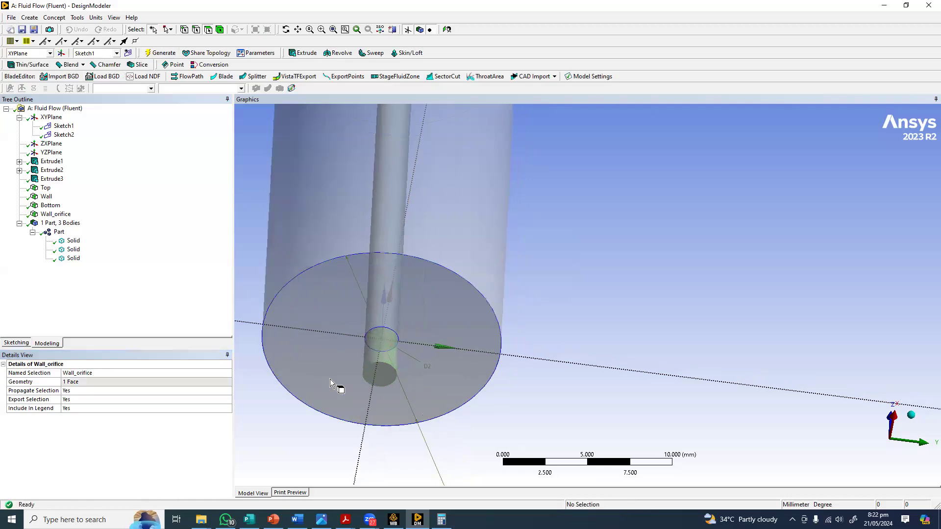
pyautogui.click(363, 378)
pyautogui.keyDown('ctrl'); pyautogui.moveTo(392, 366); pyautogui.dragTo(454, 316, button='middle'); pyautogui.keyUp('ctrl')
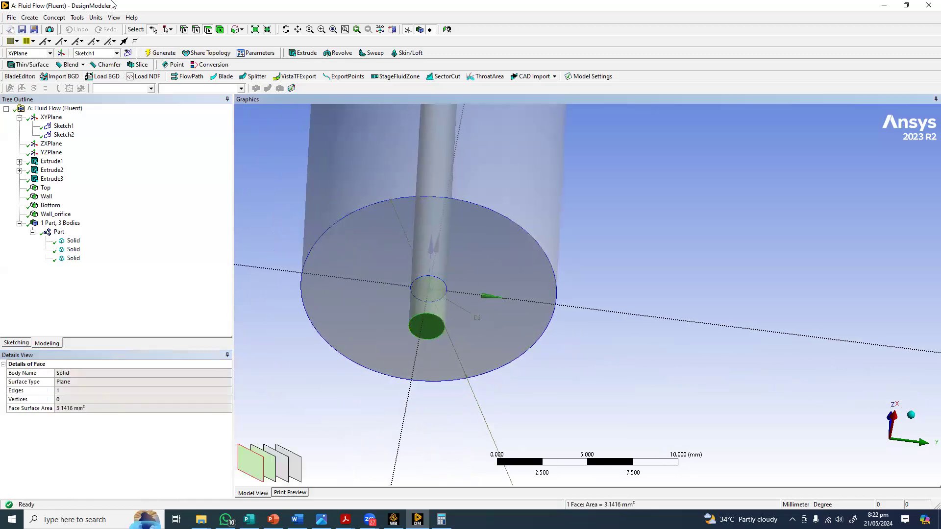
pyautogui.rightClick(277, 168)
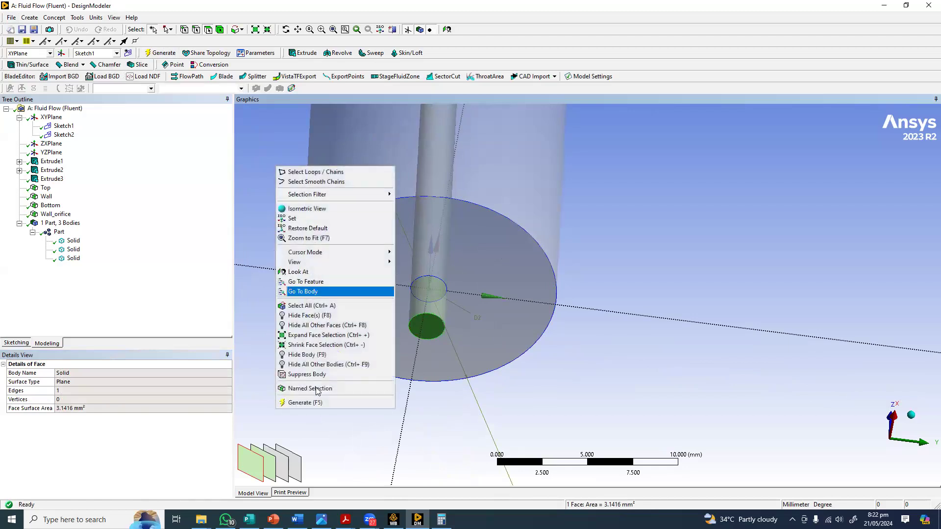
pyautogui.click(316, 388)
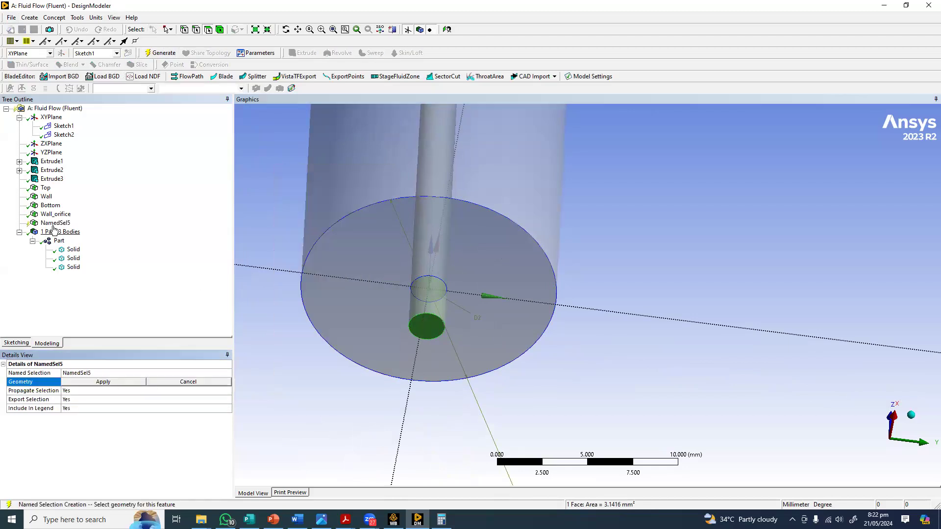
pyautogui.click(107, 372)
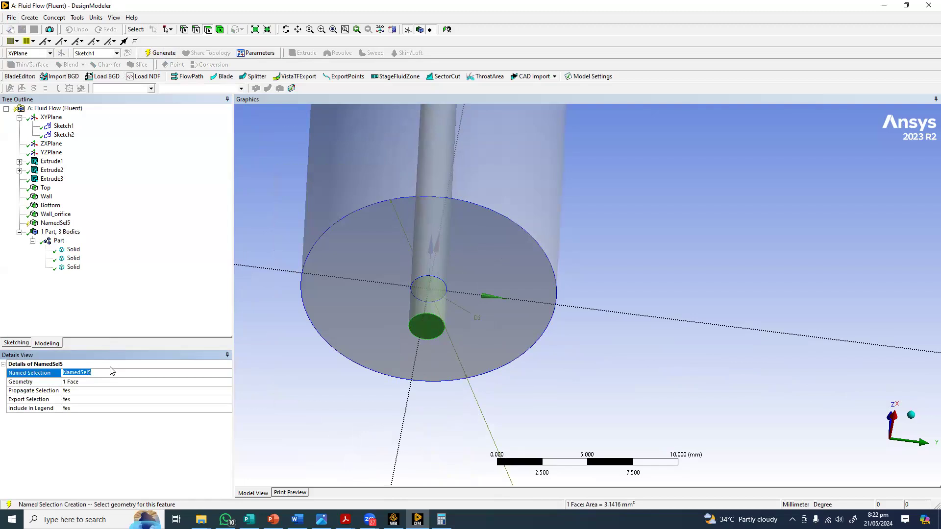
pyautogui.write('Or')
pyautogui.press('BackSpace')
pyautogui.press('BackSpace')
pyautogui.press('BackSpace')
pyautogui.press('BackSpace')
pyautogui.press('BackSpace')
pyautogui.press('BackSpace')
pyautogui.write('rifice')
pyautogui.press('Return')
pyautogui.click(160, 53)
# Review the faces assigned to the Top, Wall, Bottom, Wall_orifice and Orifice named selections
pyautogui.moveTo(388, 206); pyautogui.dragTo(455, 194, button='middle')
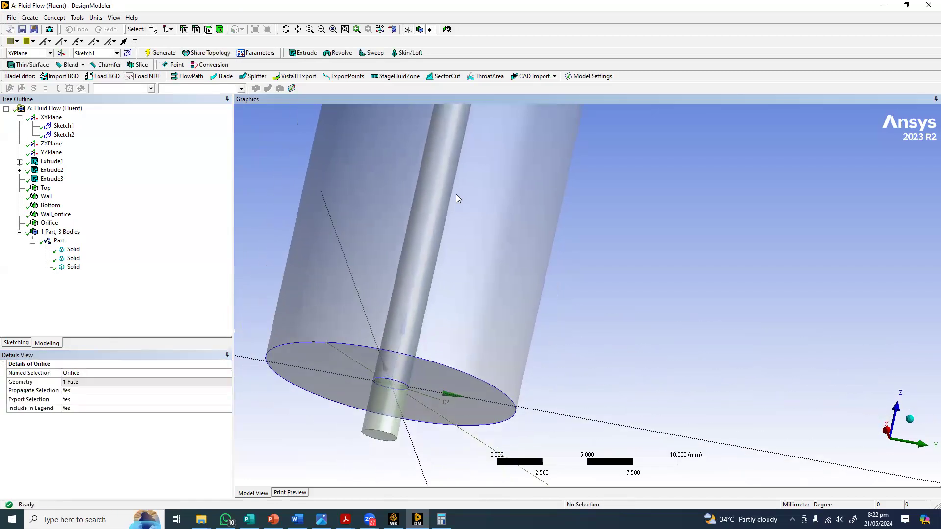
pyautogui.scroll(-3, 455, 194)
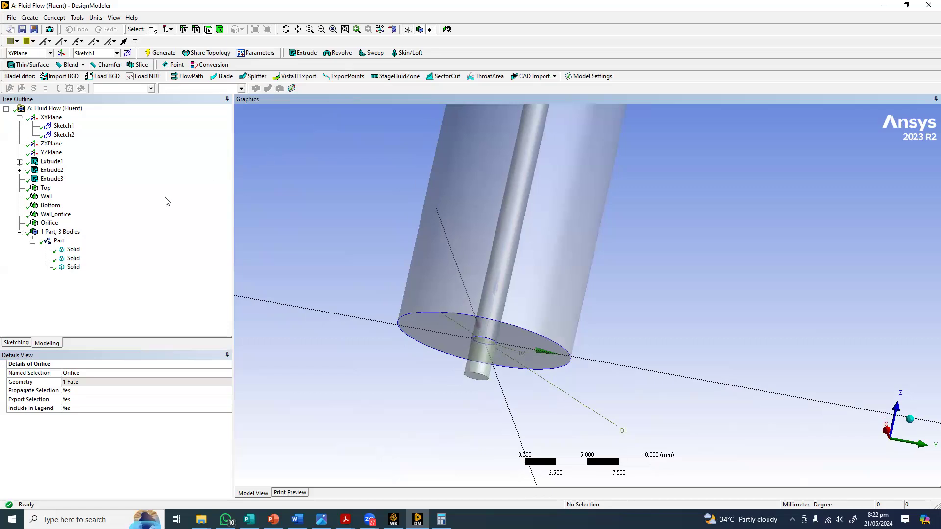
pyautogui.moveTo(513, 189); pyautogui.dragTo(395, 189, button='middle')
pyautogui.click(45, 187)
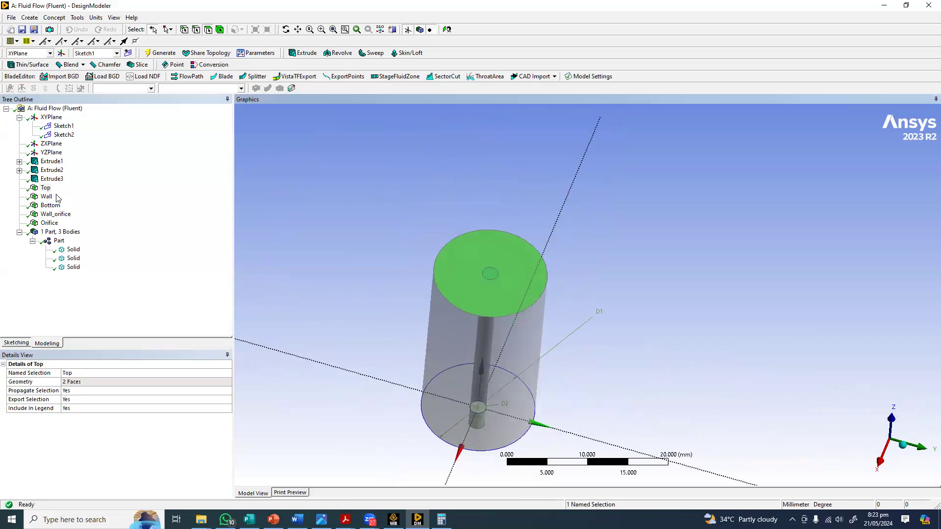
pyautogui.click(46, 197)
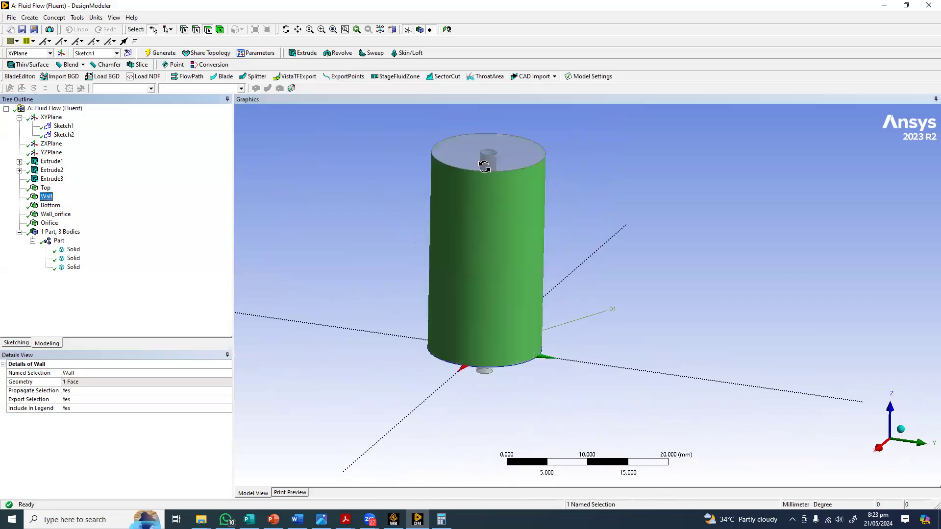
pyautogui.click(50, 205)
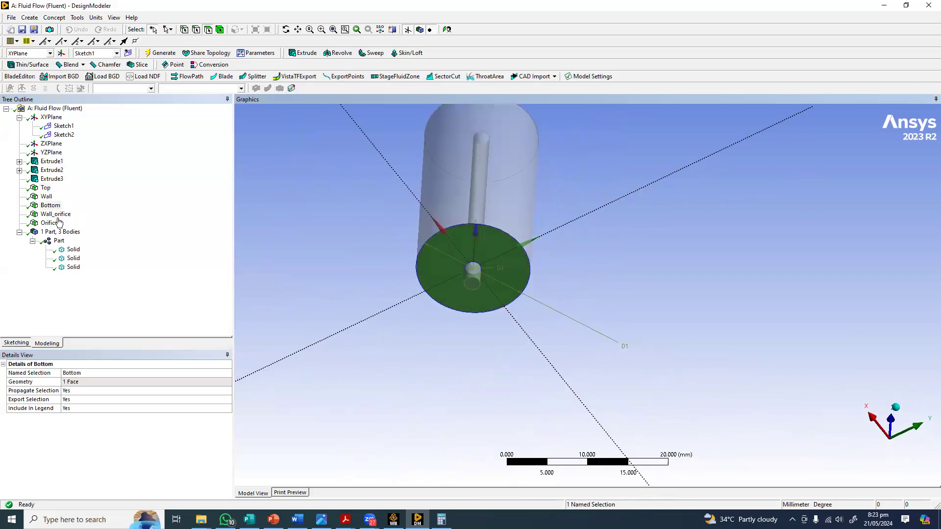
pyautogui.click(55, 214)
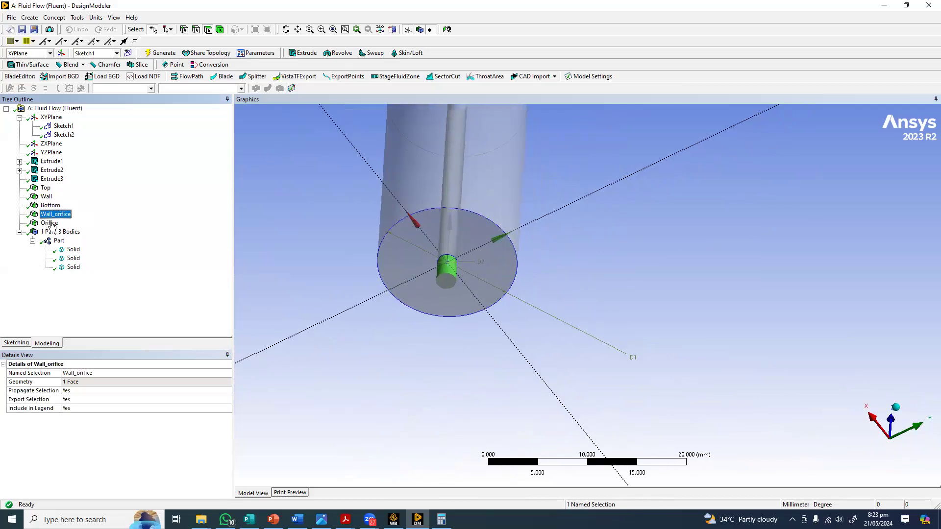
pyautogui.press('Down')
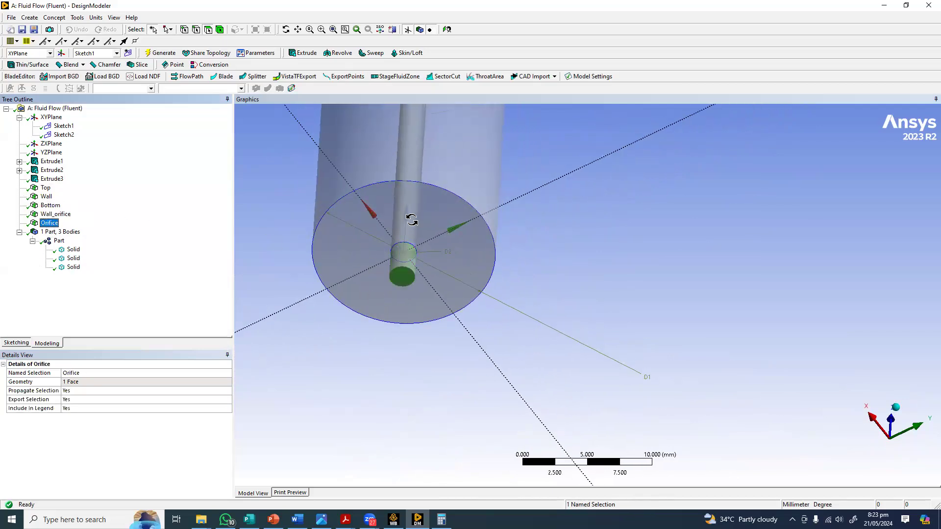
pyautogui.moveTo(412, 220); pyautogui.dragTo(448, 275, button='middle')
pyautogui.scroll(-3, 390, 212)
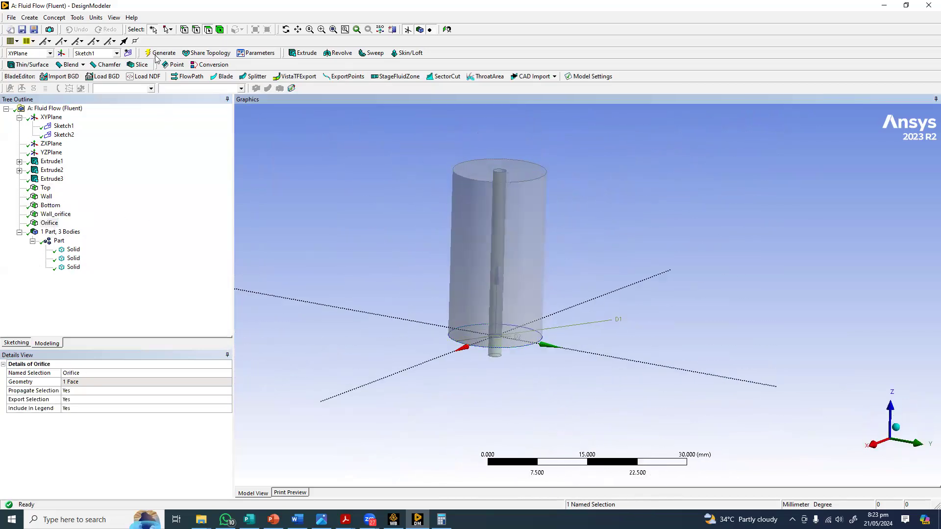
# Save the project and open the Fluid Flow (Fluent) Mesh cell from Workbench in Meshing, closing the Scoping Wizard worksheet
pyautogui.click(22, 30)
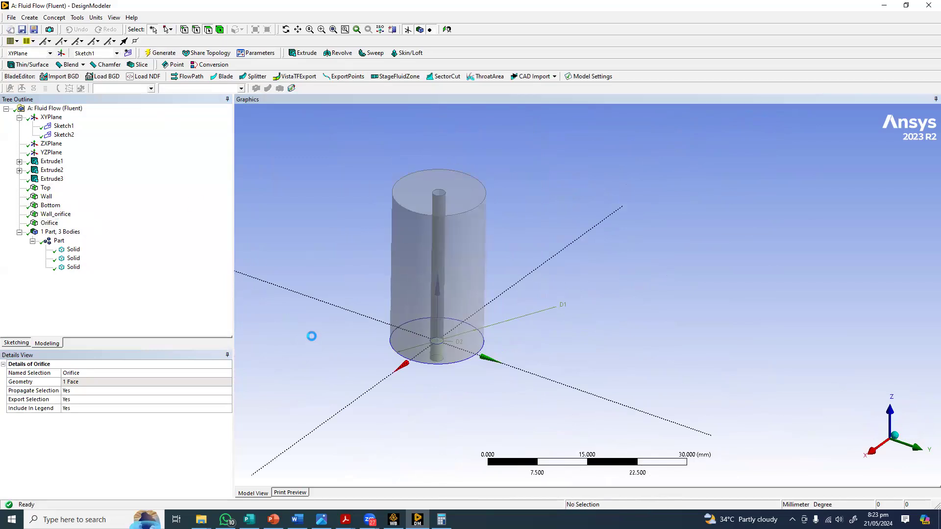
pyautogui.click(393, 519)
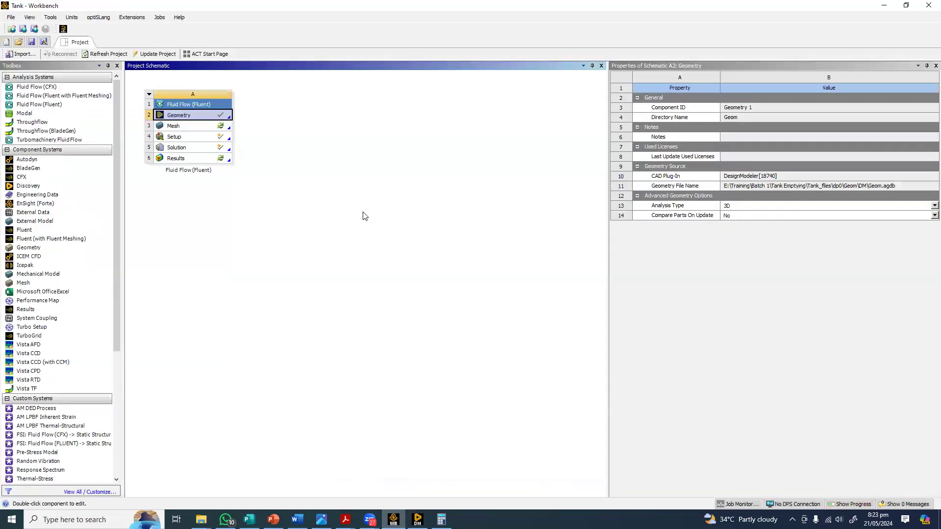
pyautogui.doubleClick(189, 126)
pyautogui.press('Return')
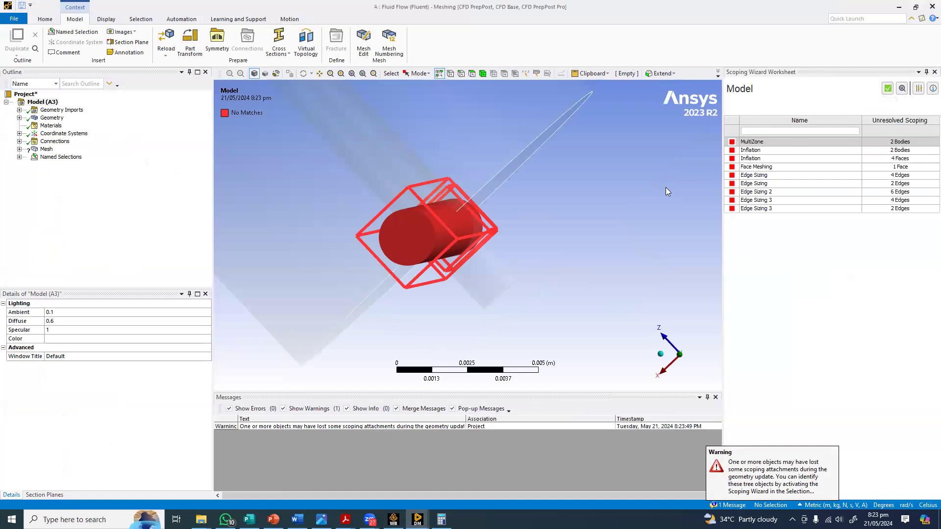
pyautogui.click(926, 72)
pyautogui.click(934, 72)
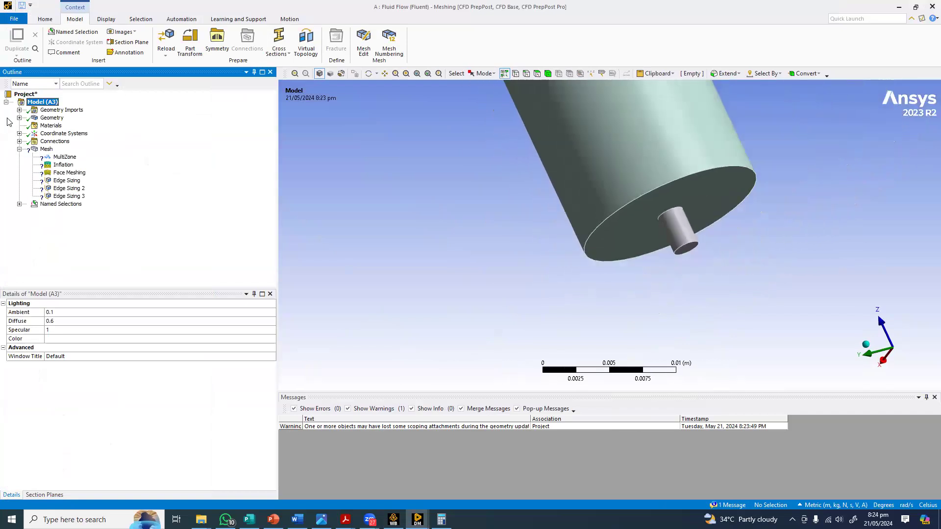
# Expand the multi-body part under Geometry and inspect its first solid, the annular tank body
pyautogui.click(33, 126)
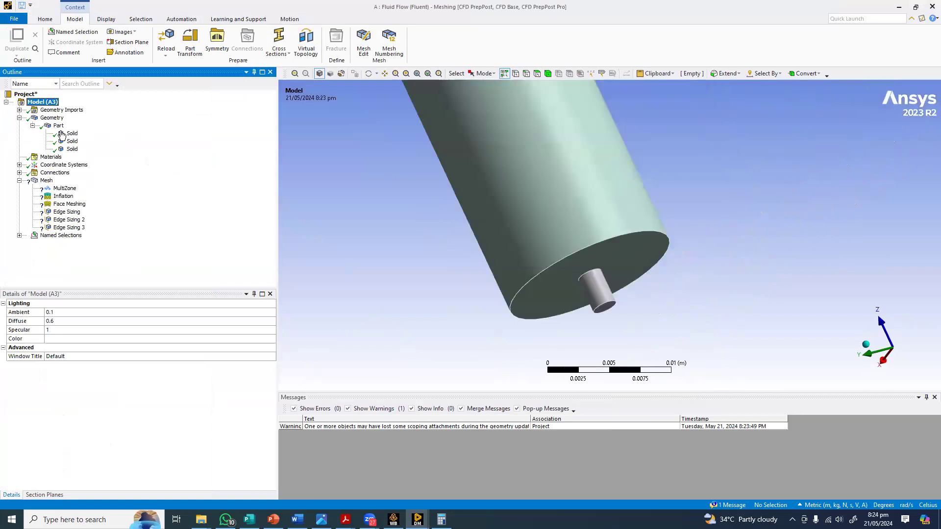
pyautogui.click(72, 133)
pyautogui.moveTo(400, 160); pyautogui.dragTo(510, 207, button='middle')
pyautogui.scroll(-3, 507, 272)
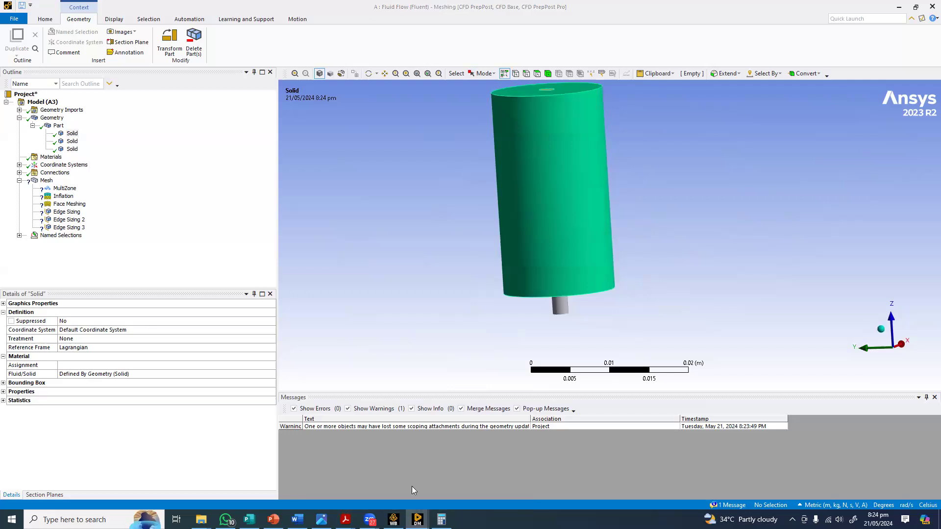
# Switch back to DesignModeler and examine the upper end of the tank around the central cylinder
pyautogui.click(374, 477)
pyautogui.moveTo(352, 257); pyautogui.dragTo(416, 183, button='middle')
pyautogui.scroll(3, 401, 187)
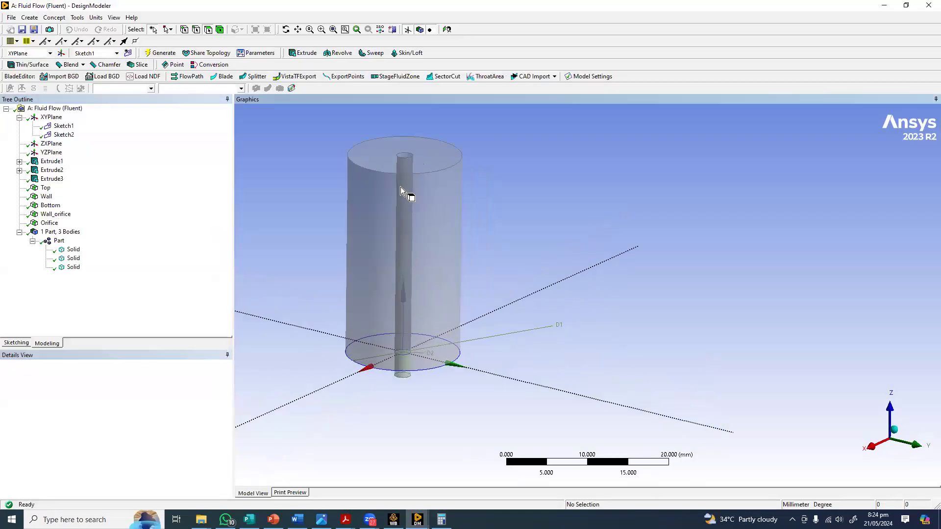
pyautogui.keyDown('ctrl'); pyautogui.moveTo(436, 239); pyautogui.dragTo(555, 328, button='middle'); pyautogui.keyUp('ctrl')
pyautogui.scroll(5, 437, 239)
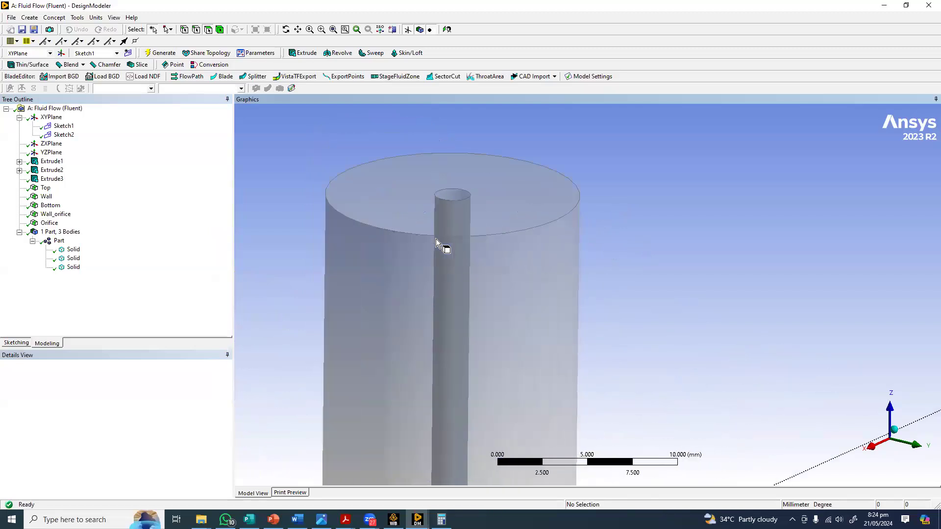
pyautogui.scroll(-2, 431, 274)
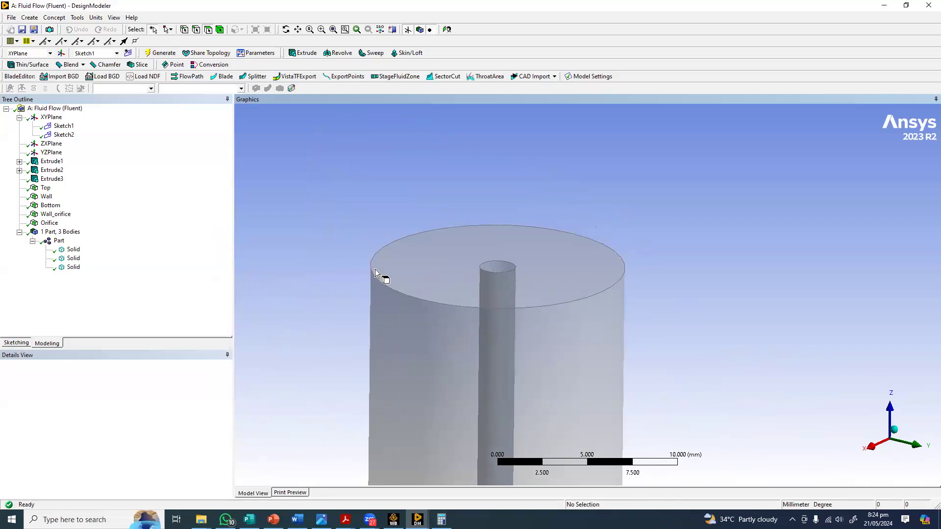
pyautogui.scroll(1, 462, 263)
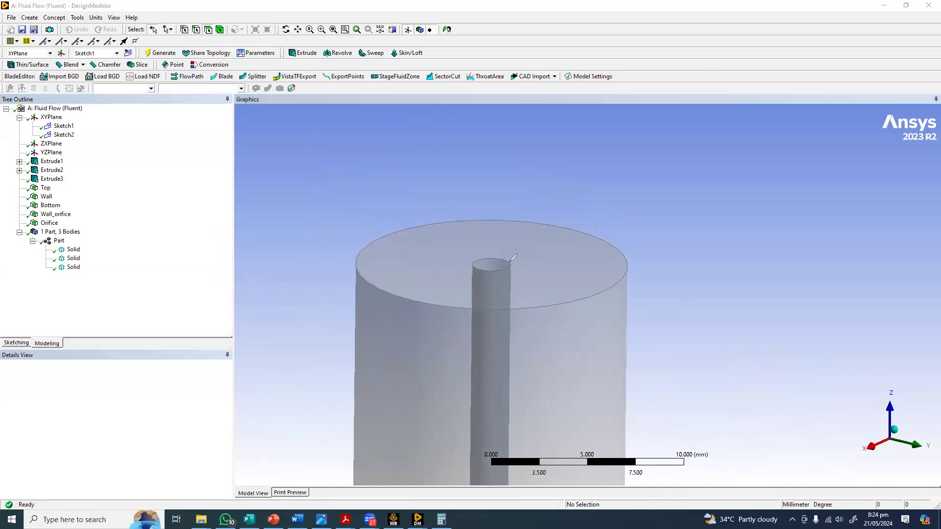
pyautogui.moveTo(510, 262); pyautogui.dragTo(601, 238)
pyautogui.moveTo(384, 289); pyautogui.dragTo(480, 266)
pyautogui.moveTo(510, 262); pyautogui.dragTo(518, 410)
pyautogui.moveTo(603, 239); pyautogui.dragTo(626, 388)
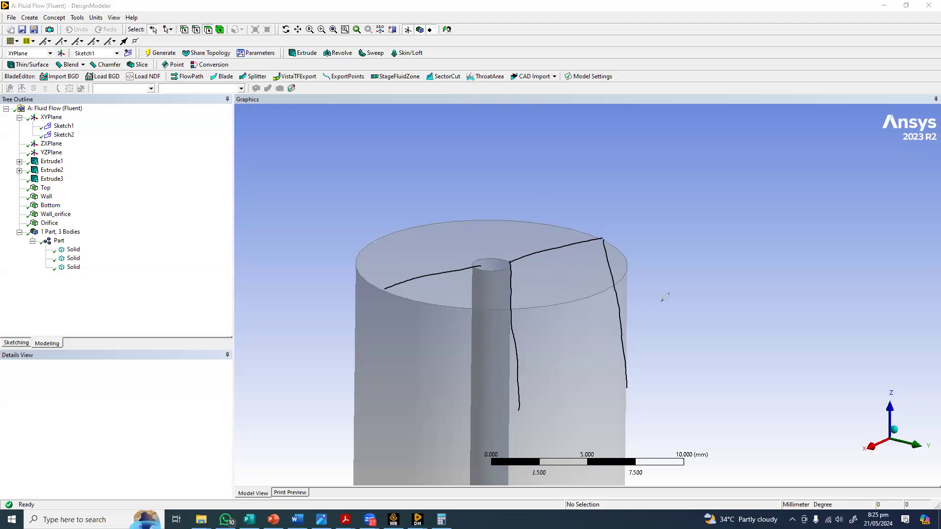
pyautogui.moveTo(664, 297)
pyautogui.mouseDown()
pyautogui.moveTo(754, 253)
pyautogui.moveTo(780, 251)
pyautogui.mouseUp()
pyautogui.moveTo(715, 275)
pyautogui.mouseDown()
pyautogui.moveTo(792, 250)
pyautogui.moveTo(798, 269)
pyautogui.mouseUp()
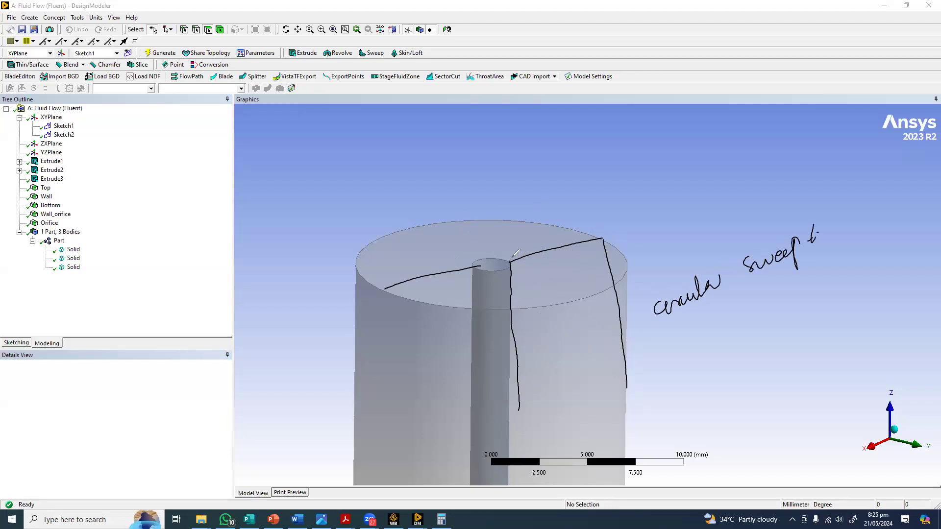
pyautogui.moveTo(517, 249)
pyautogui.mouseDown()
pyautogui.moveTo(520, 261)
pyautogui.moveTo(558, 257)
pyautogui.mouseUp()
pyautogui.moveTo(571, 243)
pyautogui.mouseDown()
pyautogui.moveTo(573, 254)
pyautogui.moveTo(581, 248)
pyautogui.mouseUp()
pyautogui.moveTo(502, 291)
pyautogui.mouseDown()
pyautogui.moveTo(519, 285)
pyautogui.moveTo(525, 307)
pyautogui.mouseUp()
pyautogui.moveTo(518, 341); pyautogui.dragTo(531, 336)
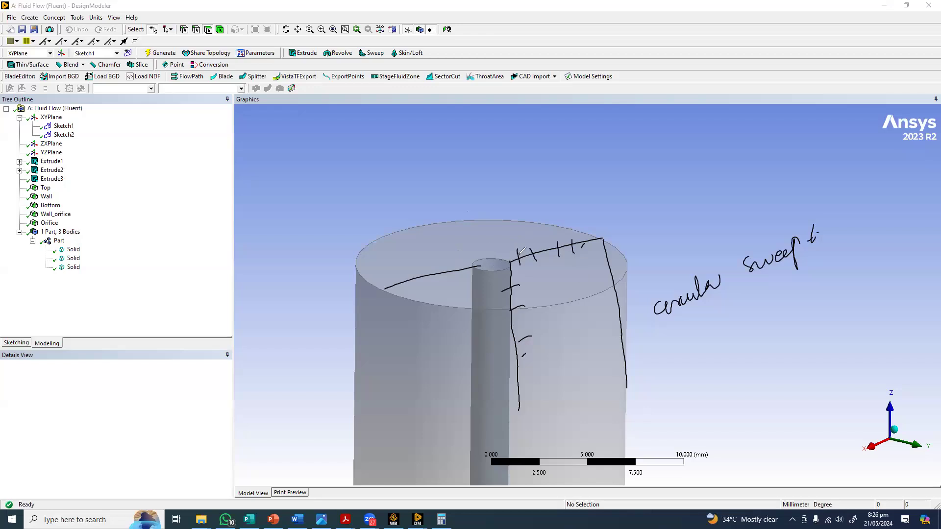
pyautogui.moveTo(522, 251)
pyautogui.mouseDown()
pyautogui.moveTo(484, 251)
pyautogui.moveTo(470, 287)
pyautogui.moveTo(515, 253)
pyautogui.mouseUp()
pyautogui.press('e')
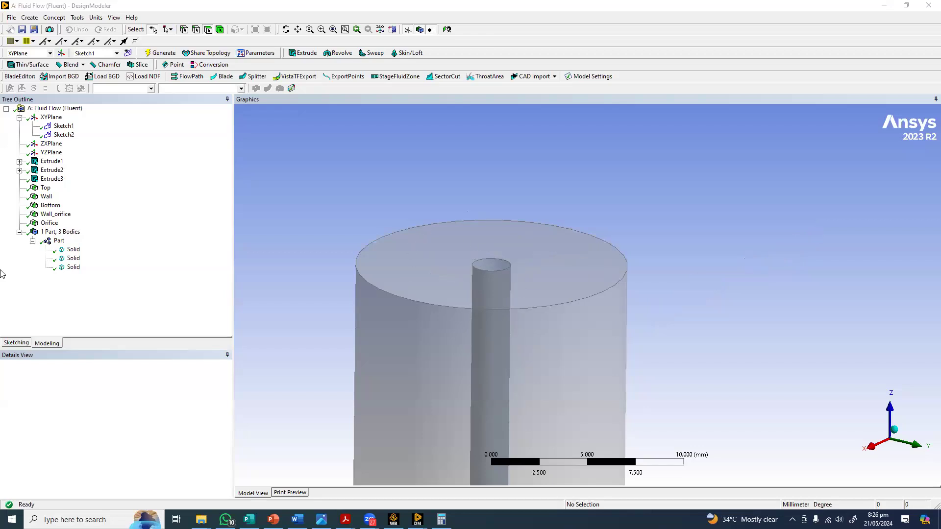
# Slice only the annular tank body by the YZPlane and generate the slice
pyautogui.click(30, 18)
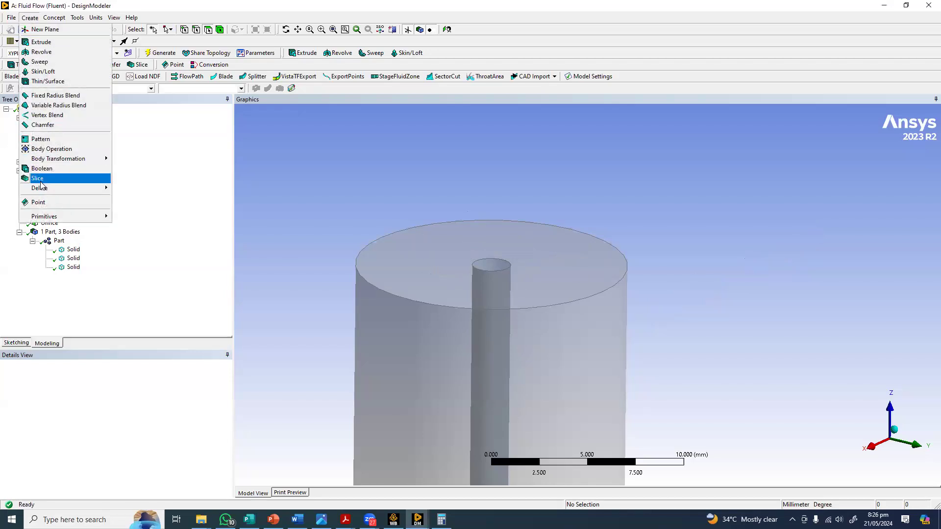
pyautogui.press('Return')
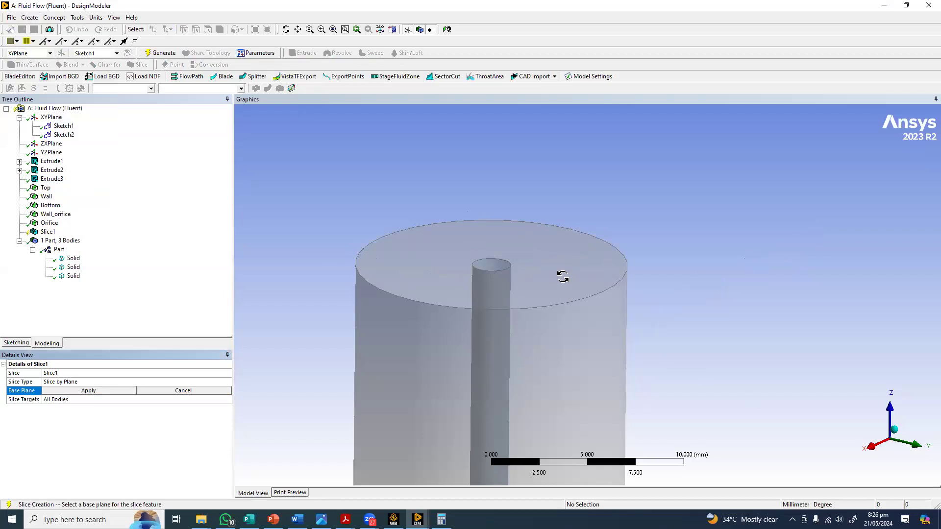
pyautogui.moveTo(559, 289); pyautogui.dragTo(882, 458, button='middle')
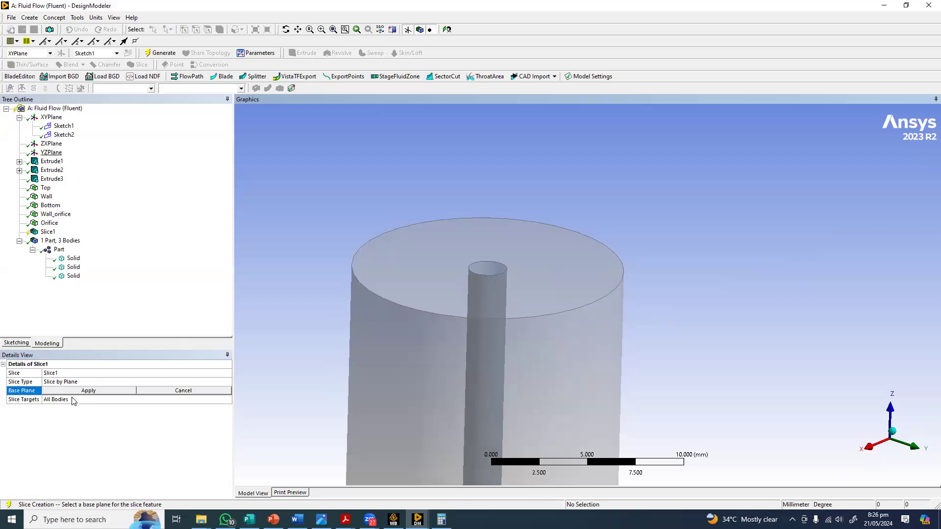
pyautogui.click(51, 152)
pyautogui.click(88, 391)
pyautogui.click(62, 403)
pyautogui.click(62, 413)
pyautogui.click(389, 329)
pyautogui.click(71, 411)
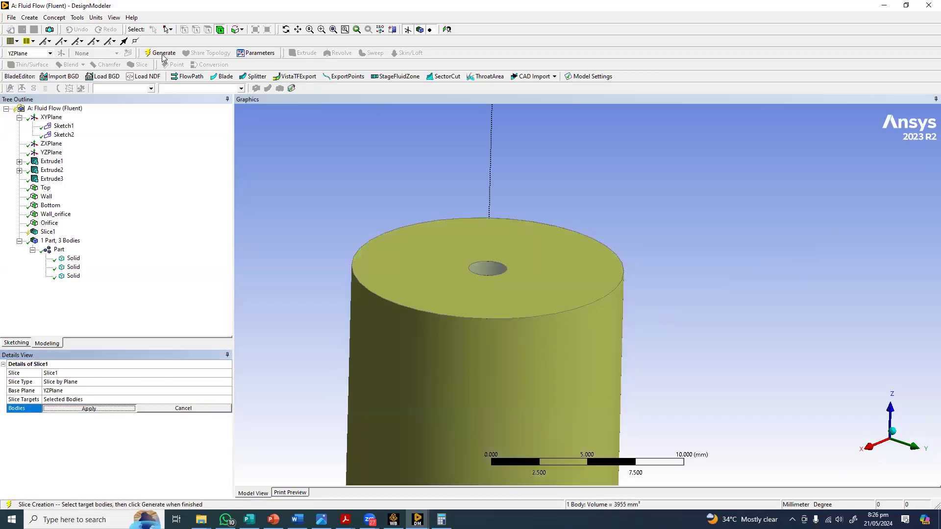
pyautogui.click(160, 53)
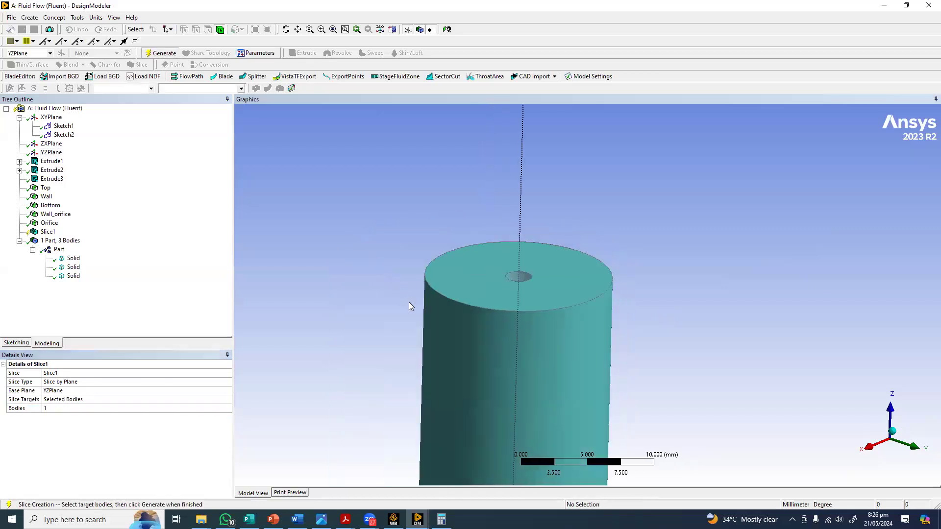
# Examine the sliced annular body, the central cylinder and the outlet pipe where they meet at the tank bottom
pyautogui.scroll(-2, 347, 224)
pyautogui.moveTo(349, 223)
pyautogui.keyDown('ctrl'); pyautogui.mouseDown(button='middle')
pyautogui.moveTo(386, 216)
pyautogui.moveTo(365, 218)
pyautogui.mouseUp(button='middle'); pyautogui.keyUp('ctrl')
pyautogui.scroll(2, 372, 223)
pyautogui.scroll(4, 392, 287)
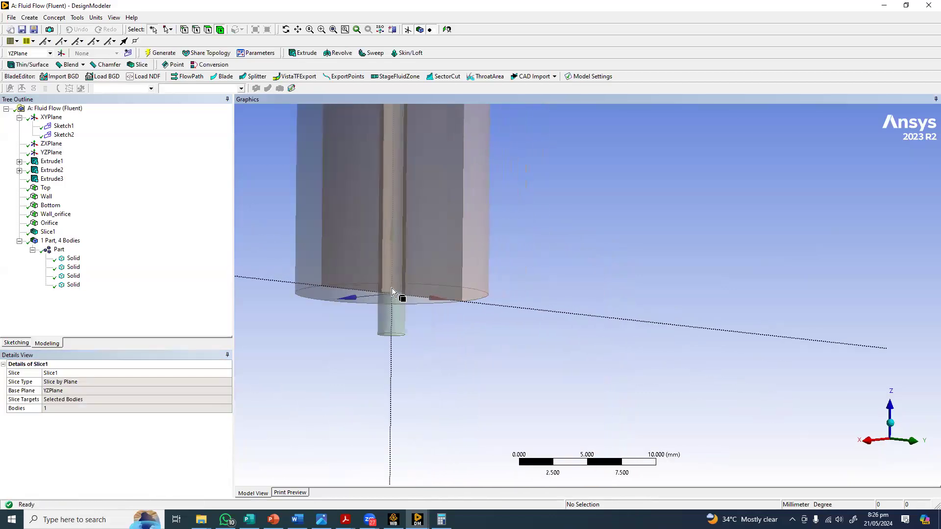
pyautogui.keyDown('ctrl'); pyautogui.moveTo(374, 288); pyautogui.dragTo(412, 275, button='middle'); pyautogui.keyUp('ctrl')
pyautogui.scroll(1, 441, 269)
pyautogui.moveTo(481, 262); pyautogui.dragTo(542, 273, button='middle')
pyautogui.scroll(2, 482, 262)
pyautogui.scroll(2, 472, 261)
pyautogui.scroll(2, 472, 261)
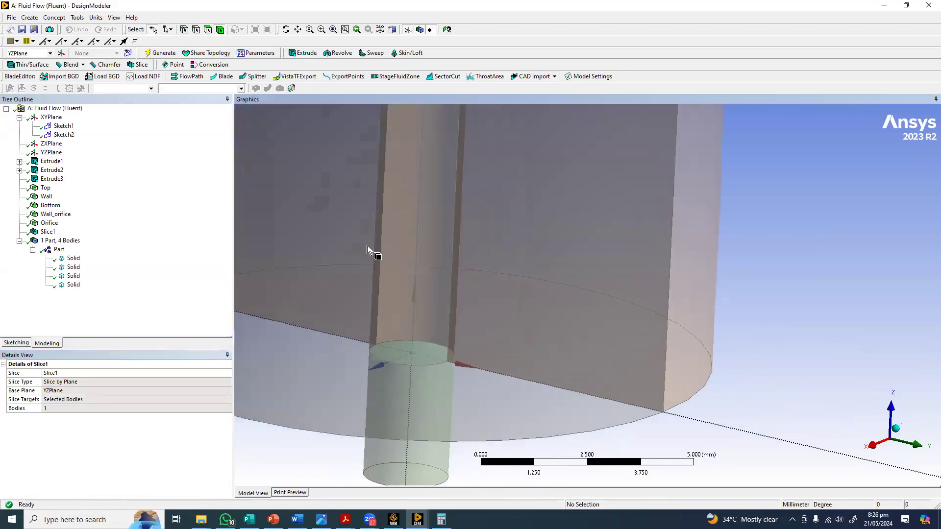
pyautogui.moveTo(389, 247); pyautogui.dragTo(402, 249, button='middle')
pyautogui.moveTo(548, 260); pyautogui.dragTo(558, 261, button='middle')
pyautogui.scroll(2, 558, 260)
pyautogui.moveTo(469, 272)
pyautogui.mouseDown(button='middle')
pyautogui.moveTo(481, 269)
pyautogui.moveTo(456, 267)
pyautogui.mouseUp(button='middle')
pyautogui.scroll(2, 472, 279)
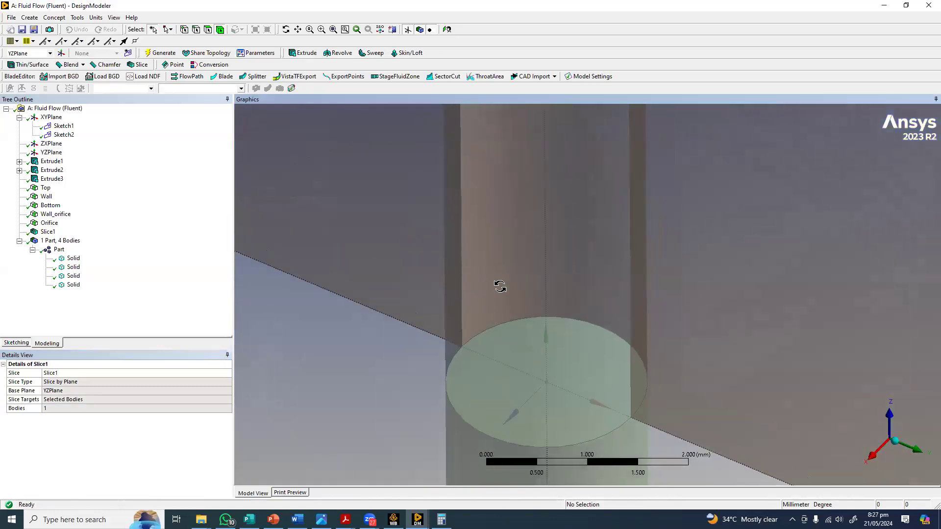
pyautogui.moveTo(487, 262); pyautogui.dragTo(357, 193, button='middle')
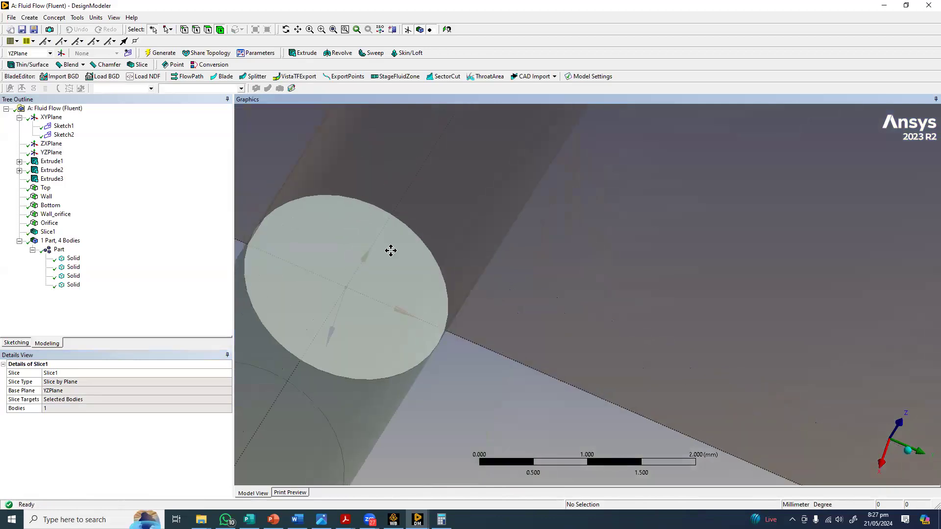
pyautogui.keyDown('ctrl'); pyautogui.moveTo(334, 256); pyautogui.dragTo(432, 233, button='middle'); pyautogui.keyUp('ctrl')
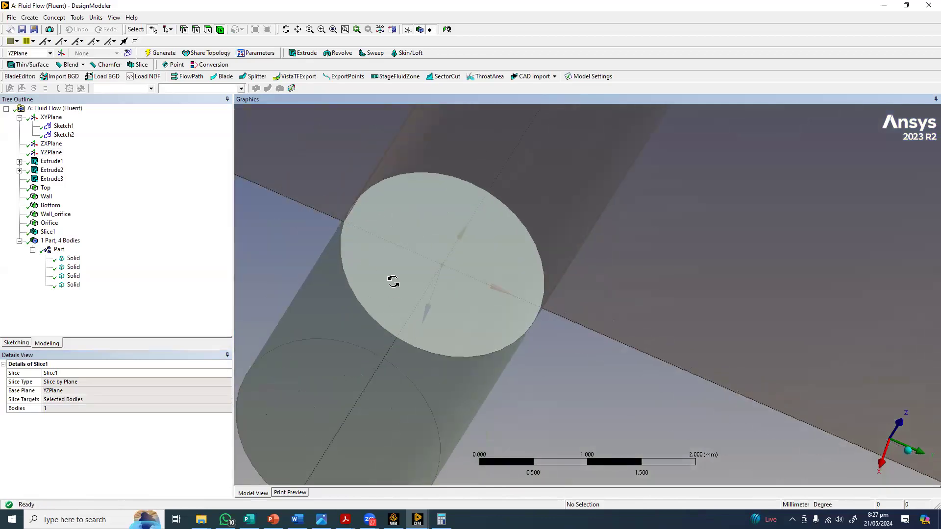
pyautogui.keyDown('ctrl'); pyautogui.moveTo(324, 300); pyautogui.dragTo(375, 269, button='middle'); pyautogui.keyUp('ctrl')
pyautogui.scroll(-5, 376, 268)
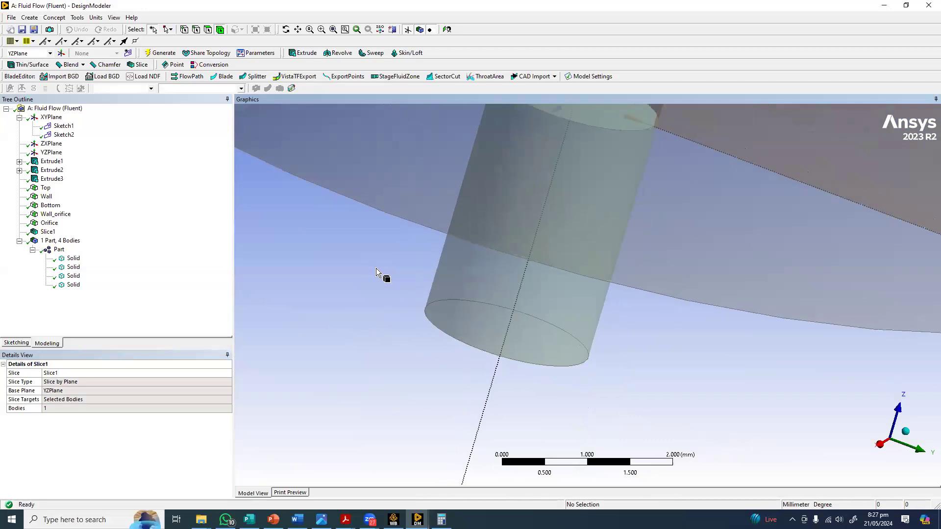
pyautogui.click(29, 17)
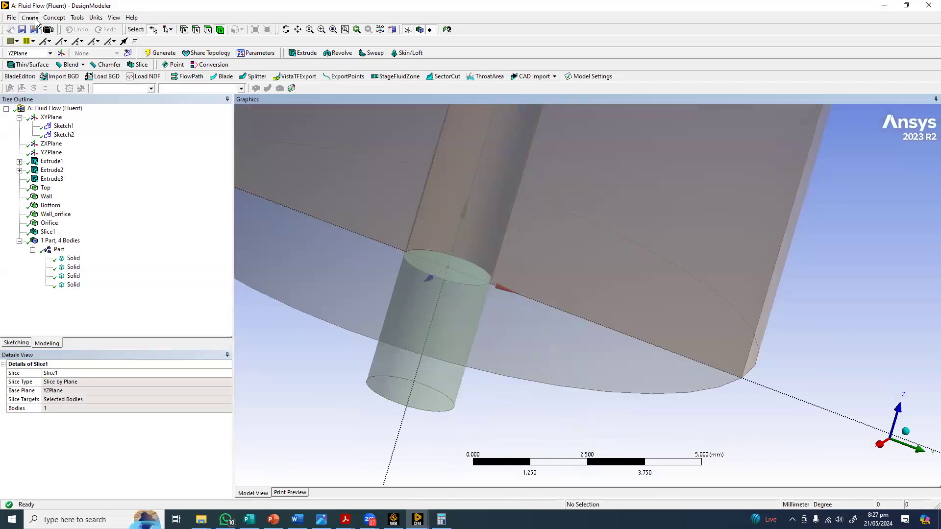
pyautogui.click(77, 17)
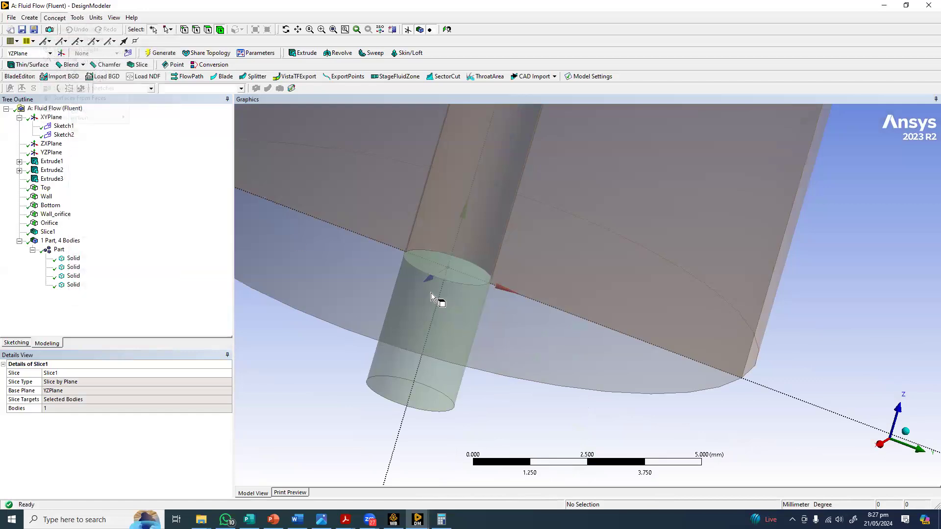
# Split the outlet pipe's cylindrical side face with a Face Split by plane using YZPlane, generate it and check the resulting half face
pyautogui.moveTo(77, 17)
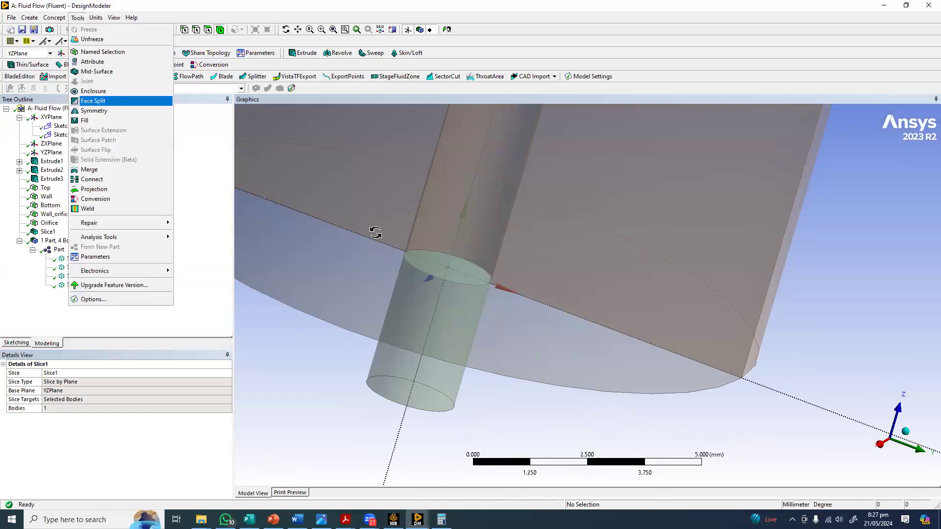
pyautogui.click(94, 100)
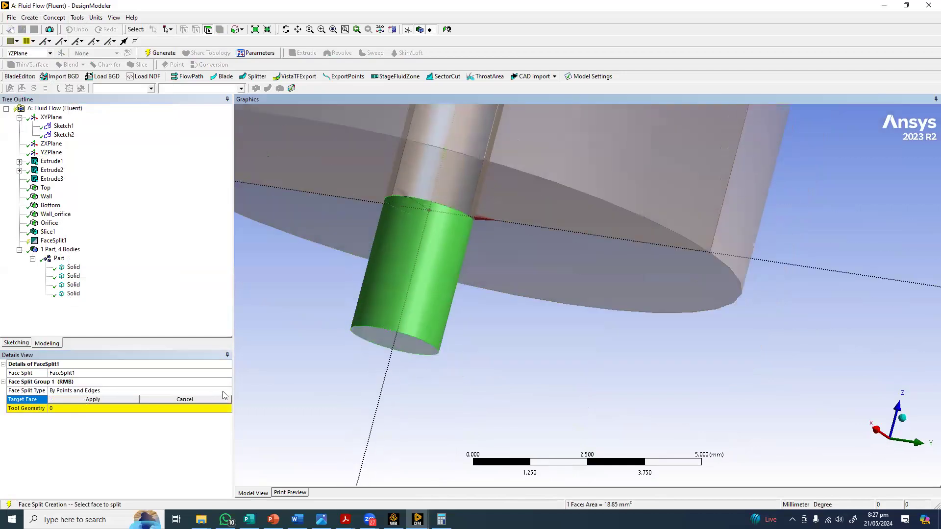
pyautogui.click(87, 400)
pyautogui.click(78, 390)
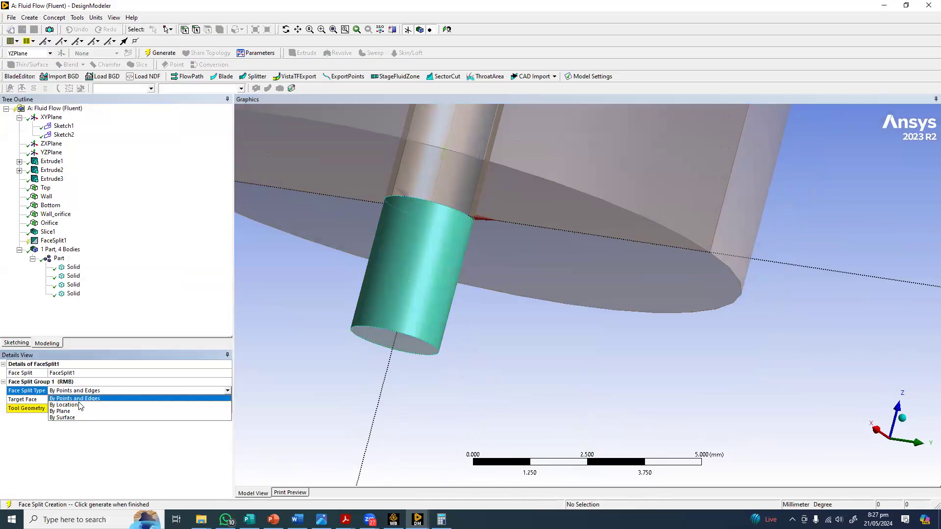
pyautogui.click(74, 411)
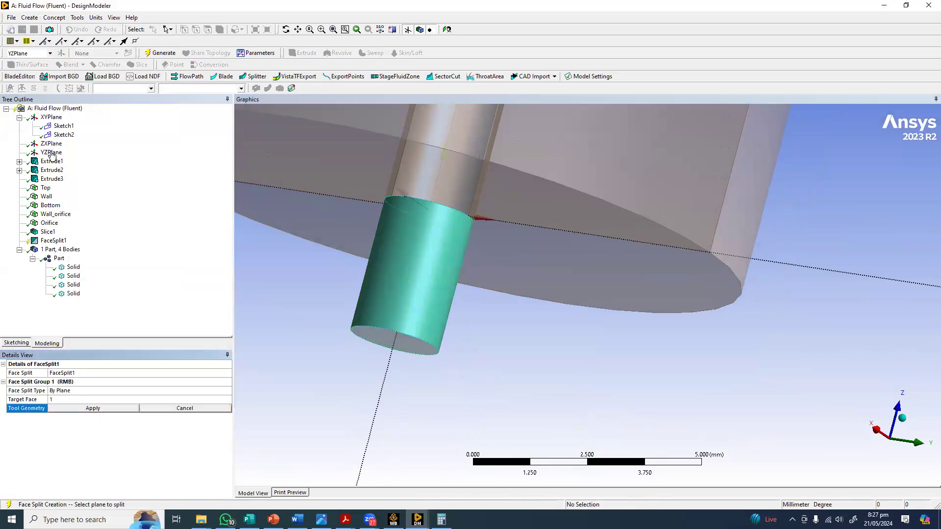
pyautogui.click(89, 409)
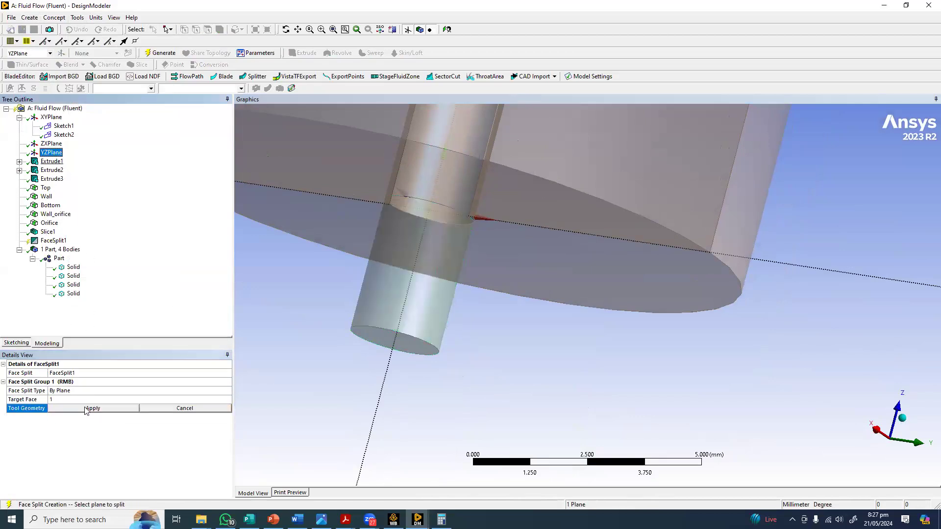
pyautogui.click(157, 53)
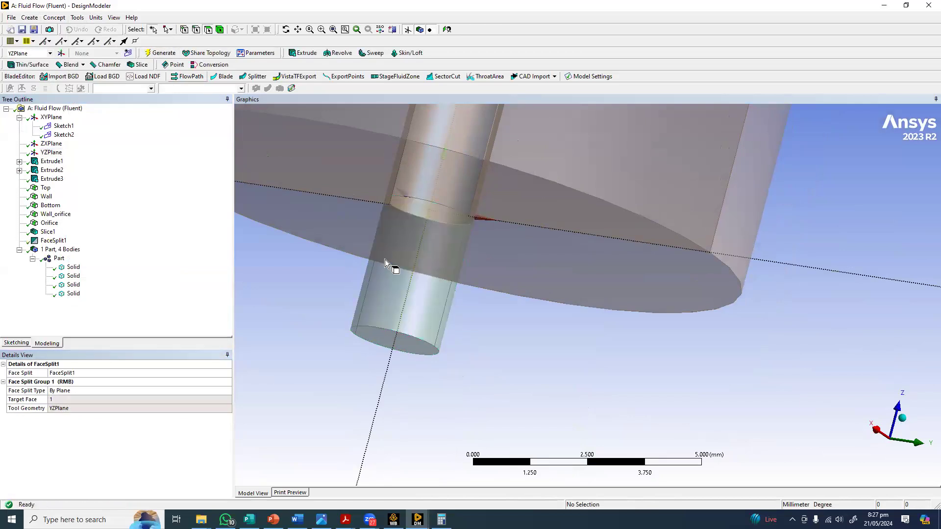
pyautogui.click(448, 298)
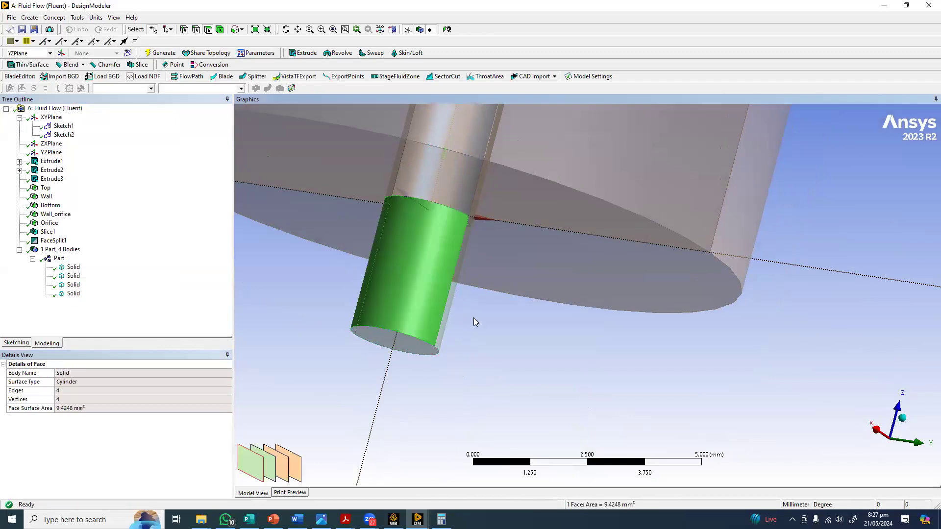
# Turn off frozen body transparency and the plane display, and bring the whole tank into view
pyautogui.click(114, 17)
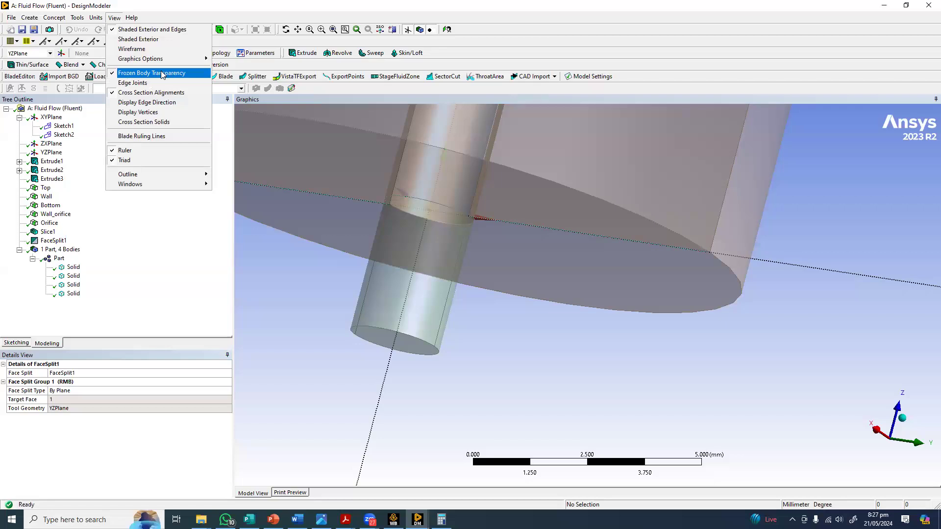
pyautogui.click(125, 73)
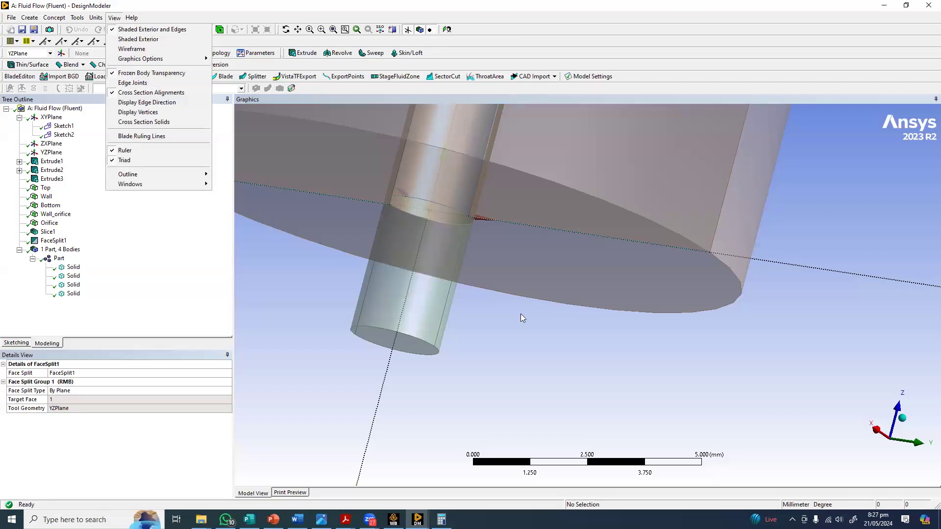
pyautogui.scroll(-5, 564, 298)
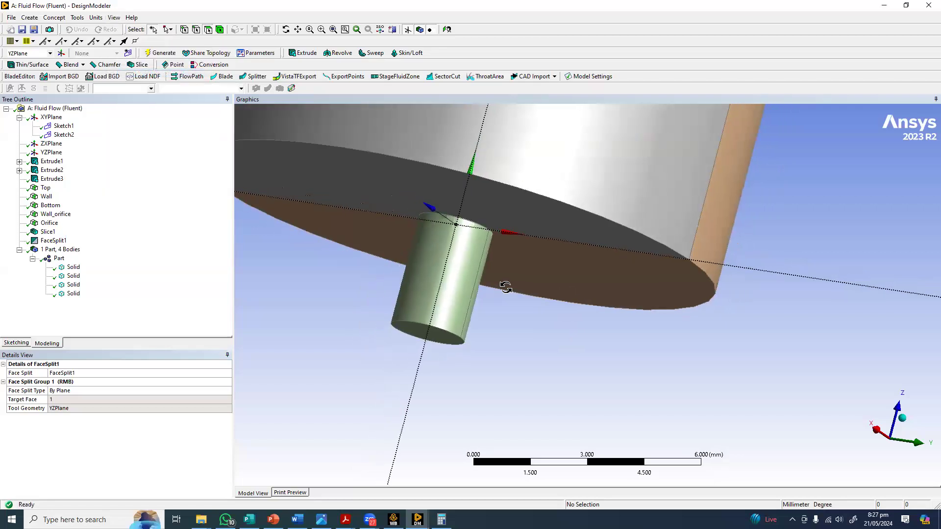
pyautogui.moveTo(393, 120); pyautogui.dragTo(353, 245, button='middle')
pyautogui.moveTo(392, 162); pyautogui.dragTo(395, 215, button='middle')
pyautogui.click(407, 29)
pyautogui.keyDown('ctrl'); pyautogui.moveTo(492, 110); pyautogui.dragTo(434, 226, button='middle'); pyautogui.keyUp('ctrl')
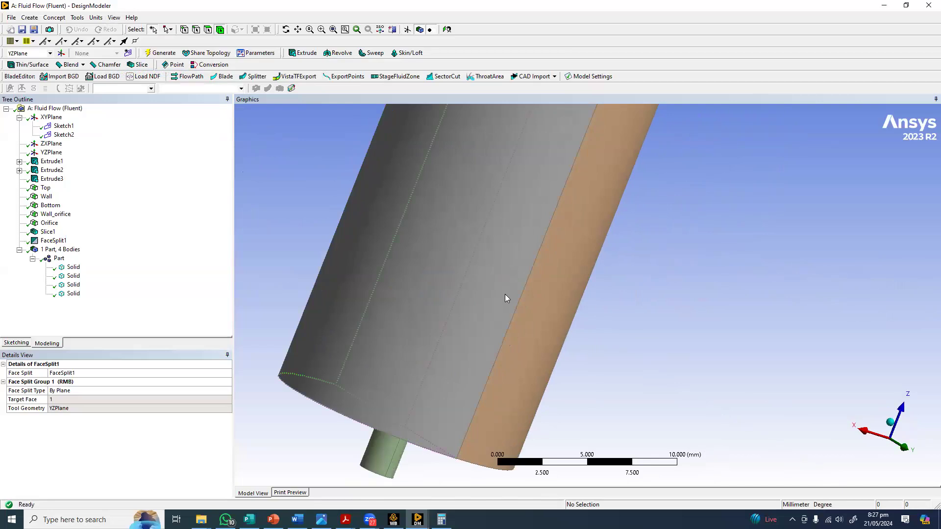
# Hide one half of the sliced annular tank body and inspect the exposed cut faces around the central cylinder
pyautogui.rightClick(508, 316)
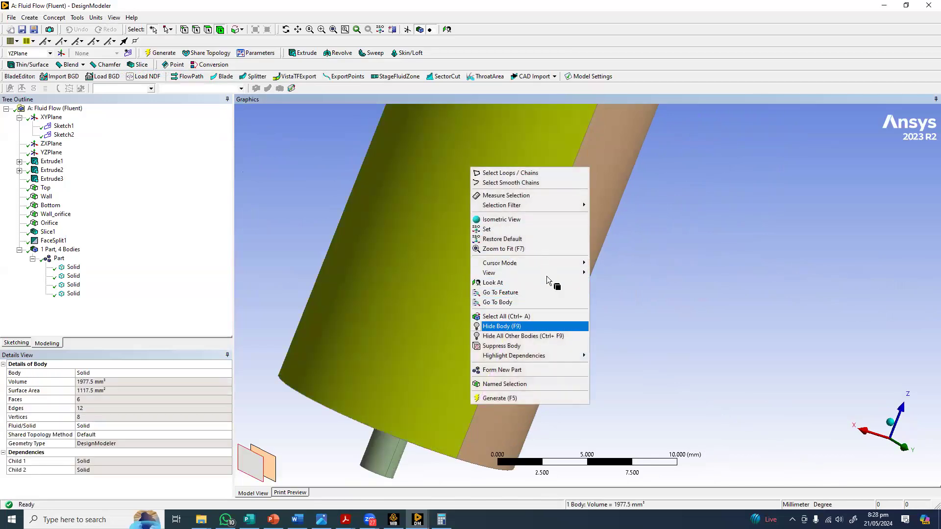
pyautogui.click(499, 326)
pyautogui.moveTo(487, 336); pyautogui.dragTo(512, 275, button='middle')
pyautogui.keyDown('ctrl'); pyautogui.moveTo(528, 172); pyautogui.dragTo(441, 270, button='middle'); pyautogui.keyUp('ctrl')
pyautogui.scroll(1, 530, 269)
pyautogui.hotkey('ctrl', 'f')
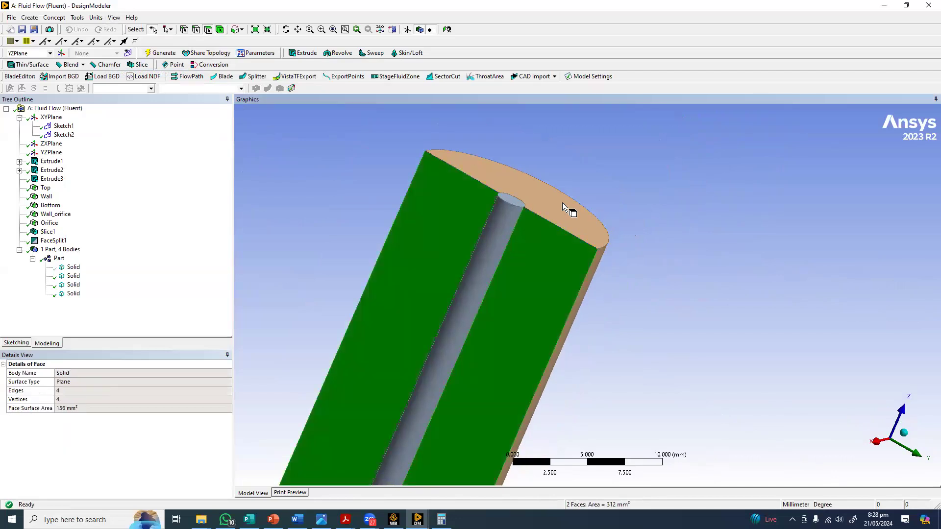
pyautogui.click(364, 211)
pyautogui.moveTo(419, 222); pyautogui.dragTo(365, 204, button='middle')
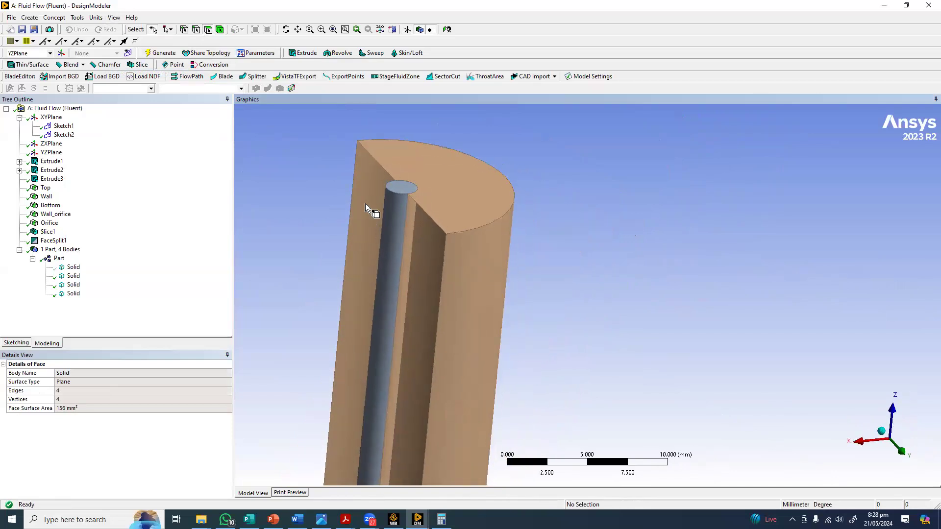
# Examine the edges at the upper end of the central cylinder and where it meets the outlet pipe
pyautogui.scroll(2, 419, 287)
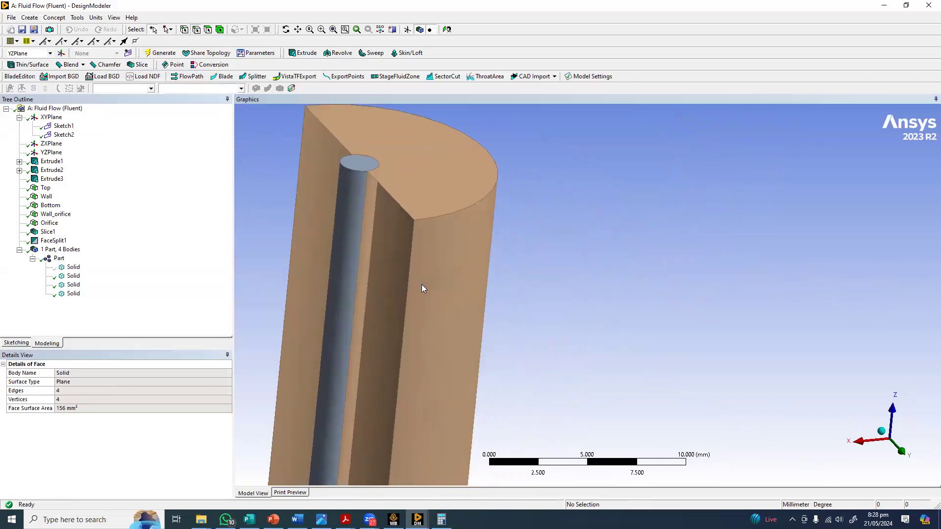
pyautogui.scroll(2, 421, 287)
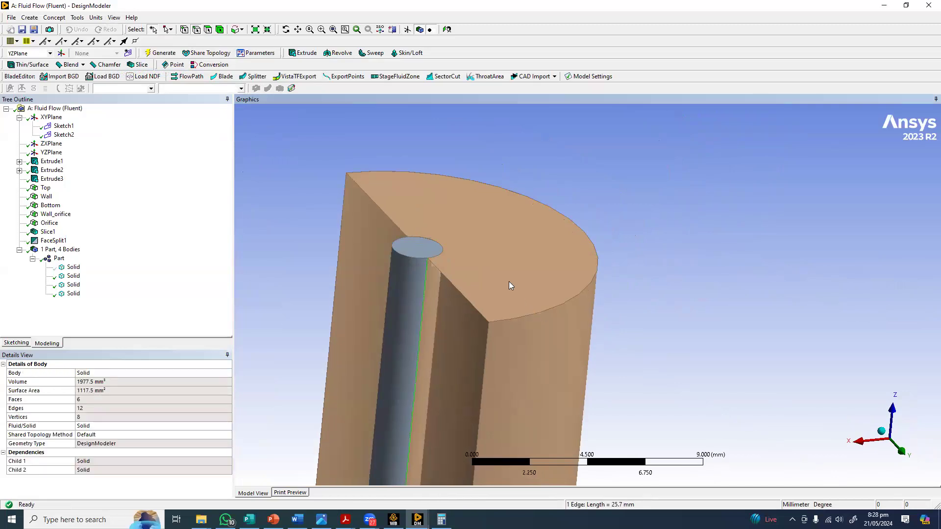
pyautogui.scroll(2, 508, 283)
pyautogui.keyDown('ctrl'); pyautogui.moveTo(293, 231); pyautogui.dragTo(560, 256, button='middle'); pyautogui.keyUp('ctrl')
pyautogui.click(441, 285)
pyautogui.scroll(3, 560, 254)
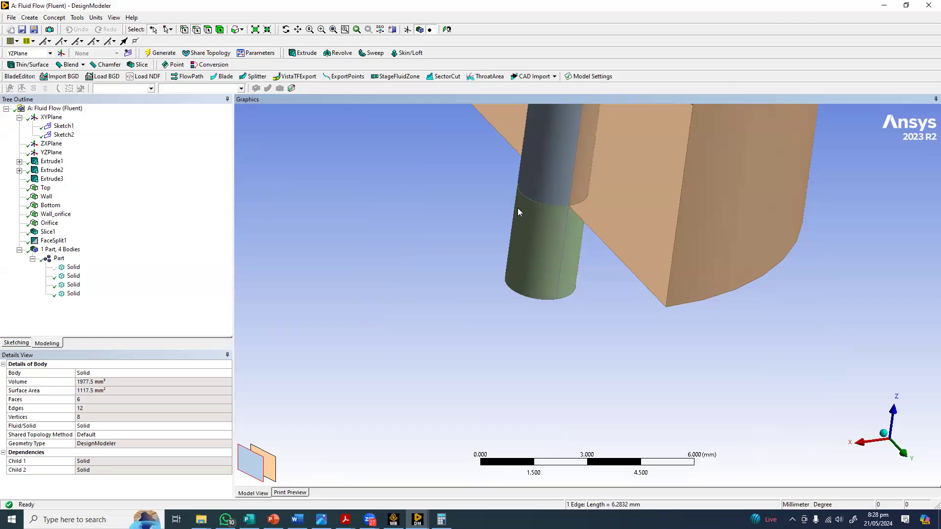
pyautogui.click(570, 204)
pyautogui.click(580, 204)
pyautogui.click(580, 204)
pyautogui.scroll(3, 559, 317)
pyautogui.moveTo(525, 327); pyautogui.dragTo(501, 284, button='middle')
pyautogui.click(499, 288)
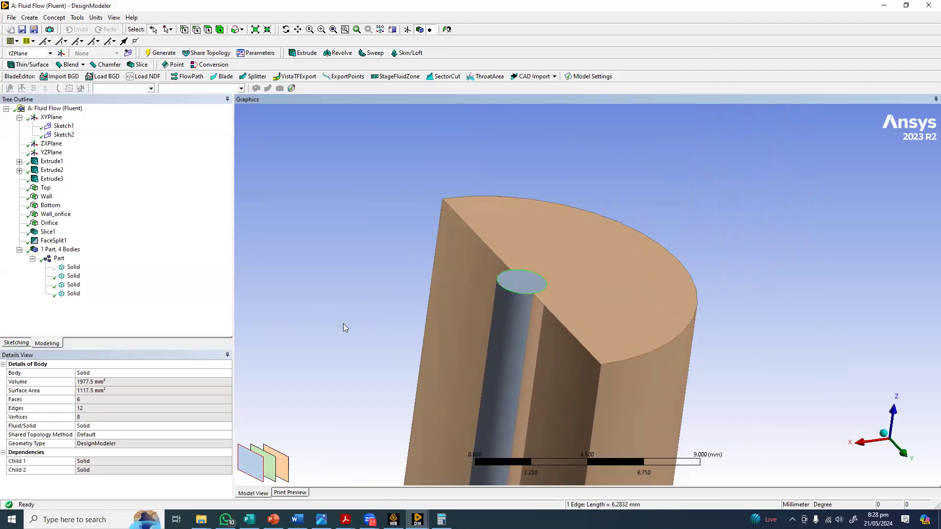
pyautogui.click(416, 472)
pyautogui.scroll(-1, 587, 294)
pyautogui.scroll(1, 587, 294)
# Switch to the Ansys Meshing window and update the model's geometry from source
pyautogui.click(417, 519)
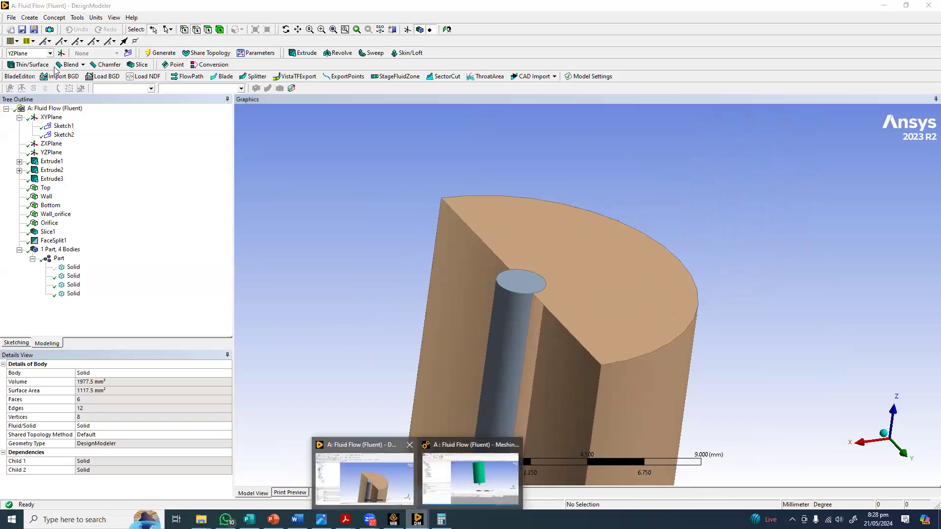
pyautogui.click(449, 473)
pyautogui.click(33, 102)
pyautogui.rightClick(31, 103)
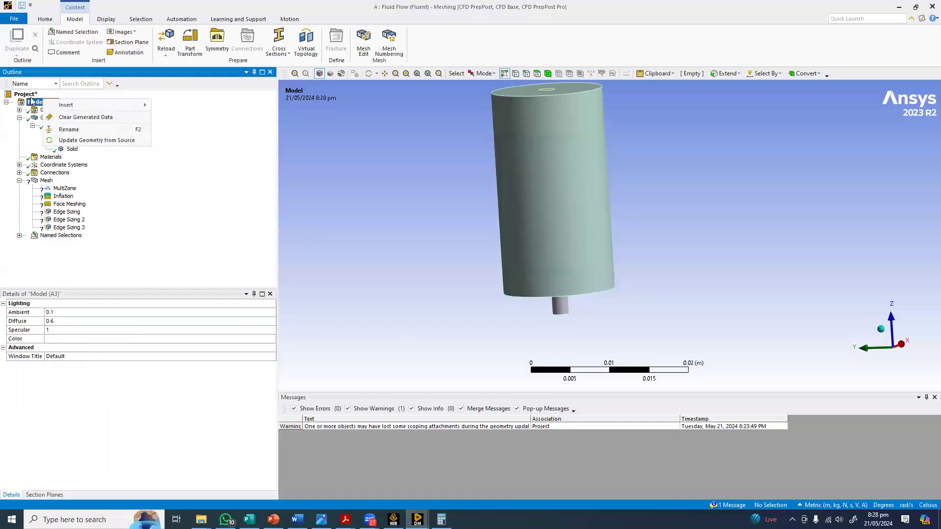
pyautogui.rightClick(28, 94)
pyautogui.click(28, 102)
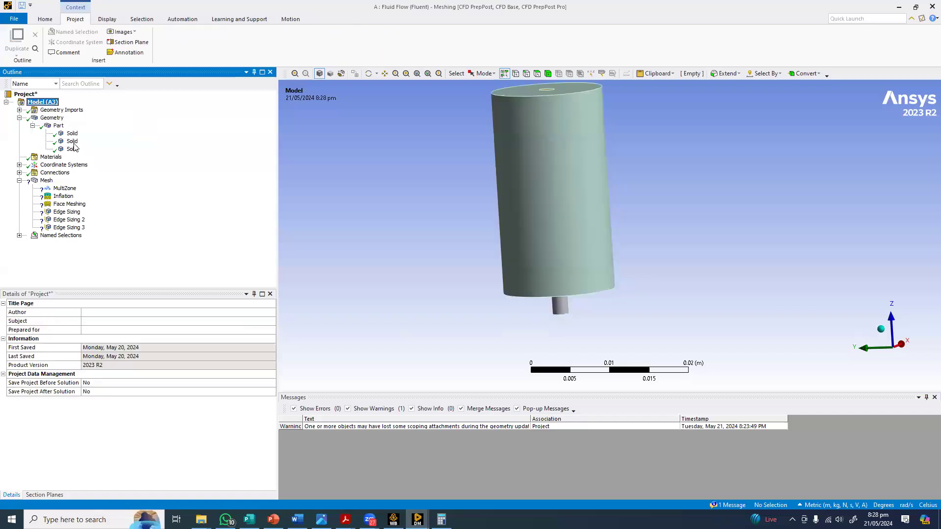
pyautogui.rightClick(35, 100)
pyautogui.click(74, 142)
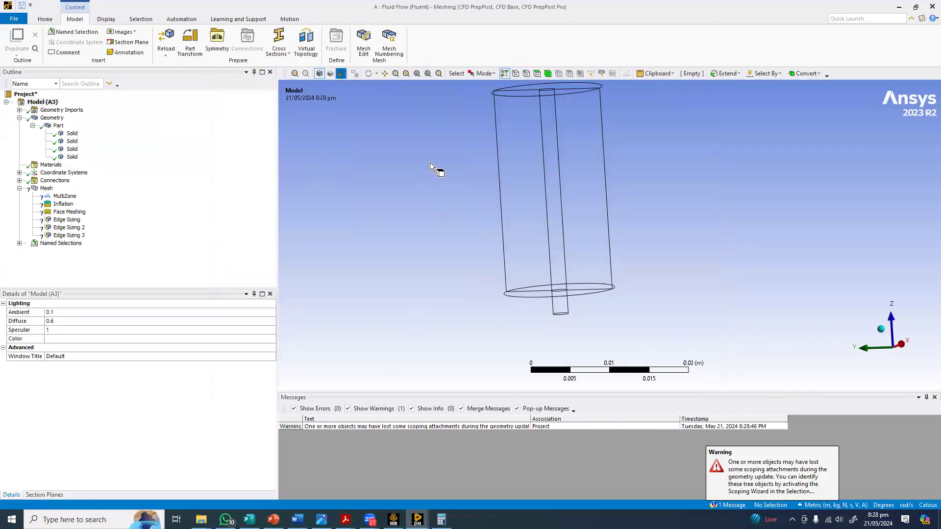
# Examine the two half-circle edges around the central cylinder at the tank's upper end in the wireframe display
pyautogui.scroll(3, 443, 186)
pyautogui.keyDown('ctrl'); pyautogui.moveTo(465, 110); pyautogui.dragTo(483, 169, button='middle'); pyautogui.keyUp('ctrl')
pyautogui.scroll(2, 483, 170)
pyautogui.scroll(3, 480, 172)
pyautogui.hotkey('ctrl', 'e')
pyautogui.scroll(1, 393, 141)
pyautogui.scroll(1, 385, 180)
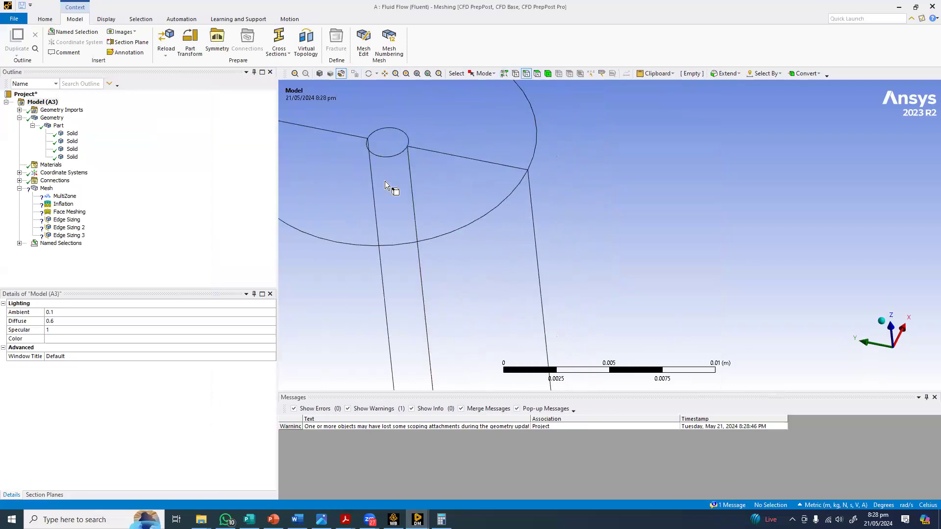
pyautogui.click(386, 129)
pyautogui.scroll(1, 552, 266)
pyautogui.scroll(-2, 486, 260)
pyautogui.scroll(4, 479, 275)
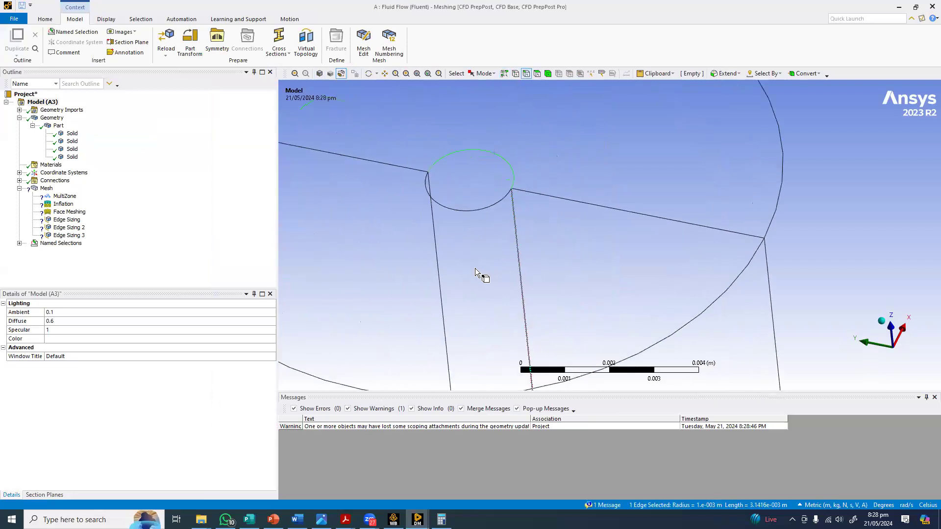
pyautogui.click(497, 285)
pyautogui.scroll(-4, 354, 84)
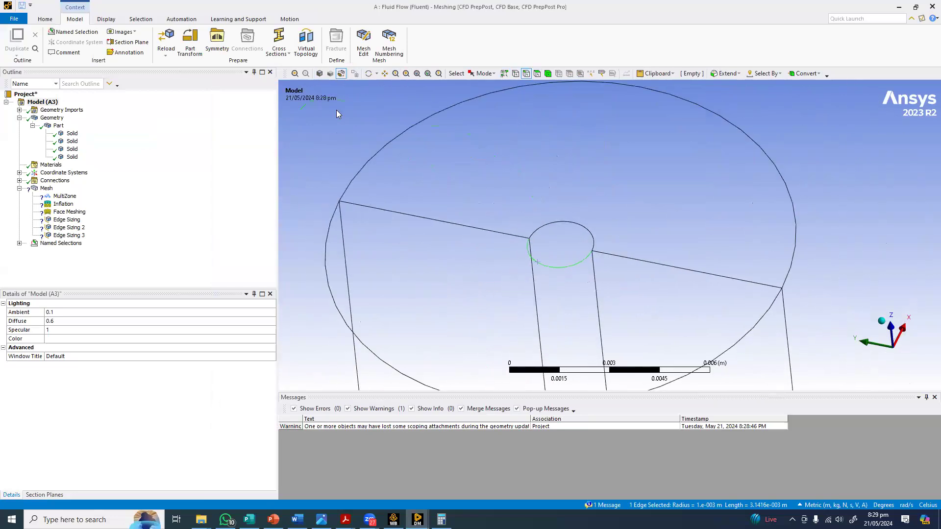
# Return to the shaded display and suppress the two annular half bodies of the tank
pyautogui.click(319, 74)
pyautogui.scroll(-4, 551, 86)
pyautogui.moveTo(565, 119)
pyautogui.keyDown('ctrl'); pyautogui.mouseDown(button='middle')
pyautogui.moveTo(554, 87)
pyautogui.moveTo(510, 26)
pyautogui.mouseUp(button='middle'); pyautogui.keyUp('ctrl')
pyautogui.click(564, 122)
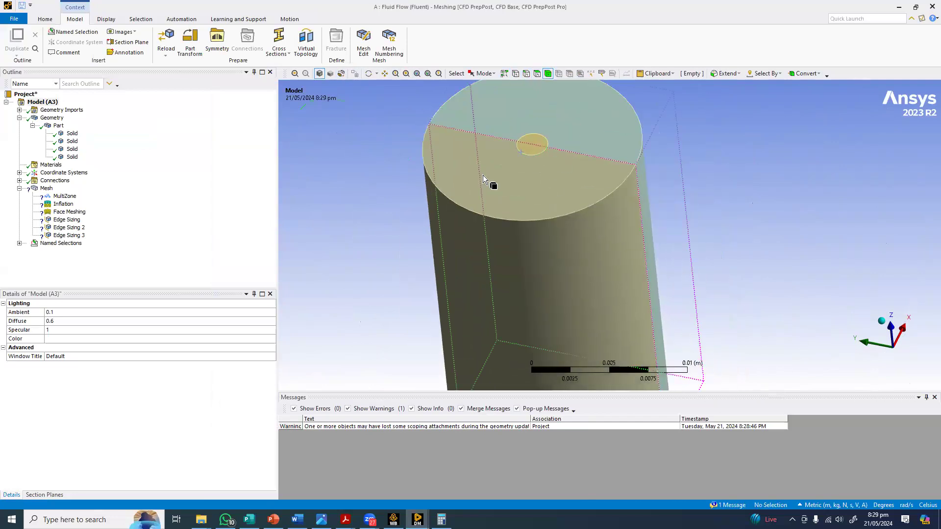
pyautogui.keyDown('ctrl'); pyautogui.click(483, 175); pyautogui.keyUp('ctrl')
pyautogui.rightClick(507, 250)
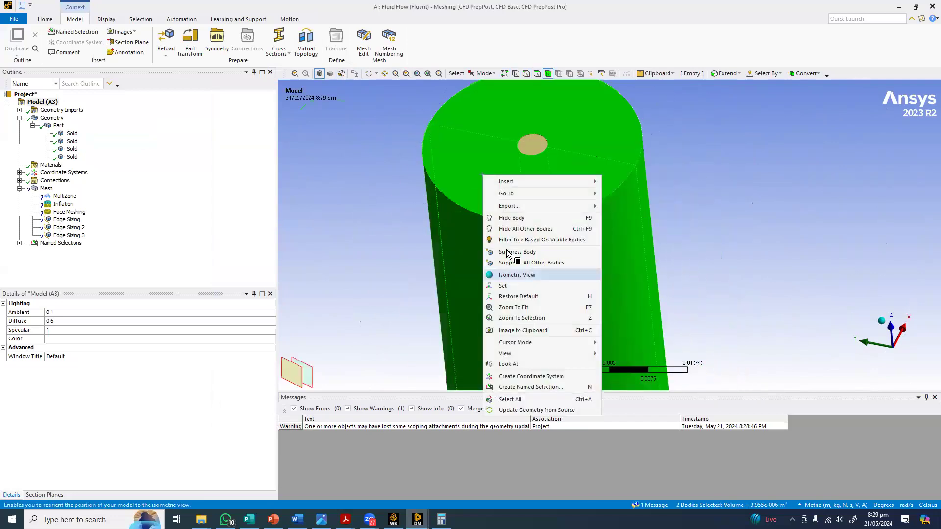
pyautogui.press('Return')
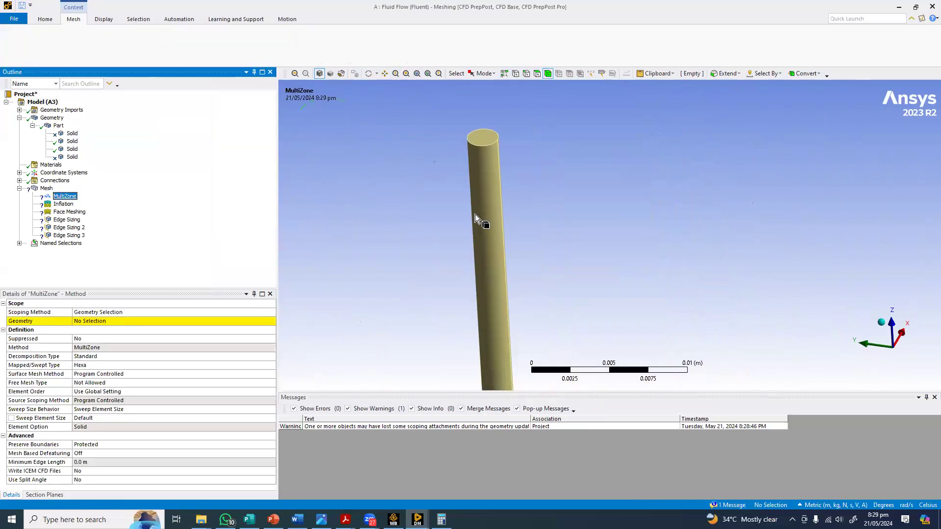
# Scope the MultiZone method to the central cylinder and outlet pipe bodies
pyautogui.click(498, 213)
pyautogui.keyDown('ctrl'); pyautogui.click(514, 215); pyautogui.keyUp('ctrl')
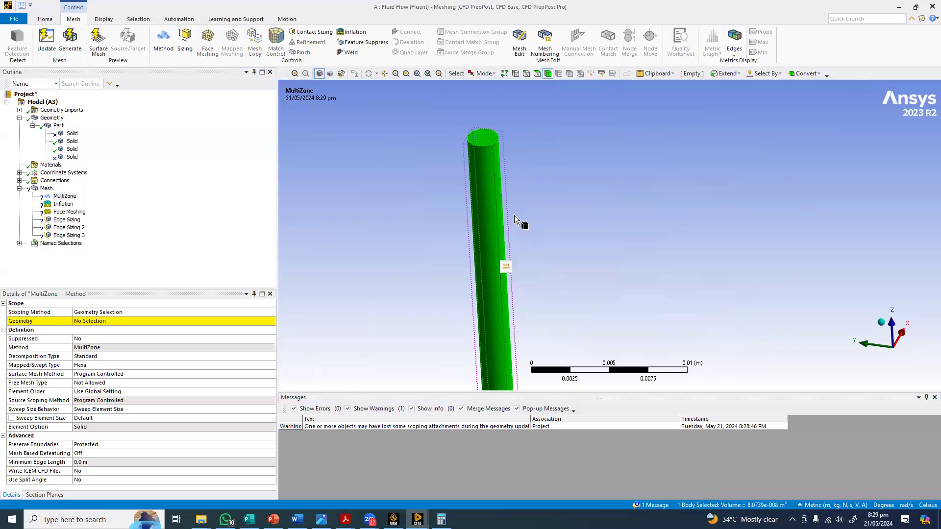
pyautogui.click(90, 322)
pyautogui.click(95, 321)
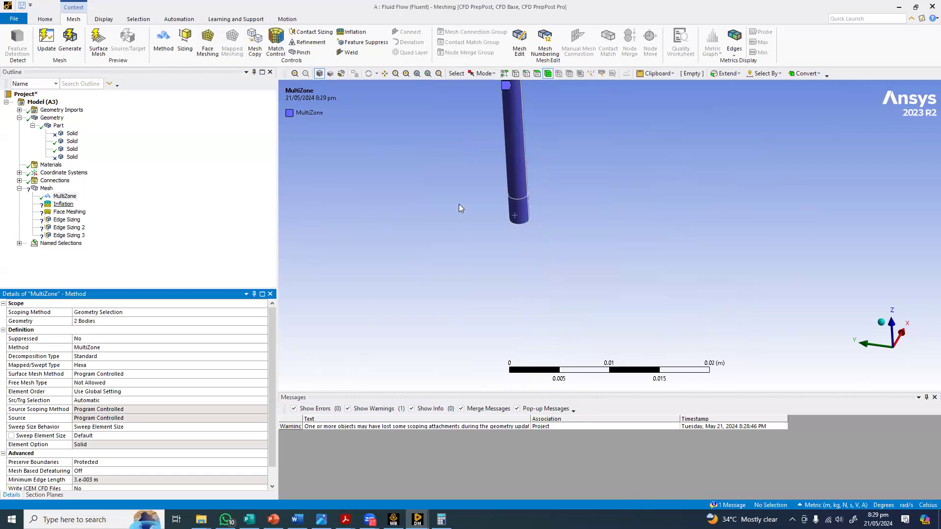
# Scope the Inflation to the central cylinder and outlet pipe bodies, with their four cylindrical side faces as the boundary
pyautogui.click(477, 187)
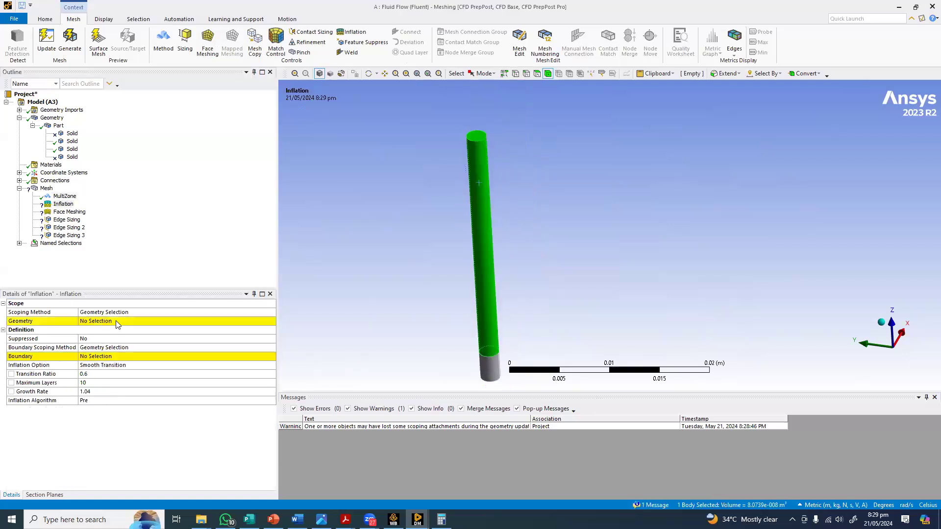
pyautogui.click(101, 356)
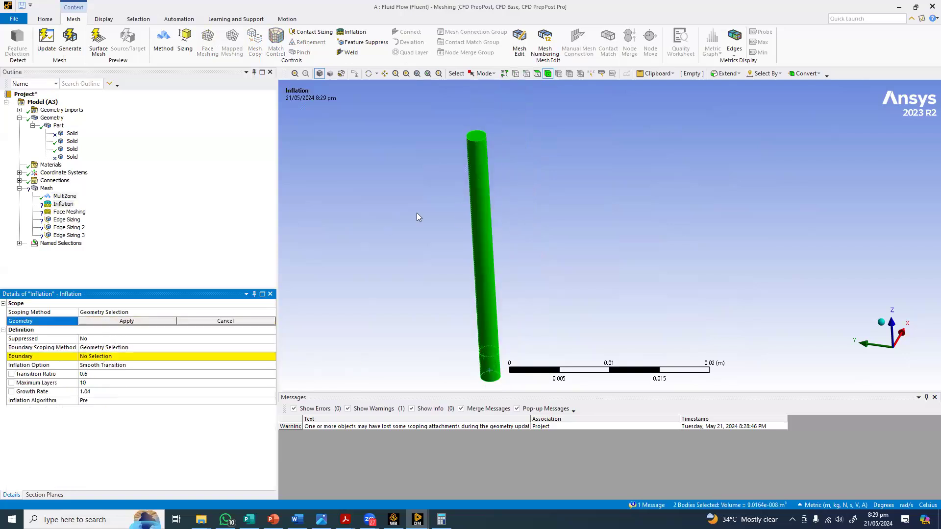
pyautogui.moveTo(396, 220); pyautogui.dragTo(360, 227, button='middle')
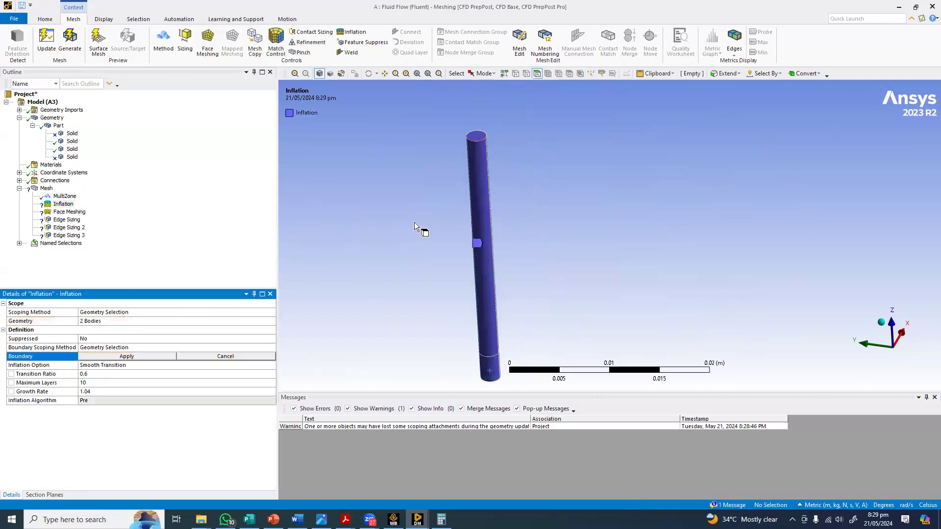
pyautogui.click(471, 240)
pyautogui.moveTo(466, 241); pyautogui.dragTo(554, 274, button='middle')
pyautogui.keyDown('ctrl'); pyautogui.click(557, 298); pyautogui.keyUp('ctrl')
pyautogui.keyDown('ctrl'); pyautogui.click(590, 314); pyautogui.keyUp('ctrl')
pyautogui.keyDown('ctrl'); pyautogui.click(576, 345); pyautogui.keyUp('ctrl')
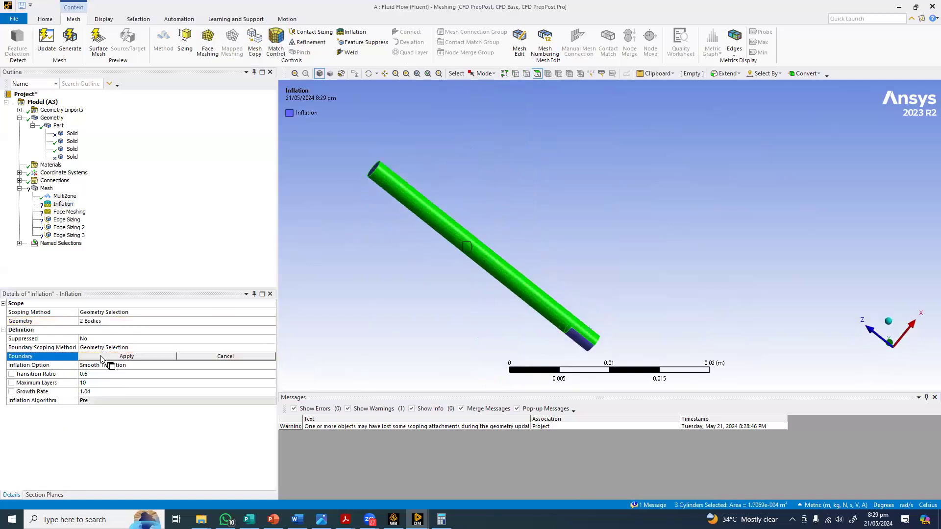
# Scope the Face Meshing to the two flat circular end faces of the central cylinder and outlet pipe
pyautogui.click(71, 212)
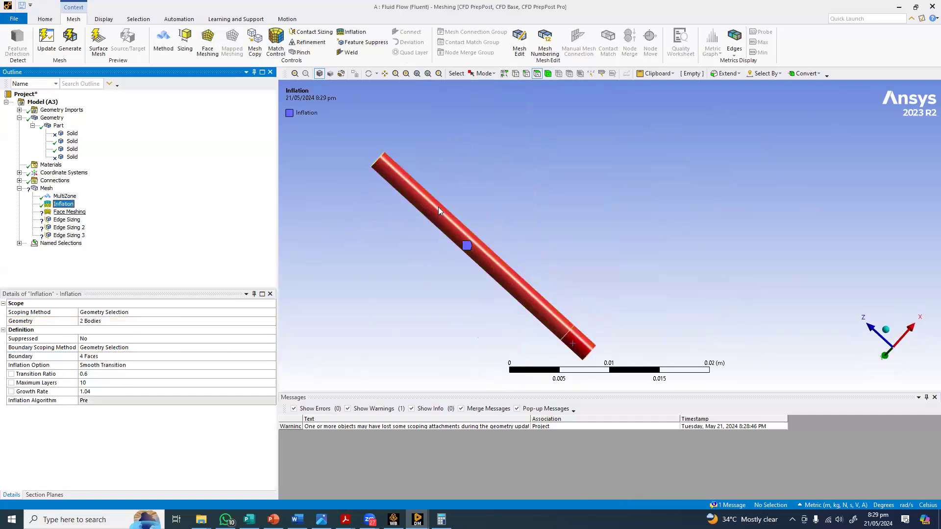
pyautogui.moveTo(460, 201); pyautogui.dragTo(434, 197, button='middle')
pyautogui.click(458, 203)
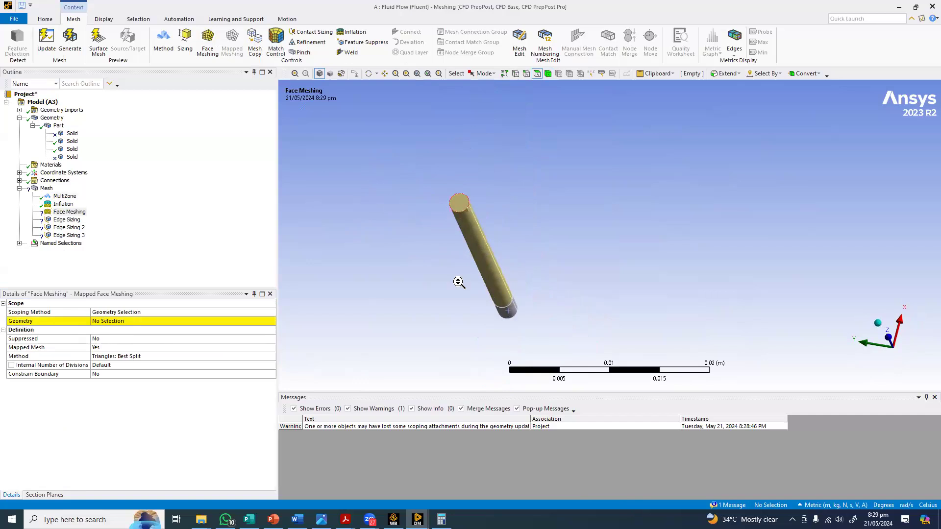
pyautogui.moveTo(459, 282); pyautogui.dragTo(441, 193, button='middle')
pyautogui.scroll(1, 435, 327)
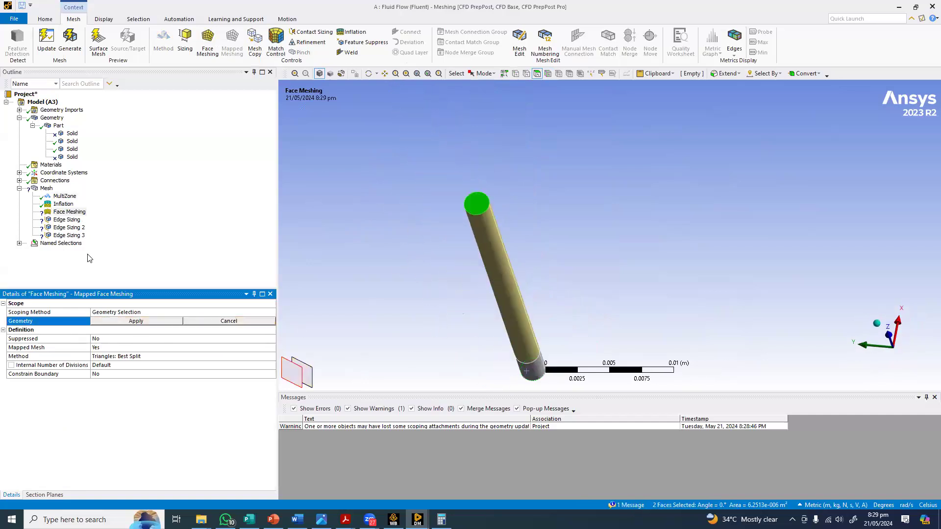
# Delete the three unscoped controls Edge Sizing, Edge Sizing 2 and Edge Sizing 3 from the mesh
pyautogui.click(67, 221)
pyautogui.keyDown('ctrl'); pyautogui.click(64, 229); pyautogui.keyUp('ctrl')
pyautogui.keyDown('ctrl'); pyautogui.click(67, 235); pyautogui.keyUp('ctrl')
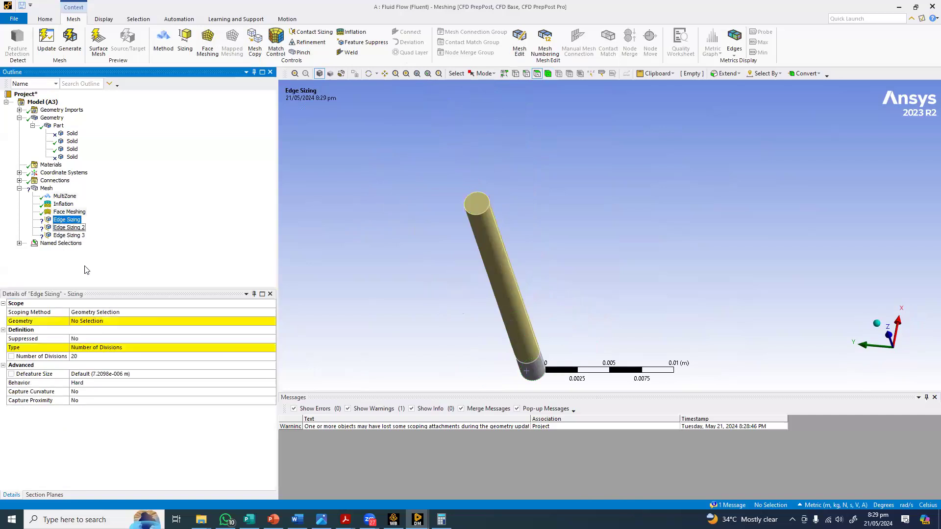
pyautogui.rightClick(64, 228)
pyautogui.press('Down')
pyautogui.press('Down')
pyautogui.press('Down')
pyautogui.press('Down')
pyautogui.press('Down')
pyautogui.press('Down')
pyautogui.press('Down')
pyautogui.press('Down')
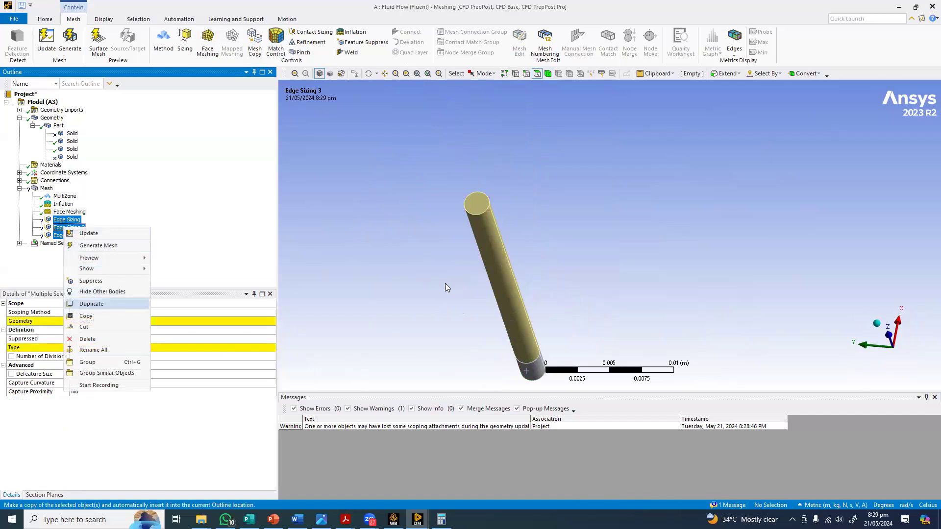
pyautogui.press('Return')
pyautogui.press('Return')
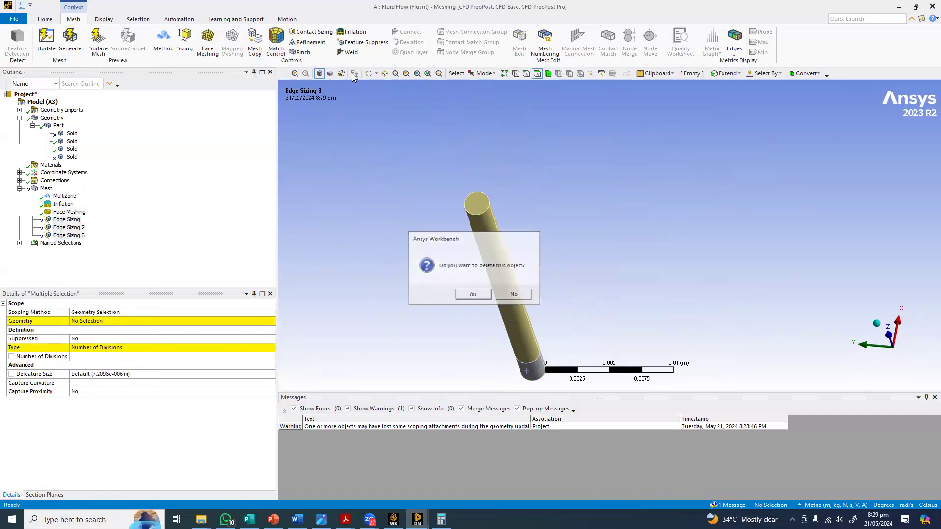
# In wireframe display, insert a Sizing control scoped to the six circular edges of the central cylinder and outlet pipe
pyautogui.keyDown('ctrl'); pyautogui.moveTo(505, 243); pyautogui.dragTo(474, 197, button='middle'); pyautogui.keyUp('ctrl')
pyautogui.click(341, 73)
pyautogui.scroll(1, 462, 193)
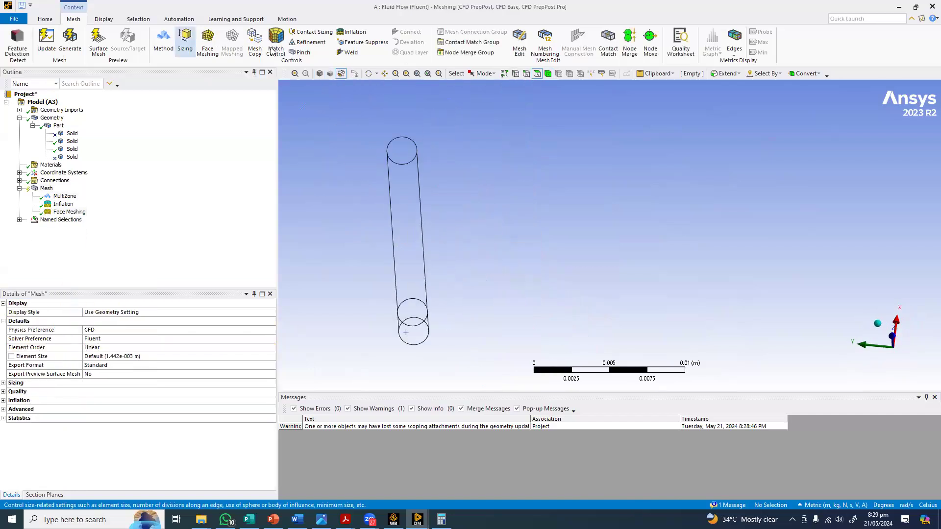
pyautogui.hotkey('ctrl', 'e')
pyautogui.click(185, 39)
pyautogui.click(416, 146)
pyautogui.keyDown('ctrl'); pyautogui.click(415, 158); pyautogui.keyUp('ctrl')
pyautogui.keyDown('ctrl'); pyautogui.moveTo(419, 274); pyautogui.dragTo(425, 221, button='middle'); pyautogui.keyUp('ctrl')
pyautogui.keyDown('ctrl'); pyautogui.click(425, 271); pyautogui.keyUp('ctrl')
pyautogui.keyDown('ctrl'); pyautogui.click(428, 262); pyautogui.keyUp('ctrl')
pyautogui.keyDown('ctrl'); pyautogui.click(436, 288); pyautogui.keyUp('ctrl')
pyautogui.moveTo(438, 289); pyautogui.dragTo(434, 249, button='middle')
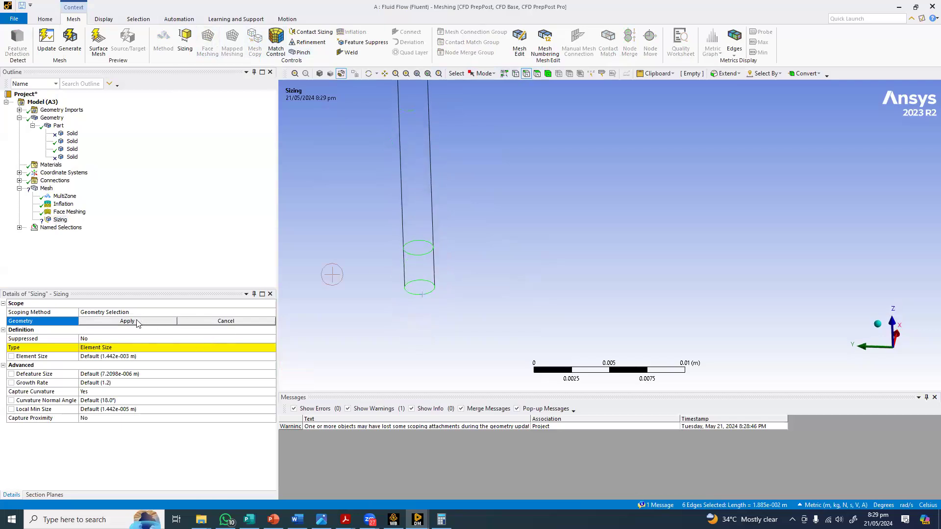
pyautogui.click(127, 321)
# Define the circular-edge sizing by Number of Divisions and set it to 16
pyautogui.click(125, 347)
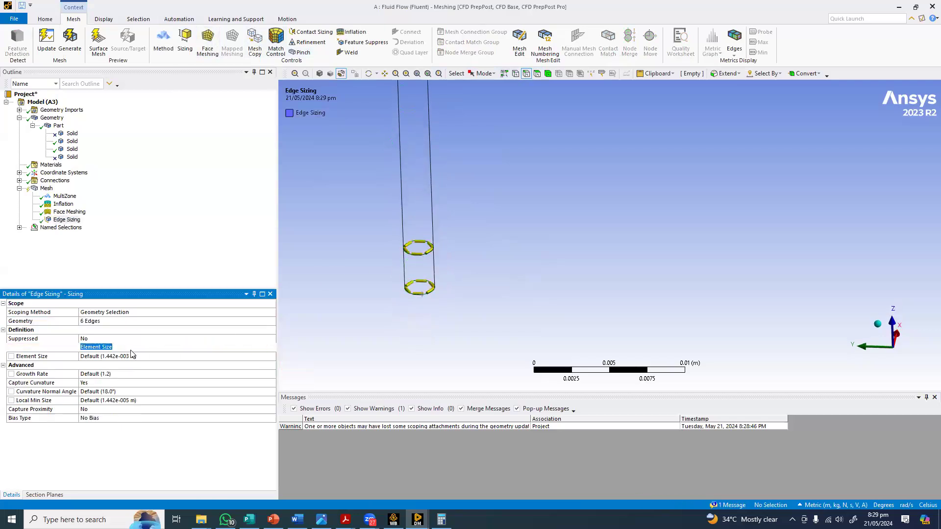
pyautogui.click(109, 365)
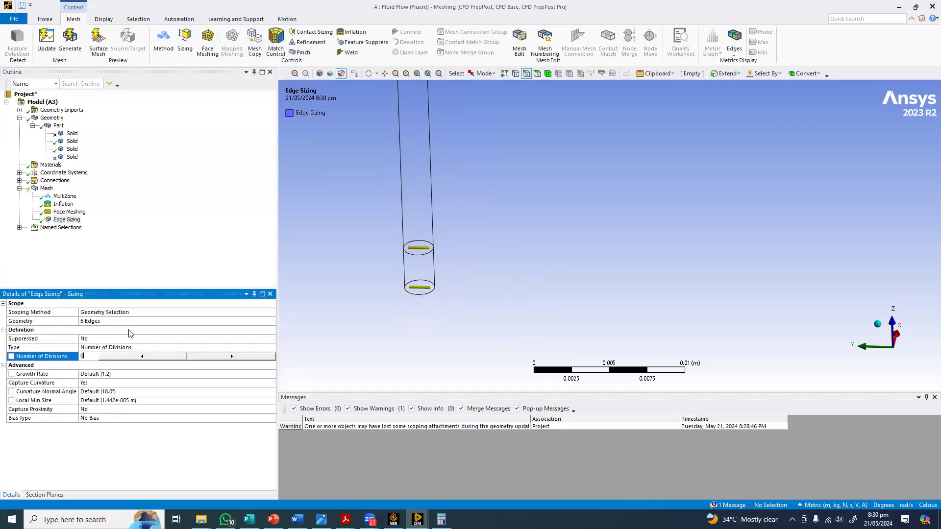
pyautogui.write('6')
pyautogui.press('Return')
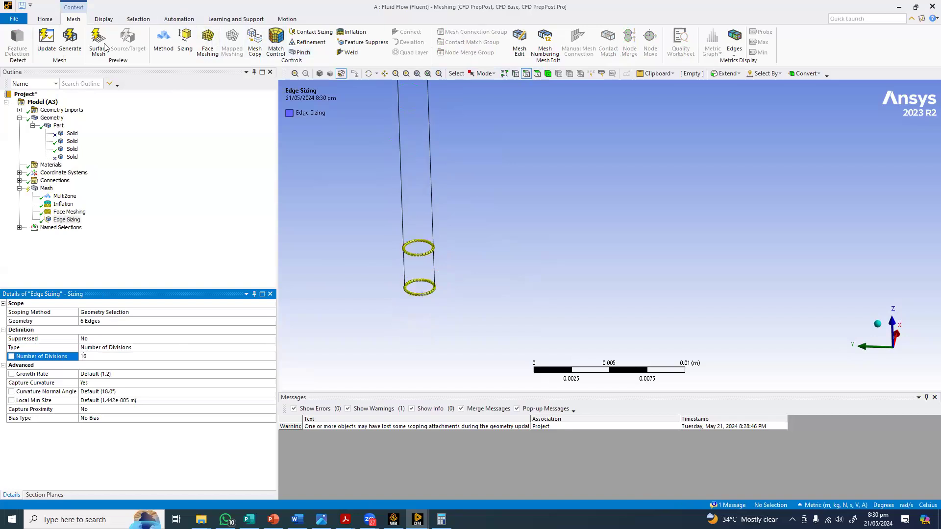
pyautogui.click(70, 43)
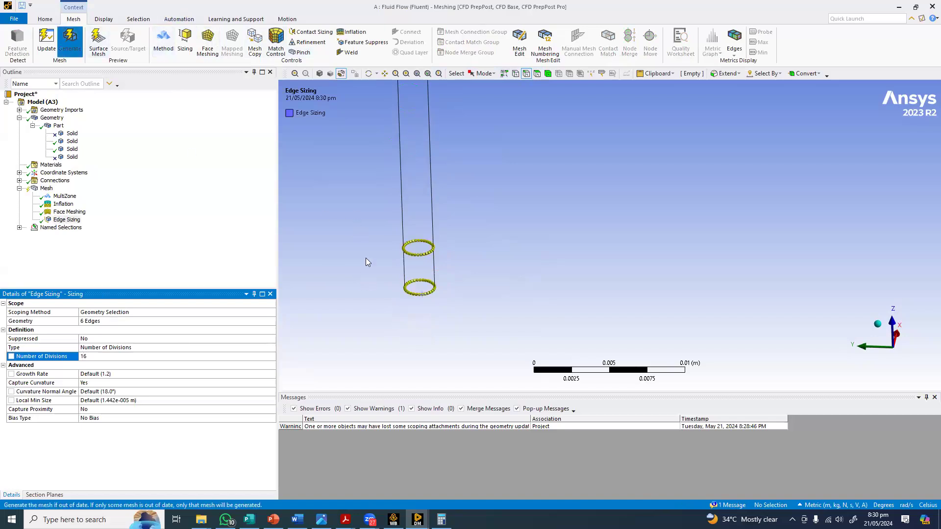
# Unsuppress the two annular half bodies of the tank
pyautogui.click(72, 157)
pyautogui.keyDown('ctrl'); pyautogui.click(72, 133); pyautogui.keyUp('ctrl')
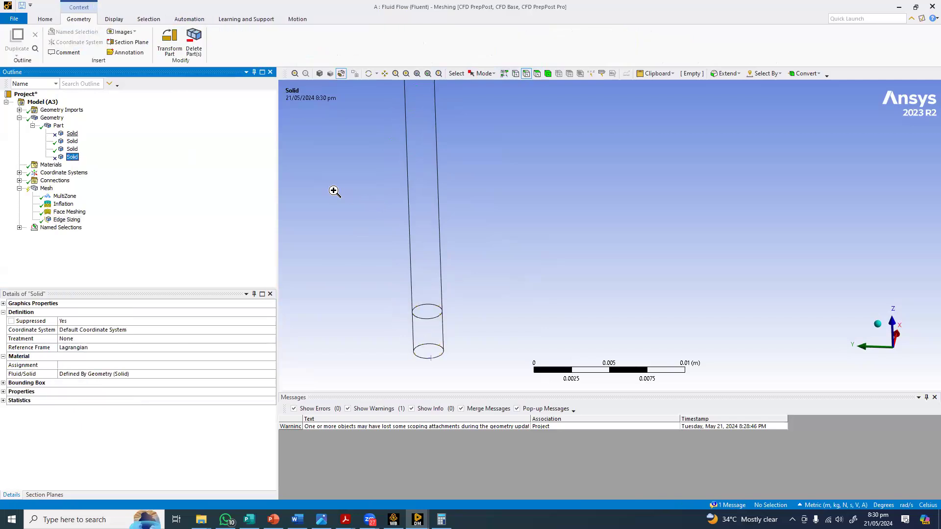
pyautogui.click(72, 157)
pyautogui.keyDown('ctrl'); pyautogui.click(72, 133); pyautogui.keyUp('ctrl')
pyautogui.rightClick(73, 132)
pyautogui.click(112, 196)
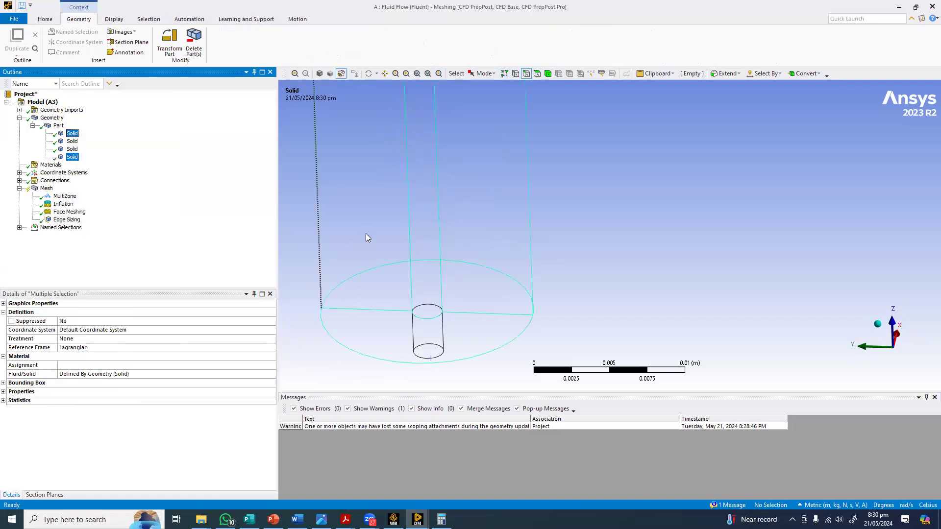
# Insert a second edge sizing scoped to the four lengthwise edges of the tank's annular half bodies
pyautogui.scroll(-3, 364, 102)
pyautogui.keyDown('ctrl'); pyautogui.moveTo(464, 99); pyautogui.dragTo(438, 180, button='middle'); pyautogui.keyUp('ctrl')
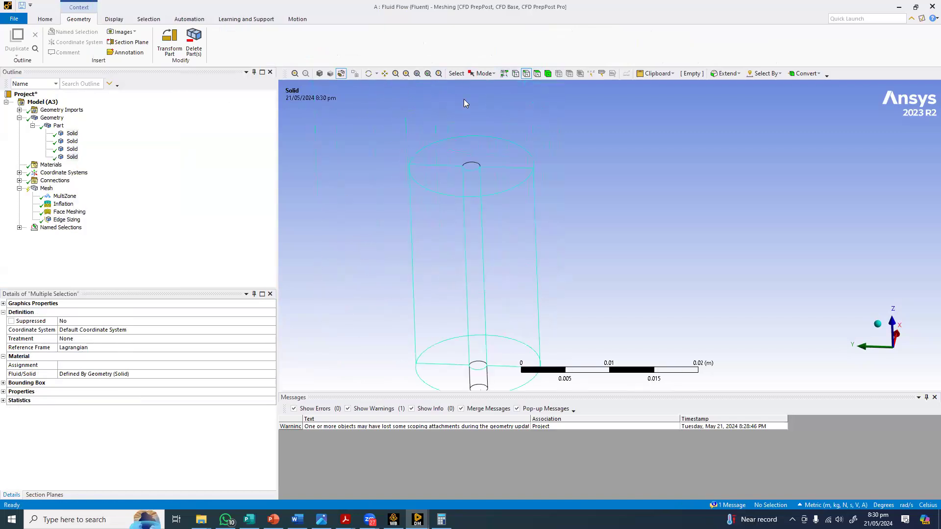
pyautogui.click(535, 211)
pyautogui.keyDown('ctrl'); pyautogui.click(483, 217); pyautogui.keyUp('ctrl')
pyautogui.keyDown('ctrl'); pyautogui.click(465, 220); pyautogui.keyUp('ctrl')
pyautogui.keyDown('ctrl'); pyautogui.click(411, 219); pyautogui.keyUp('ctrl')
pyautogui.keyDown('ctrl'); pyautogui.moveTo(411, 190); pyautogui.dragTo(413, 143, button='middle'); pyautogui.keyUp('ctrl')
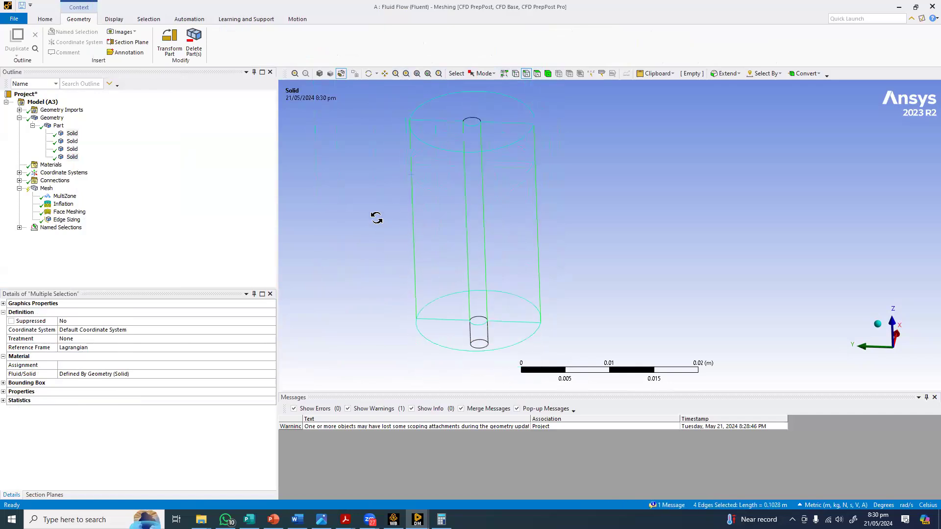
pyautogui.scroll(-2, 376, 219)
pyautogui.moveTo(376, 218); pyautogui.dragTo(376, 187, button='middle')
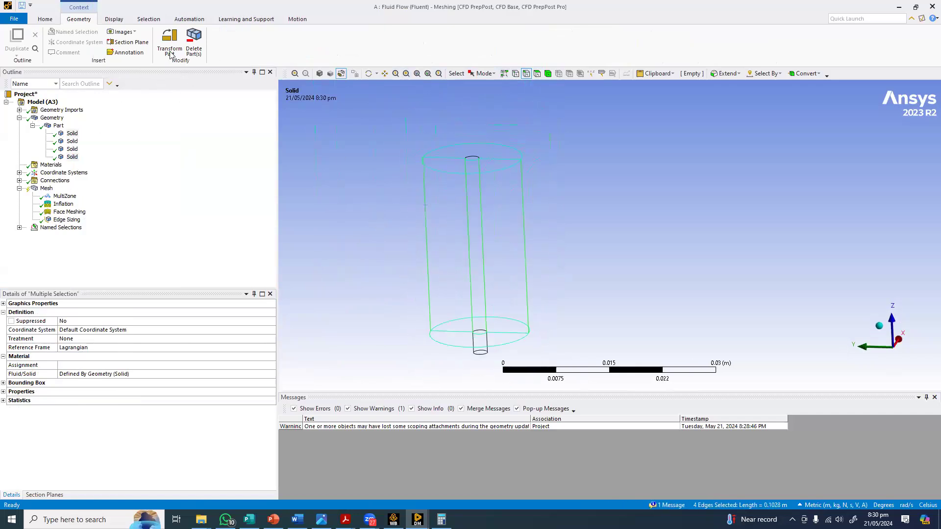
pyautogui.click(46, 188)
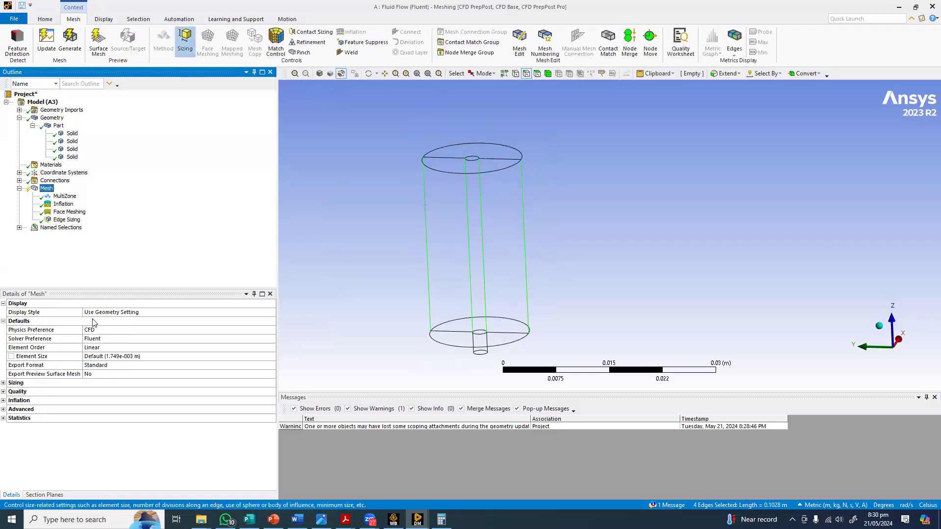
pyautogui.click(185, 42)
# Define the lengthwise-edge sizing by Number of Divisions and set it to 20
pyautogui.click(101, 356)
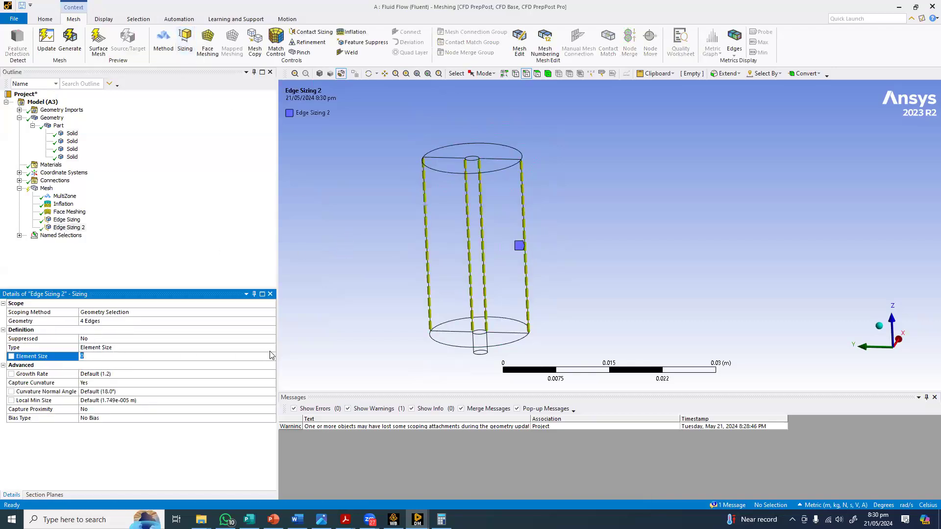
pyautogui.click(271, 350)
pyautogui.click(123, 349)
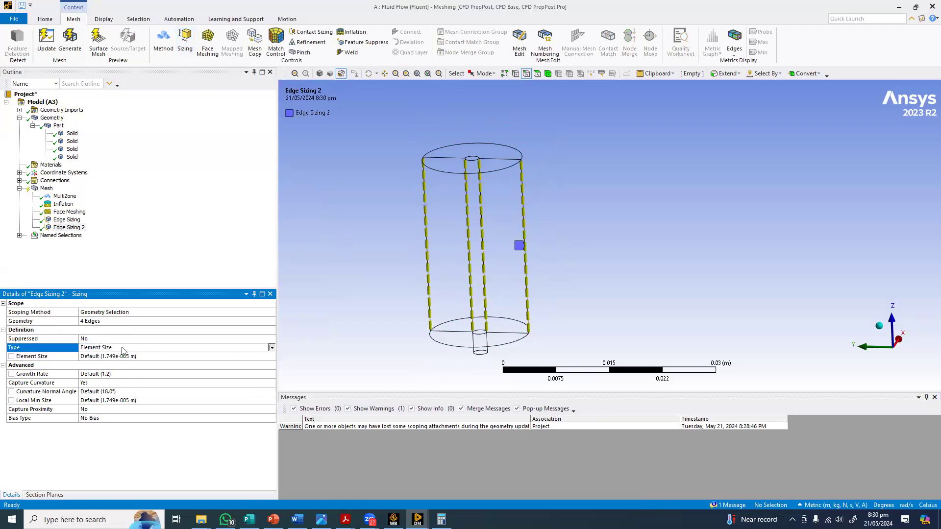
pyautogui.click(125, 362)
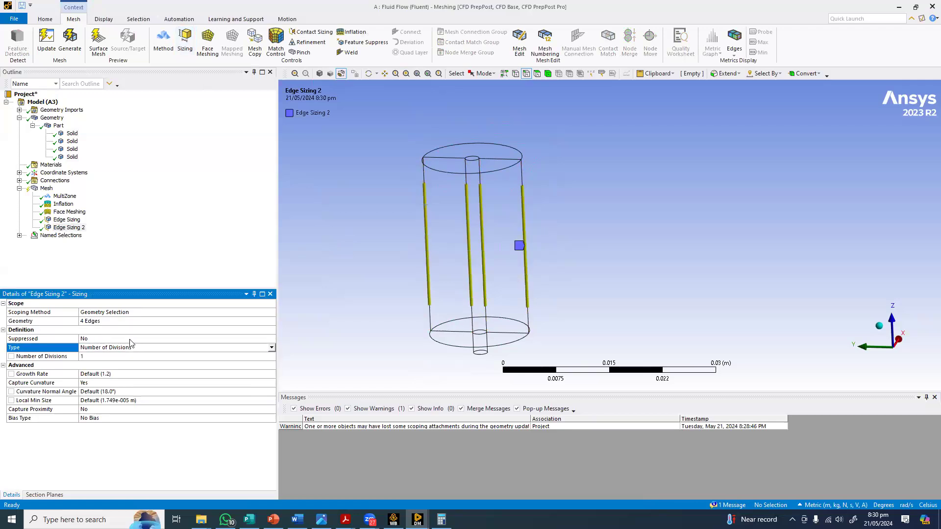
pyautogui.press('Tab')
pyautogui.write('20')
pyautogui.press('Return')
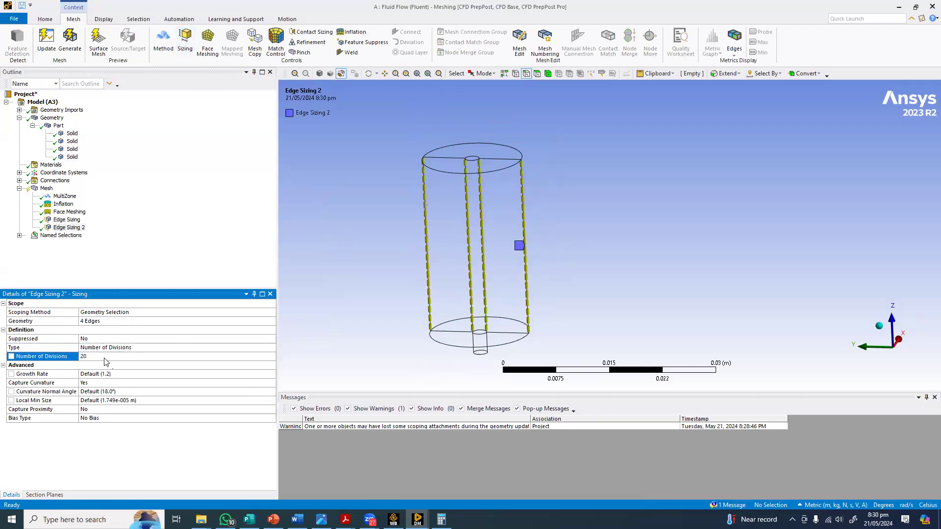
# Give the lengthwise-edge sizing the one-directional long-to-short bias type with a bias factor of 15
pyautogui.press('Tab')
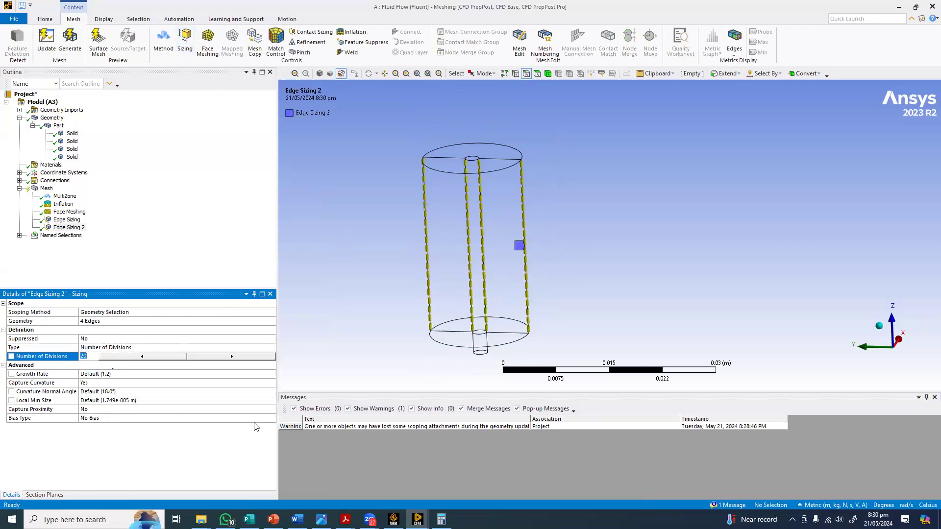
pyautogui.click(254, 421)
pyautogui.click(103, 419)
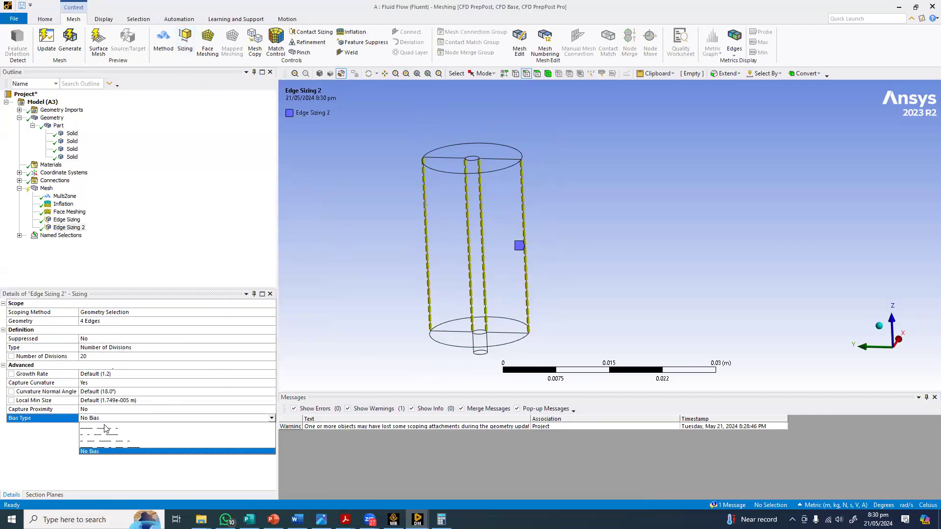
pyautogui.click(103, 429)
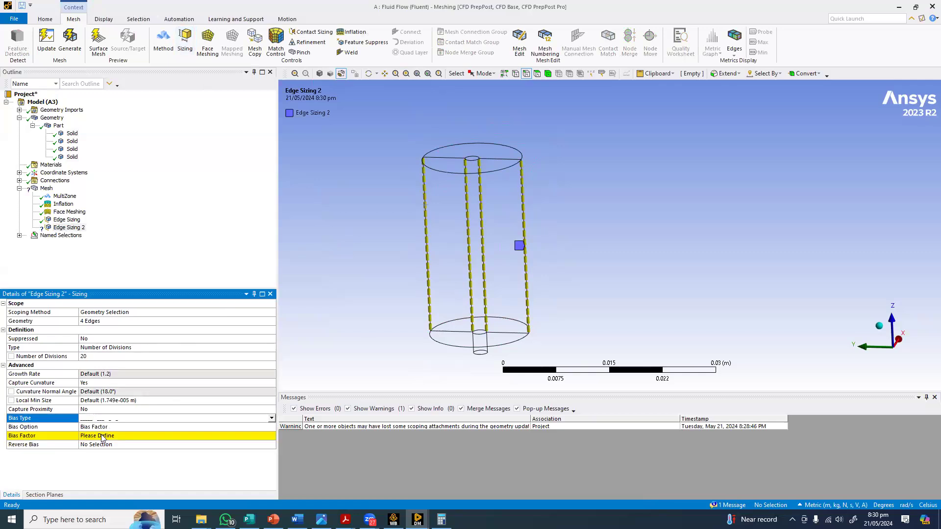
pyautogui.click(103, 436)
pyautogui.press('Return')
# Reverse the bias on the two lengthwise edges whose divisions are coarse at the outlet end of the tank
pyautogui.scroll(3, 512, 235)
pyautogui.keyDown('ctrl'); pyautogui.moveTo(414, 332); pyautogui.dragTo(512, 241, button='middle'); pyautogui.keyUp('ctrl')
pyautogui.scroll(7, 628, 173)
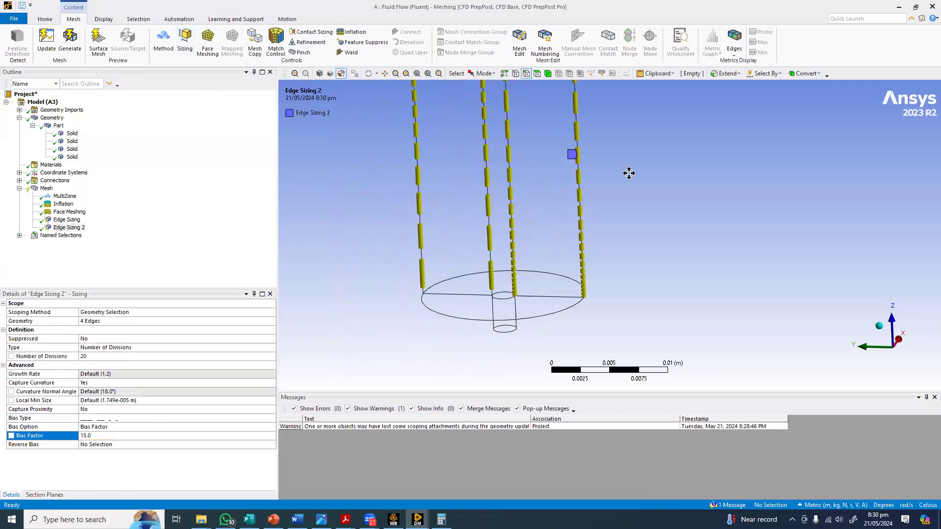
pyautogui.keyDown('ctrl'); pyautogui.moveTo(701, 190); pyautogui.dragTo(726, 190, button='middle'); pyautogui.keyUp('ctrl')
pyautogui.keyDown('ctrl'); pyautogui.moveTo(404, 214); pyautogui.dragTo(610, 167, button='middle'); pyautogui.keyUp('ctrl')
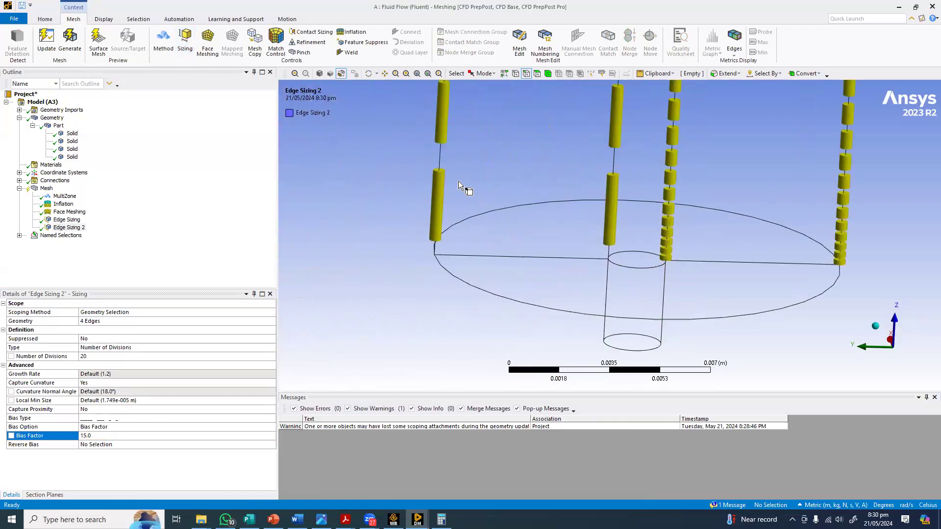
pyautogui.press('Down')
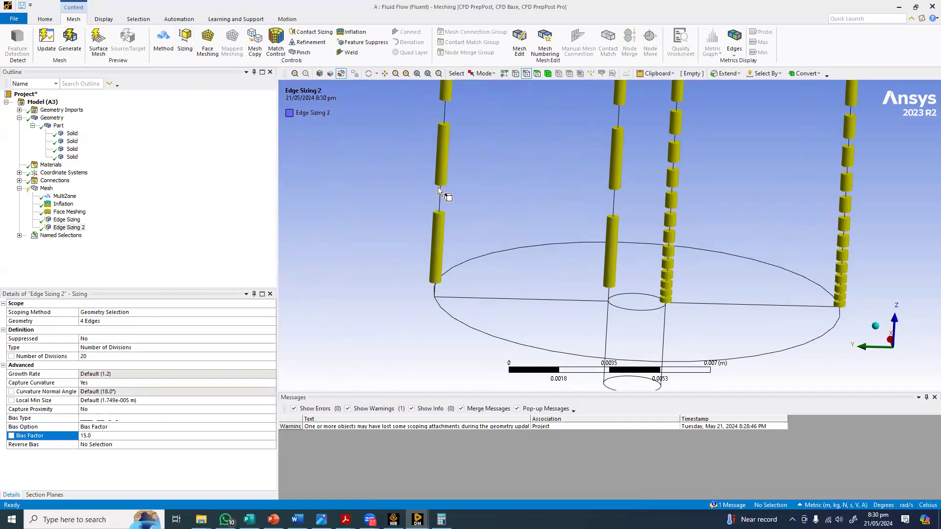
pyautogui.press('Down')
pyautogui.click(613, 201)
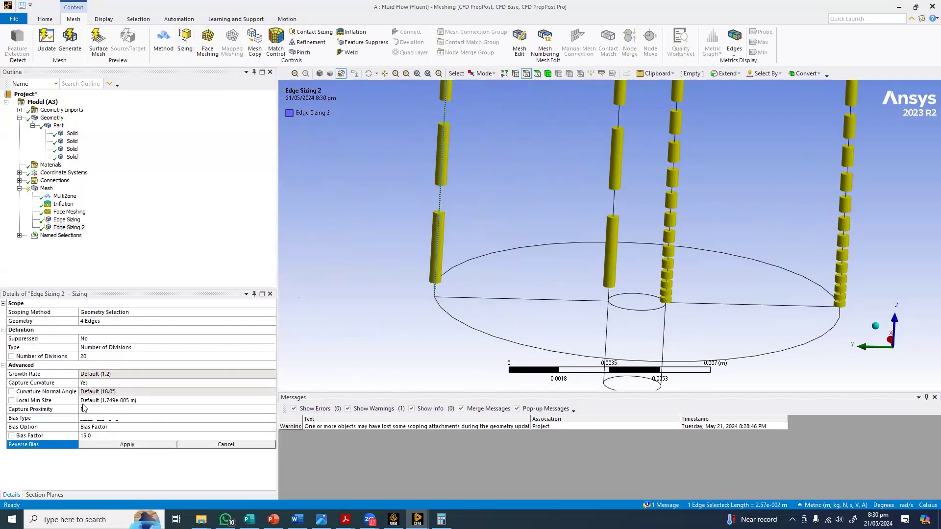
pyautogui.click(98, 445)
# Examine the bias direction along the lengthwise edges and review which edges the two edge sizings cover
pyautogui.moveTo(471, 259); pyautogui.dragTo(399, 213, button='middle')
pyautogui.scroll(1, 452, 236)
pyautogui.scroll(-2, 409, 239)
pyautogui.keyDown('ctrl'); pyautogui.moveTo(451, 236); pyautogui.dragTo(343, 202, button='middle'); pyautogui.keyUp('ctrl')
pyautogui.scroll(-4, 409, 239)
pyautogui.scroll(-3, 351, 198)
pyautogui.press('Up')
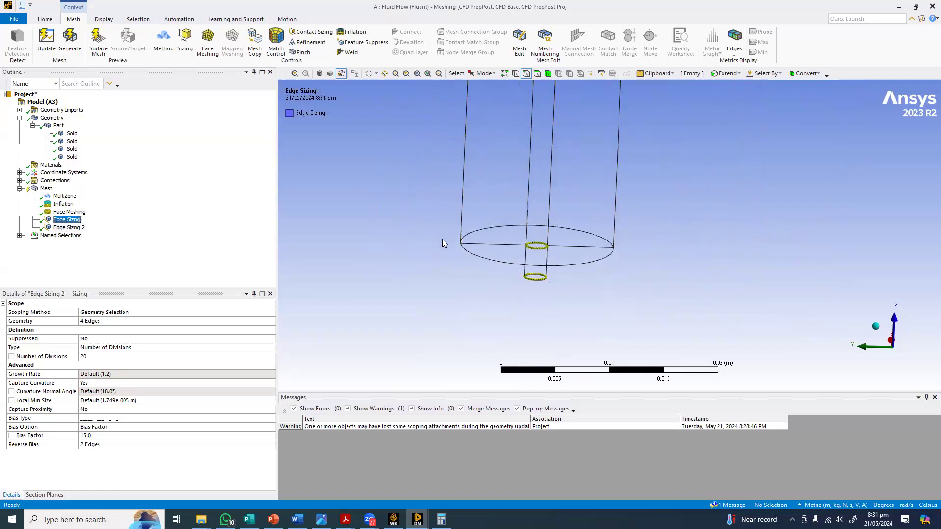
pyautogui.moveTo(483, 216); pyautogui.dragTo(121, 325, button='middle')
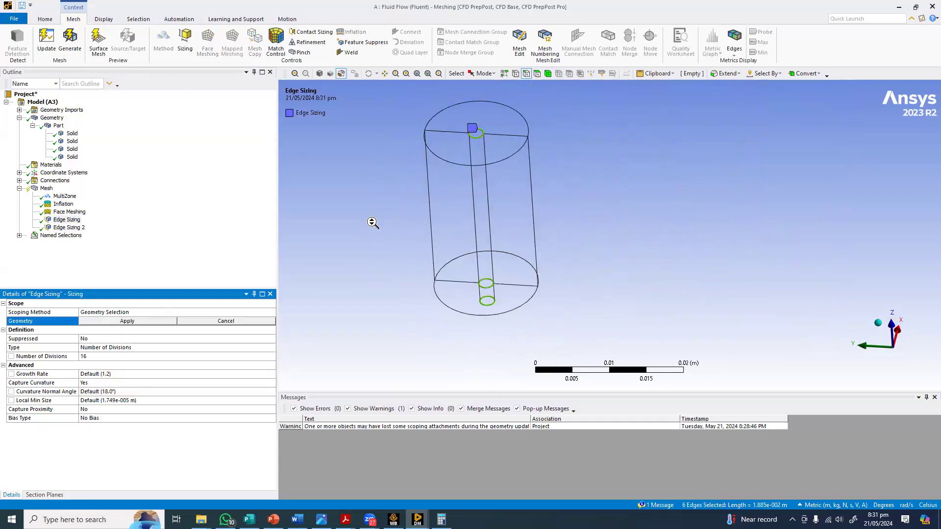
pyautogui.click(68, 35)
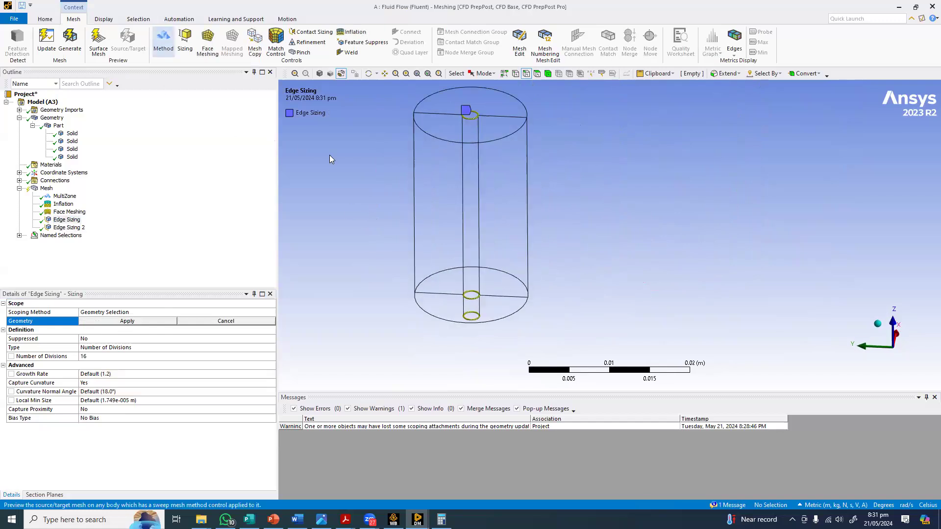
pyautogui.click(65, 226)
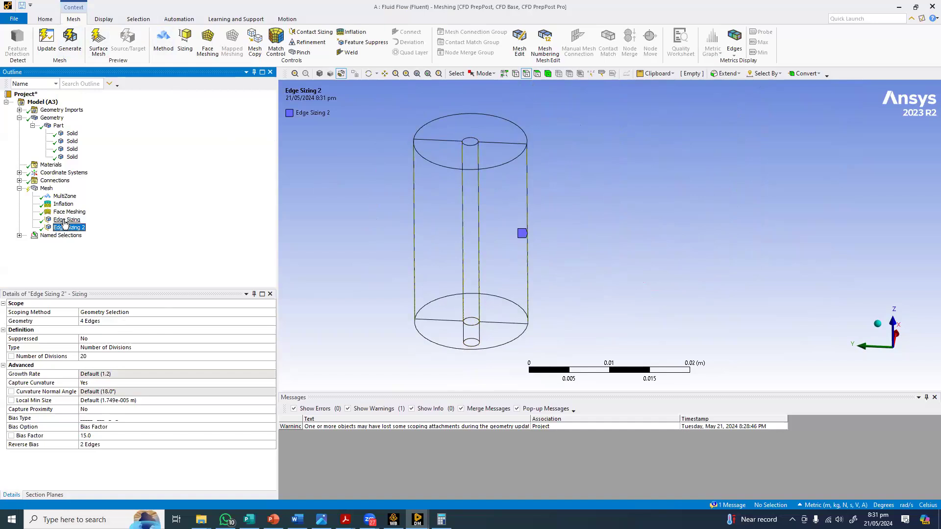
pyautogui.click(65, 220)
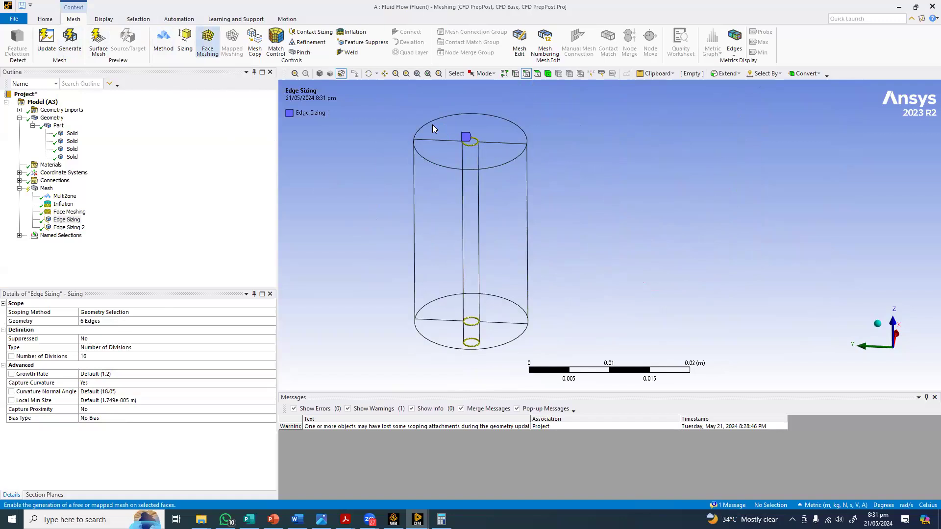
# Add a sizing control on the four radial edges between pipe and outer wall on the tank's top and bottom faces
pyautogui.click(185, 42)
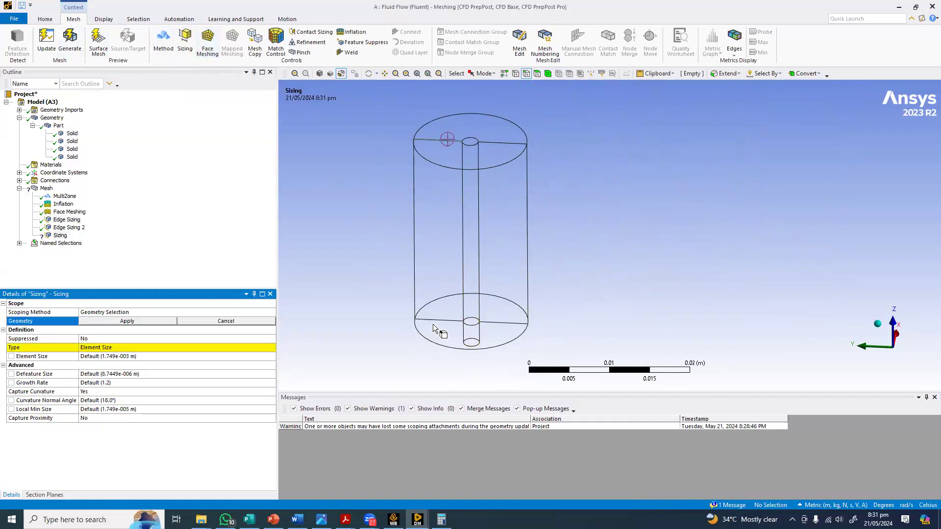
pyautogui.click(448, 138)
pyautogui.keyDown('ctrl'); pyautogui.click(500, 143); pyautogui.keyUp('ctrl')
pyautogui.keyDown('ctrl'); pyautogui.click(448, 321); pyautogui.keyUp('ctrl')
pyautogui.keyDown('ctrl'); pyautogui.click(510, 323); pyautogui.keyUp('ctrl')
pyautogui.click(127, 321)
# Define the radial-edge sizing by Number of Divisions and set it to 15
pyautogui.click(265, 348)
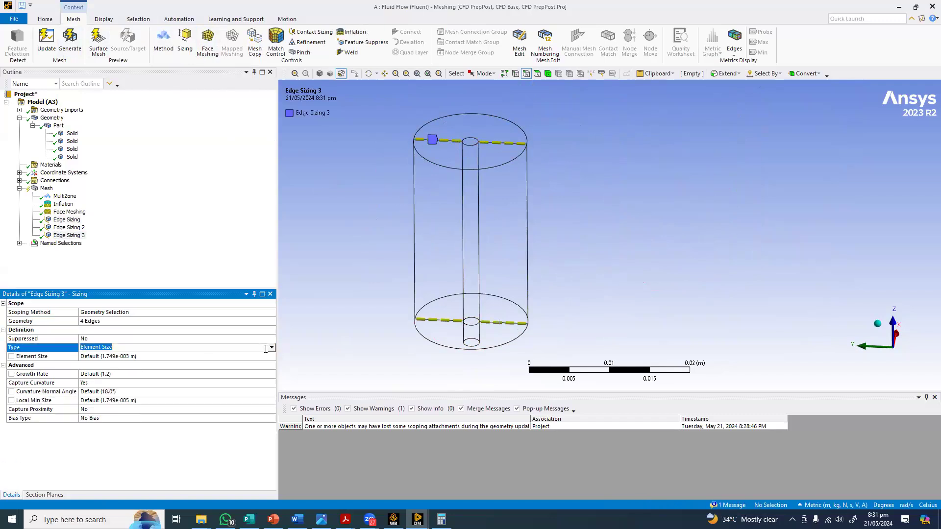
pyautogui.click(102, 347)
pyautogui.click(105, 361)
pyautogui.click(89, 356)
pyautogui.write('15')
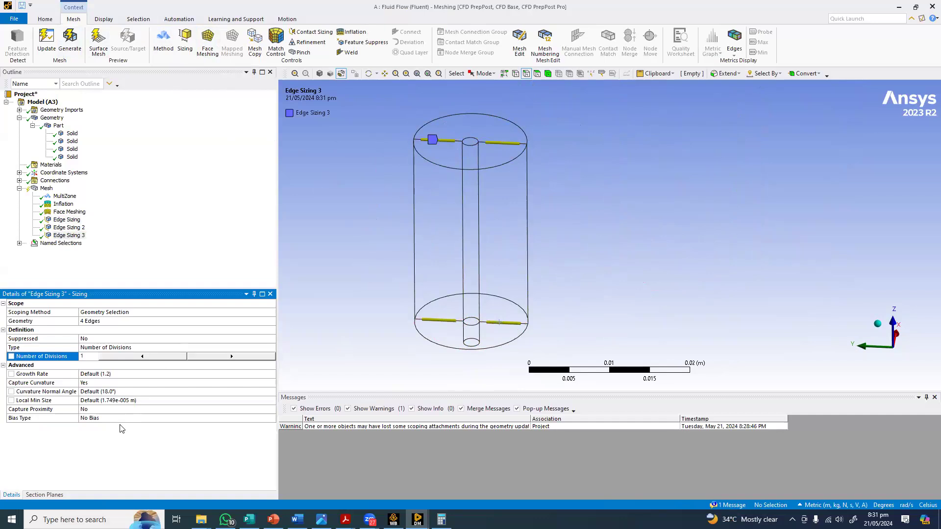
pyautogui.press('Return')
# Give the radial-edge sizing the one-directional short-to-long bias type with a bias factor of 15
pyautogui.click(272, 419)
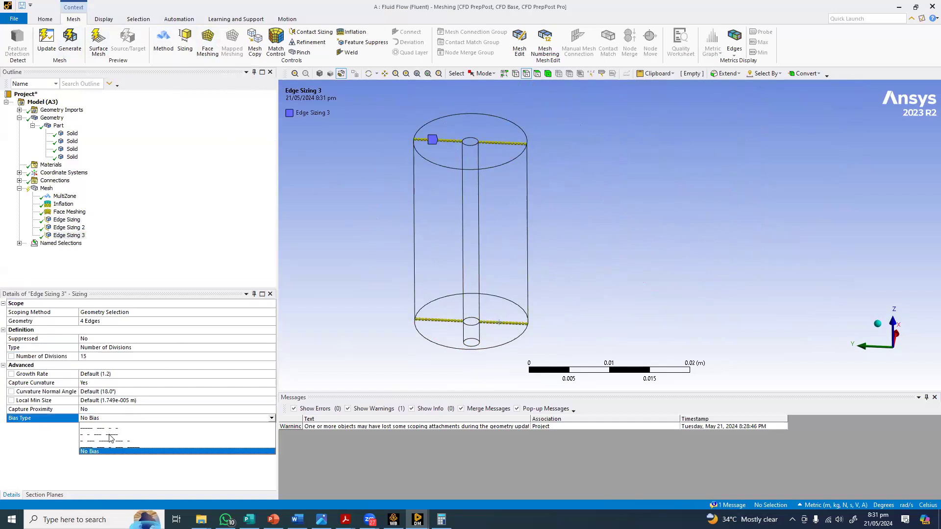
pyautogui.click(122, 432)
pyautogui.click(123, 436)
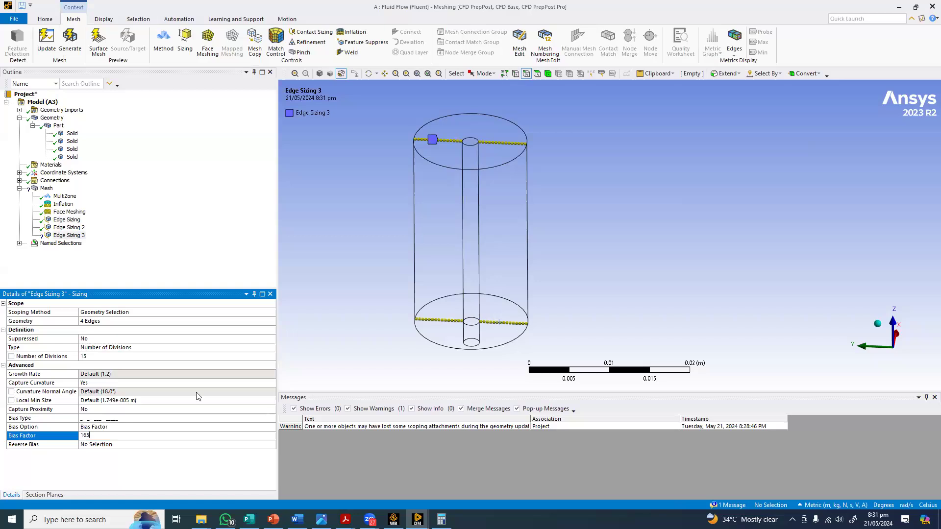
pyautogui.click(518, 220)
# Reverse the bias on the two radial edges whose divisions are finest at the tank's outer wall instead of at the pipe
pyautogui.scroll(3, 533, 257)
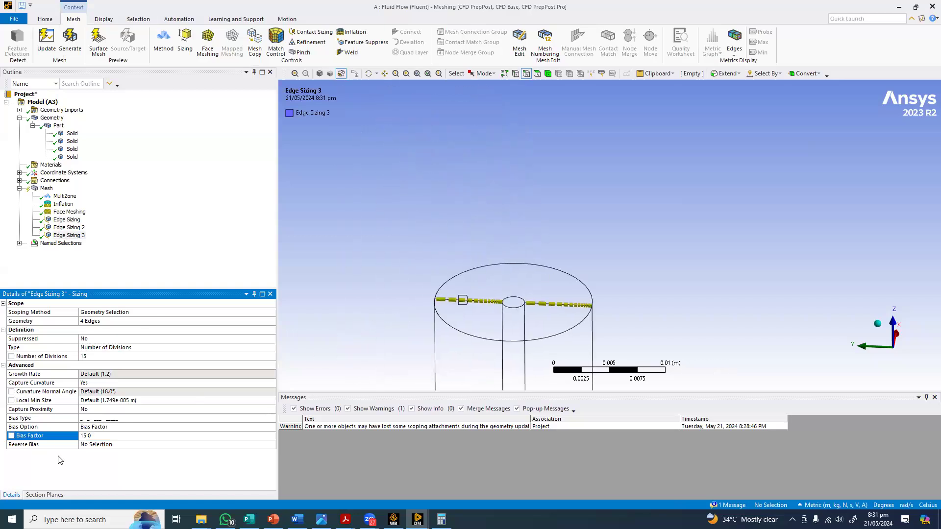
pyautogui.scroll(5, 566, 236)
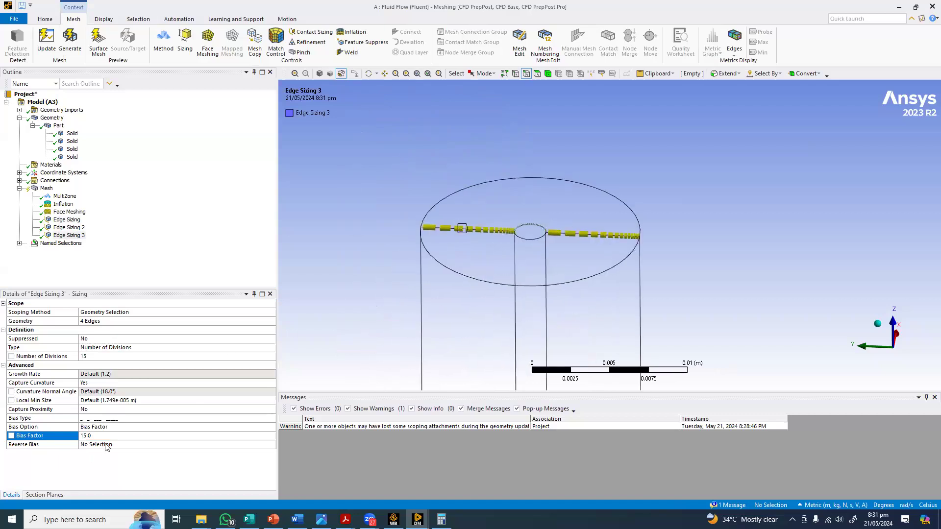
pyautogui.press('Tab')
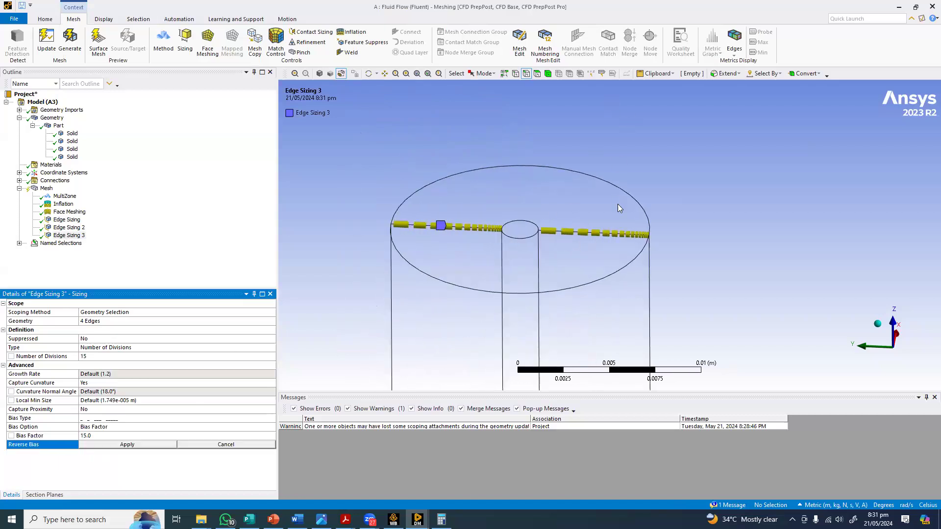
pyautogui.click(612, 216)
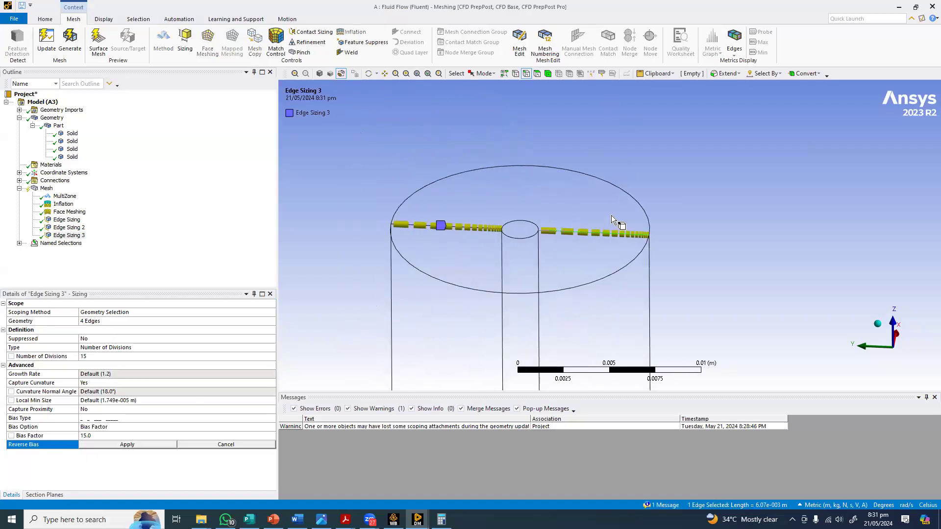
pyautogui.click(162, 444)
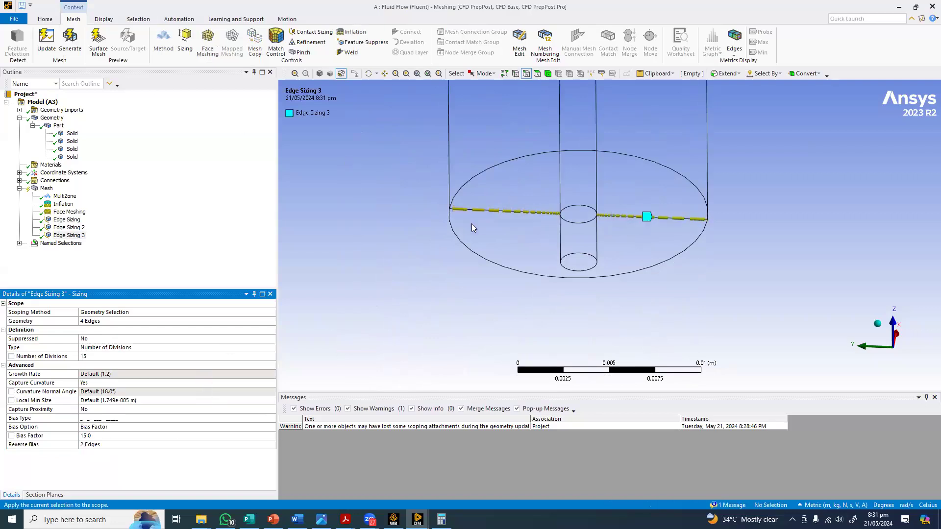
# Generate the mesh and inspect the cells on the tank's top face around the central pipe
pyautogui.click(70, 42)
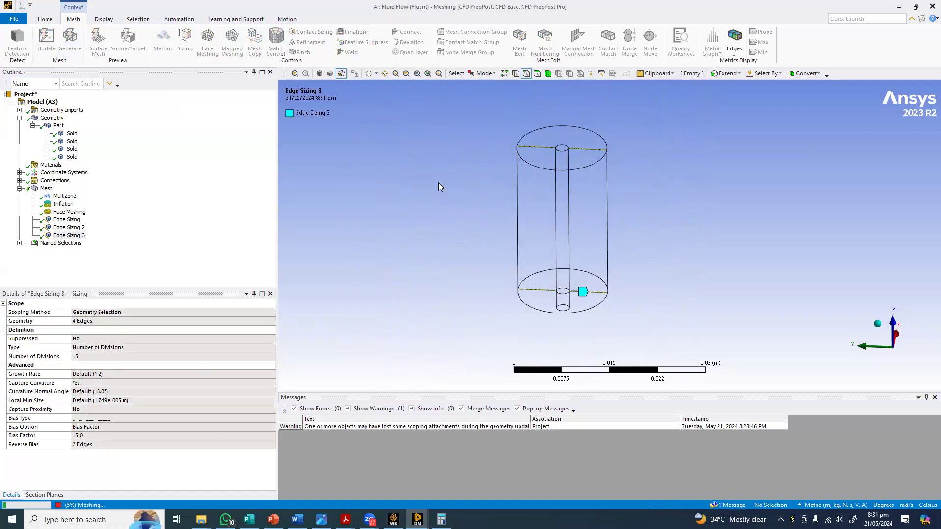
pyautogui.scroll(3, 487, 198)
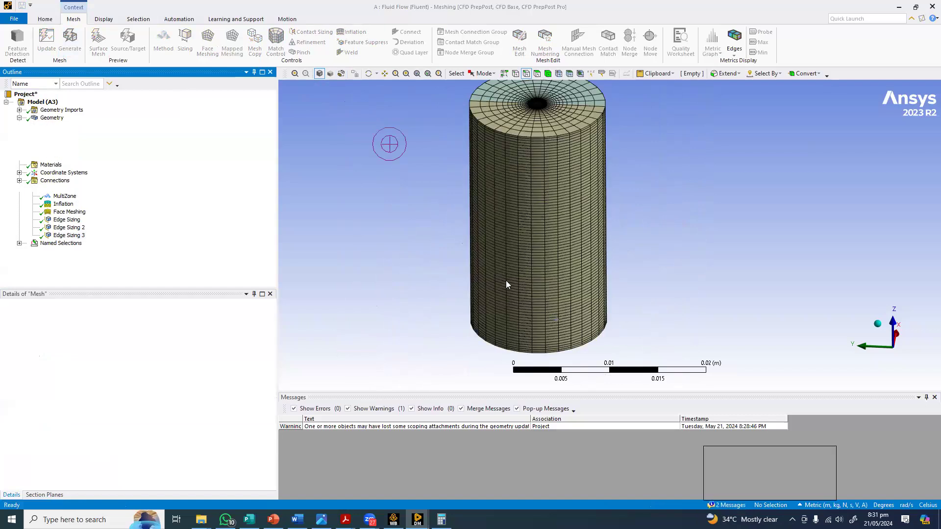
pyautogui.scroll(3, 485, 233)
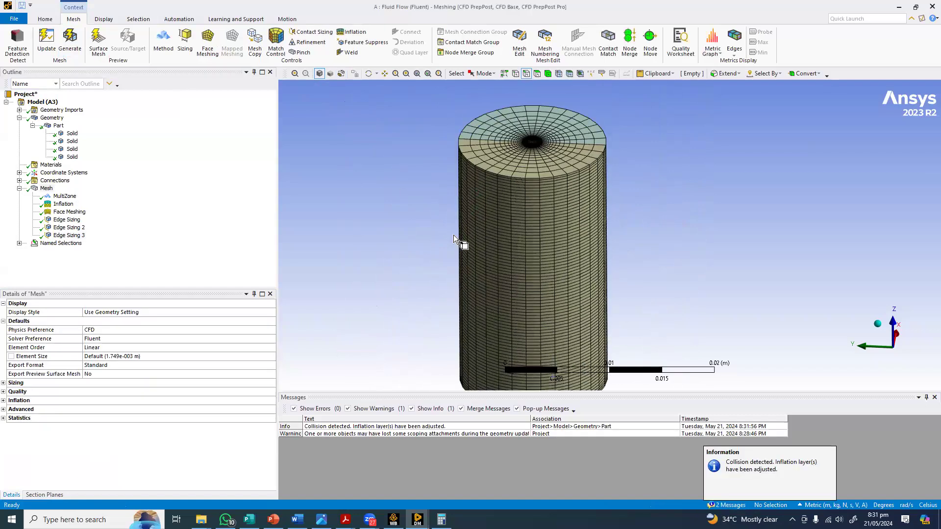
pyautogui.scroll(3, 511, 231)
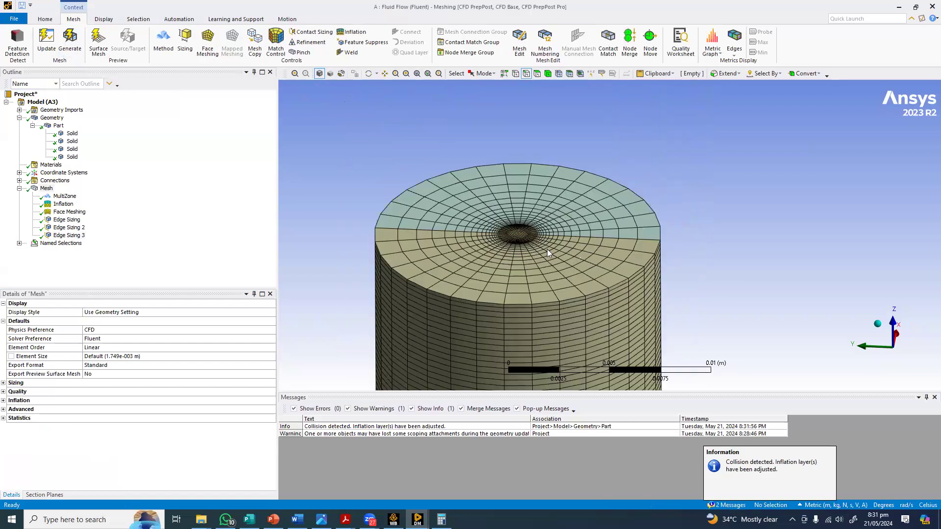
pyautogui.scroll(3, 582, 223)
pyautogui.moveTo(582, 222); pyautogui.dragTo(562, 219, button='middle')
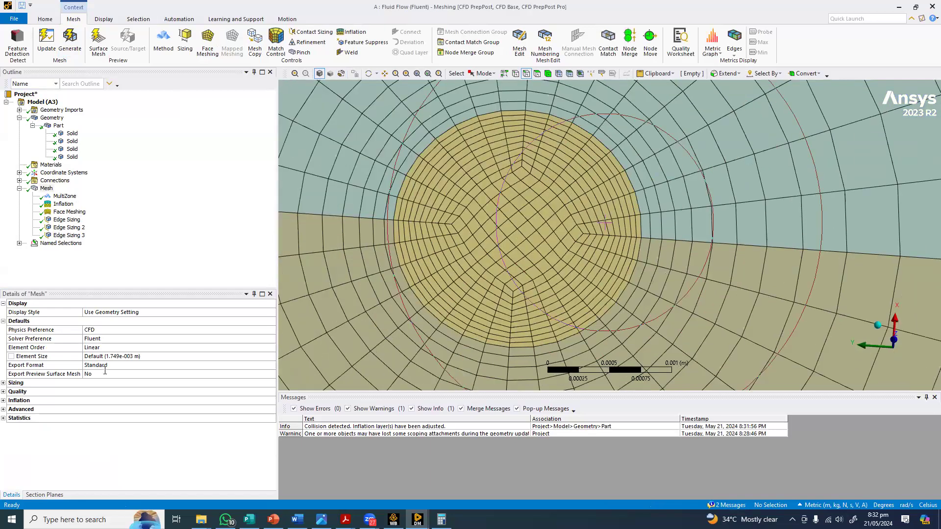
# Set the inflation growth rate to 1.05 and regenerate the mesh
pyautogui.click(63, 204)
pyautogui.click(98, 373)
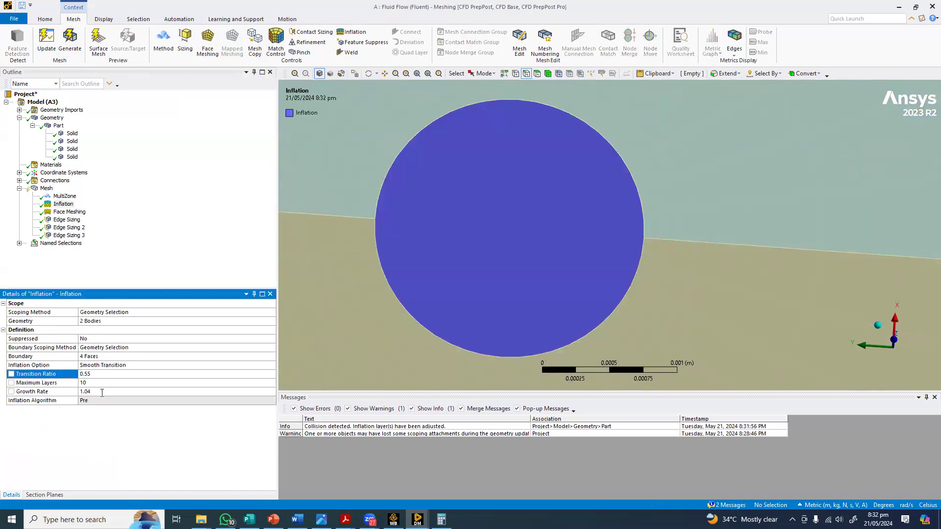
pyautogui.click(105, 392)
pyautogui.write('1.05')
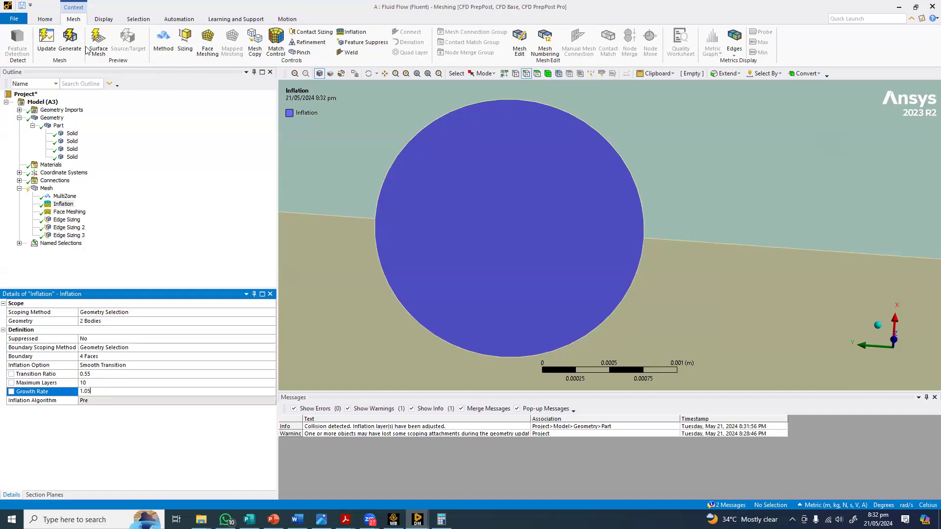
pyautogui.press('Return')
pyautogui.click(69, 40)
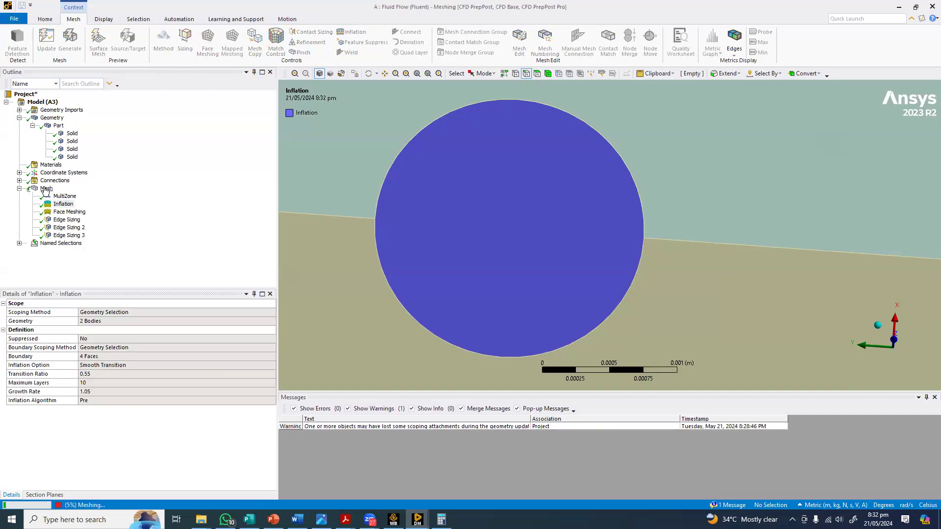
# Examine the cell size transition between the pipe core and the surrounding tank on the meshed top face
pyautogui.click(45, 189)
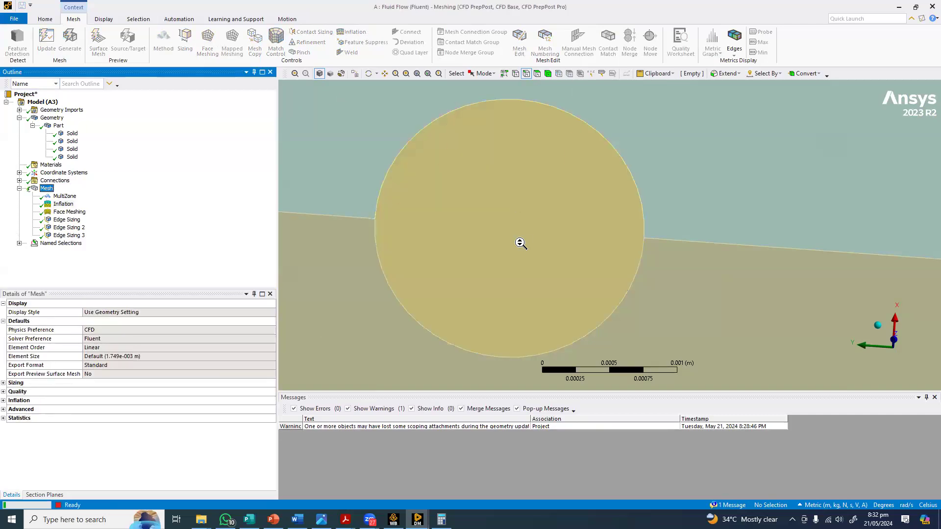
pyautogui.scroll(-4, 520, 243)
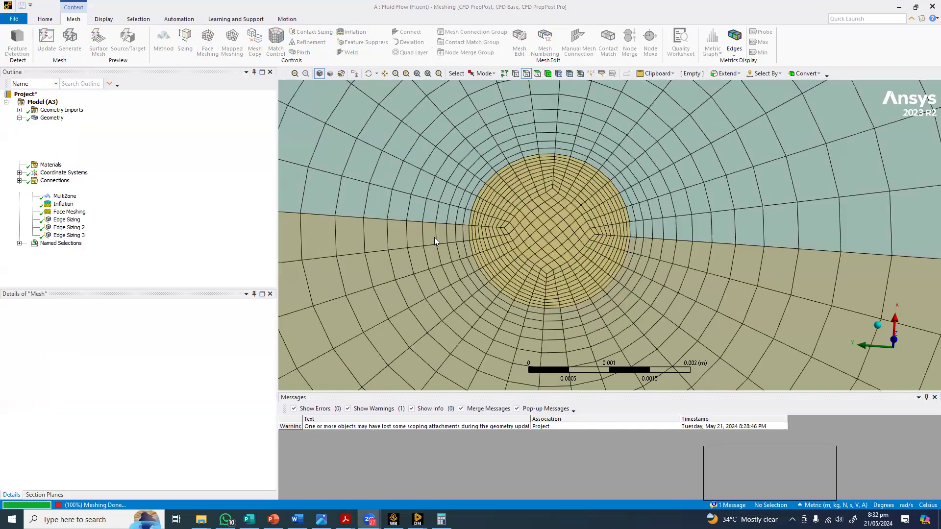
pyautogui.scroll(-1, 476, 246)
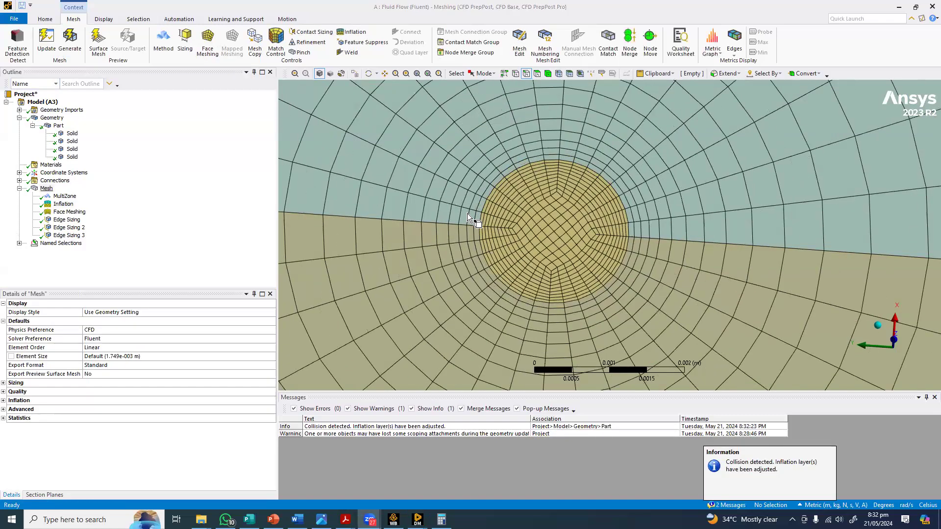
pyautogui.scroll(-1, 550, 240)
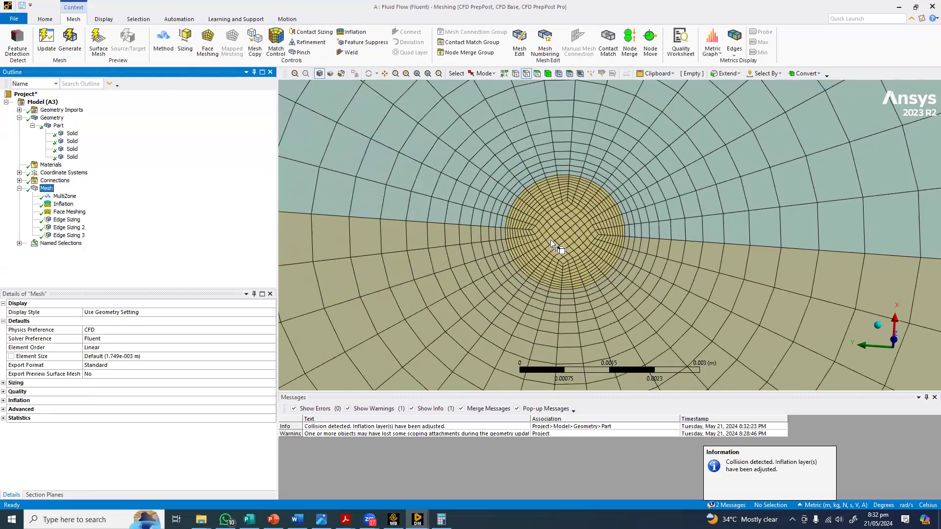
pyautogui.scroll(-4, 546, 236)
pyautogui.scroll(5, 546, 236)
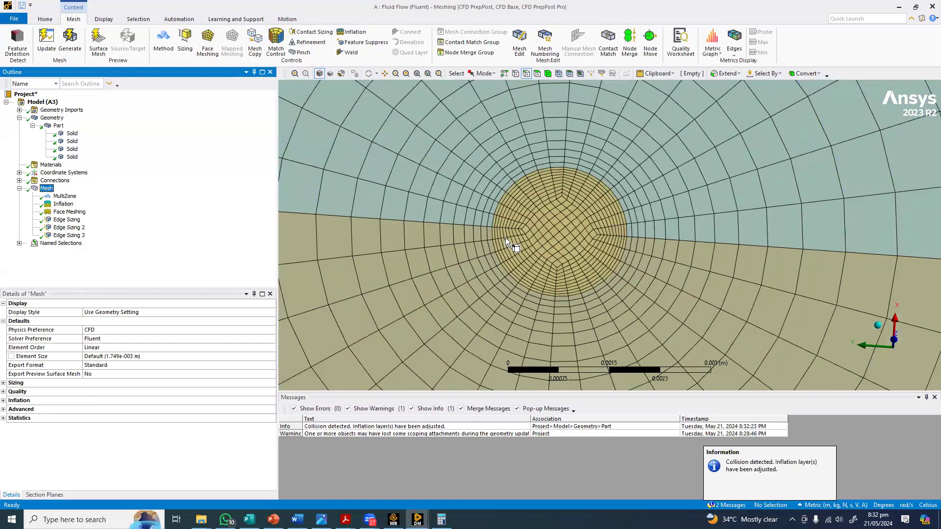
pyautogui.scroll(8, 507, 240)
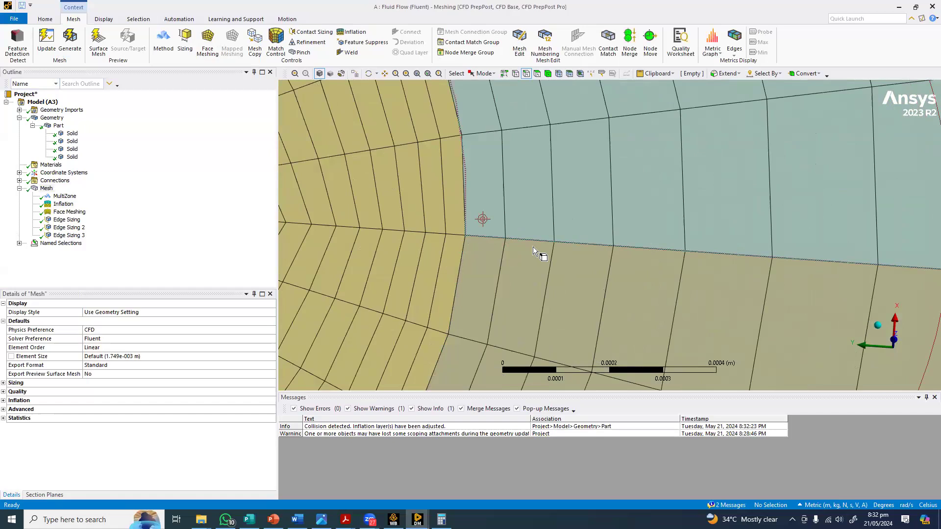
pyautogui.scroll(-4, 534, 247)
pyautogui.scroll(-3, 533, 246)
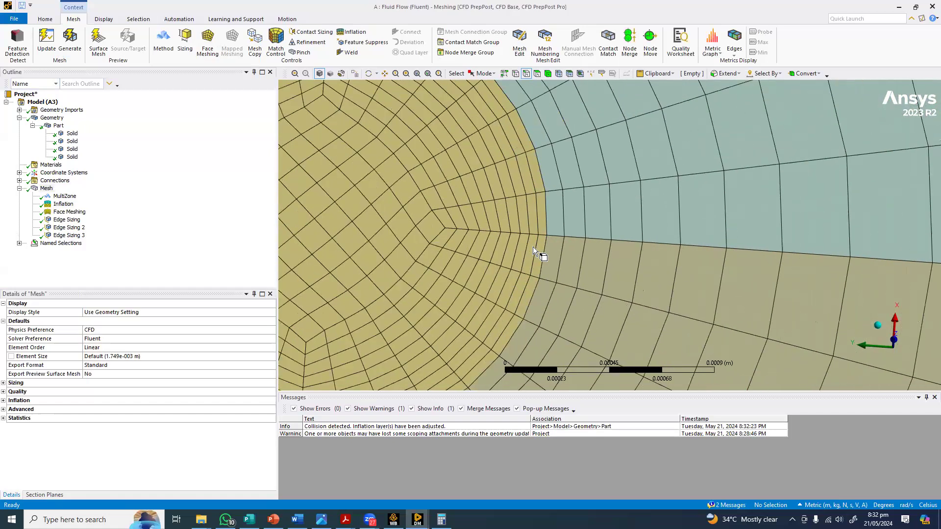
pyautogui.scroll(-2, 534, 246)
pyautogui.scroll(-2, 602, 197)
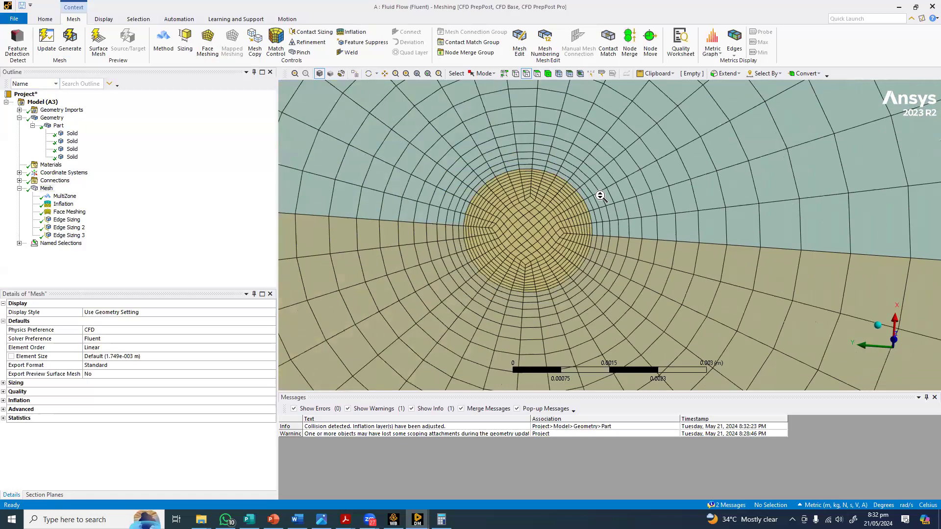
pyautogui.scroll(-1, 600, 196)
pyautogui.scroll(-2, 601, 196)
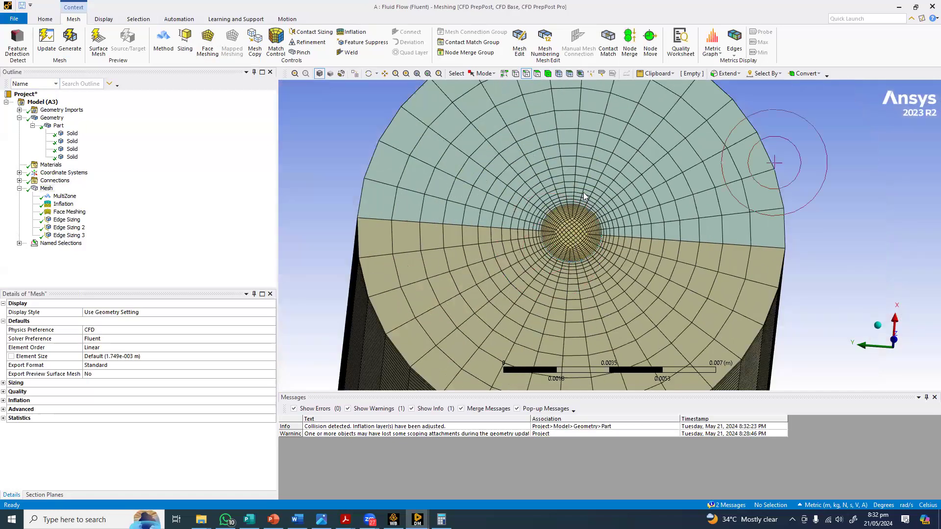
pyautogui.scroll(1, 592, 210)
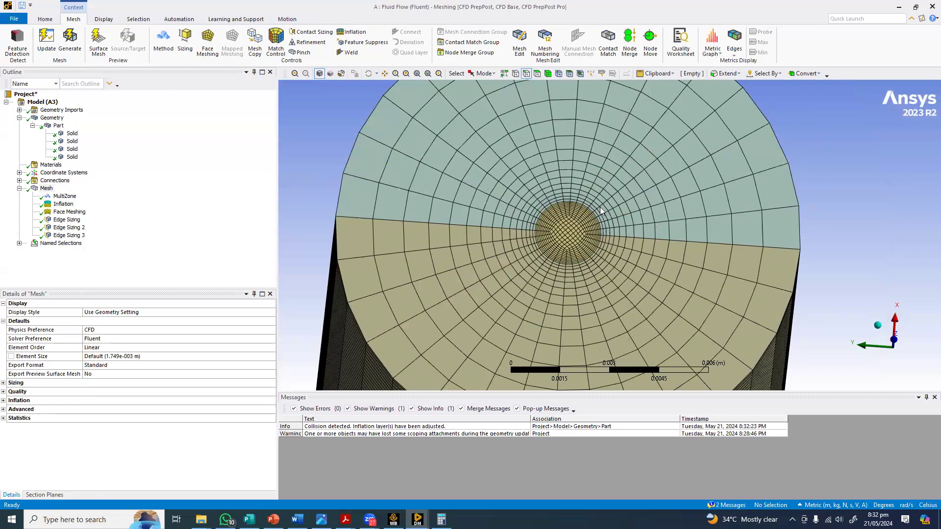
pyautogui.scroll(7, 601, 211)
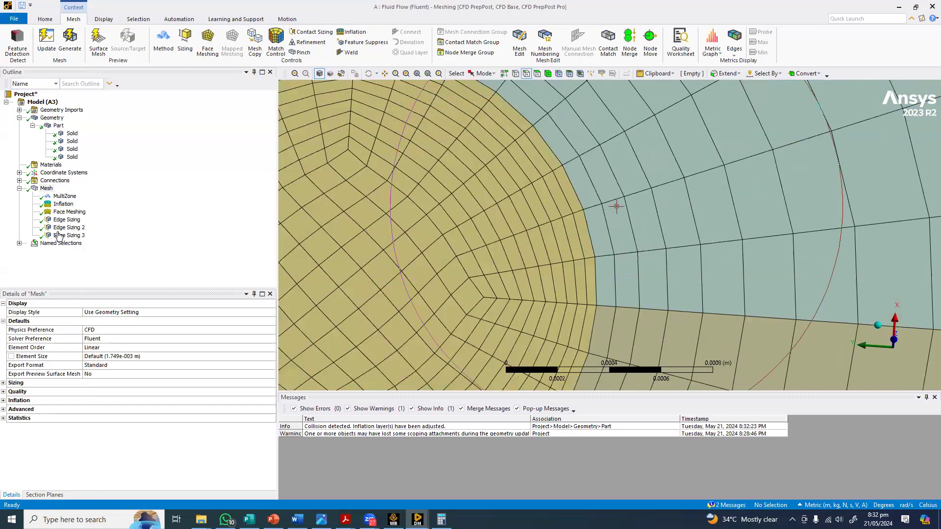
# Set the bias factor of the radial-edge sizing to 20 and regenerate the mesh
pyautogui.click(58, 236)
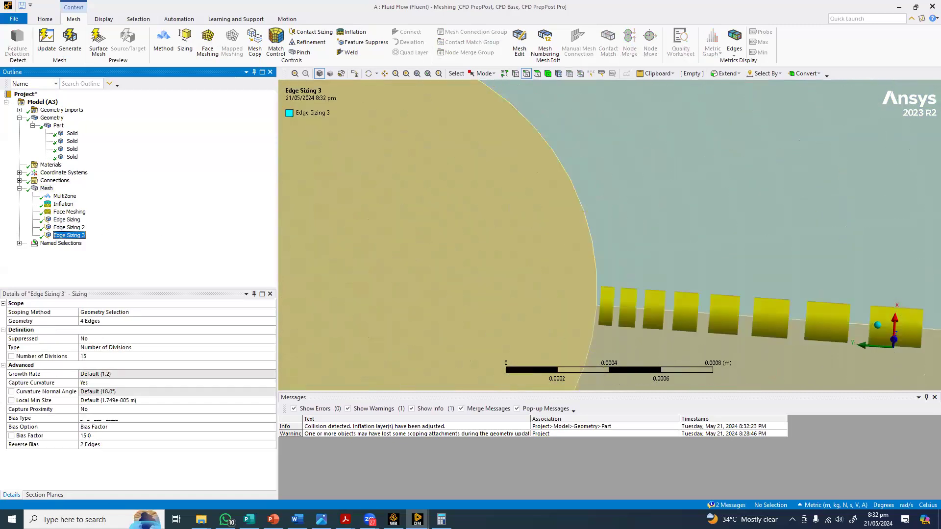
pyautogui.click(123, 435)
pyautogui.write('20')
pyautogui.press('Return')
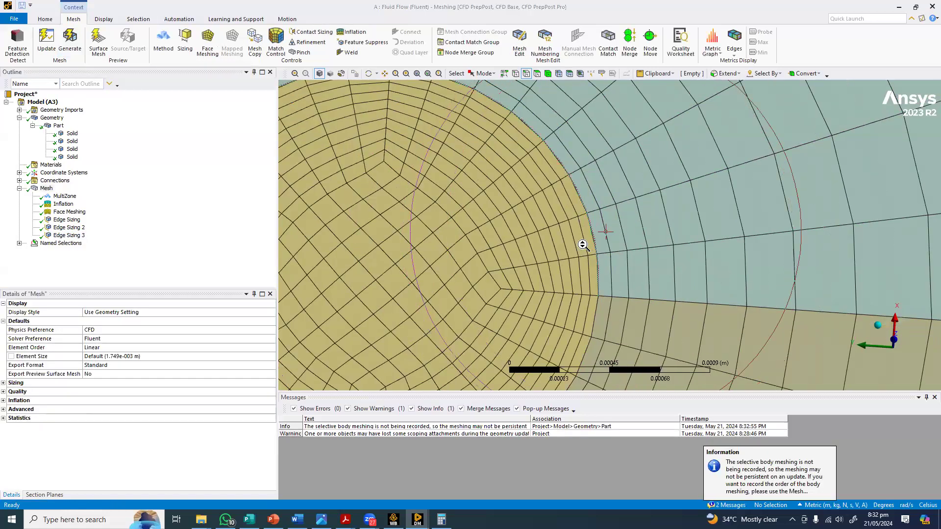
# Examine the regenerated mesh on the tank's top face and along its cylindrical side wall
pyautogui.scroll(-1, 567, 273)
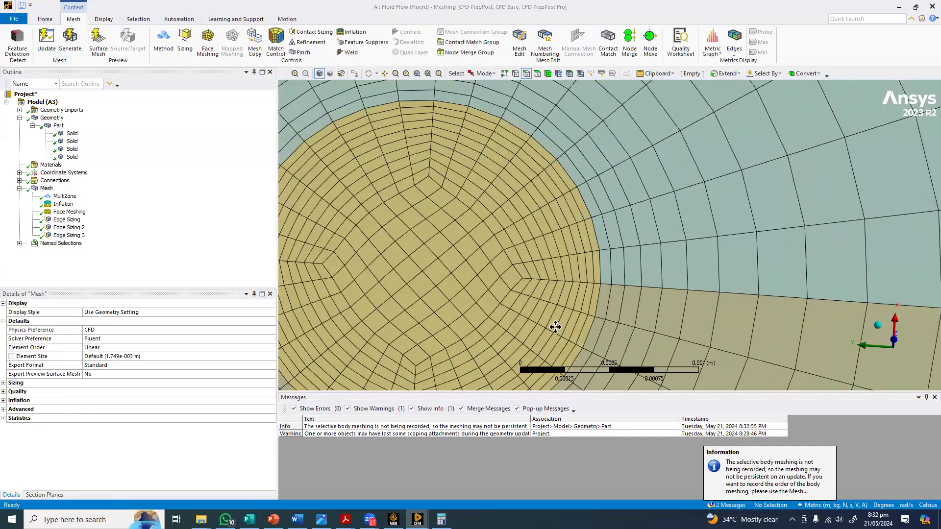
pyautogui.scroll(-3, 556, 327)
pyautogui.scroll(-2, 557, 142)
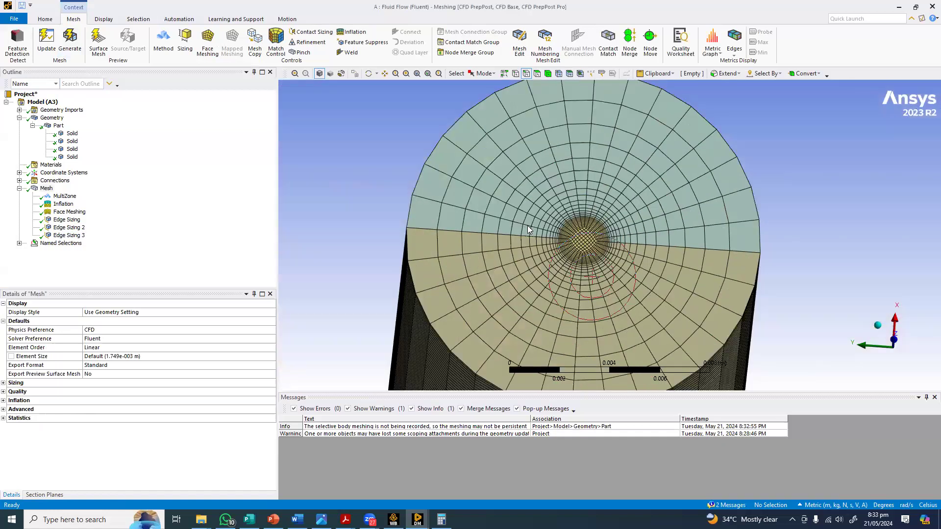
pyautogui.scroll(-1, 560, 242)
pyautogui.moveTo(559, 242); pyautogui.dragTo(194, 227, button='middle')
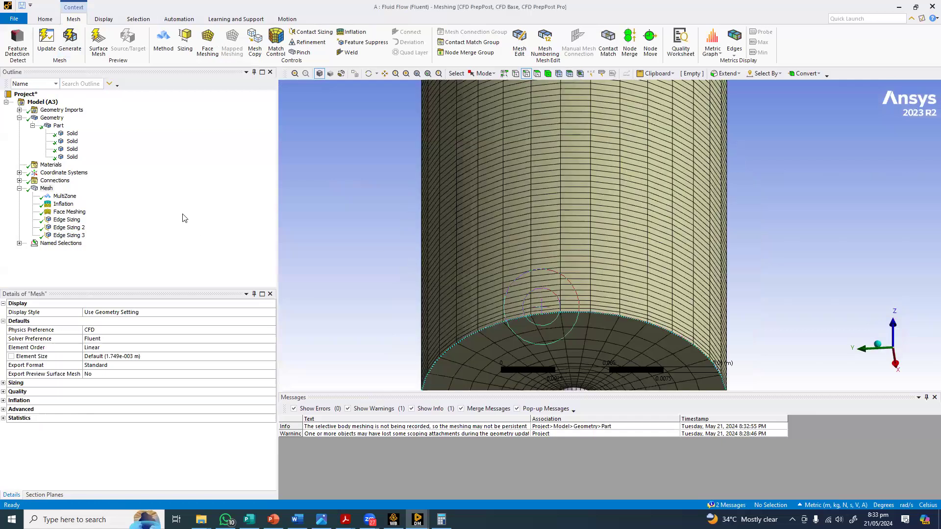
# Turn off curvature capture for the tank's vertical-edge sizing, Edge Sizing 2, and set its behavior to Hard
pyautogui.click(68, 227)
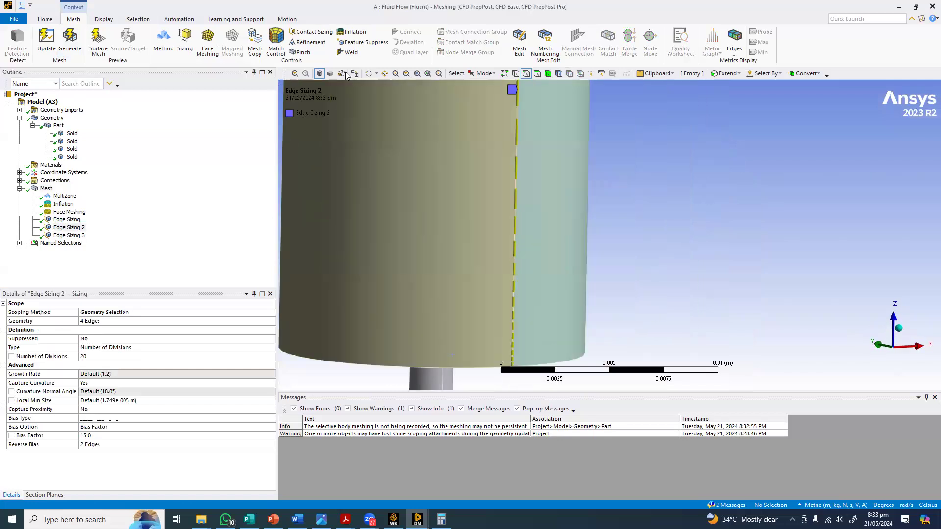
pyautogui.click(47, 190)
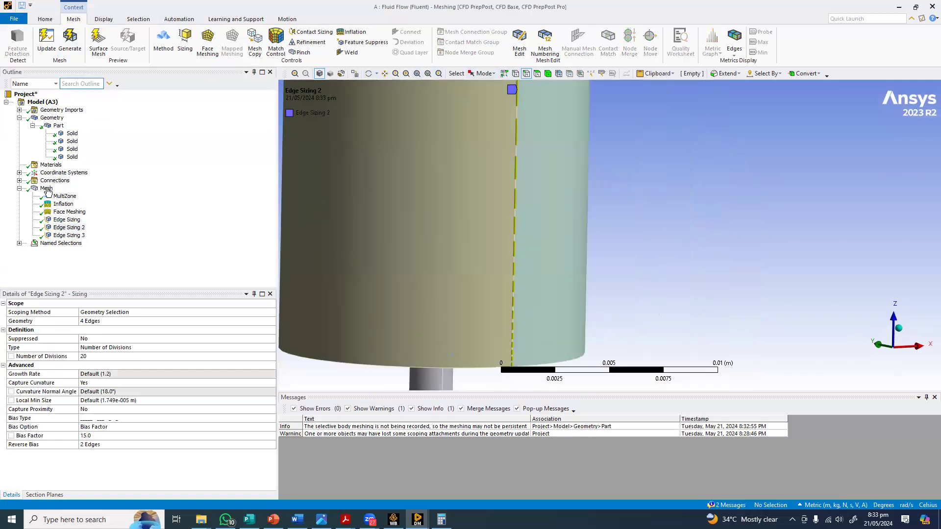
pyautogui.click(72, 235)
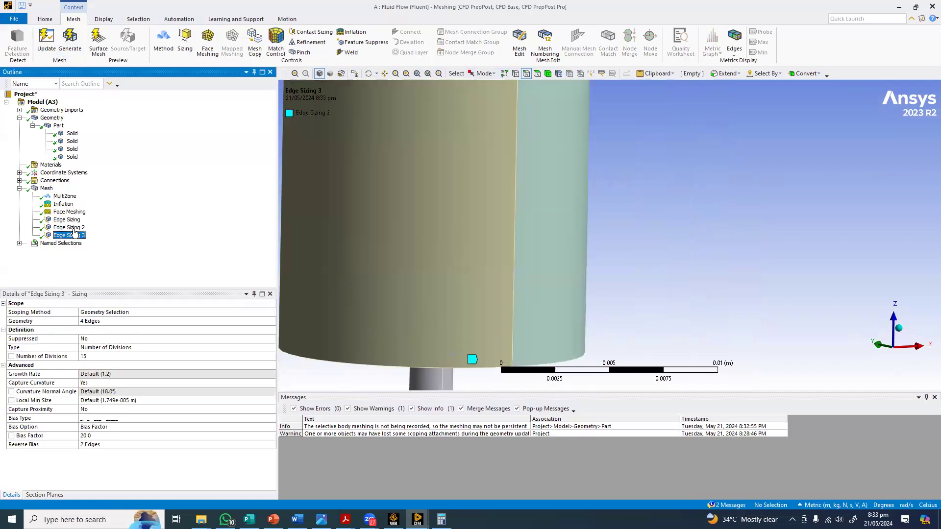
pyautogui.click(70, 228)
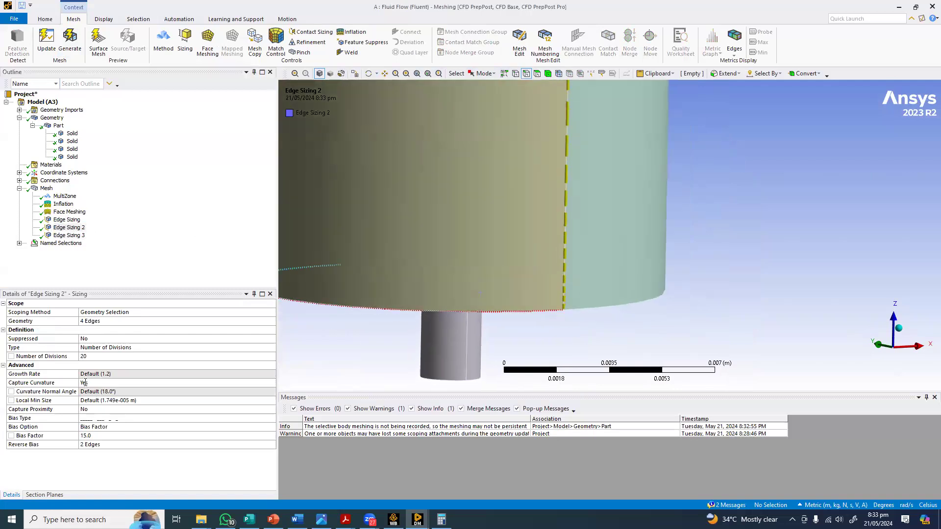
pyautogui.click(156, 384)
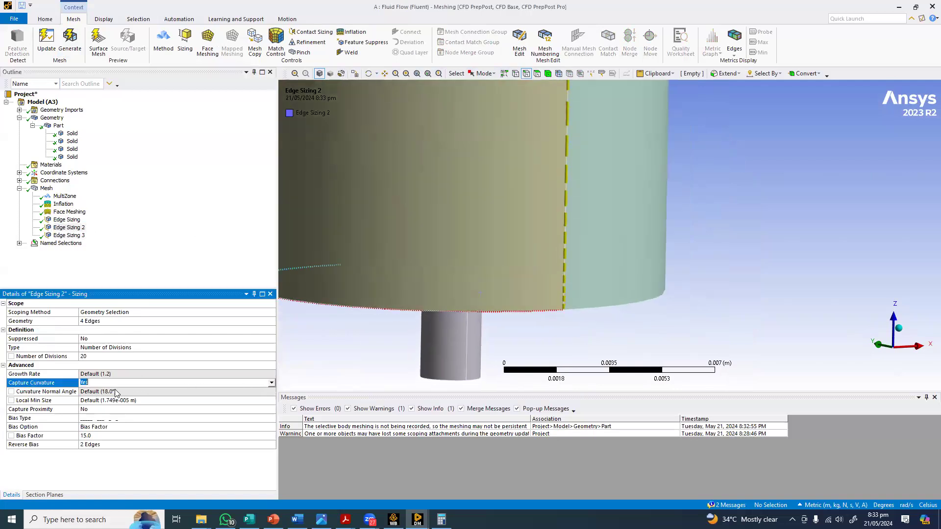
pyautogui.click(85, 384)
pyautogui.click(84, 389)
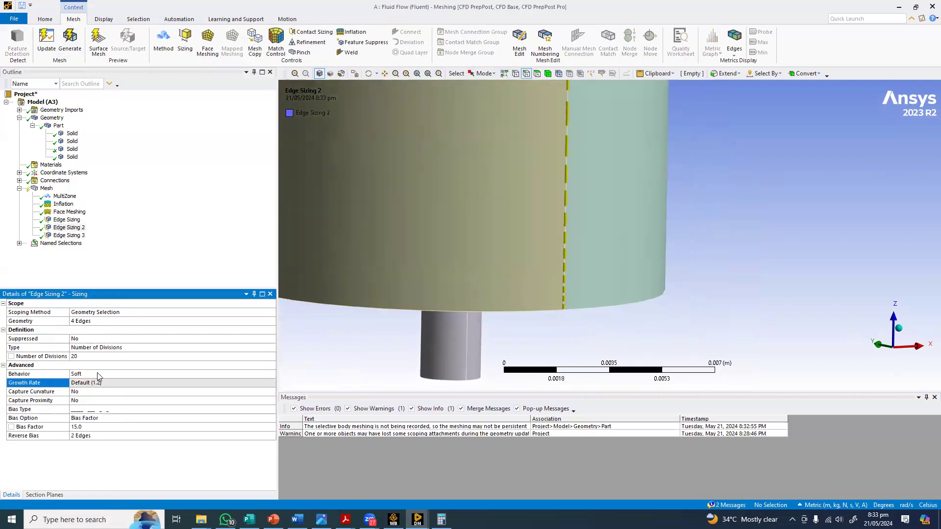
pyautogui.click(271, 375)
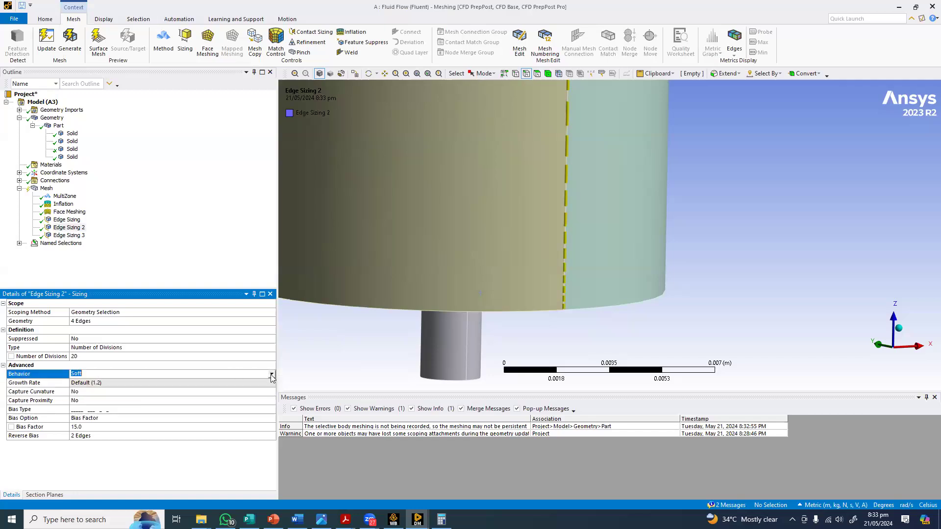
pyautogui.click(271, 375)
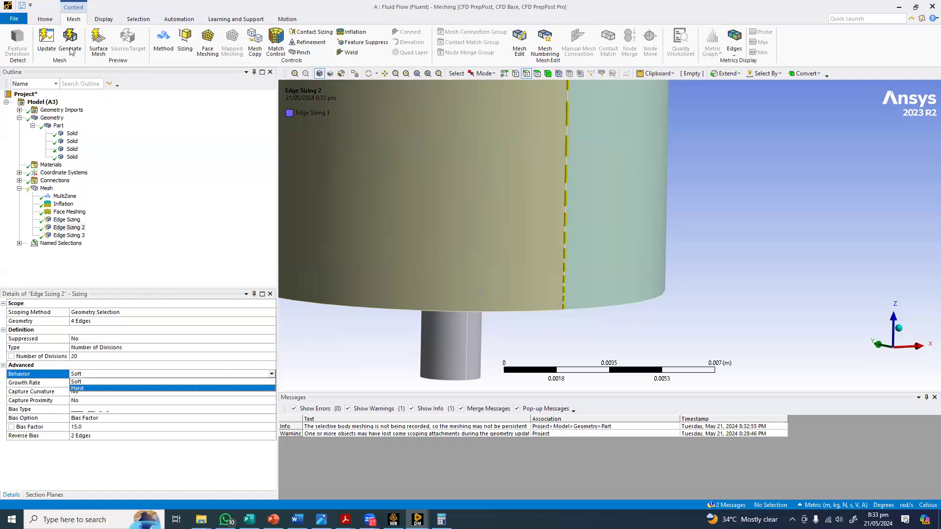
pyautogui.click(81, 388)
# Generate the mesh, clear all generated mesh data, and generate the mesh again
pyautogui.click(69, 49)
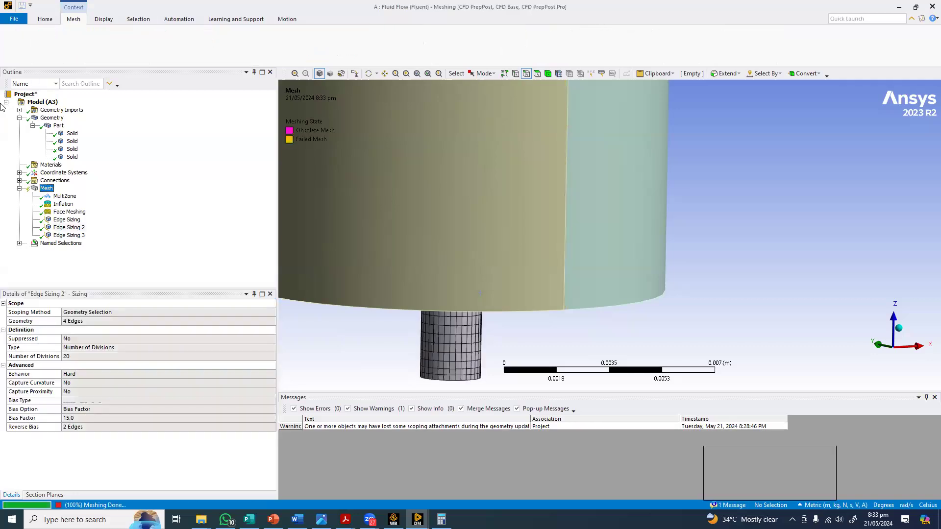
pyautogui.rightClick(51, 189)
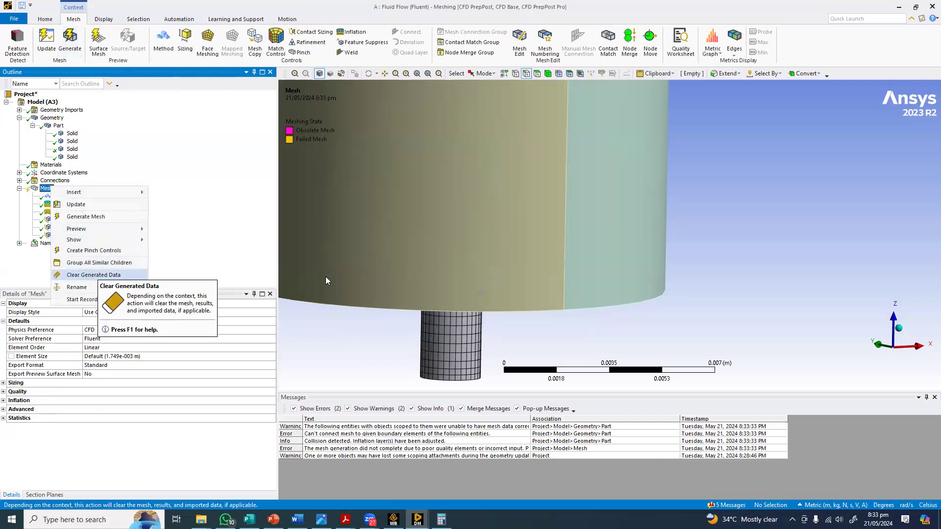
pyautogui.press('Return')
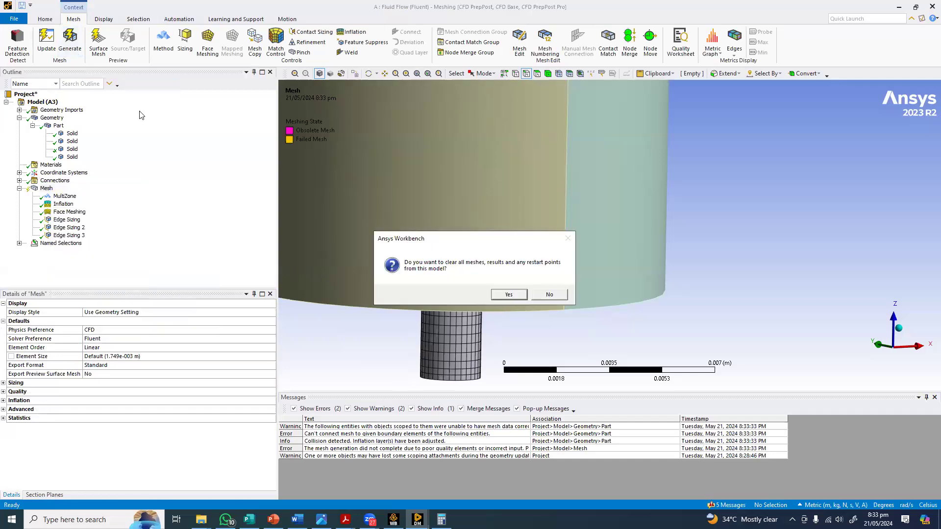
pyautogui.click(511, 296)
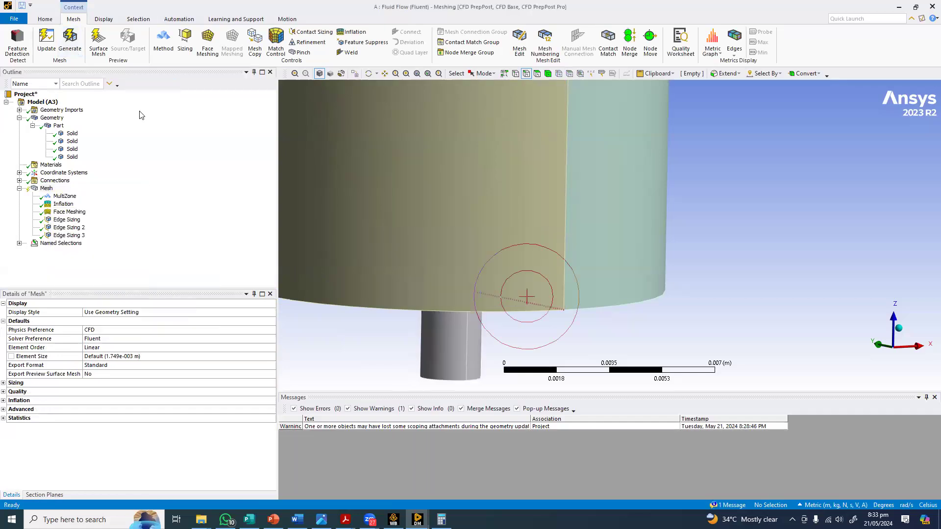
pyautogui.click(71, 41)
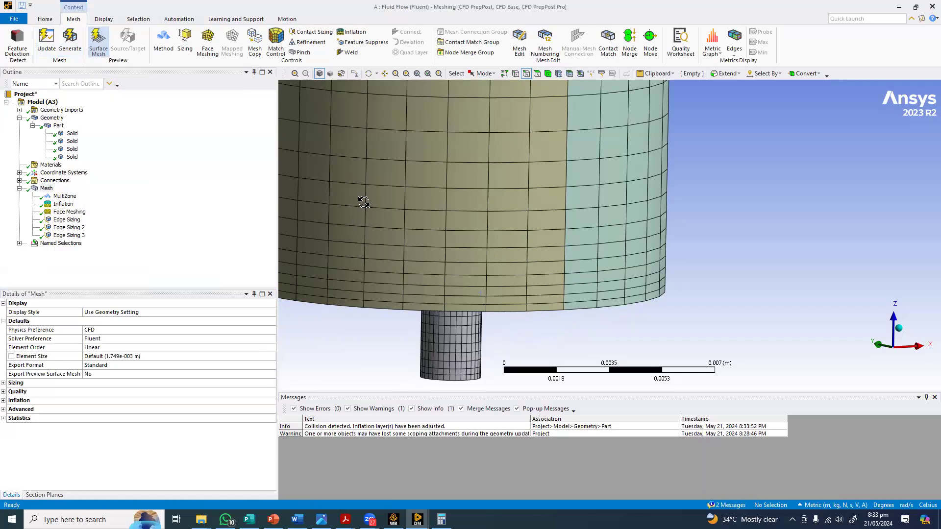
# Examine the new mesh on the tank's lower wall, its bottom face and the outlet pipe
pyautogui.scroll(-3, 408, 220)
pyautogui.moveTo(408, 219); pyautogui.dragTo(378, 201, button='middle')
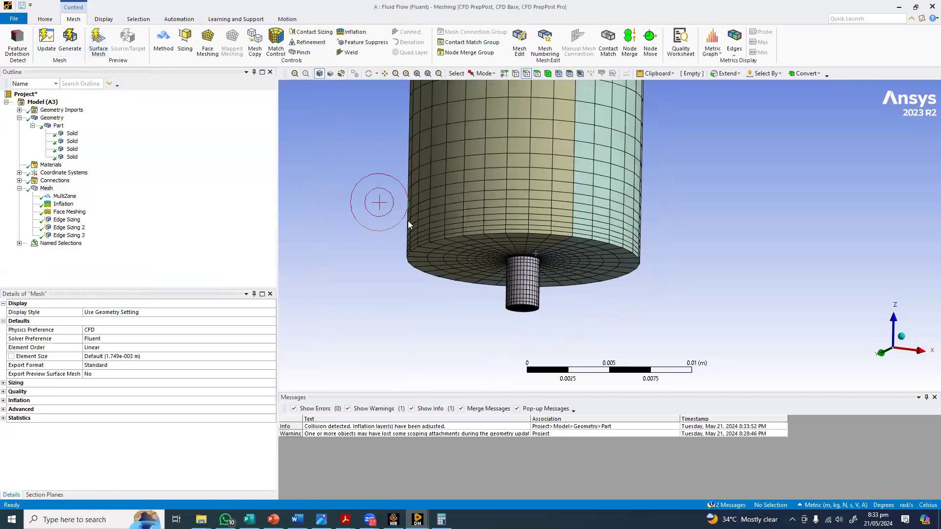
pyautogui.scroll(4, 492, 163)
pyautogui.scroll(3, 486, 143)
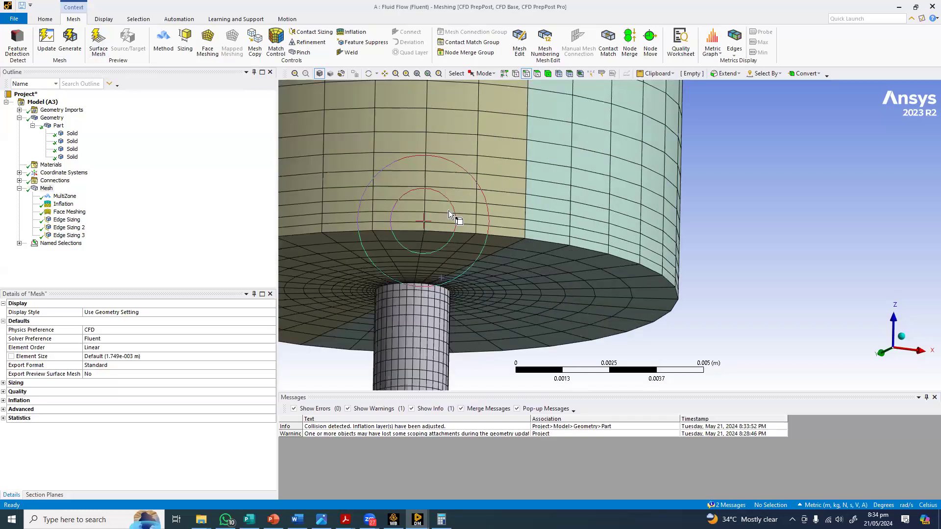
pyautogui.scroll(2, 449, 216)
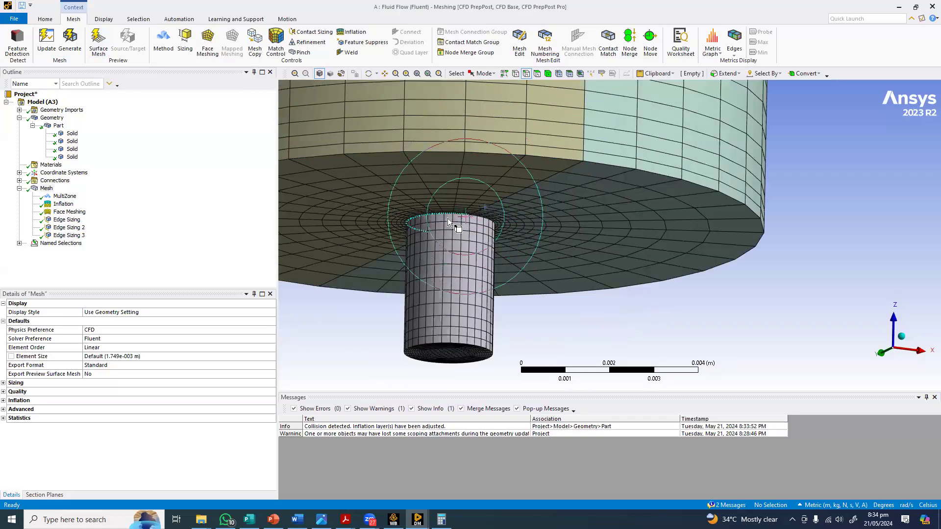
pyautogui.moveTo(443, 213); pyautogui.dragTo(425, 193, button='middle')
pyautogui.scroll(2, 433, 179)
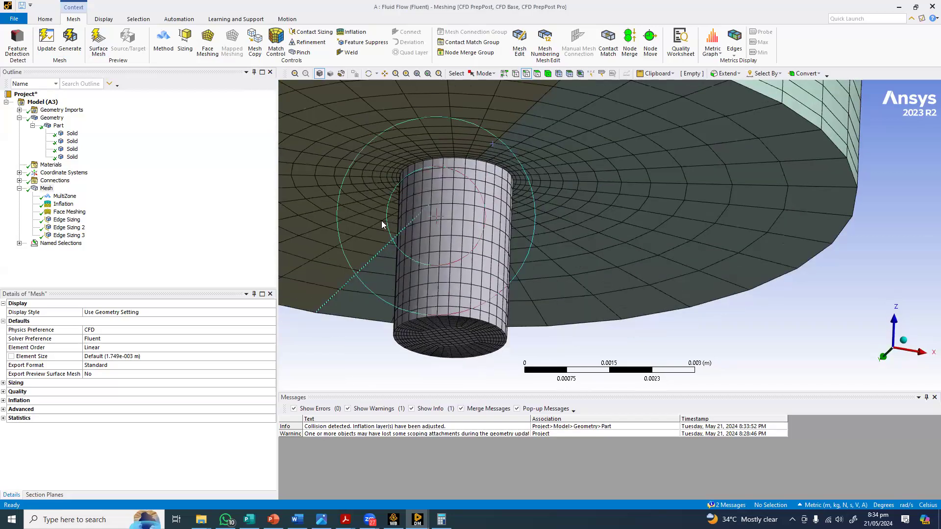
pyautogui.moveTo(383, 224); pyautogui.dragTo(396, 198, button='middle')
pyautogui.scroll(-5, 478, 310)
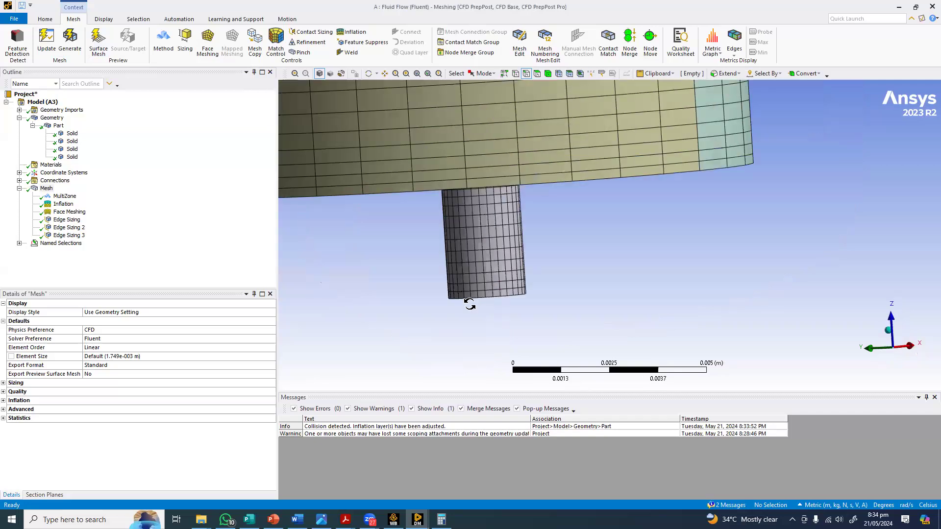
# Inspect the cells on the tank's top face and their transition into the central pipe core
pyautogui.moveTo(455, 216); pyautogui.dragTo(412, 230, button='middle')
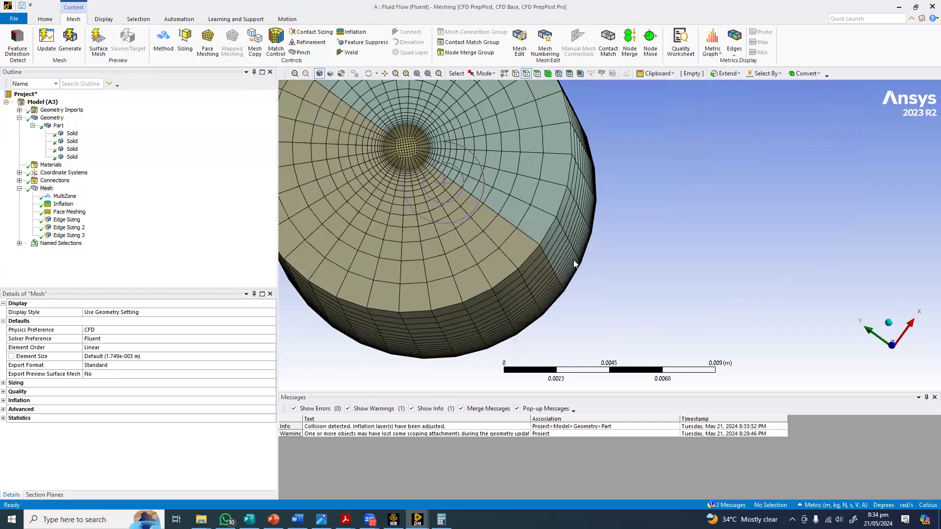
pyautogui.scroll(1, 573, 259)
pyautogui.scroll(4, 437, 242)
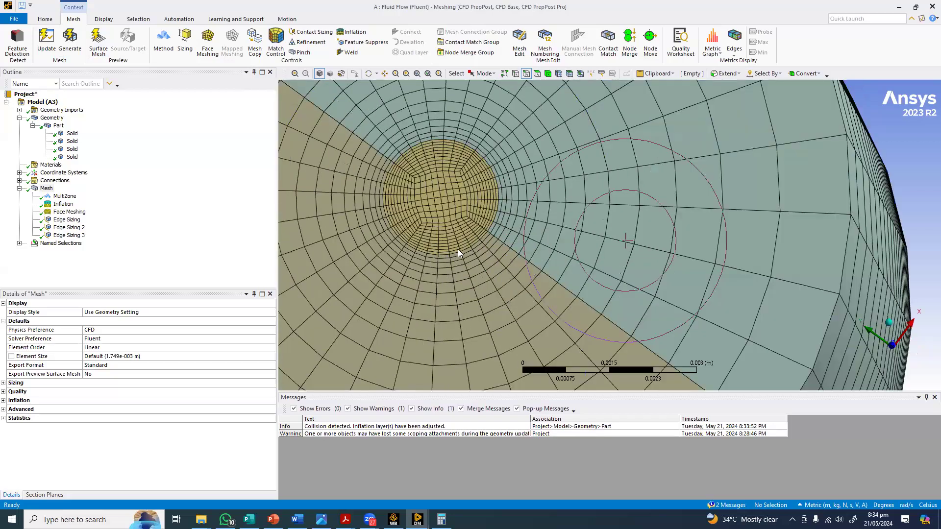
pyautogui.scroll(1, 454, 286)
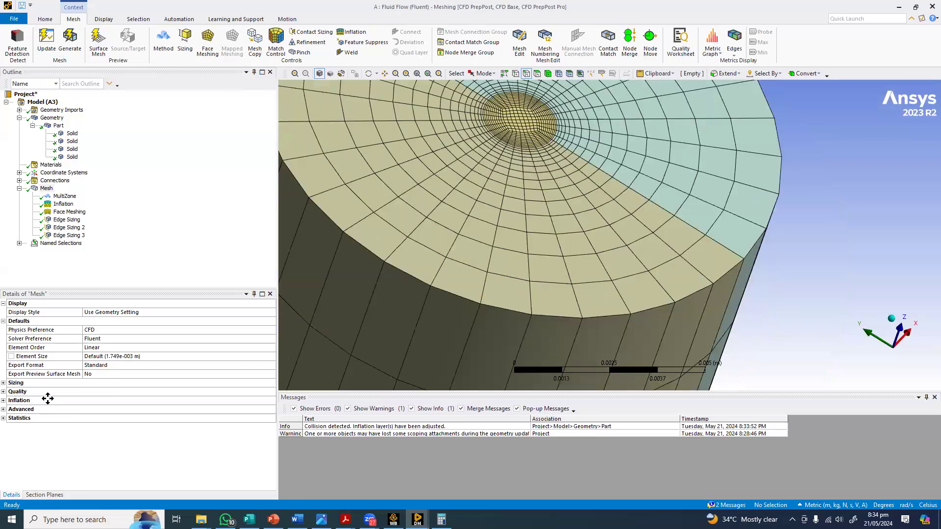
# Check the mesh's node and element statistics and evaluate its quality with the Orthogonal Quality metric
pyautogui.click(6, 382)
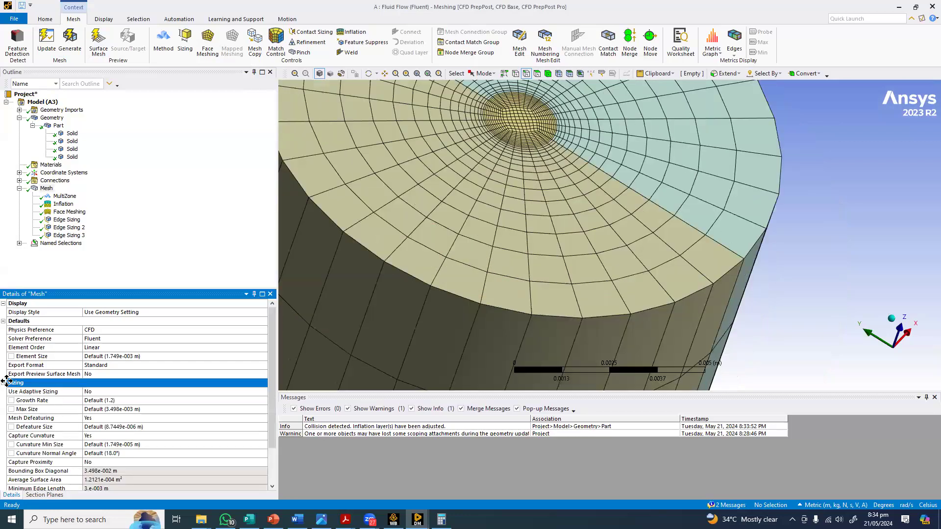
pyautogui.click(5, 419)
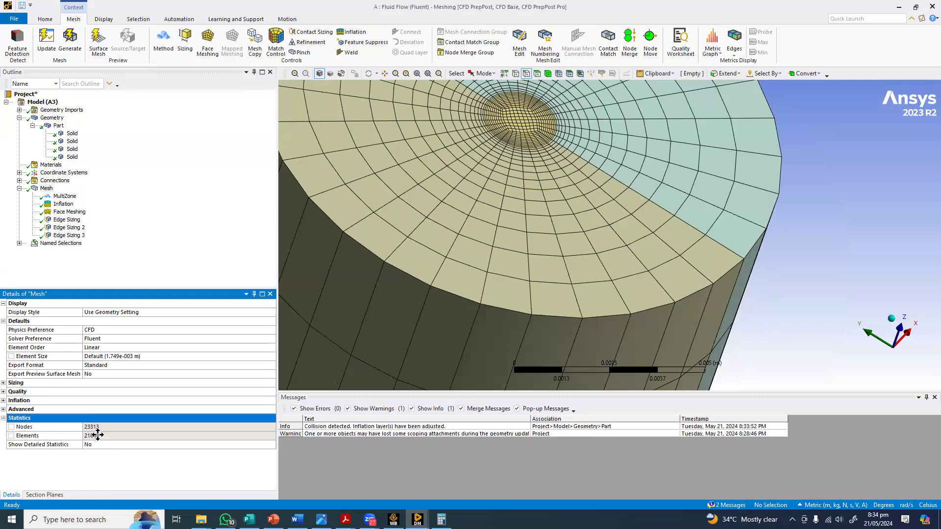
pyautogui.click(4, 391)
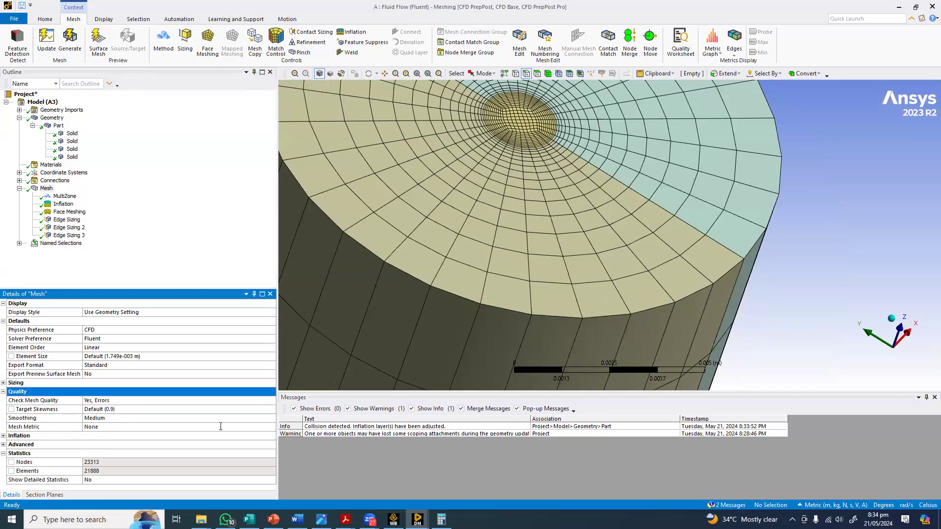
pyautogui.click(161, 427)
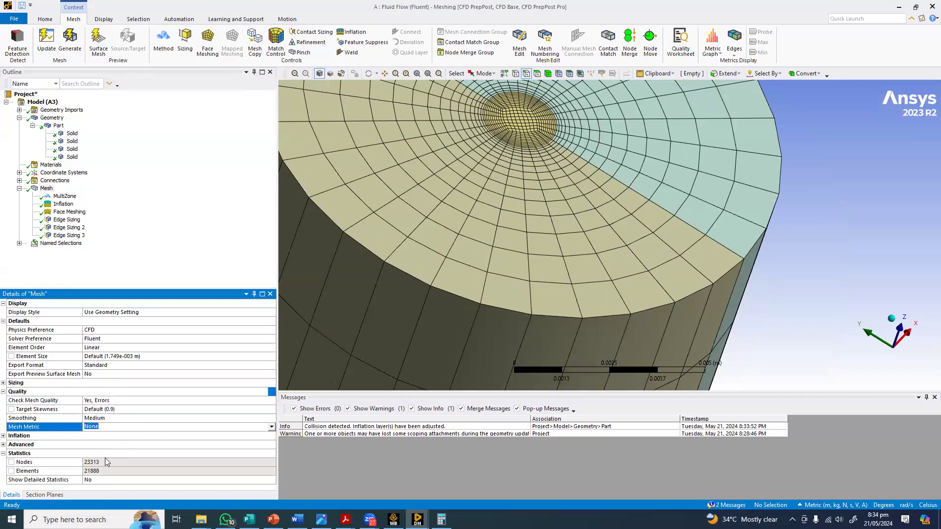
pyautogui.click(108, 460)
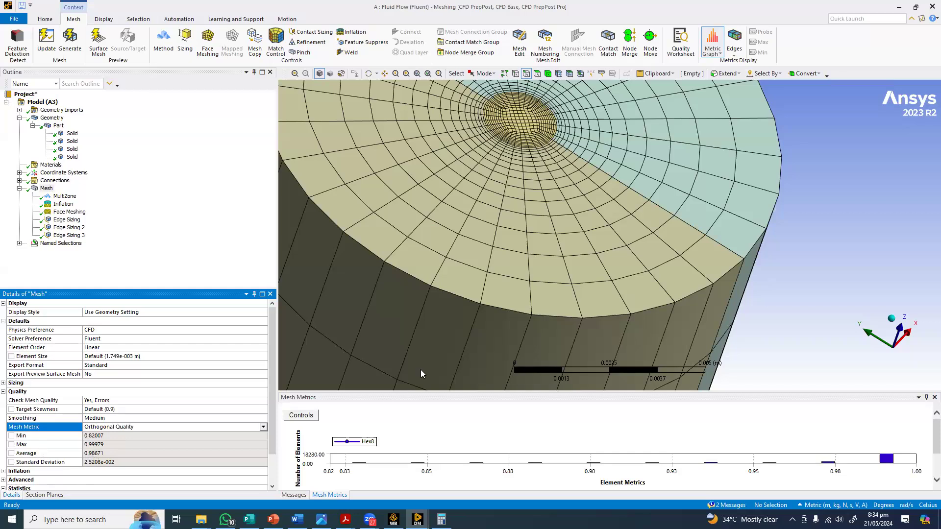
# Check the overall tank mesh and update it for transfer to Fluent
pyautogui.scroll(2, 517, 248)
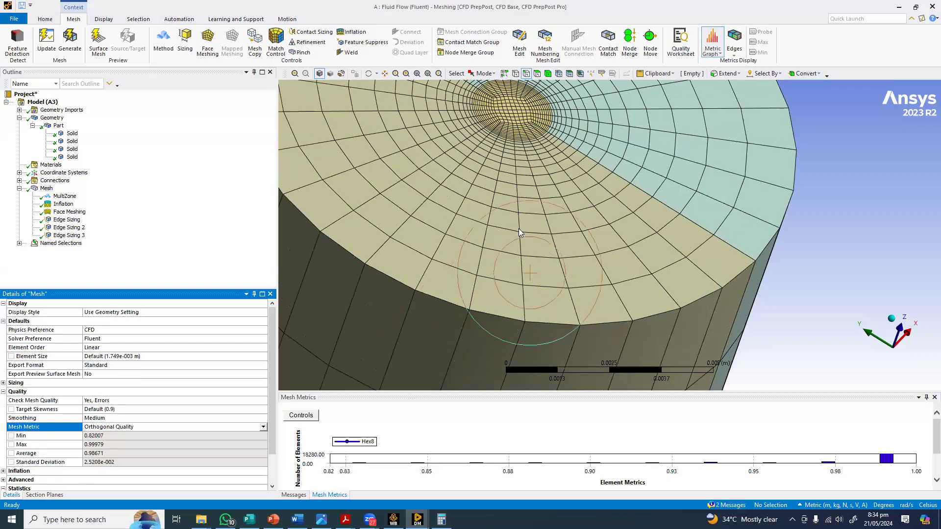
pyautogui.scroll(-3, 524, 245)
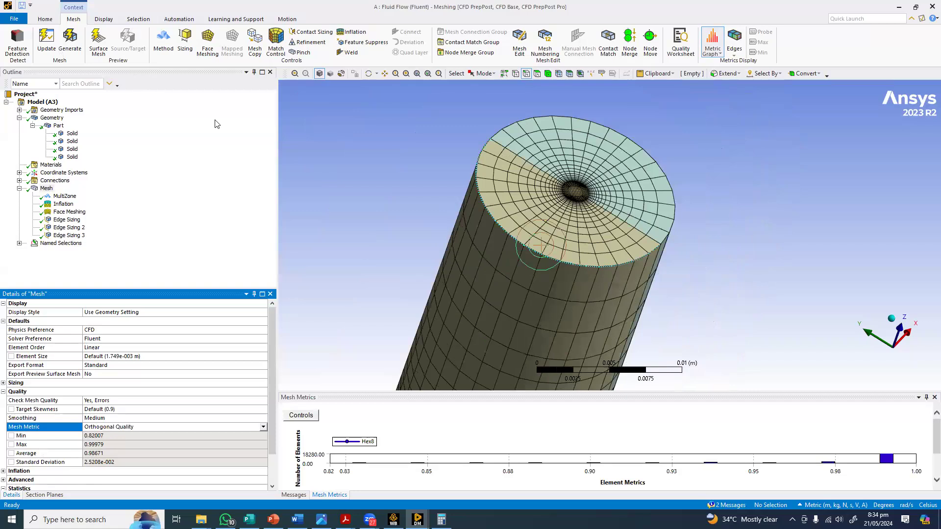
pyautogui.moveTo(556, 263); pyautogui.dragTo(452, 185, button='middle')
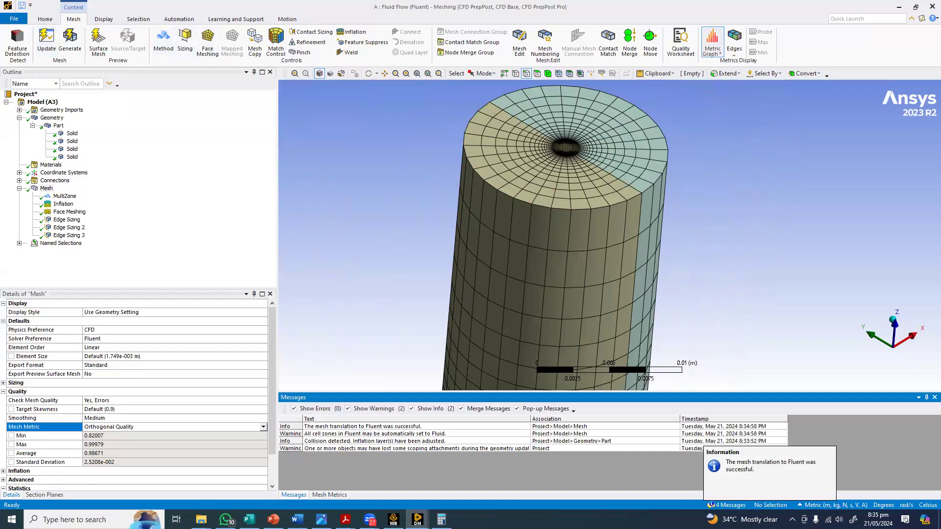
# Switch to Workbench and open the Fluid Flow system's Setup, loading the changed upstream mesh
pyautogui.click(393, 519)
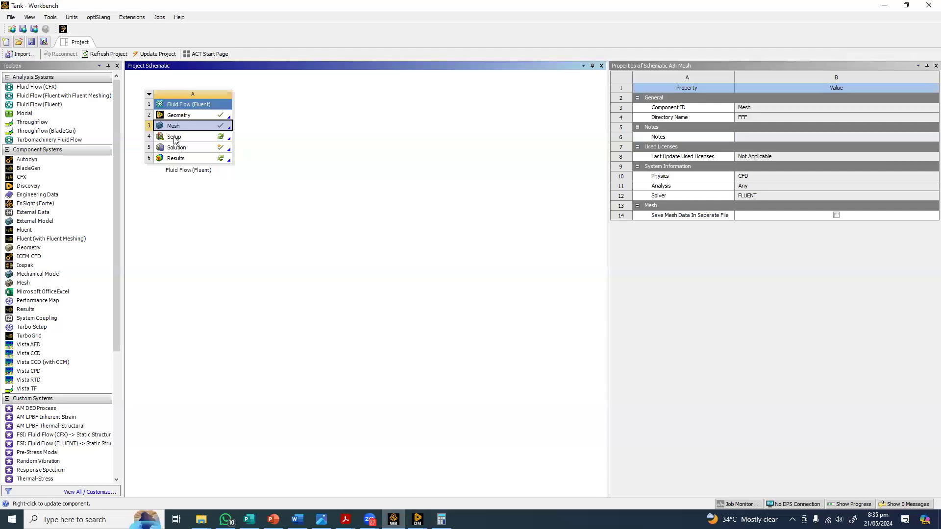
pyautogui.doubleClick(174, 137)
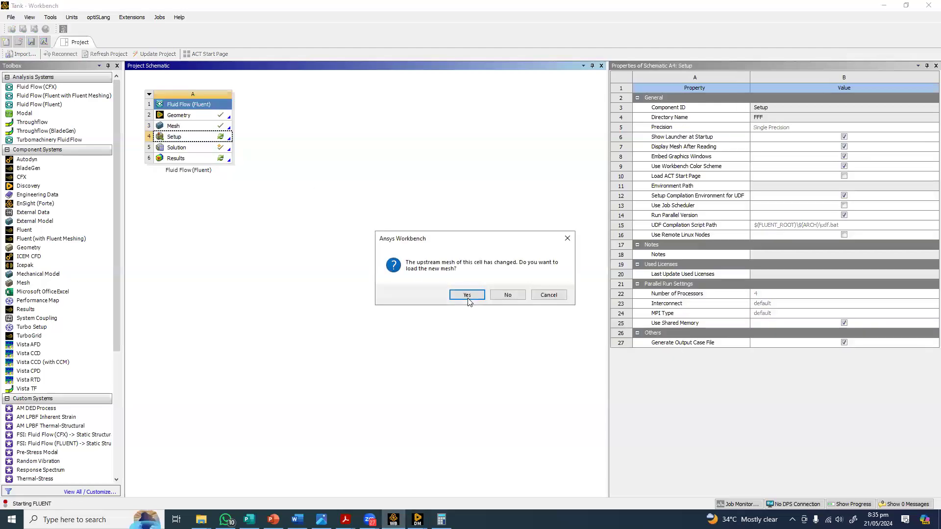
pyautogui.click(467, 295)
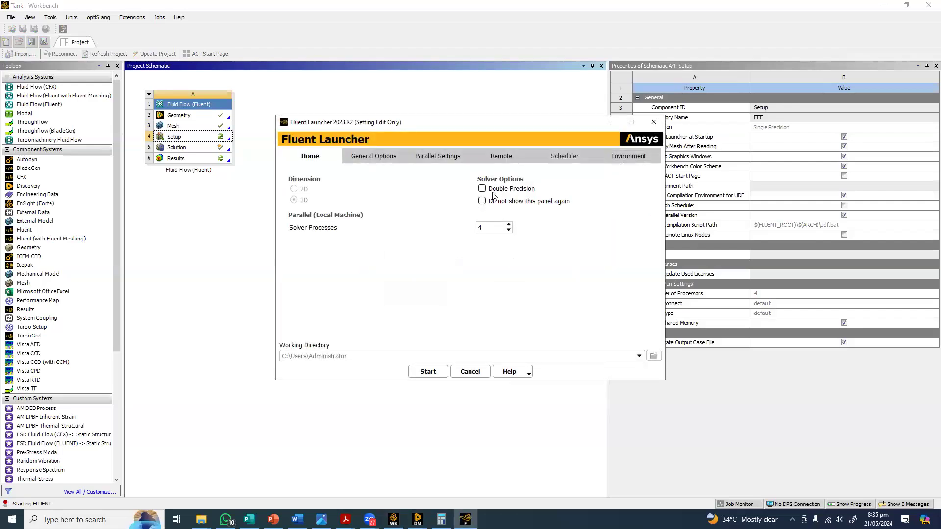
# Launch Fluent in double precision with 4 solver processes, maximize its window and acknowledge the incoming mesh notice
pyautogui.click(428, 373)
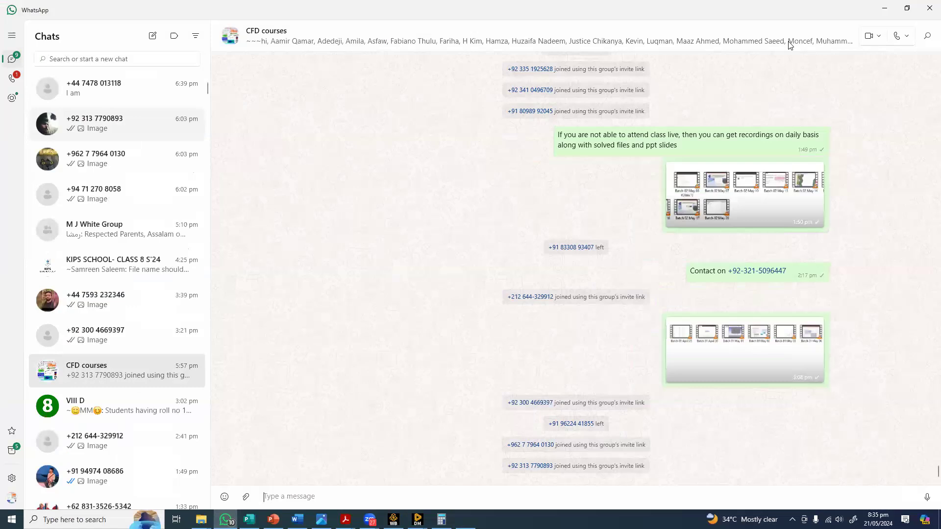
pyautogui.click(885, 10)
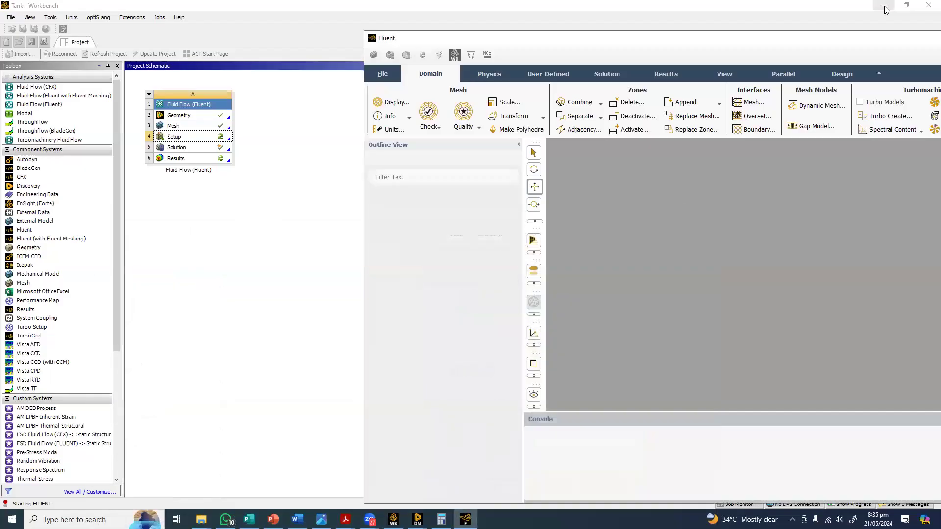
pyautogui.doubleClick(792, 41)
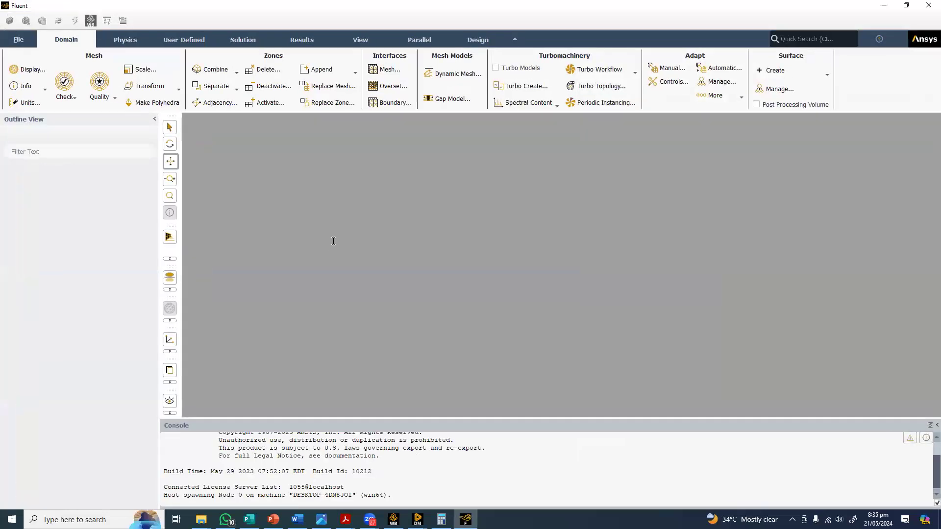
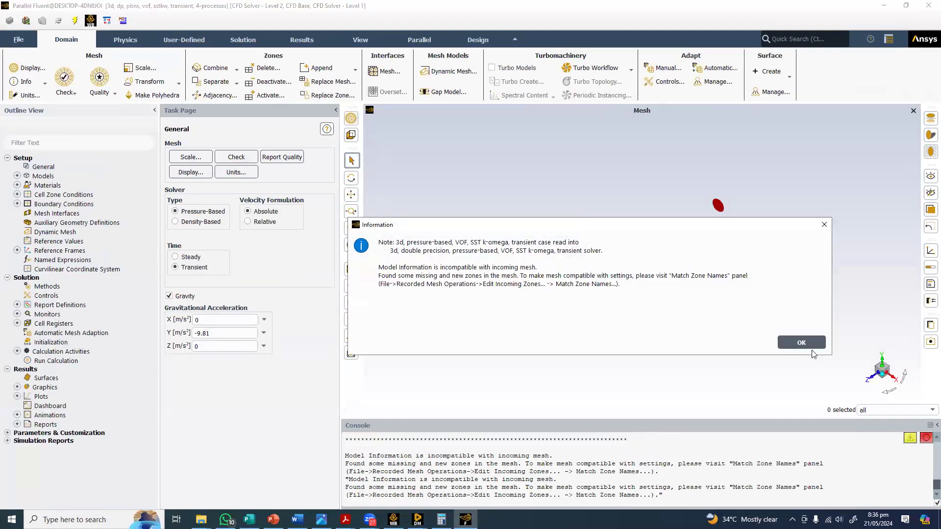
pyautogui.click(803, 343)
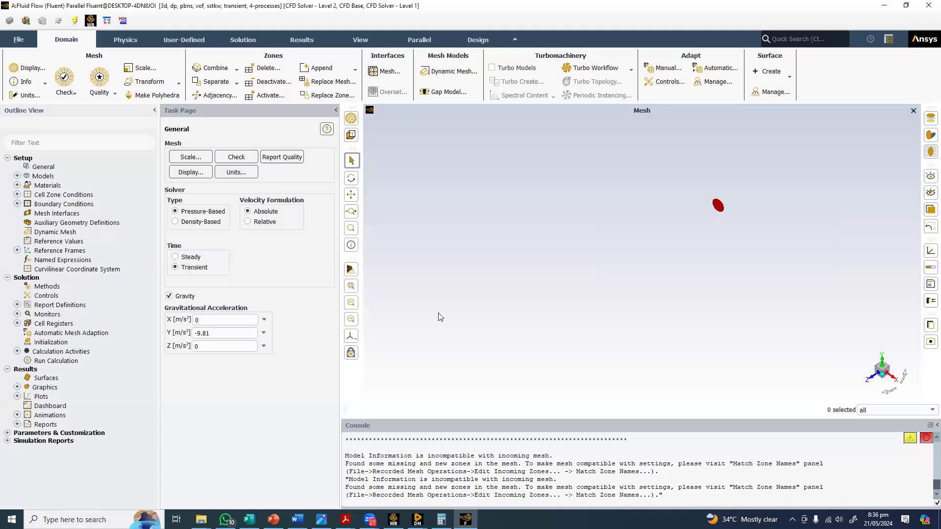
# In the recorded mesh operations' zone matching, pair geom-solid1 with part-solid, wall_small with wall_orifice, and bottom-geom-solid1 with bottom
pyautogui.click(18, 40)
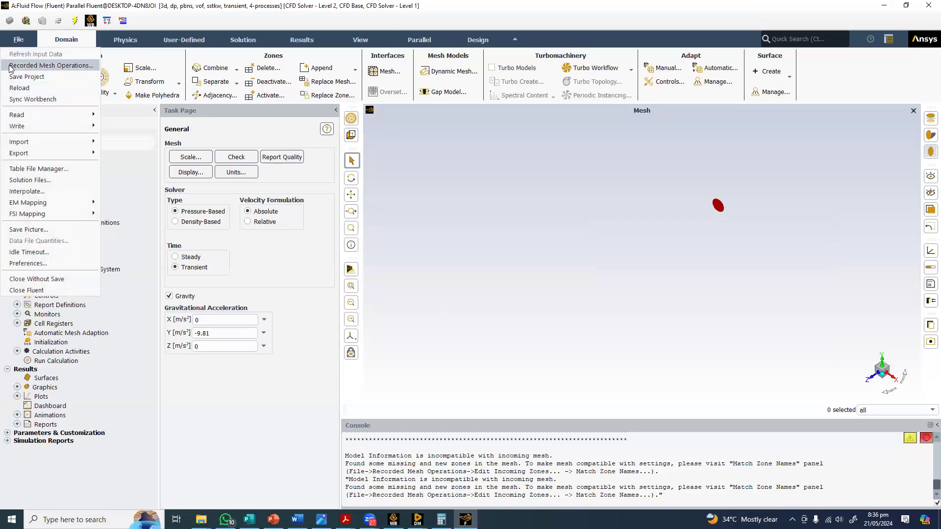
pyautogui.click(30, 65)
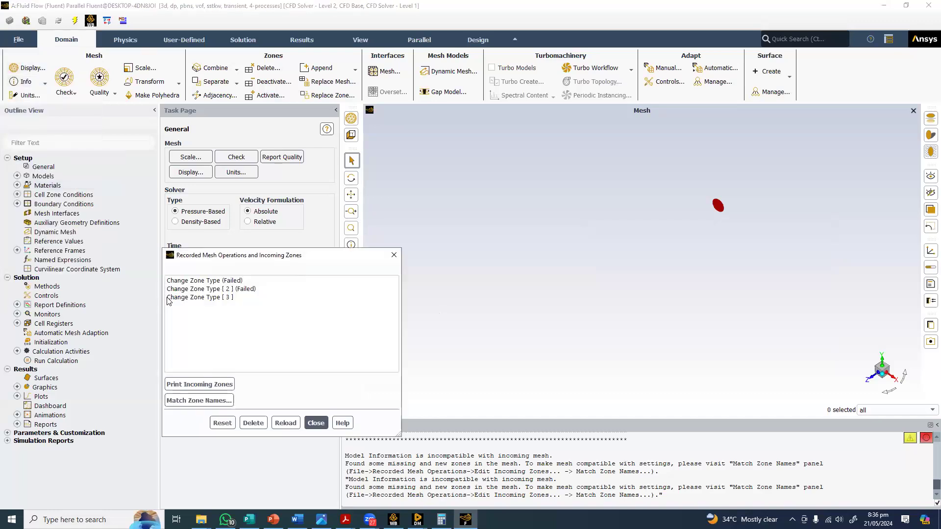
pyautogui.click(201, 280)
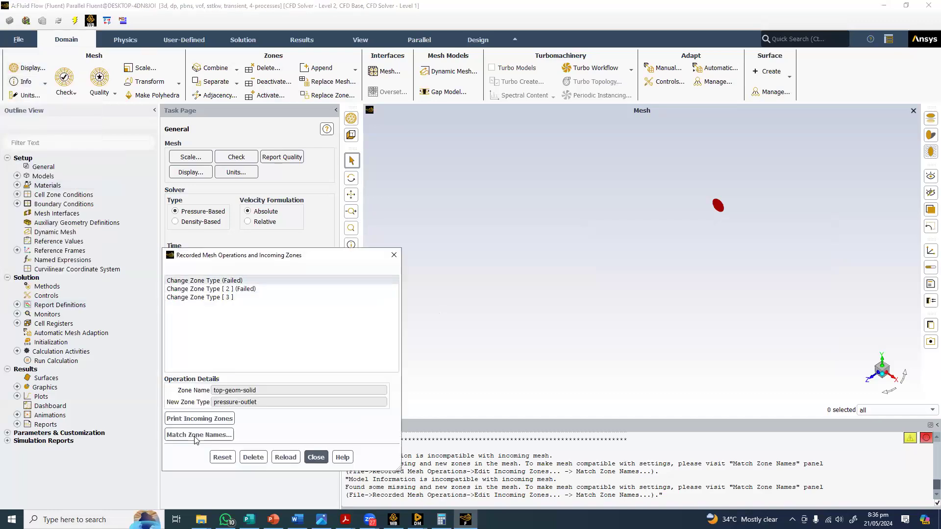
pyautogui.click(199, 434)
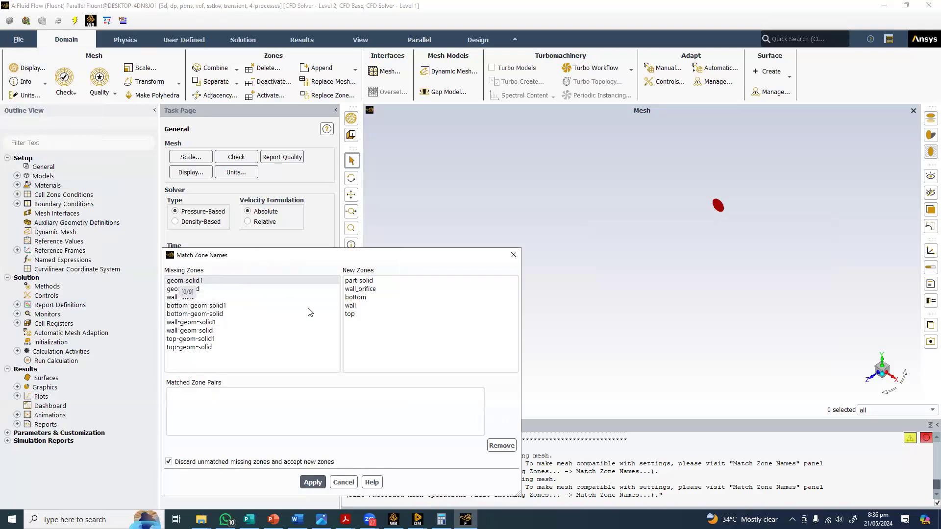
pyautogui.click(187, 281)
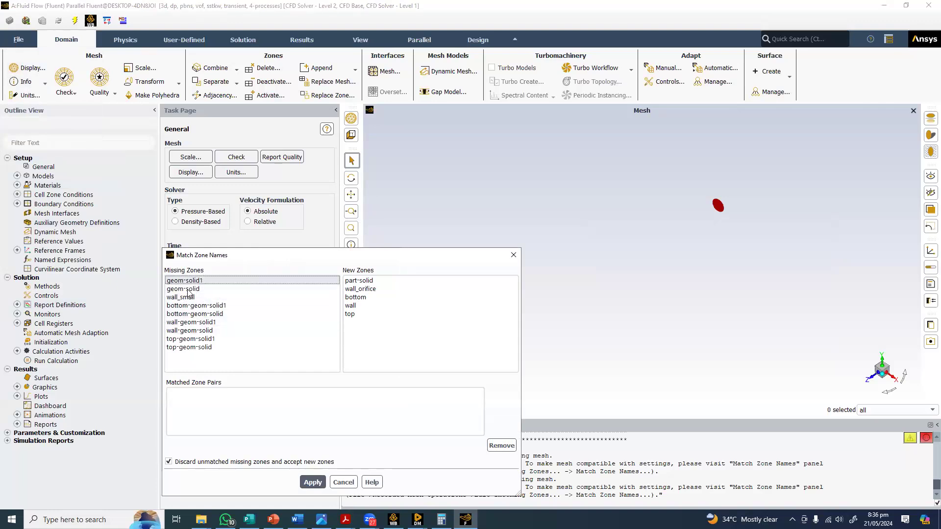
pyautogui.click(357, 281)
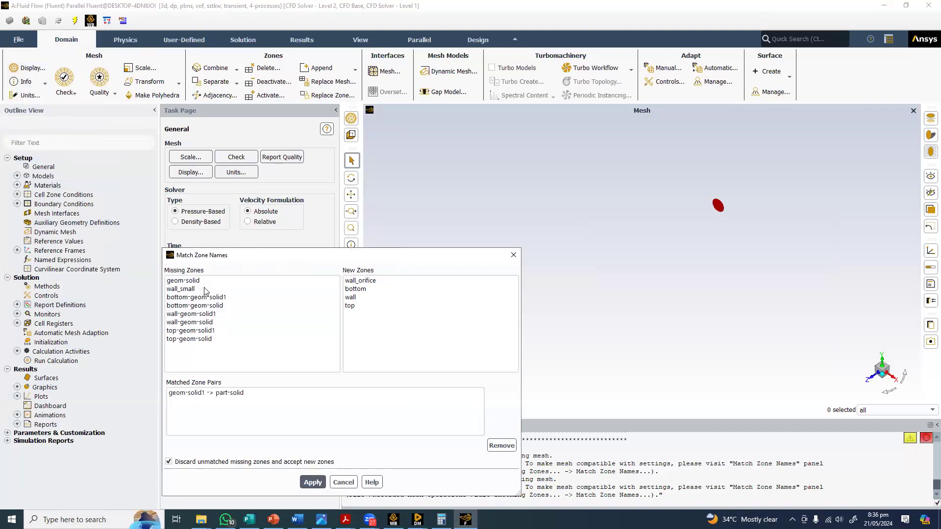
pyautogui.click(198, 281)
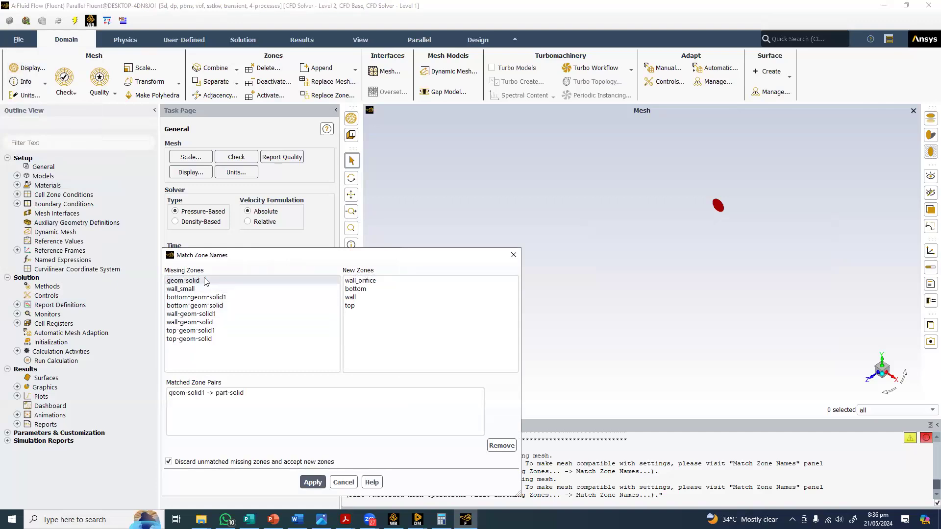
pyautogui.click(180, 289)
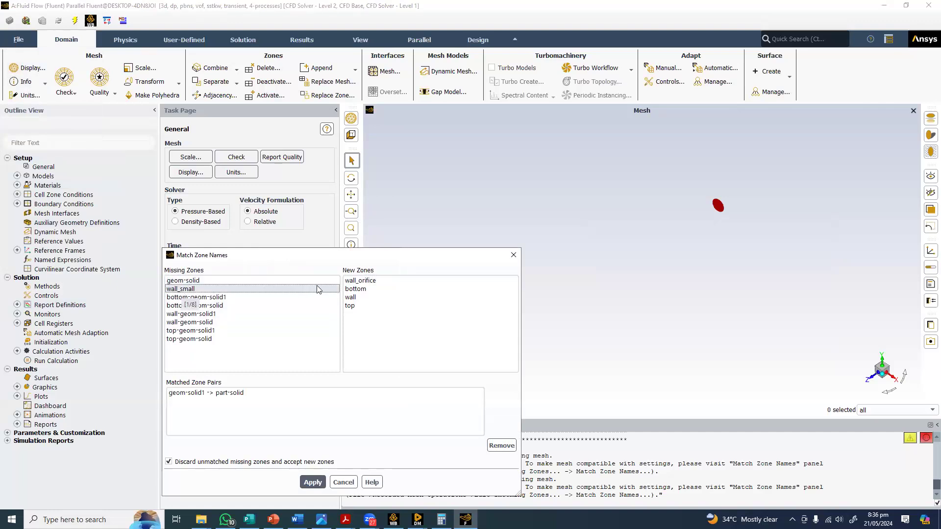
pyautogui.click(375, 281)
pyautogui.click(375, 281)
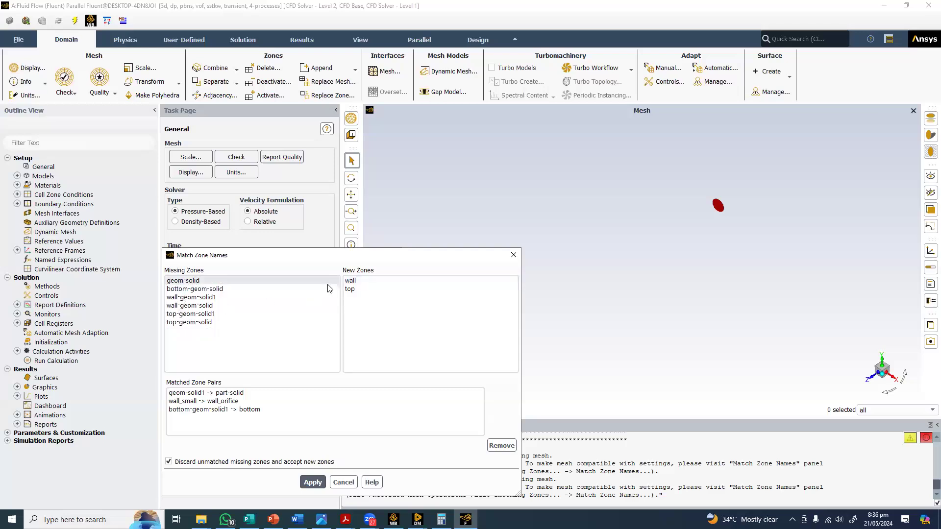
# Match wall-geom-solid with wall and top-geom-solid1 with top, then apply the pairs and reload the setup, discarding unmatched missing zones
pyautogui.click(186, 305)
pyautogui.click(375, 282)
pyautogui.click(188, 307)
pyautogui.click(309, 483)
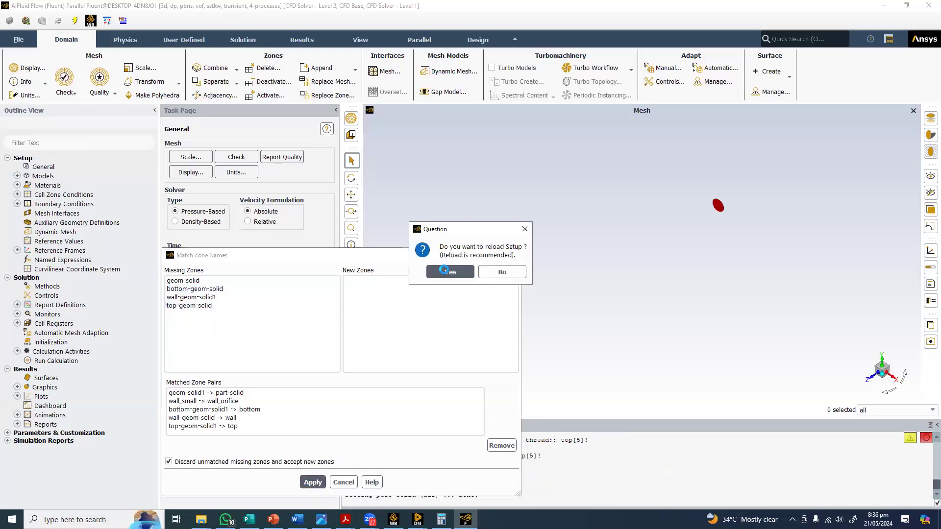
pyautogui.click(444, 271)
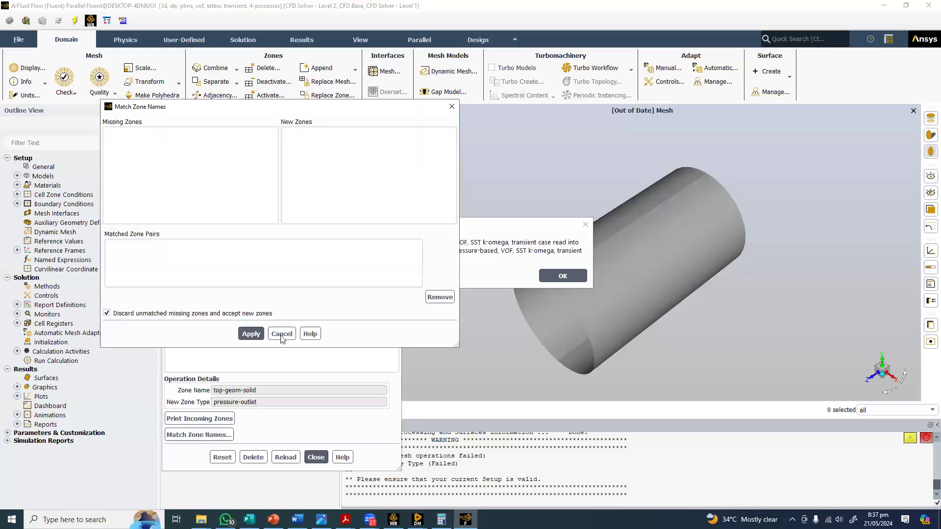
pyautogui.click(282, 334)
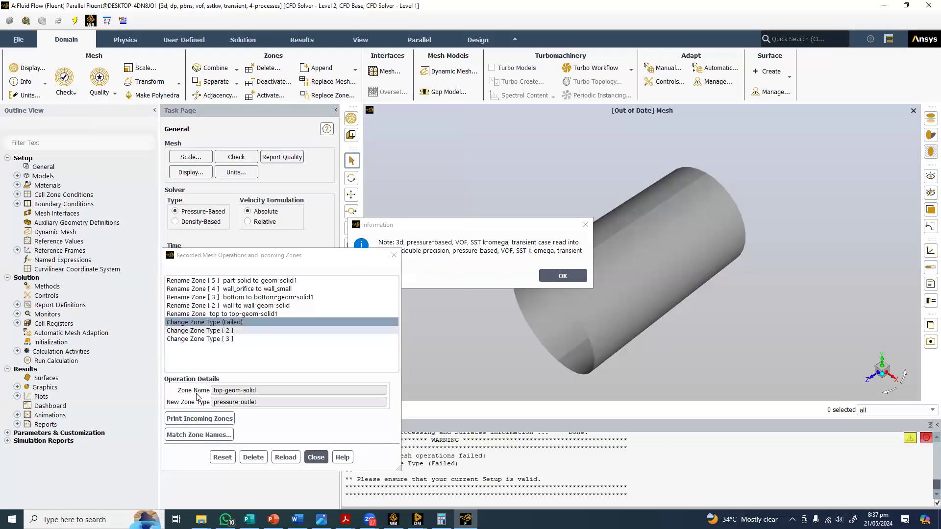
# Review the old and new zone names in the recorded zone-rename operations
pyautogui.press('Up')
pyautogui.press('Up')
pyautogui.press('Up')
pyautogui.press('Up')
pyautogui.press('Up')
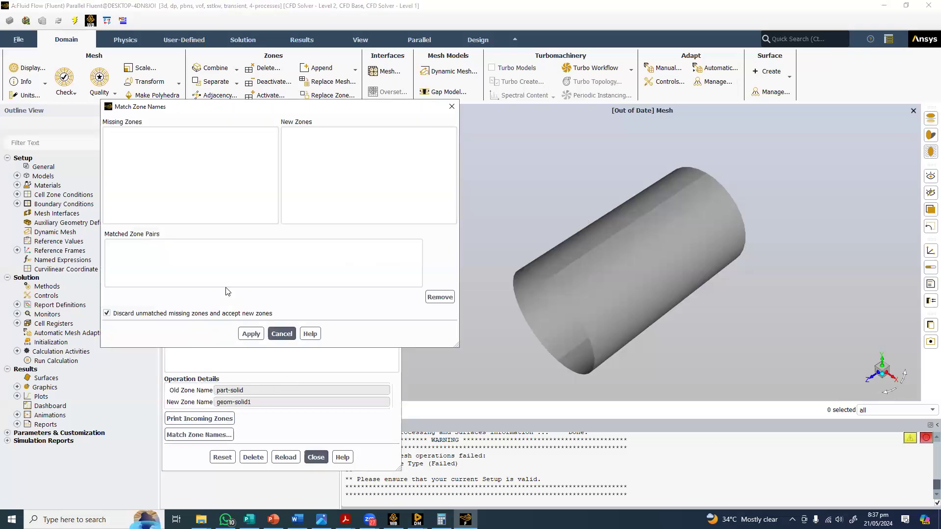
pyautogui.click(281, 333)
pyautogui.press('Down')
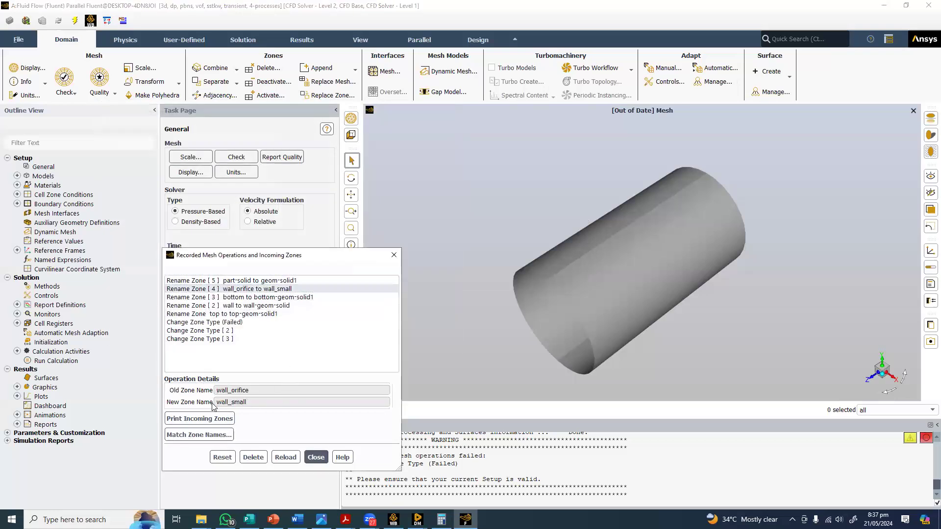
pyautogui.press('Up')
# Delete all recorded mesh operations, including the failed zone-type change, and reload the setup
pyautogui.click(253, 457)
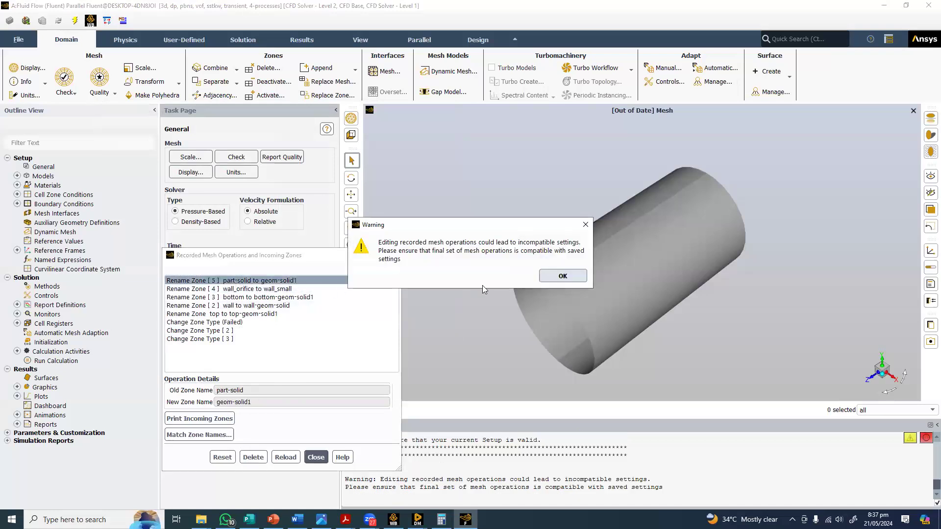
pyautogui.press('Return')
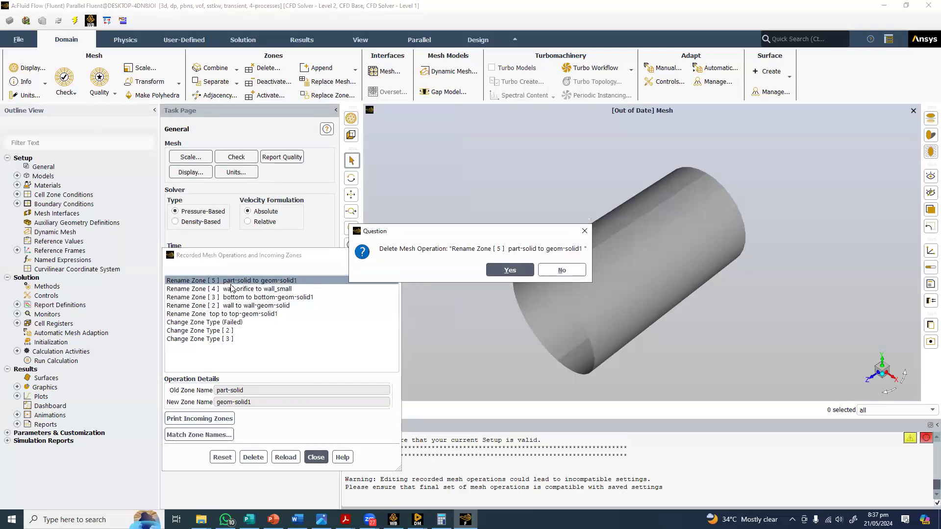
pyautogui.press('Return')
pyautogui.press('Down')
pyautogui.click(253, 456)
pyautogui.click(253, 457)
pyautogui.press('Return')
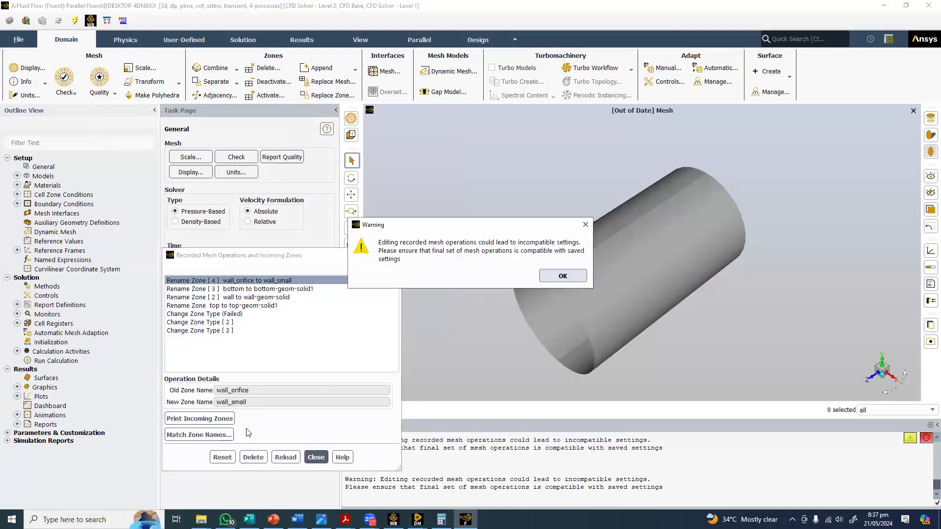
pyautogui.press('Return')
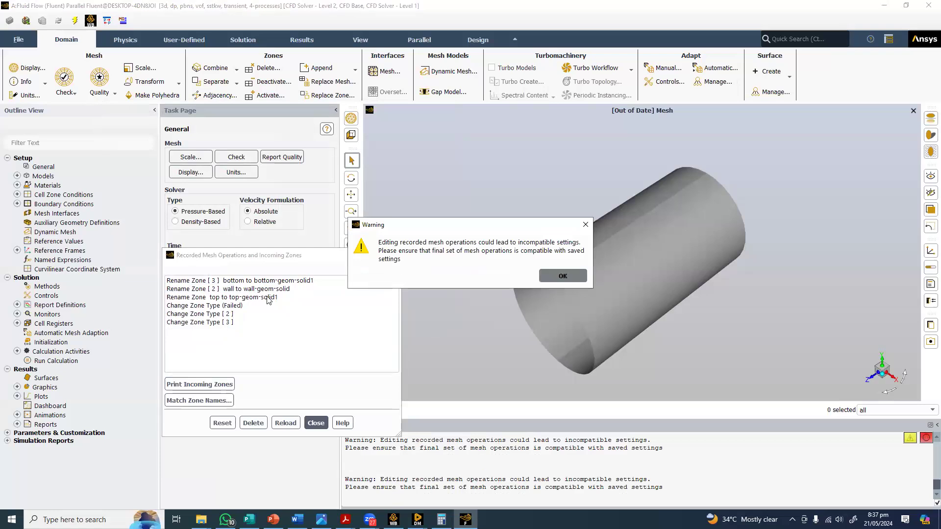
pyautogui.click(193, 403)
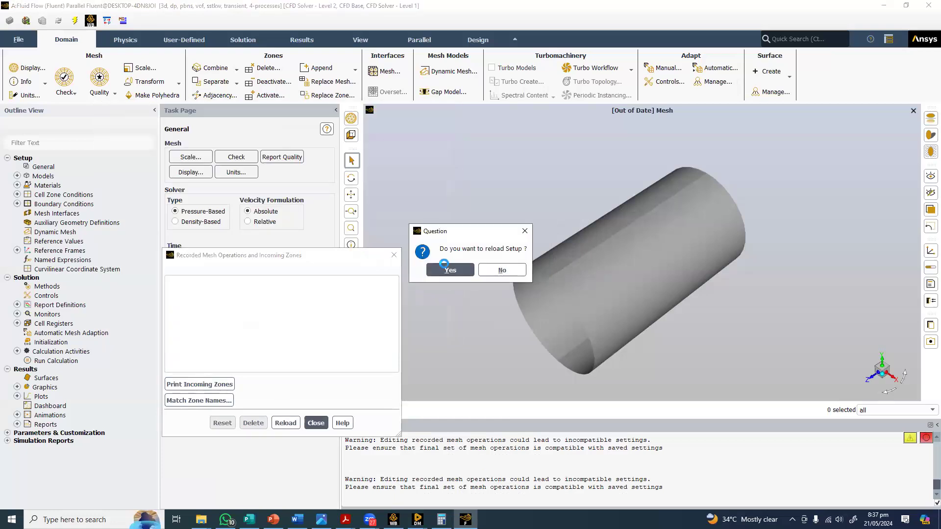
pyautogui.click(444, 269)
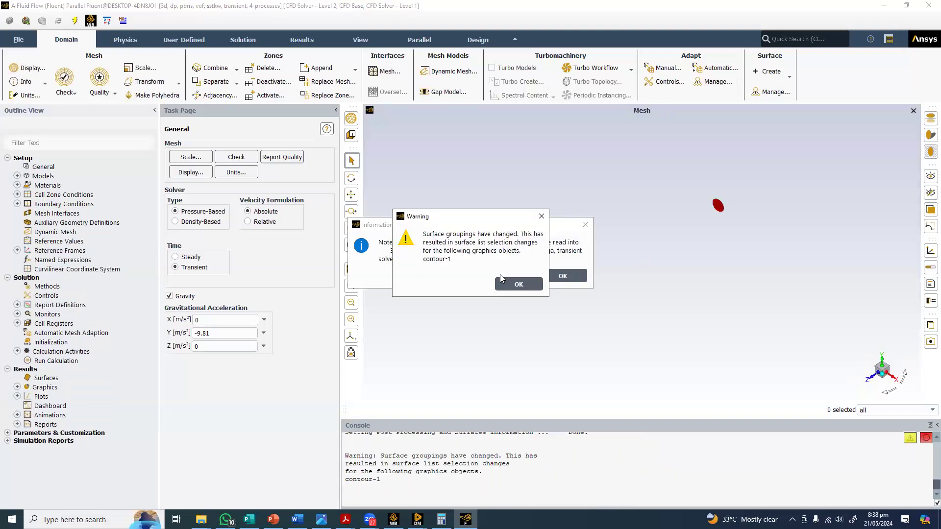
pyautogui.click(506, 291)
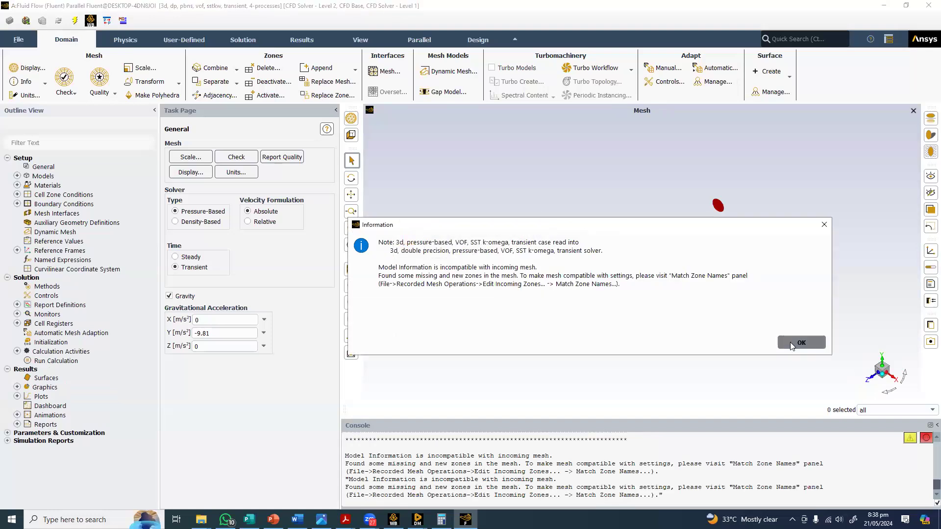
pyautogui.click(790, 345)
# Reopen the zone name matching and pair geom-solid1 with part-solid, wall_small with wall_orifice, and bottom-geom-solid1 with bottom again
pyautogui.click(18, 39)
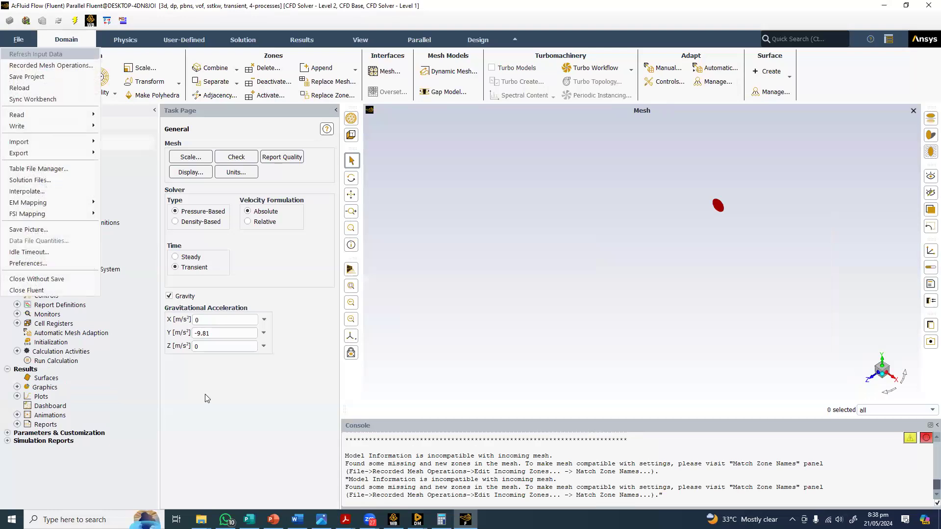
pyautogui.click(29, 64)
pyautogui.click(199, 400)
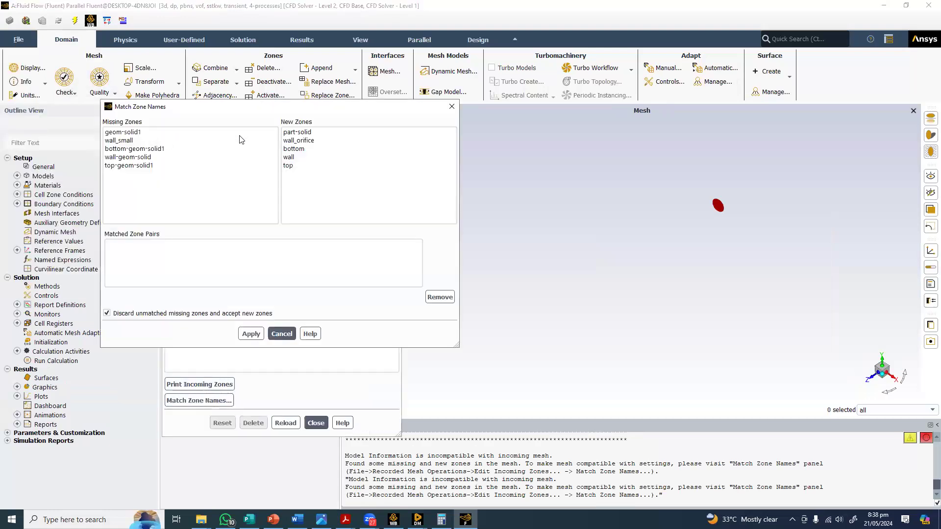
pyautogui.click(120, 133)
pyautogui.click(297, 132)
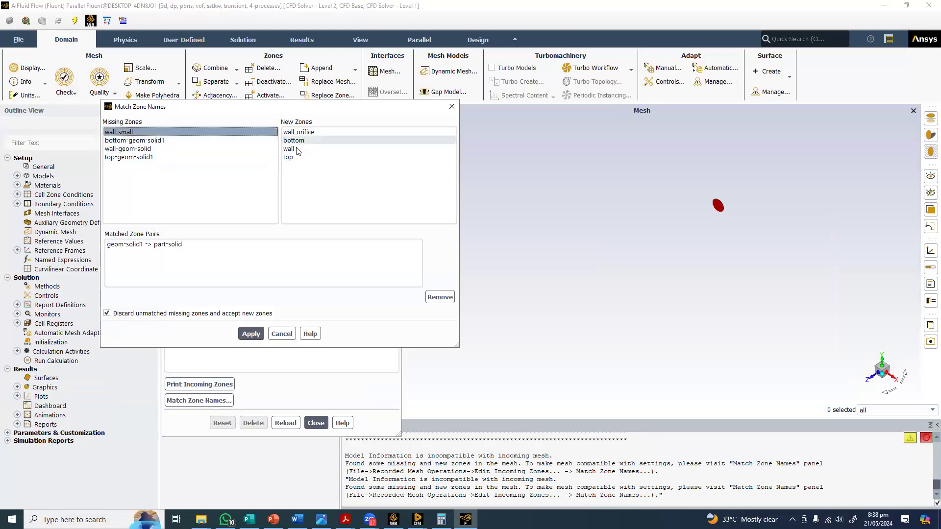
pyautogui.click(308, 133)
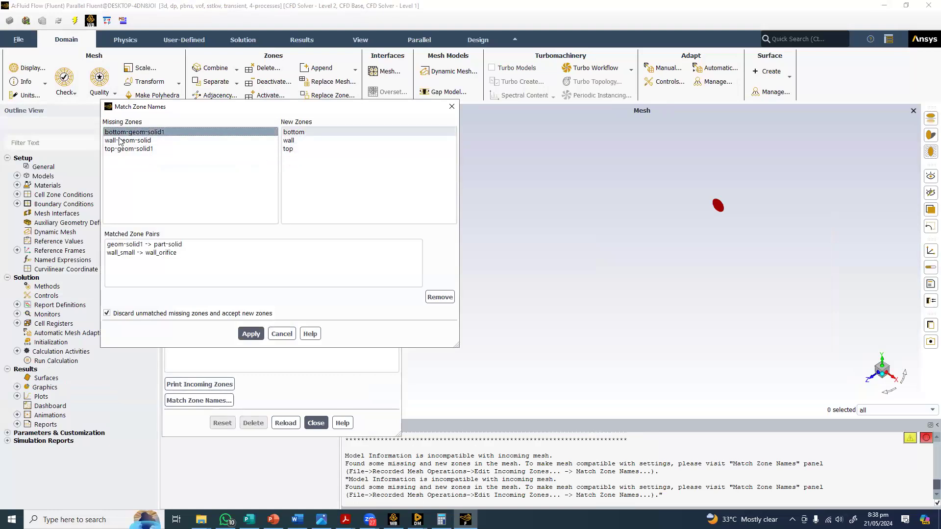
pyautogui.click(288, 134)
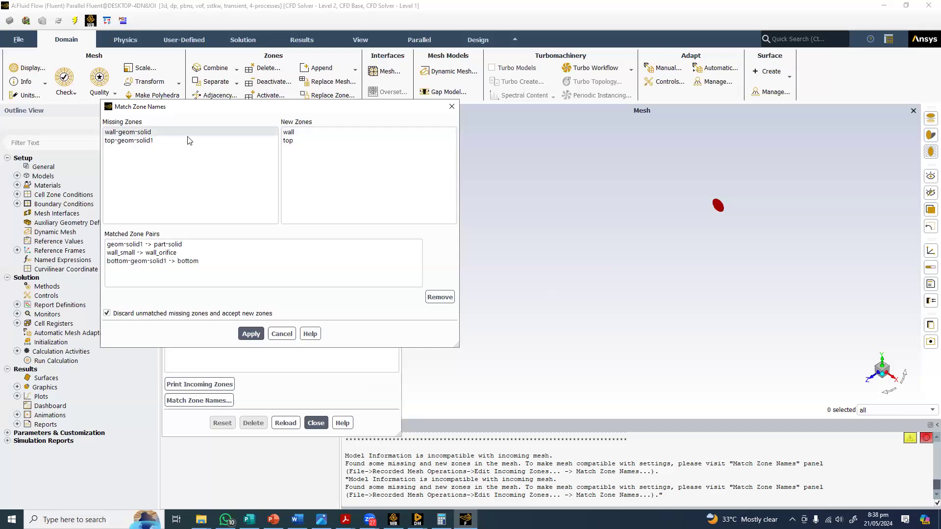
# Pair wall-geom-solid with wall and top-geom-solid1 with top, apply the zone matching with a setup reload, and leave the matching dialog
pyautogui.click(248, 332)
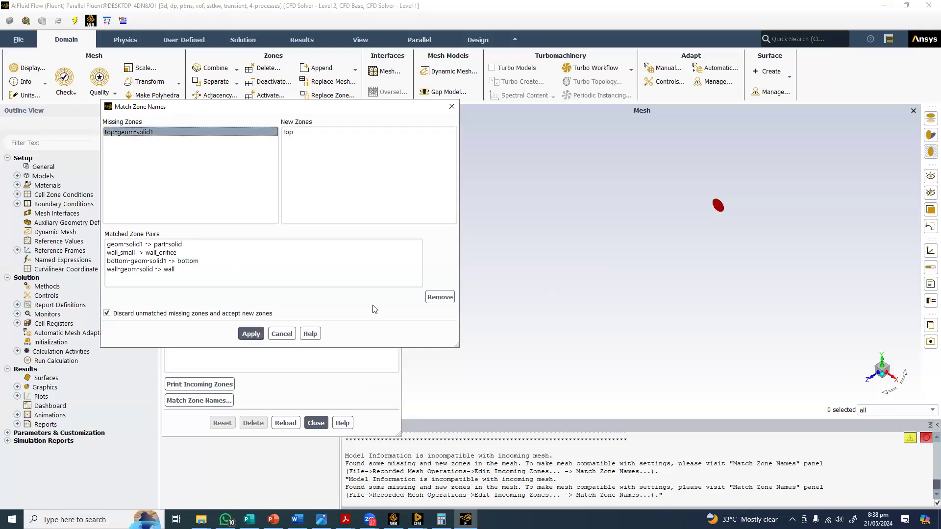
pyautogui.press('Return')
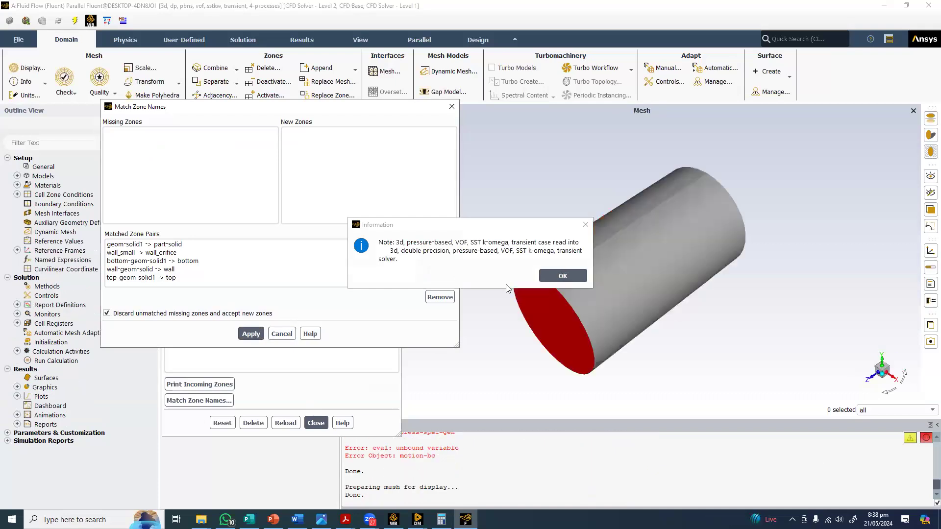
pyautogui.click(543, 276)
pyautogui.click(554, 277)
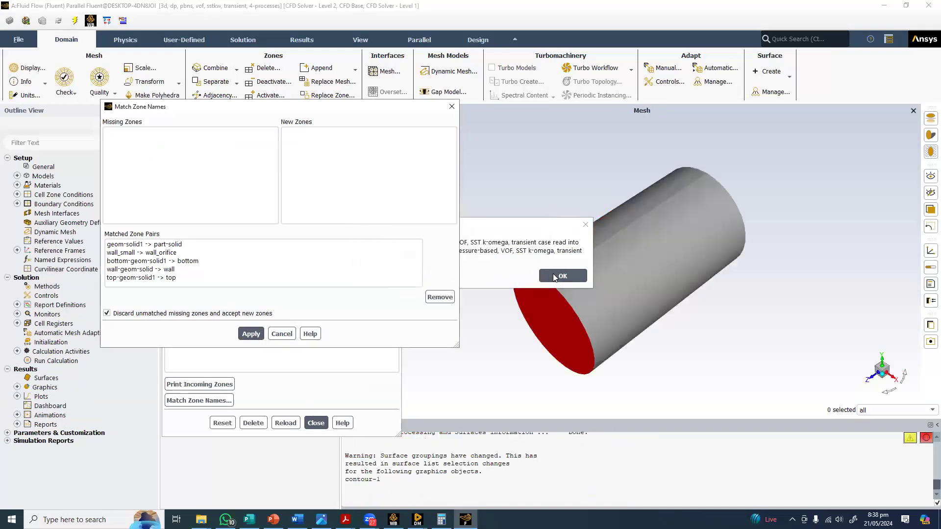
pyautogui.click(251, 334)
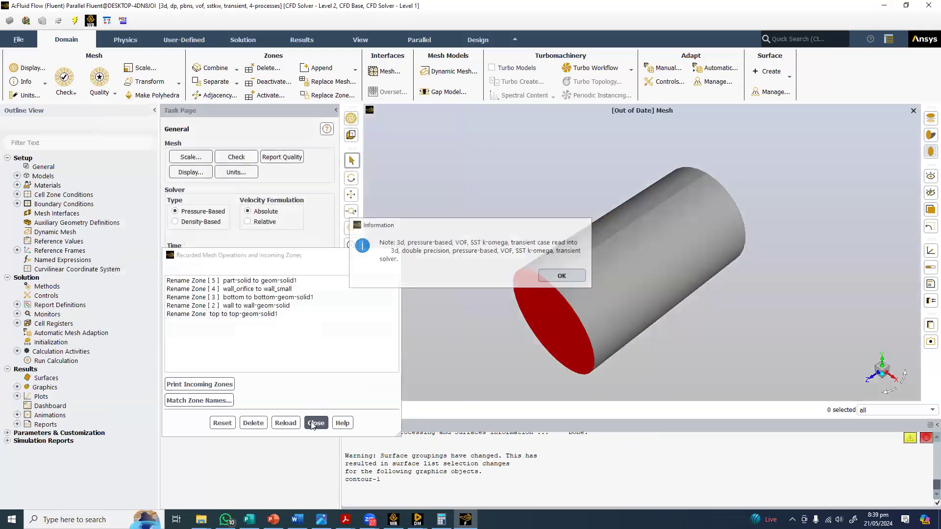
# Leave the recorded mesh operations and display the mesh with the orifice surface added to the bottom and wall surfaces
pyautogui.click(312, 424)
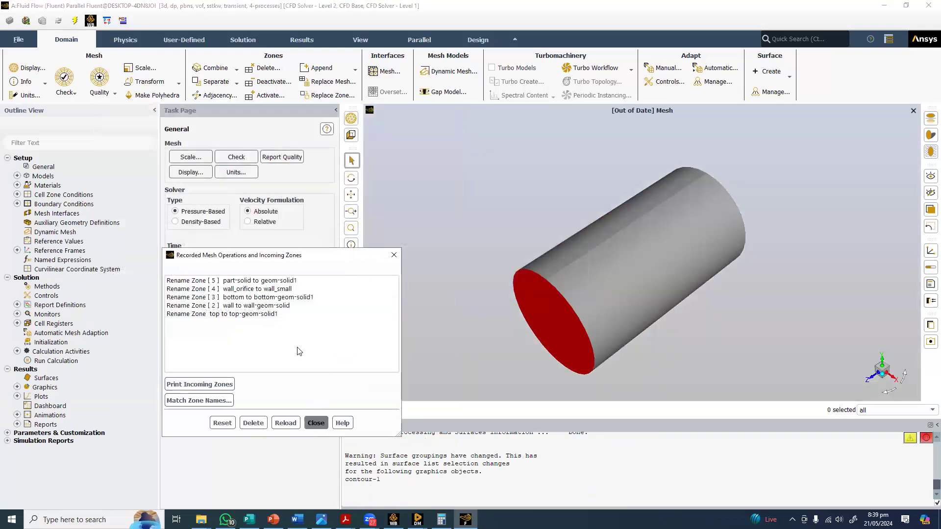
pyautogui.click(394, 254)
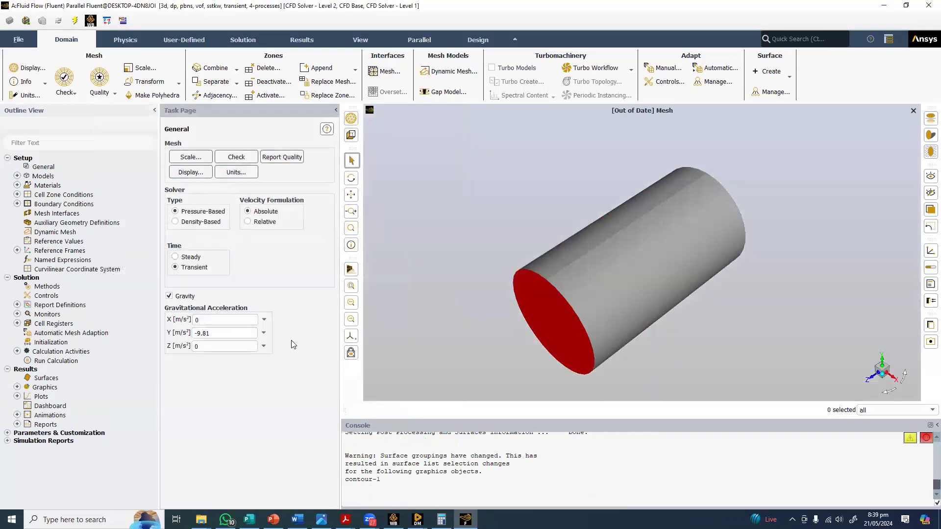
pyautogui.click(191, 172)
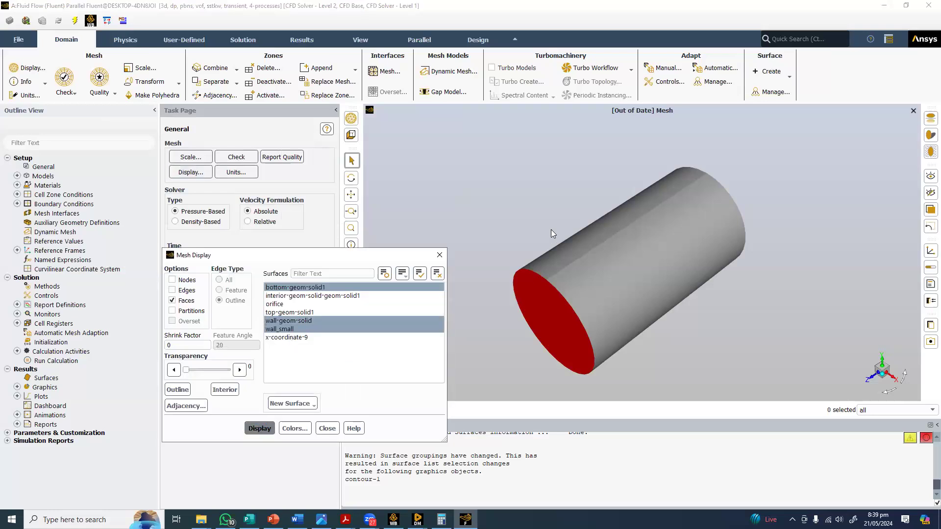
pyautogui.moveTo(577, 261); pyautogui.dragTo(594, 238, button='middle')
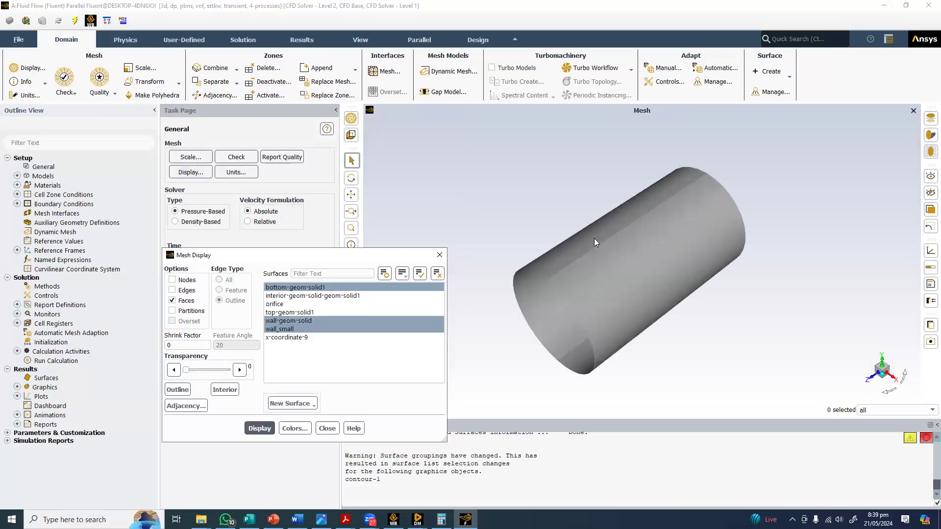
pyautogui.click(312, 304)
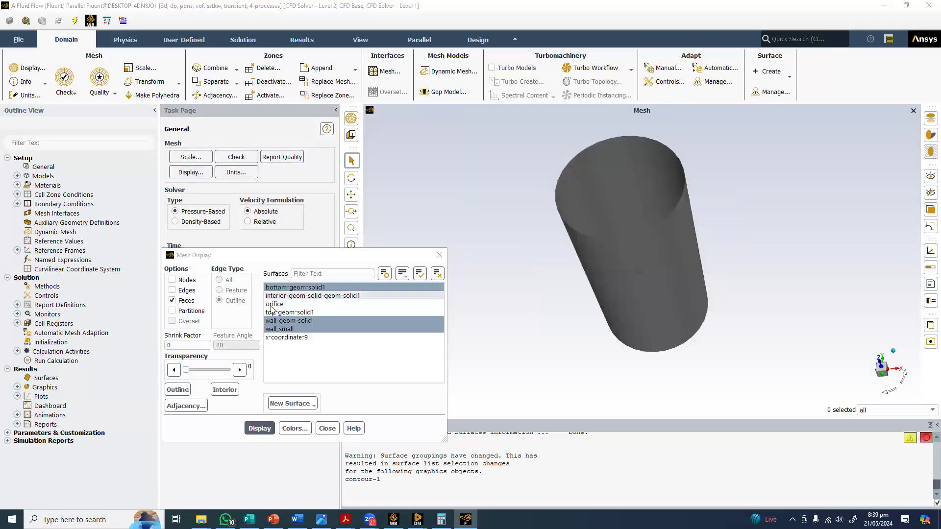
pyautogui.click(258, 428)
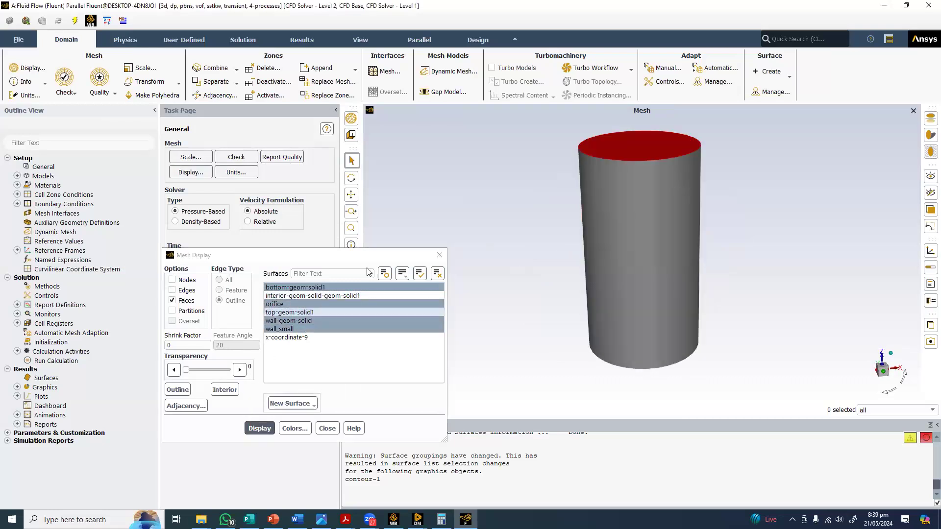
# Clear the surface selection, display only bottom-geom-solid1 and orifice, and examine where the outlet lies relative to the tank bottom
pyautogui.click(437, 273)
pyautogui.click(257, 427)
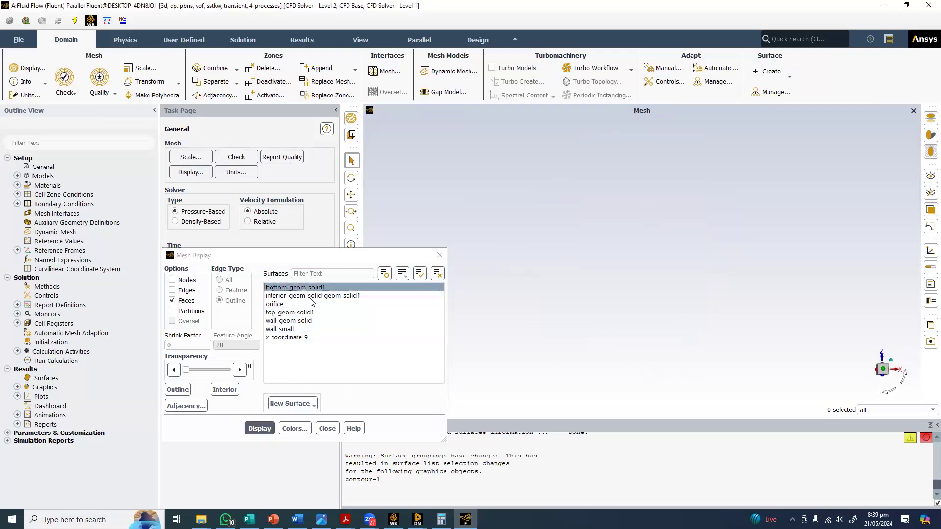
pyautogui.click(294, 304)
pyautogui.click(259, 429)
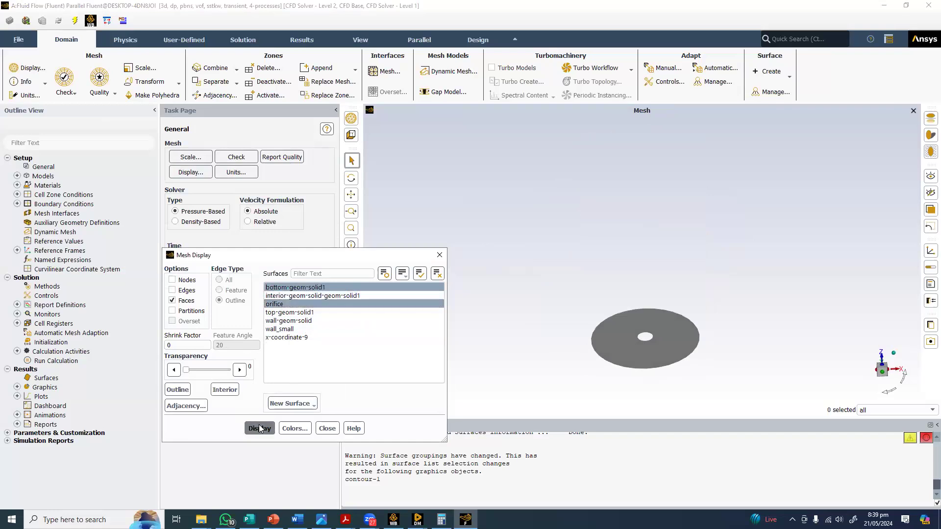
pyautogui.moveTo(630, 349); pyautogui.dragTo(631, 370, button='middle')
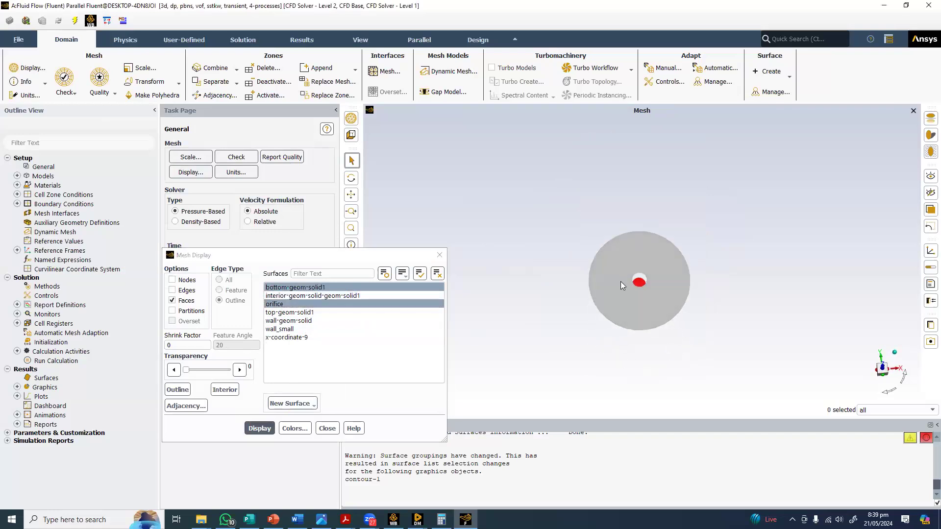
# Add the top-geom-solid1, wall-geom-solid and wall_small surfaces to the mesh display and show all mesh edges
pyautogui.click(289, 313)
pyautogui.click(260, 428)
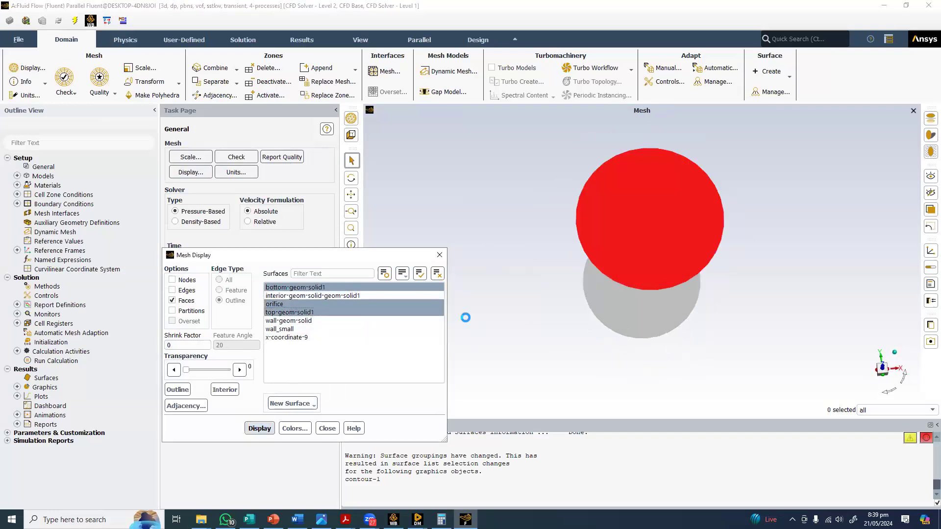
pyautogui.click(289, 321)
pyautogui.click(260, 428)
pyautogui.click(287, 329)
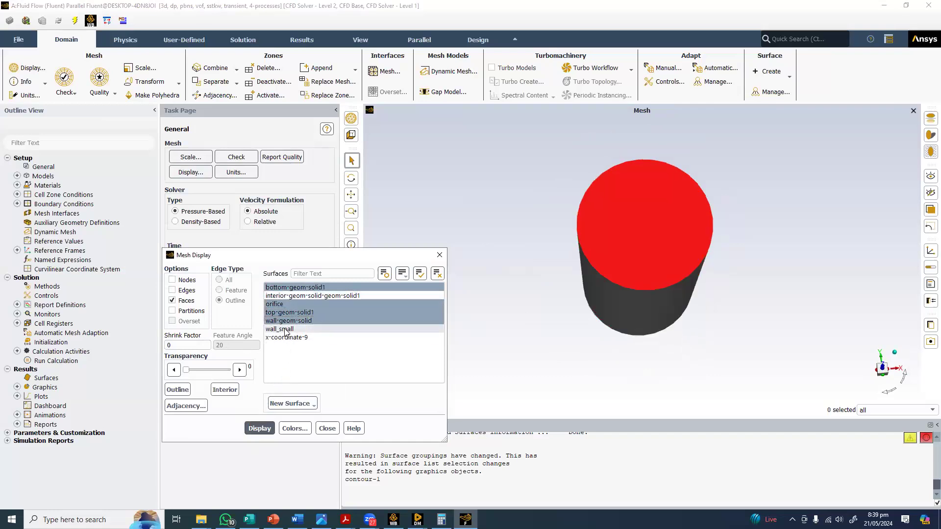
pyautogui.moveTo(632, 291); pyautogui.dragTo(606, 226, button='middle')
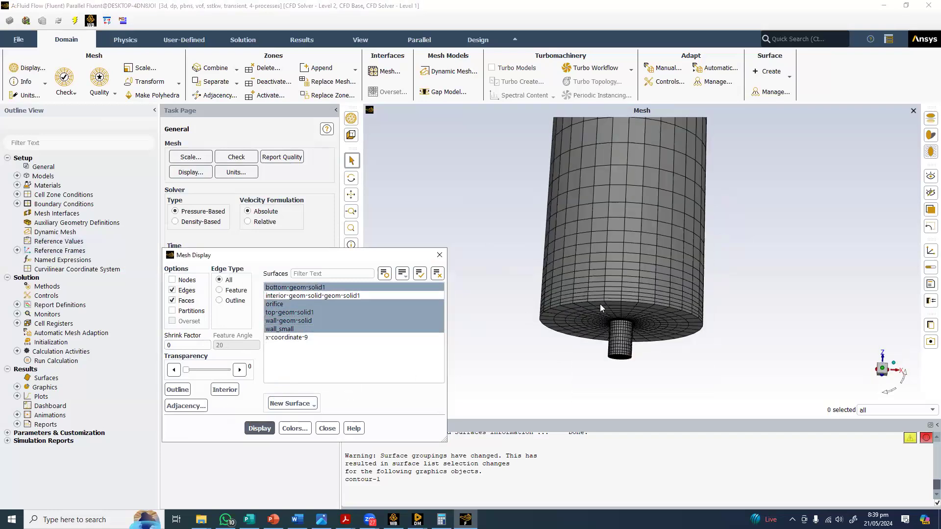
# Examine the tank mesh around the orifice, bottom face, outer wall and top face
pyautogui.scroll(3, 601, 307)
pyautogui.scroll(1, 600, 307)
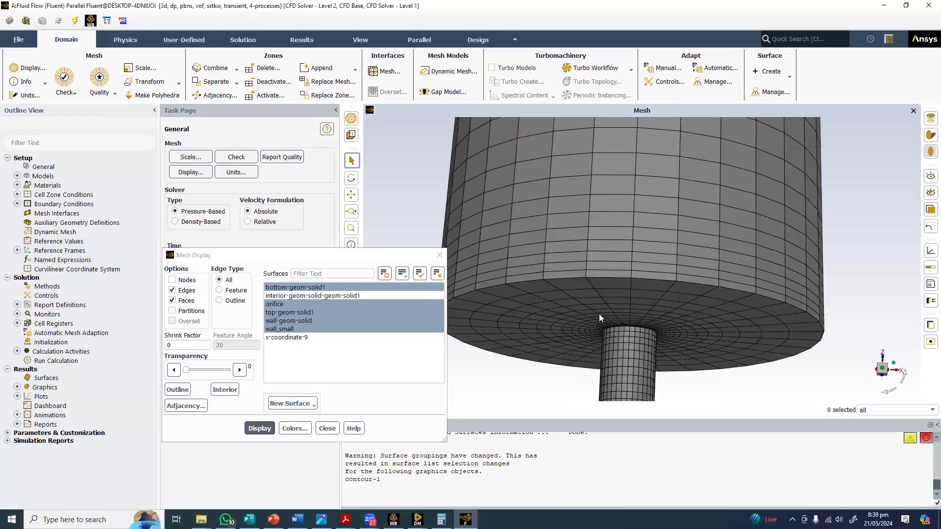
pyautogui.moveTo(621, 257); pyautogui.dragTo(577, 166)
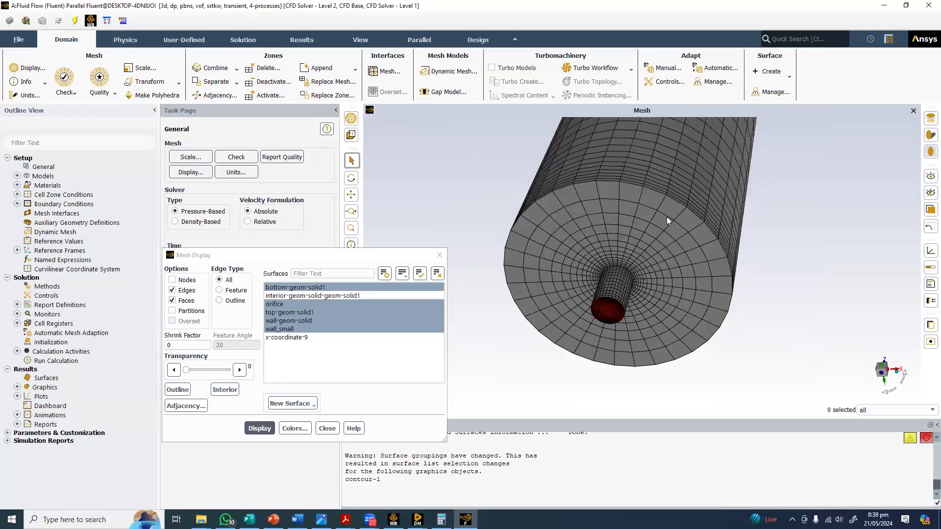
pyautogui.scroll(3, 668, 221)
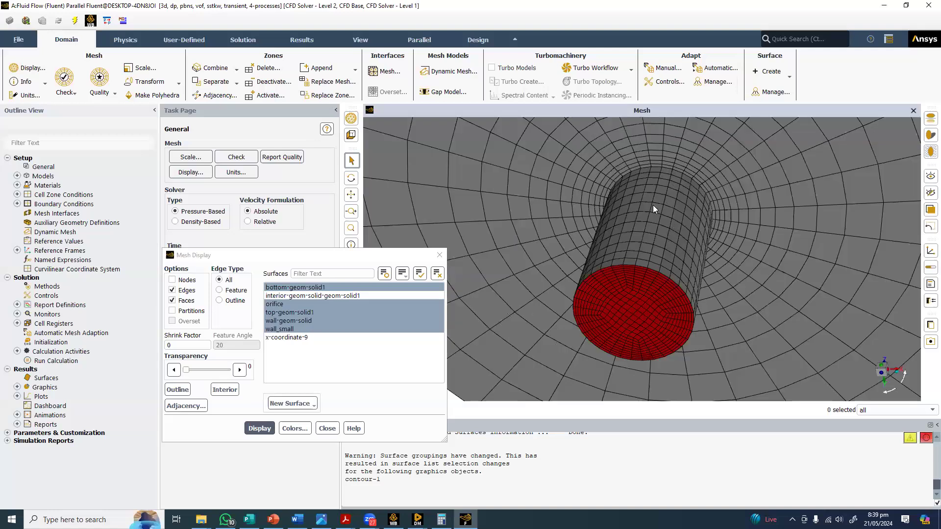
pyautogui.scroll(3, 653, 204)
pyautogui.scroll(-2, 369, 164)
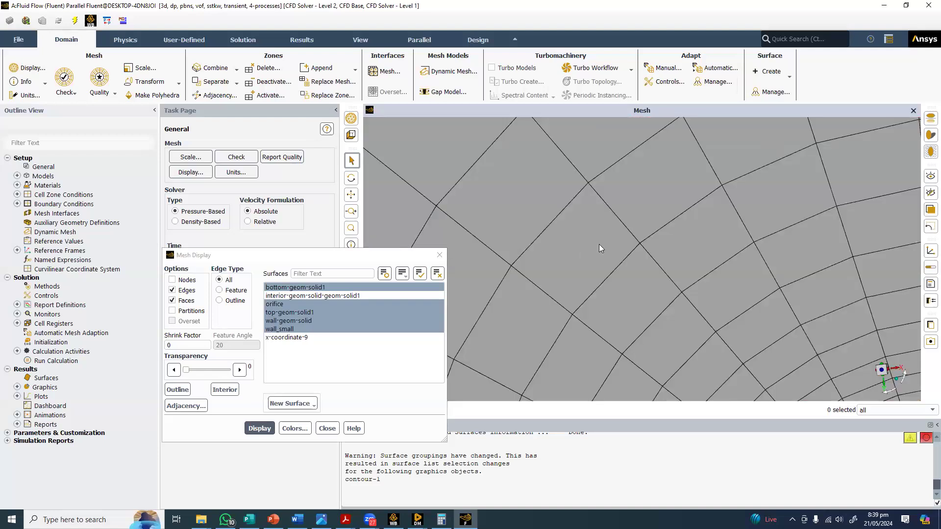
pyautogui.scroll(-3, 599, 244)
pyautogui.click(439, 255)
pyautogui.click(350, 286)
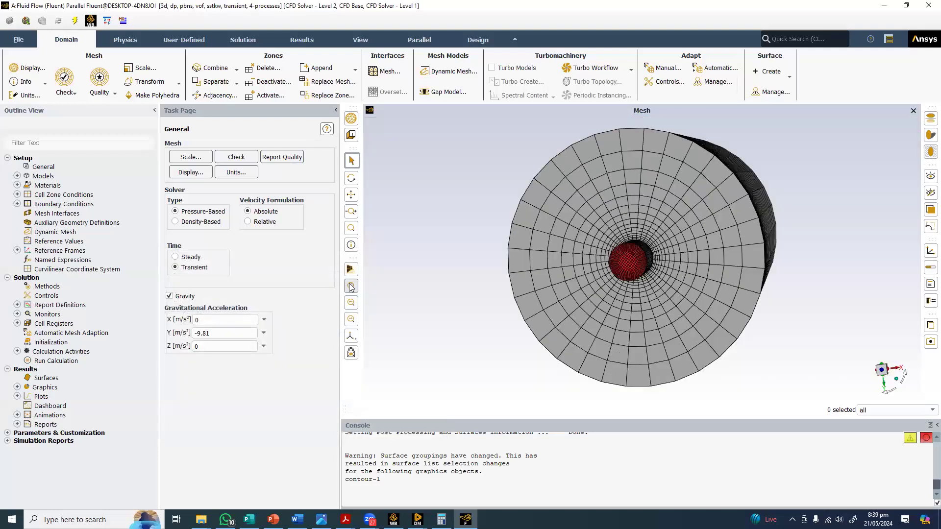
pyautogui.moveTo(625, 206); pyautogui.dragTo(575, 236, button='middle')
pyautogui.scroll(3, 575, 236)
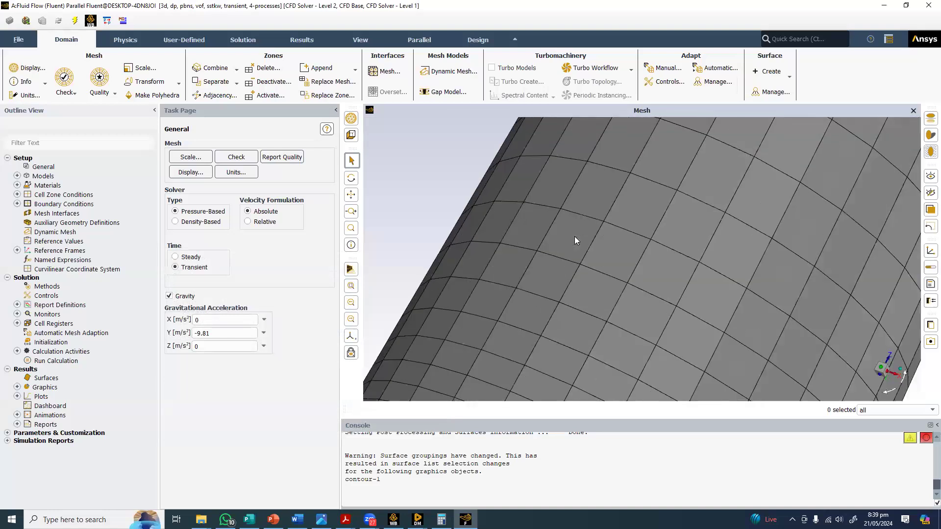
pyautogui.scroll(-5, 437, 268)
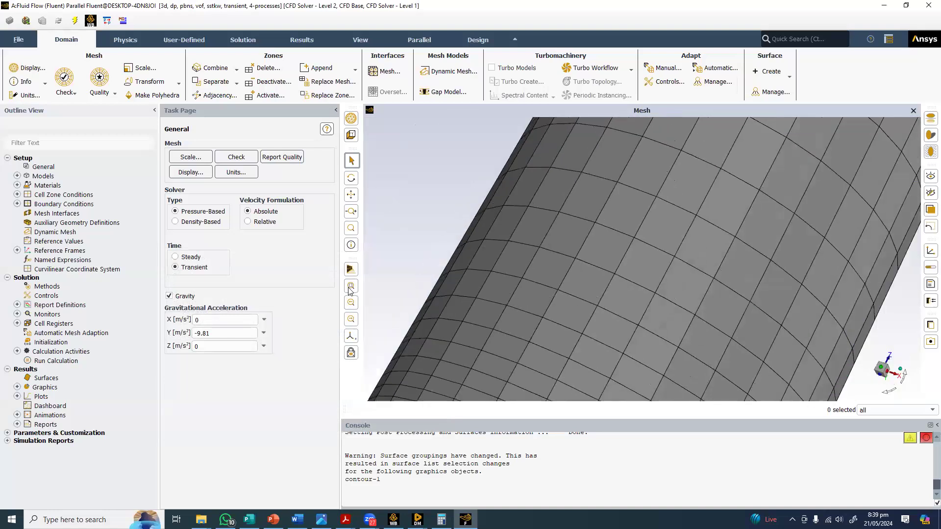
pyautogui.click(351, 287)
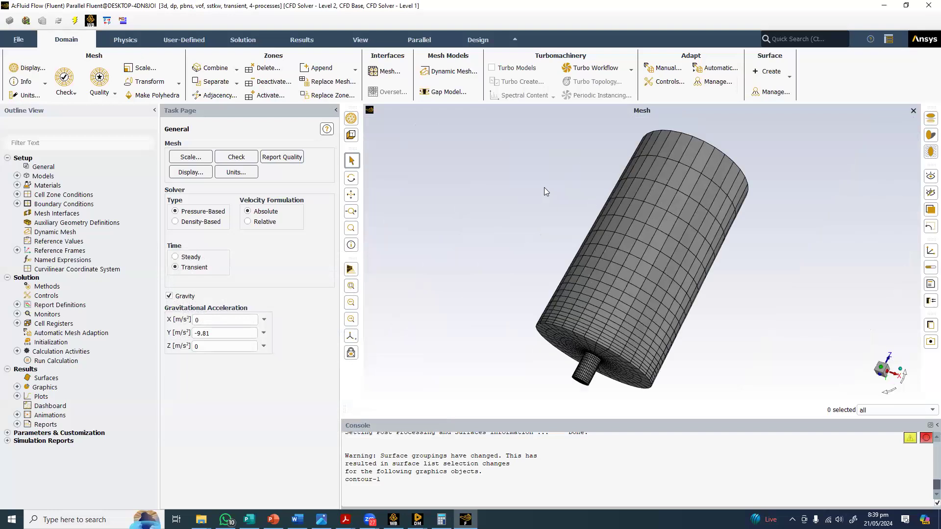
pyautogui.moveTo(589, 191); pyautogui.dragTo(124, 317, button='middle')
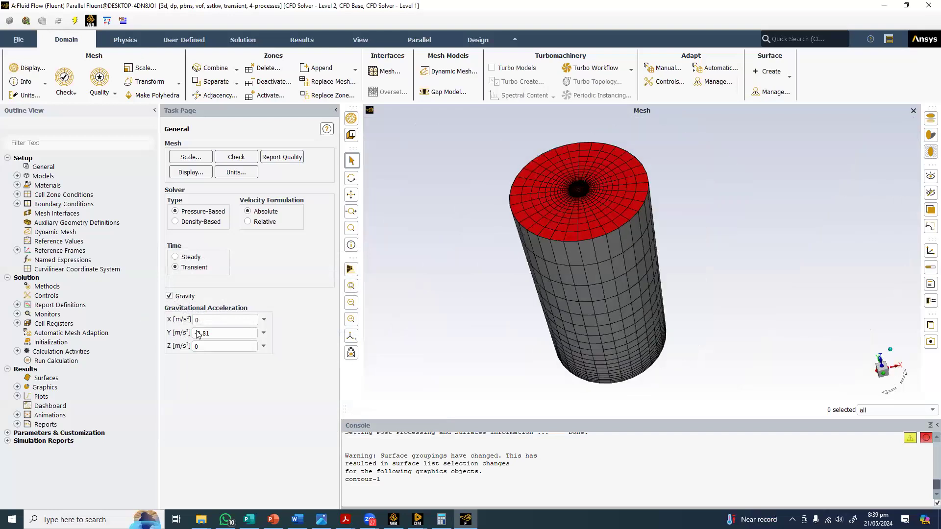
# Review the existing Volume of Fluid multiphase model with its phases, and the list of defined materials
pyautogui.click(44, 167)
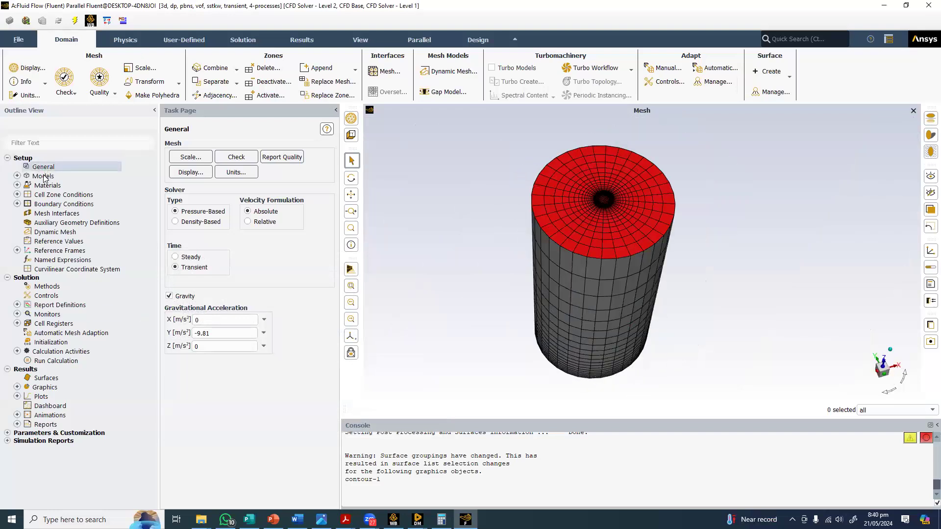
pyautogui.doubleClick(44, 177)
pyautogui.doubleClick(200, 155)
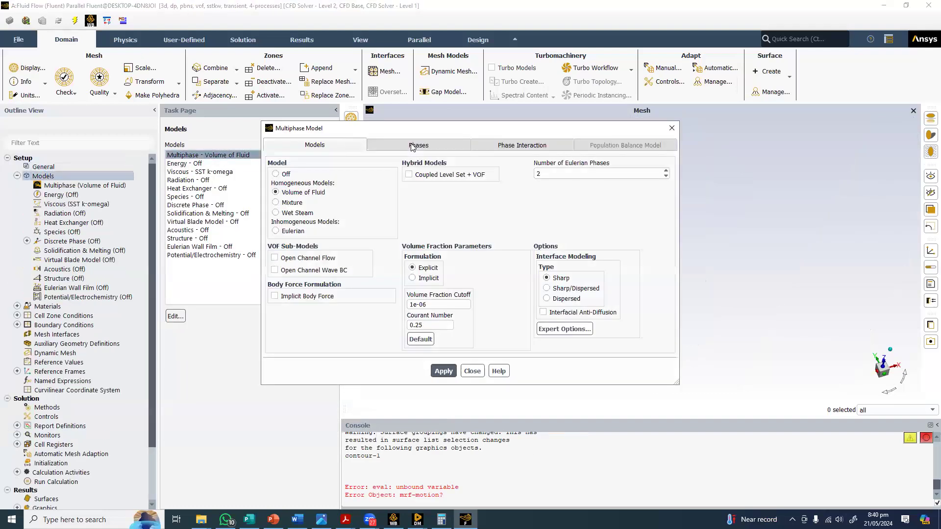
pyautogui.click(412, 146)
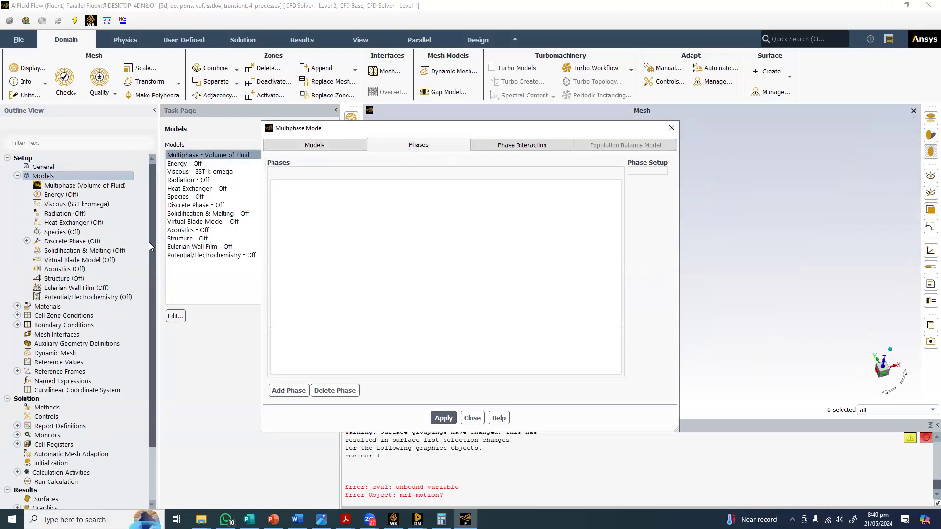
pyautogui.doubleClick(57, 306)
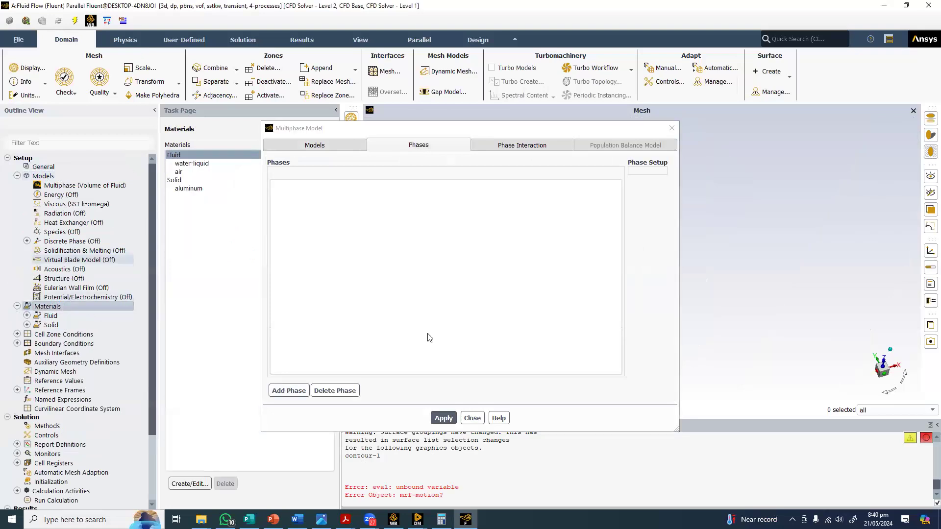
pyautogui.click(468, 416)
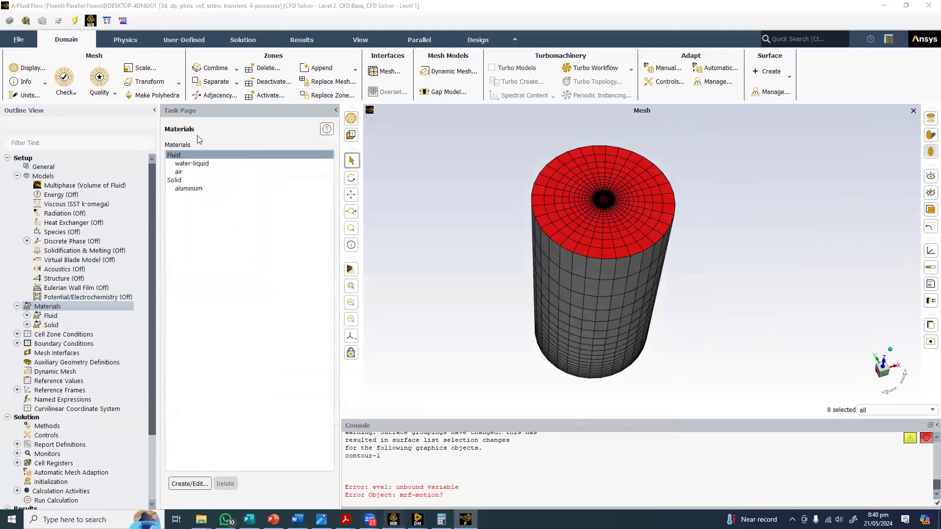
# Switch to the Tank project in Workbench and reset the Setup component, deleting its local and generated data
pyautogui.hotkey('alt', 'Tab')
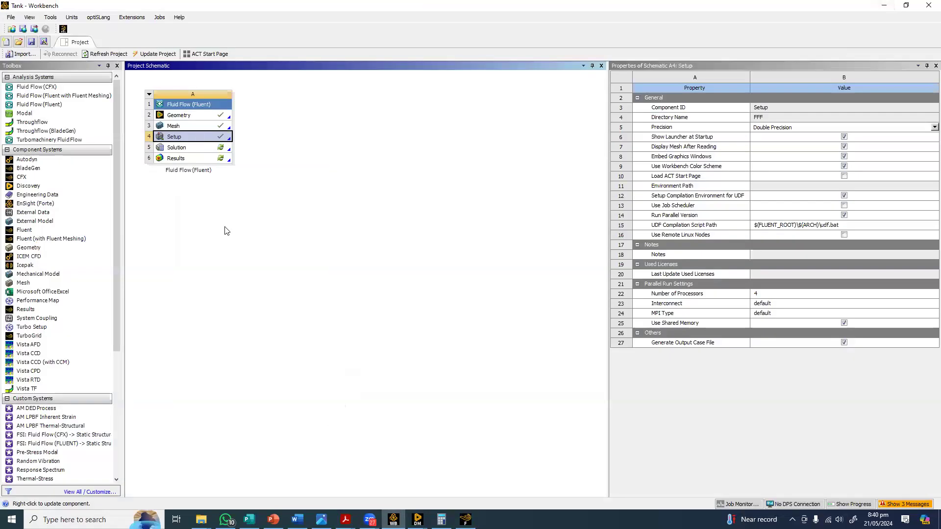
pyautogui.rightClick(196, 136)
pyautogui.click(221, 245)
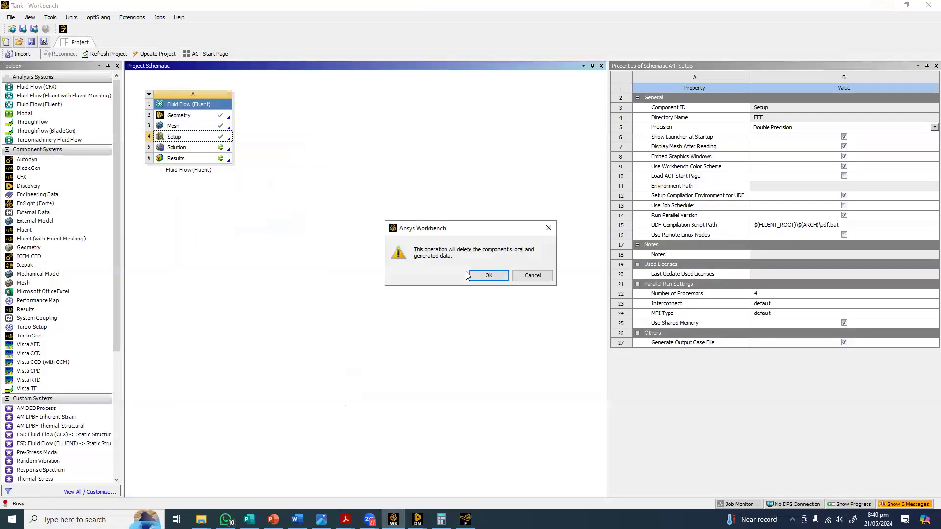
pyautogui.click(467, 275)
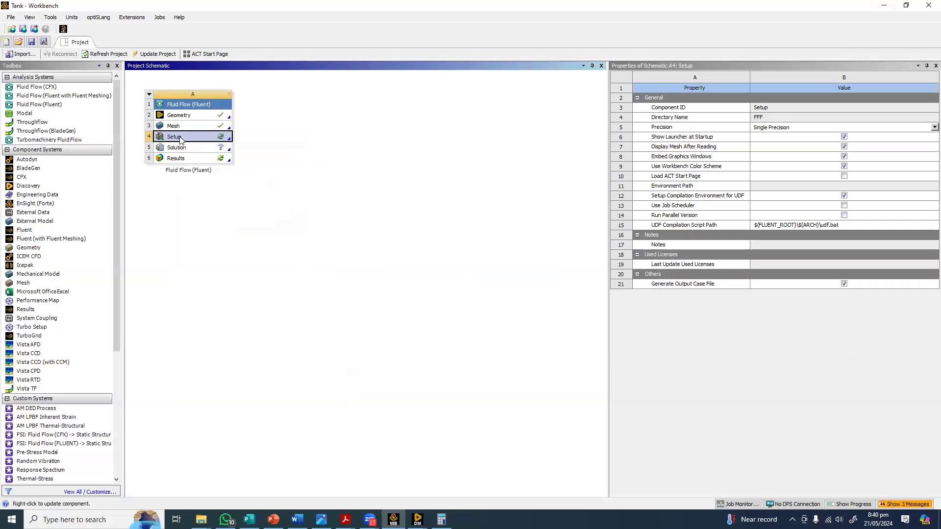
# Launch Fluent from the Setup cell with double precision and 4 solver processes
pyautogui.doubleClick(227, 140)
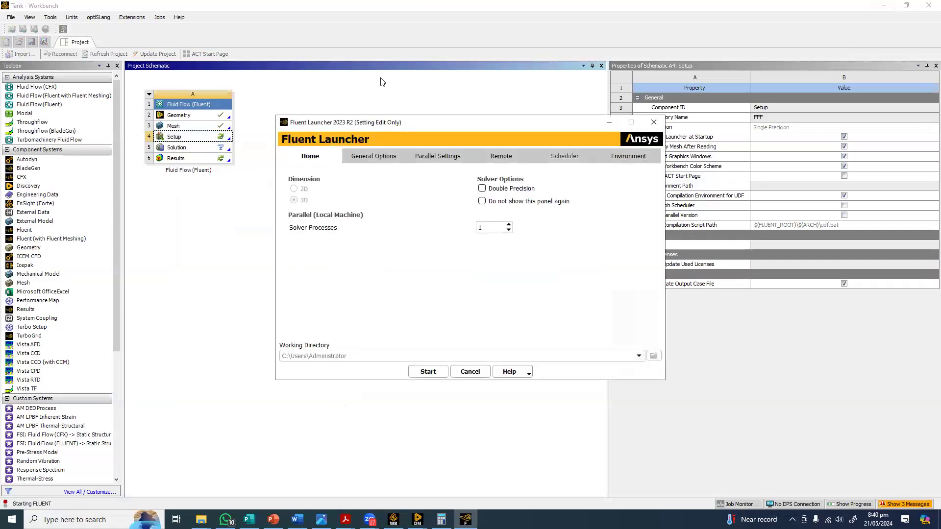
pyautogui.click(508, 225)
pyautogui.click(508, 225)
pyautogui.click(428, 372)
# Switch to the TankEmptying_VOF presentation in PowerPoint and place its Computational Setup slide 6 beside the Fluent window
pyautogui.hotkey('alt', 'Tab')
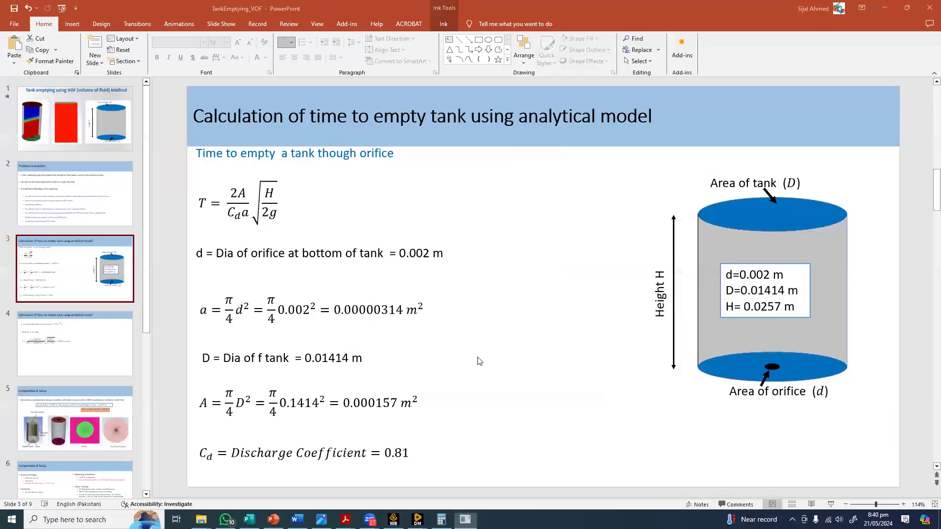
pyautogui.press('pagedown')
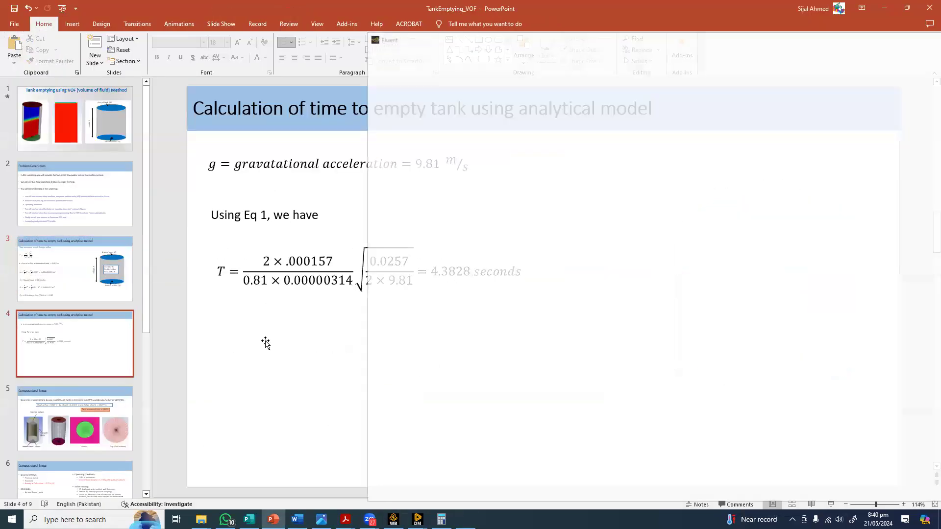
pyautogui.scroll(-2, 241, 315)
pyautogui.scroll(2, 152, 278)
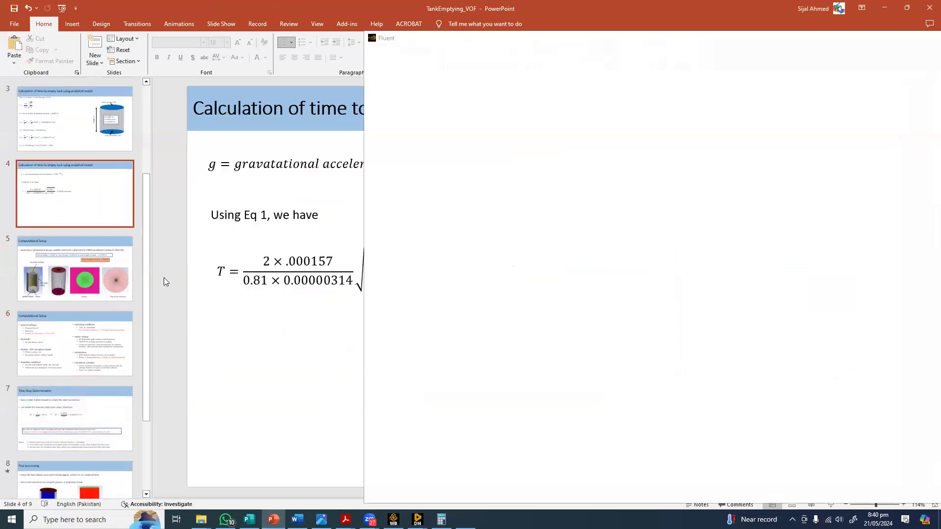
pyautogui.scroll(1, 164, 281)
pyautogui.scroll(-3, 164, 282)
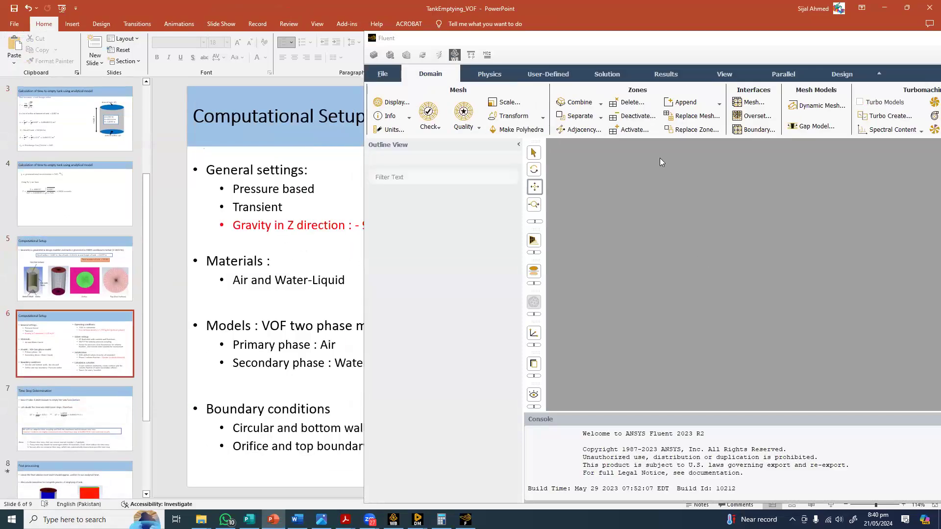
pyautogui.scroll(-1, 659, 158)
pyautogui.scroll(1, 716, 59)
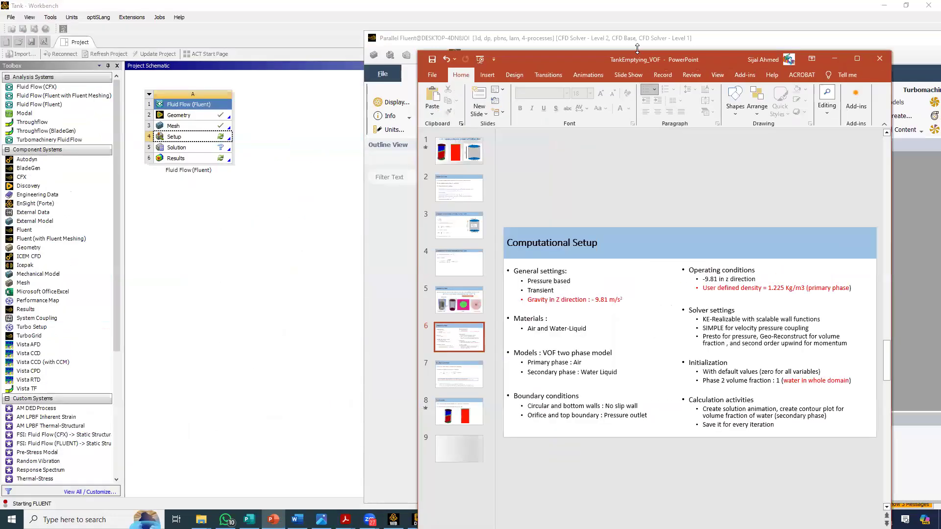
pyautogui.moveTo(637, 53); pyautogui.dragTo(224, 23)
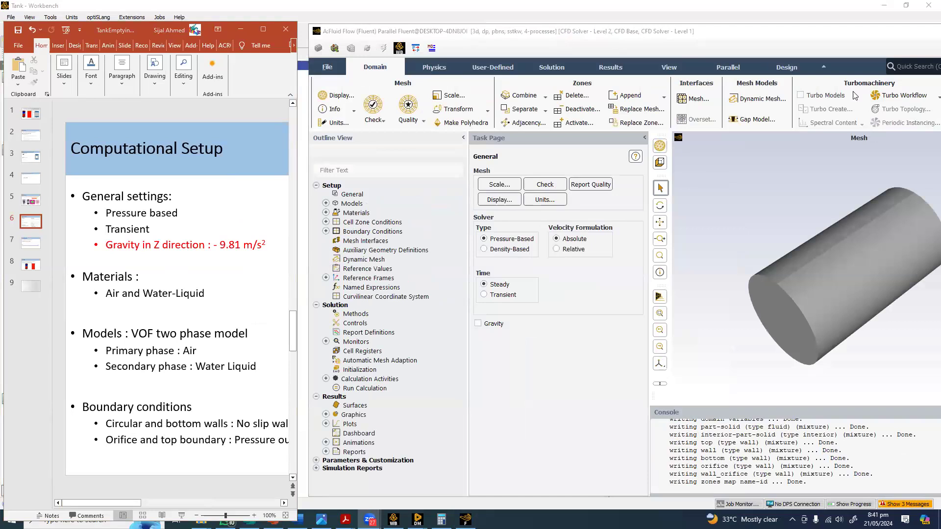
# Display the mesh on all surfaces with faces and all edges shown, with the orifice end in view
pyautogui.click(494, 201)
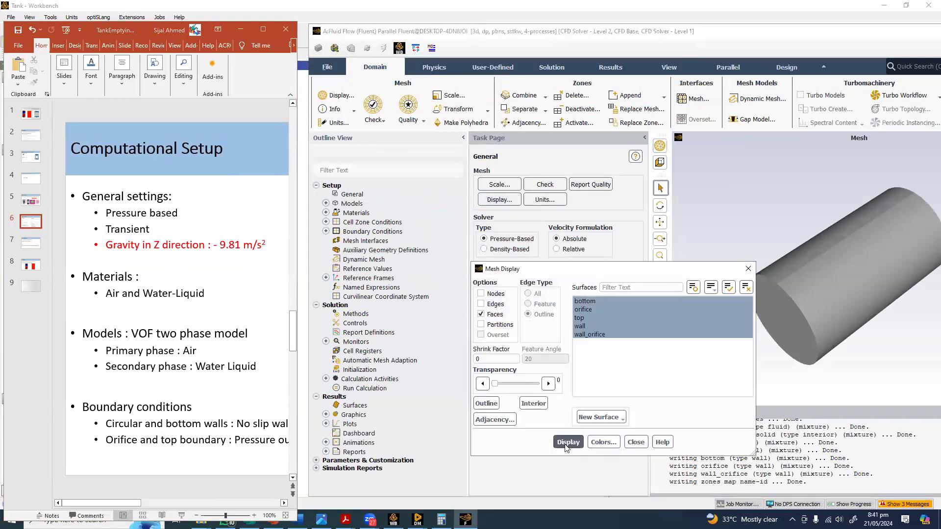
pyautogui.click(495, 304)
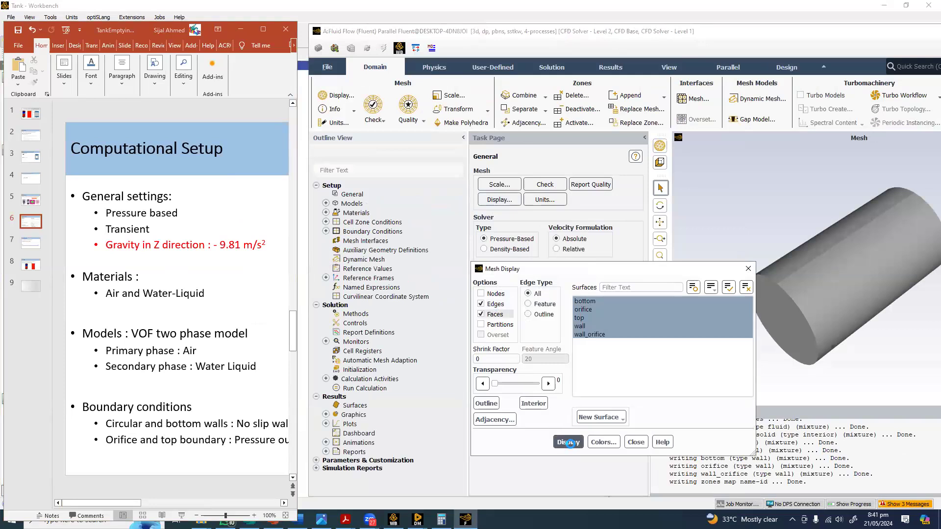
pyautogui.click(570, 443)
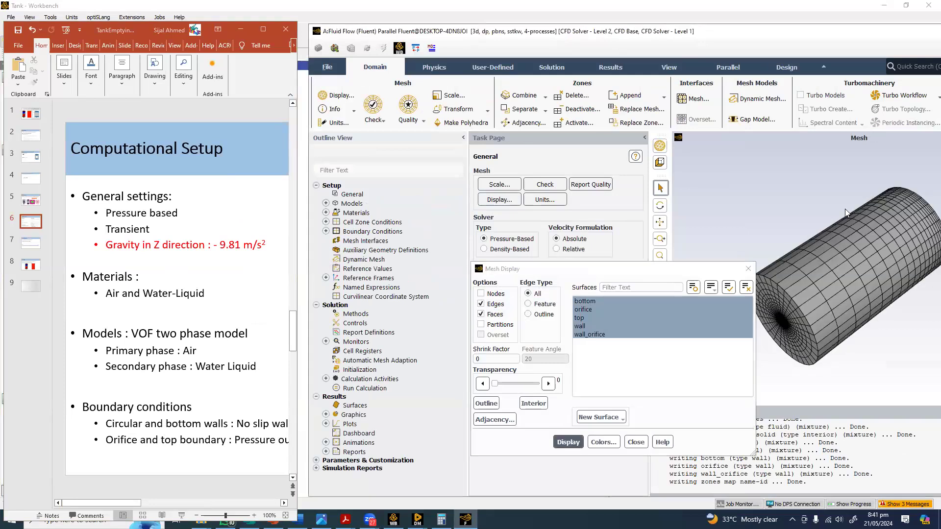
pyautogui.moveTo(850, 365); pyautogui.dragTo(630, 398)
pyautogui.scroll(4, 638, 398)
# Set the mesh colors to be assigned by surface
pyautogui.click(566, 442)
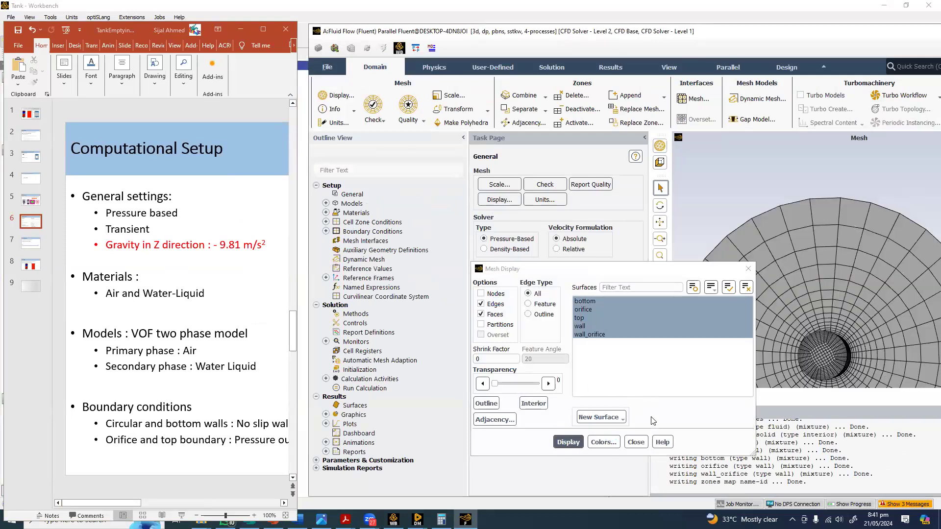
pyautogui.click(603, 442)
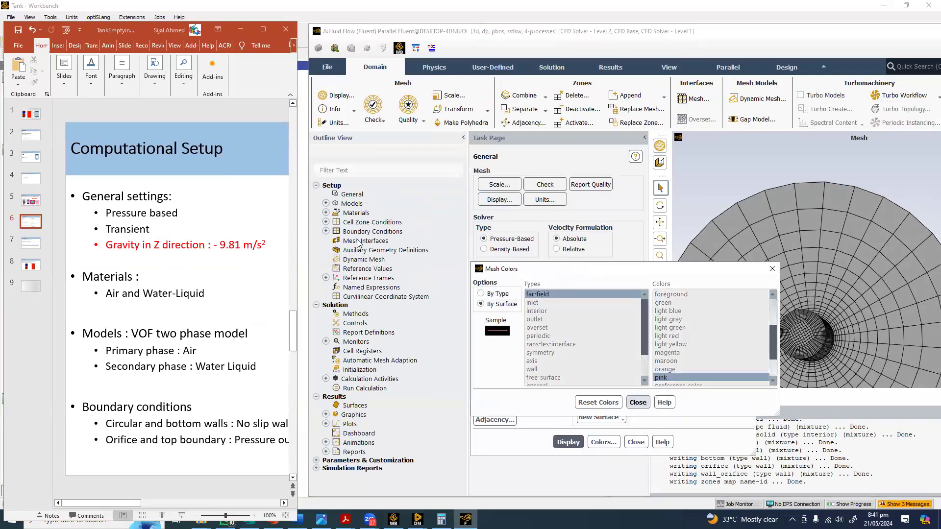
pyautogui.click(637, 403)
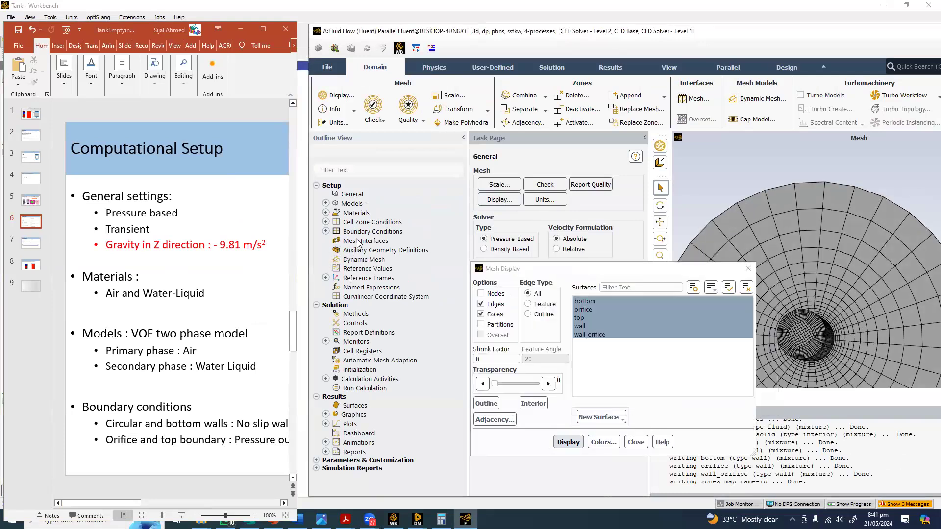
# Set the general solver settings to transient and enable gravity with a Z acceleration of 9.81 m/s², checking the tank's orientation
pyautogui.click(352, 194)
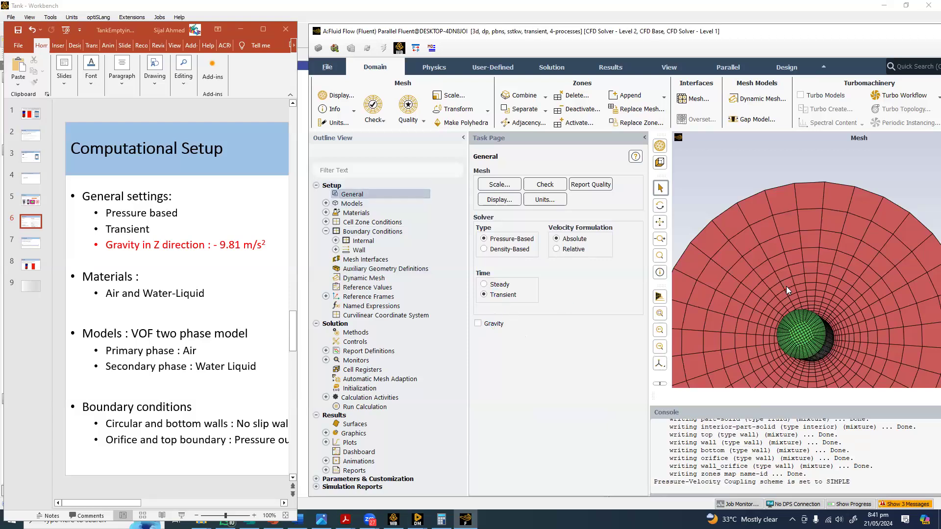
pyautogui.scroll(2, 778, 280)
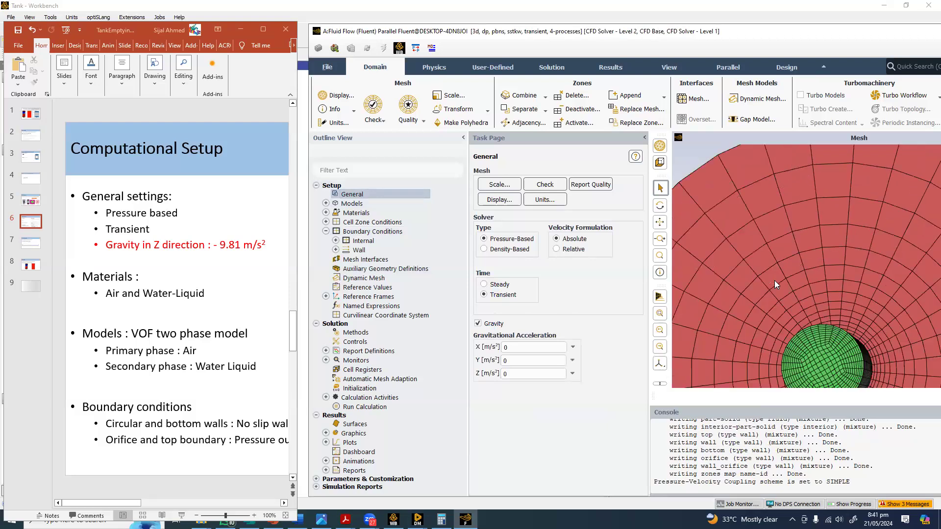
pyautogui.scroll(-5, 783, 303)
pyautogui.moveTo(783, 303); pyautogui.dragTo(842, 14)
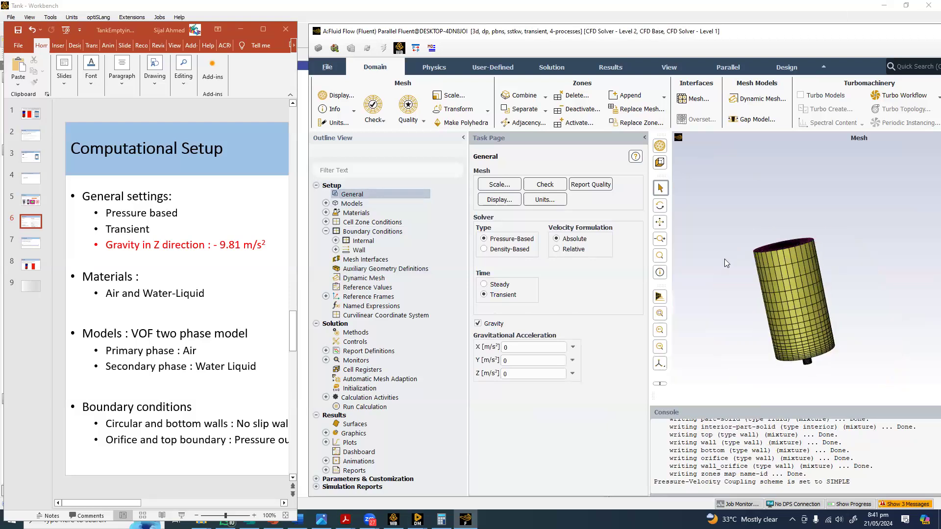
pyautogui.press('super+Up')
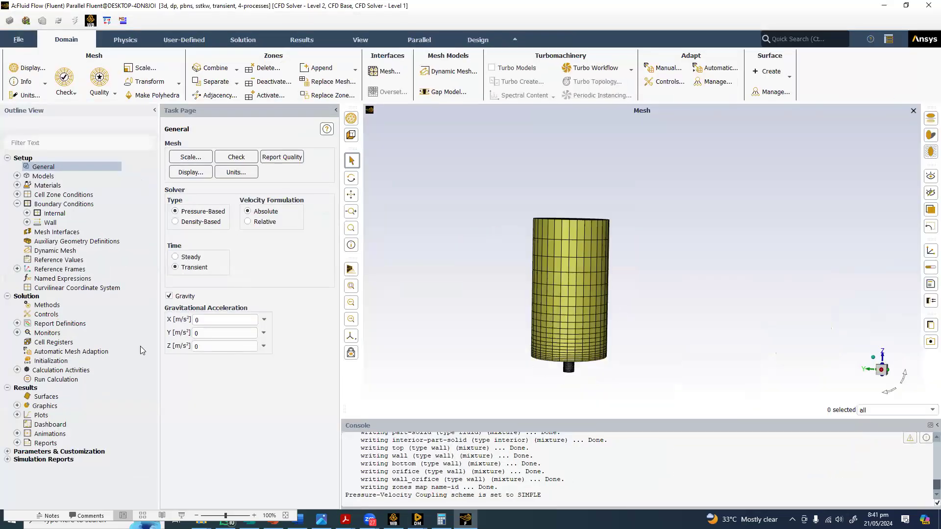
pyautogui.click(224, 346)
pyautogui.click(140, 212)
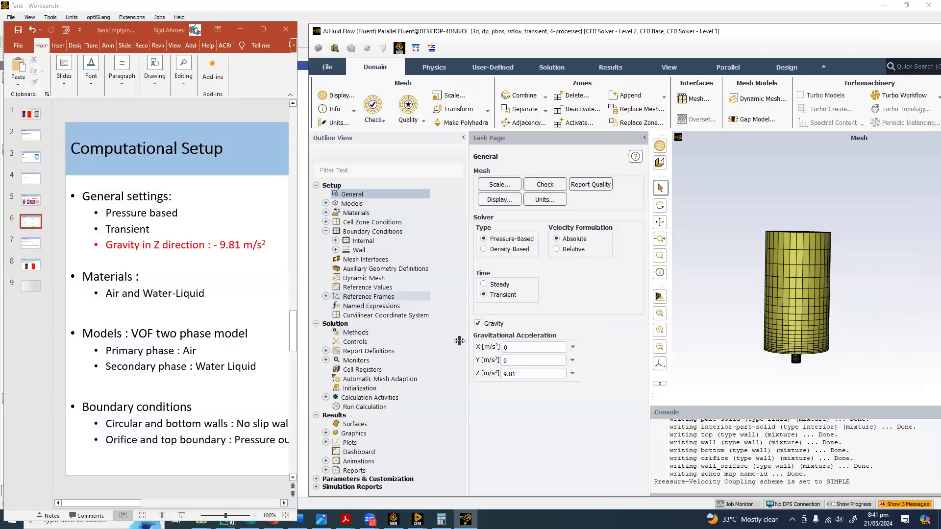
# Switch to the PowerPoint slide and reword its gravity line to "Gravity in –ve Z direction : 9.81 m/s2"
pyautogui.click(168, 247)
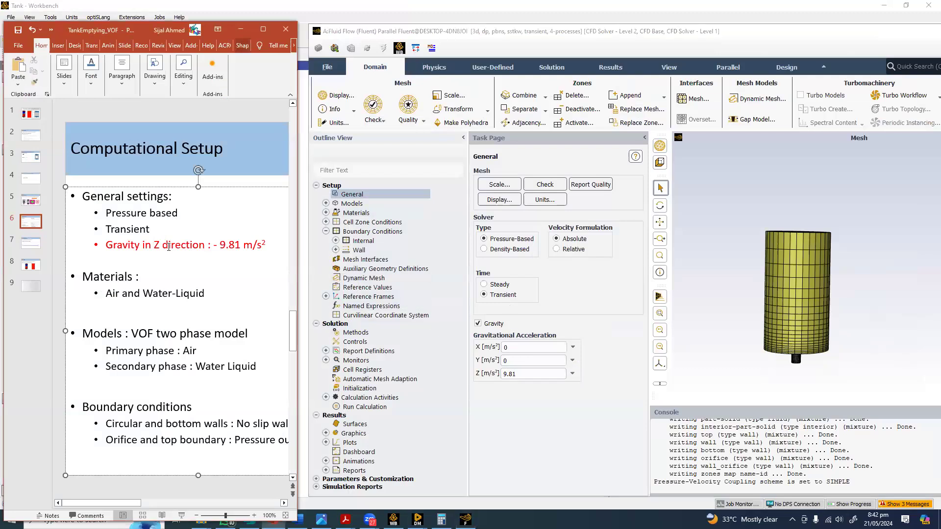
pyautogui.write('-*')
pyautogui.press('BackSpace')
pyautogui.write('ve')
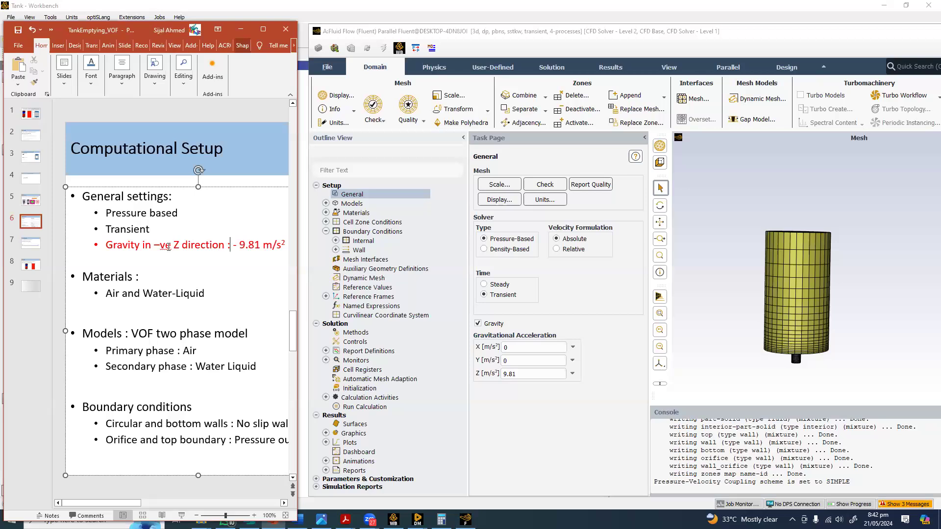
pyautogui.press('Delete')
pyautogui.press('Delete')
# Back in Fluent, copy water-liquid (h2o<l>) from the Fluent database into the case's fluid materials
pyautogui.click(361, 213)
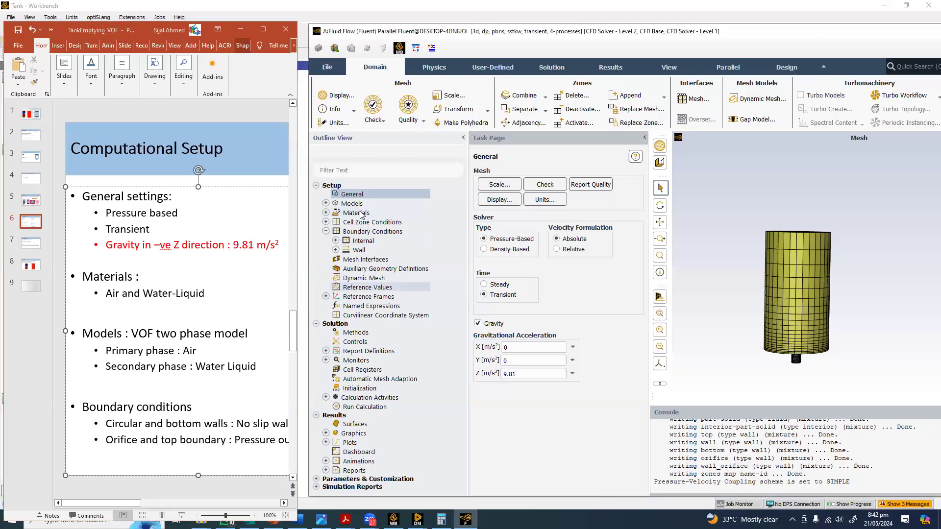
pyautogui.doubleClick(361, 213)
pyautogui.click(498, 471)
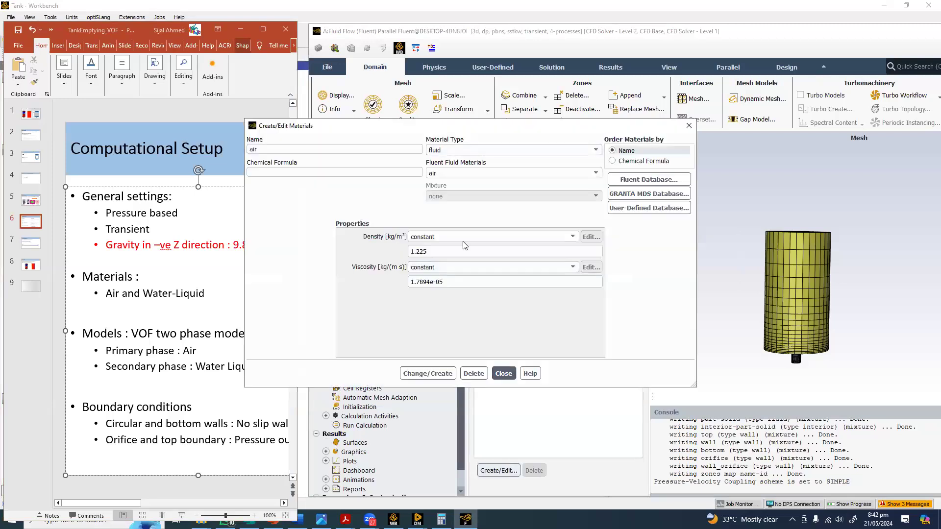
pyautogui.click(648, 179)
pyautogui.moveTo(645, 311); pyautogui.dragTo(644, 338)
pyautogui.click(505, 326)
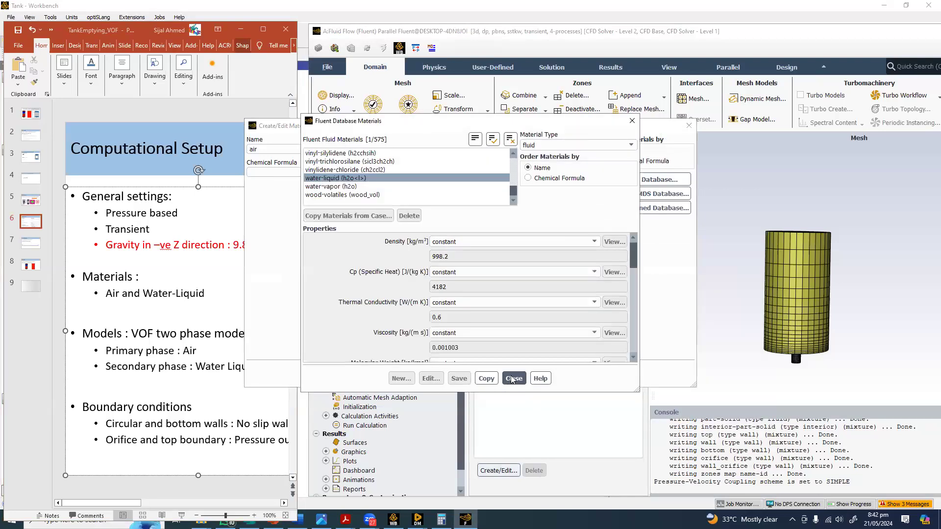
pyautogui.click(514, 380)
pyautogui.click(514, 378)
# Set the viscous model to Realizable k-epsilon with scalable wall functions
pyautogui.doubleClick(351, 203)
pyautogui.click(372, 232)
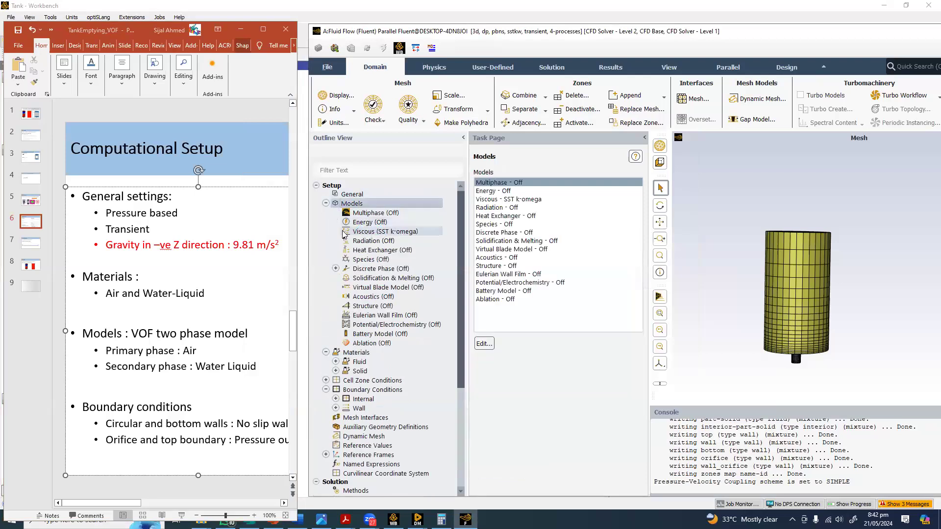
pyautogui.doubleClick(375, 232)
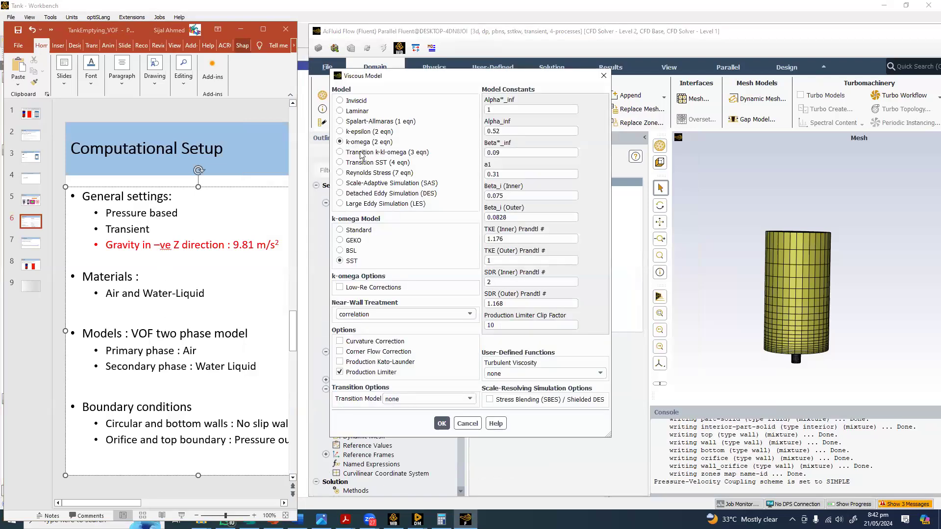
pyautogui.click(361, 132)
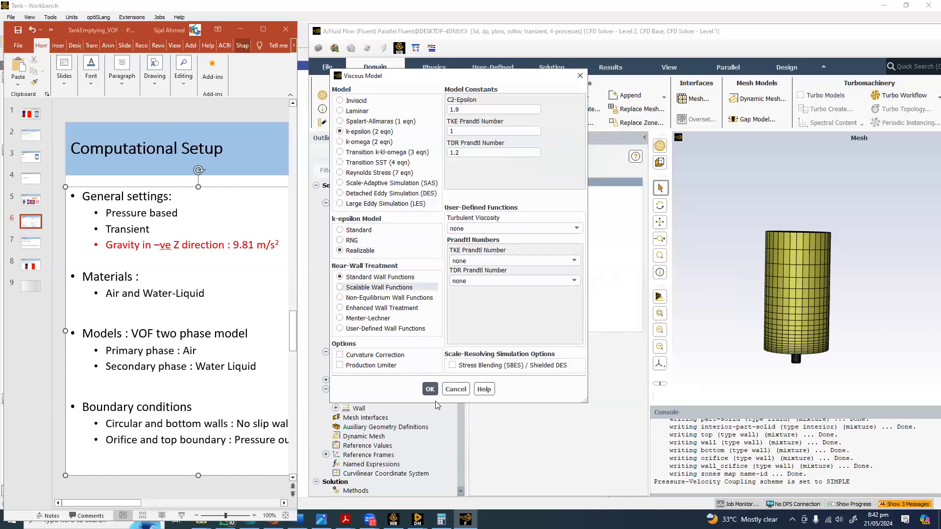
pyautogui.click(378, 288)
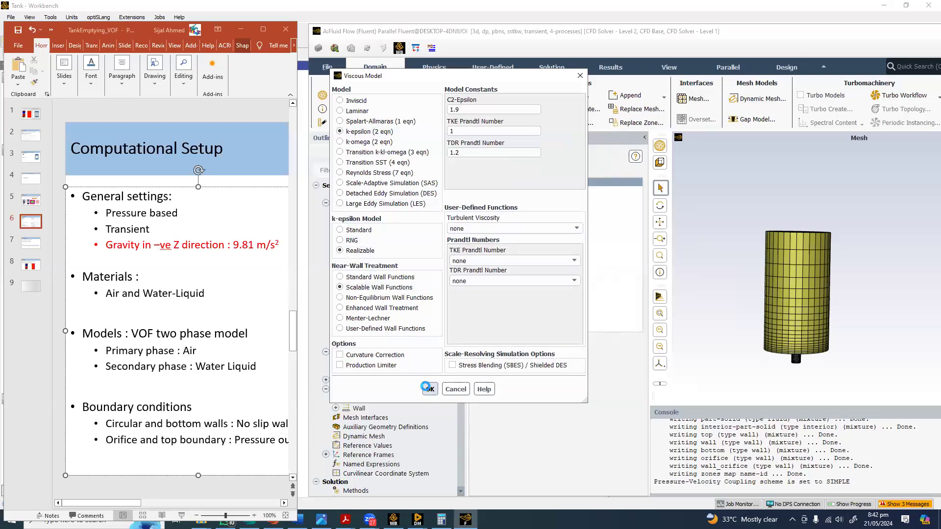
pyautogui.click(427, 388)
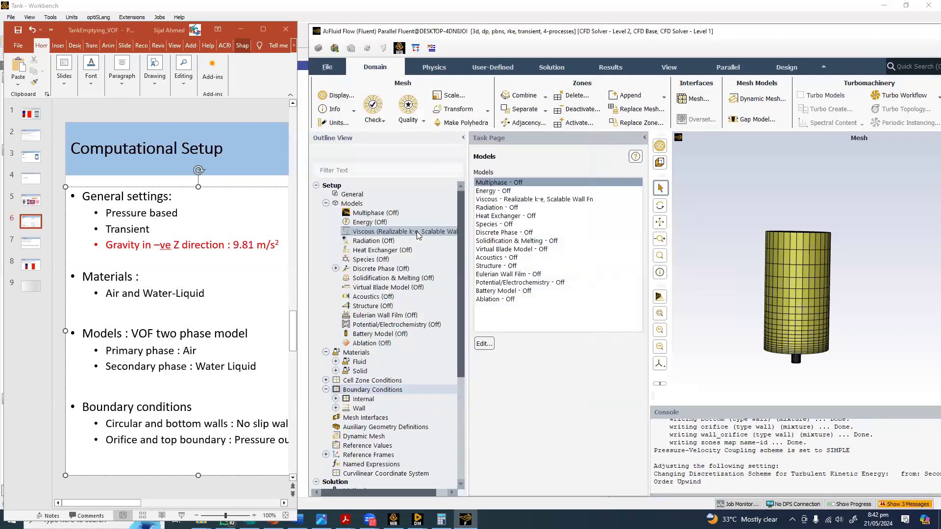
pyautogui.doubleClick(416, 232)
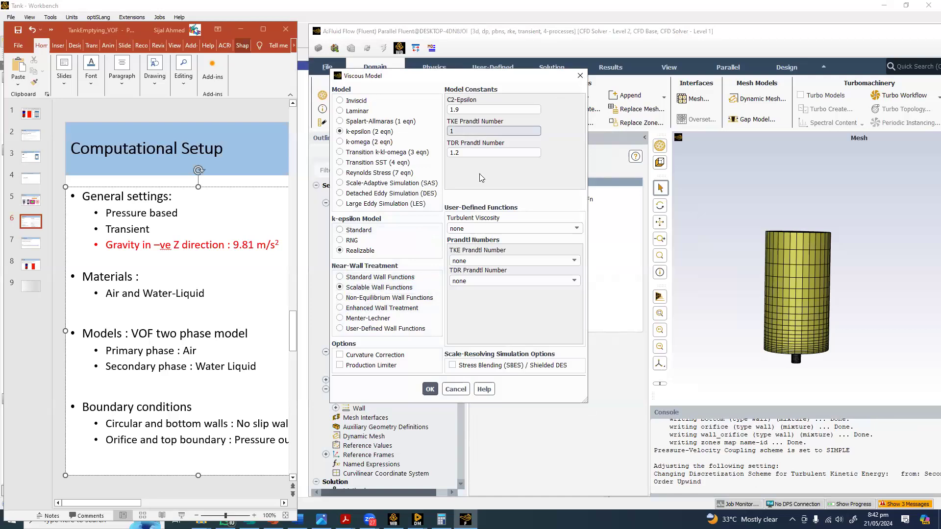
pyautogui.click(579, 75)
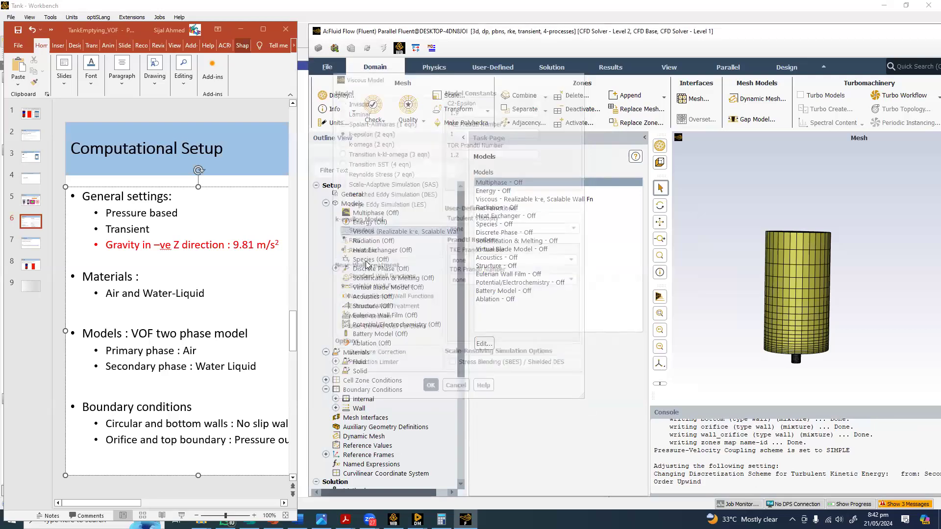
# Change the boundary type of the orifice and top zones to pressure-outlet
pyautogui.doubleClick(363, 389)
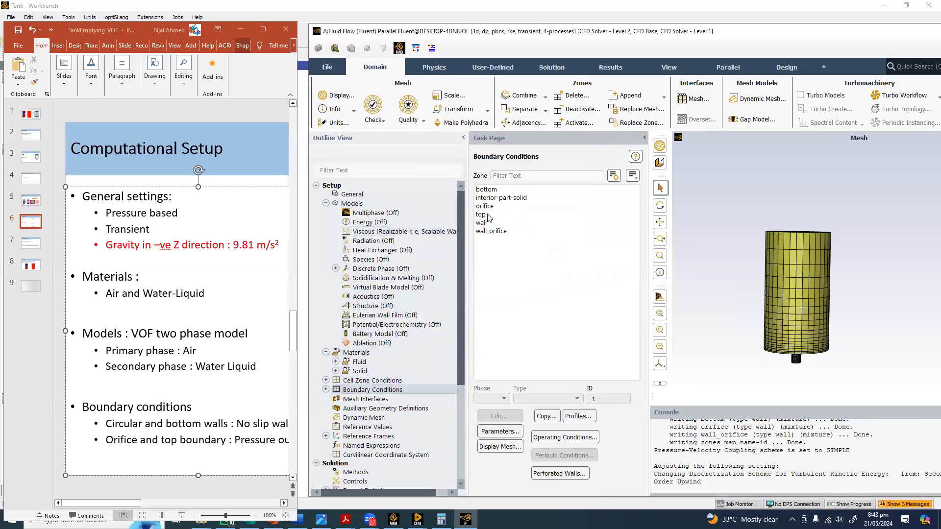
pyautogui.click(486, 189)
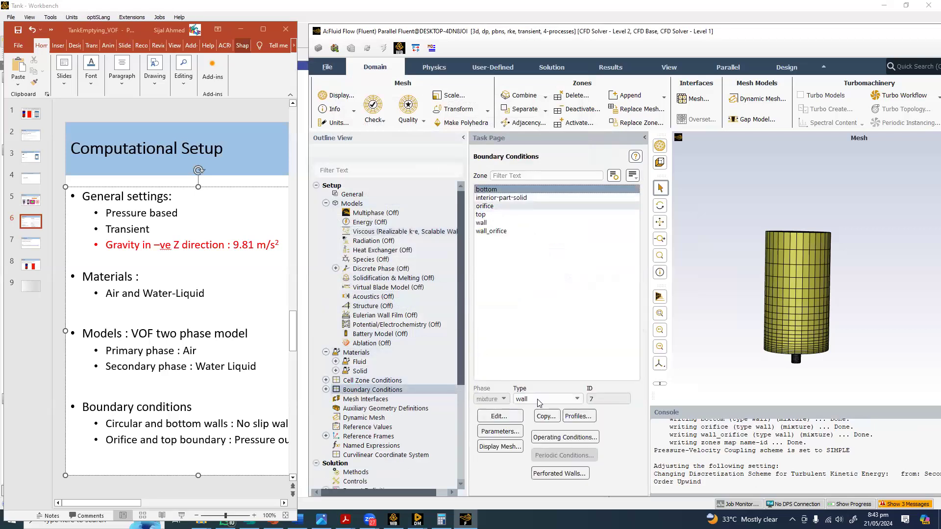
pyautogui.click(485, 206)
pyautogui.click(576, 398)
pyautogui.click(545, 454)
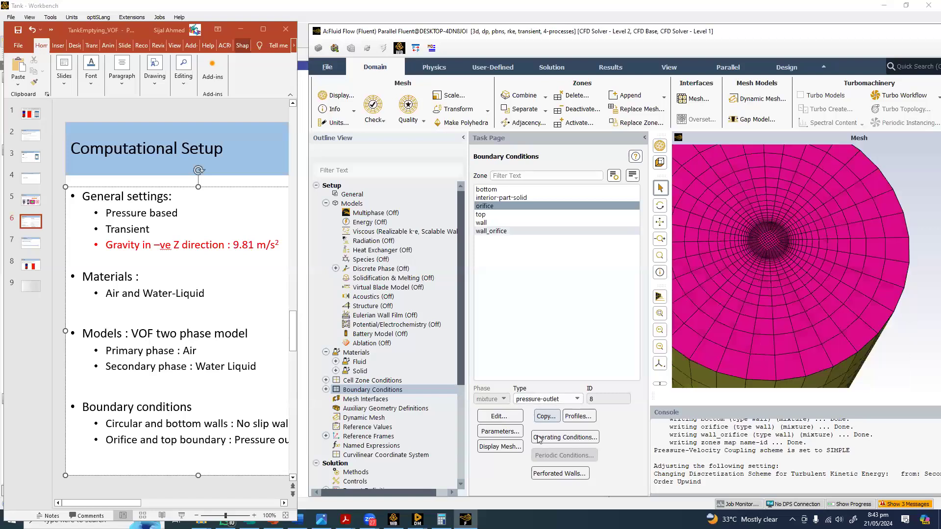
pyautogui.click(537, 454)
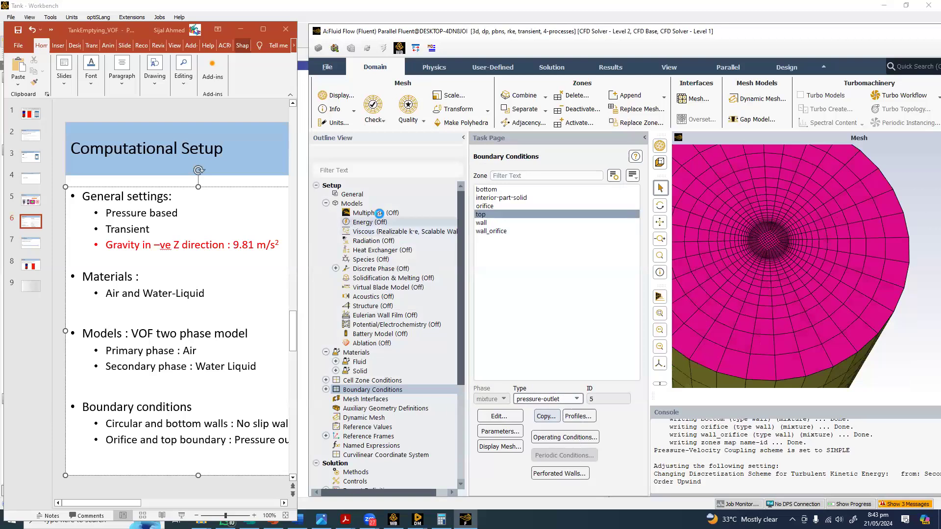
# Enable the Volume of Fluid multiphase model with two Eulerian phases and explicit formulation
pyautogui.click(379, 213)
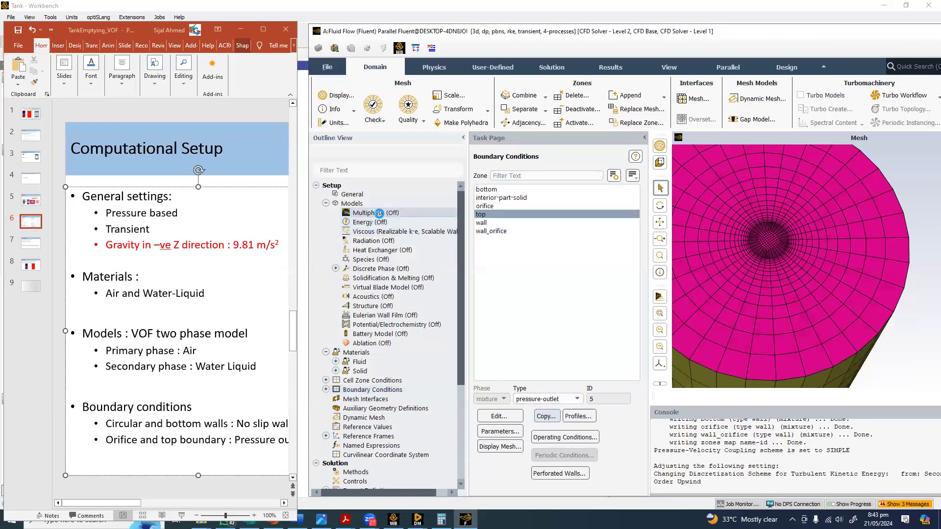
pyautogui.click(485, 333)
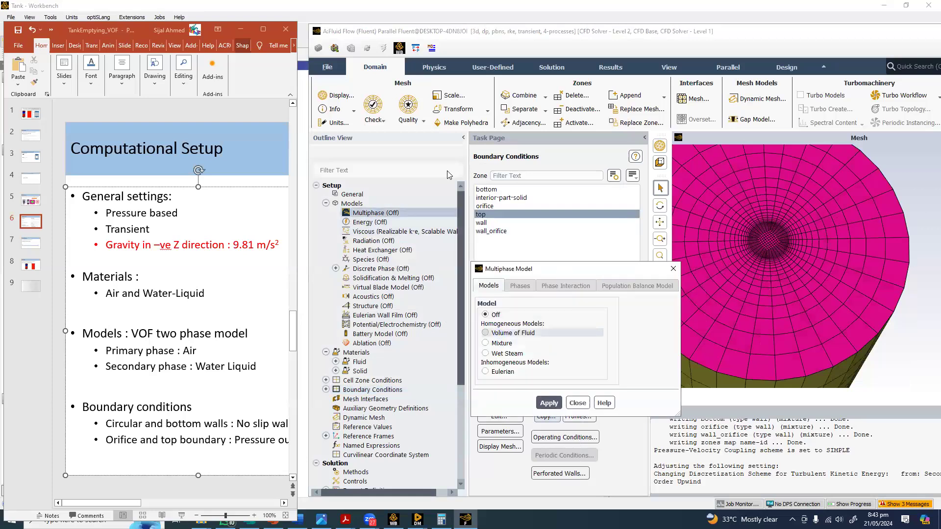
pyautogui.click(455, 370)
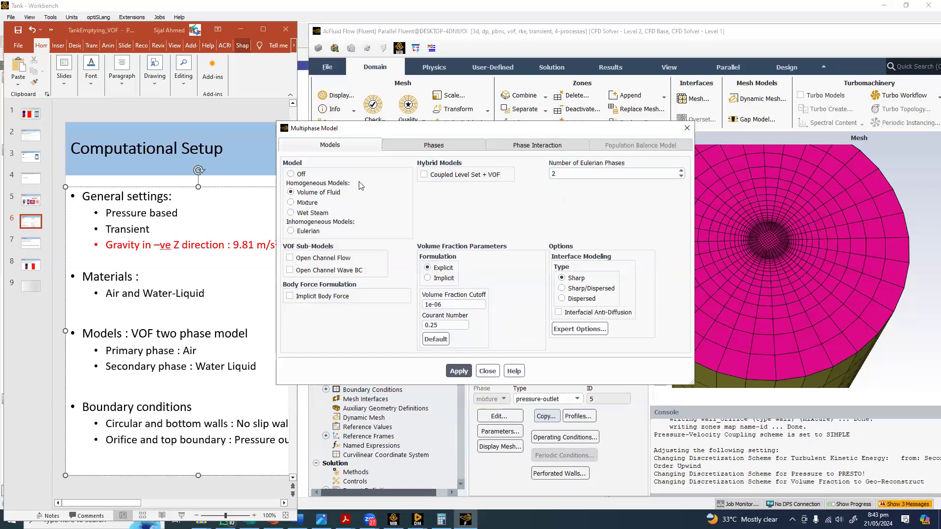
# Name the primary phase air and the secondary phase water, assigning air and water-liquid as their materials
pyautogui.click(433, 146)
pyautogui.click(461, 418)
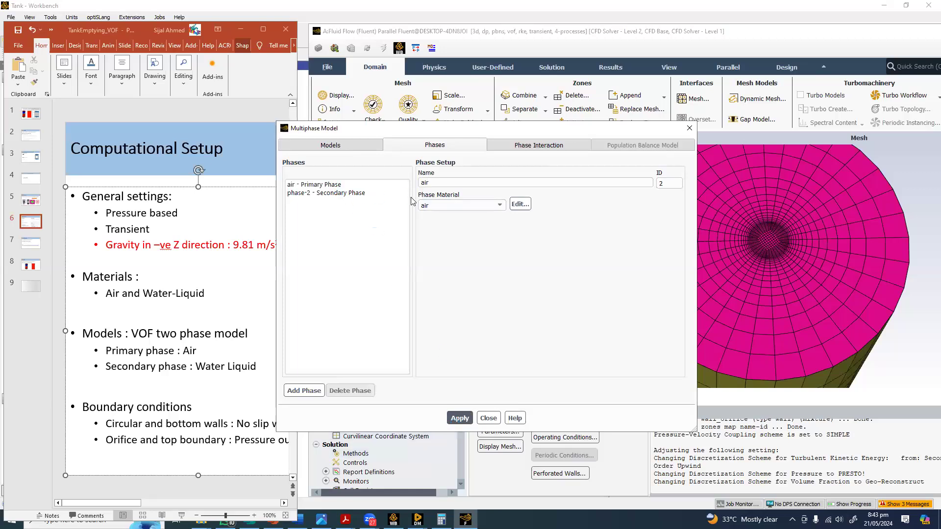
pyautogui.click(372, 192)
pyautogui.press('Tab')
pyautogui.write('water')
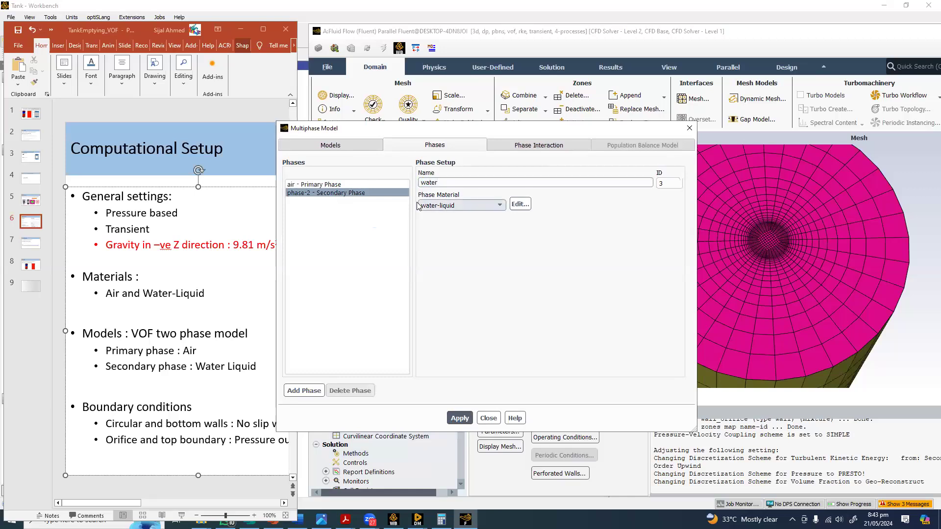
pyautogui.click(456, 418)
pyautogui.click(497, 419)
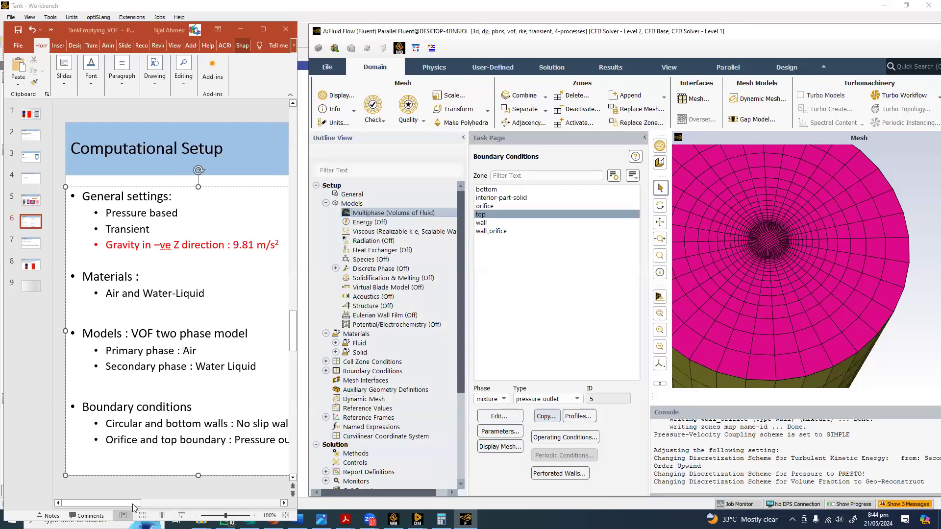
# Following the slide's operating conditions, set Z gravity to -9.81 m/s² and a user-input operating density of 1.225 kg/m³
pyautogui.click(225, 508)
pyautogui.moveTo(128, 502); pyautogui.dragTo(271, 505)
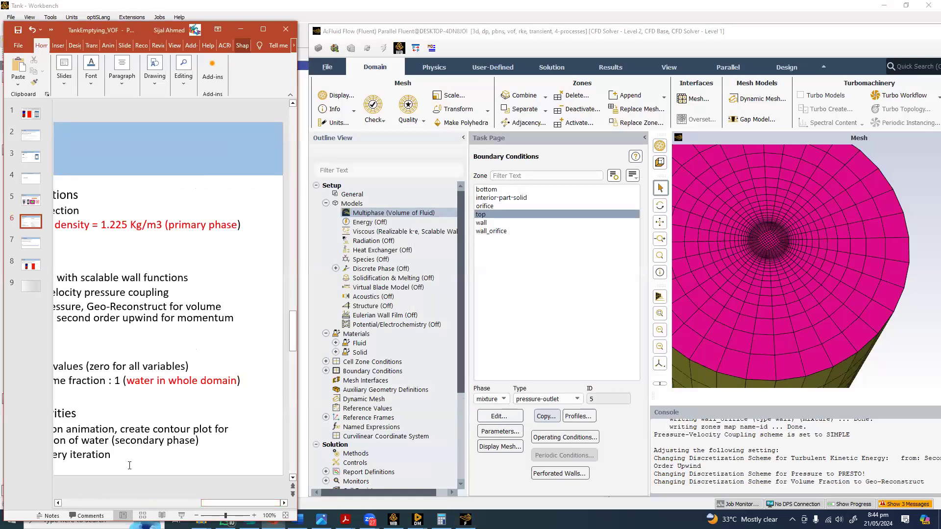
pyautogui.hscroll(-3, 130, 465)
pyautogui.click(435, 67)
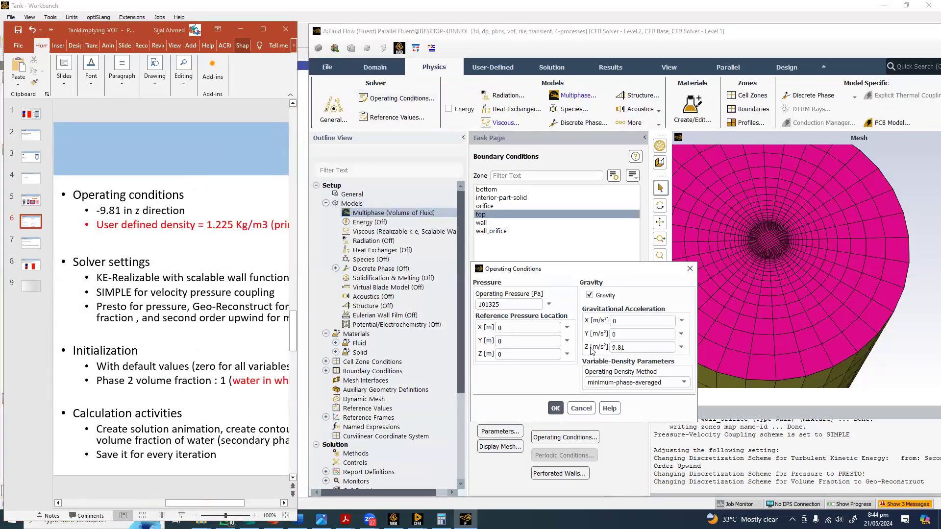
pyautogui.click(613, 347)
pyautogui.click(618, 384)
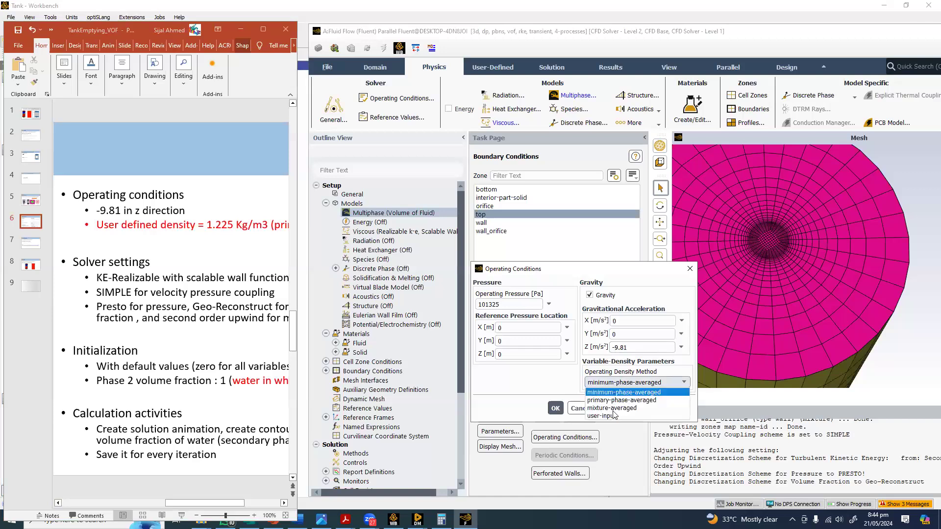
pyautogui.click(602, 415)
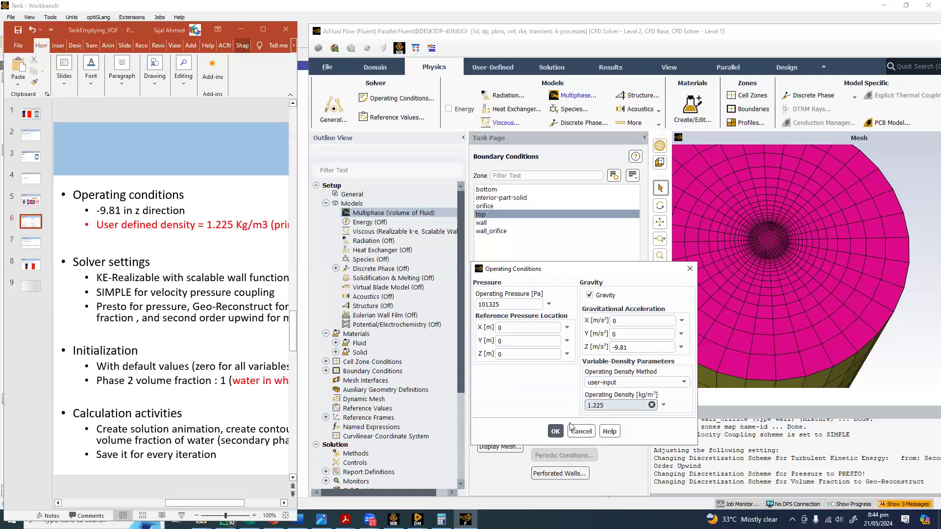
pyautogui.click(554, 430)
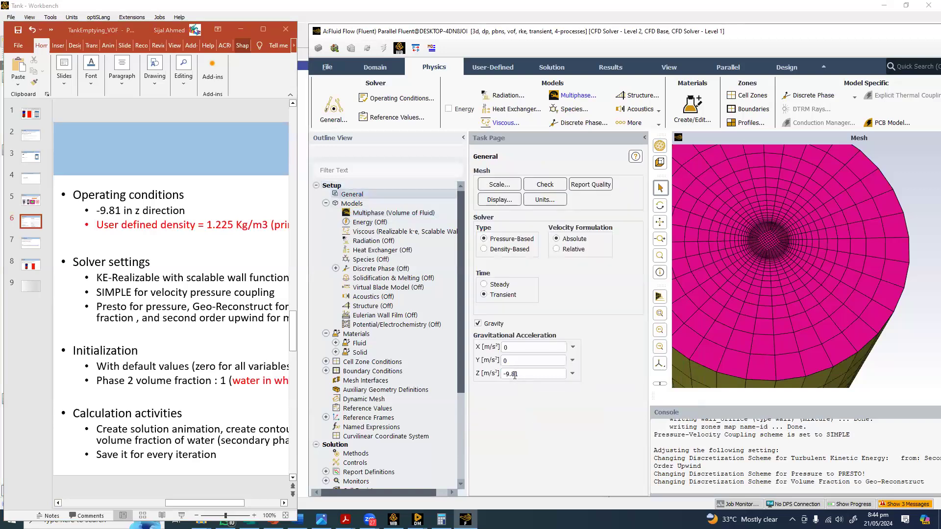
pyautogui.click(507, 375)
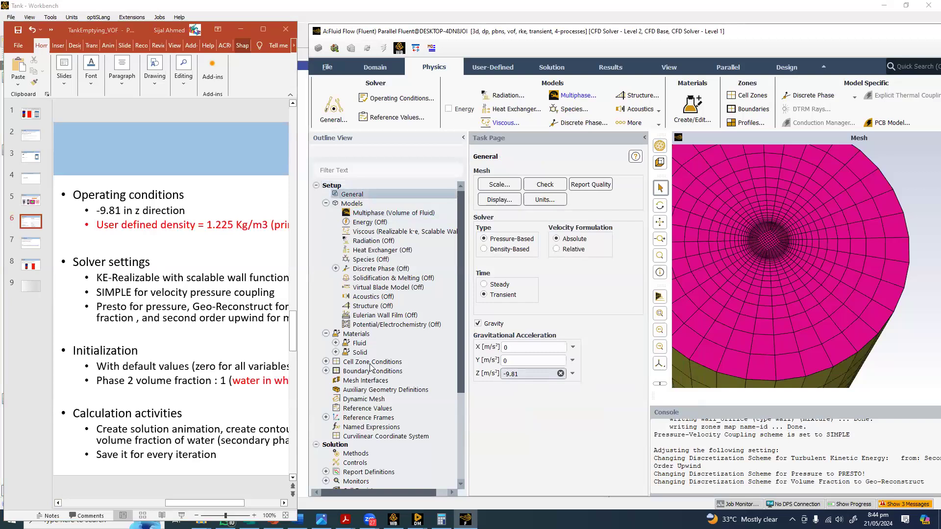
# Review the solution methods and initialize the solution using standard initialization with the default values
pyautogui.click(355, 455)
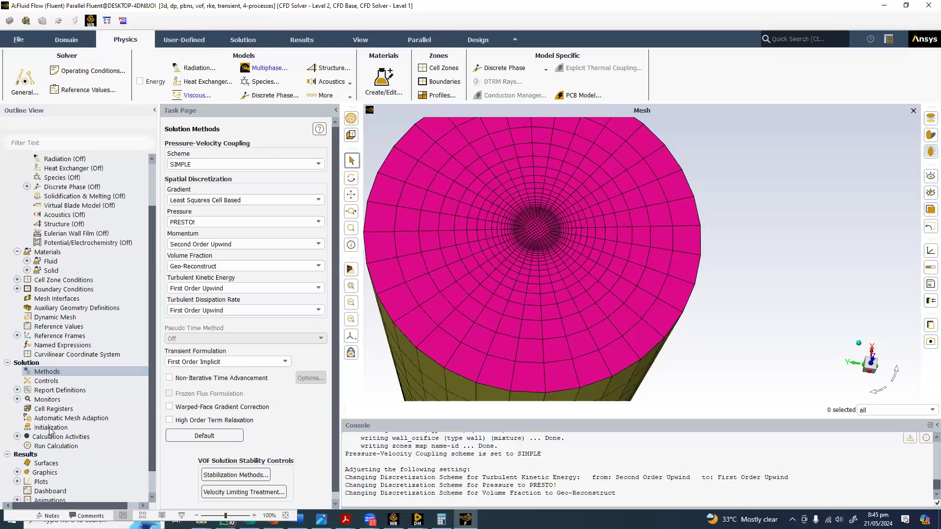
pyautogui.click(48, 427)
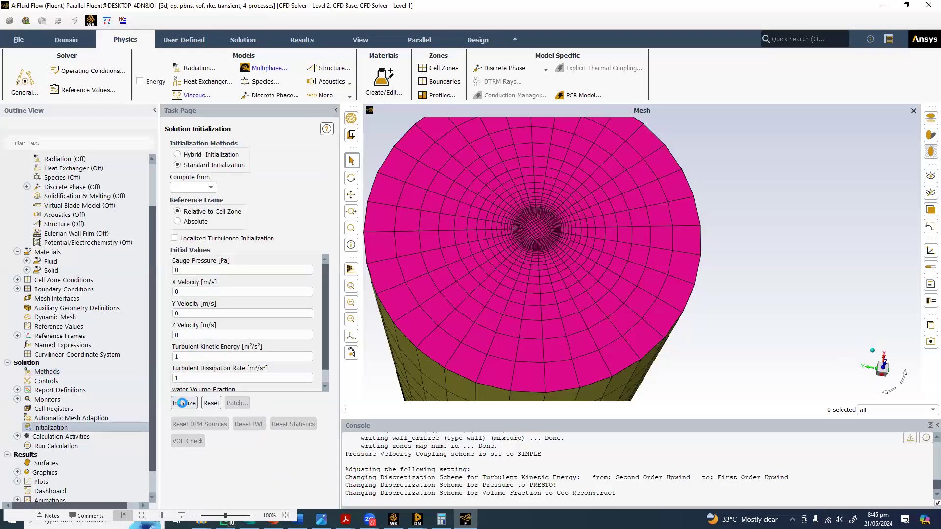
# Start a new hex region register for manual mesh adaption, with X Min and Y Min both at -0.0707 m
pyautogui.click(68, 36)
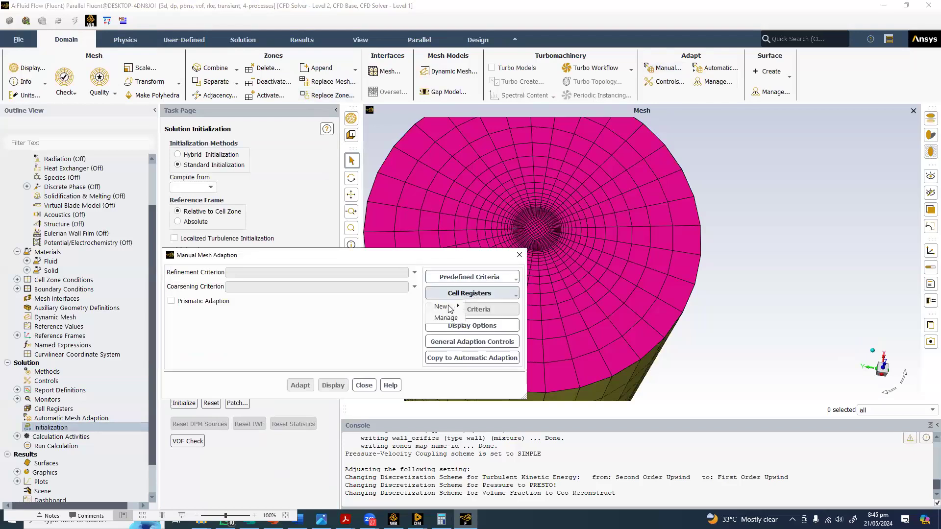
pyautogui.moveTo(450, 307)
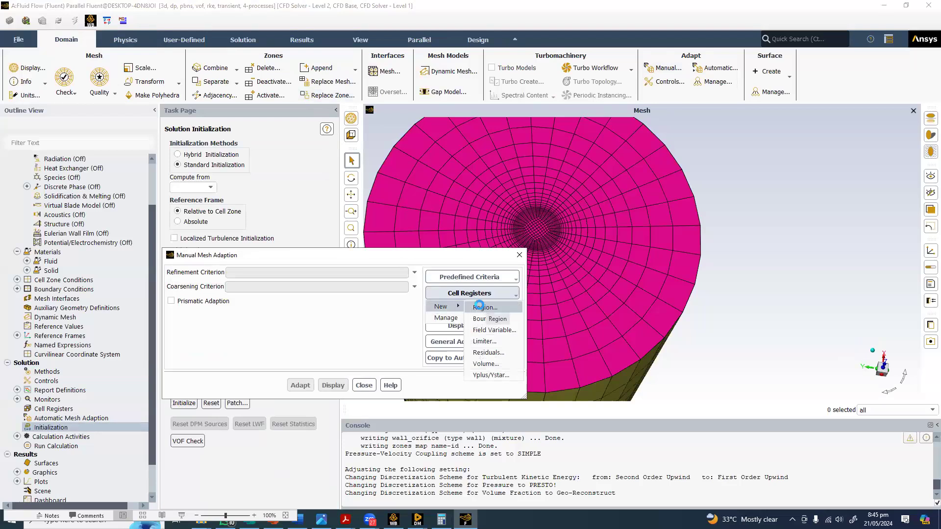
pyautogui.click(484, 308)
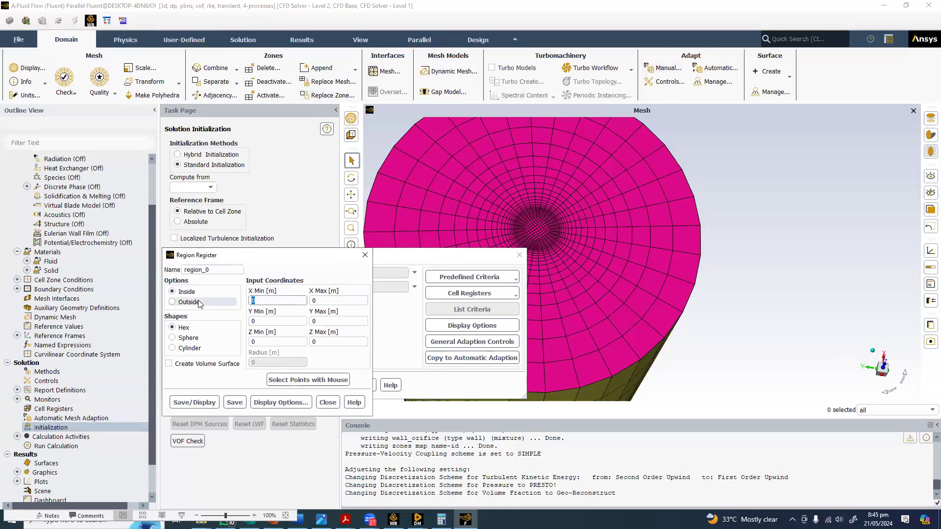
pyautogui.write('-0.0707')
pyautogui.doubleClick(267, 301)
pyautogui.rightClick(268, 301)
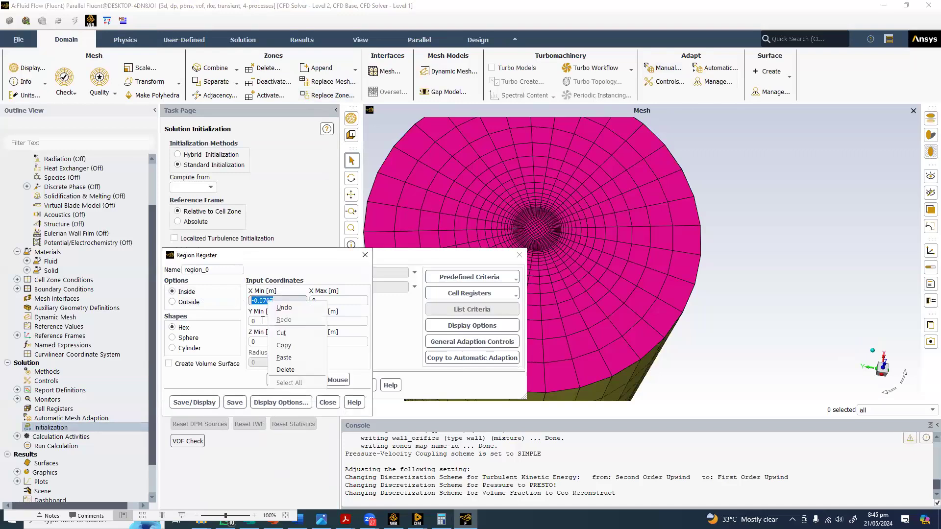
pyautogui.click(284, 345)
pyautogui.press('Tab')
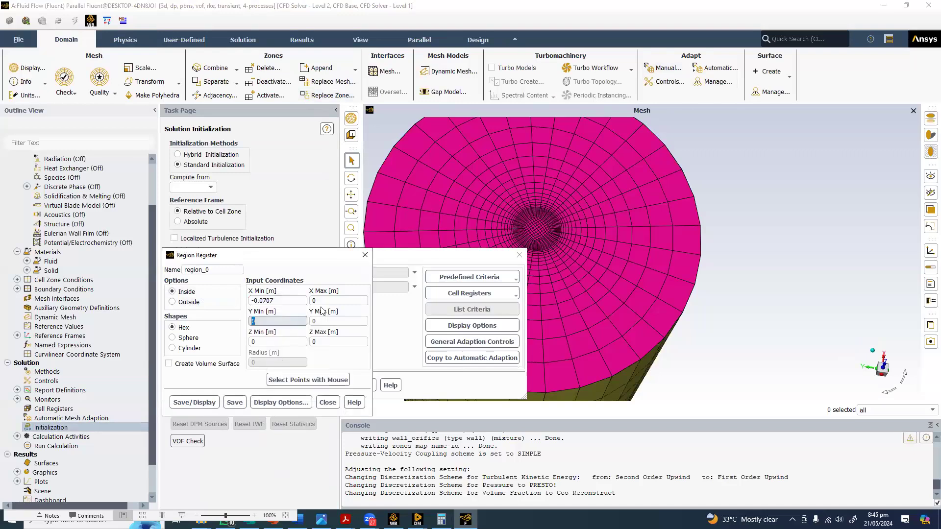
pyautogui.rightClick(274, 321)
pyautogui.click(287, 378)
pyautogui.press('Tab')
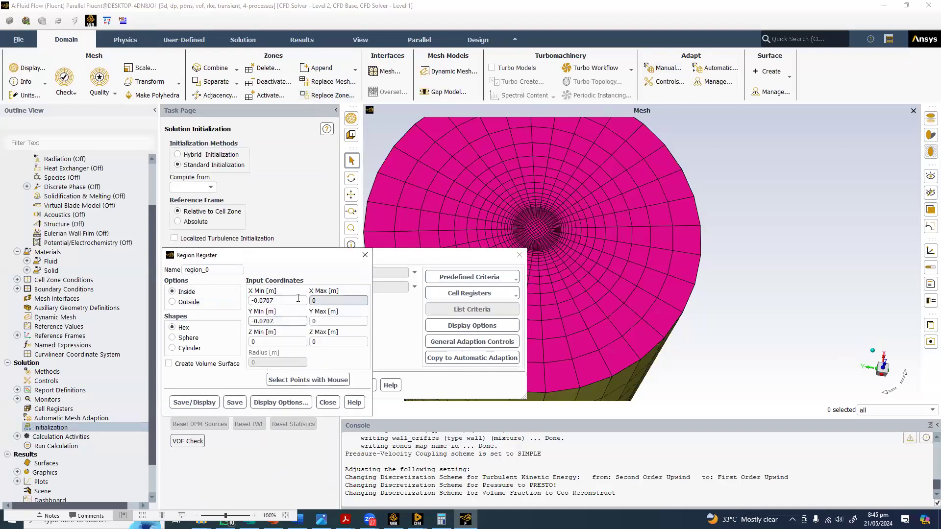
# Set the region register's X Max and Y Max to 0.0707 m
pyautogui.rightClick(316, 301)
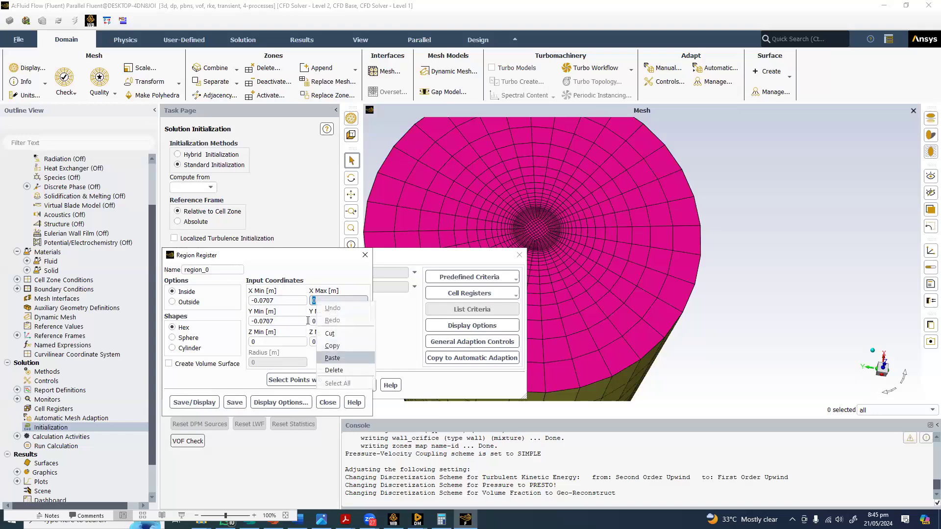
pyautogui.click(332, 358)
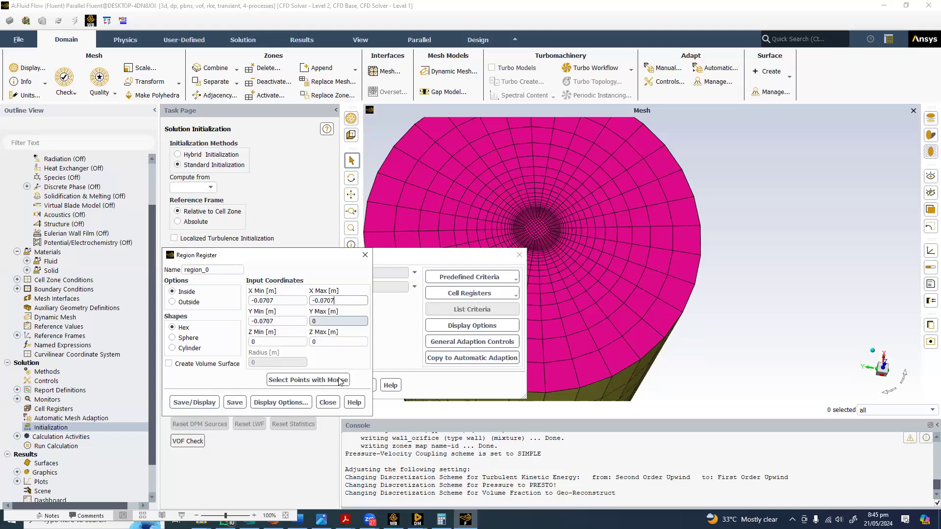
pyautogui.rightClick(314, 317)
pyautogui.click(339, 369)
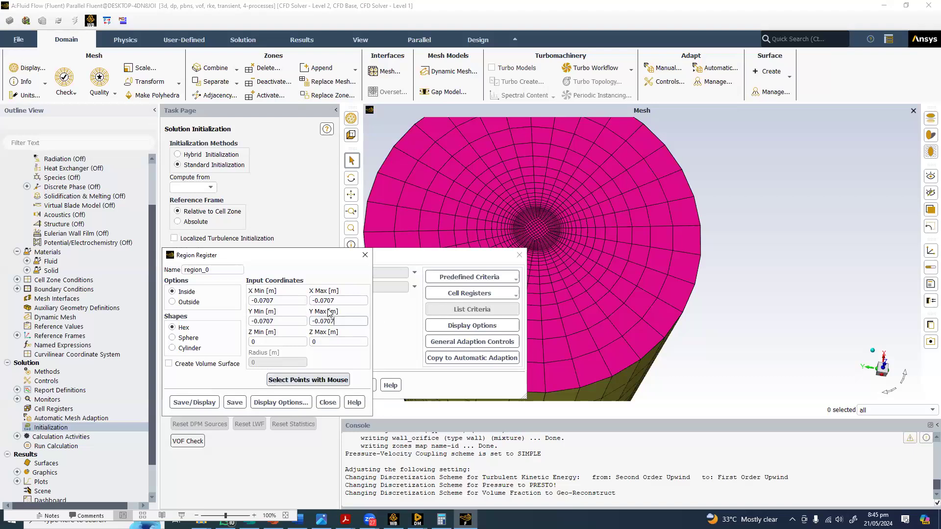
pyautogui.click(313, 322)
pyautogui.press('Delete')
pyautogui.click(314, 320)
pyautogui.press('Delete')
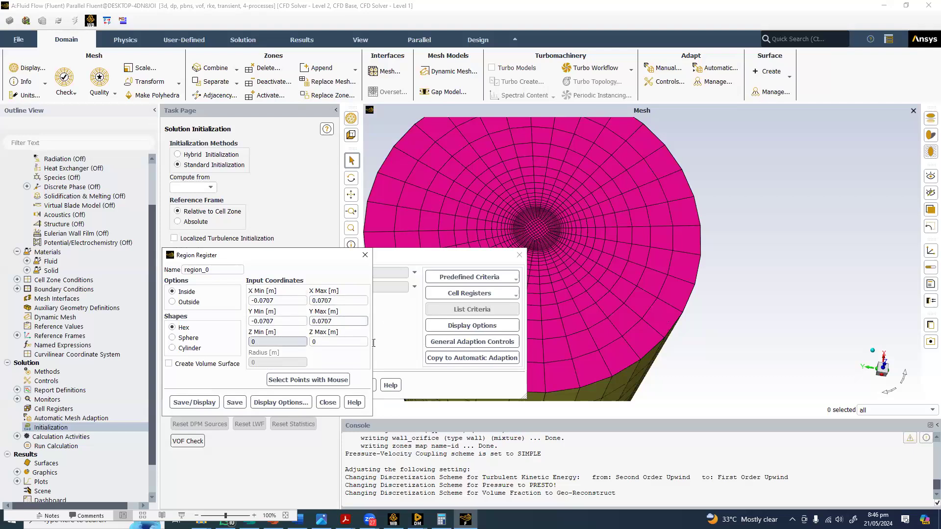
# Look up the tank height on the analytical model slide, enter 0.0257 m as the region's Z Max, and save and display the register
pyautogui.doubleClick(314, 342)
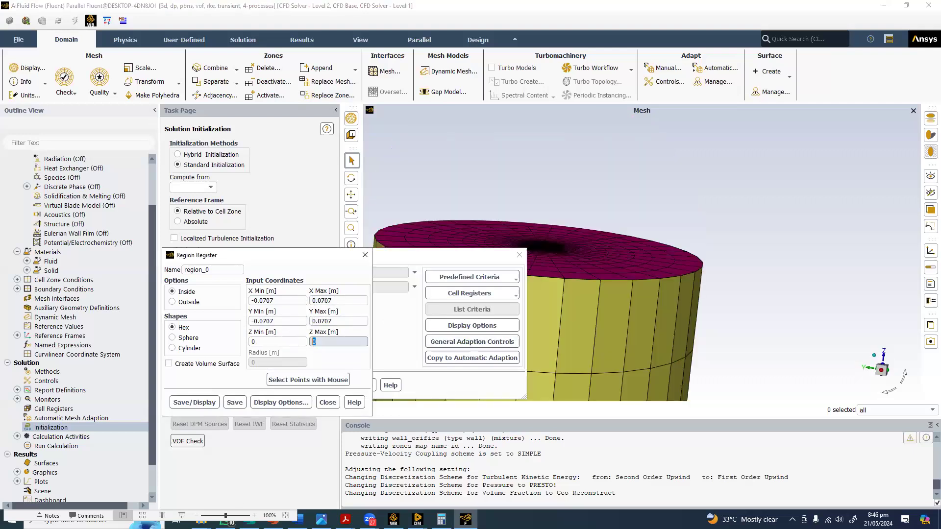
pyautogui.click(273, 518)
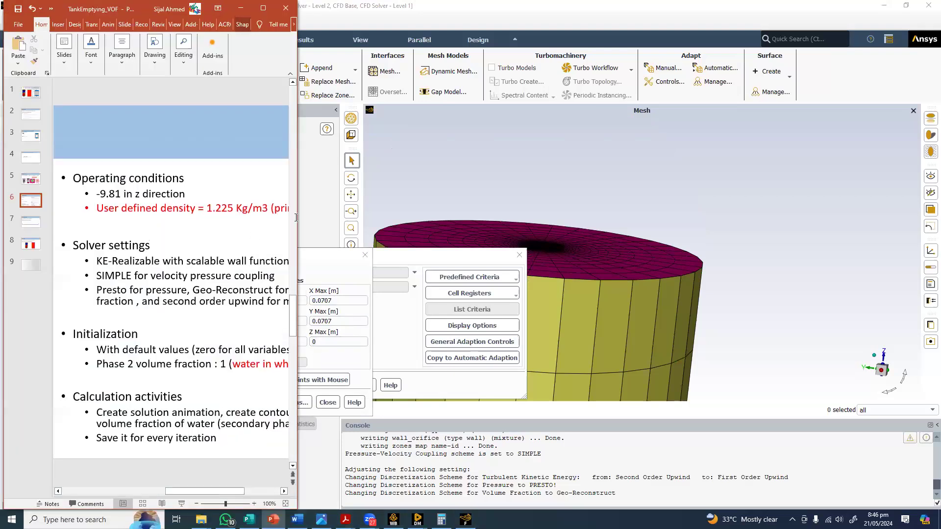
pyautogui.click(263, 8)
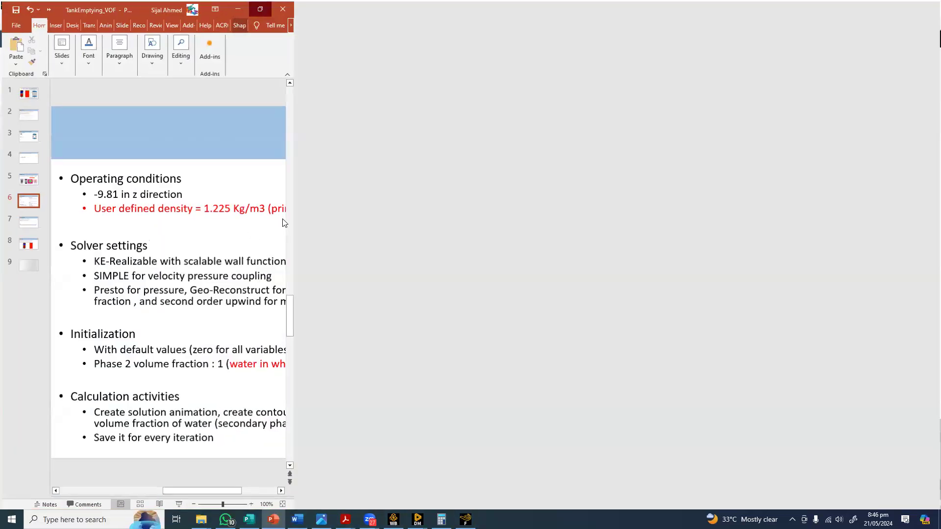
pyautogui.scroll(5, 83, 260)
pyautogui.scroll(1, 86, 263)
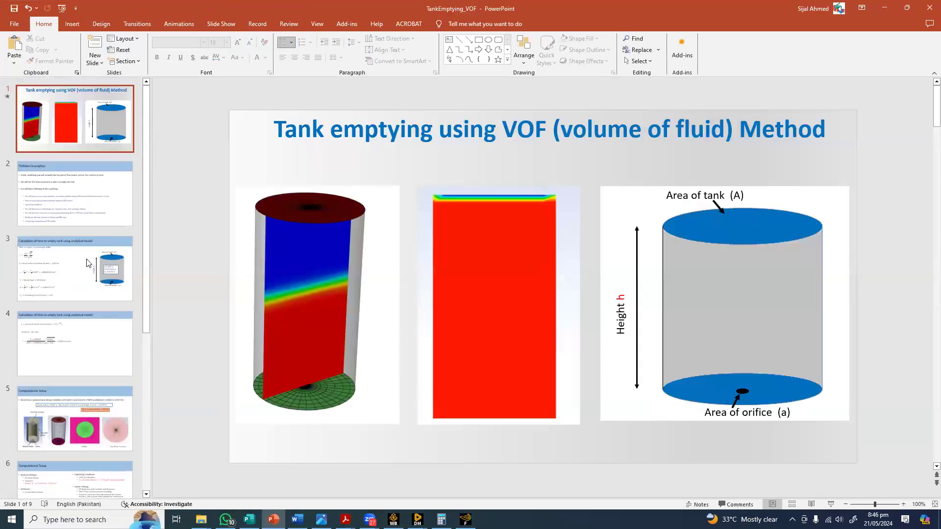
pyautogui.click(86, 264)
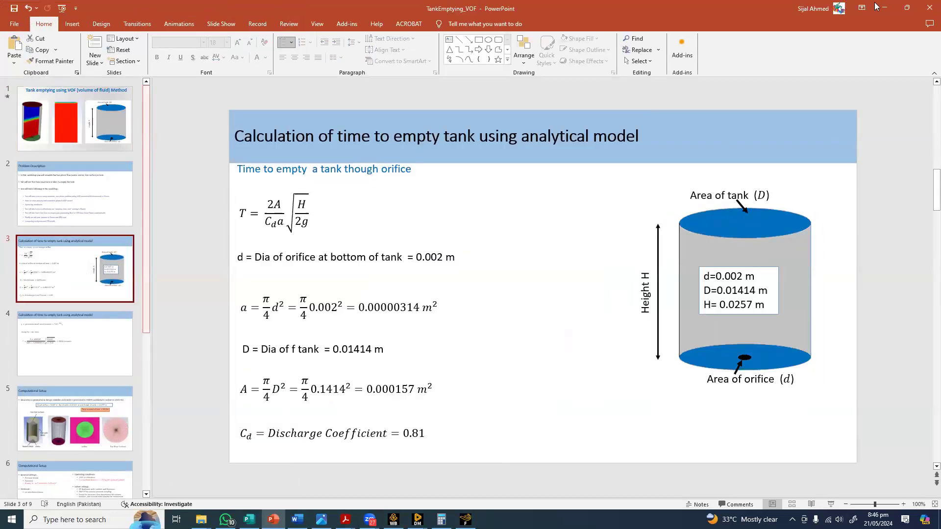
pyautogui.click(884, 8)
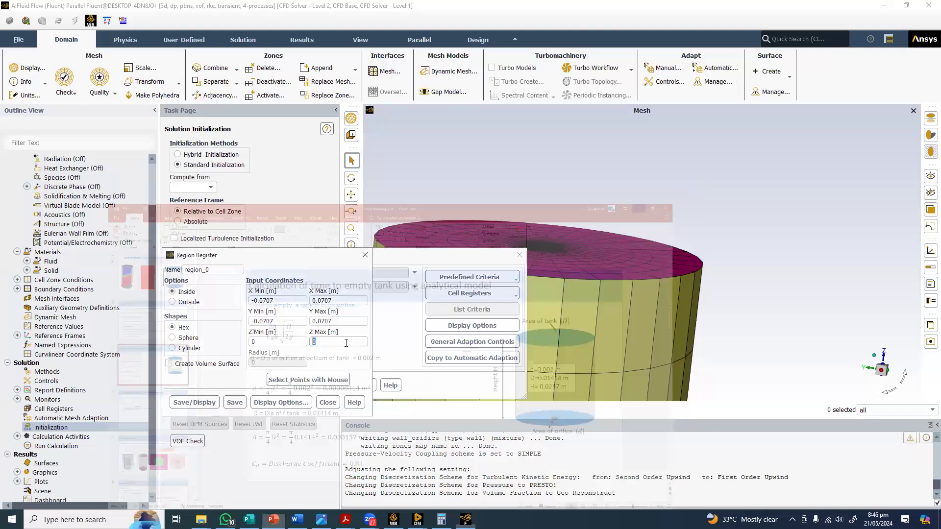
pyautogui.write('0.')
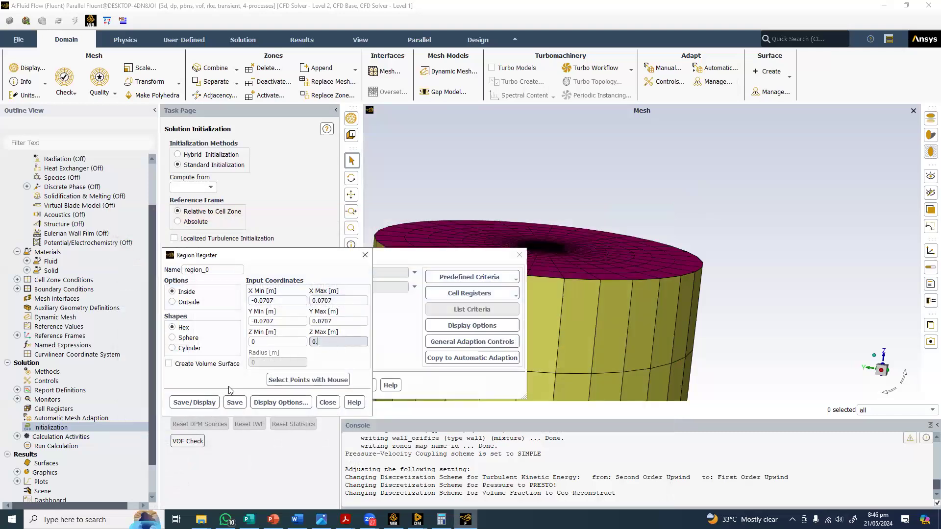
pyautogui.write('0257')
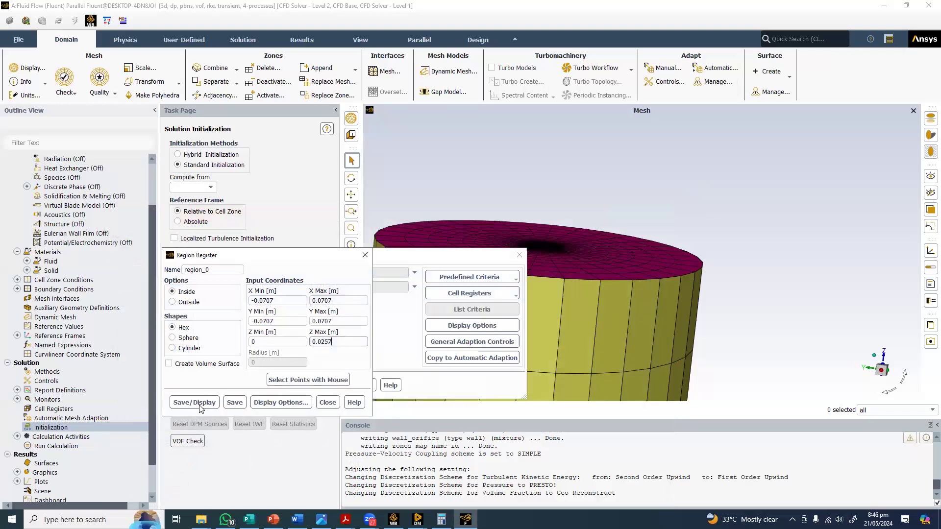
pyautogui.click(198, 405)
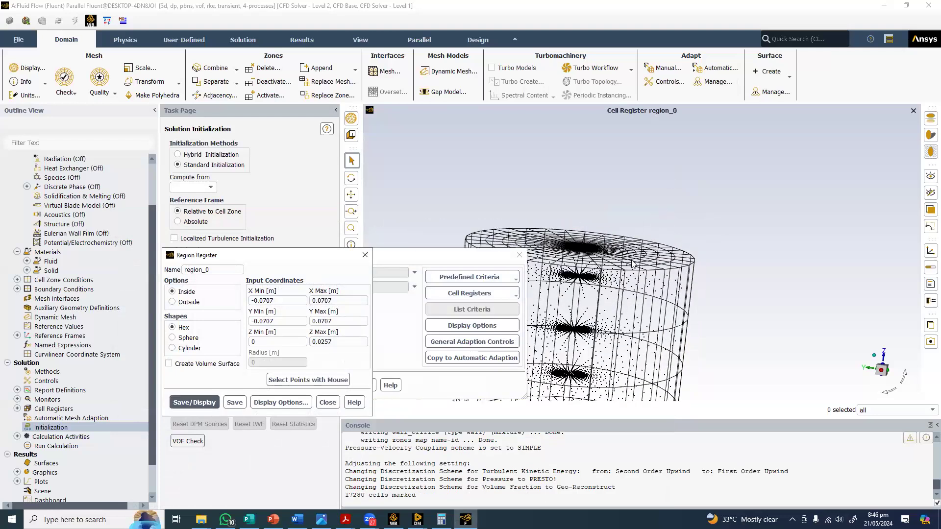
# Inspect the cells marked by the region register over the full tank height, then close the mesh adaption dialog
pyautogui.scroll(-3, 639, 245)
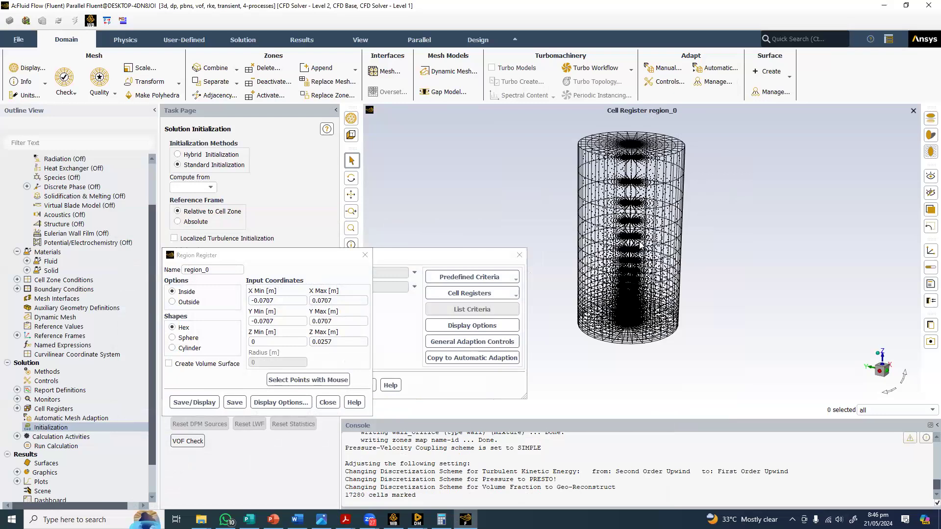
pyautogui.middleClick(640, 242)
pyautogui.moveTo(638, 244); pyautogui.dragTo(637, 242)
pyautogui.scroll(-1, 637, 242)
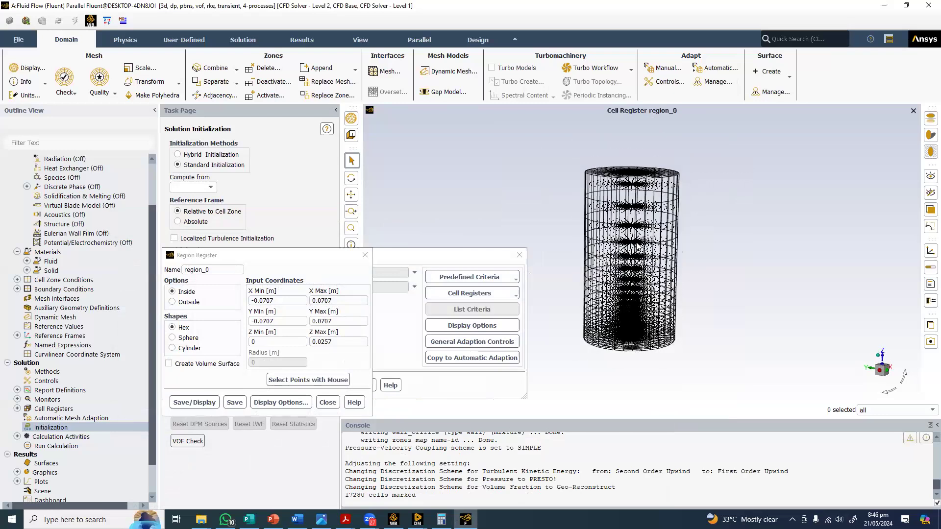
pyautogui.scroll(4, 638, 245)
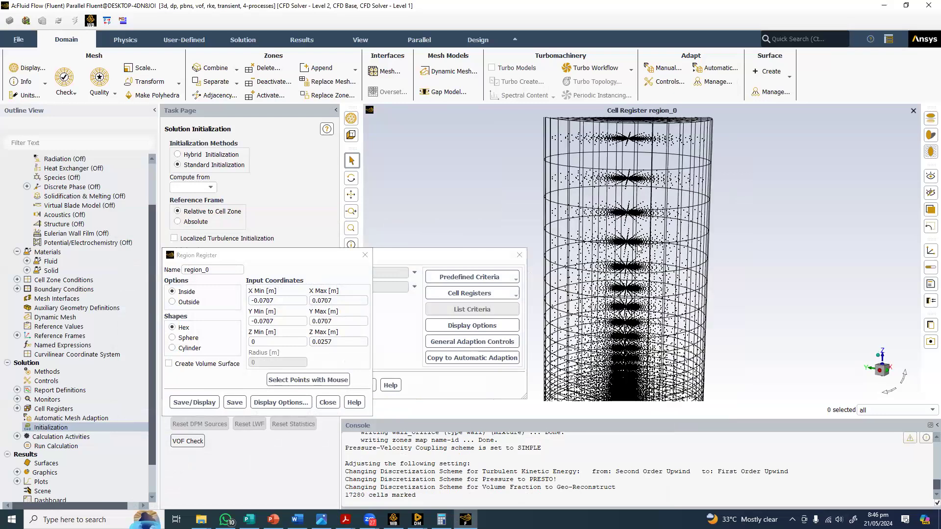
pyautogui.scroll(-3, 658, 267)
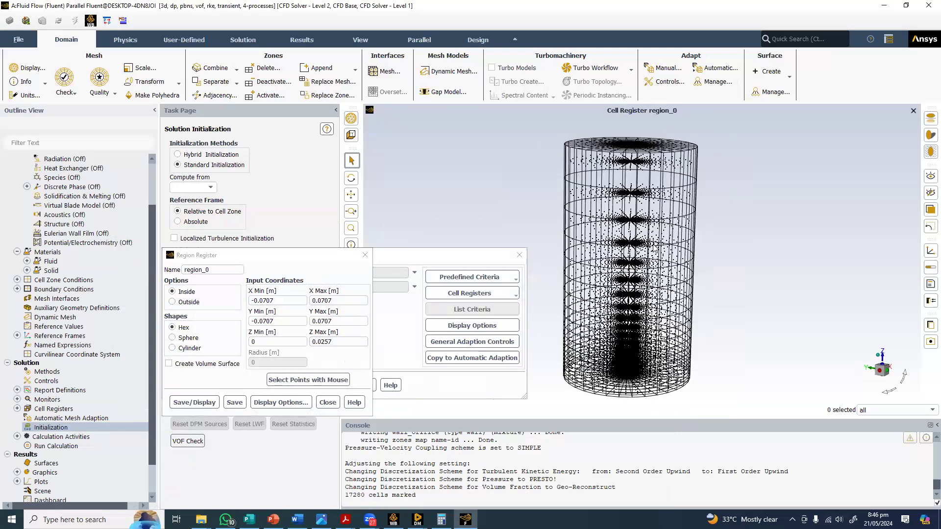
pyautogui.moveTo(629, 168); pyautogui.dragTo(710, 179)
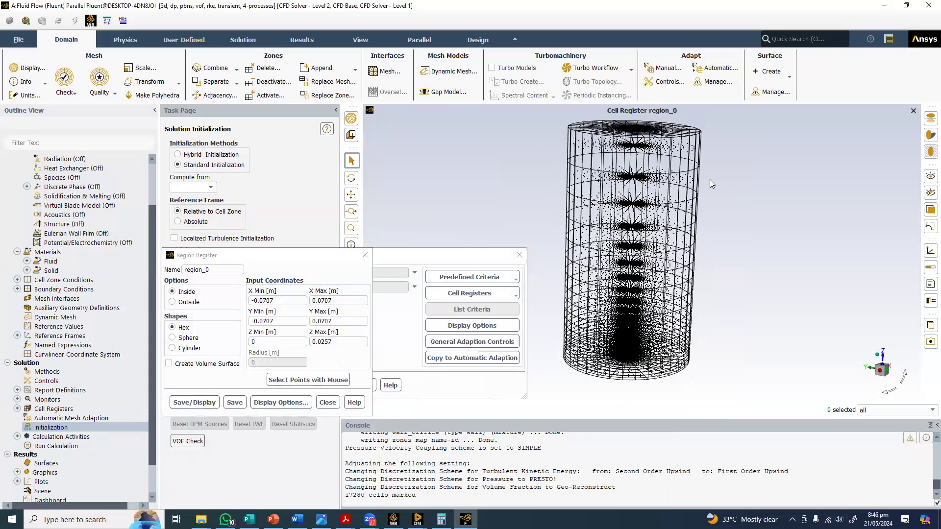
pyautogui.click(514, 259)
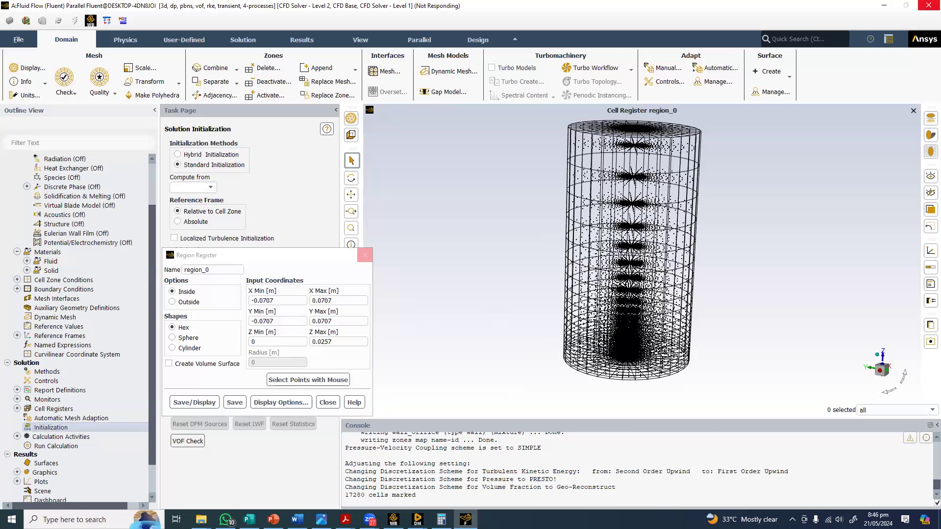
pyautogui.click(225, 519)
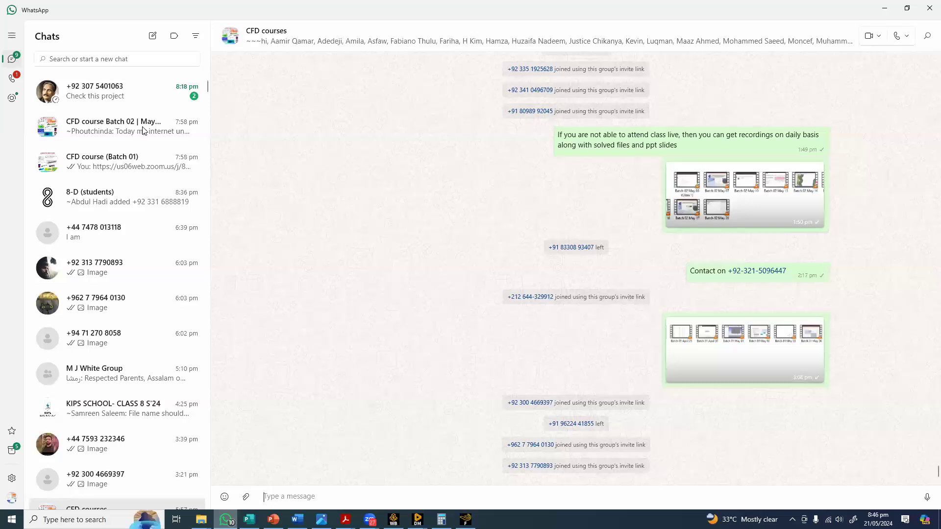
pyautogui.click(133, 104)
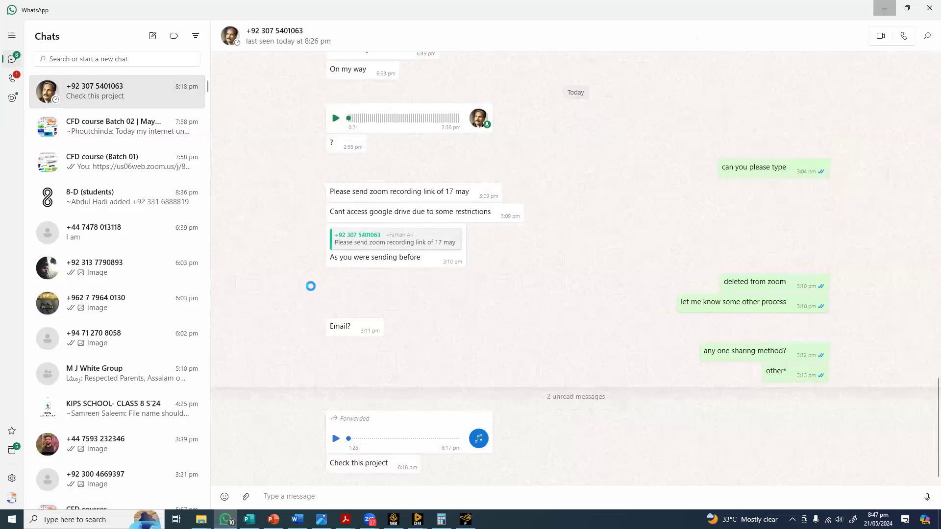
pyautogui.hotkey('alt', 'Tab')
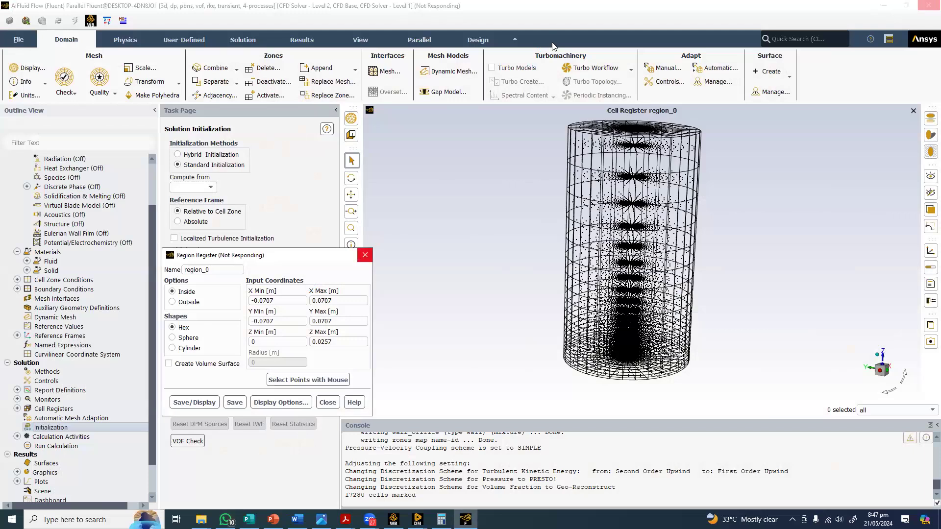
# Patch the water volume fraction with a value of 1 in the region_0 register
pyautogui.click(237, 403)
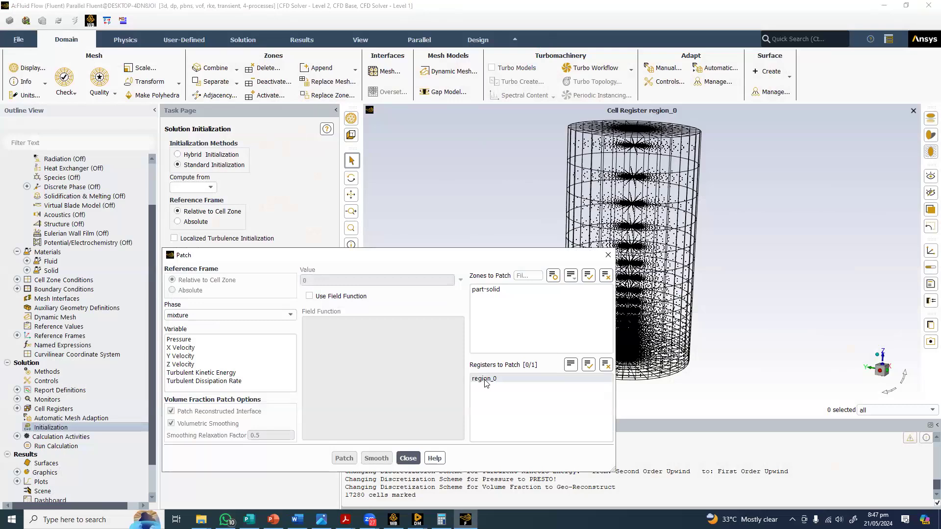
pyautogui.click(485, 380)
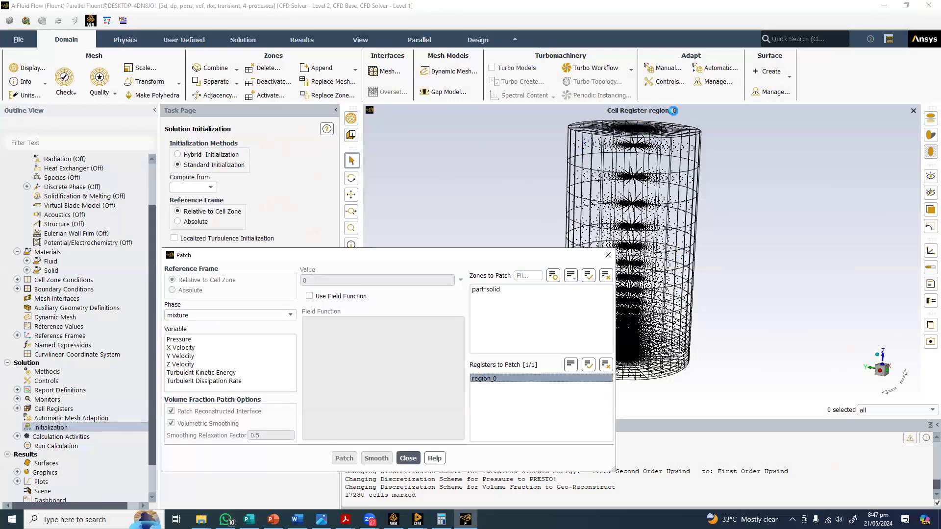
pyautogui.click(196, 315)
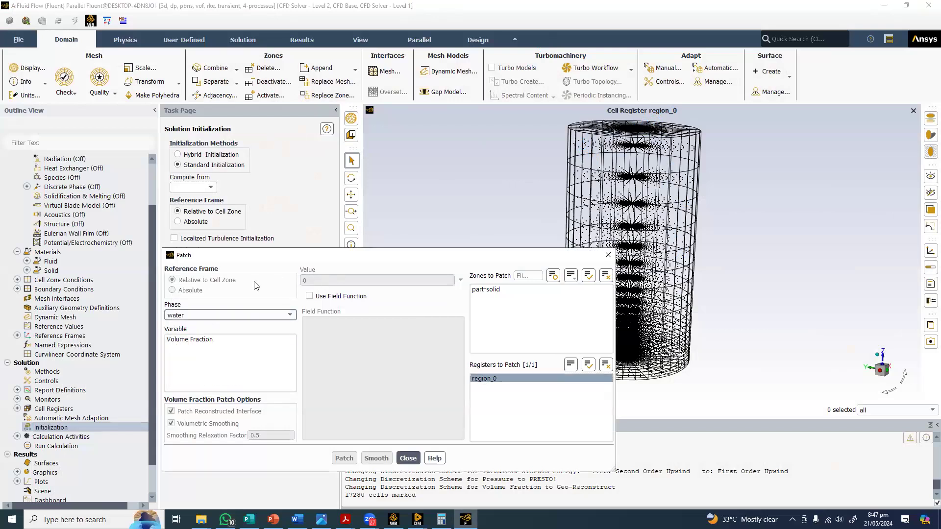
pyautogui.write('1')
pyautogui.click(345, 458)
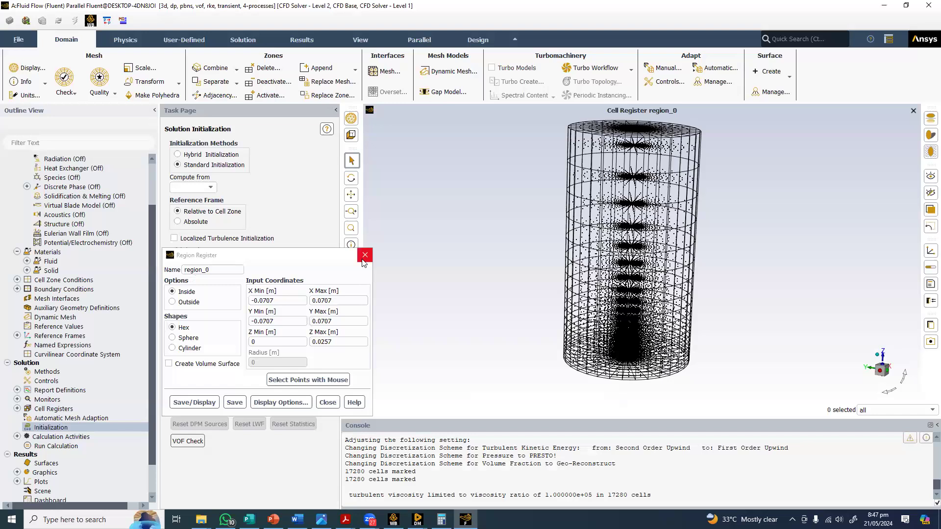
# Open the definition of a new solution animation under the calculation activities
pyautogui.click(17, 437)
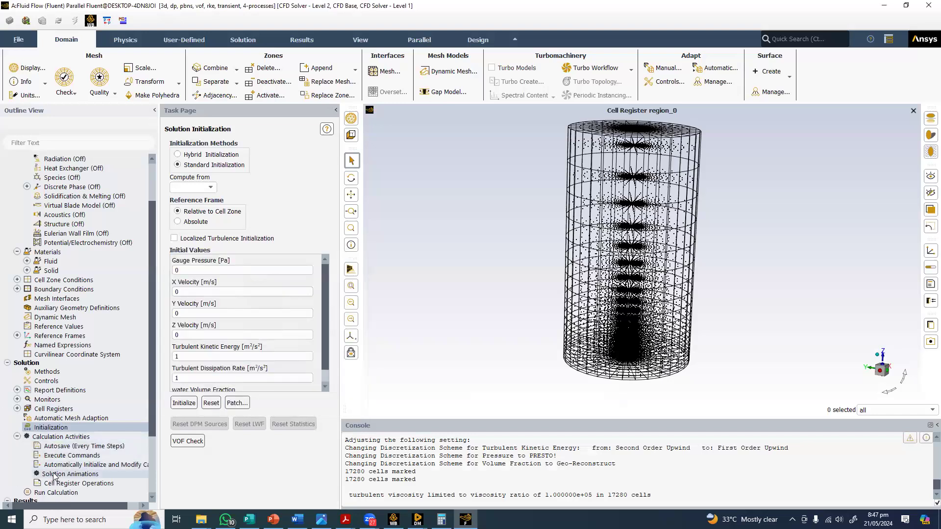
pyautogui.click(55, 474)
pyautogui.doubleClick(55, 475)
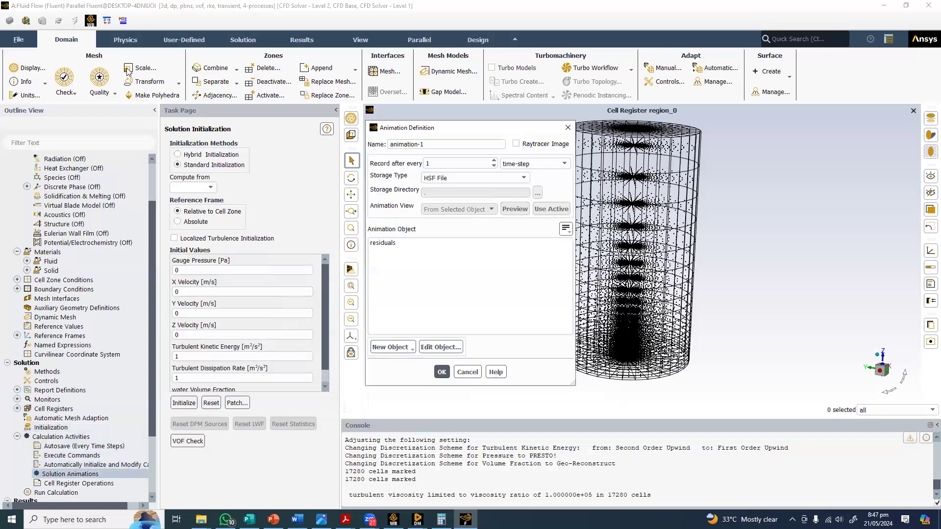
# Create an iso-surface of constant mesh X-Coordinate with an iso-value of 0
pyautogui.click(59, 40)
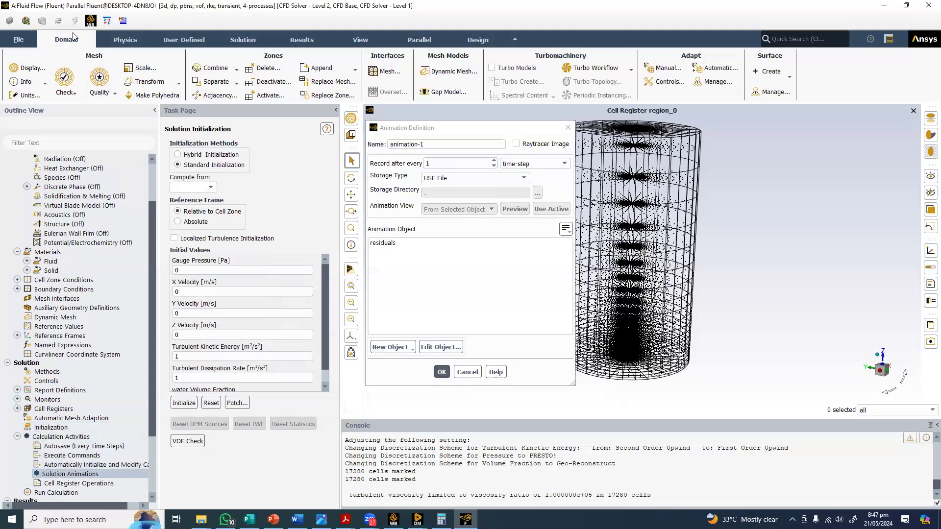
pyautogui.scroll(-4, 60, 40)
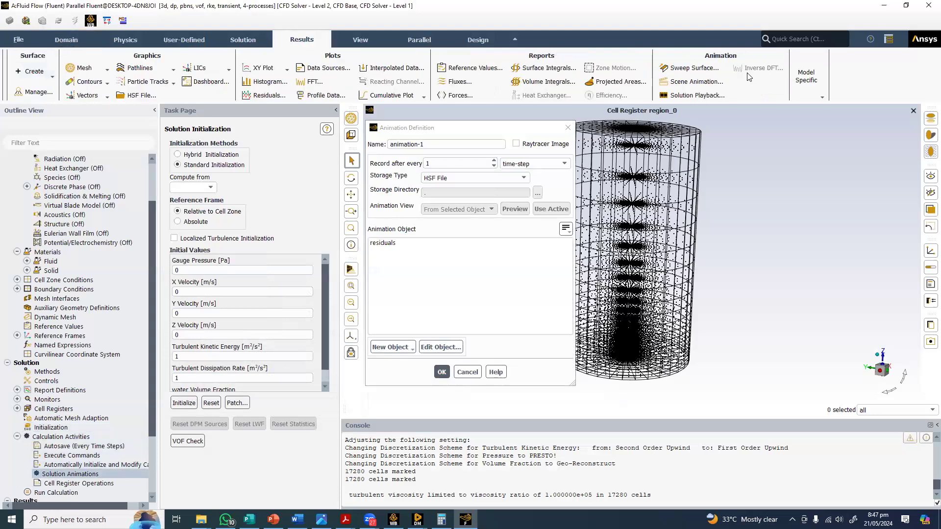
pyautogui.scroll(4, 785, 74)
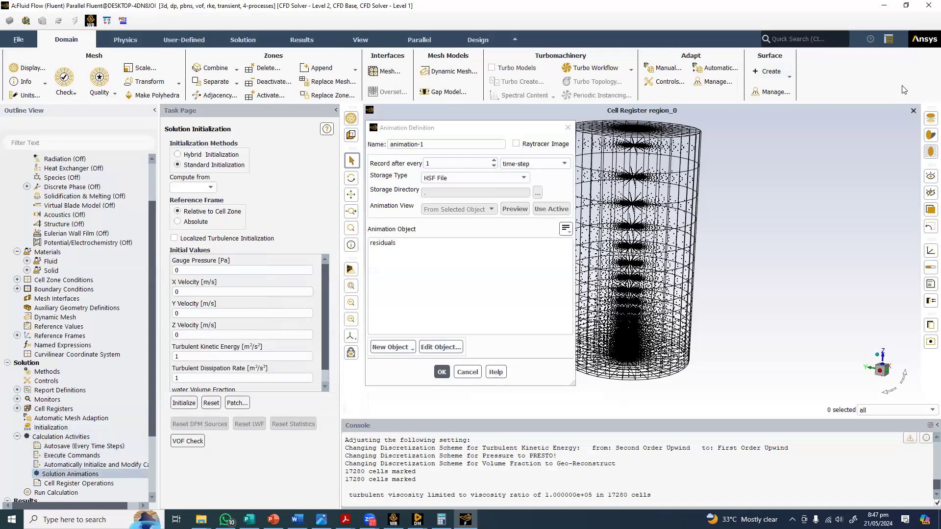
pyautogui.click(774, 76)
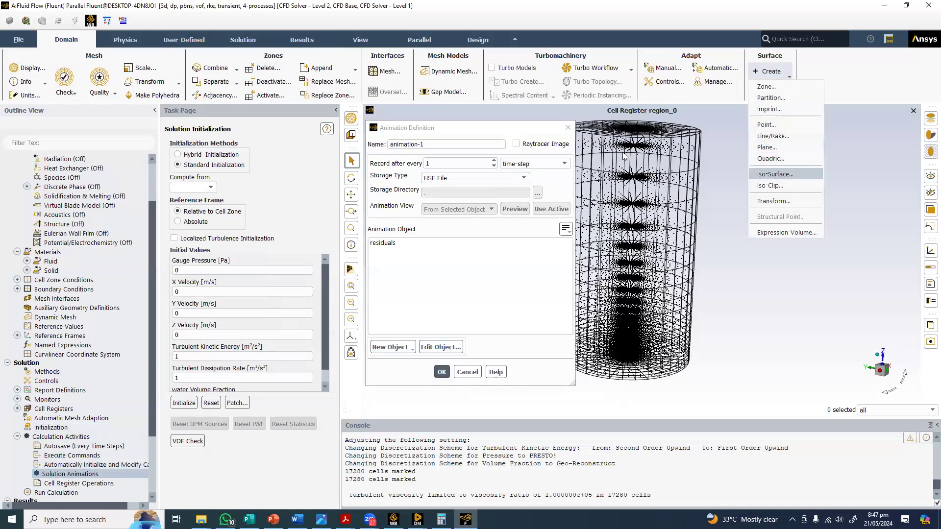
pyautogui.click(664, 220)
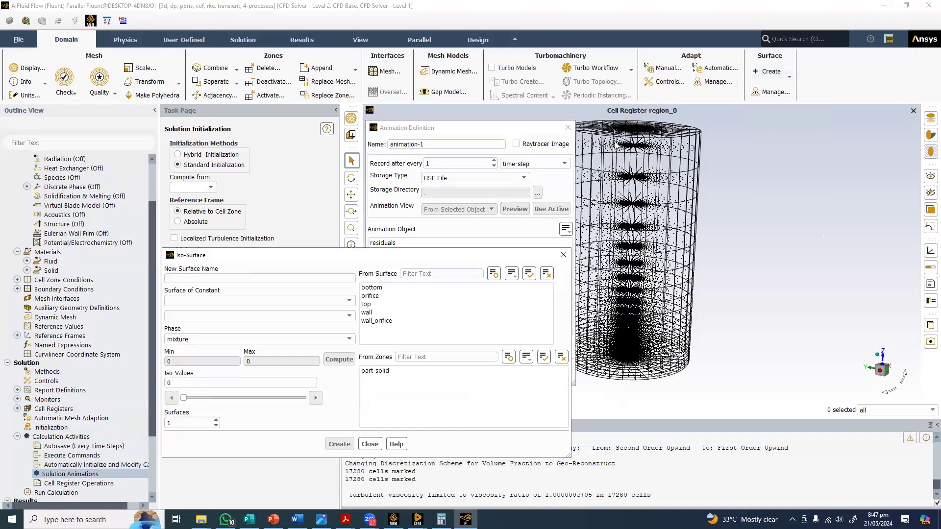
pyautogui.click(191, 301)
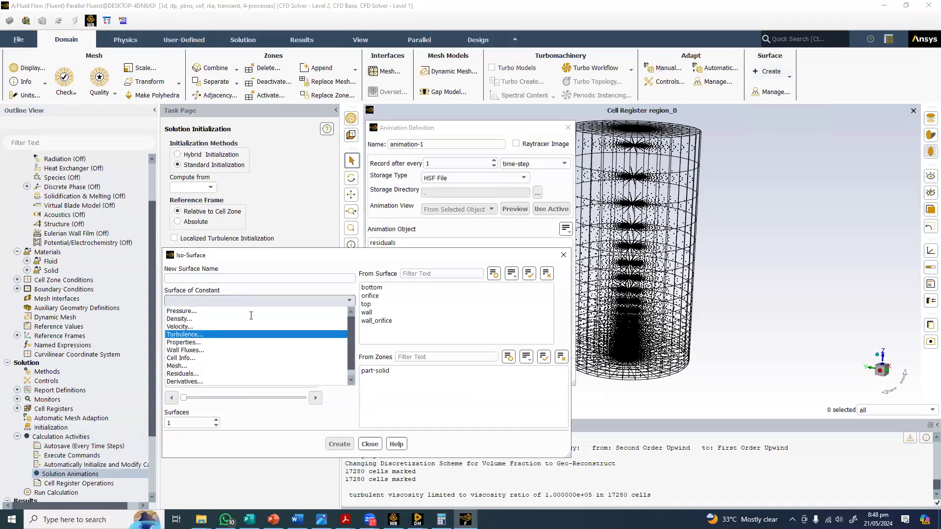
pyautogui.click(235, 365)
pyautogui.moveTo(632, 225); pyautogui.dragTo(533, 240, button='middle')
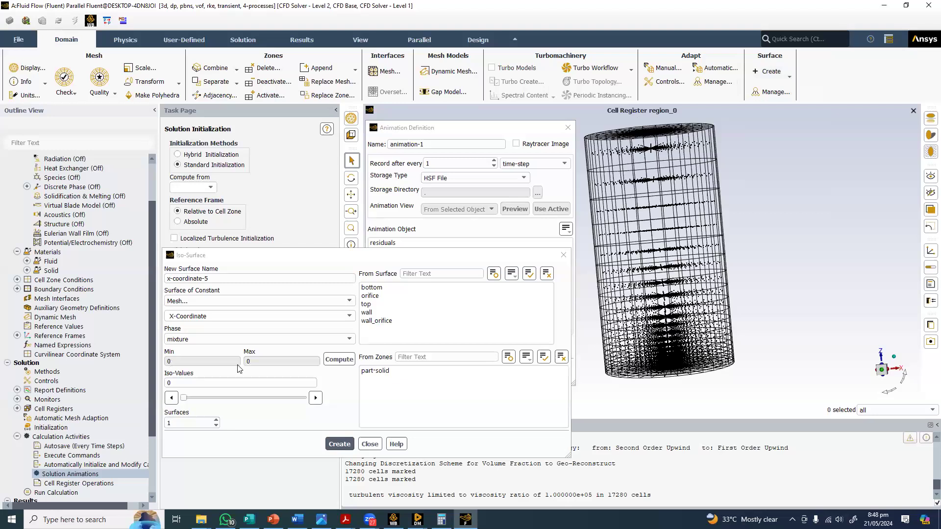
pyautogui.click(345, 447)
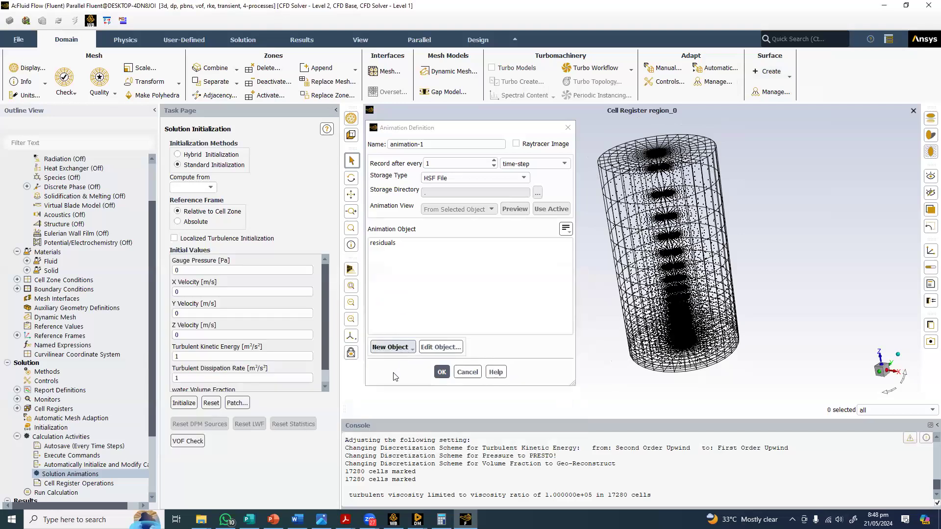
# Create and display contour-1 of the water volume fraction on the x-coordinate-5 surface as a new animation object
pyautogui.click(391, 347)
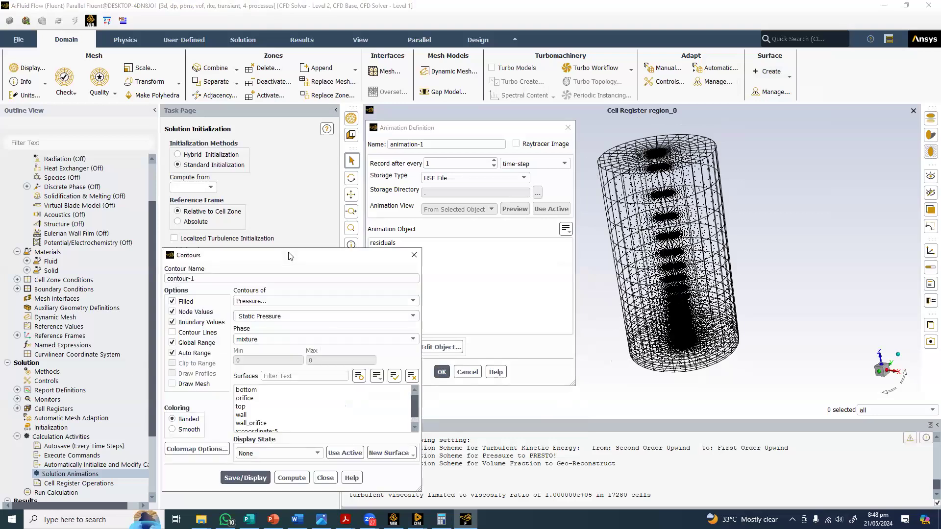
pyautogui.moveTo(290, 256); pyautogui.dragTo(331, 145)
pyautogui.click(319, 190)
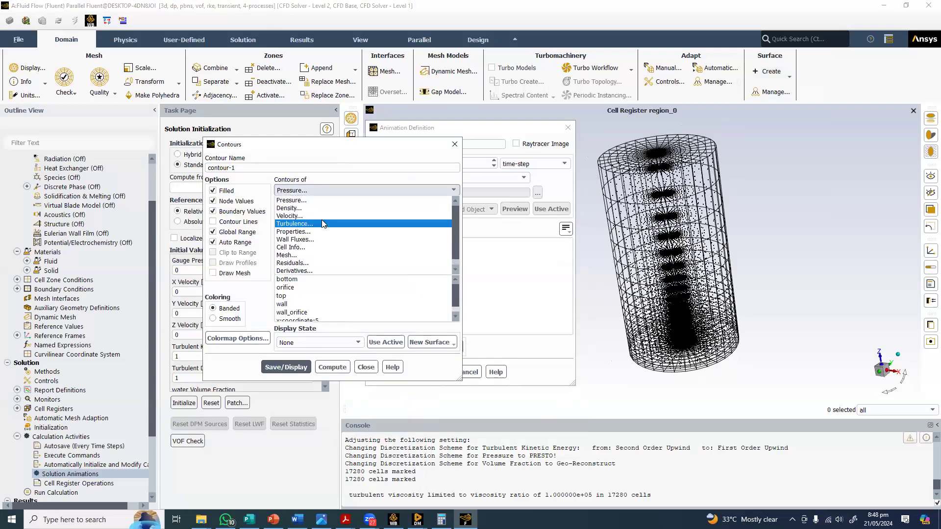
pyautogui.click(303, 243)
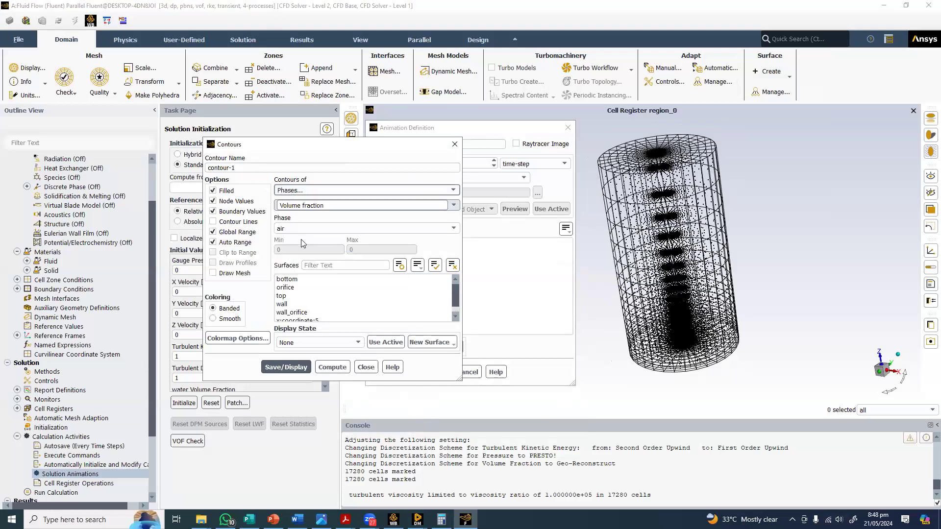
pyautogui.click(343, 228)
pyautogui.click(318, 246)
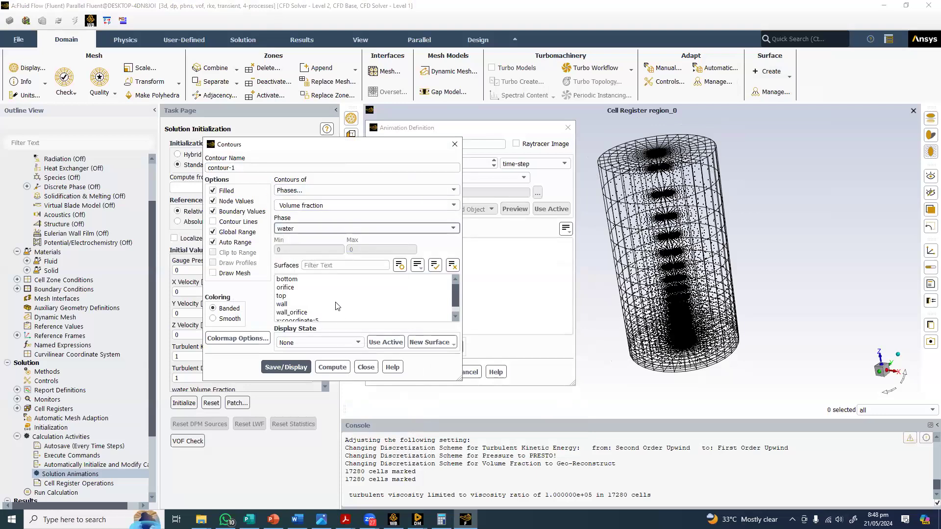
pyautogui.click(296, 320)
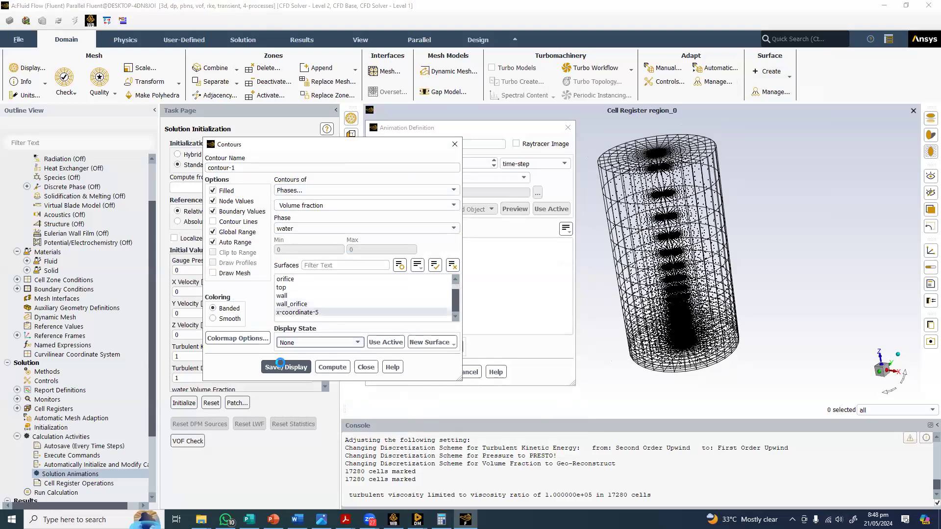
pyautogui.click(286, 367)
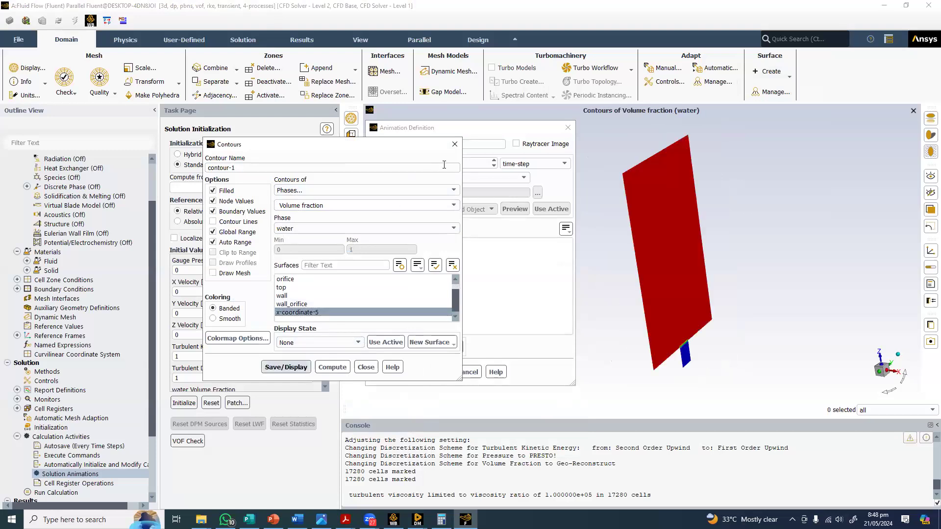
# Use contour-1 as the animation object, name the animation watertank-vof, and save its definition
pyautogui.moveTo(486, 127); pyautogui.dragTo(585, 302)
pyautogui.click(486, 218)
pyautogui.moveTo(486, 218)
pyautogui.mouseDown()
pyautogui.moveTo(505, 222)
pyautogui.moveTo(491, 228)
pyautogui.moveTo(597, 208)
pyautogui.moveTo(554, 333)
pyautogui.moveTo(555, 312)
pyautogui.mouseUp()
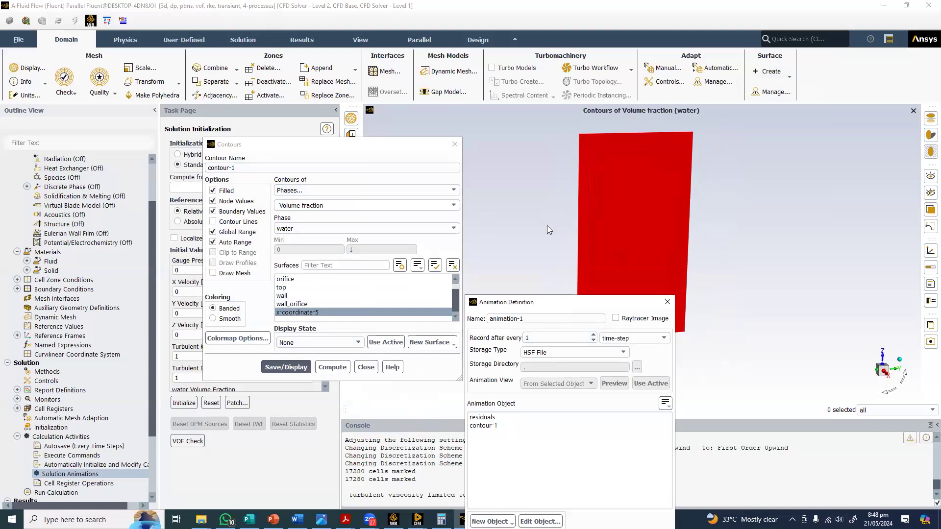
pyautogui.scroll(3, 548, 235)
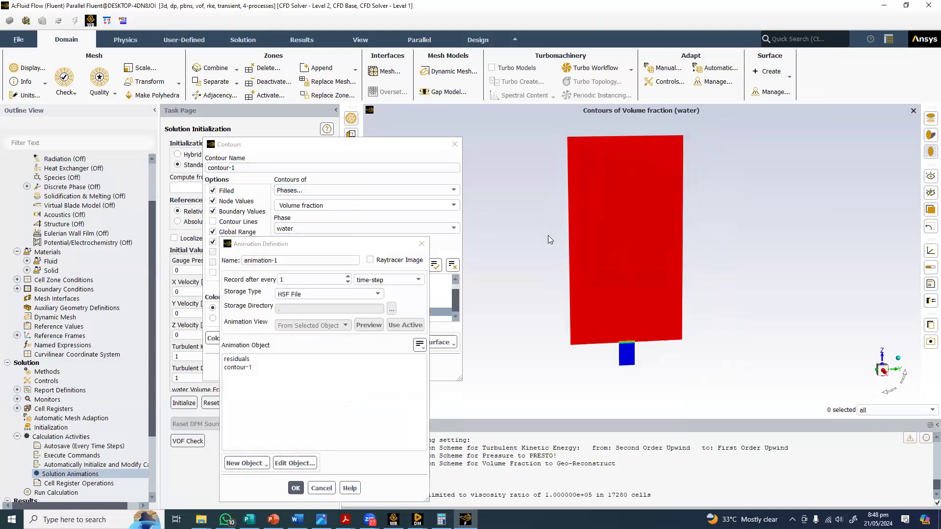
pyautogui.scroll(-3, 554, 254)
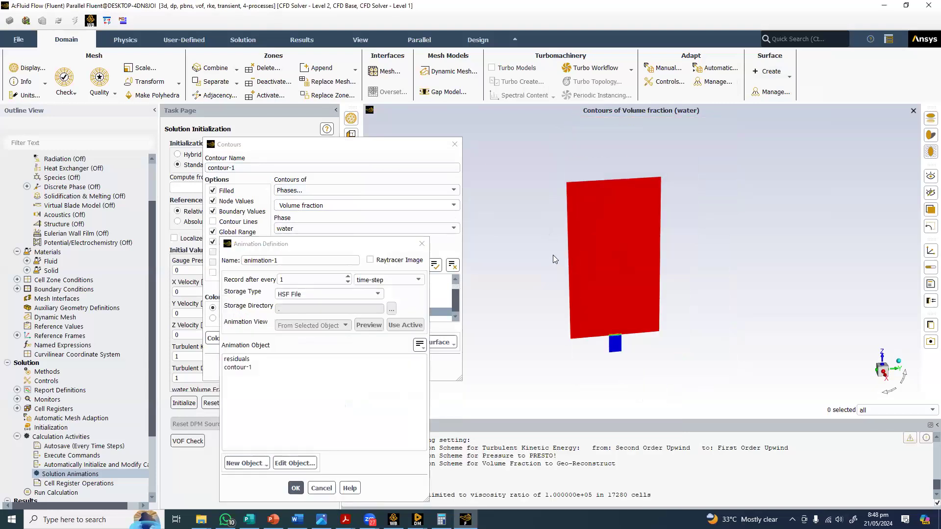
pyautogui.scroll(3, 552, 254)
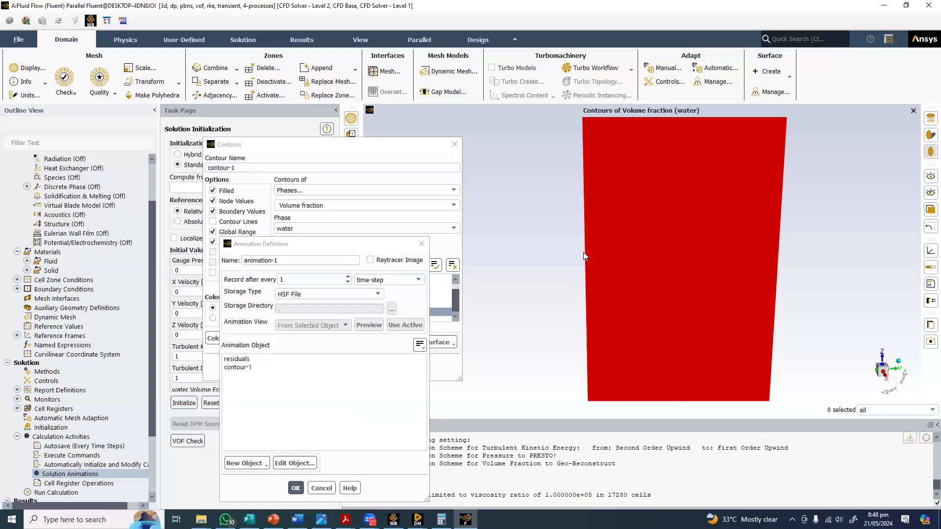
pyautogui.scroll(2, 543, 253)
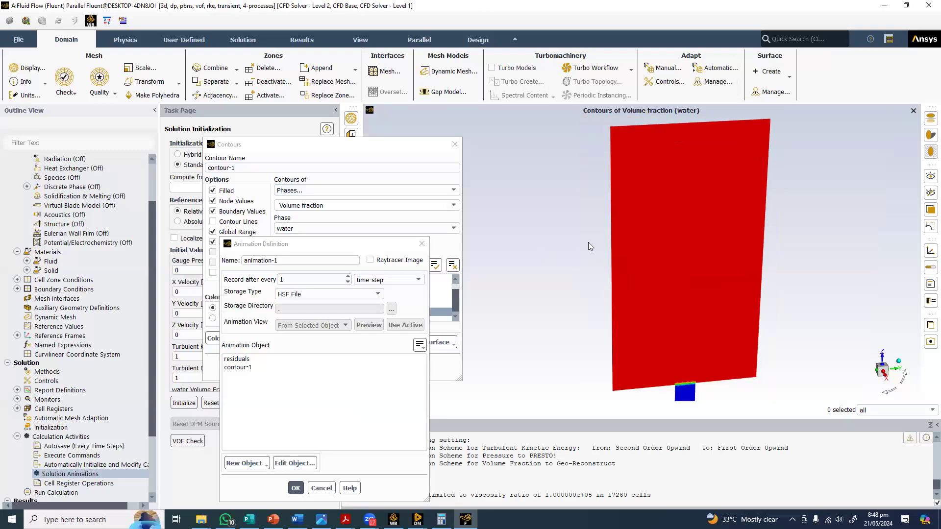
pyautogui.moveTo(590, 247); pyautogui.dragTo(648, 285)
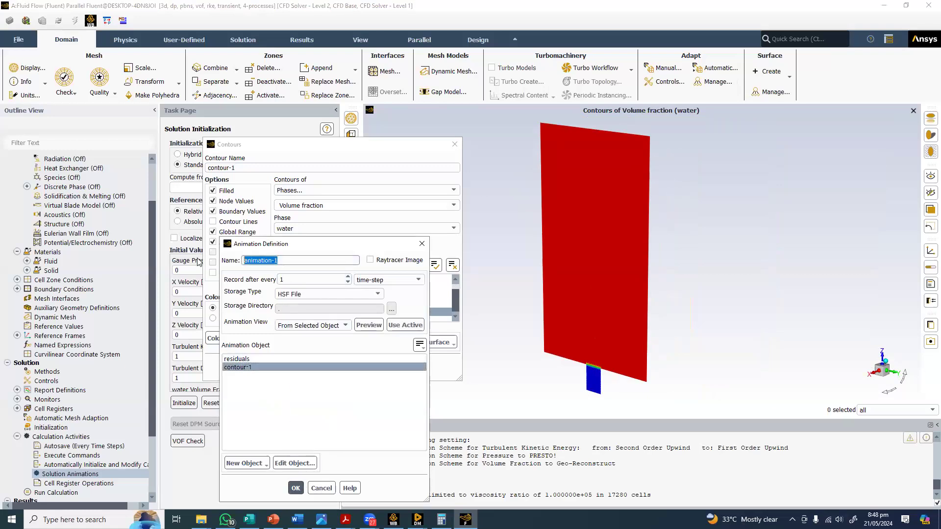
pyautogui.write('watertank-vof')
pyautogui.click(295, 488)
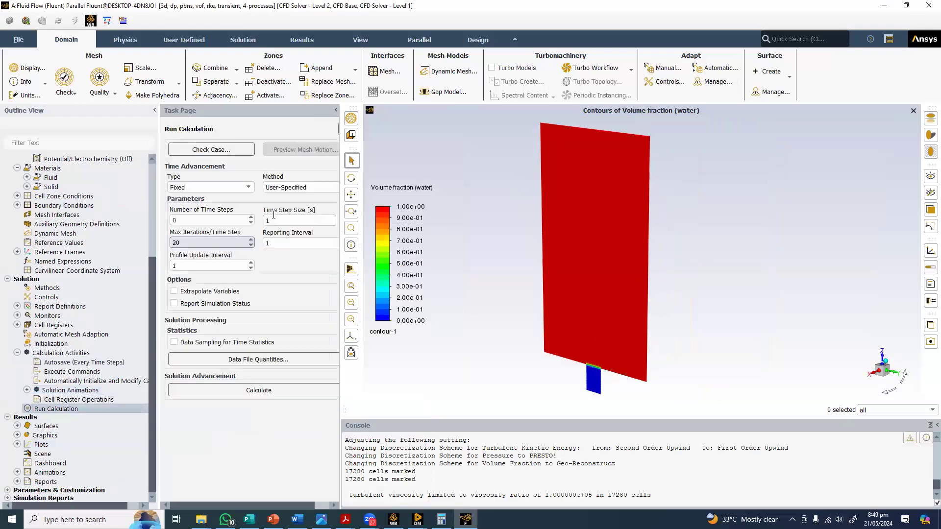
# Set the run calculation's time step size to 0.011 s and the number of time steps to 1000000
pyautogui.doubleClick(288, 215)
pyautogui.write('0.01')
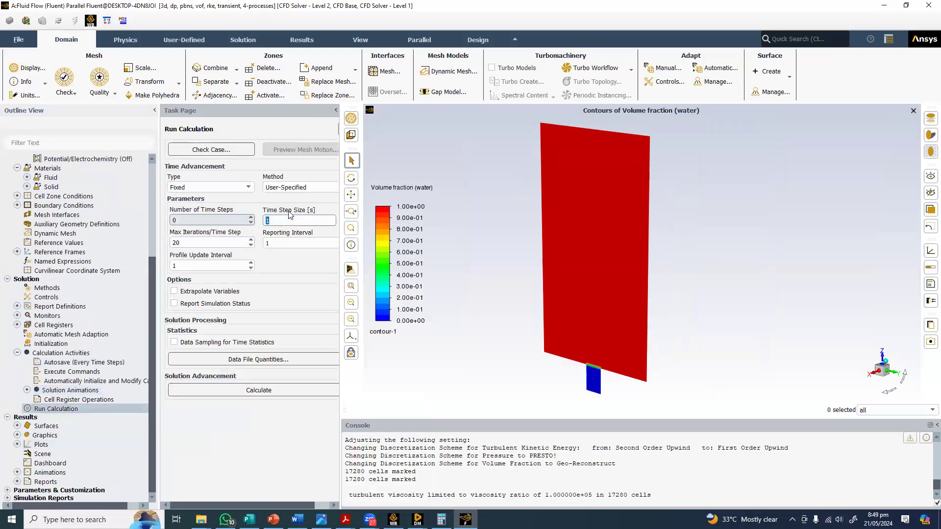
pyautogui.write('1')
pyautogui.hotkey('shift', 'Tab')
pyautogui.write('1000000')
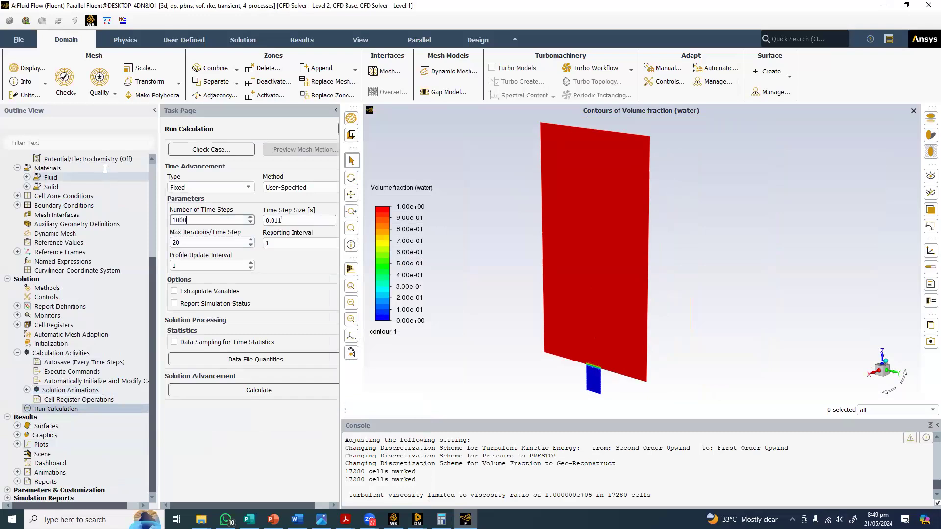
# Set the absolute residual criteria for continuity, the three velocities and k to 0.00001, tighten the epsilon criterion too, and apply
pyautogui.click(17, 316)
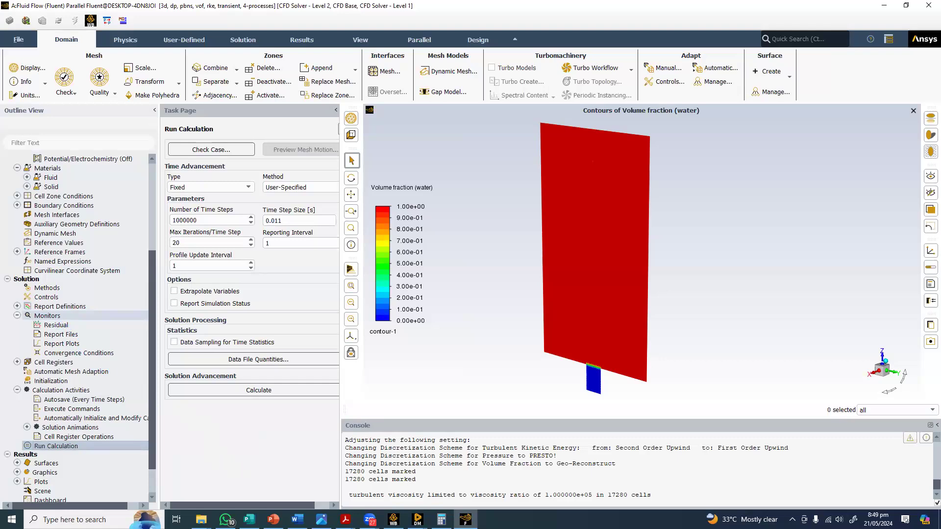
pyautogui.click(370, 519)
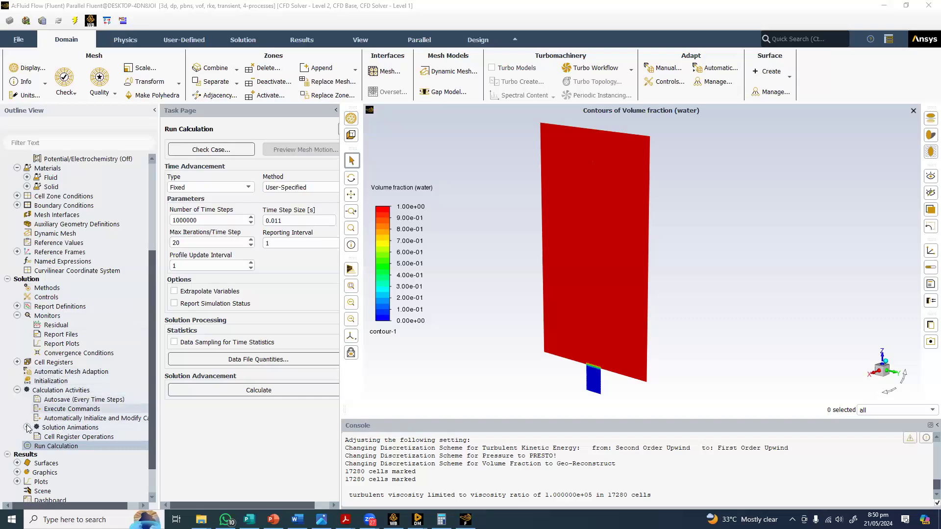
pyautogui.doubleClick(50, 326)
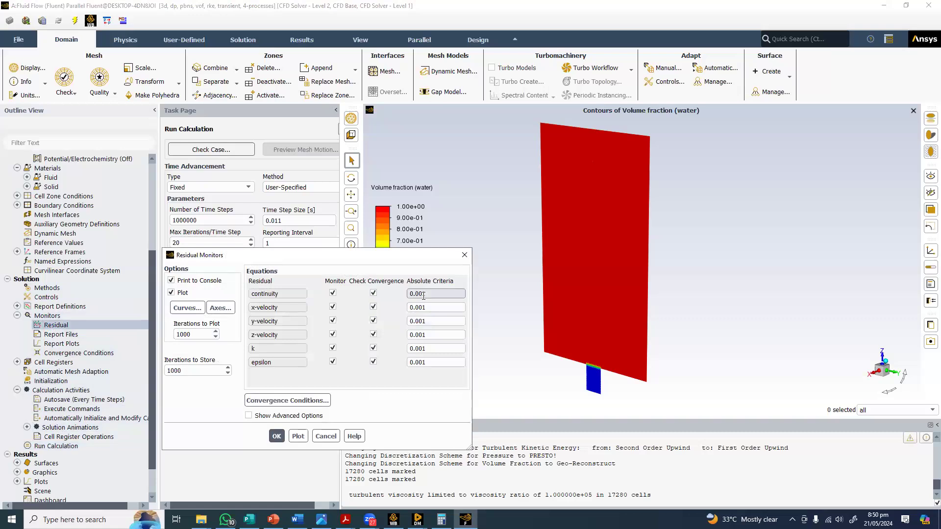
pyautogui.click(423, 294)
pyautogui.write('00')
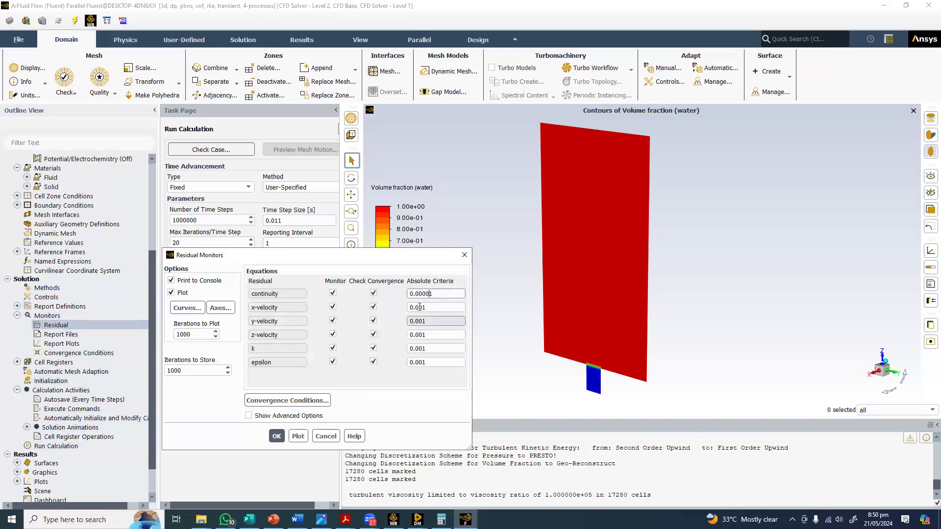
pyautogui.click(418, 308)
pyautogui.write('00')
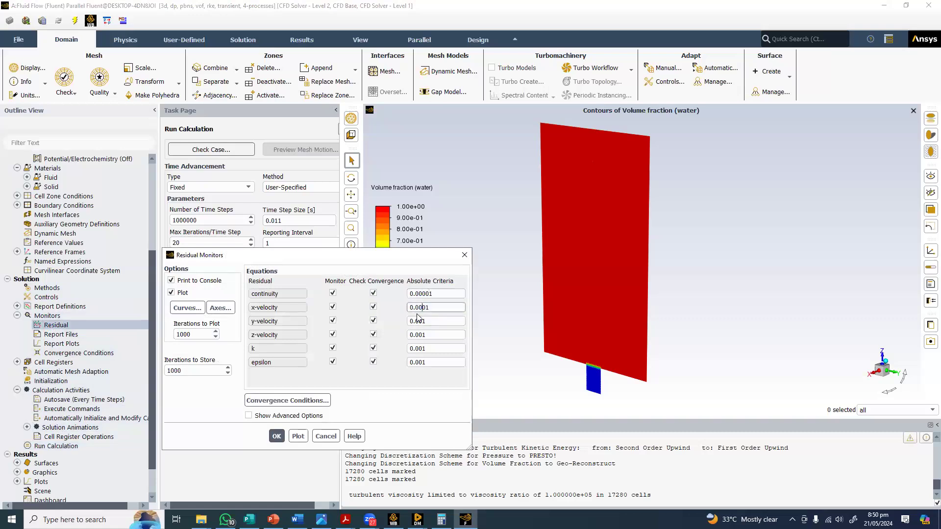
pyautogui.click(417, 321)
pyautogui.write('00')
pyautogui.click(418, 335)
pyautogui.write('00')
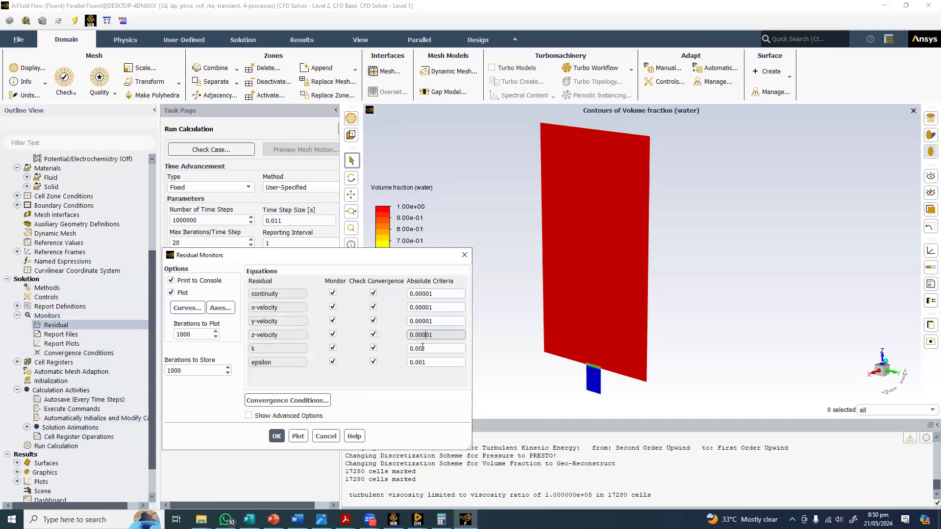
pyautogui.click(417, 349)
pyautogui.write('00')
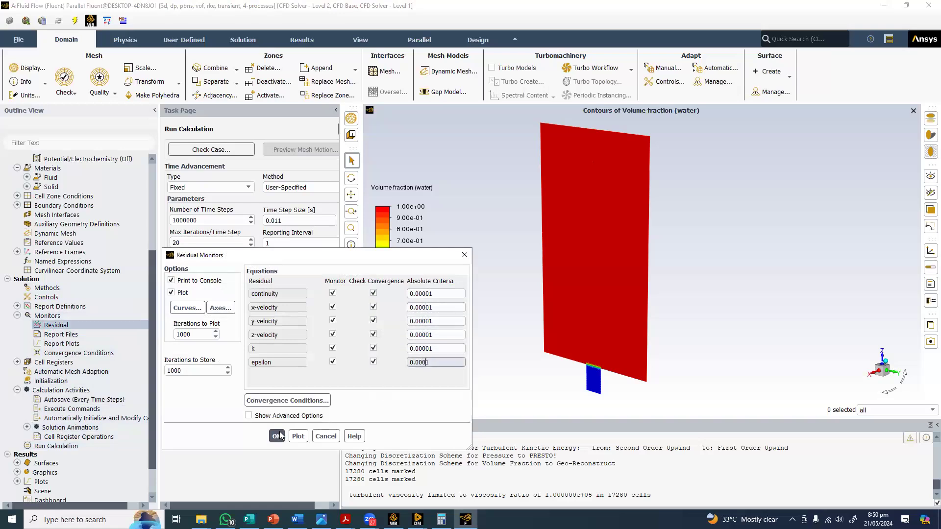
pyautogui.click(277, 437)
# Start the transient calculation and stop it at the end of the current time step
pyautogui.click(57, 447)
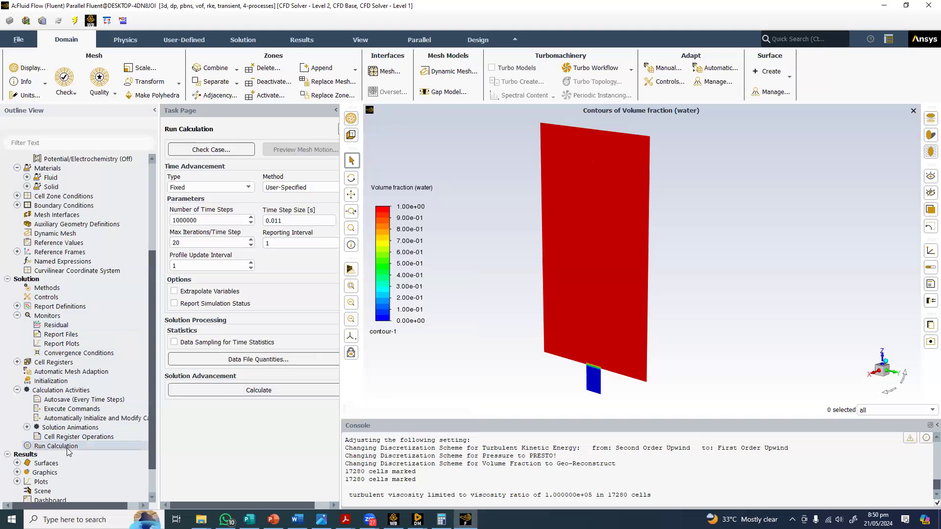
pyautogui.click(230, 390)
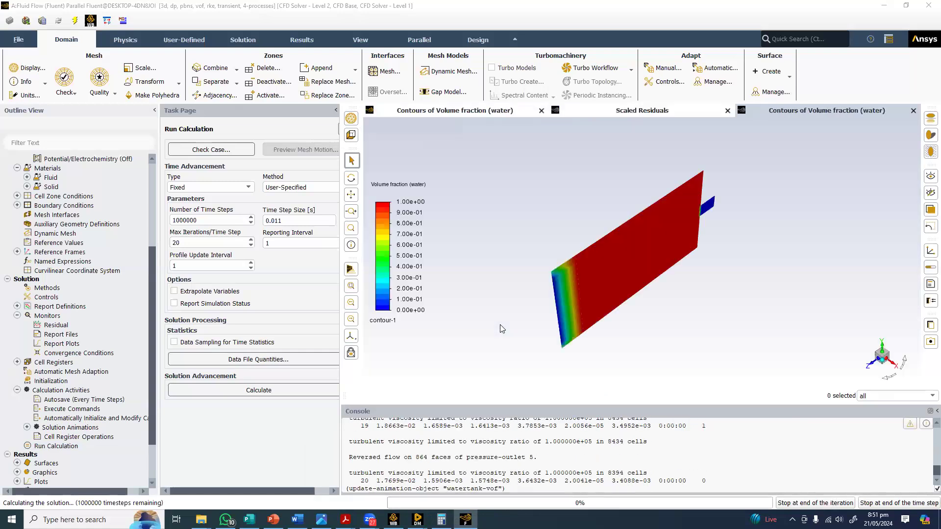
pyautogui.click(873, 505)
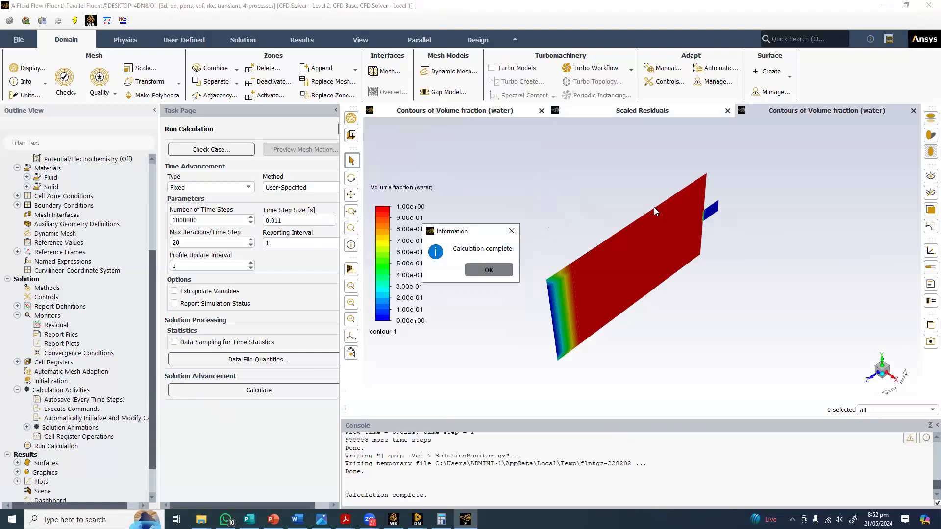
# Orient the tank contour upright with its orifice at the bottom, save this view as view-0, and use it for the watertank-vof animation
pyautogui.moveTo(602, 192); pyautogui.dragTo(632, 238)
pyautogui.scroll(1, 633, 239)
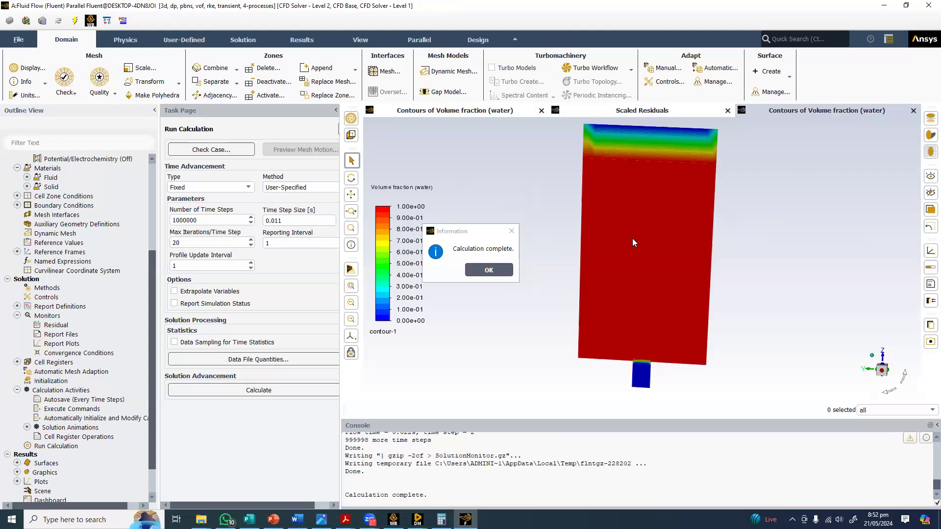
pyautogui.click(27, 427)
pyautogui.doubleClick(61, 437)
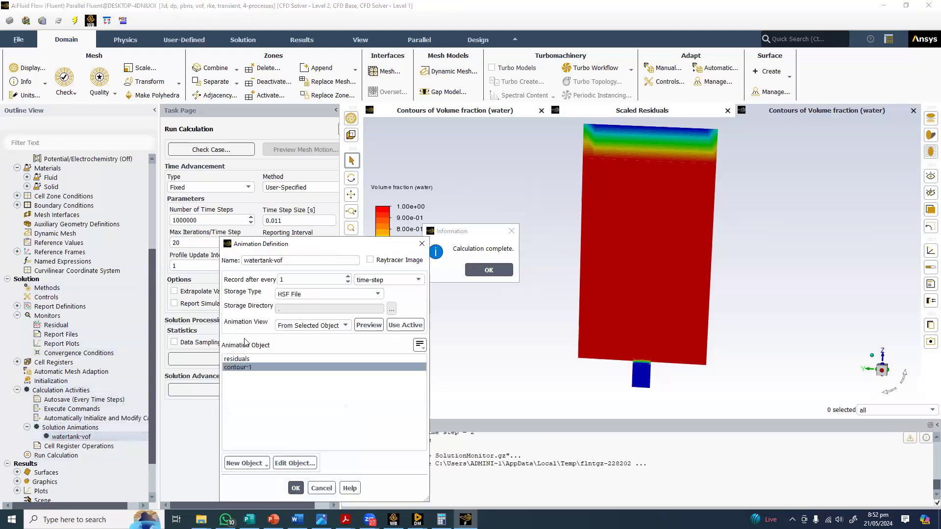
pyautogui.click(310, 326)
pyautogui.click(289, 396)
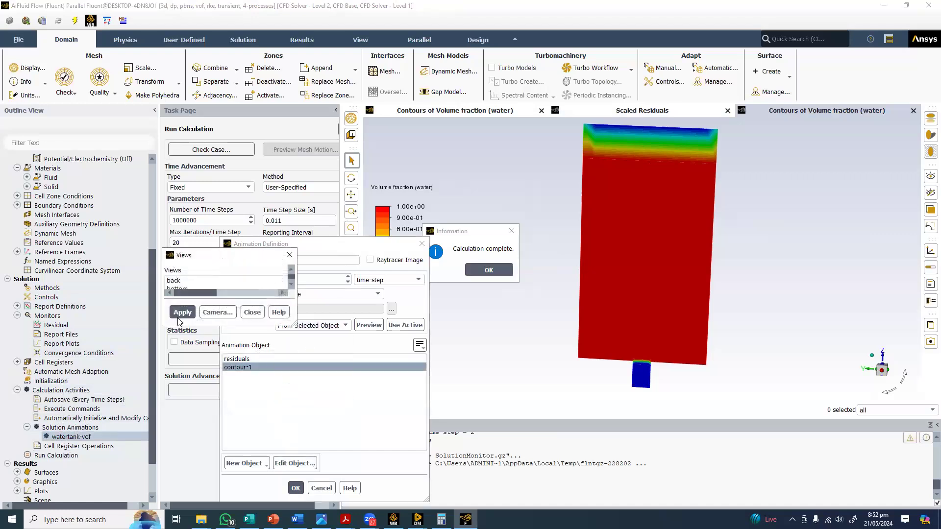
pyautogui.click(314, 339)
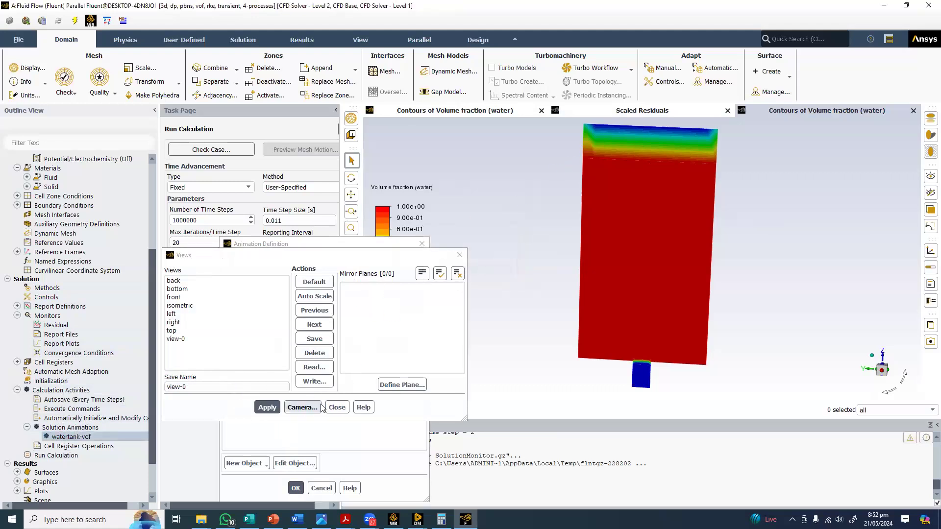
pyautogui.click(337, 407)
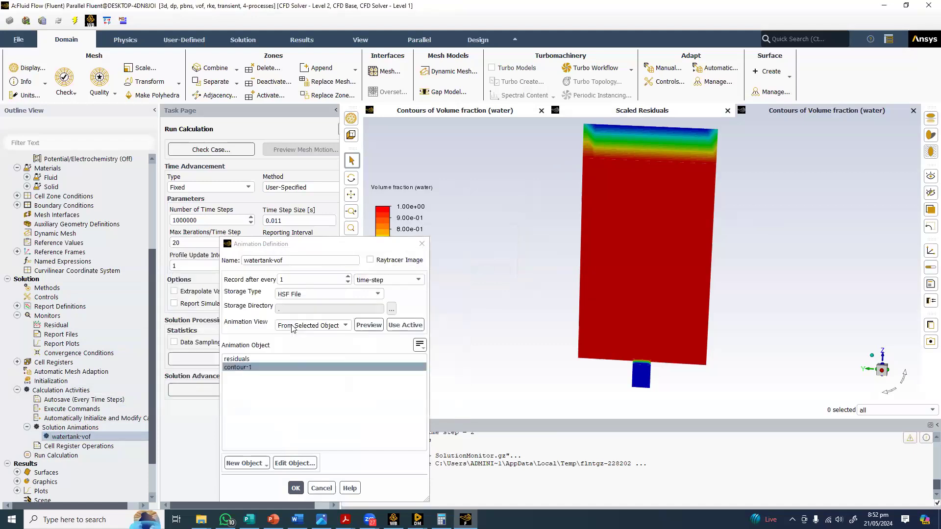
pyautogui.click(313, 325)
pyautogui.click(287, 398)
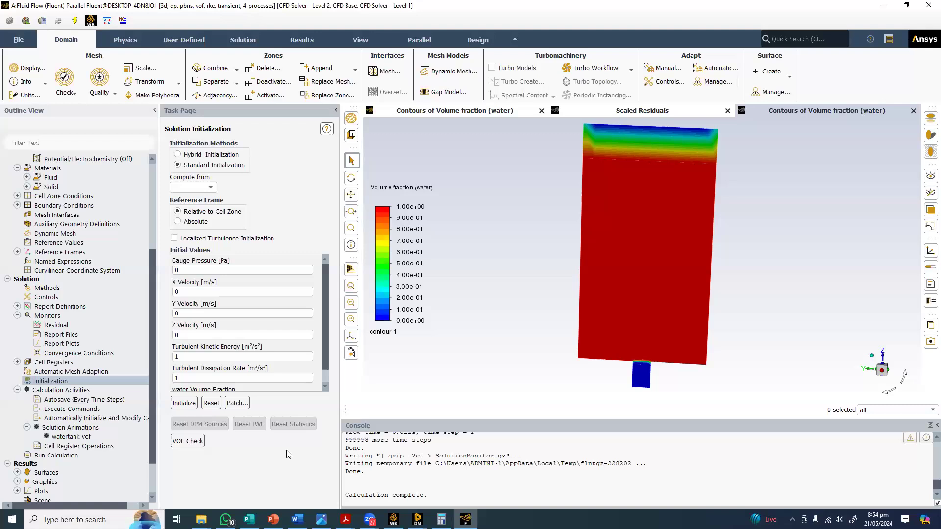
# Reinitialize the solution with standard initialization, discarding the unsaved solution data
pyautogui.click(184, 402)
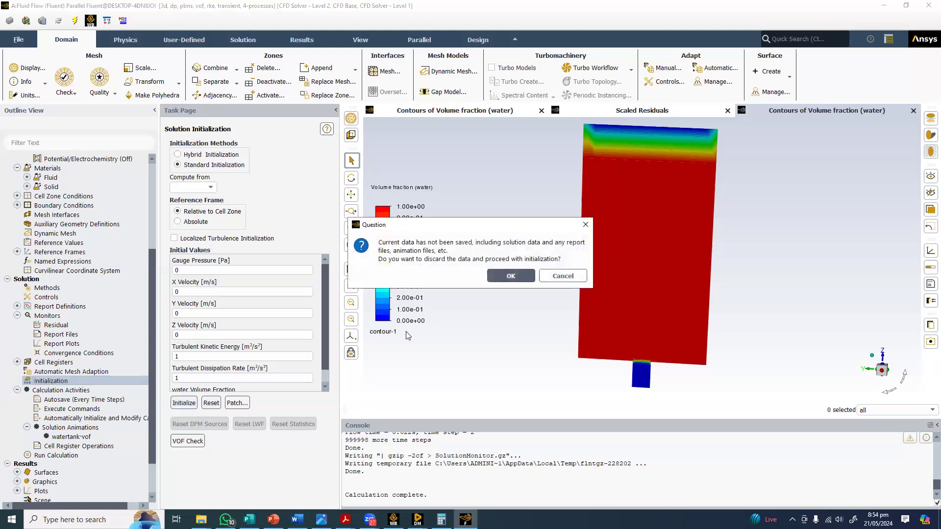
pyautogui.click(510, 276)
pyautogui.click(456, 273)
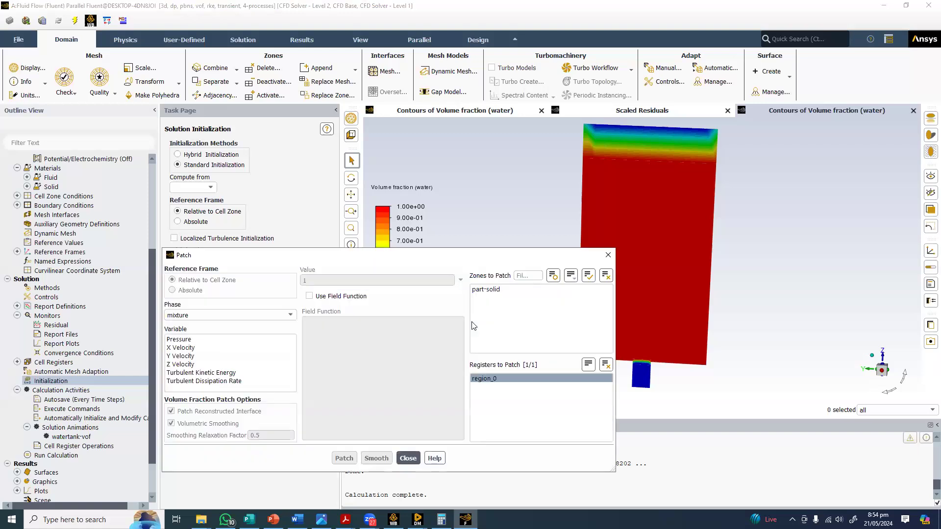
# Patch the water phase's volume fraction in region_0 with a value of 1
pyautogui.click(206, 315)
pyautogui.click(194, 338)
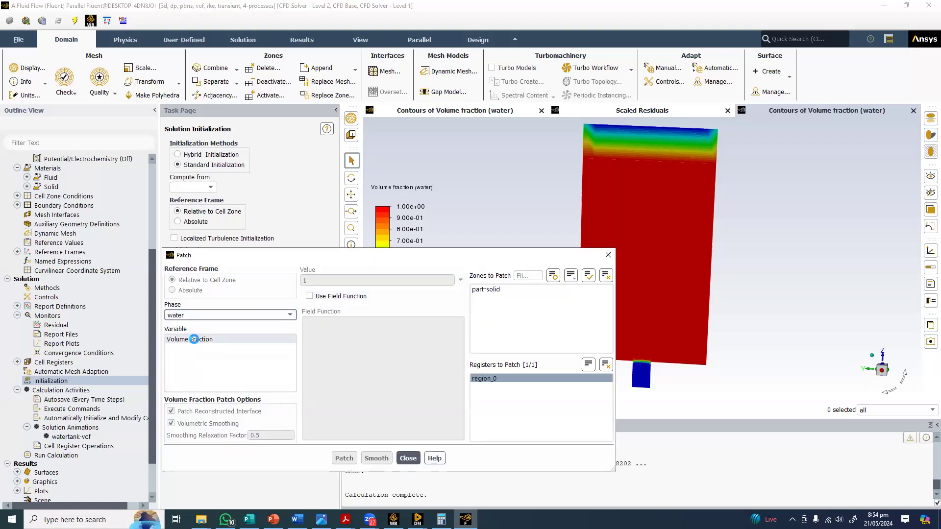
pyautogui.click(344, 458)
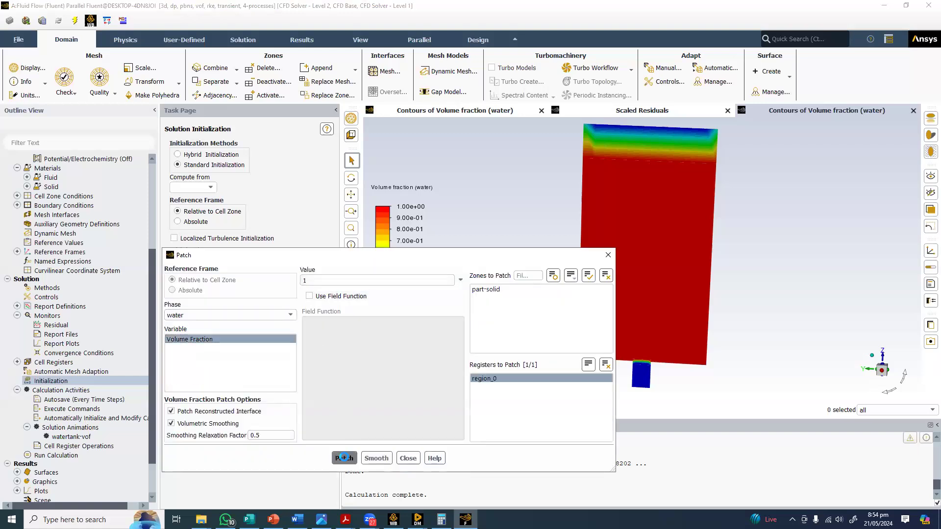
pyautogui.click(408, 457)
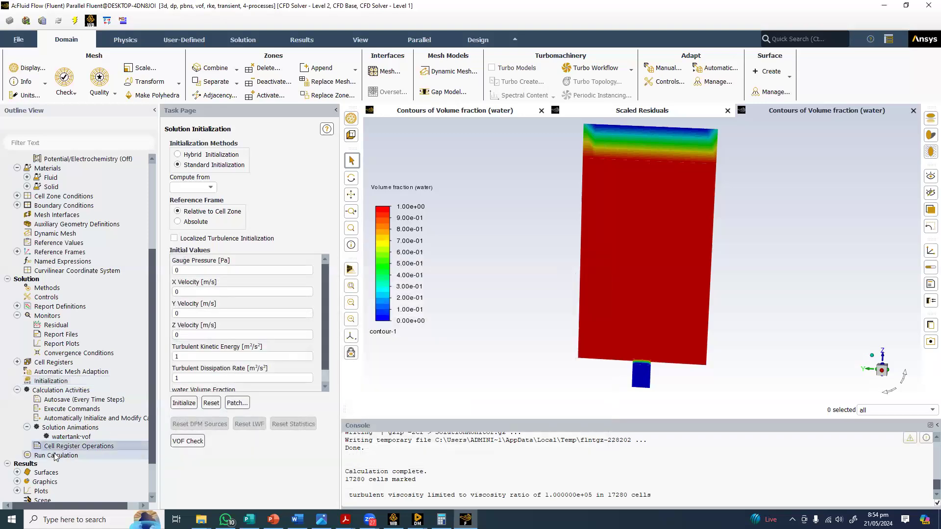
# Run the transient calculation from the new initial state, stop it at the end of a time step, and dismiss the completion notice
pyautogui.doubleClick(55, 455)
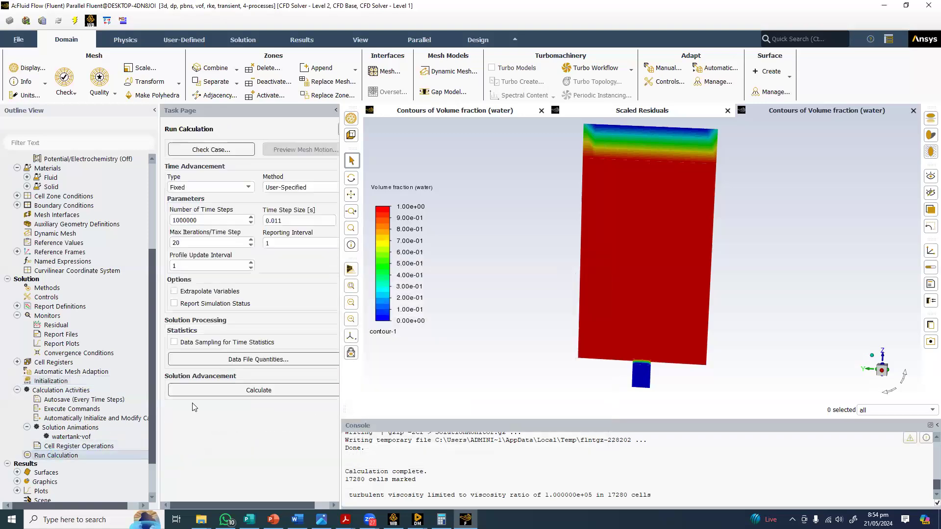
pyautogui.click(213, 390)
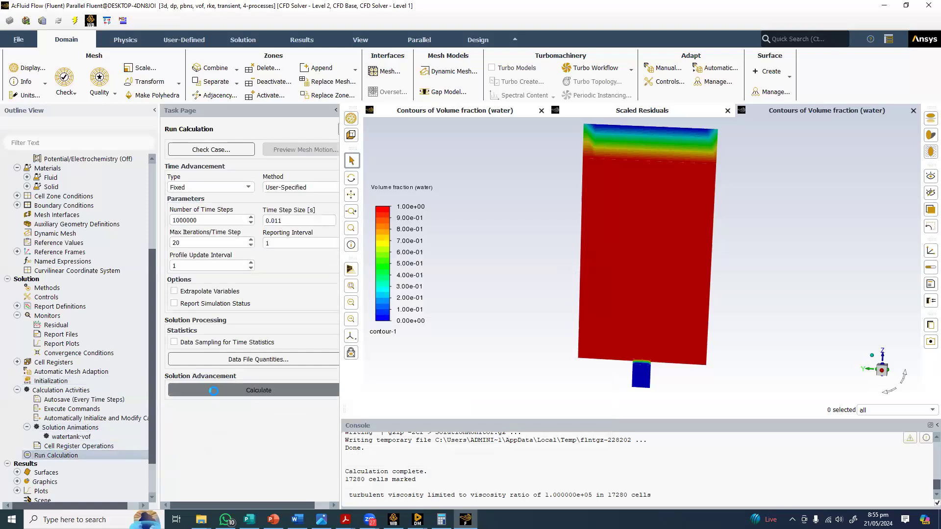
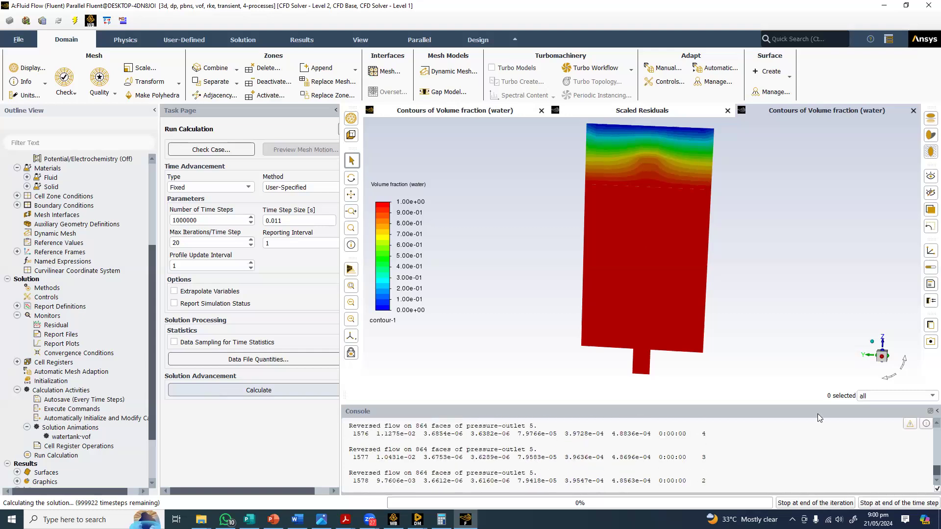
pyautogui.click(885, 506)
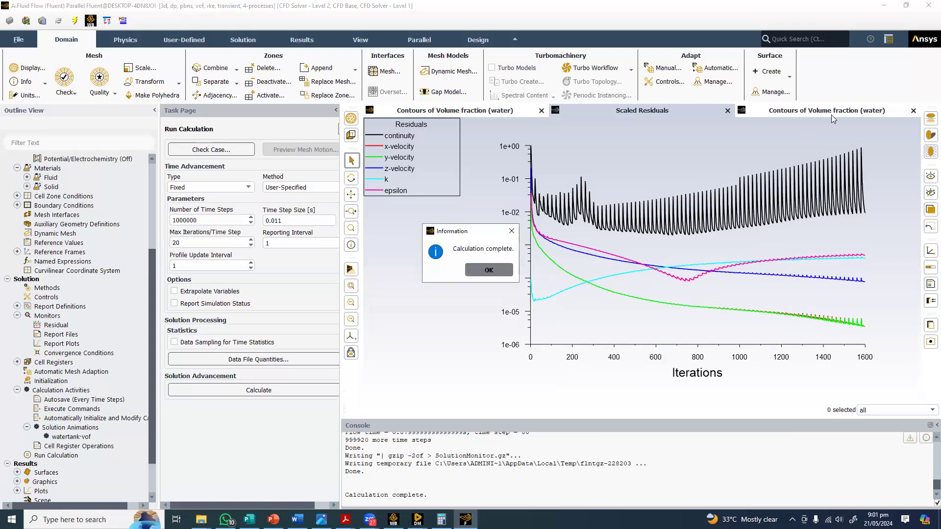
pyautogui.click(488, 270)
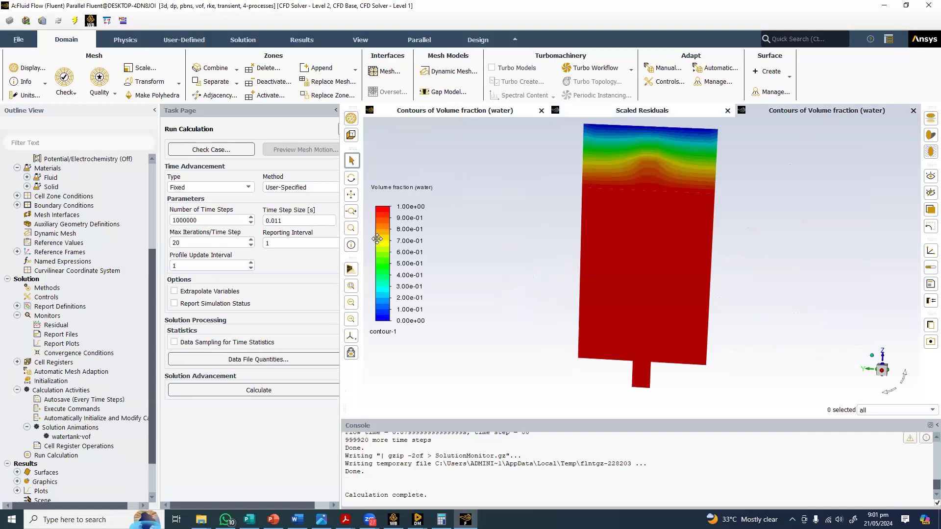
# Play back the recorded watertank-vof animation sequence several times, rewinding it to the first frame for the last replay
pyautogui.scroll(-2, 68, 456)
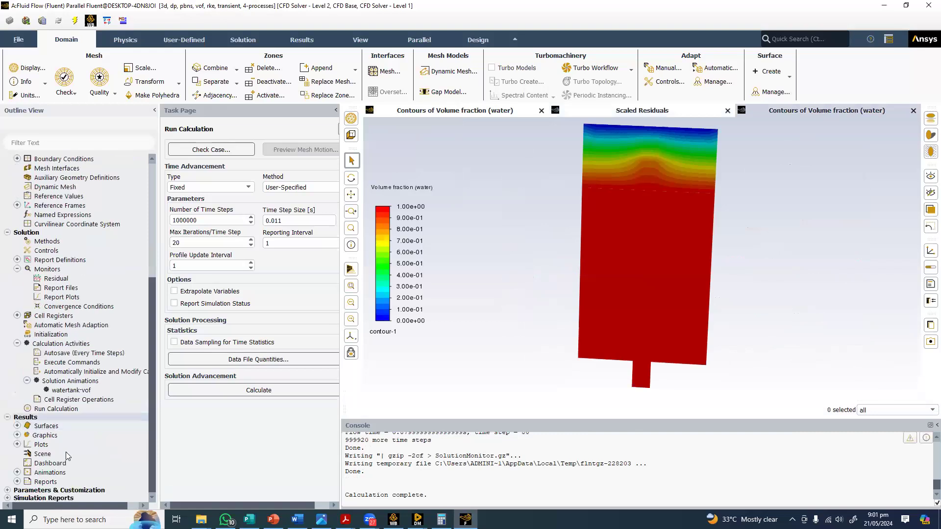
pyautogui.click(17, 472)
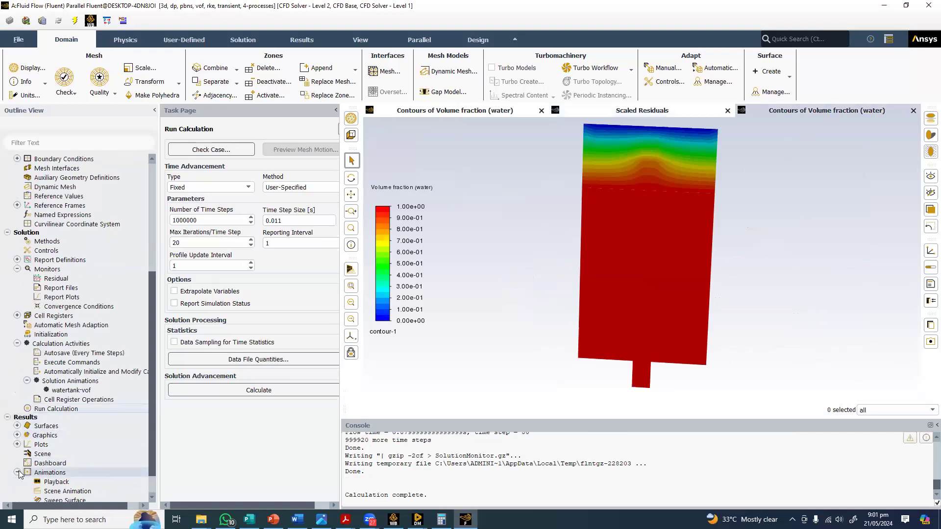
pyautogui.scroll(-1, 34, 465)
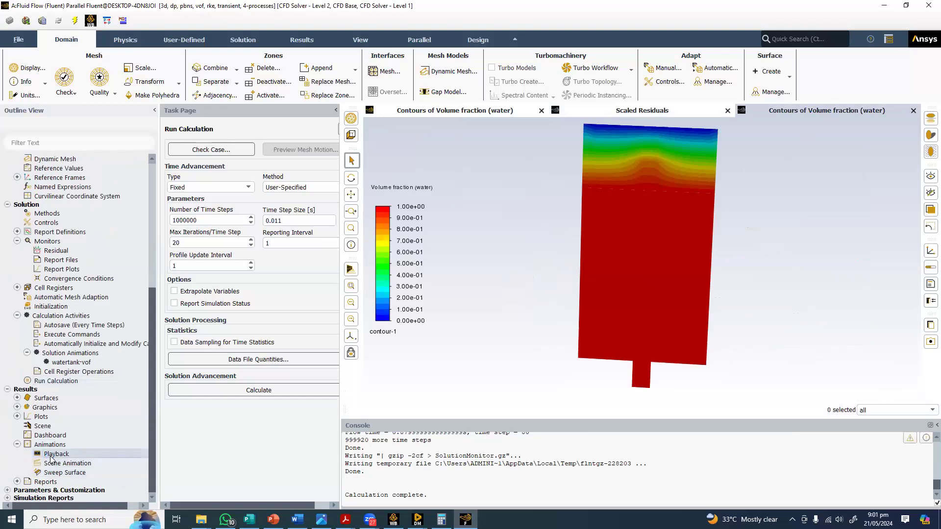
pyautogui.doubleClick(51, 456)
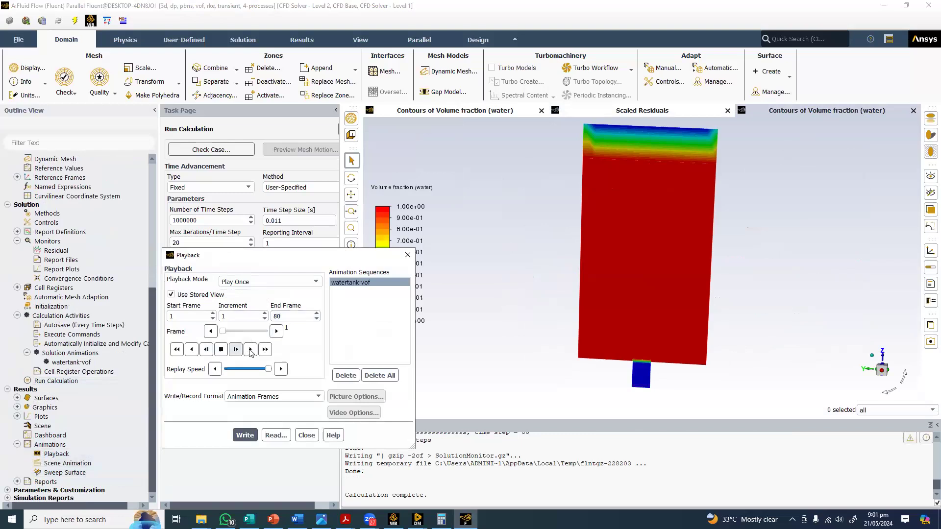
pyautogui.click(251, 349)
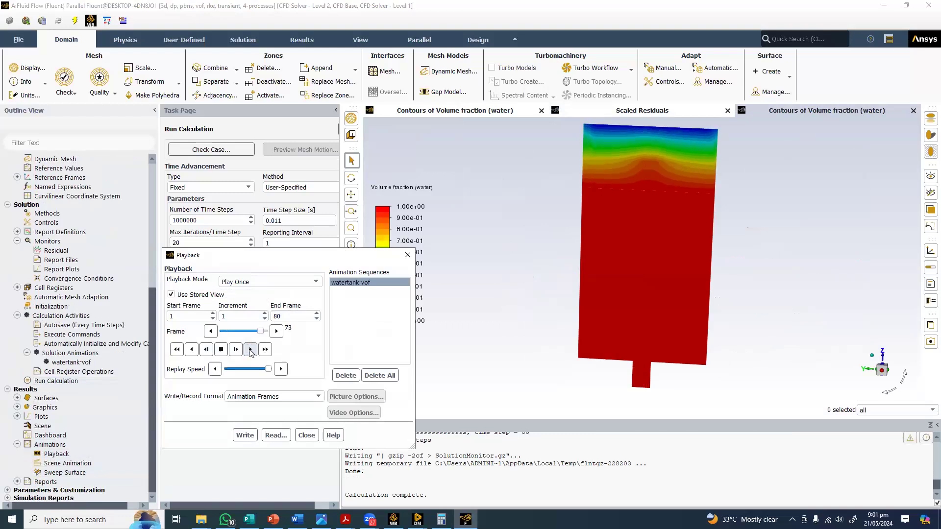
pyautogui.click(250, 349)
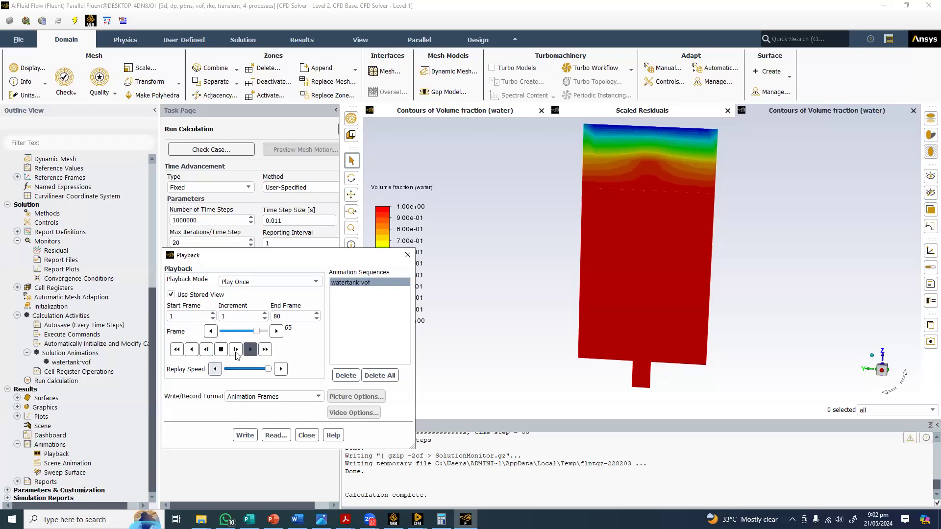
pyautogui.click(220, 348)
pyautogui.click(205, 349)
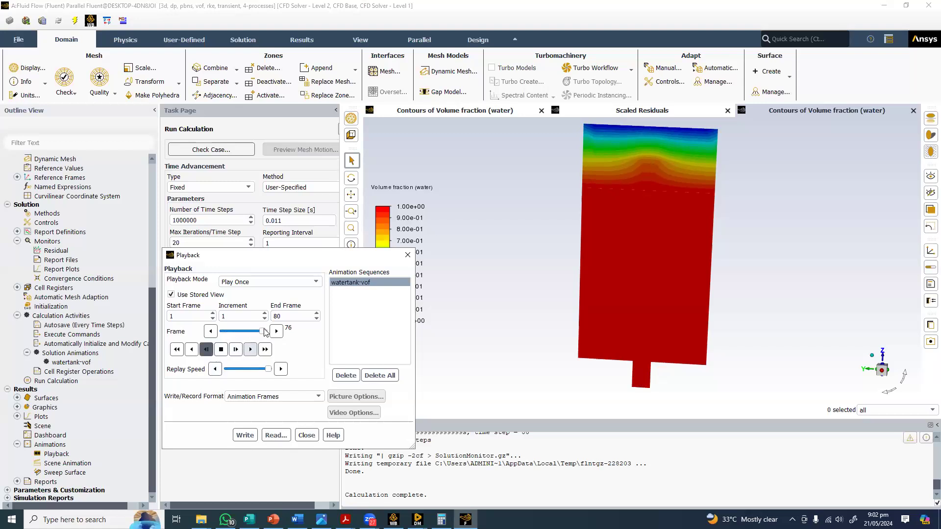
pyautogui.moveTo(264, 331); pyautogui.dragTo(240, 332)
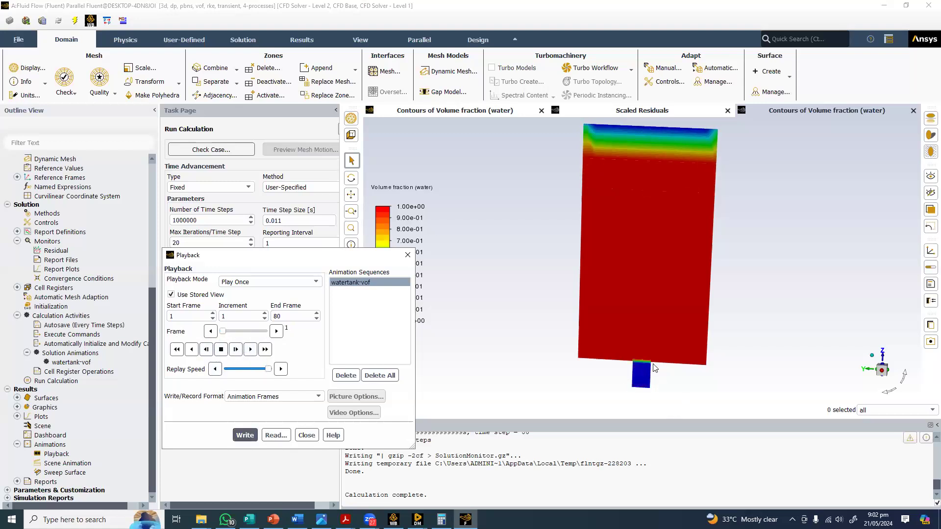
pyautogui.click(250, 352)
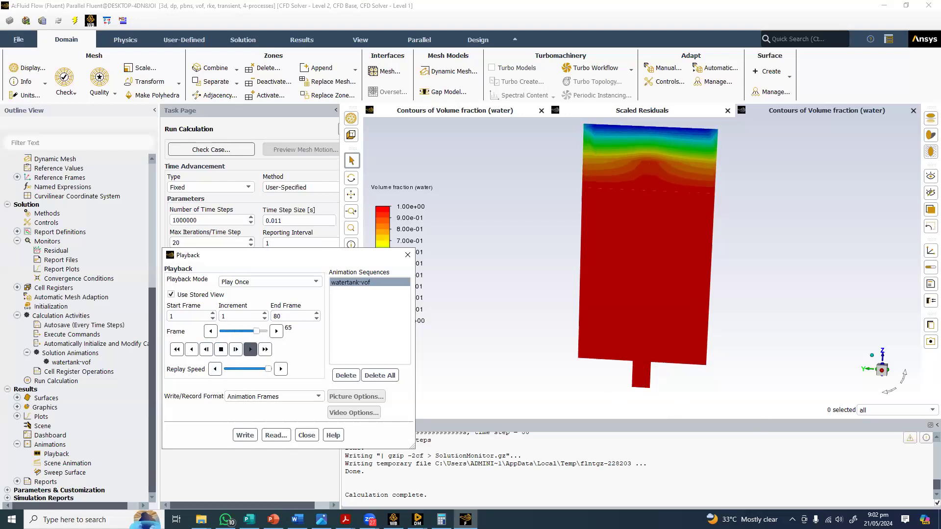
pyautogui.click(838, 519)
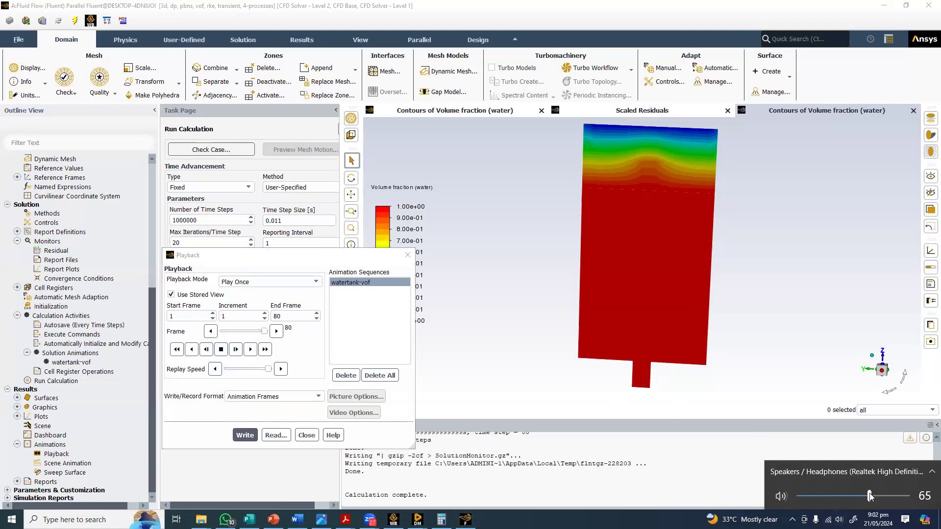
pyautogui.click(820, 284)
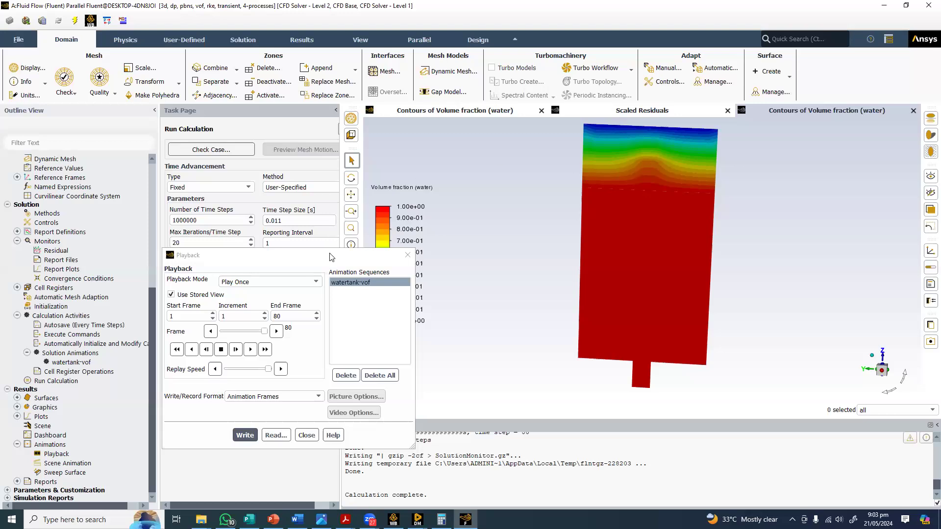
# Close the animation playback and continue the transient calculation
pyautogui.press('Escape')
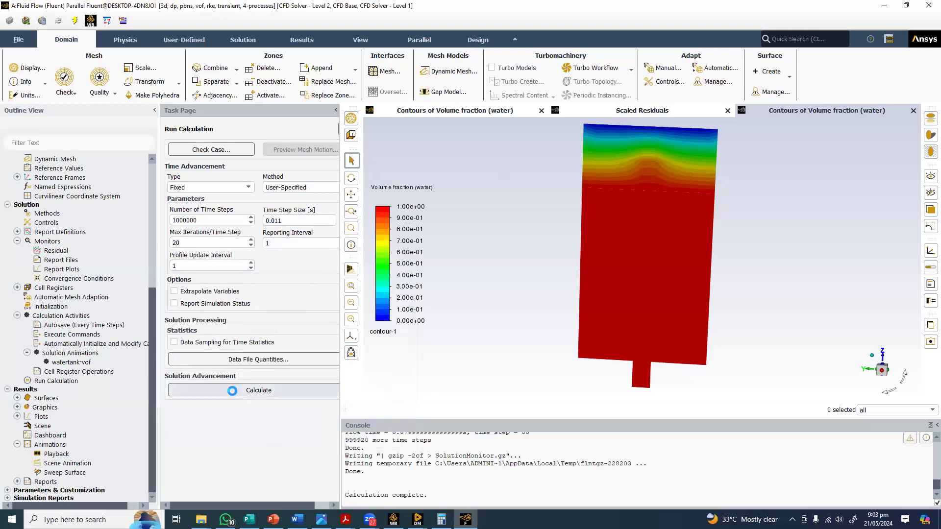
pyautogui.click(232, 390)
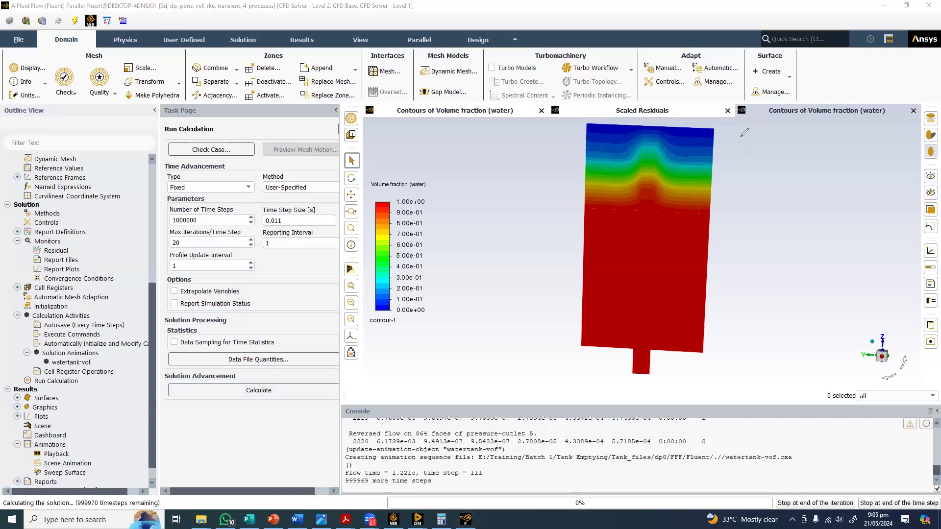
# Sketch the tank outline with its narrow outlet at the base in black annotation ink beside the contour
pyautogui.moveTo(741, 137); pyautogui.dragTo(856, 161)
pyautogui.moveTo(747, 164); pyautogui.dragTo(753, 282)
pyautogui.moveTo(862, 161); pyautogui.dragTo(857, 290)
pyautogui.moveTo(753, 281); pyautogui.dragTo(812, 346)
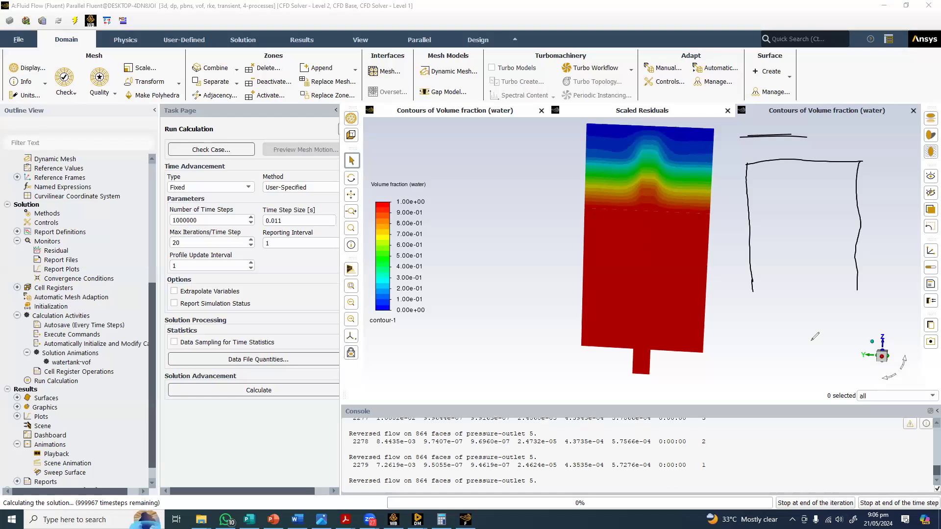
pyautogui.moveTo(858, 291)
pyautogui.mouseDown()
pyautogui.moveTo(829, 297)
pyautogui.moveTo(825, 350)
pyautogui.moveTo(831, 344)
pyautogui.mouseUp()
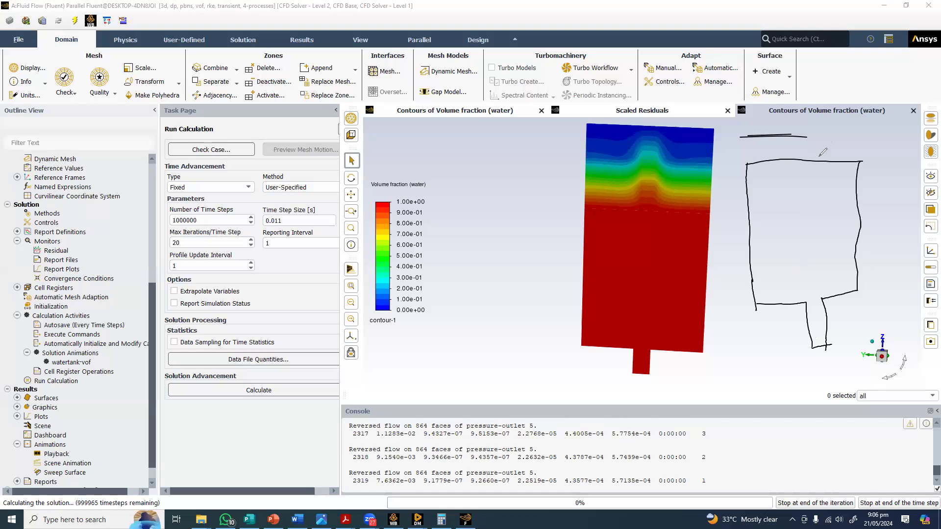
# Annotate the sketch in black with arrows labelling the upper edge as free surface and the outlet's end as pressure outlet
pyautogui.moveTo(819, 156)
pyautogui.mouseDown()
pyautogui.moveTo(829, 144)
pyautogui.moveTo(823, 159)
pyautogui.moveTo(903, 125)
pyautogui.mouseUp()
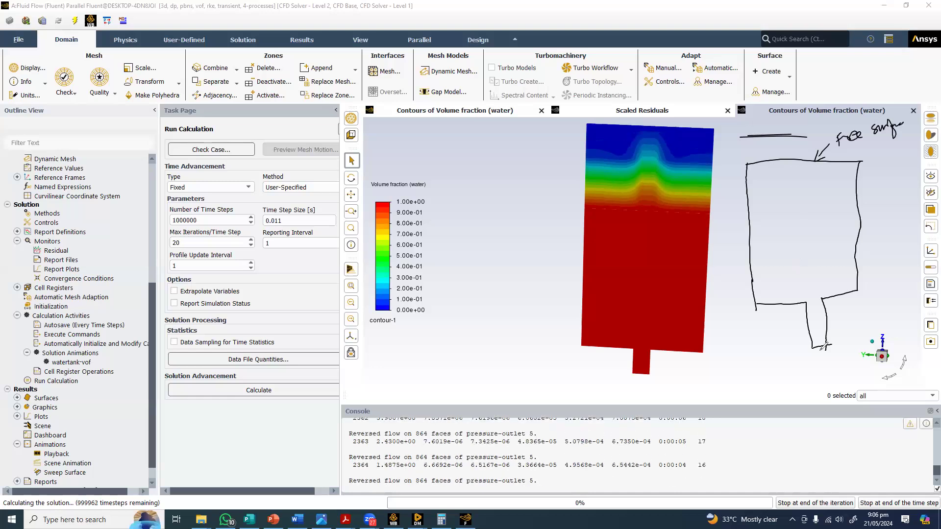
pyautogui.moveTo(820, 352)
pyautogui.mouseDown()
pyautogui.moveTo(825, 368)
pyautogui.moveTo(847, 349)
pyautogui.mouseUp()
pyautogui.moveTo(848, 349); pyautogui.dragTo(863, 338)
pyautogui.moveTo(863, 339); pyautogui.dragTo(899, 289)
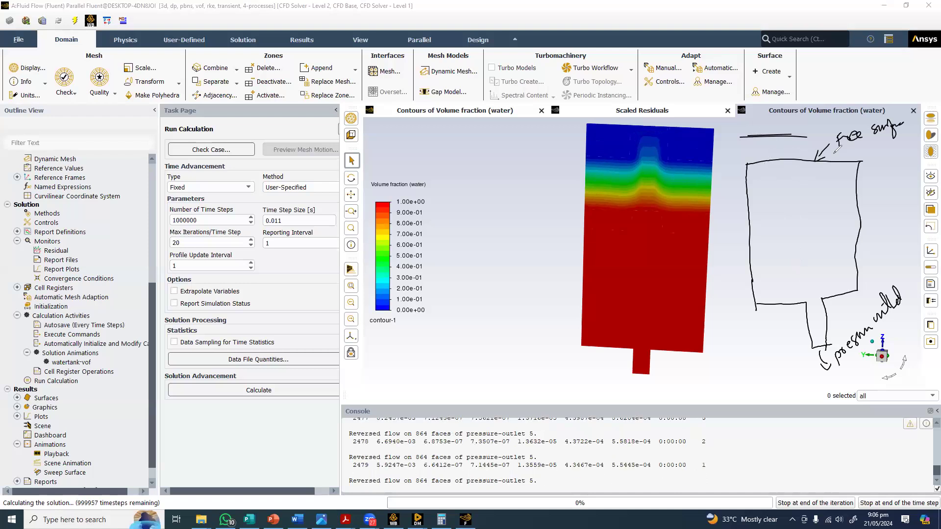
# Label the sketched tank's upper edge as symmetry in red ink and add a red mark across that edge
pyautogui.moveTo(834, 160); pyautogui.dragTo(866, 160)
pyautogui.moveTo(871, 152); pyautogui.dragTo(888, 143)
pyautogui.moveTo(888, 134); pyautogui.dragTo(890, 146)
pyautogui.moveTo(894, 140); pyautogui.dragTo(897, 154)
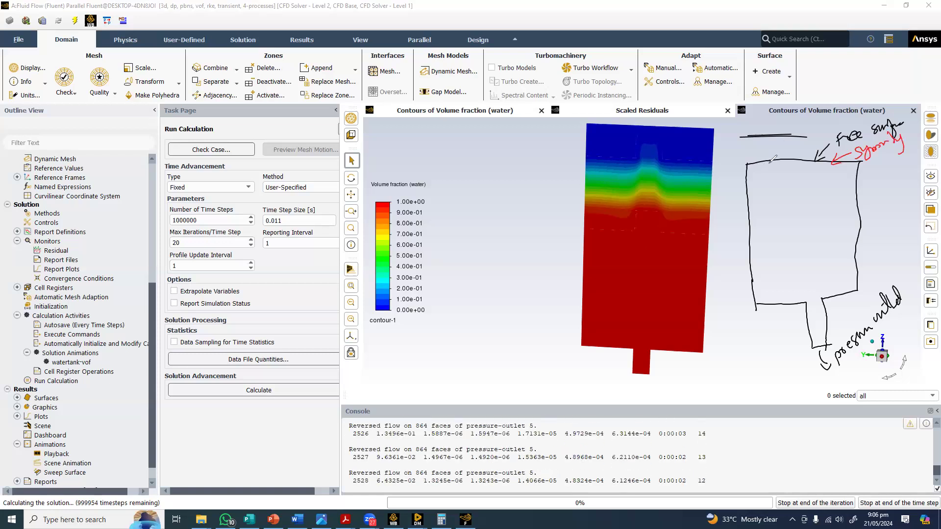
pyautogui.moveTo(774, 166)
pyautogui.mouseDown()
pyautogui.moveTo(784, 155)
pyautogui.moveTo(775, 170)
pyautogui.mouseUp()
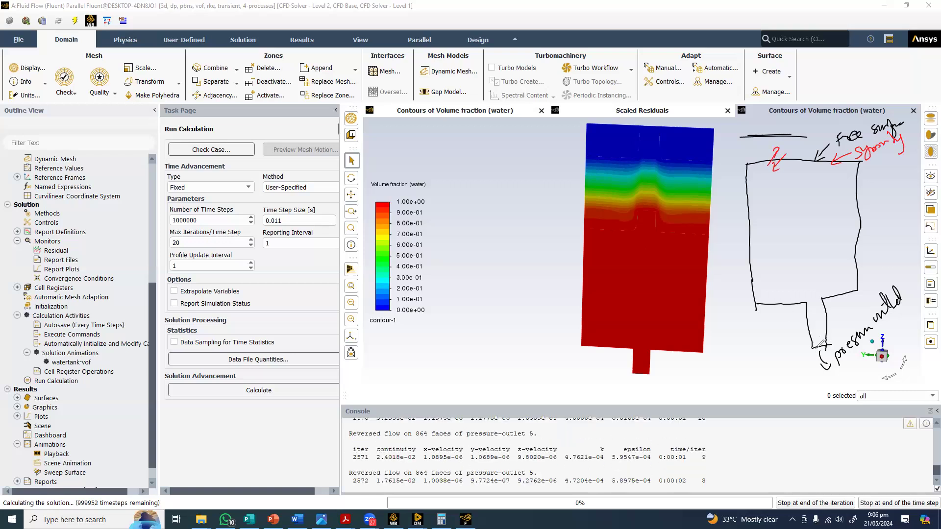
# Mark the sketched outlet's end in red ink and draw red arrows pointing upward from it through the tank
pyautogui.moveTo(813, 347); pyautogui.dragTo(828, 346)
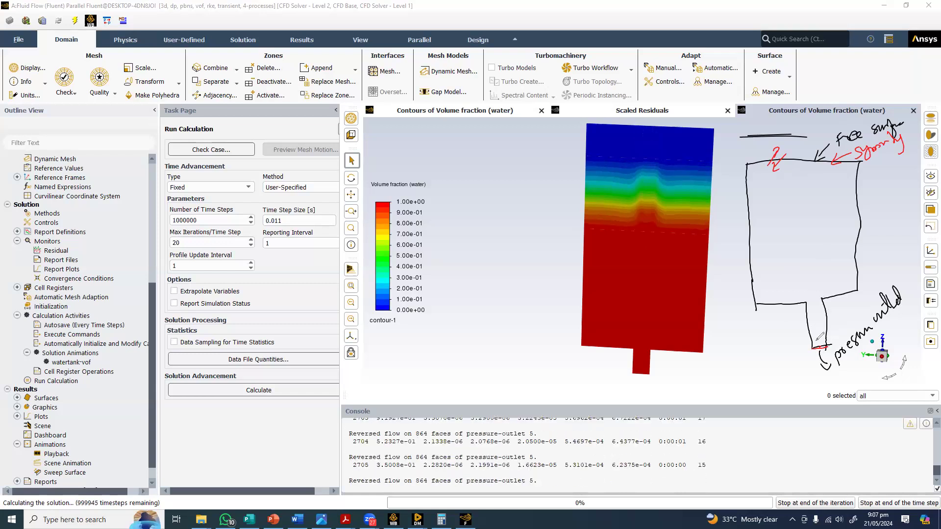
pyautogui.moveTo(810, 369)
pyautogui.mouseDown()
pyautogui.moveTo(826, 345)
pyautogui.moveTo(816, 369)
pyautogui.moveTo(816, 333)
pyautogui.mouseUp()
pyautogui.moveTo(813, 337); pyautogui.dragTo(808, 249)
pyautogui.moveTo(804, 266)
pyautogui.mouseDown()
pyautogui.moveTo(815, 253)
pyautogui.moveTo(816, 195)
pyautogui.mouseUp()
pyautogui.moveTo(811, 208); pyautogui.dragTo(822, 199)
# Draw three horizontal red lines inside the sketched tank, just beneath its upper edge
pyautogui.moveTo(762, 165); pyautogui.dragTo(849, 167)
pyautogui.moveTo(766, 171); pyautogui.dragTo(851, 174)
pyautogui.moveTo(774, 181); pyautogui.dragTo(839, 180)
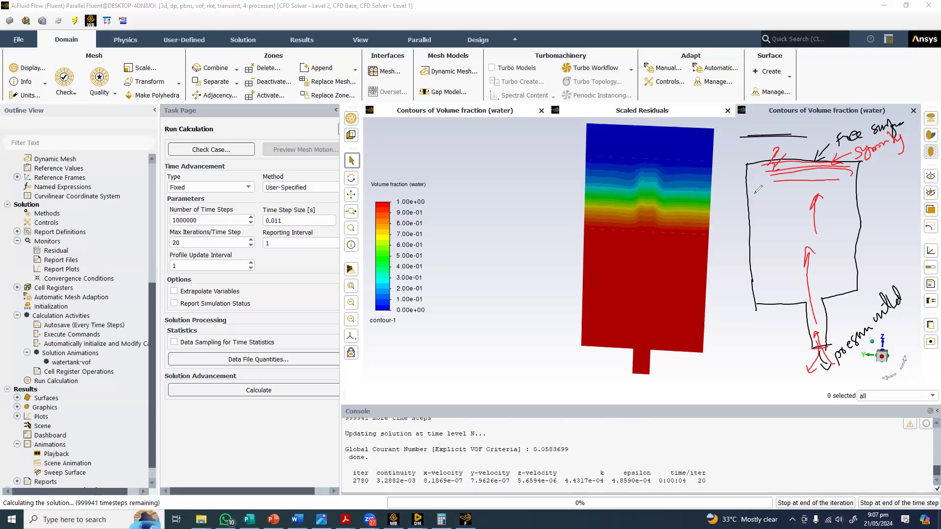
# Draw a blue line and ellipse around the sketched tank's upper region, and circle the contour plot's outlet in blue
pyautogui.moveTo(754, 193); pyautogui.dragTo(855, 188)
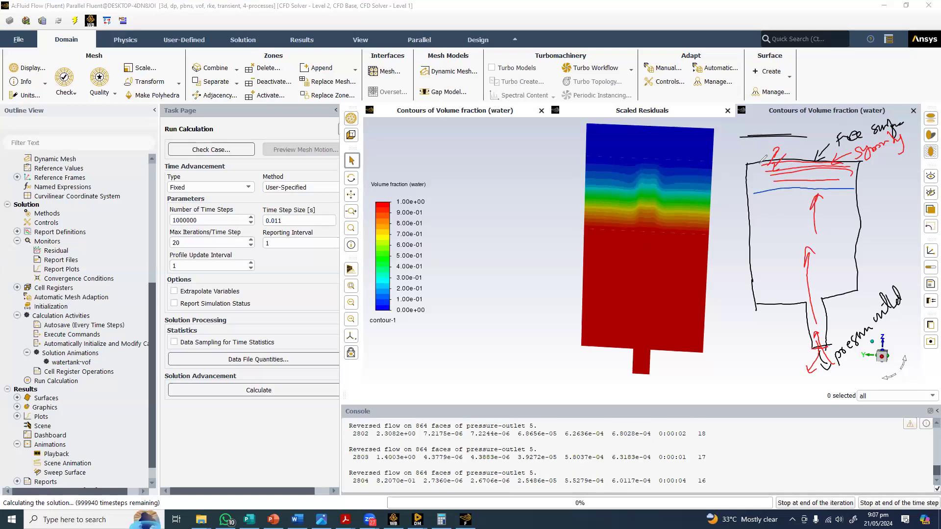
pyautogui.moveTo(760, 163); pyautogui.dragTo(756, 174)
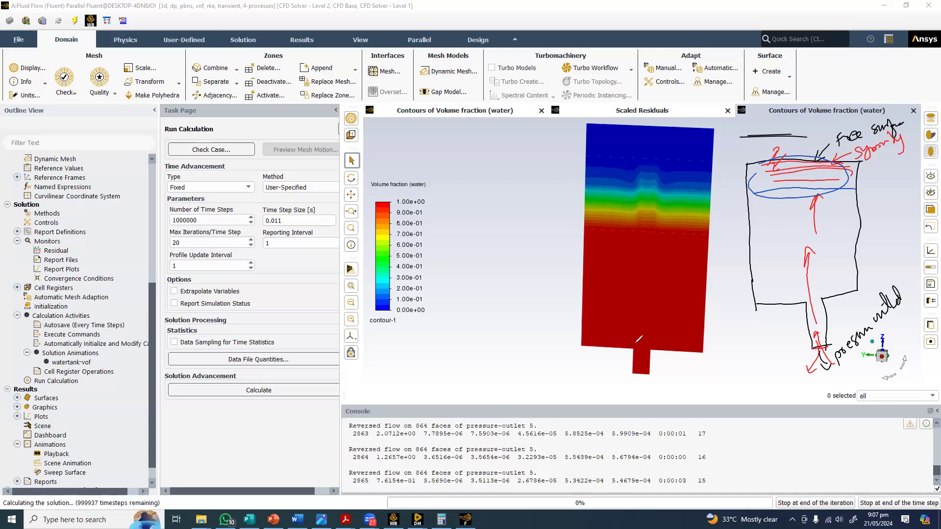
pyautogui.moveTo(637, 344); pyautogui.dragTo(652, 346)
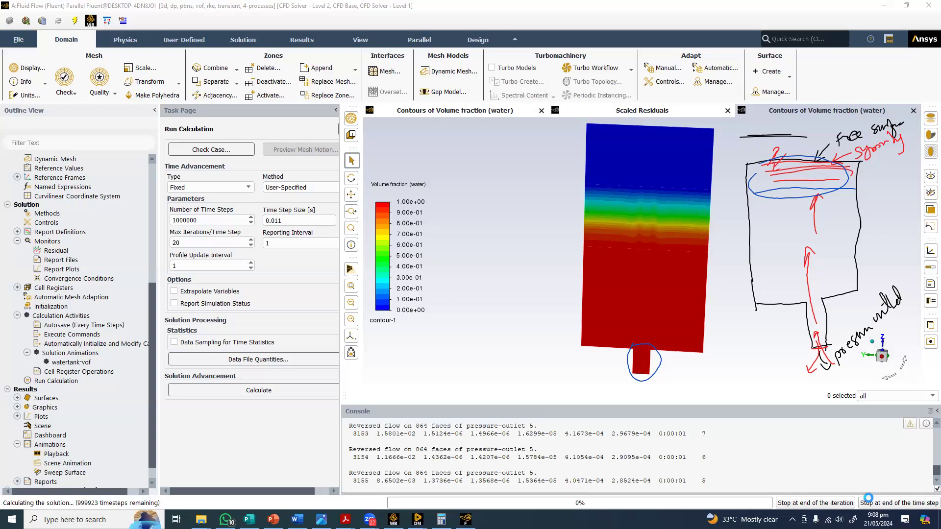
# Clear the annotations, close out the stopped calculation, and play the watertank-vof animation once
pyautogui.press('Escape')
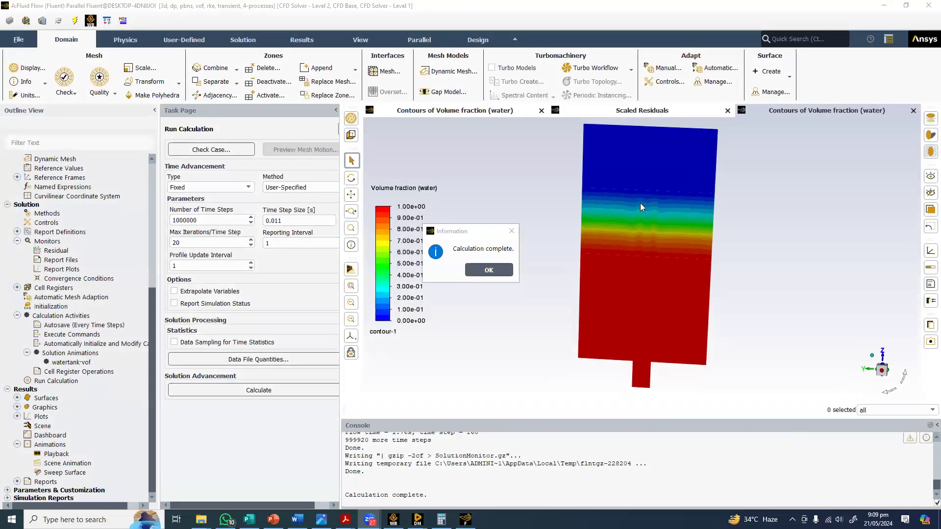
pyautogui.press('Return')
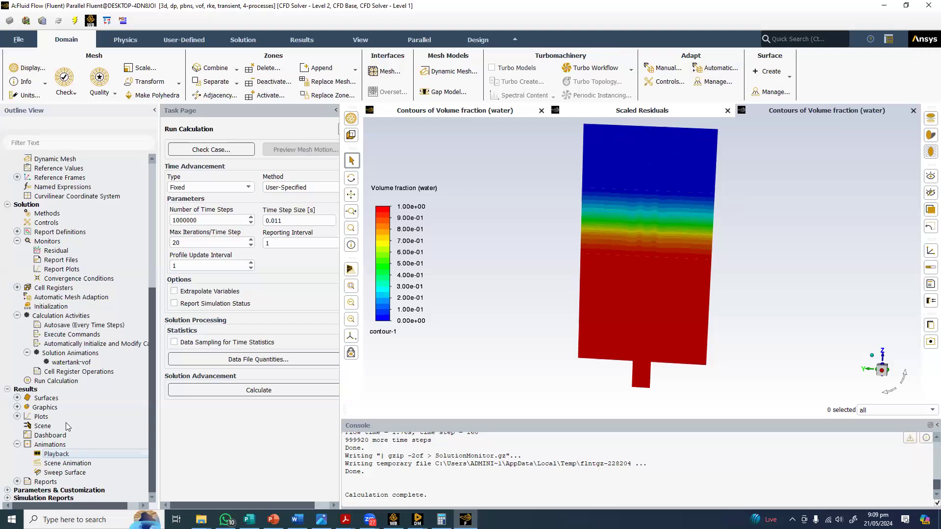
pyautogui.click(57, 455)
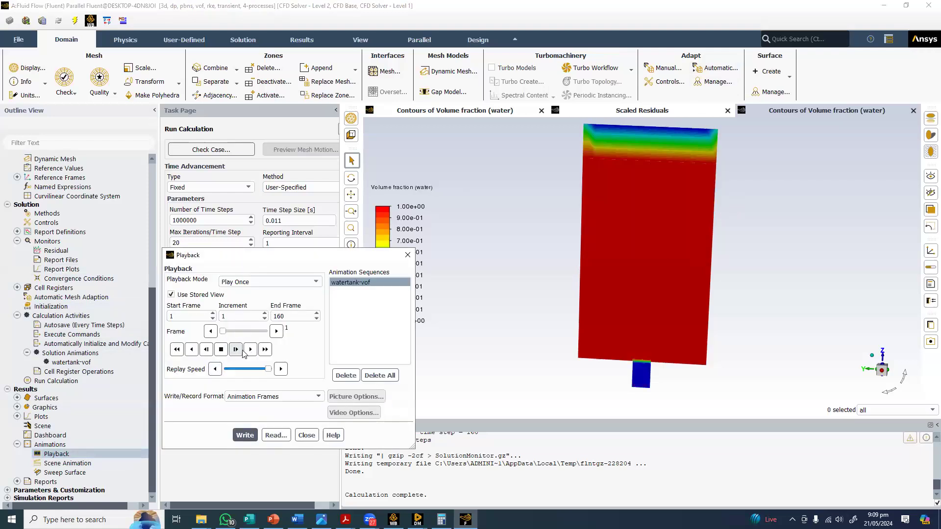
pyautogui.click(250, 349)
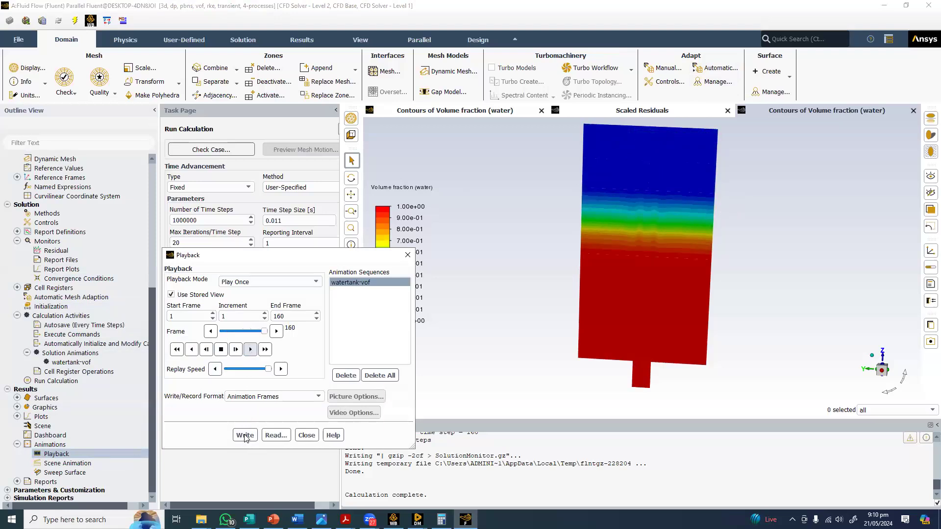
# Export the watertank-vof animation as a video file named watertank-vof
pyautogui.click(262, 398)
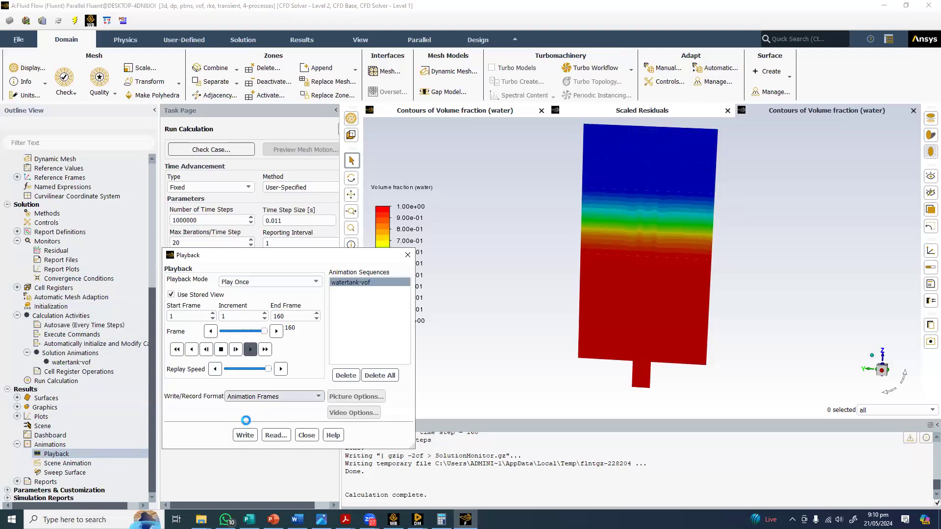
pyautogui.click(258, 422)
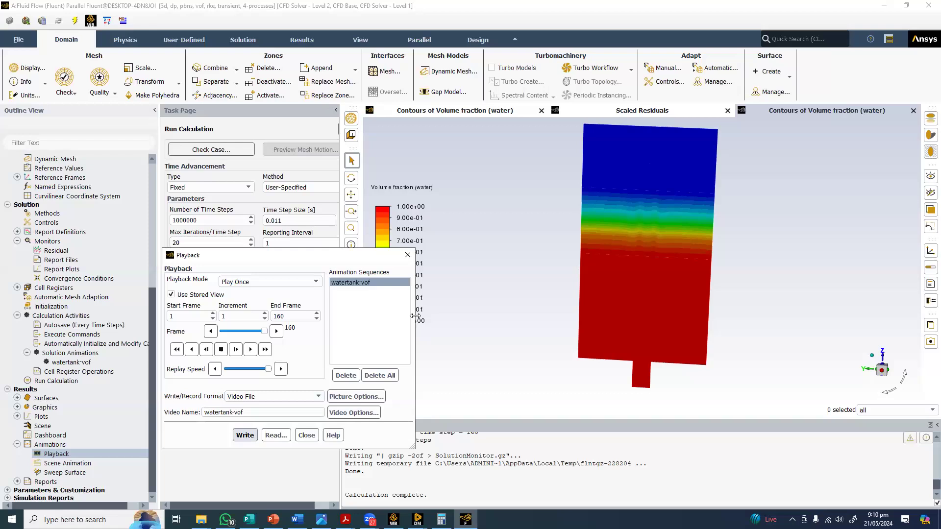
pyautogui.click(245, 435)
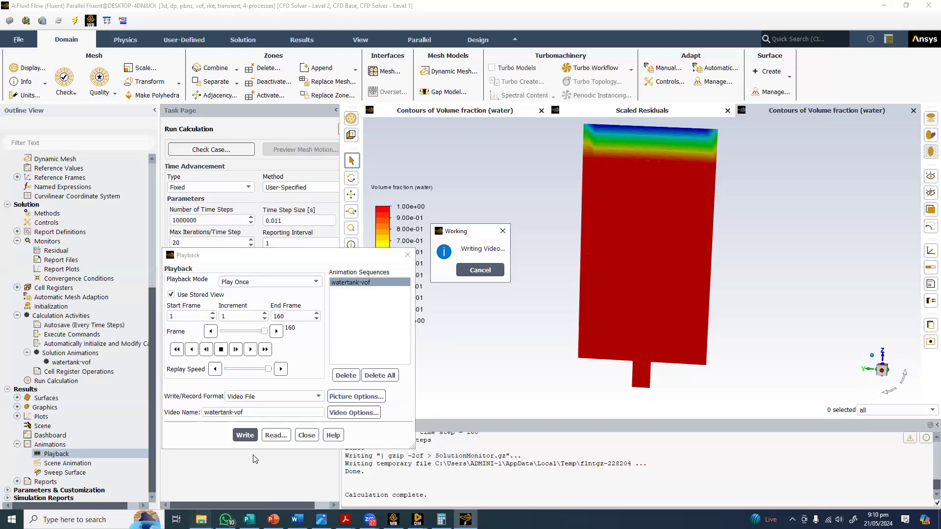
# Switch to File Explorer and open the Fluent folder under Batch 1, Tank Emptying, Tank_files, dp0, FFF, then return to Fluent
pyautogui.moveTo(201, 520)
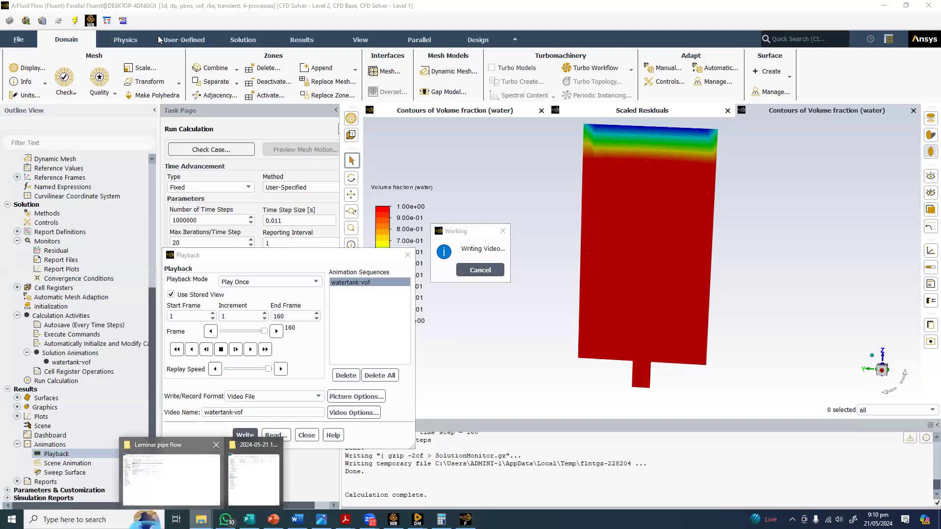
pyautogui.click(172, 473)
pyautogui.click(165, 32)
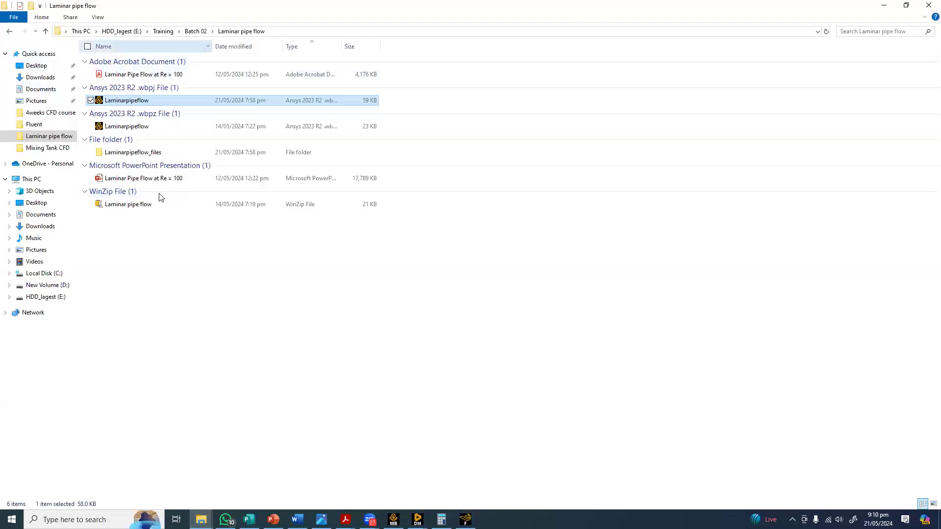
pyautogui.doubleClick(117, 280)
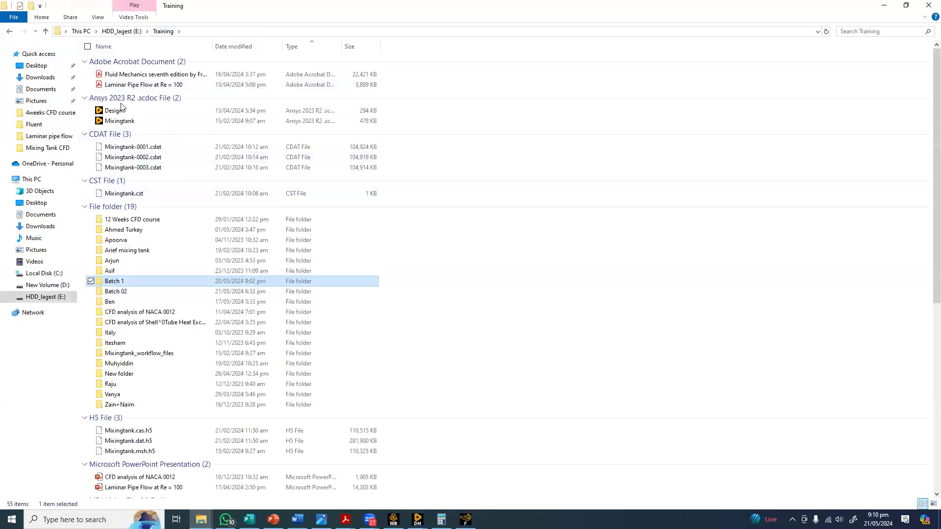
pyautogui.doubleClick(122, 105)
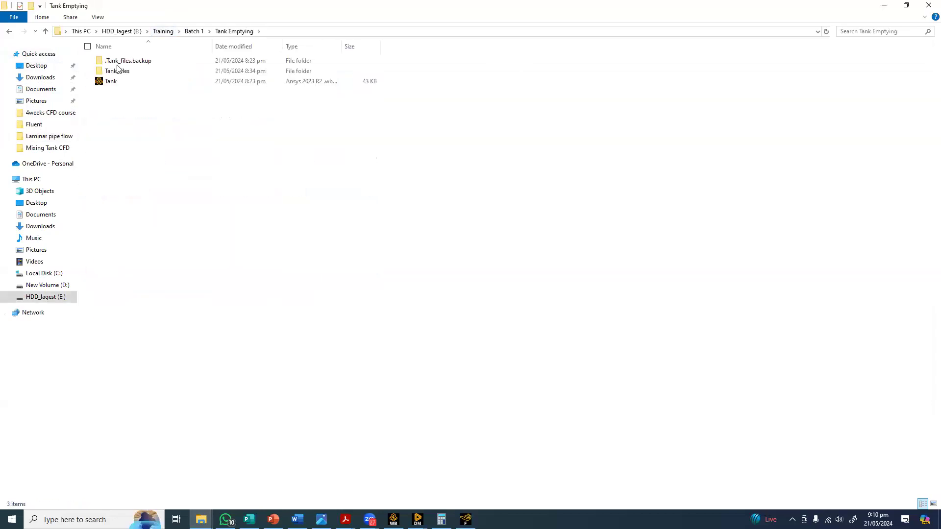
pyautogui.doubleClick(117, 62)
pyautogui.doubleClick(117, 62)
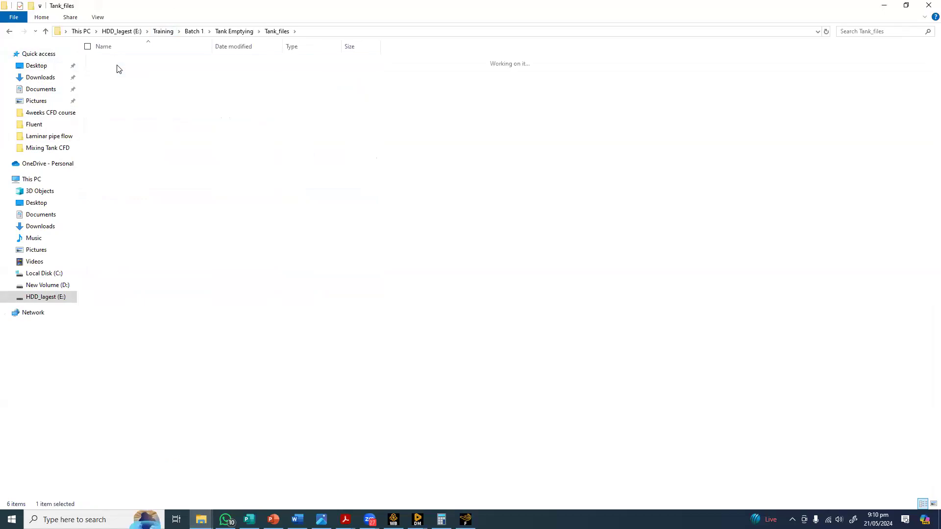
pyautogui.doubleClick(117, 64)
pyautogui.doubleClick(117, 63)
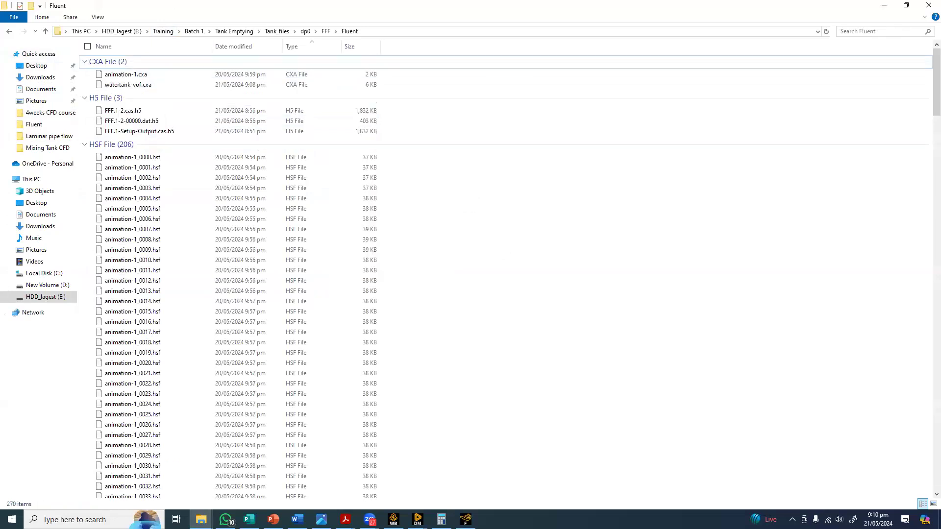
pyautogui.hotkey('alt', 'Tab')
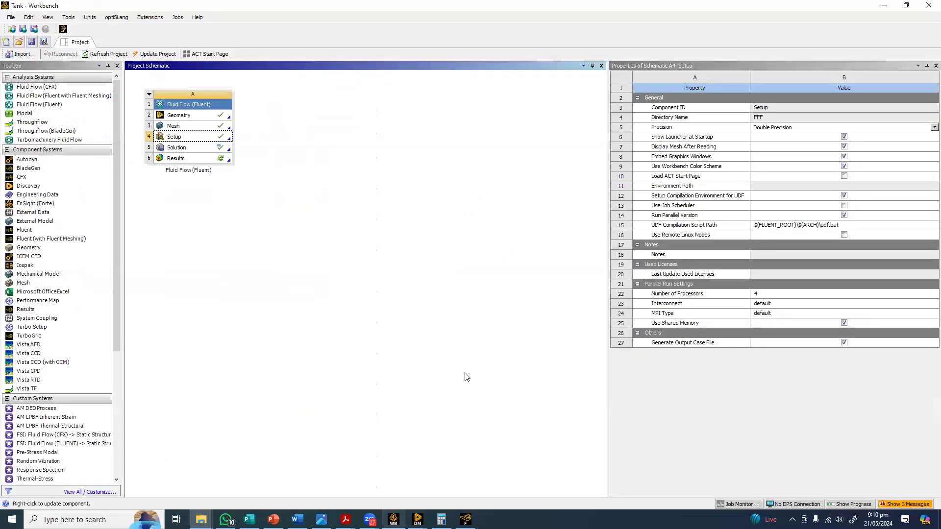
pyautogui.hotkey('alt', 'Tab')
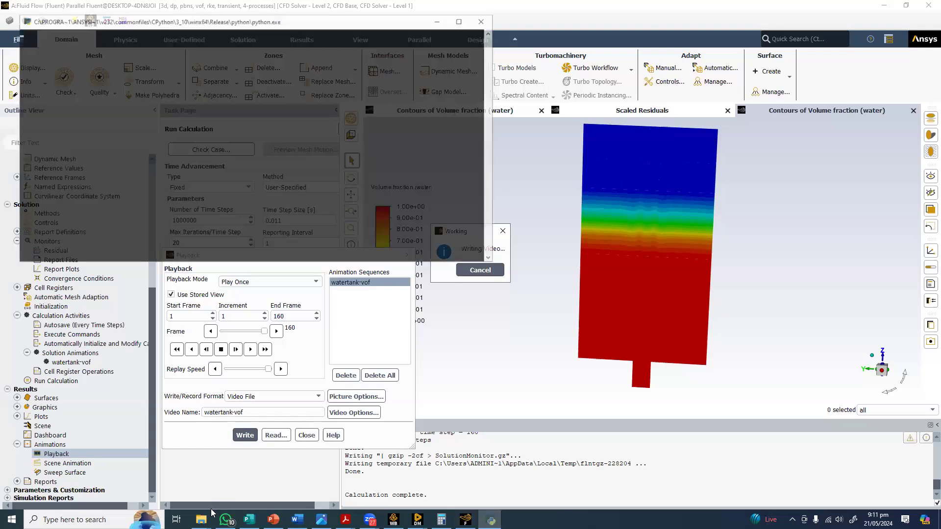
# Switch to File Explorer, refresh the Fluent output folder, and locate the exported watertank-vof video
pyautogui.moveTo(211, 512)
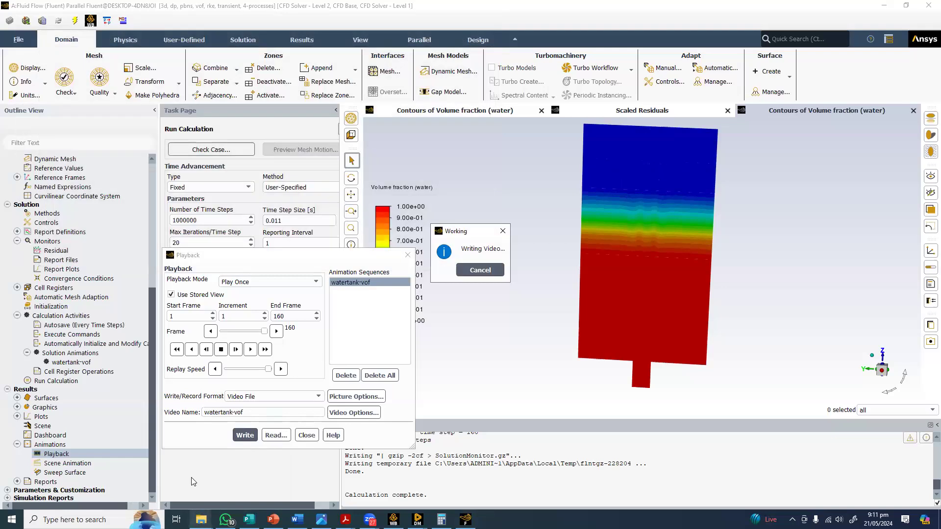
pyautogui.click(171, 473)
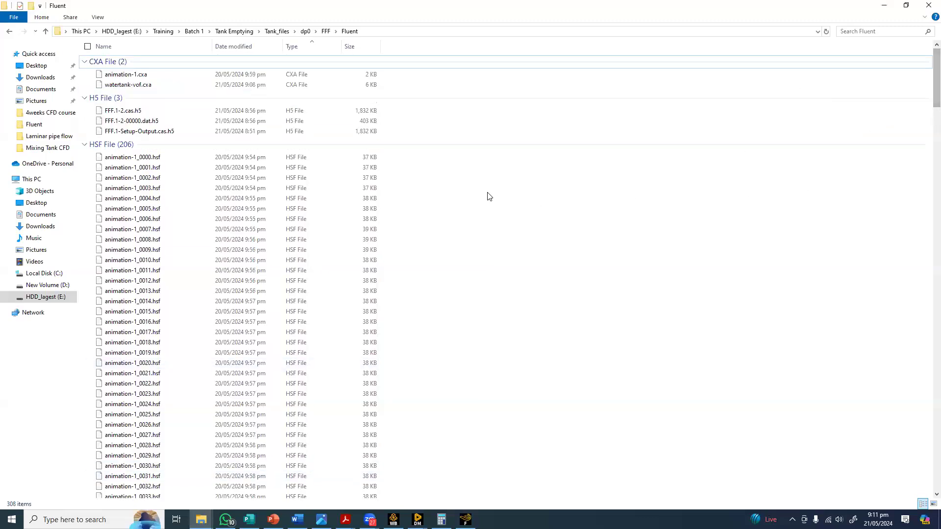
pyautogui.rightClick(488, 196)
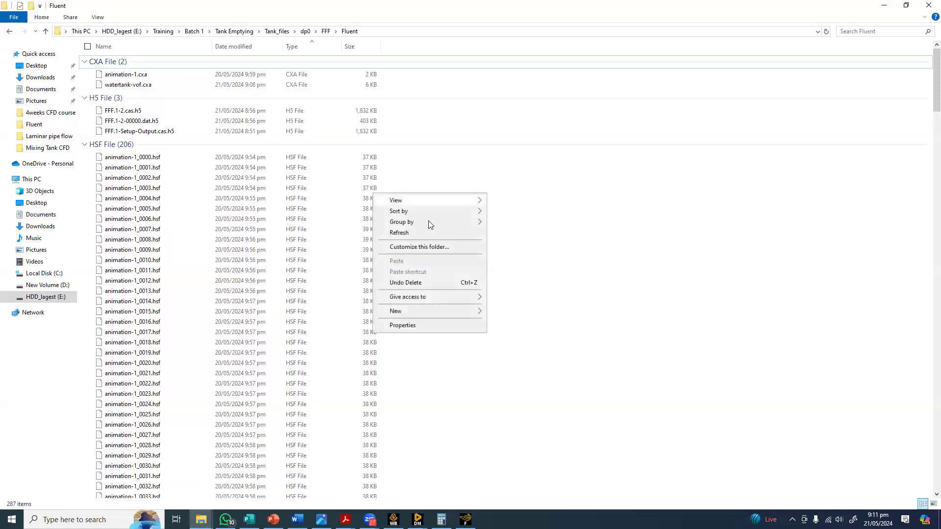
pyautogui.click(435, 229)
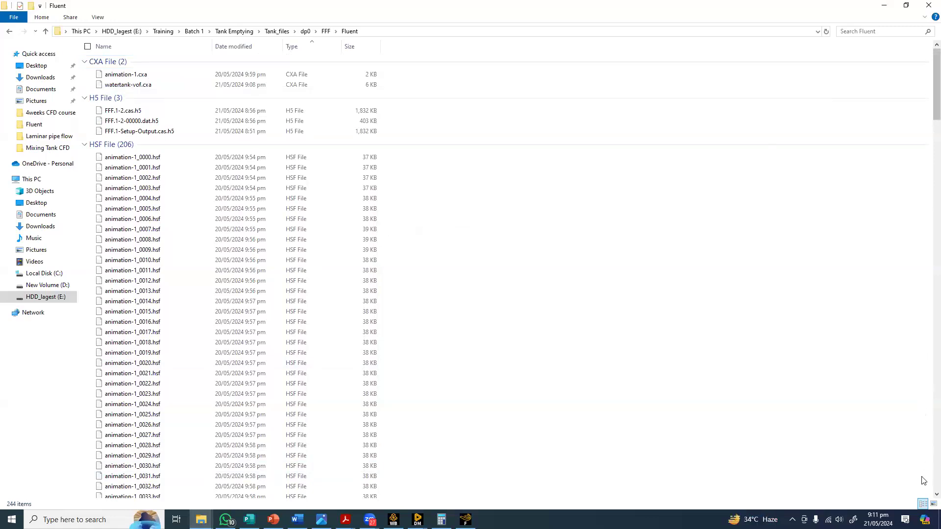
pyautogui.scroll(-20, 922, 483)
pyautogui.scroll(-20, 923, 490)
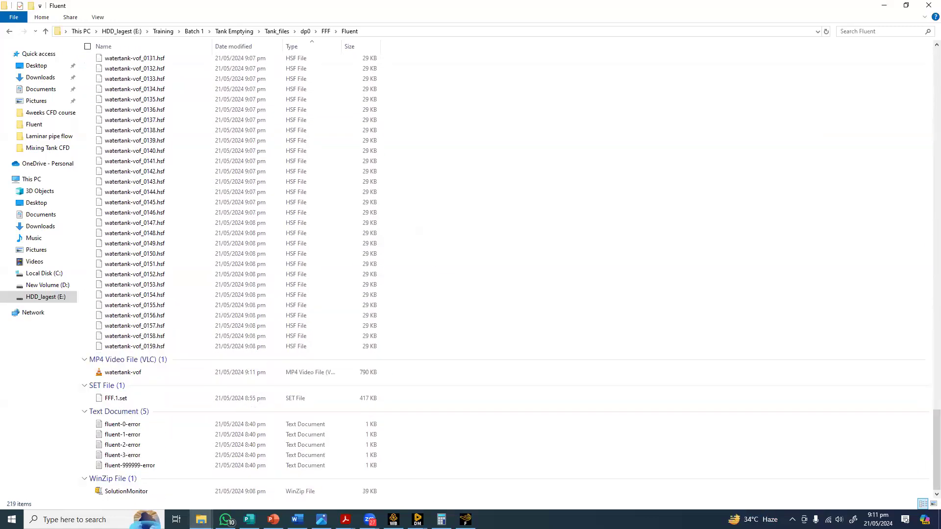
# Check the video export in Fluent and play watertank-vof.mp4 in VLC media player
pyautogui.click(465, 519)
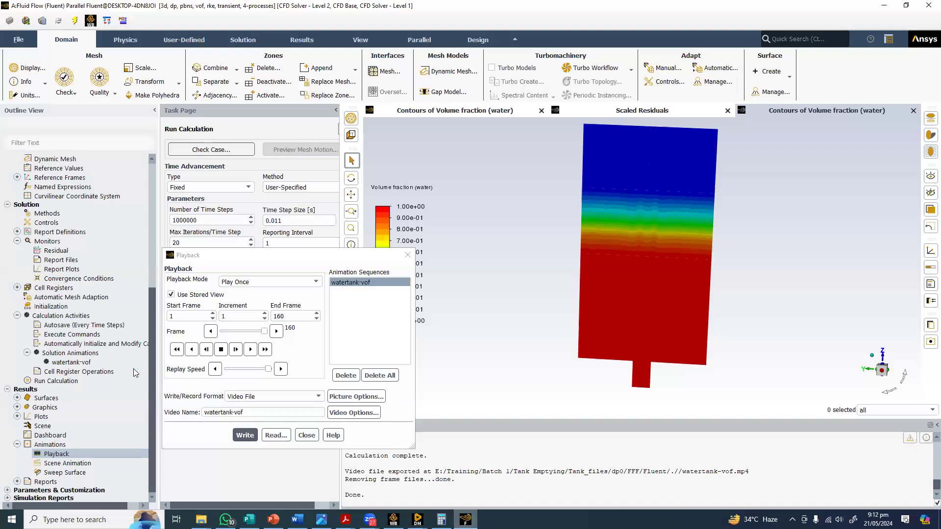
pyautogui.hotkey('alt', 'Tab')
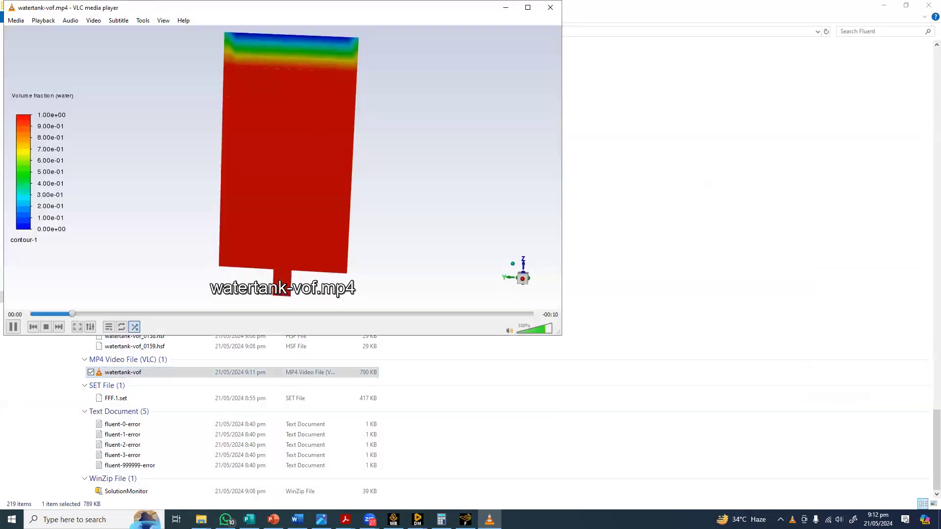
pyautogui.doubleClick(401, 153)
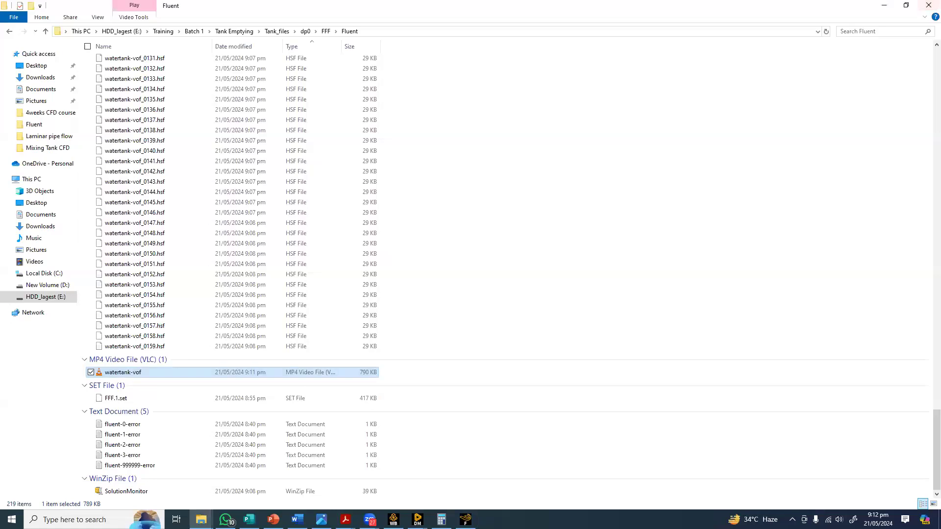
# Switch to Workbench and duplicate the Fluid Flow (Fluent) system
pyautogui.click(396, 518)
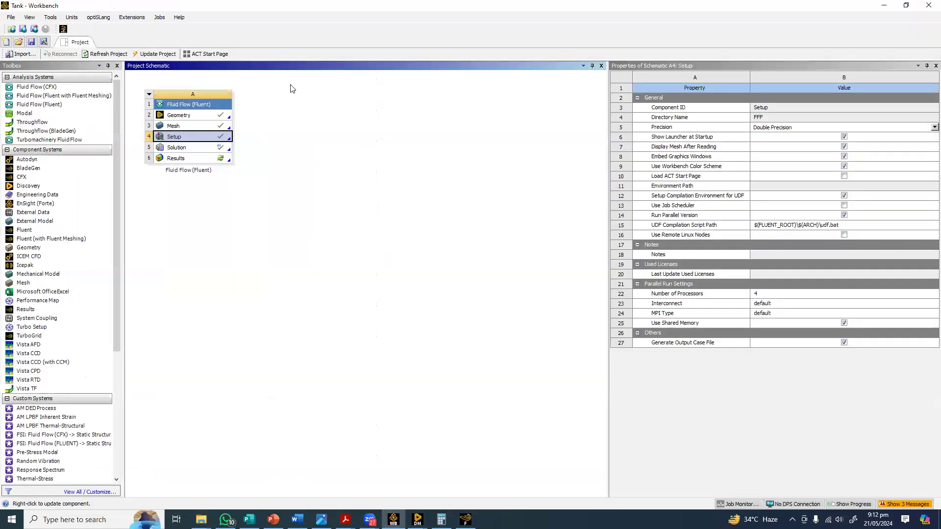
pyautogui.rightClick(196, 104)
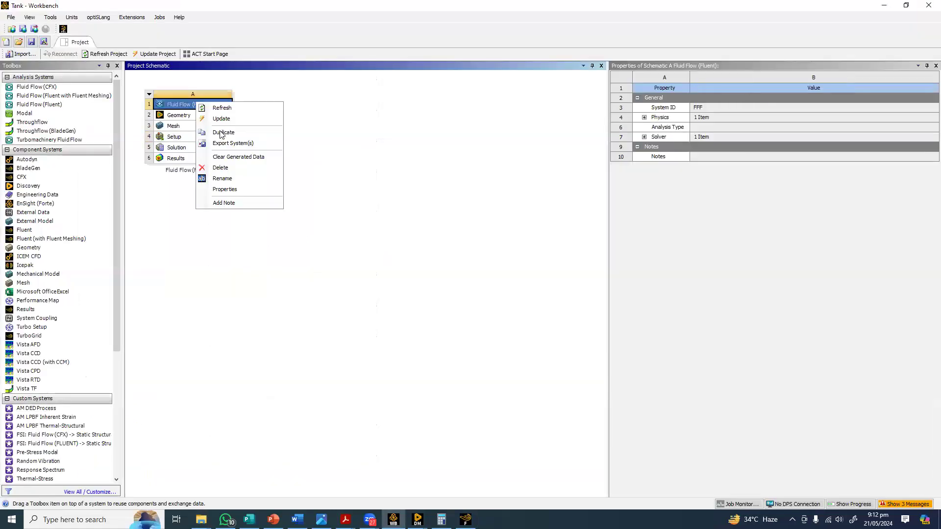
pyautogui.click(222, 133)
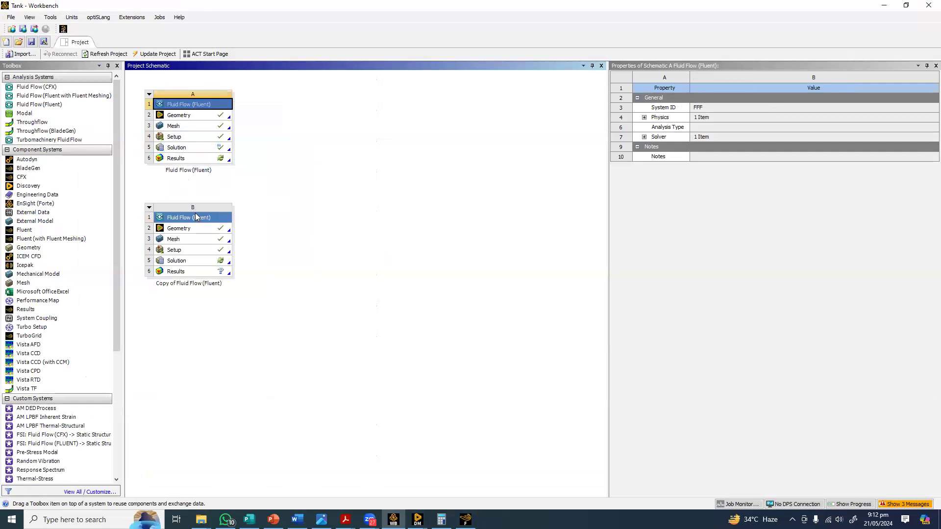
# Rename the duplicated system B as Animation in CFD post
pyautogui.rightClick(201, 221)
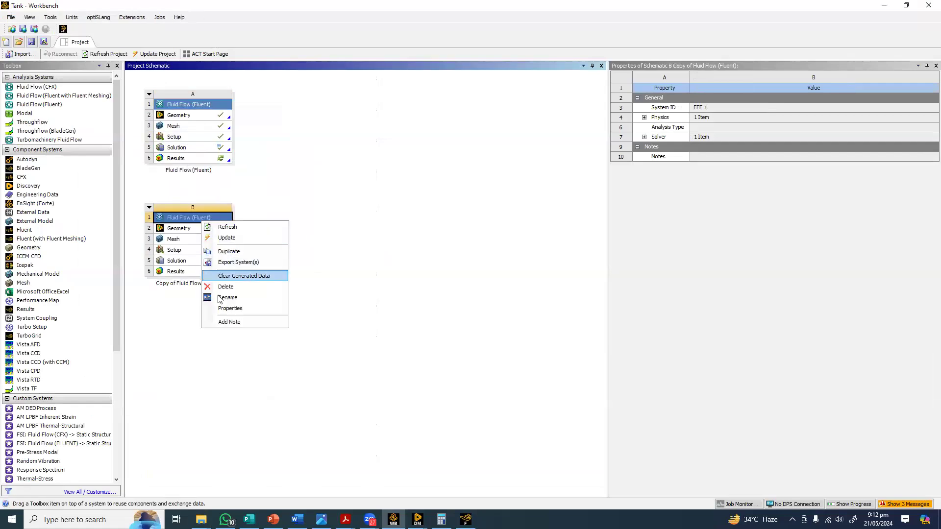
pyautogui.click(220, 298)
pyautogui.write('Animation in CFD post')
pyautogui.press('Return')
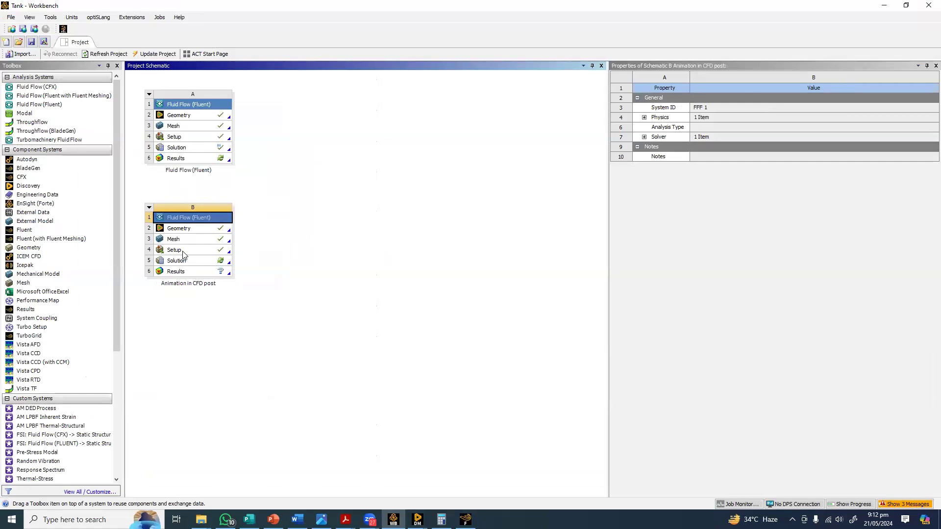
# Open the Setup of the Animation in CFD post system in Fluent with double precision and 4 solver processes
pyautogui.doubleClick(183, 251)
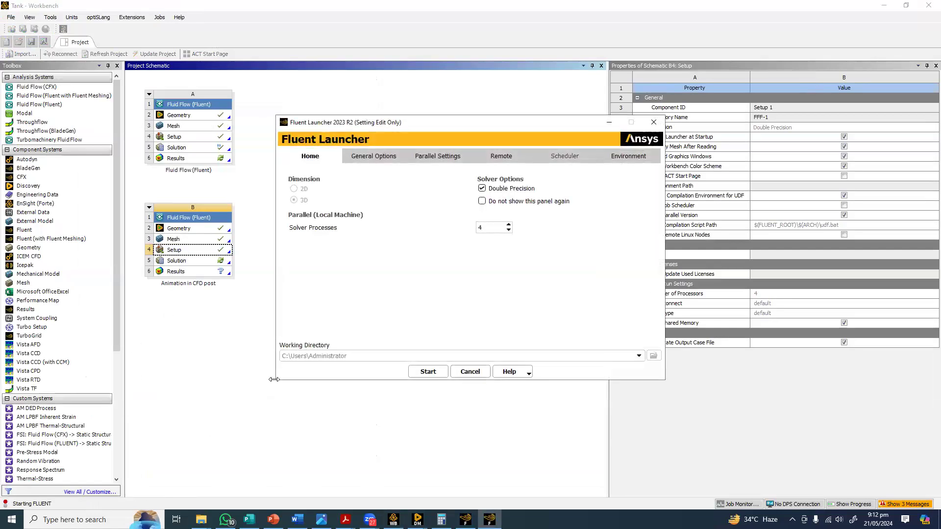
pyautogui.click(416, 370)
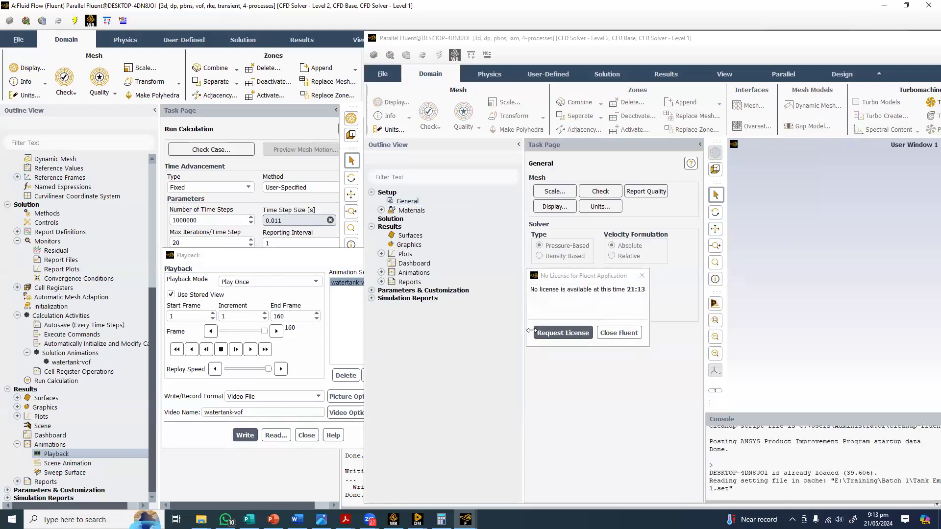
# Quit the original Fluid Flow (Fluent) session, request a license for the new Fluent session, and close that session
pyautogui.click(548, 335)
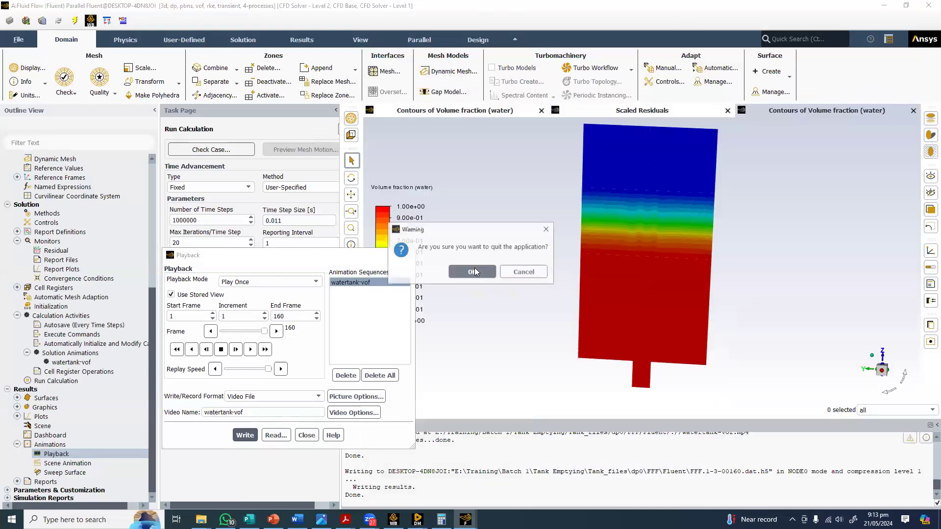
pyautogui.click(473, 271)
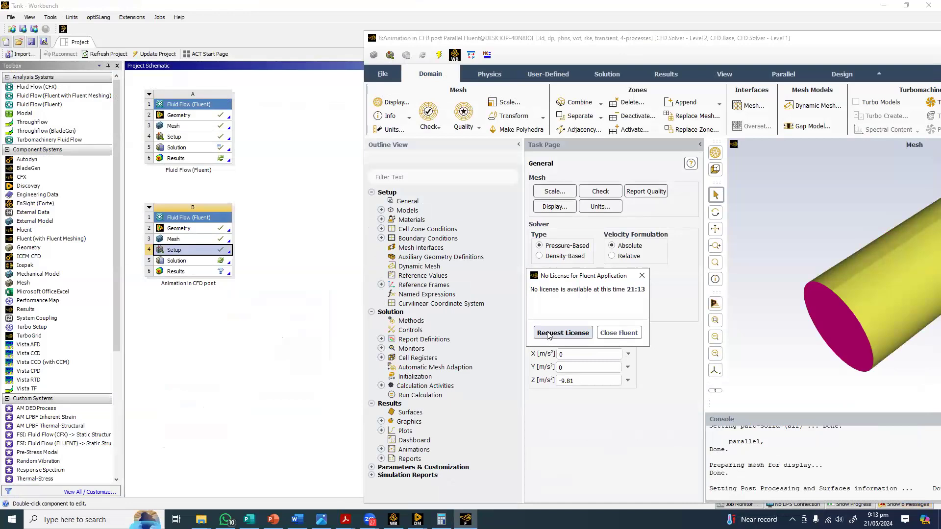
pyautogui.click(548, 334)
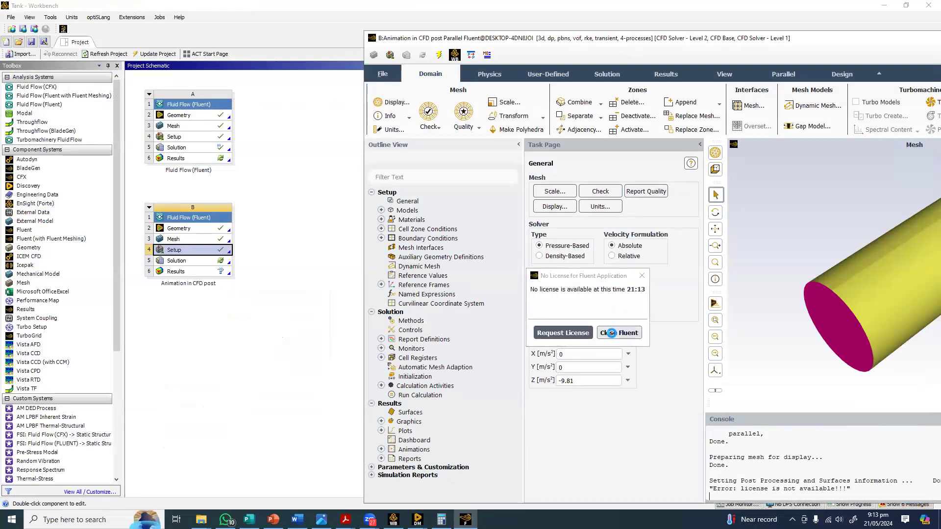
pyautogui.click(612, 333)
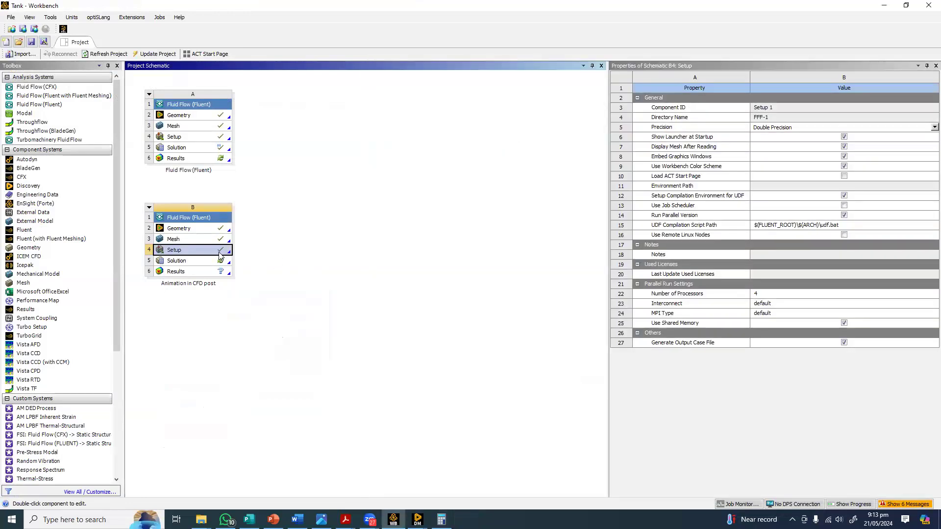
# Relaunch the Setup of the Animation in CFD post system in Fluent with double precision and 4 solver processes
pyautogui.doubleClick(218, 253)
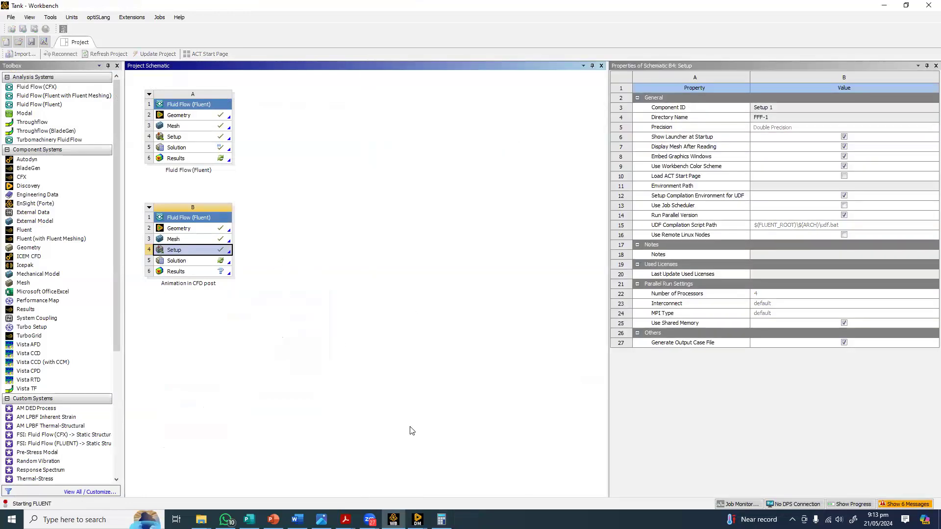
pyautogui.moveTo(417, 517)
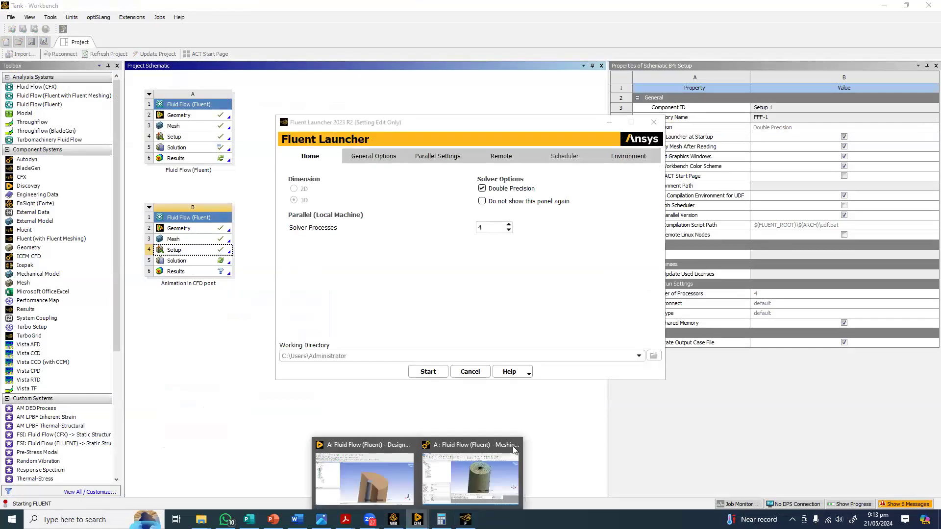
pyautogui.click(421, 374)
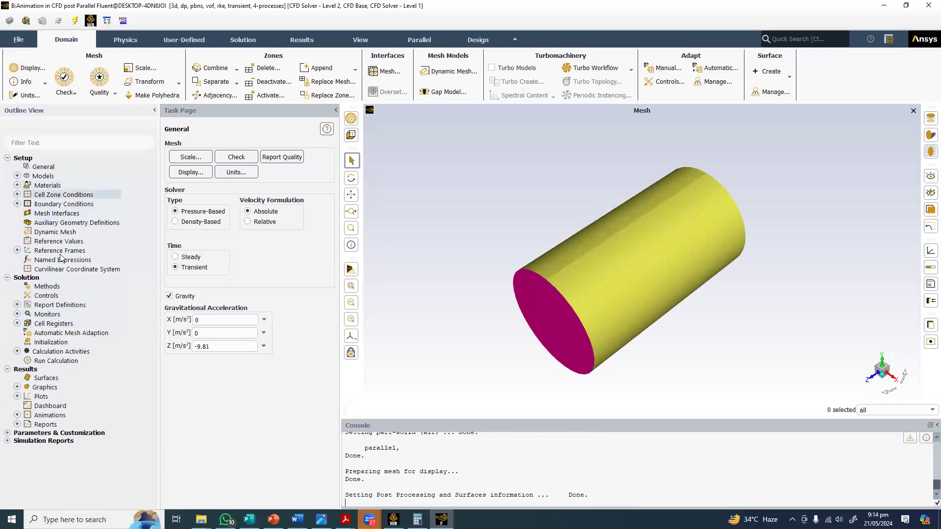
# Create an automatic solution data export named tank-vof, type CDAT for CFD-Post & EnSight, covering bottom, orifice, top, wall and wall_orifice
pyautogui.doubleClick(54, 352)
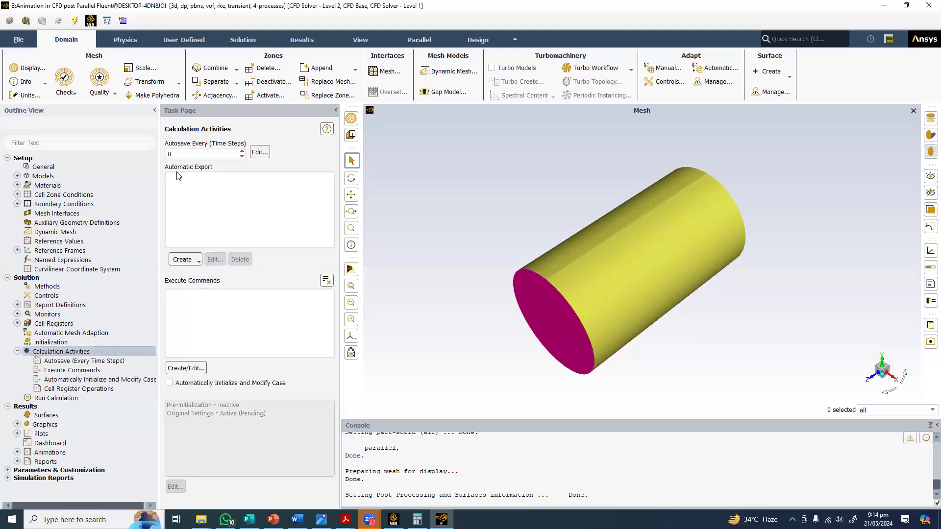
pyautogui.click(195, 262)
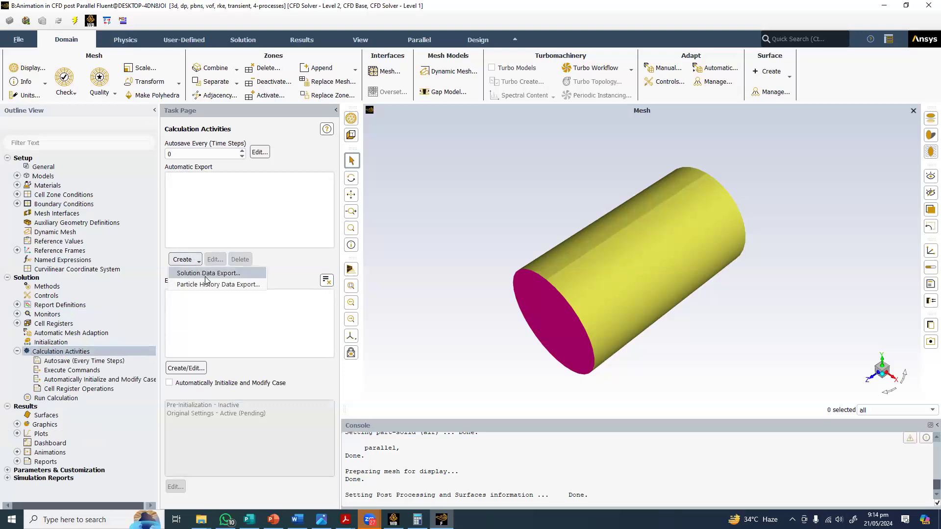
pyautogui.click(207, 274)
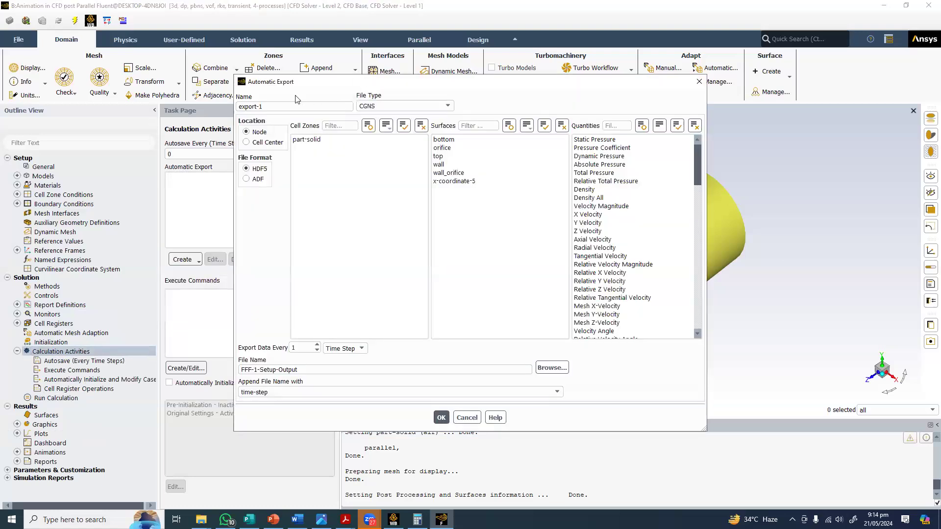
pyautogui.click(397, 106)
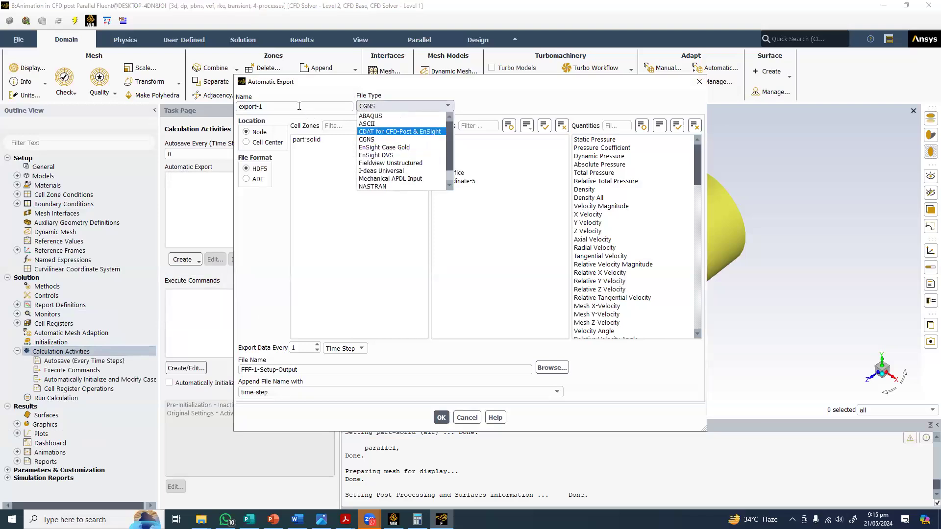
pyautogui.press('Return')
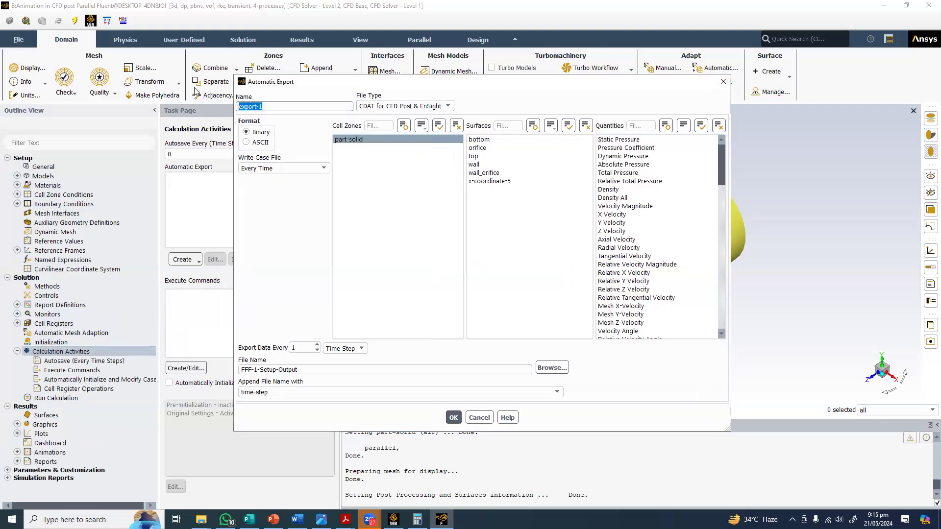
pyautogui.write('tank-vof')
pyautogui.click(550, 128)
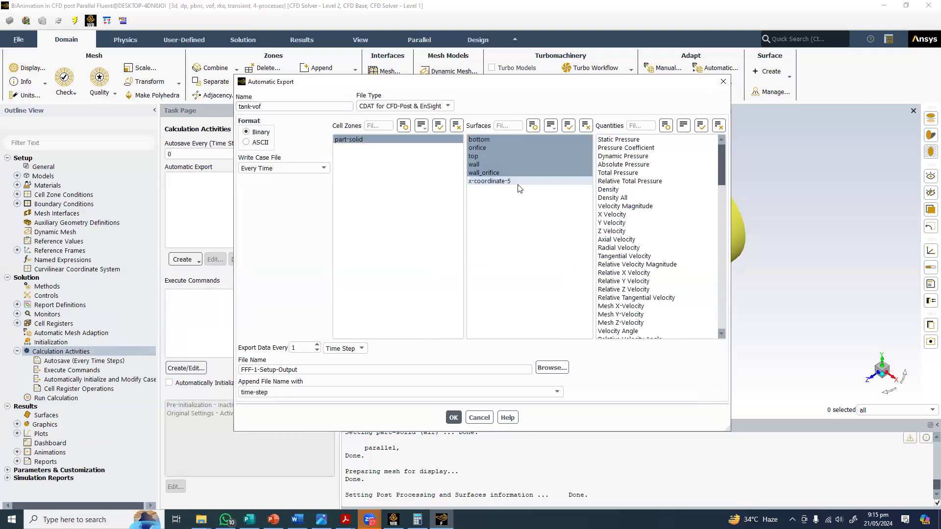
# Select static pressure, total pressure, density and the X, Y, Z, axial, radial and tangential velocities as export quantities
pyautogui.click(625, 139)
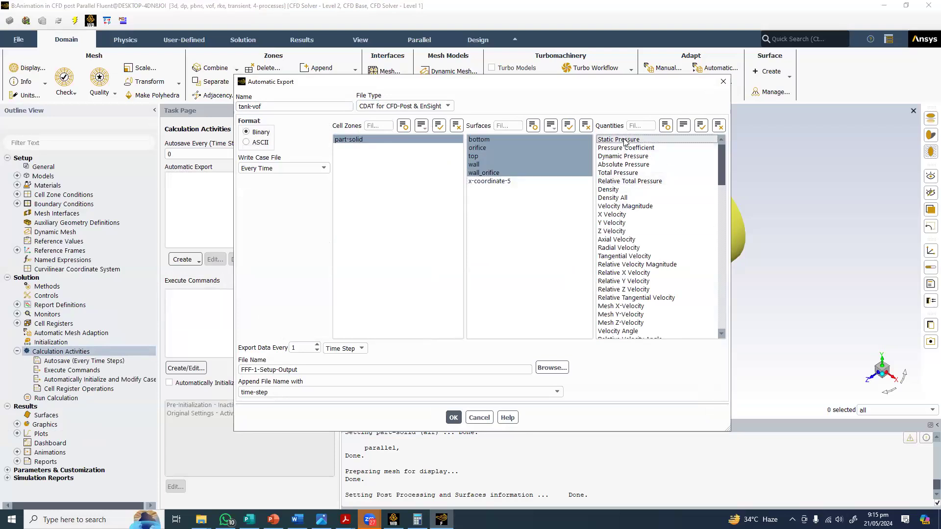
pyautogui.click(623, 175)
pyautogui.click(615, 190)
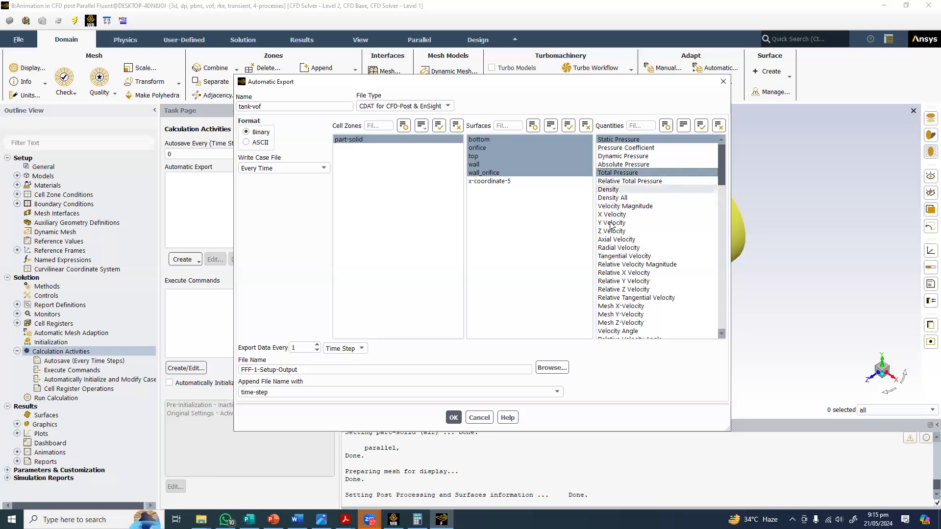
pyautogui.click(612, 198)
pyautogui.click(614, 215)
pyautogui.click(614, 223)
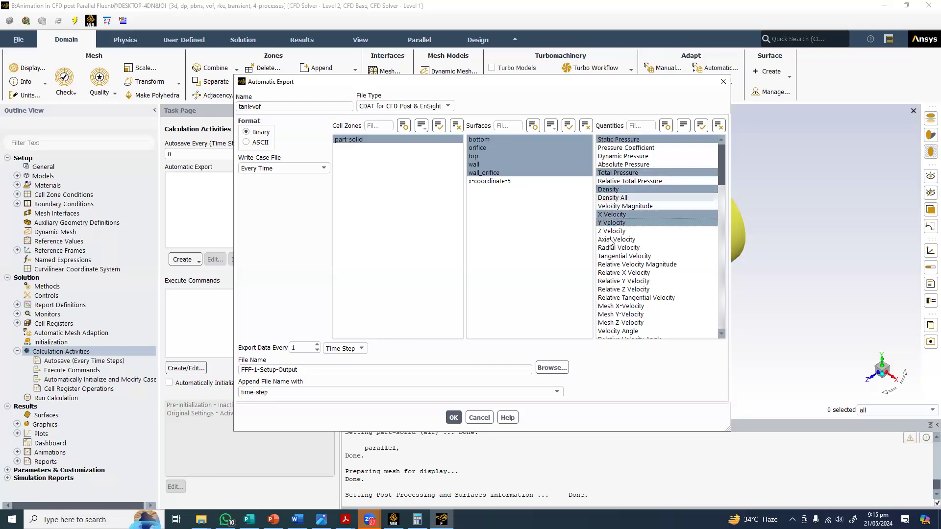
pyautogui.click(608, 231)
pyautogui.click(607, 240)
pyautogui.click(606, 247)
pyautogui.click(607, 255)
# Add helicity, the X, Y and Z vorticities, both Q criteria, and turbulent kinetic energy, intensity and viscosity to the export quantities
pyautogui.scroll(-5, 625, 250)
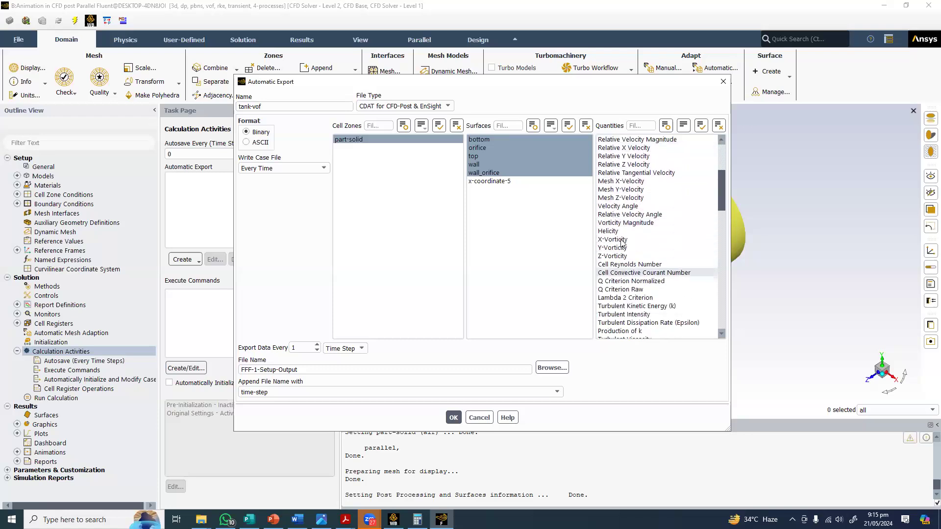
pyautogui.click(620, 239)
pyautogui.click(620, 256)
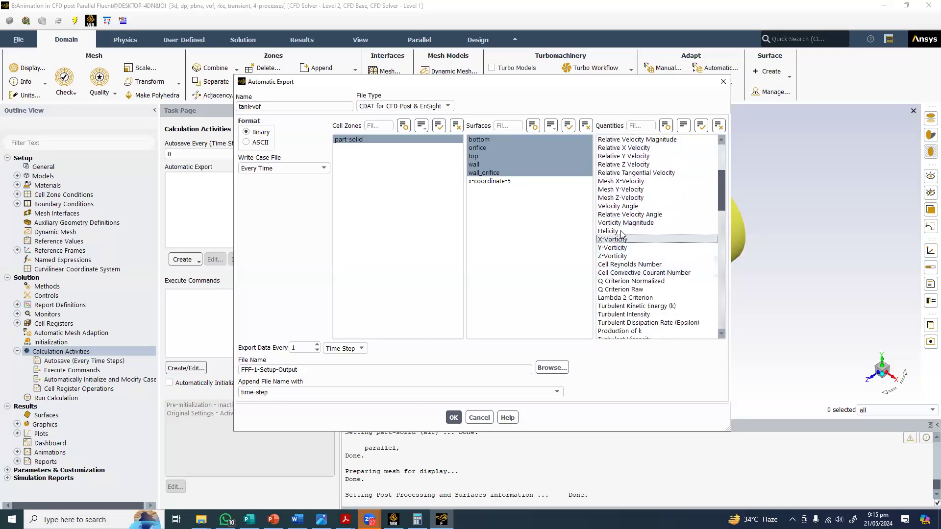
pyautogui.scroll(-3, 634, 264)
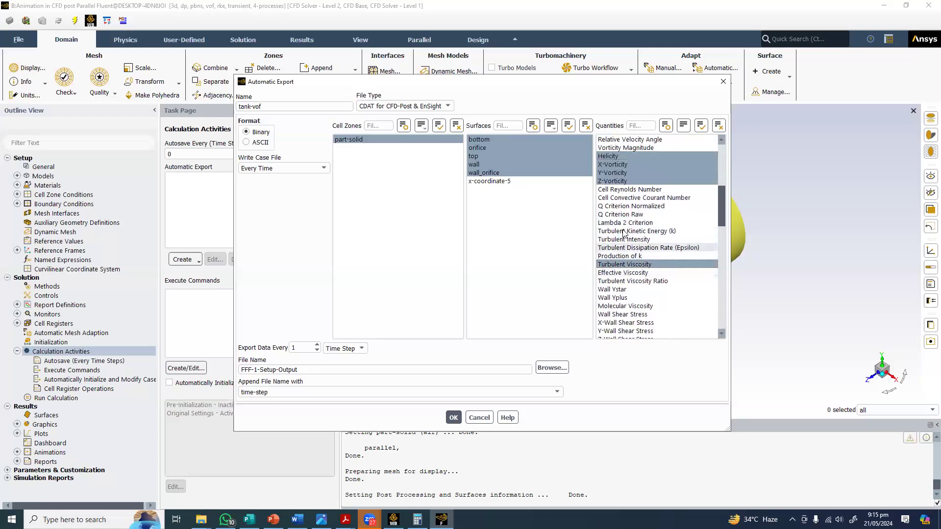
pyautogui.click(621, 230)
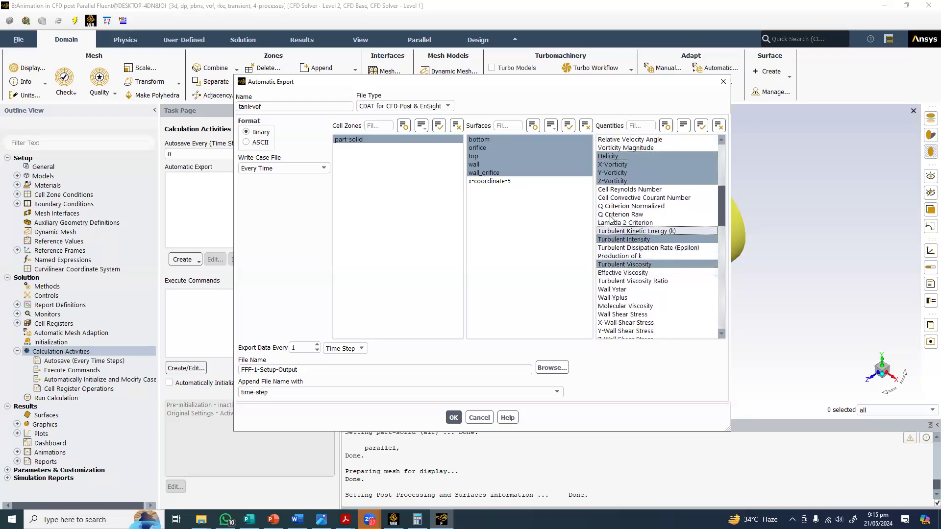
pyautogui.click(612, 214)
pyautogui.click(611, 206)
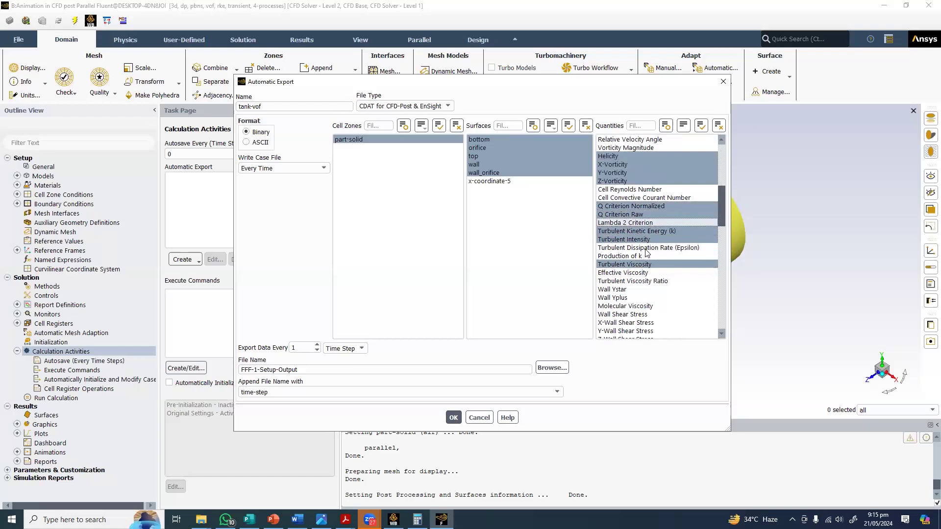
# Add Lambda 2 criterion, wall Ystar and Yplus, all wall shear stresses, skin friction coefficient and the X, Y and Z coordinates to the export
pyautogui.scroll(-2, 625, 245)
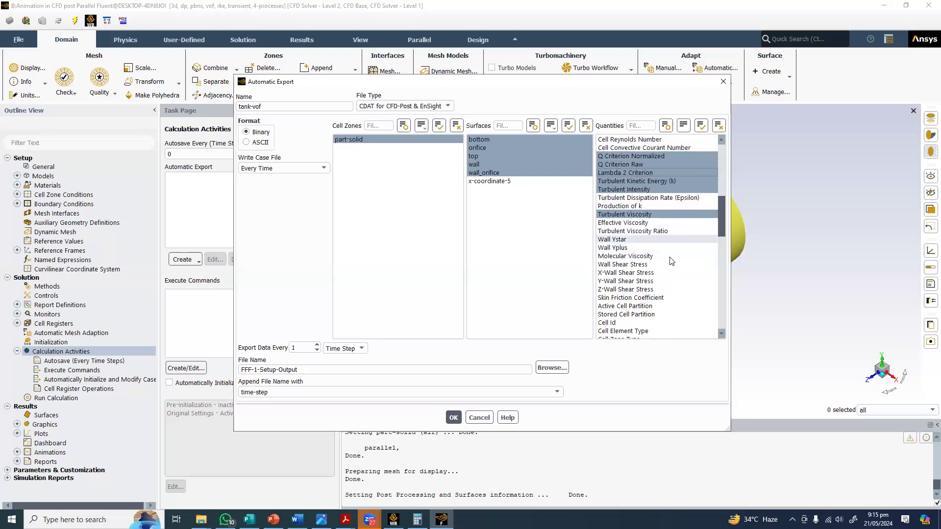
pyautogui.click(610, 289)
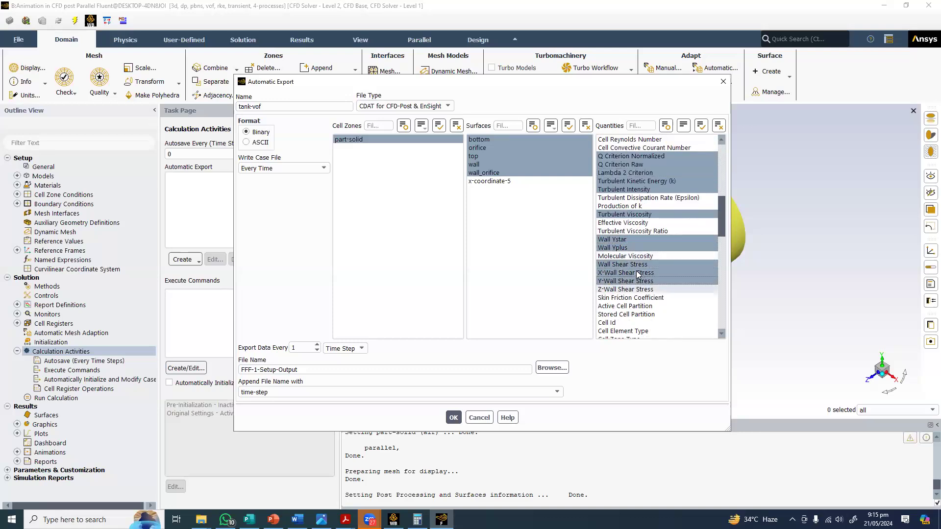
pyautogui.scroll(-2, 657, 249)
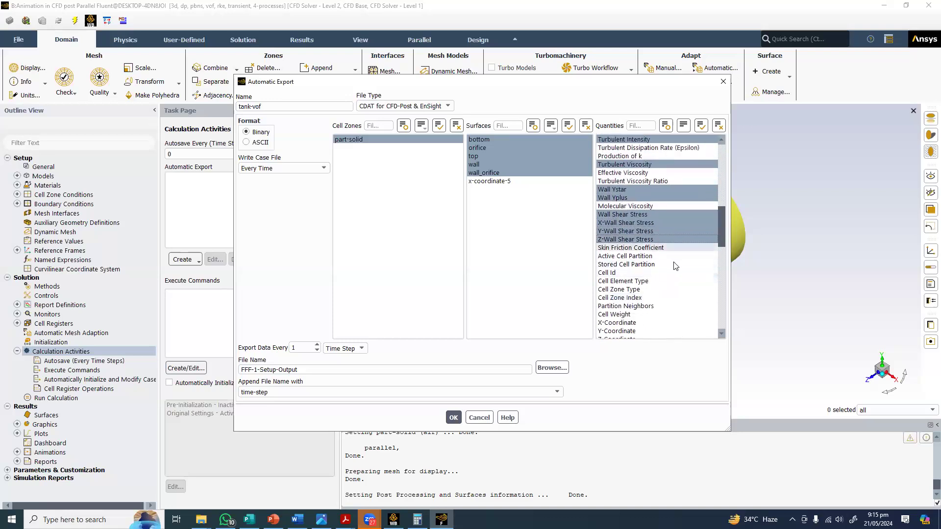
pyautogui.scroll(-2, 642, 239)
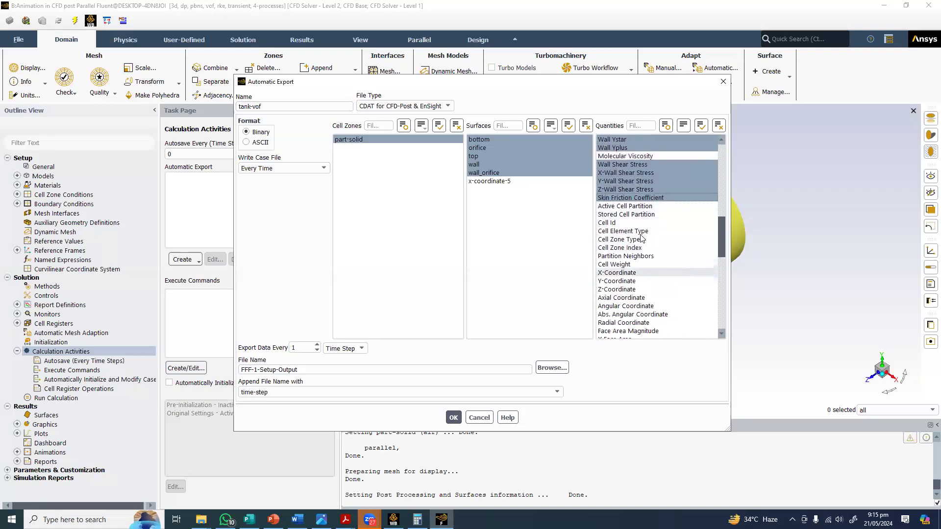
pyautogui.scroll(-2, 633, 224)
pyautogui.click(631, 223)
pyautogui.click(629, 230)
pyautogui.click(624, 240)
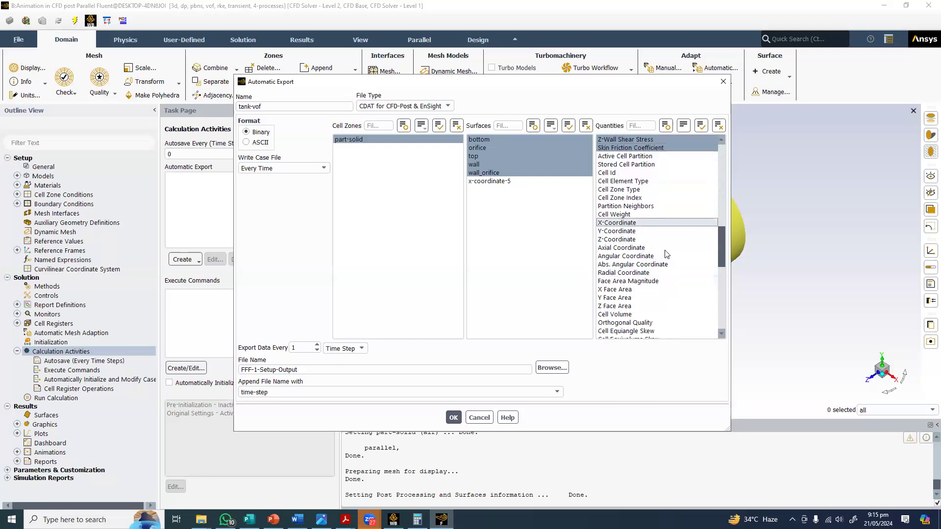
# Add the volume fraction and molecular viscosity of air and water plus water density, and confirm the tank-vof export
pyautogui.scroll(-10, 672, 274)
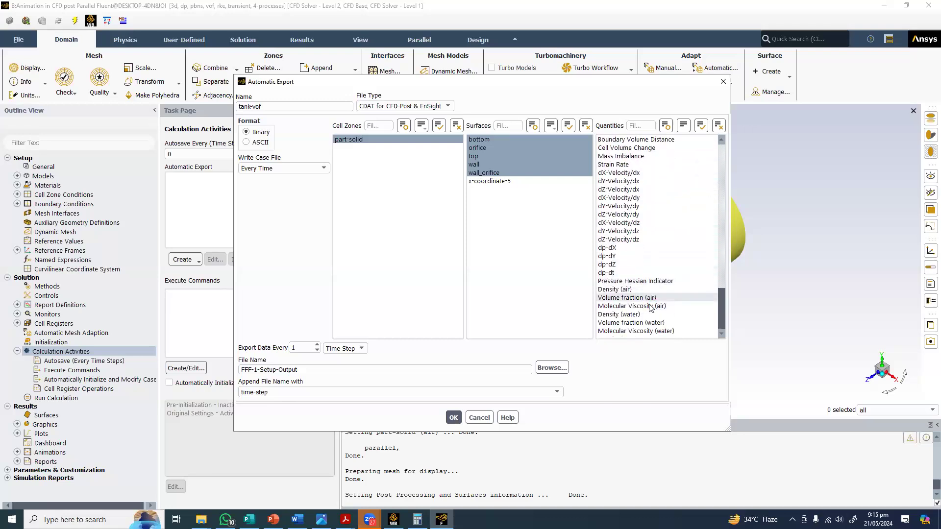
pyautogui.click(640, 298)
pyautogui.click(637, 306)
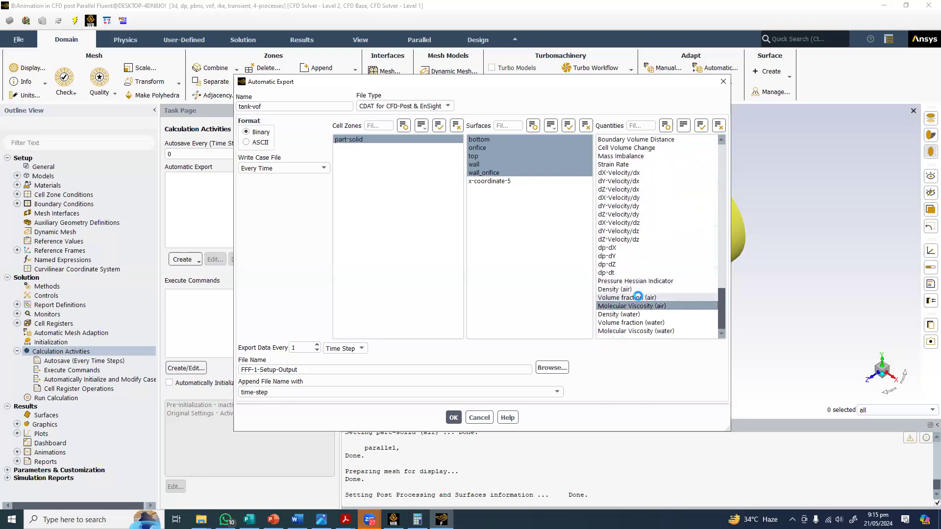
pyautogui.click(610, 322)
pyautogui.click(610, 331)
pyautogui.click(610, 313)
pyautogui.click(616, 297)
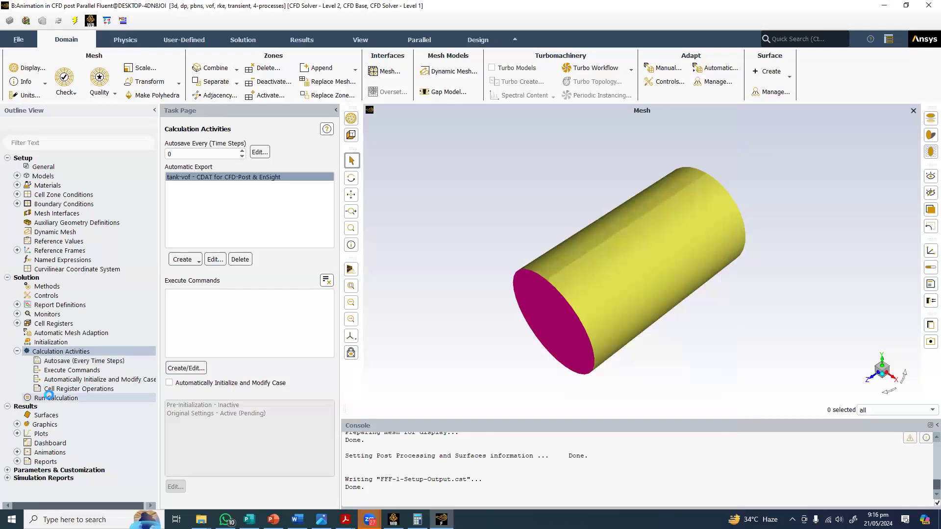
# Start the transient calculation and stop it at the end of the time step
pyautogui.click(51, 399)
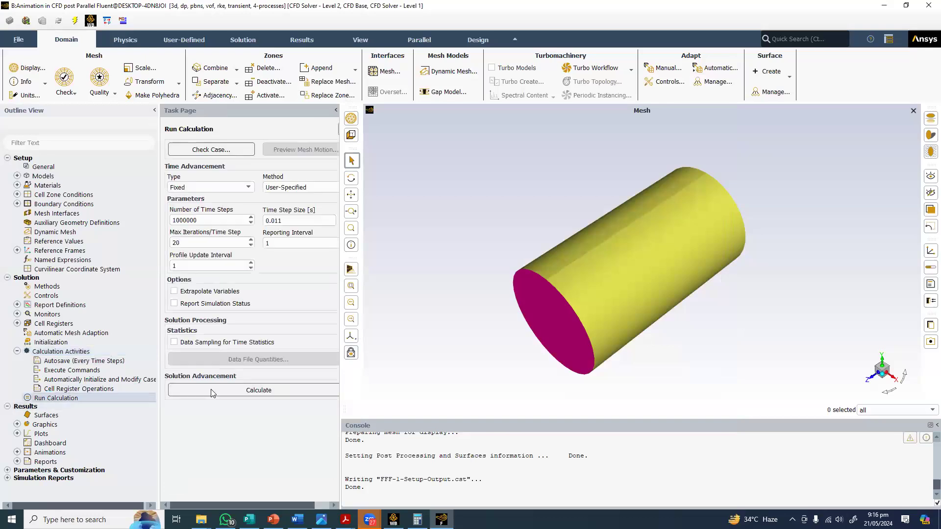
pyautogui.click(212, 391)
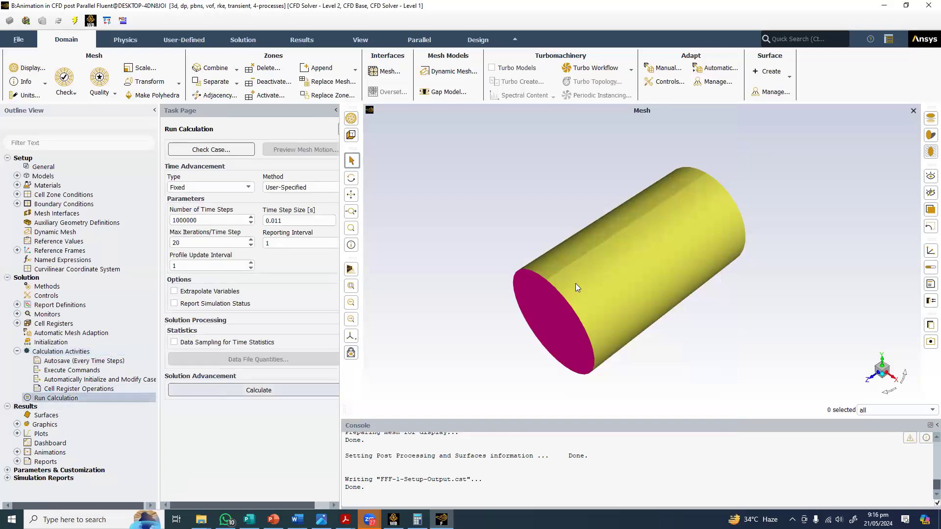
pyautogui.click(502, 272)
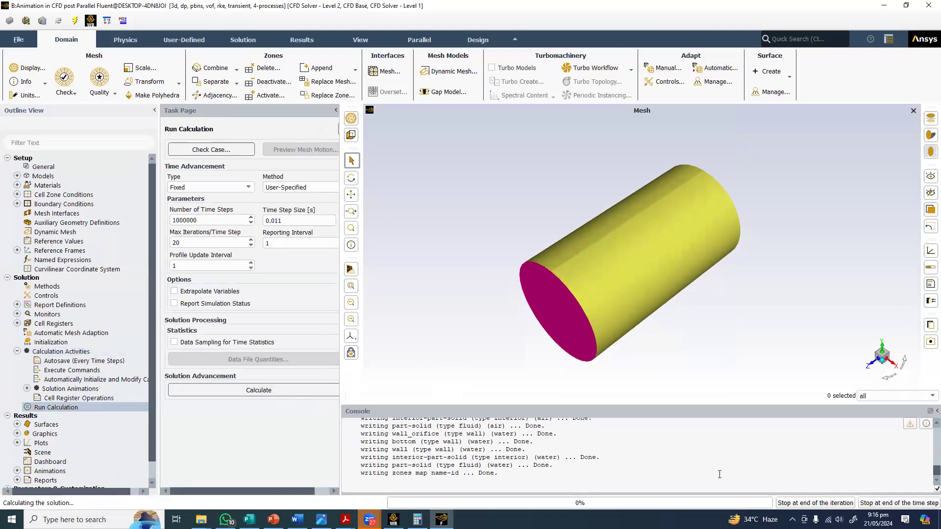
pyautogui.click(869, 502)
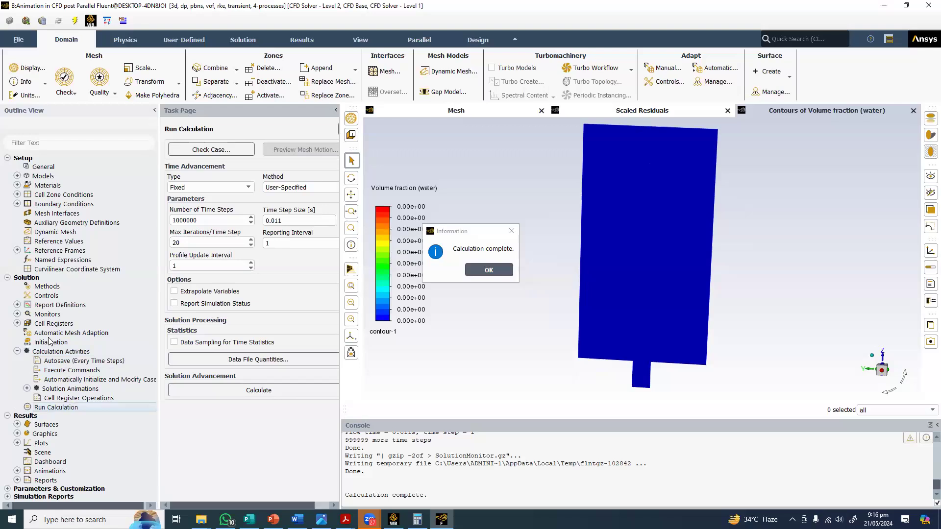
# Initialize the solution with Standard Initialization and clear the existing animation history
pyautogui.click(194, 405)
pyautogui.press('Return')
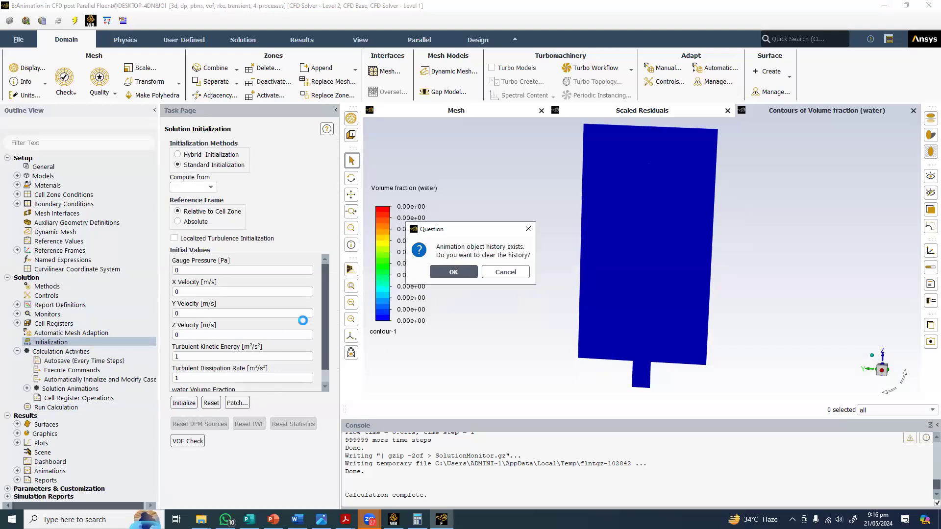
pyautogui.press('Return')
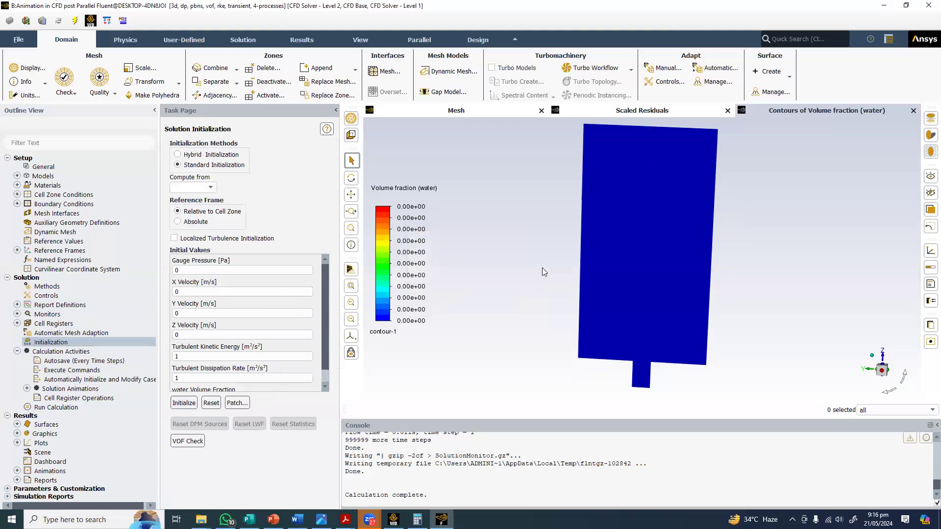
# Patch region_0 with a water volume fraction of 1
pyautogui.click(229, 401)
pyautogui.click(488, 379)
pyautogui.click(211, 315)
pyautogui.click(176, 333)
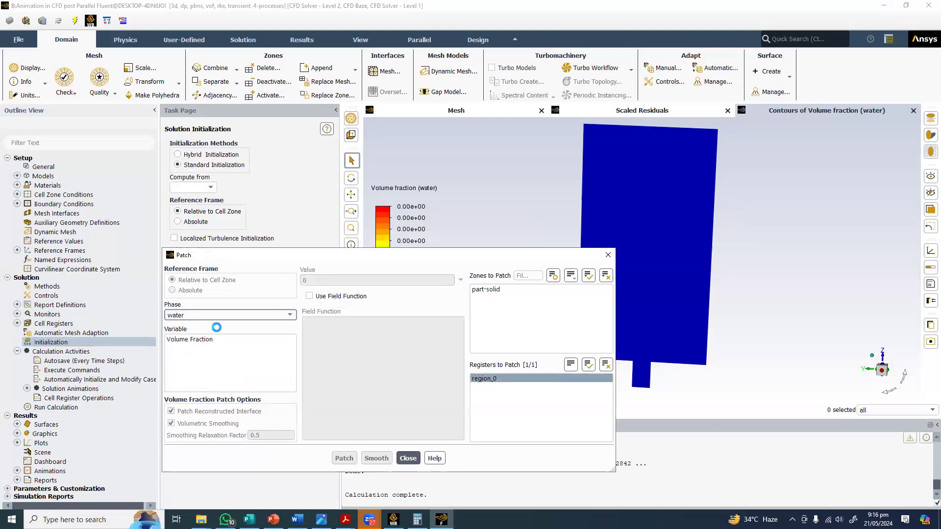
pyautogui.click(192, 339)
pyautogui.click(338, 458)
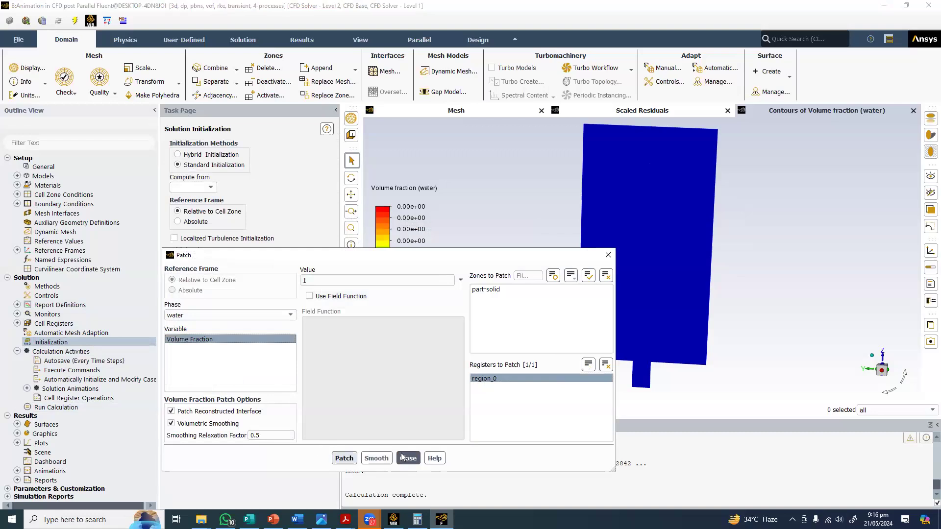
pyautogui.press('Escape')
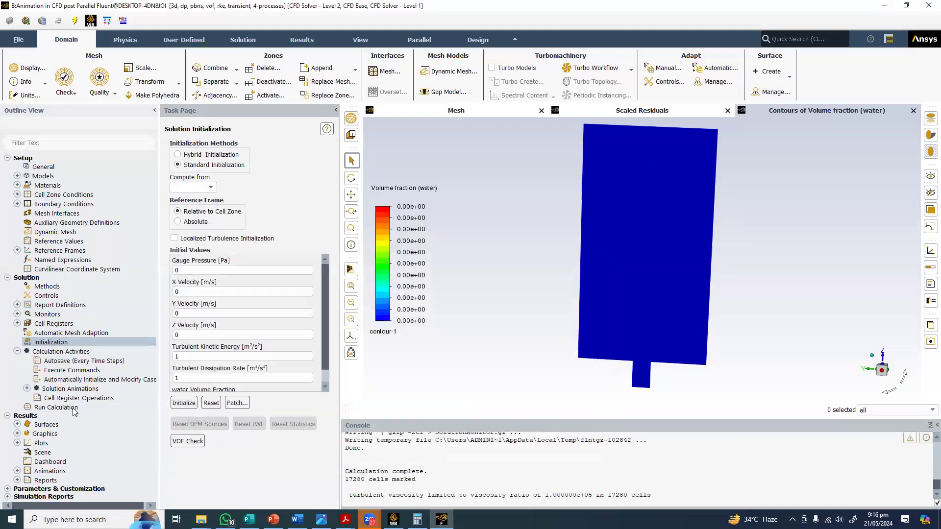
# Start the transient calculation with 1000000 time steps of 0.011 s, allowing the existing CDAT output file to be overwritten
pyautogui.click(73, 409)
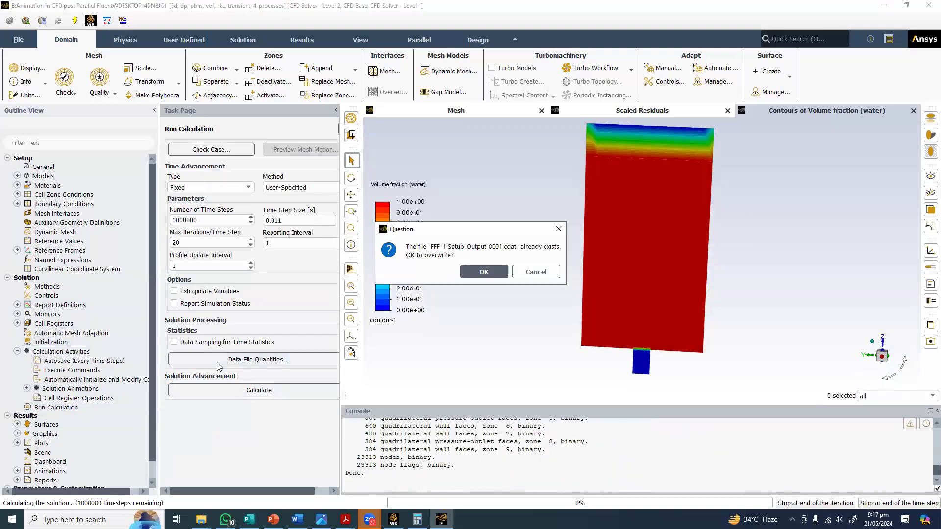
pyautogui.click(483, 272)
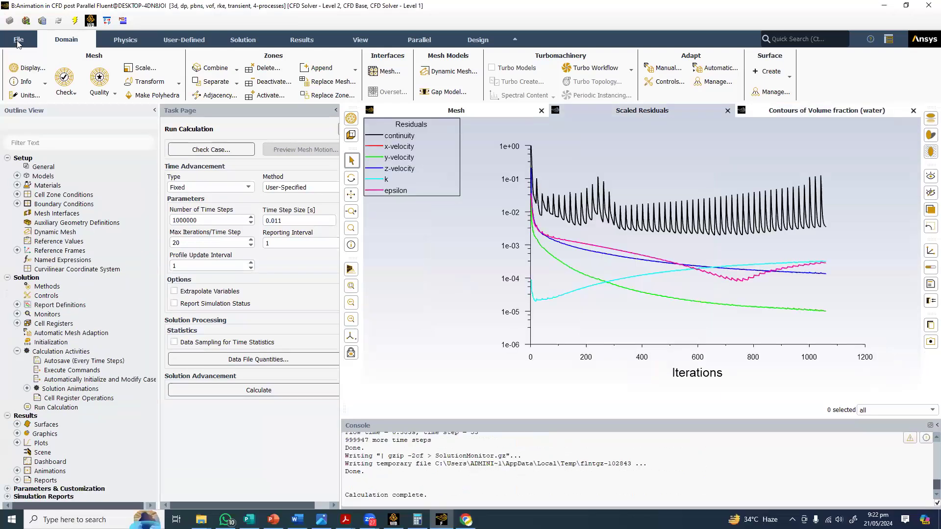
# Quit Fluent and return to the Workbench project
pyautogui.click(18, 42)
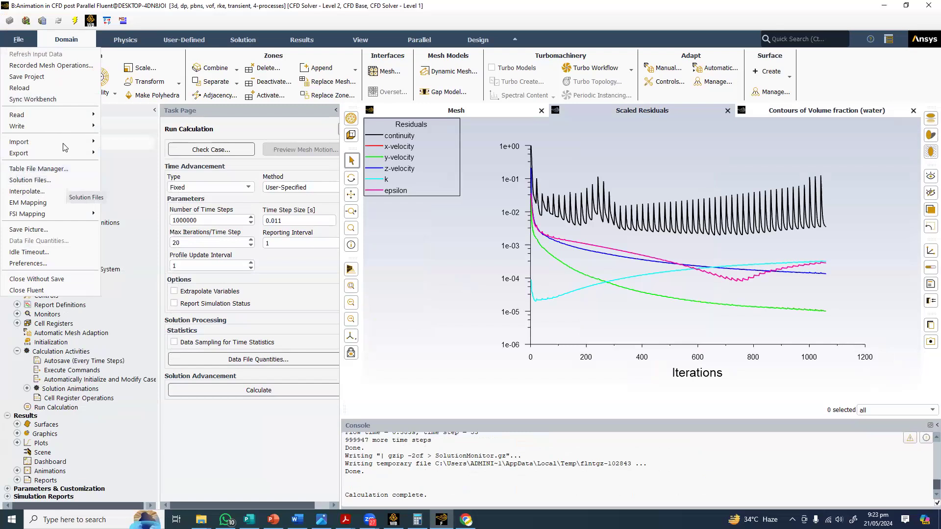
pyautogui.moveTo(64, 154)
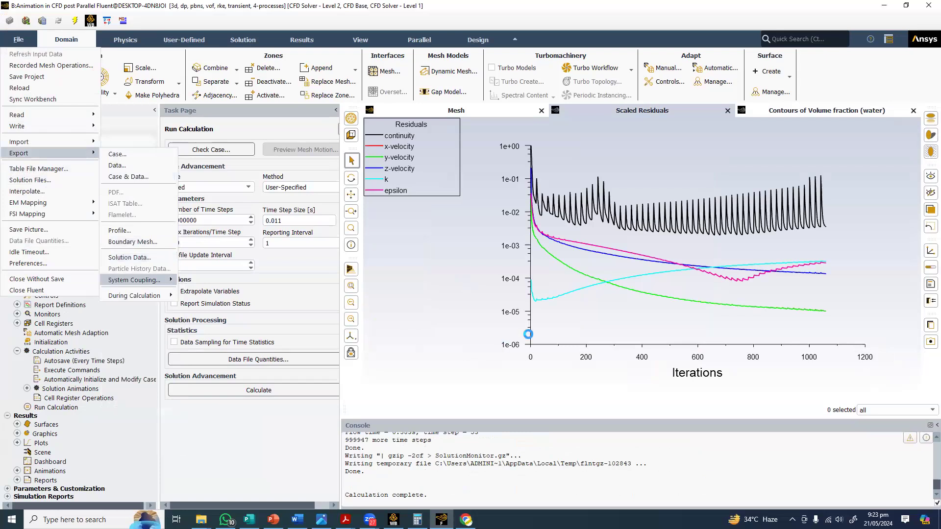
pyautogui.click(927, 8)
pyautogui.click(928, 7)
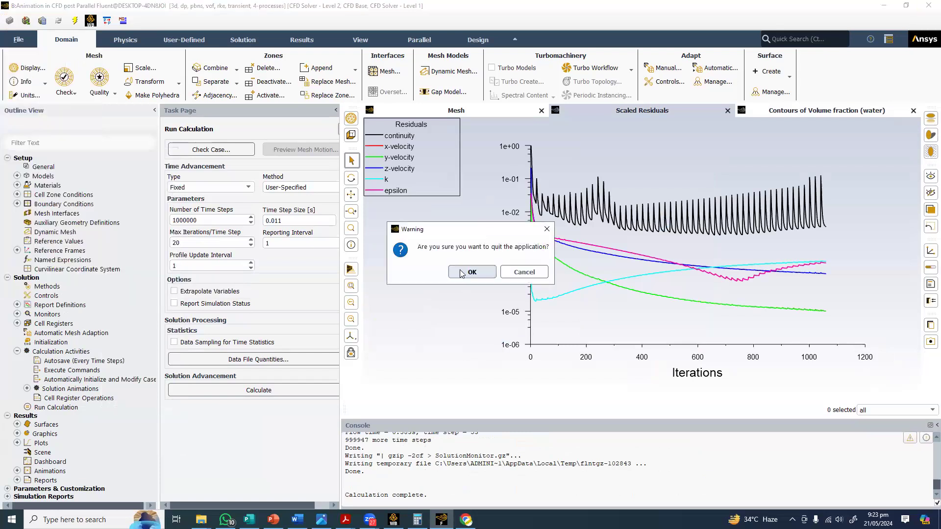
pyautogui.click(471, 272)
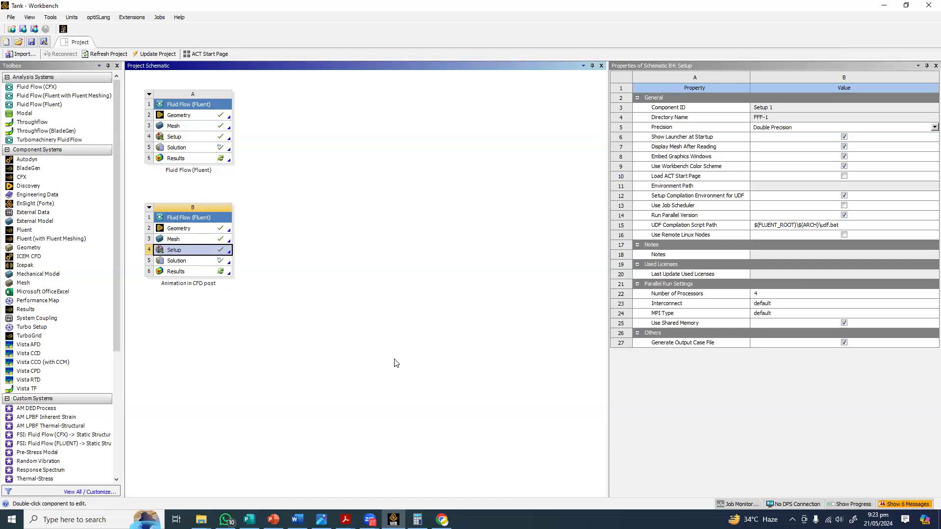
# Open the results of the Animation in CFD post system in CFD-Post and dismiss its timestep selector
pyautogui.click(206, 272)
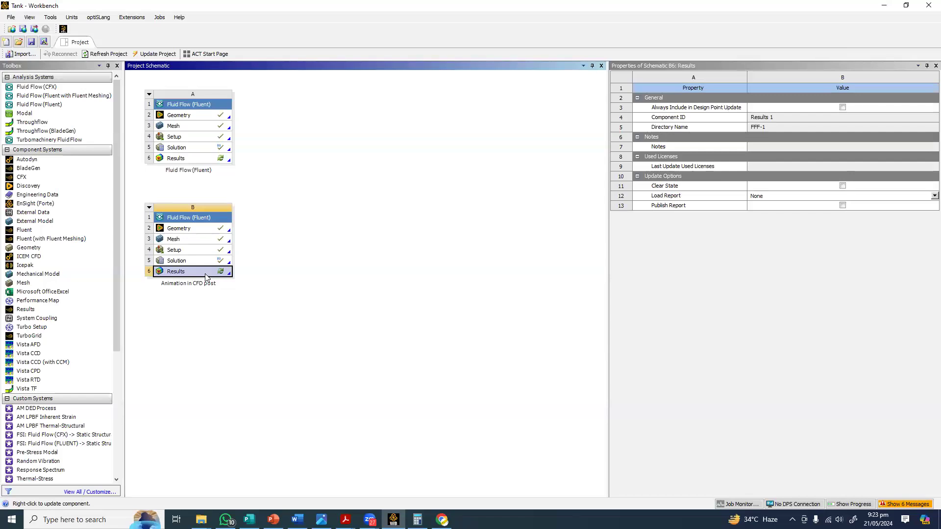
pyautogui.doubleClick(206, 275)
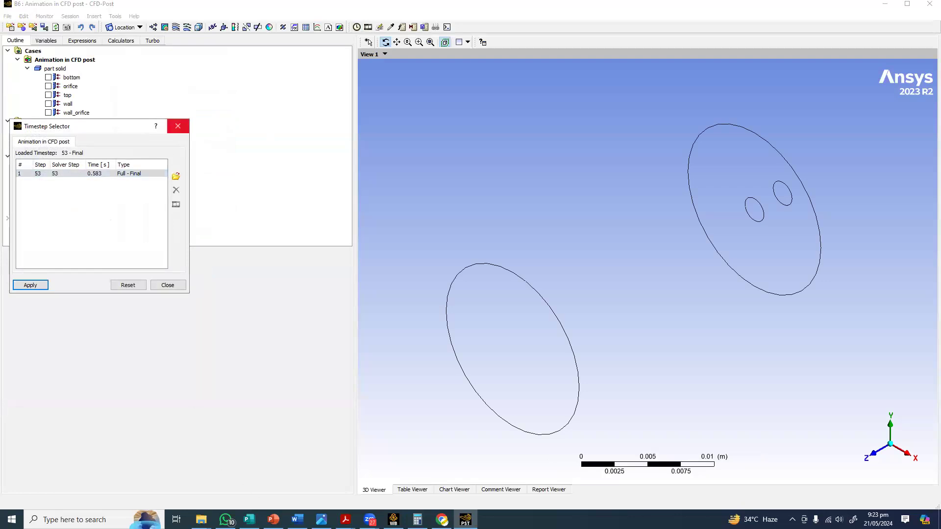
pyautogui.click(178, 126)
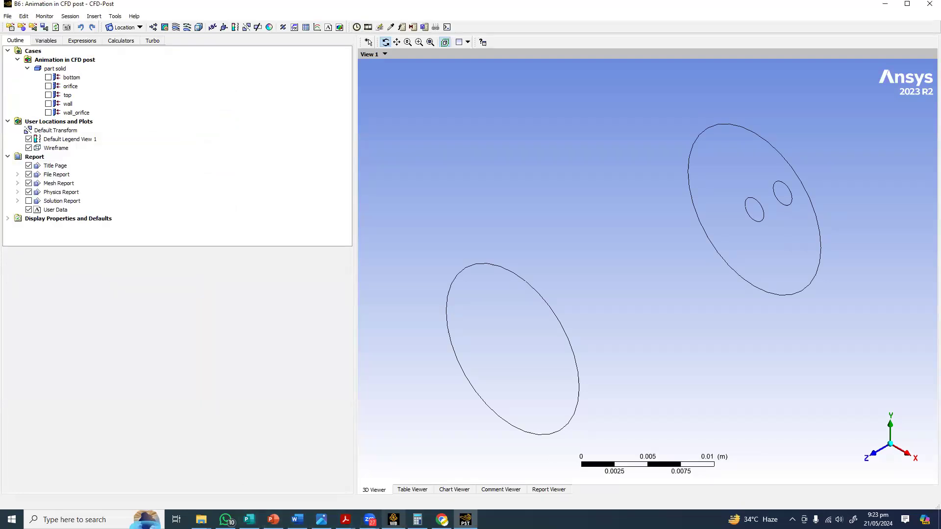
# Switch to Workbench, add a standalone Results component system to the project, and open it in CFD-Post, requesting a license
pyautogui.click(393, 519)
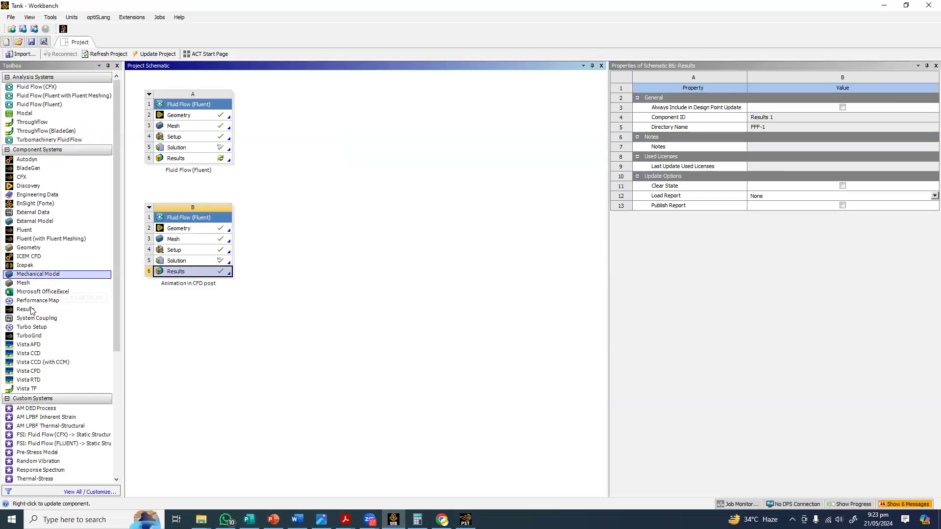
pyautogui.moveTo(26, 309); pyautogui.dragTo(297, 231)
pyautogui.doubleClick(298, 230)
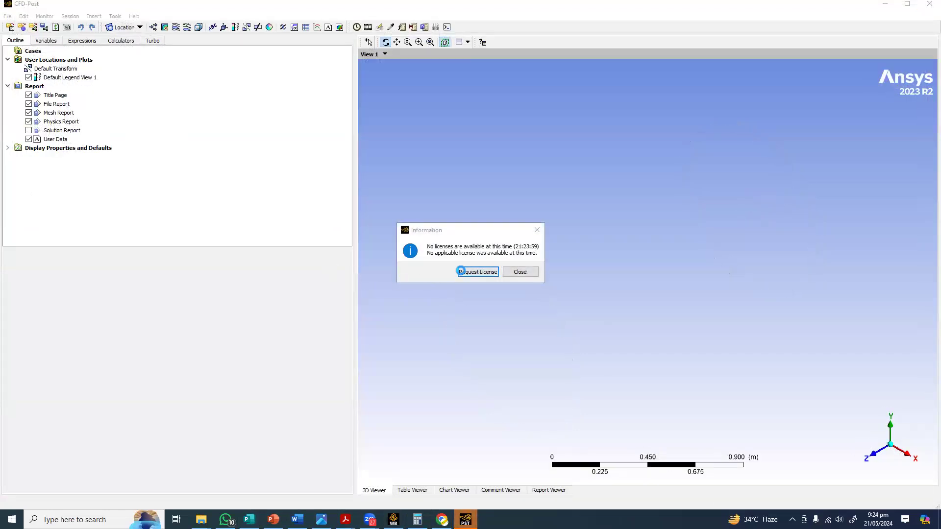
pyautogui.click(478, 272)
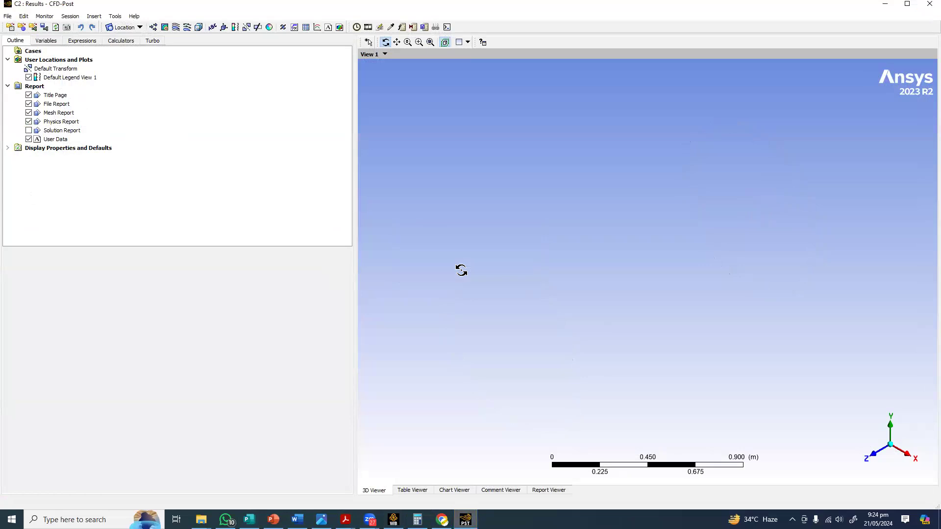
# Load the results file FFF-1-Setup-Output-0053.cdat from the project's Tank_files\dp0\FFF-1\Fluent folder
pyautogui.click(7, 16)
pyautogui.click(22, 26)
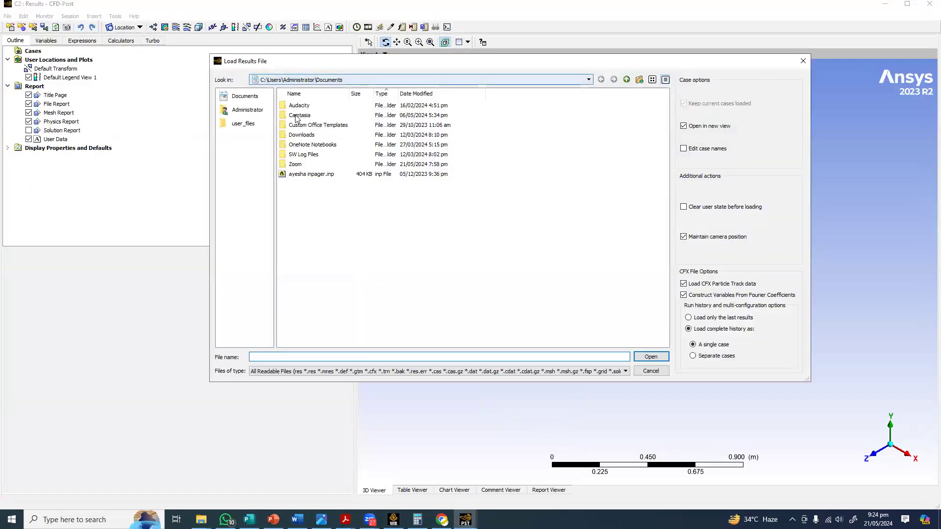
pyautogui.click(289, 80)
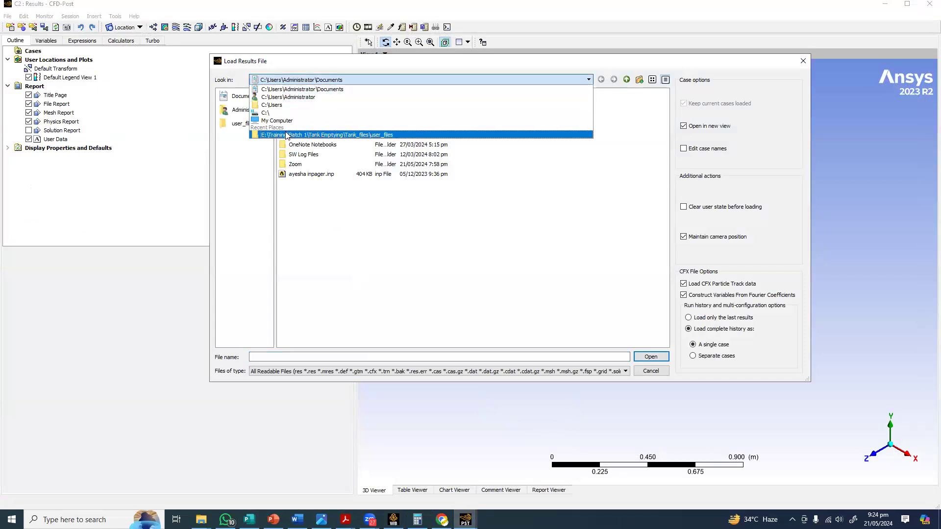
pyautogui.click(289, 135)
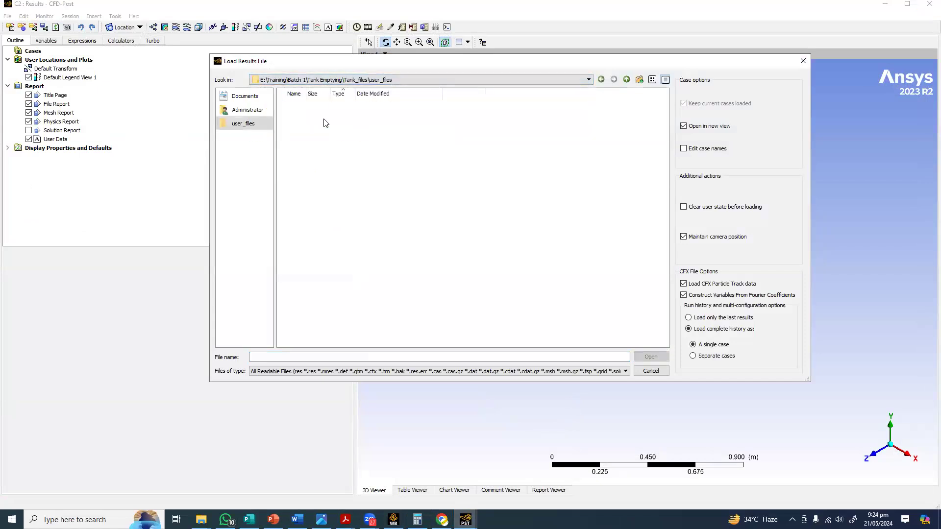
pyautogui.click(626, 80)
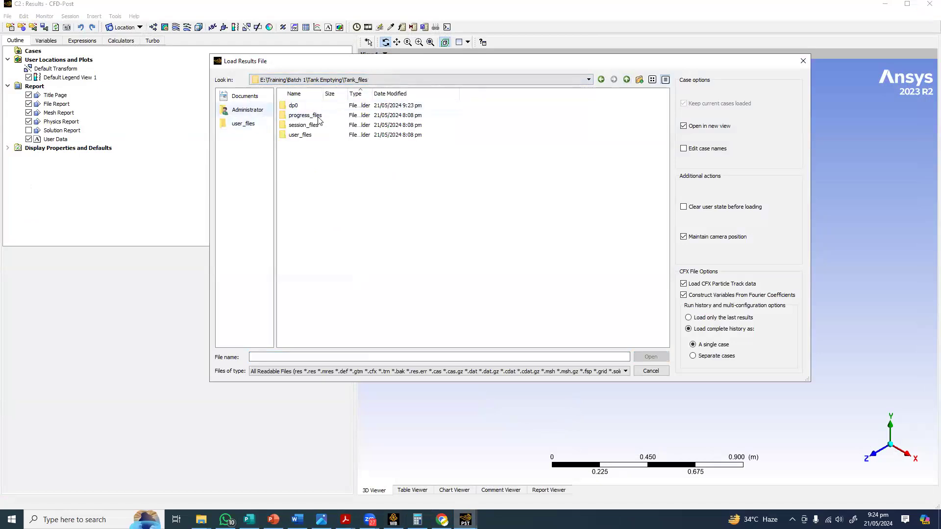
pyautogui.doubleClick(293, 105)
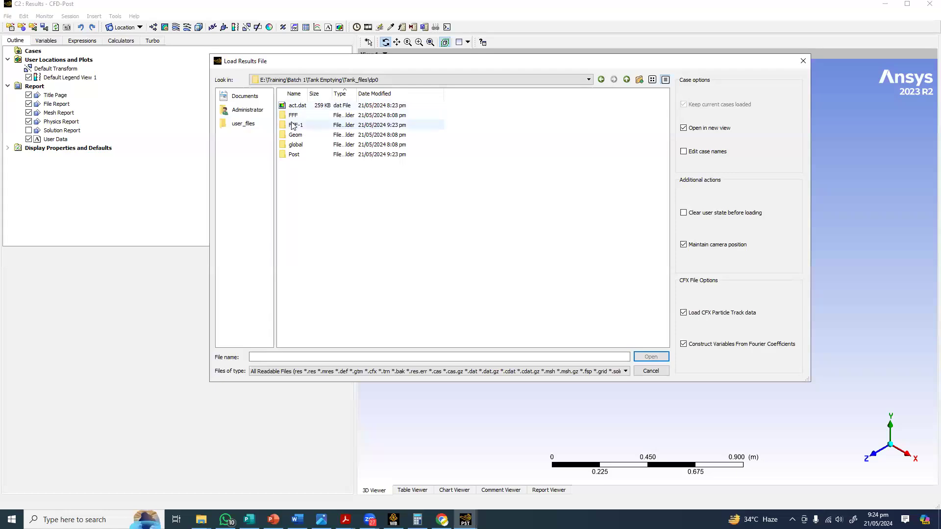
pyautogui.doubleClick(294, 125)
pyautogui.click(296, 115)
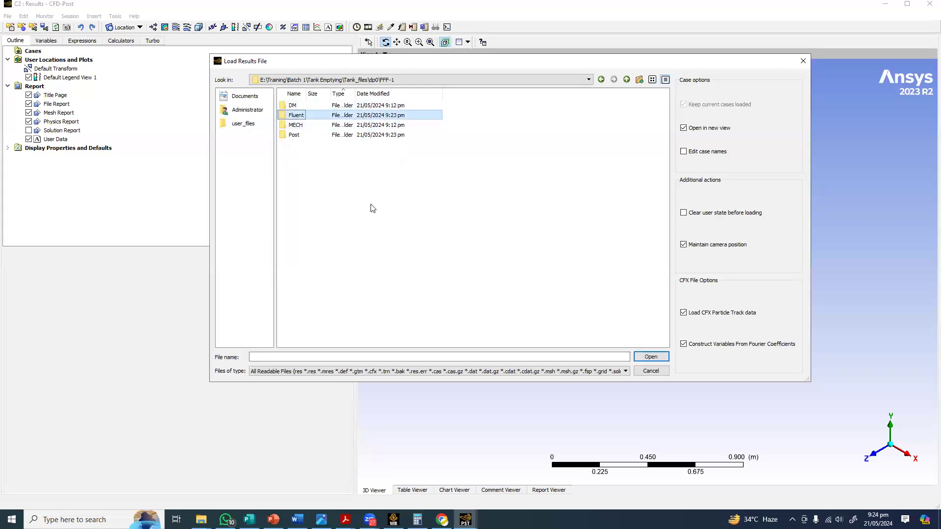
pyautogui.press('Return')
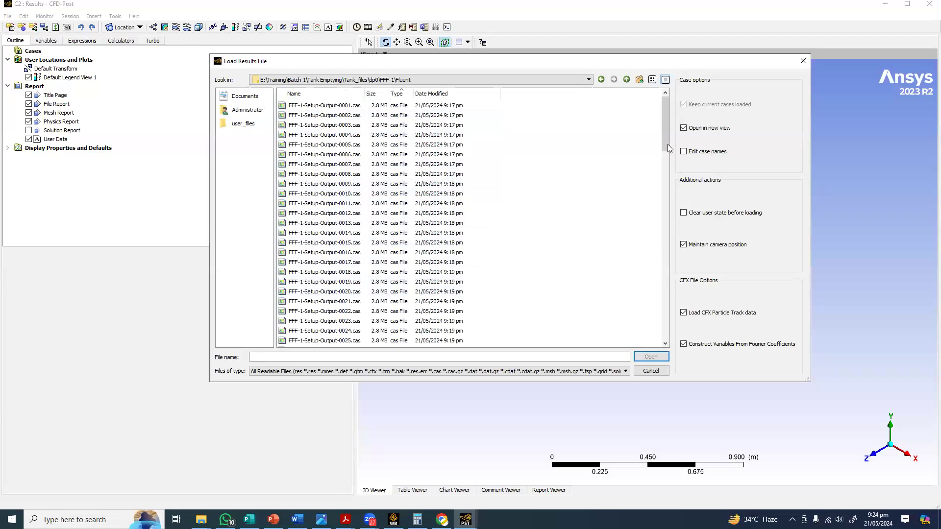
pyautogui.moveTo(668, 144); pyautogui.dragTo(622, 324)
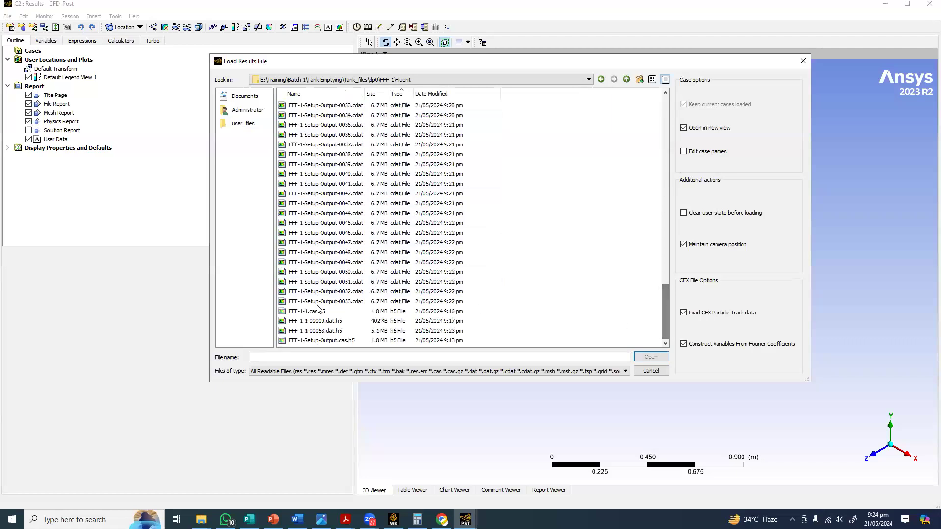
pyautogui.click(318, 302)
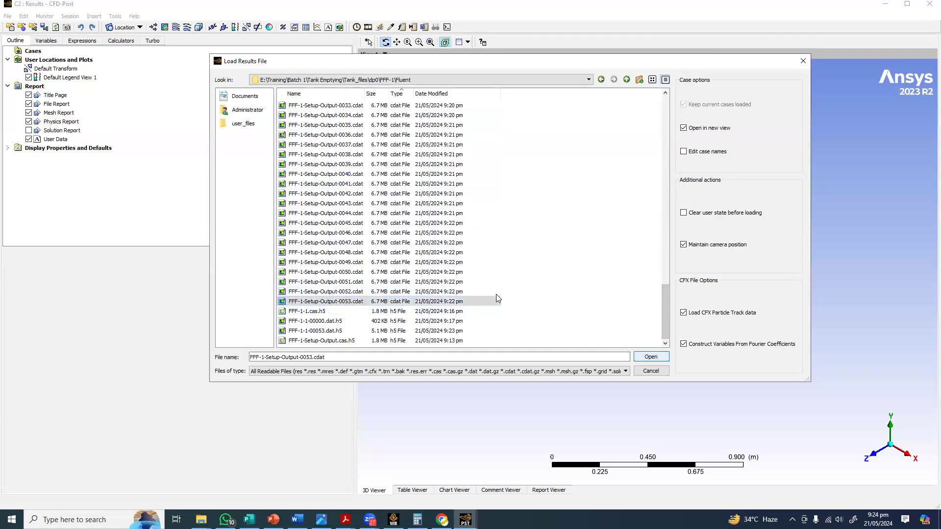
pyautogui.press('Return')
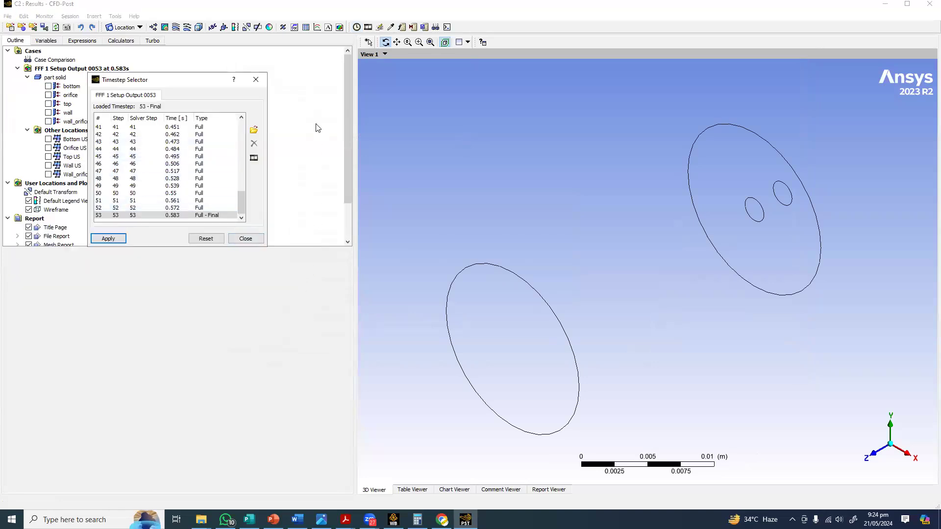
# Open the timestep animation settings from the enlarged timestep selector and arrange both dialogs clear of the outline tree
pyautogui.moveTo(266, 245); pyautogui.dragTo(333, 374)
pyautogui.moveTo(308, 273); pyautogui.dragTo(308, 182)
pyautogui.click(320, 158)
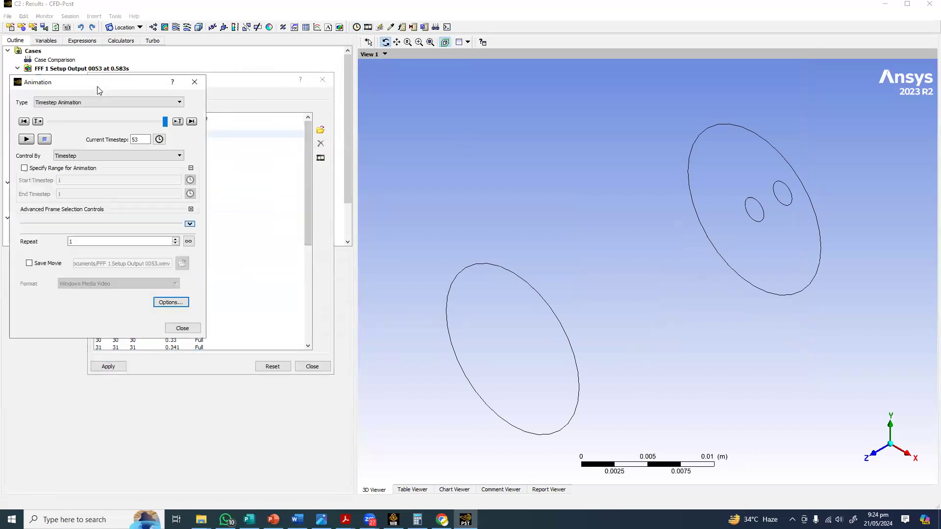
pyautogui.moveTo(150, 82); pyautogui.dragTo(214, 223)
pyautogui.click(320, 308)
pyautogui.moveTo(636, 171); pyautogui.dragTo(588, 174)
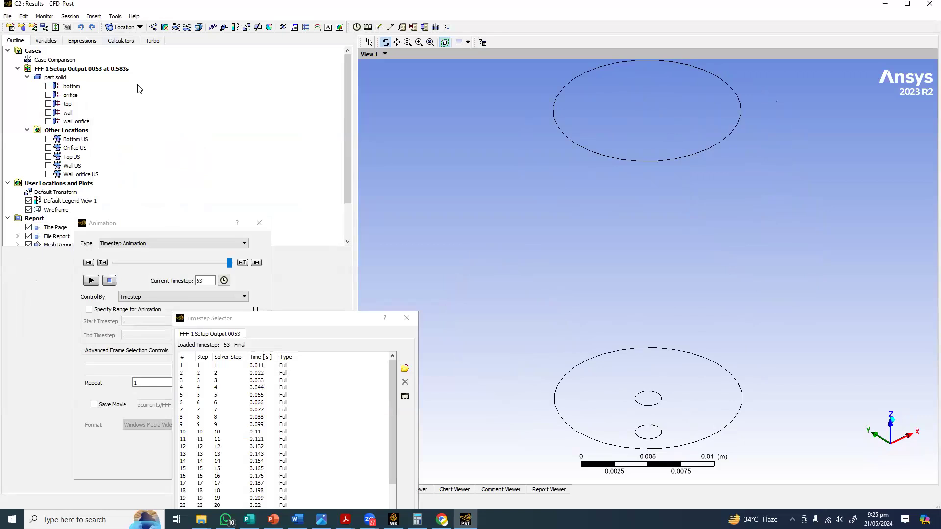
# Create an isosurface of variable X at 0 m under the default name and hide it in the viewer
pyautogui.click(126, 28)
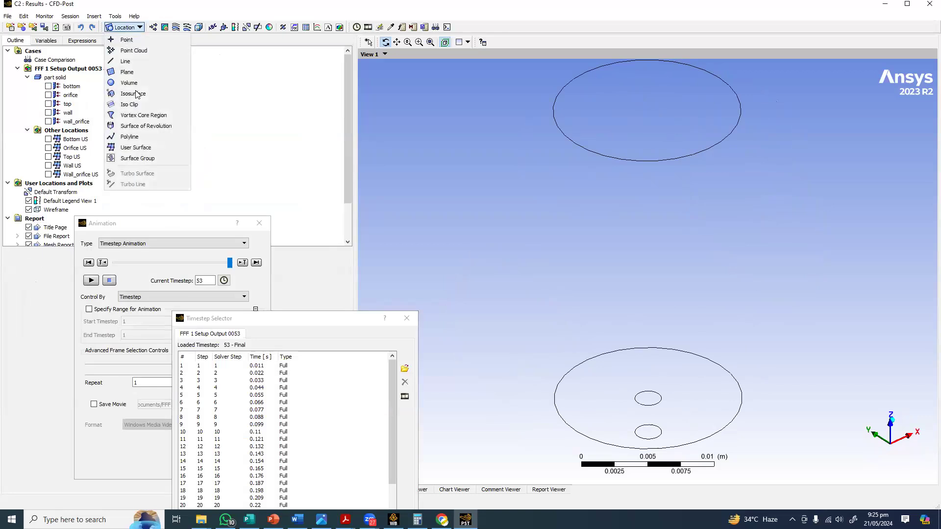
pyautogui.click(172, 94)
pyautogui.press('Return')
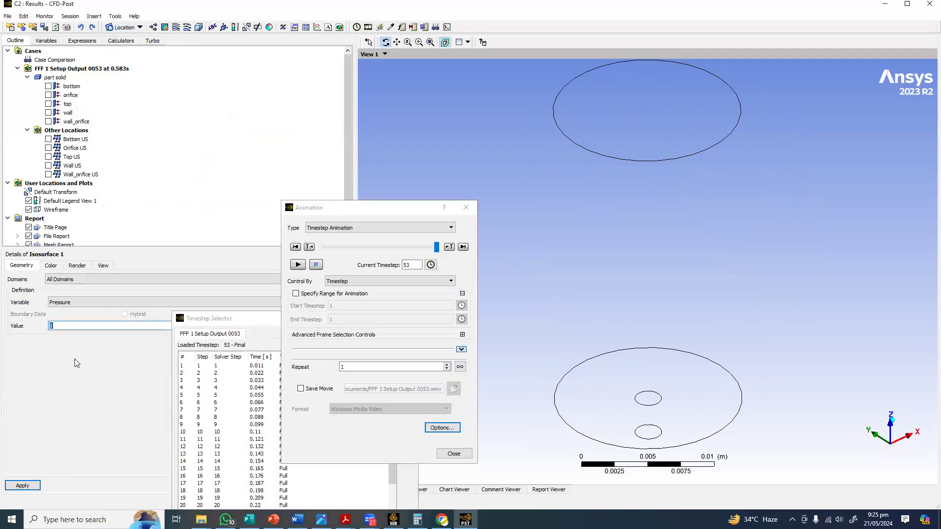
pyautogui.click(74, 302)
pyautogui.scroll(-8, 63, 351)
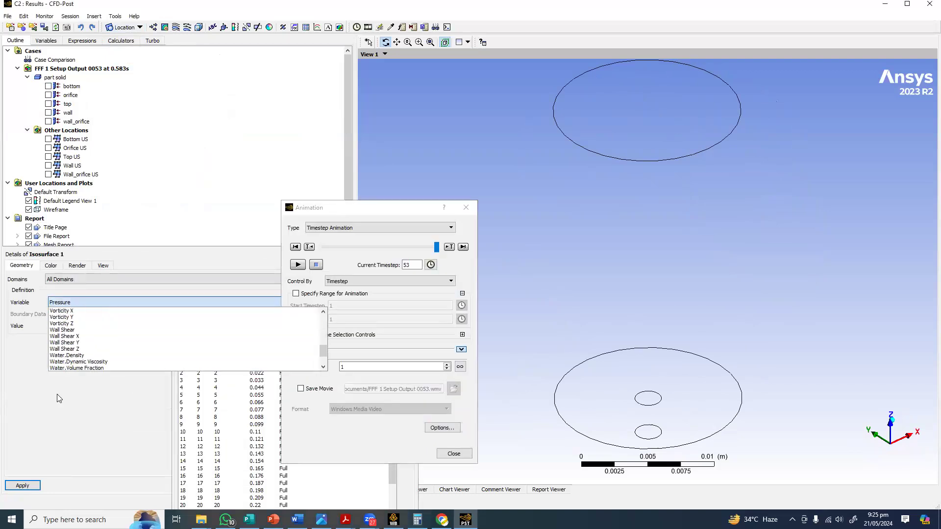
pyautogui.press('Up')
pyautogui.press('Up')
pyautogui.press('Up')
pyautogui.press('Return')
pyautogui.click(20, 486)
pyautogui.scroll(-2, 27, 160)
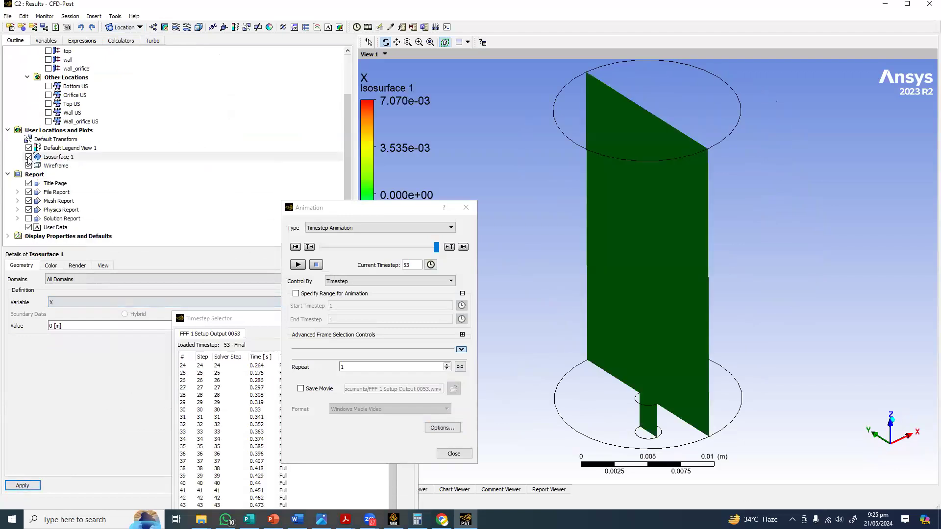
pyautogui.click(28, 156)
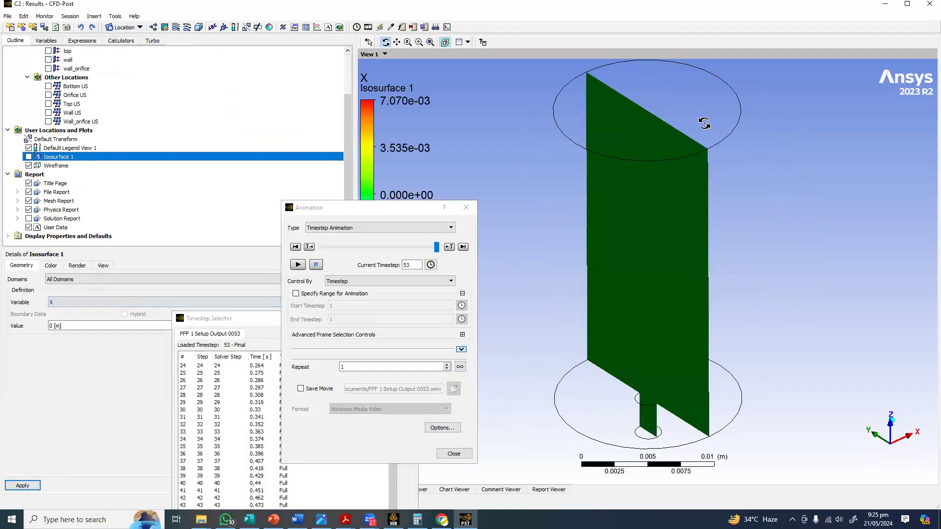
# Insert a contour under the default name and locate it on Isosurface 1
pyautogui.moveTo(705, 123); pyautogui.dragTo(731, 294)
pyautogui.click(165, 27)
pyautogui.click(188, 66)
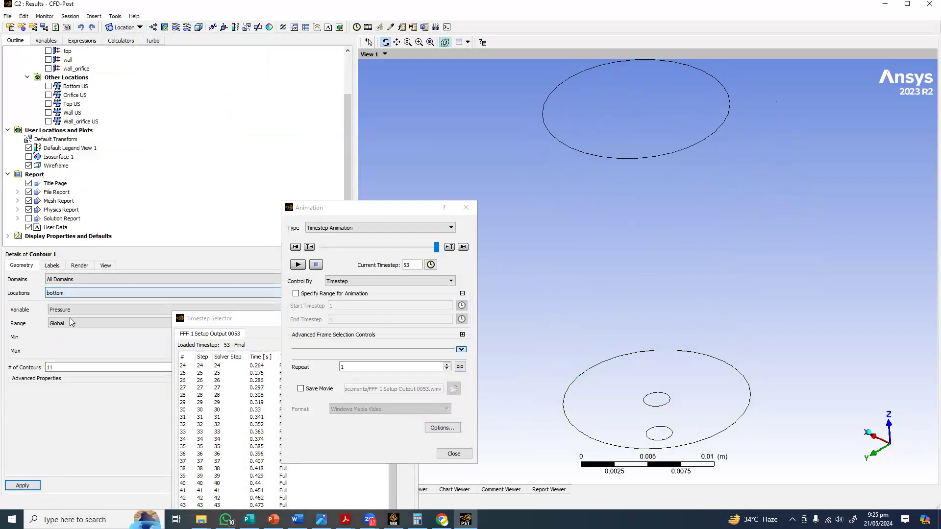
pyautogui.click(72, 293)
pyautogui.scroll(-1, 55, 321)
pyautogui.click(69, 358)
# Set the contour variable to Water.Volume Fraction with a Local range and apply it
pyautogui.click(79, 309)
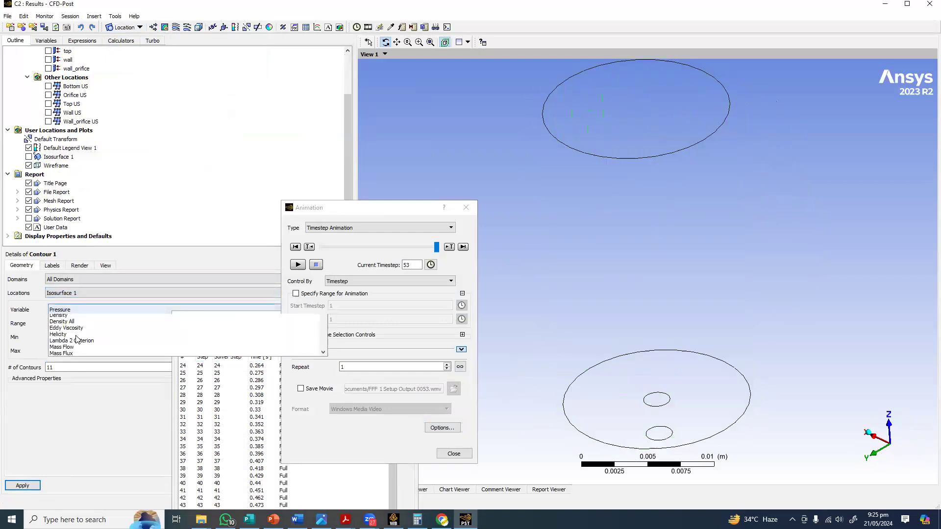
pyautogui.scroll(1, 78, 349)
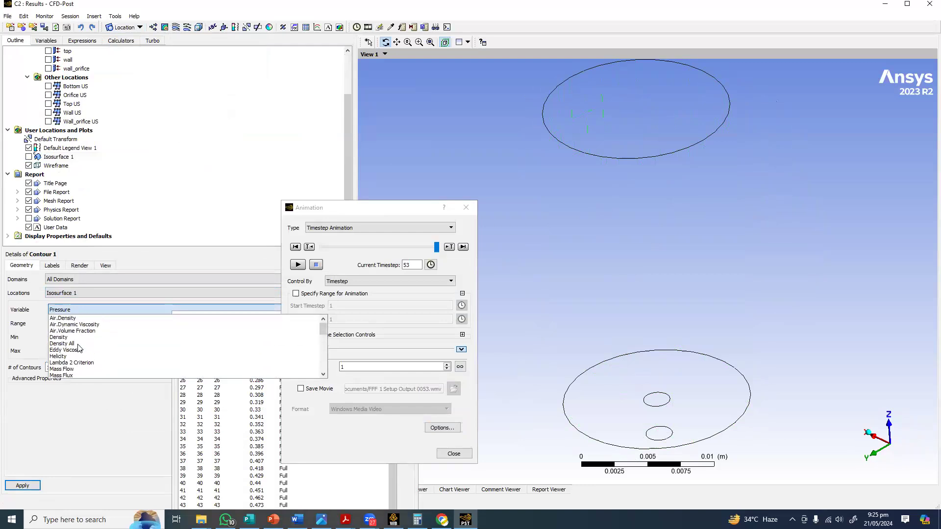
pyautogui.scroll(-10, 79, 349)
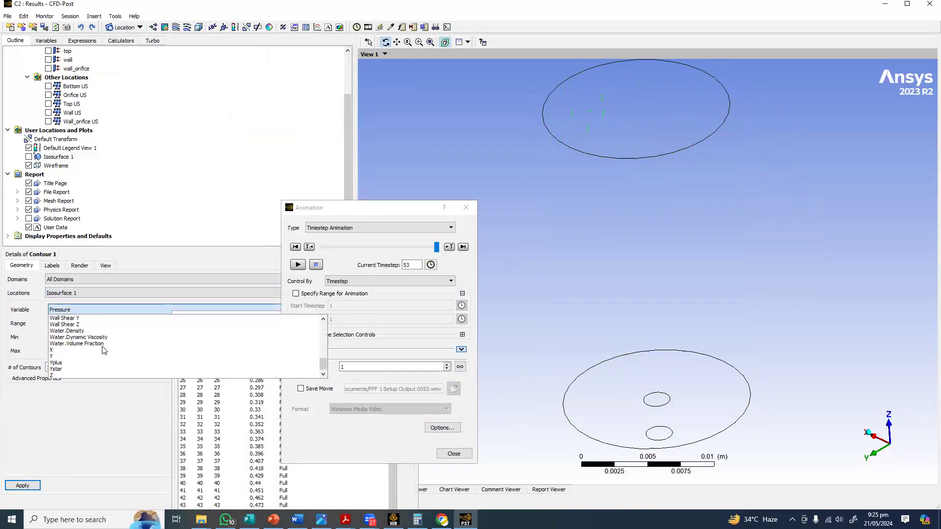
pyautogui.click(78, 340)
pyautogui.click(70, 324)
pyautogui.click(70, 337)
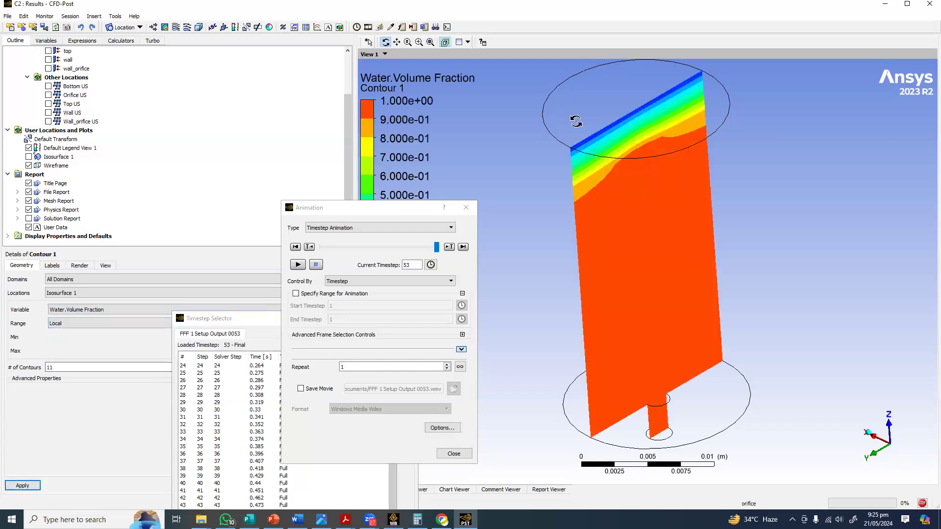
# Load timestep 1 of the results and orient the tank upright so the contour plane faces the viewer
pyautogui.moveTo(576, 122); pyautogui.dragTo(279, 359)
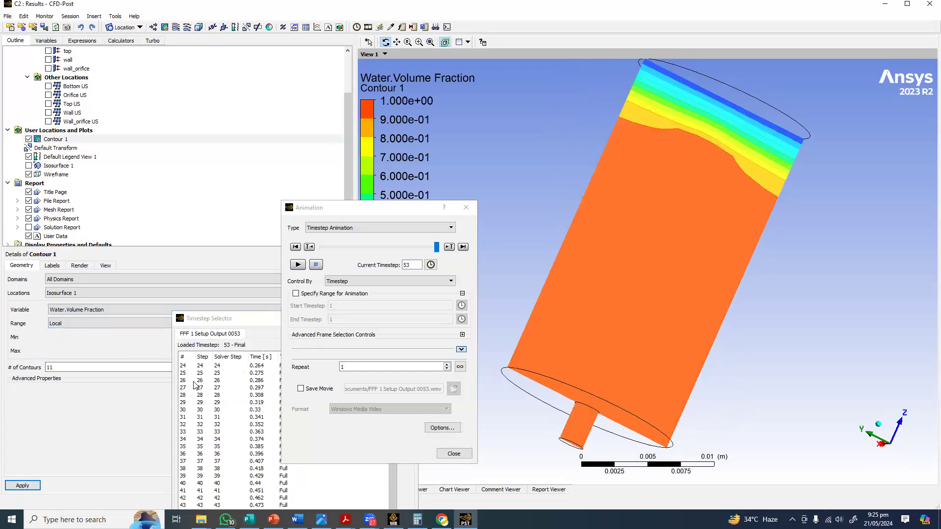
pyautogui.click(196, 368)
pyautogui.scroll(8, 196, 368)
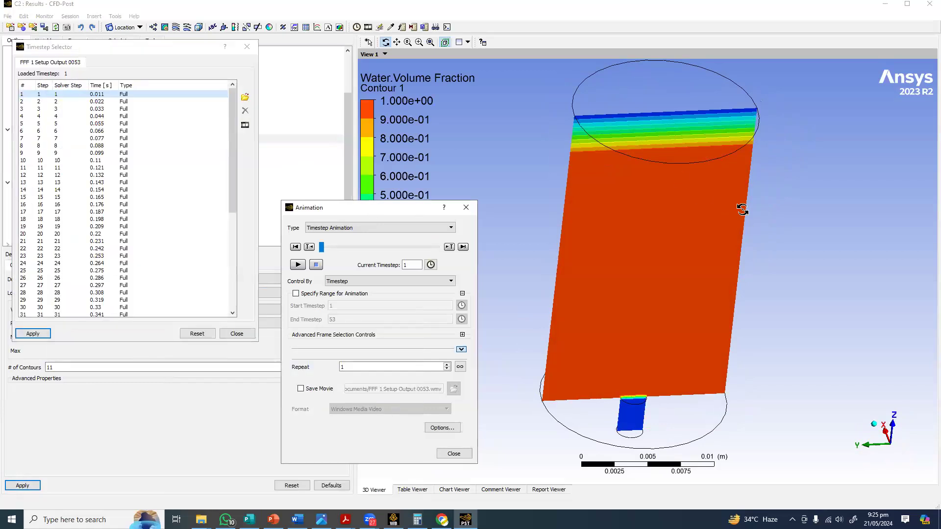
pyautogui.moveTo(733, 206); pyautogui.dragTo(655, 263)
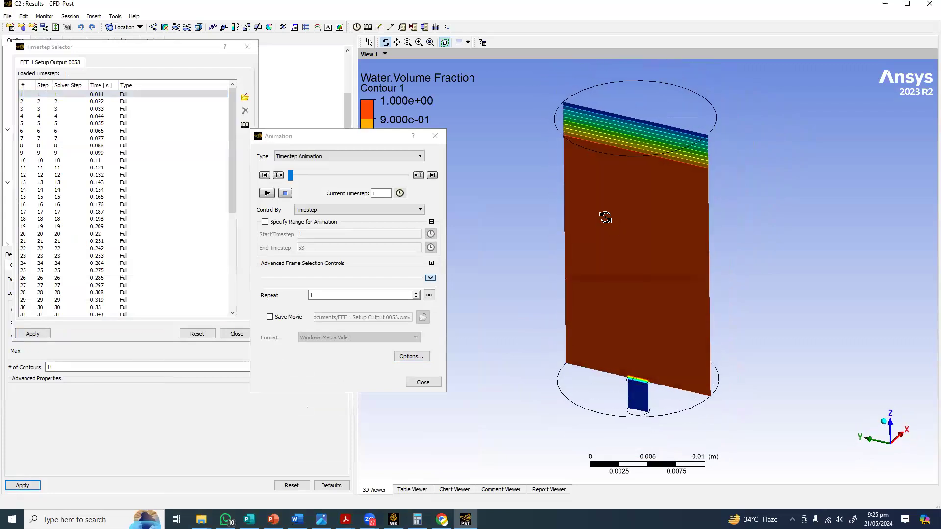
# Change the animation type to Keyframe Animation and add a first keyframe at timestep 1
pyautogui.click(376, 154)
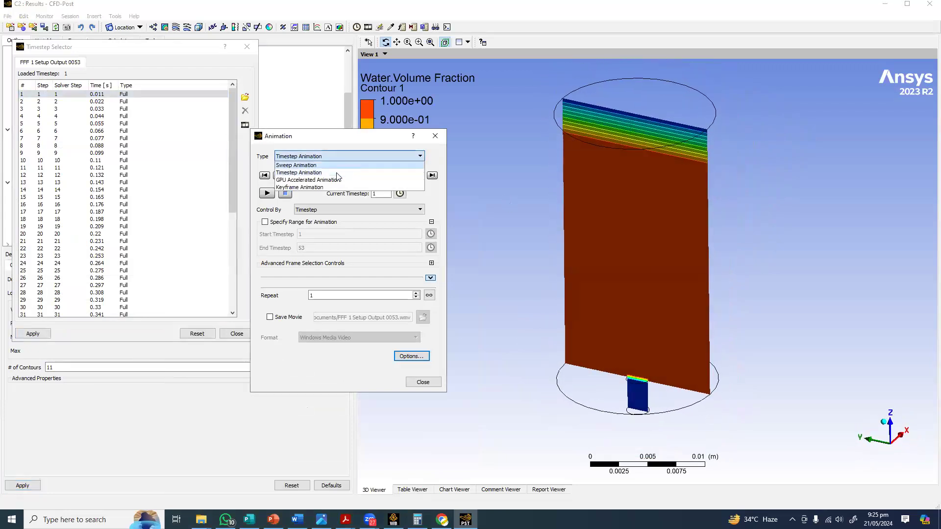
pyautogui.click(306, 187)
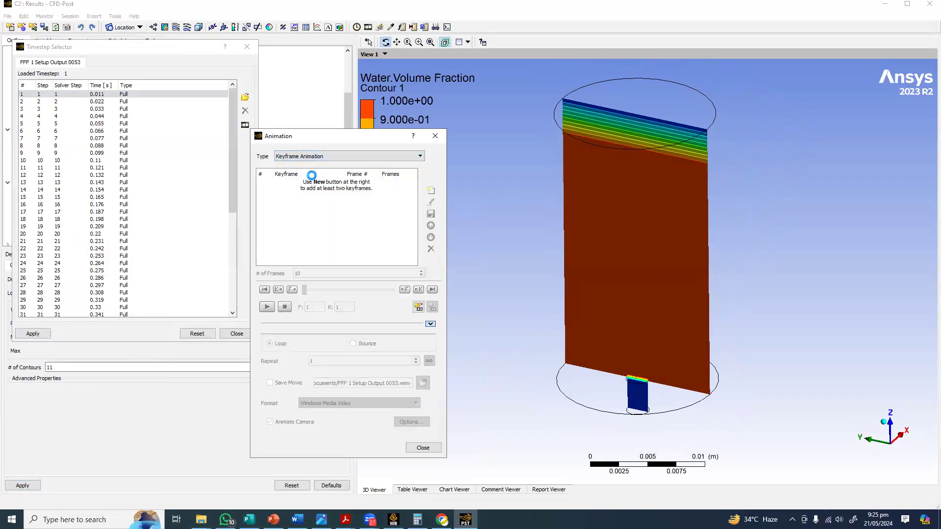
pyautogui.doubleClick(42, 95)
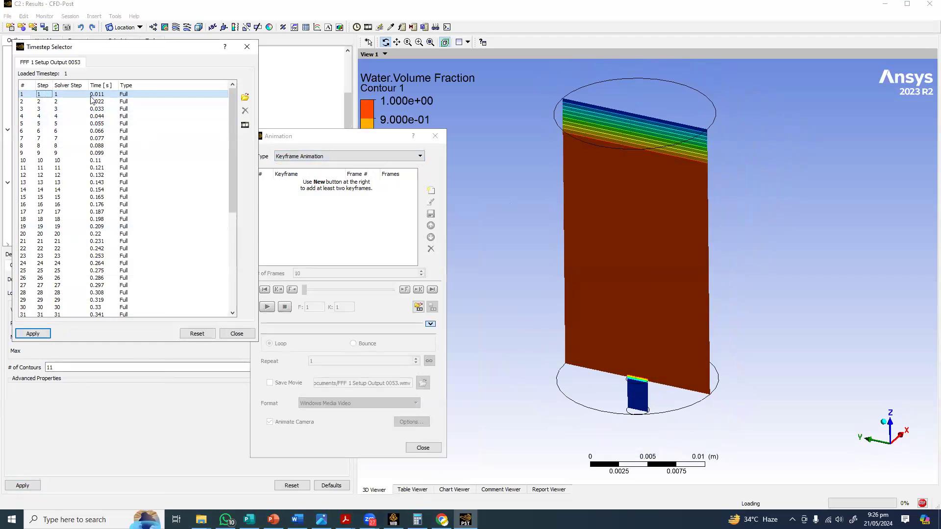
pyautogui.moveTo(231, 103); pyautogui.dragTo(235, 265)
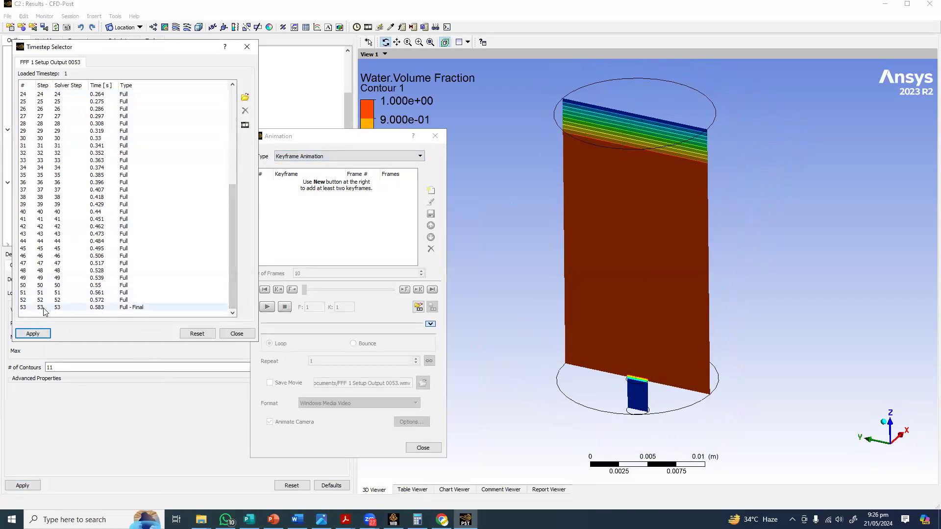
pyautogui.scroll(6, 63, 132)
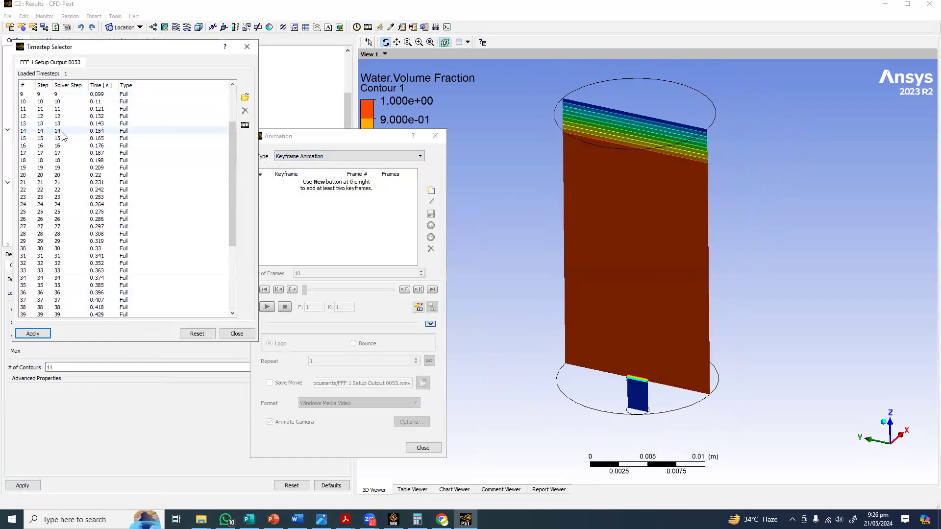
pyautogui.click(431, 190)
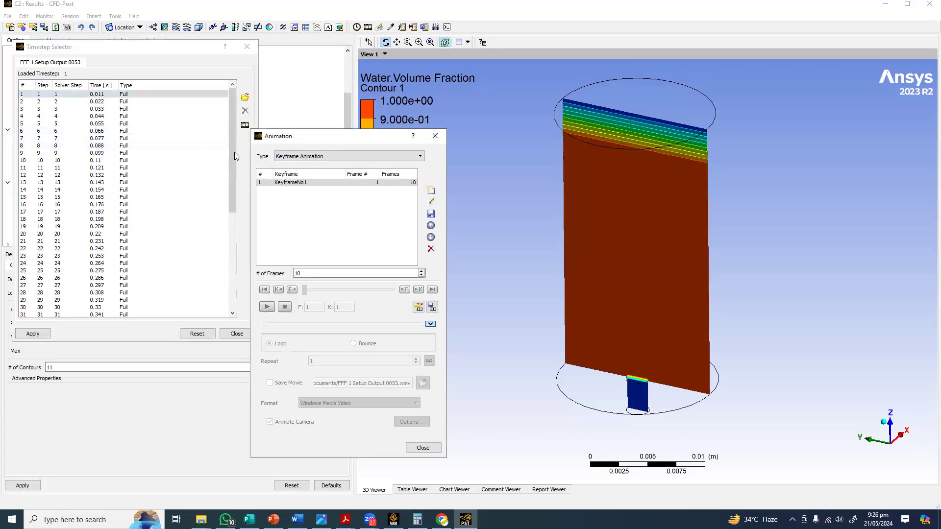
# Check the last timestep number in the timestep list and set the first keyframe's number of frames to 53
pyautogui.moveTo(232, 162); pyautogui.dragTo(230, 165)
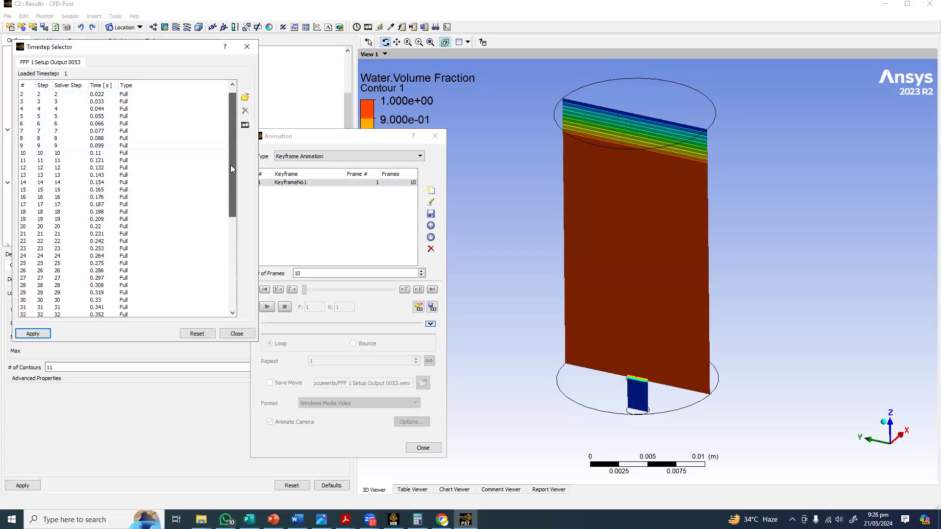
pyautogui.moveTo(232, 120); pyautogui.dragTo(69, 61)
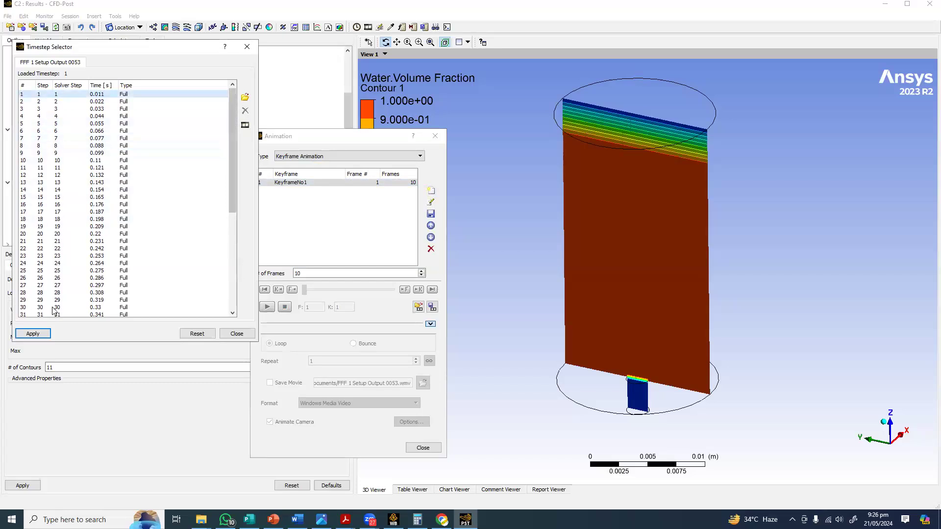
pyautogui.scroll(-8, 40, 314)
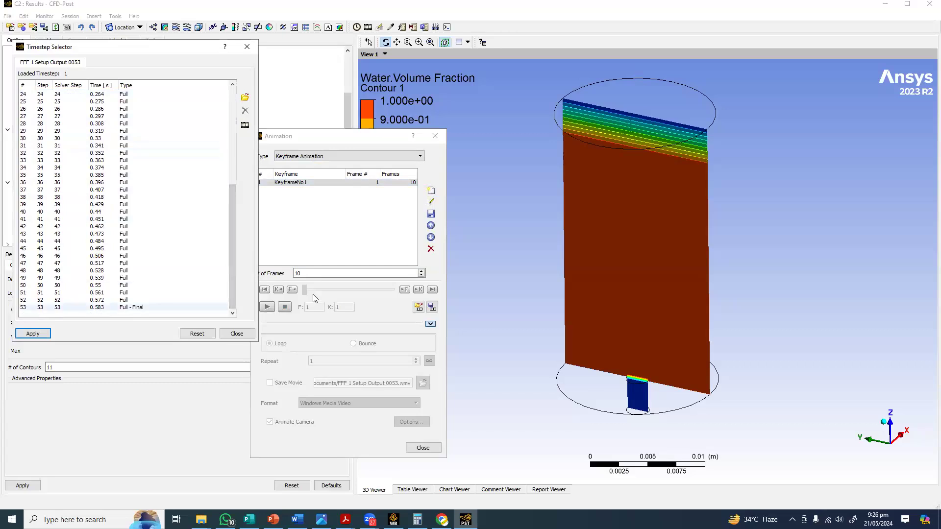
pyautogui.click(276, 266)
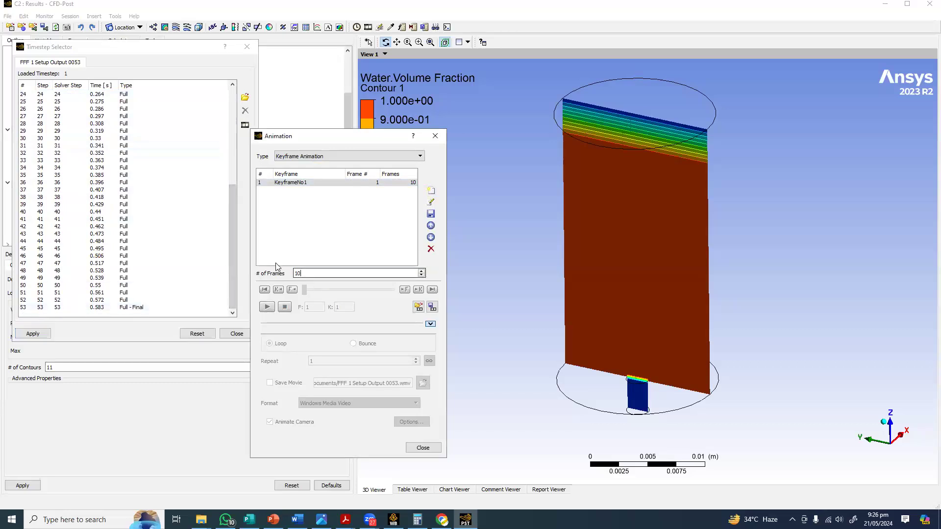
pyautogui.write('53')
pyautogui.press('Return')
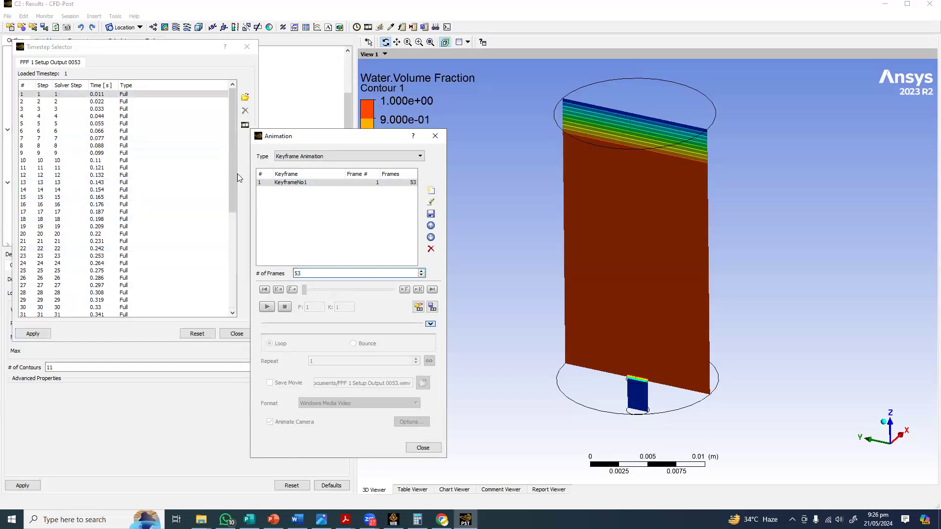
# Load the final timestep, 53, and add a second keyframe there
pyautogui.moveTo(233, 174); pyautogui.dragTo(233, 274)
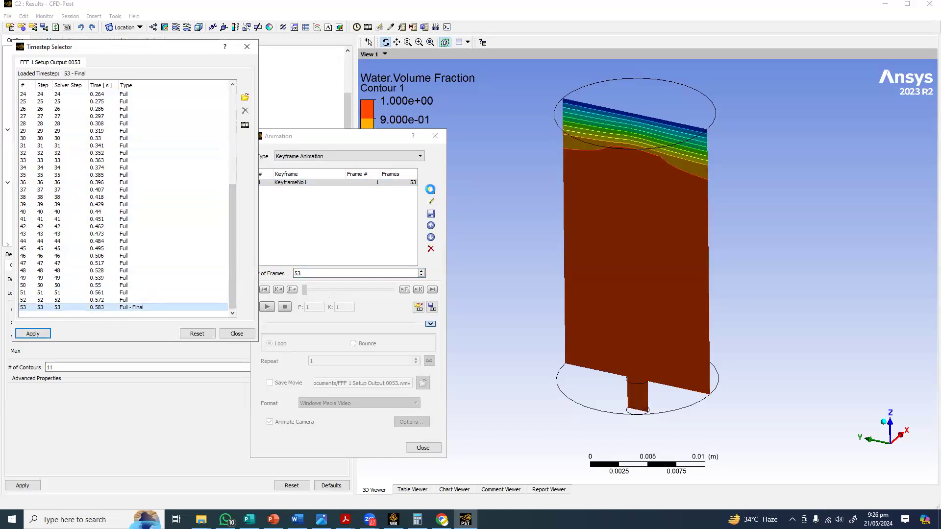
pyautogui.click(295, 273)
pyautogui.click(431, 190)
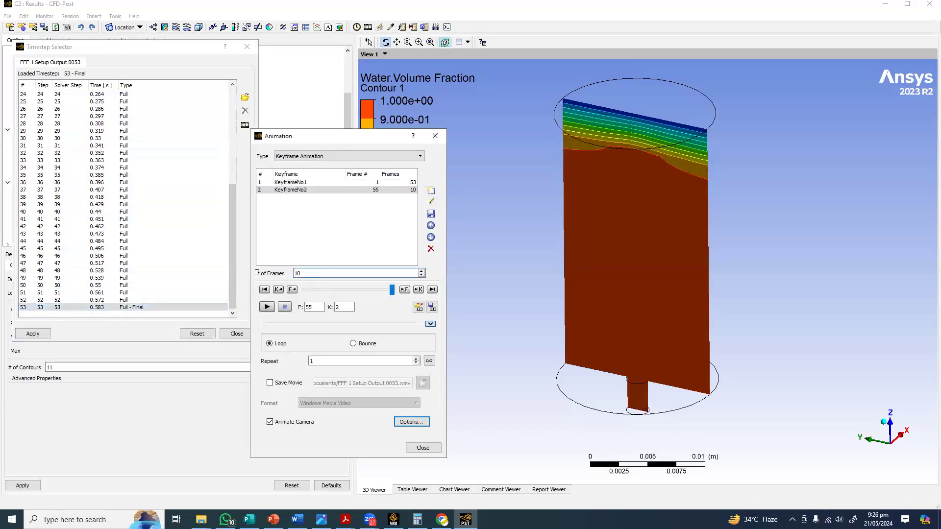
pyautogui.hotkey('ctrl', 'a')
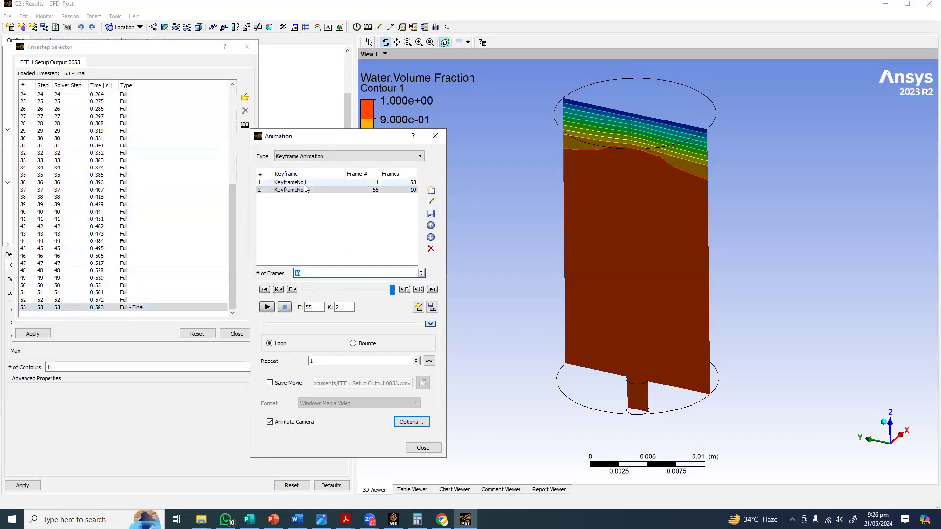
# Enable saving the movie and set its output file to tank_vof.wmv on the E: drive
pyautogui.click(269, 383)
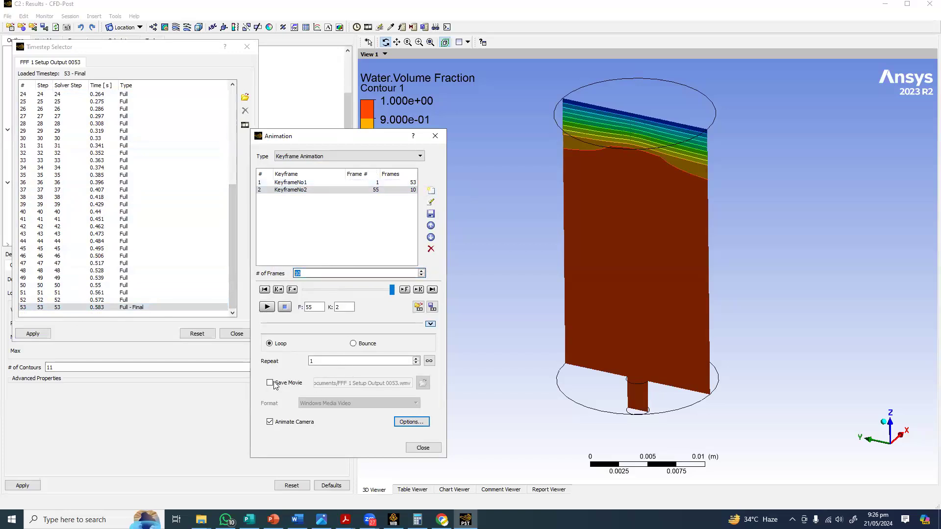
pyautogui.moveTo(400, 382); pyautogui.dragTo(246, 385)
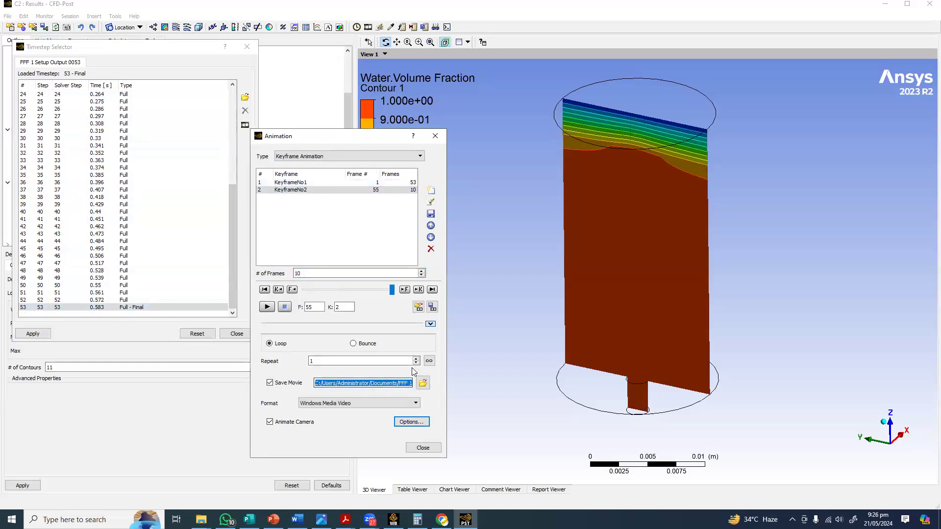
pyautogui.click(422, 383)
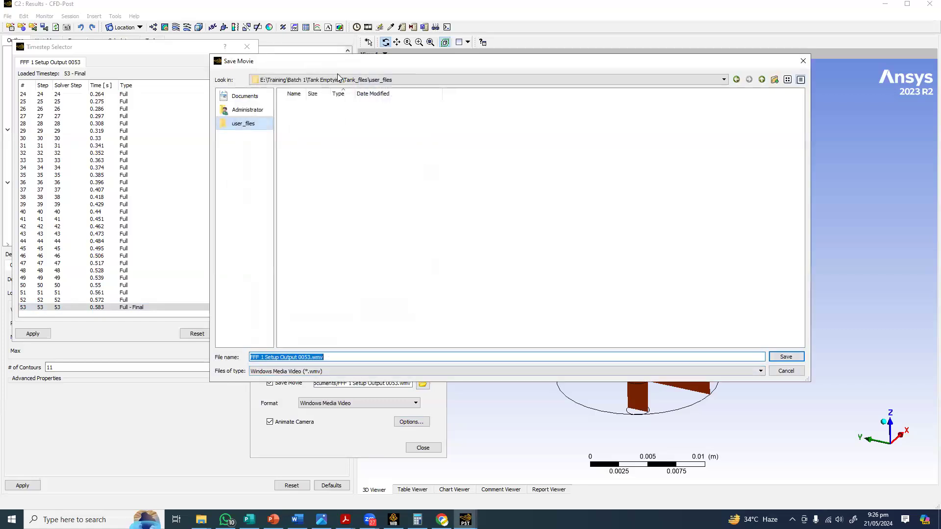
pyautogui.click(337, 79)
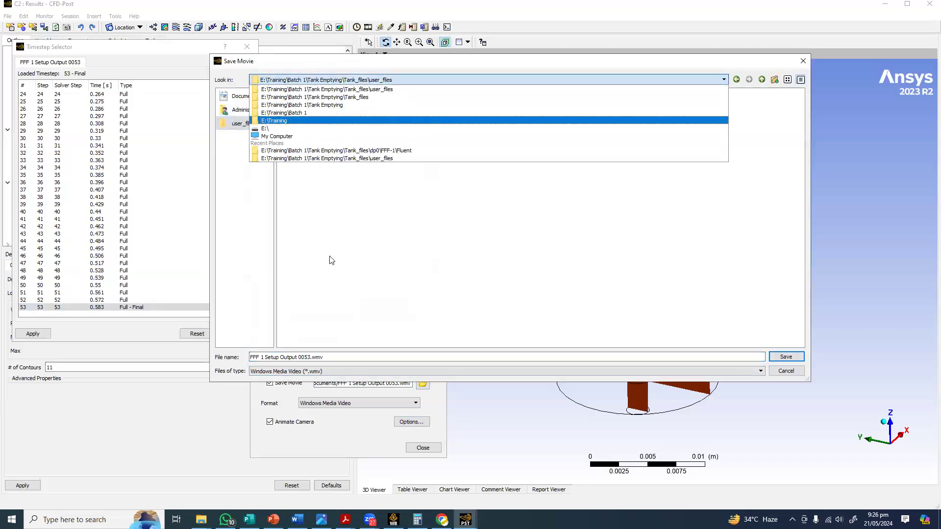
pyautogui.press('Return')
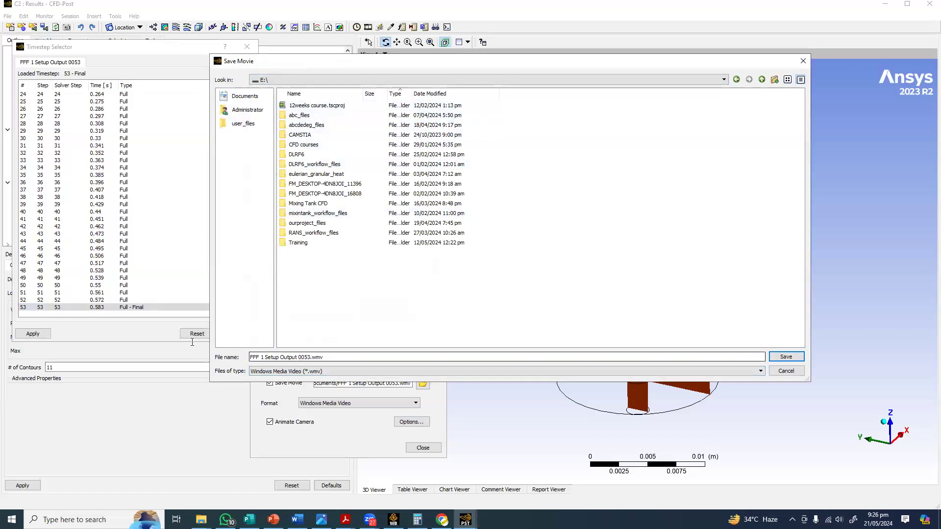
pyautogui.moveTo(310, 357); pyautogui.dragTo(202, 331)
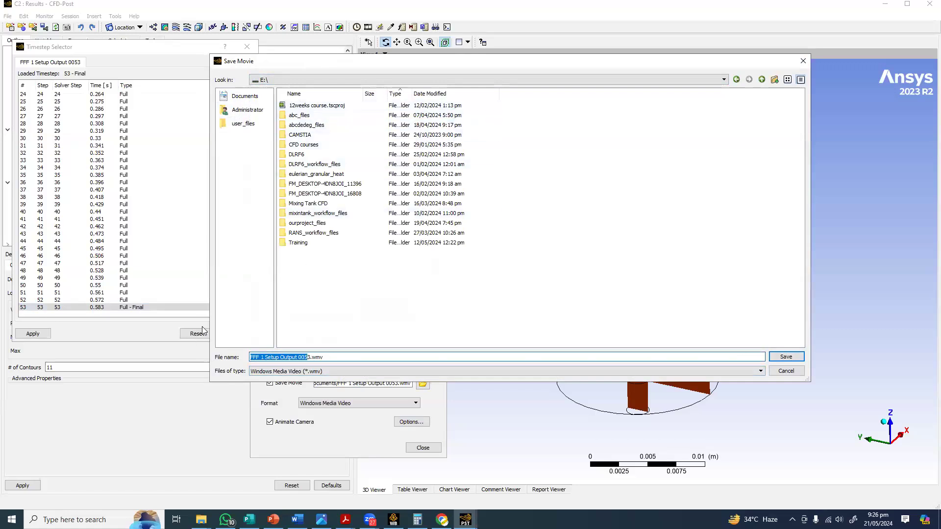
pyautogui.press('BackSpace')
pyautogui.write('tank_vof')
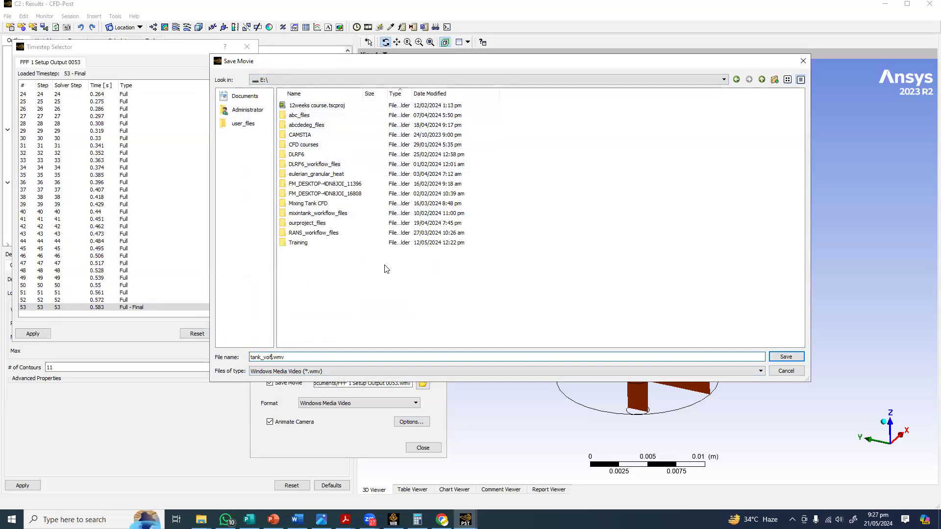
pyautogui.press('Return')
# Try the Slower animation speed in the animation options, restore it to Normal, and accept the options
pyautogui.moveTo(392, 292); pyautogui.dragTo(306, 290)
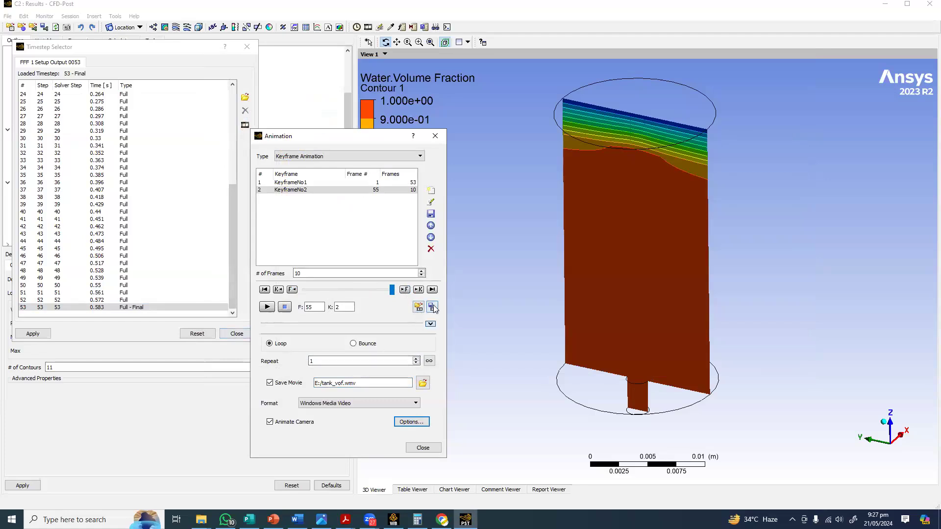
pyautogui.click(410, 422)
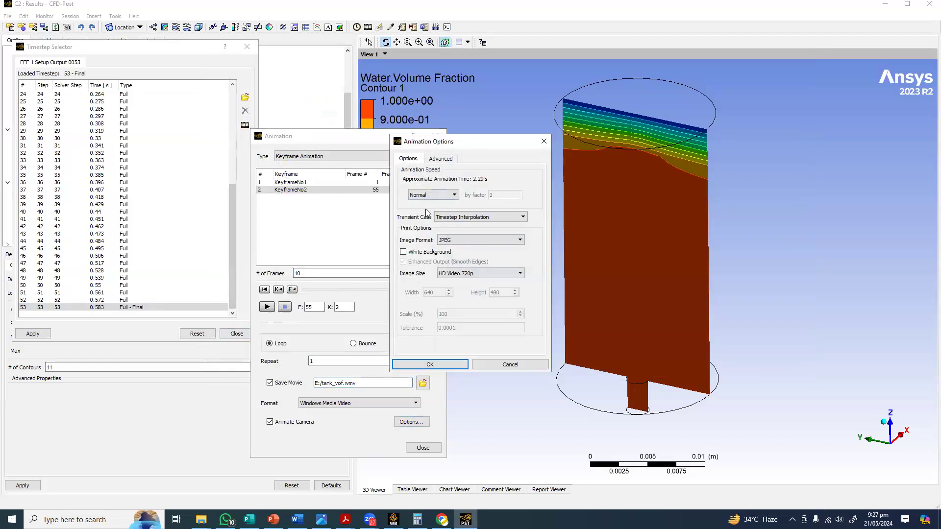
pyautogui.click(436, 196)
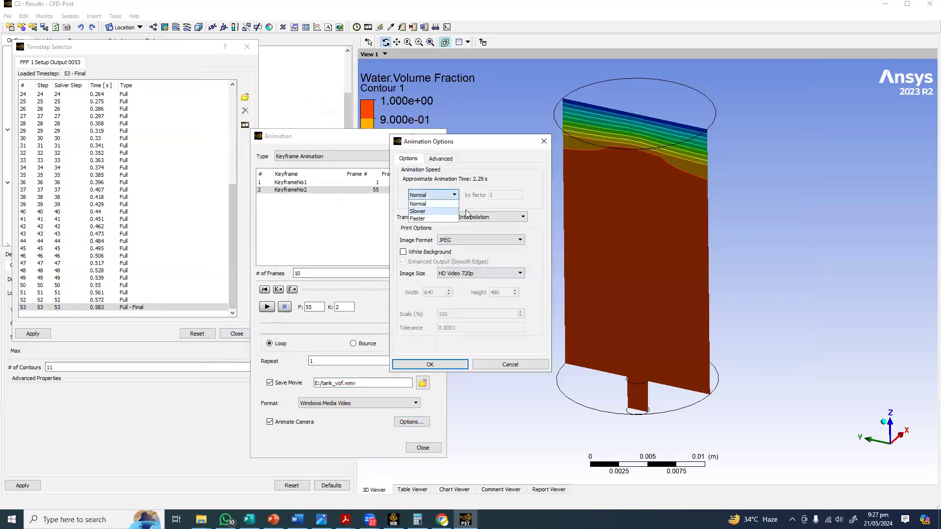
pyautogui.click(429, 211)
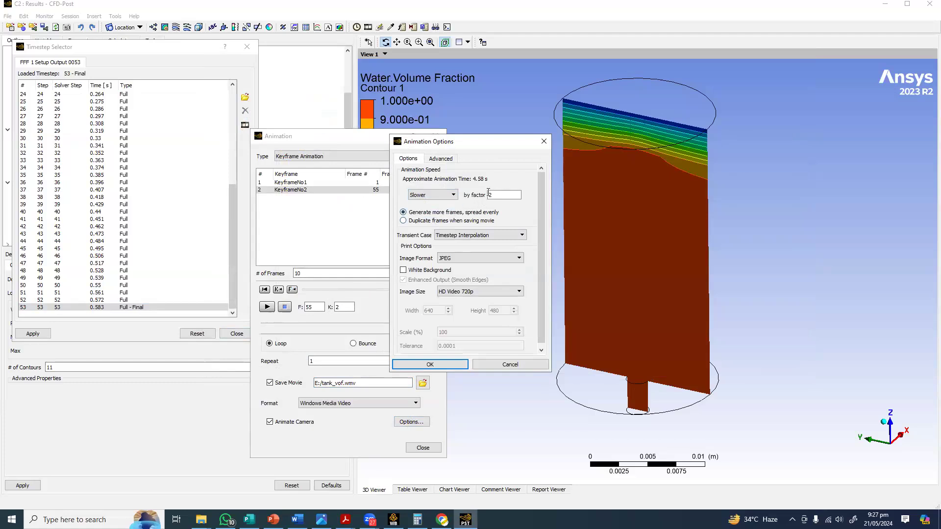
pyautogui.click(430, 195)
pyautogui.click(419, 204)
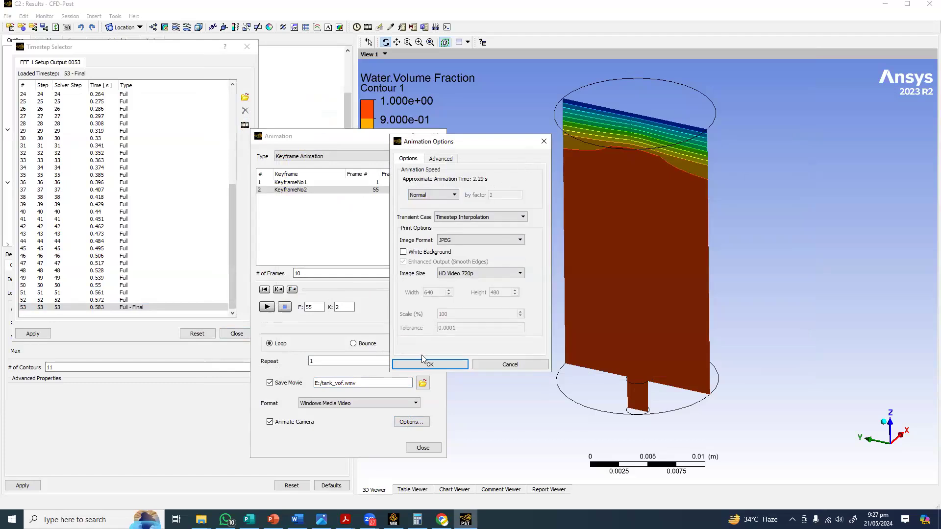
pyautogui.press('Return')
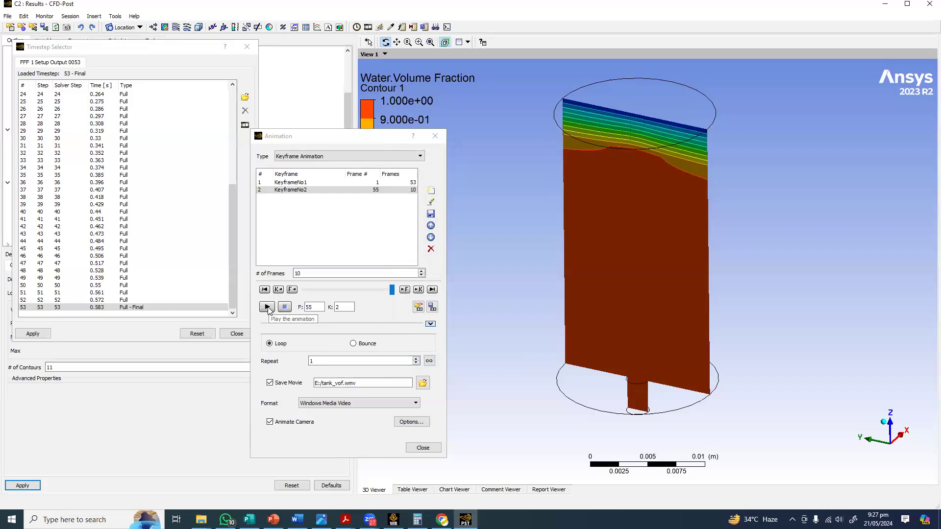
# Play the keyframe animation to write the movie file and locate tank_vof on the E: drive in File Explorer
pyautogui.click(267, 307)
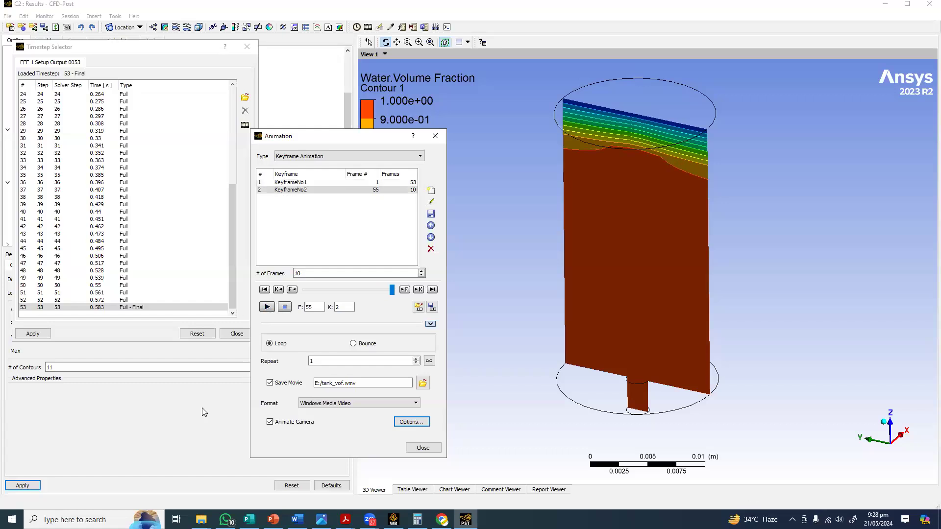
pyautogui.click(201, 519)
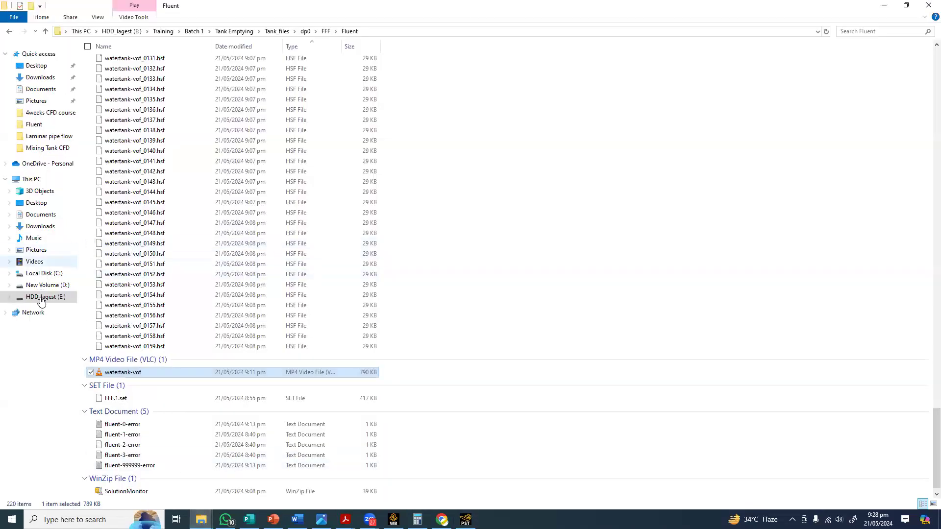
pyautogui.click(46, 298)
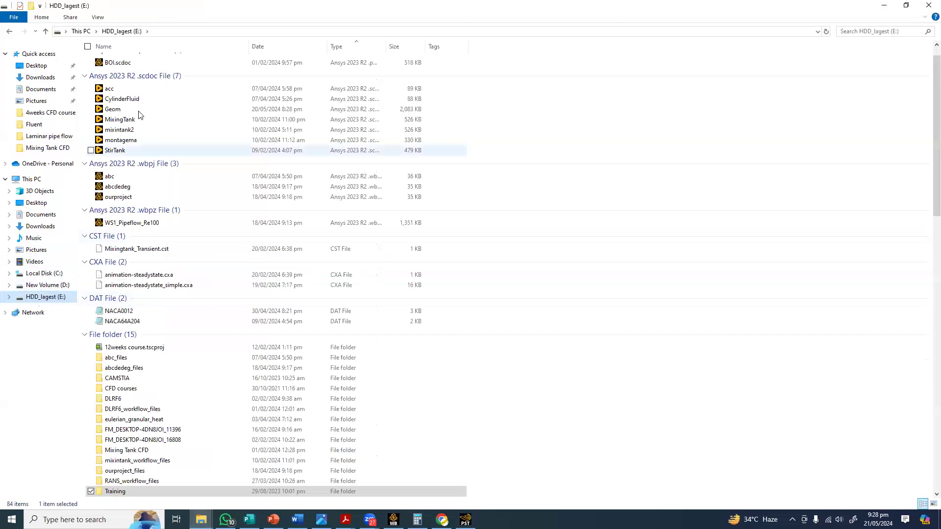
pyautogui.scroll(-5, 169, 245)
pyautogui.scroll(-7, 177, 263)
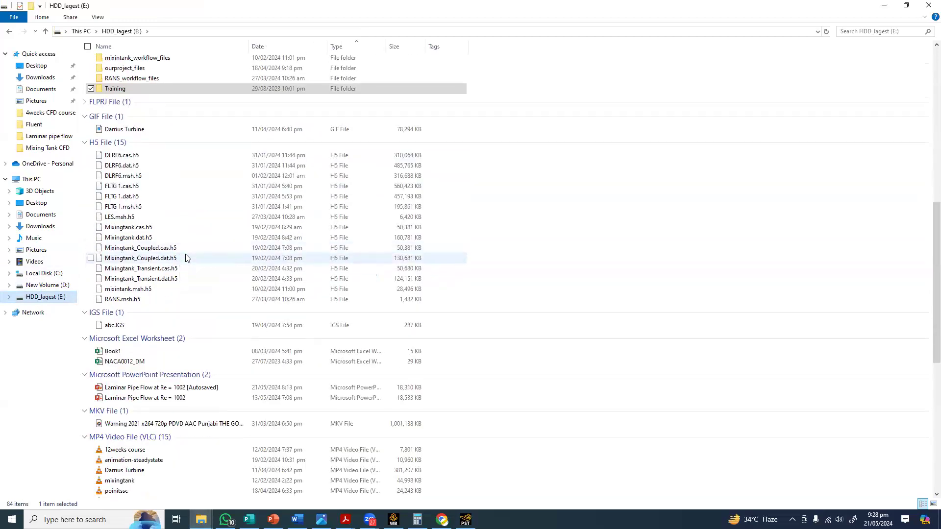
pyautogui.scroll(-3, 186, 259)
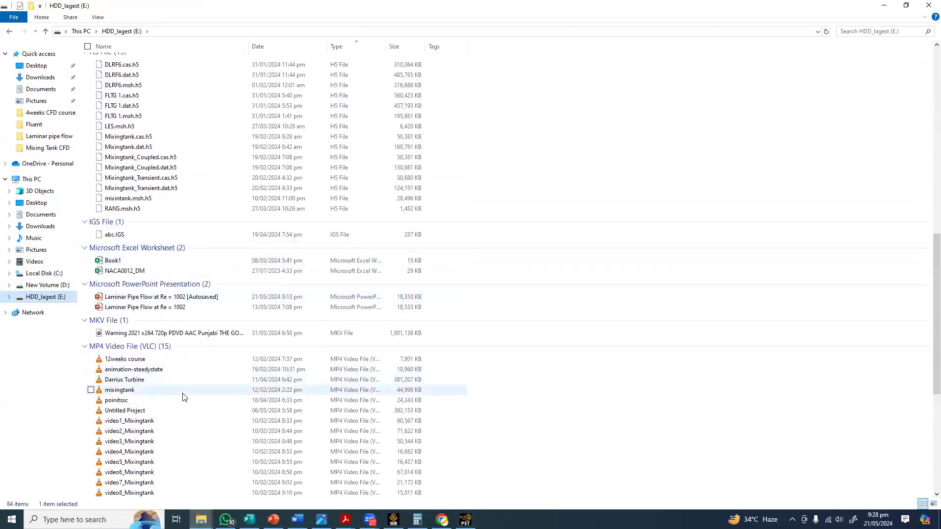
pyautogui.scroll(-2, 183, 397)
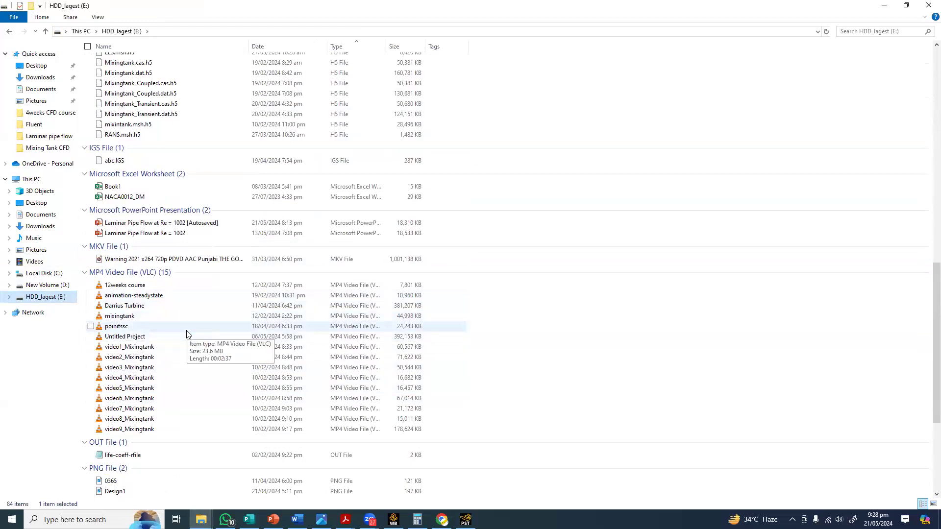
pyautogui.scroll(-1, 187, 334)
pyautogui.scroll(-3, 188, 334)
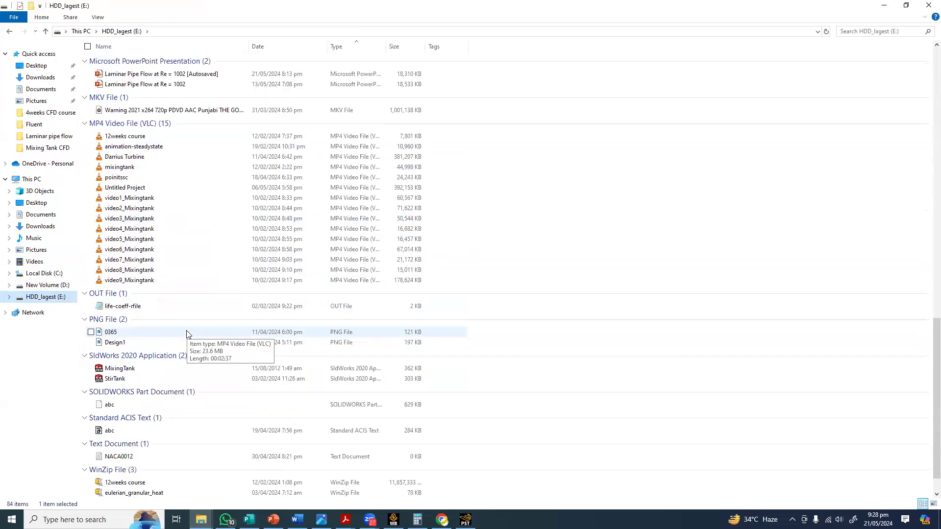
pyautogui.scroll(-1, 188, 333)
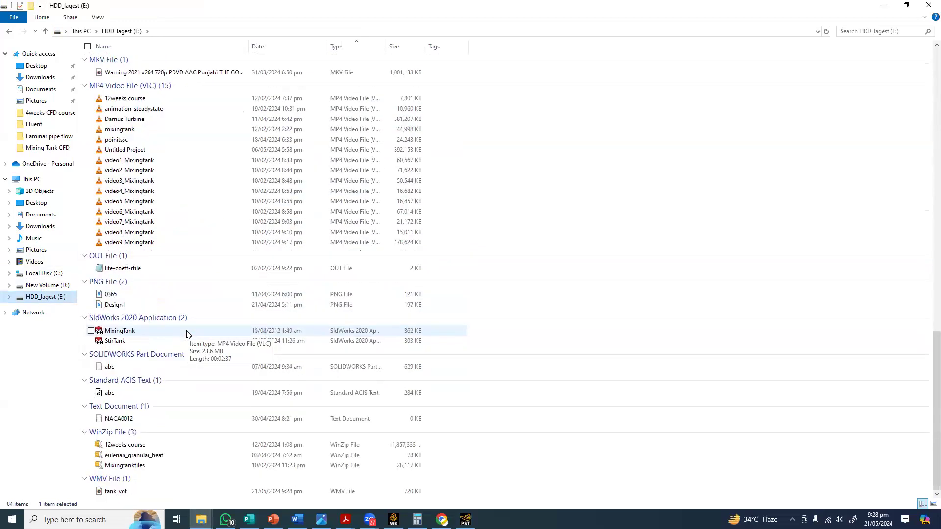
# Play the saved tank_vof movie to review the animation and close the media player
pyautogui.doubleClick(116, 492)
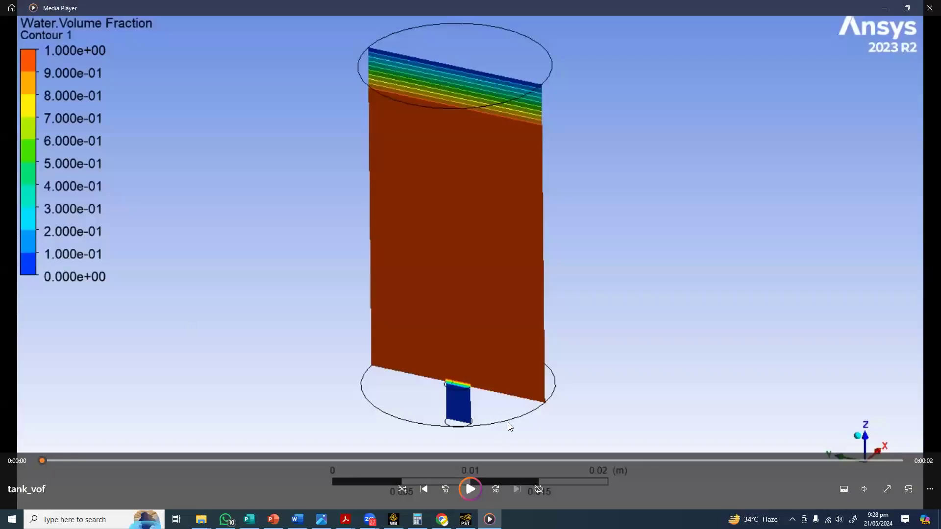
pyautogui.press('space')
pyautogui.click(928, 9)
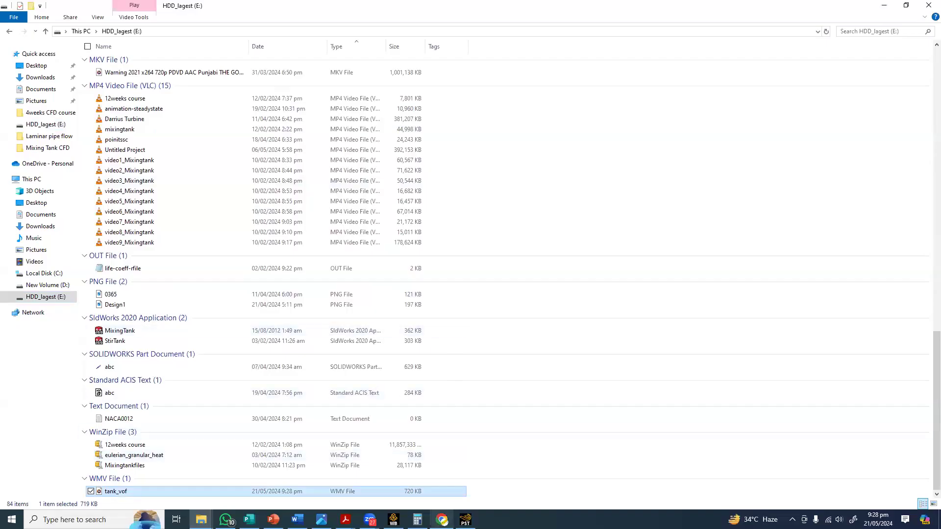
# Switch back to CFD-Post, close the timestep and animation windows, and insert a text annotation with the default name
pyautogui.click(465, 520)
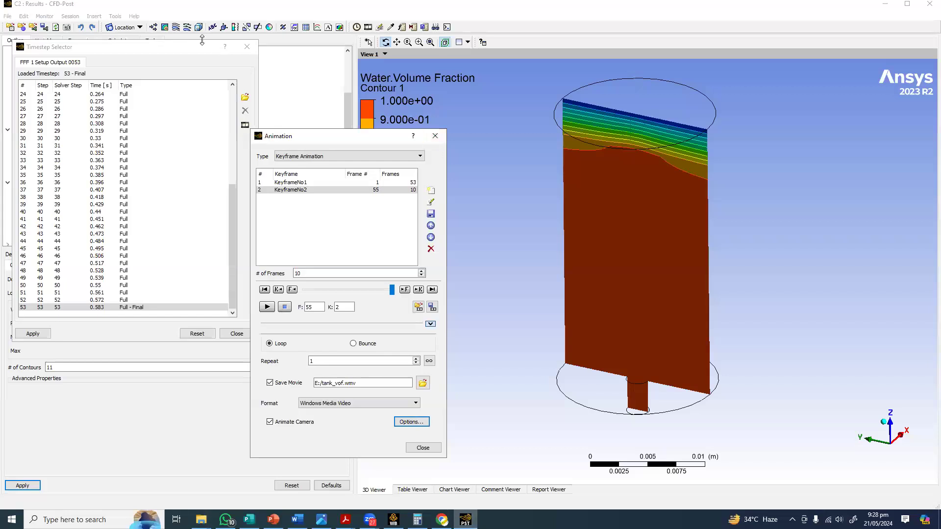
pyautogui.click(243, 49)
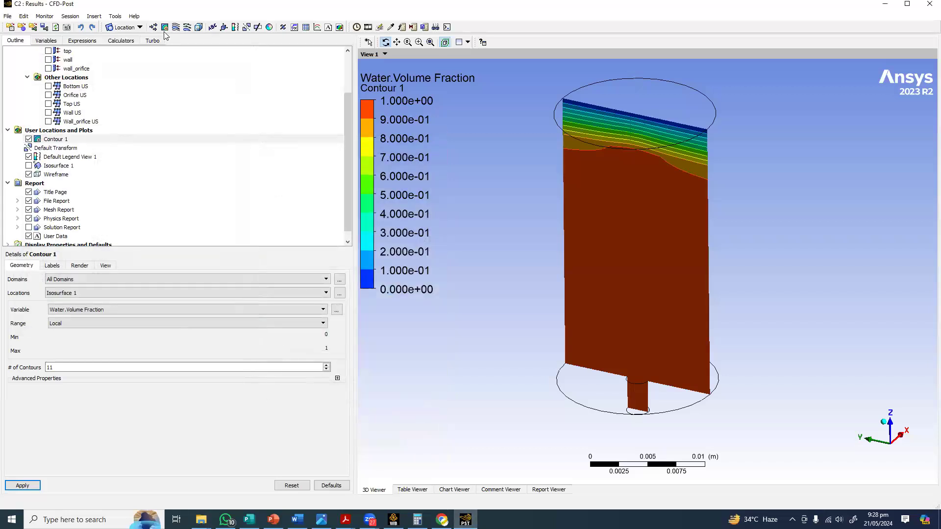
pyautogui.click(96, 16)
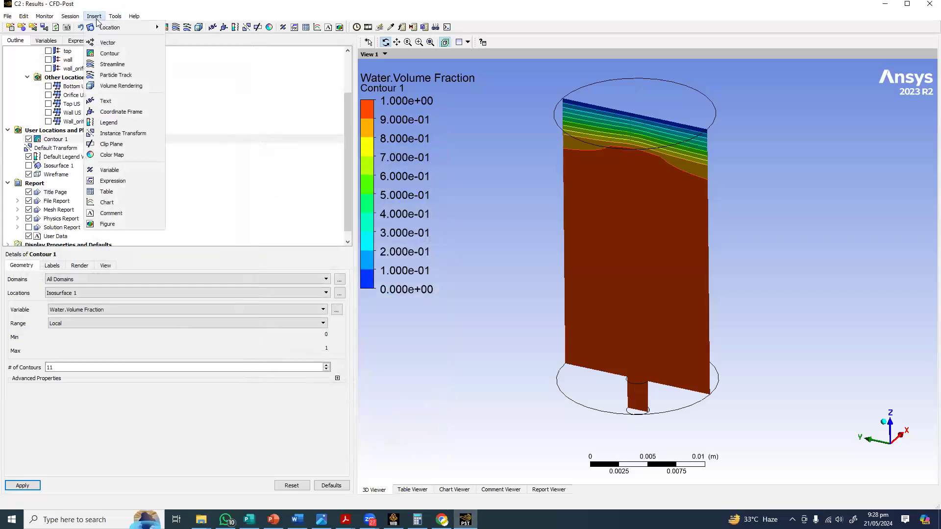
pyautogui.click(115, 102)
pyautogui.click(145, 143)
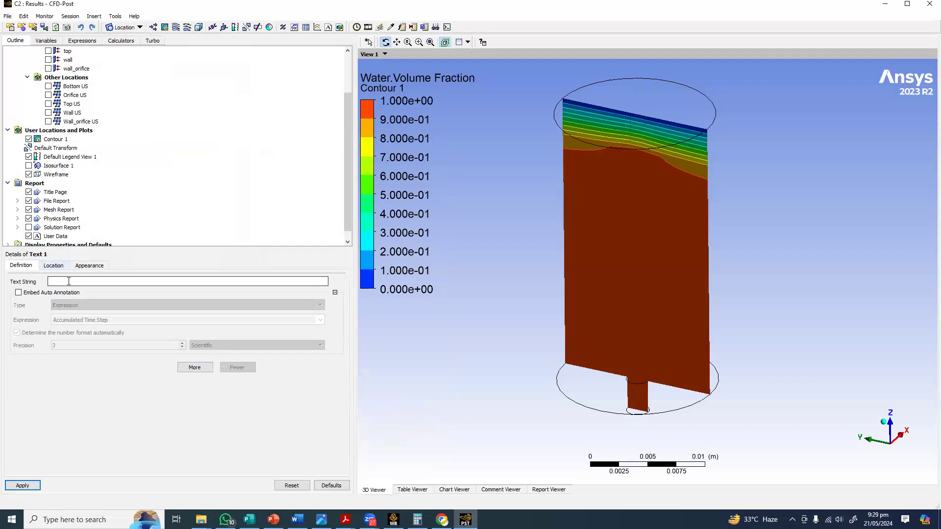
# Enable the embedded auto annotation and set the text string to "time = <aa>"
pyautogui.click(117, 280)
pyautogui.click(53, 267)
pyautogui.click(29, 267)
pyautogui.click(19, 293)
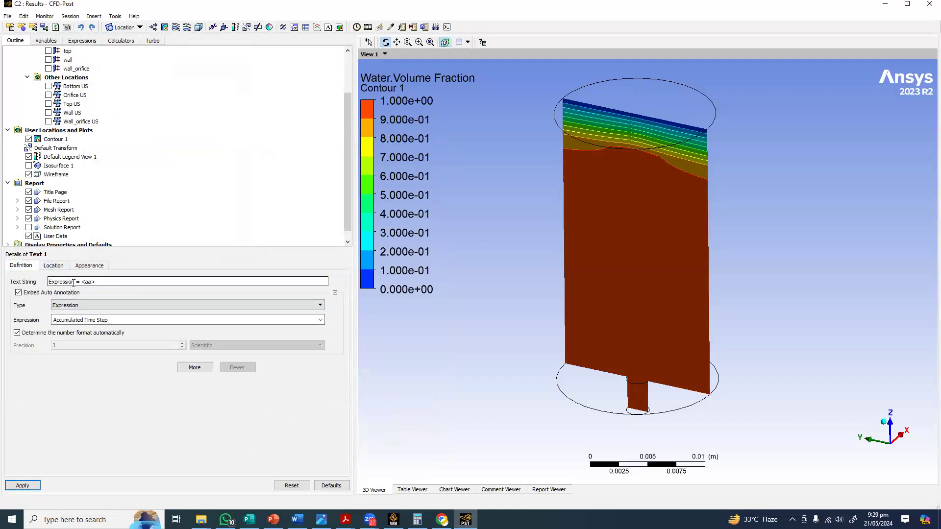
pyautogui.moveTo(18, 279); pyautogui.dragTo(13, 278)
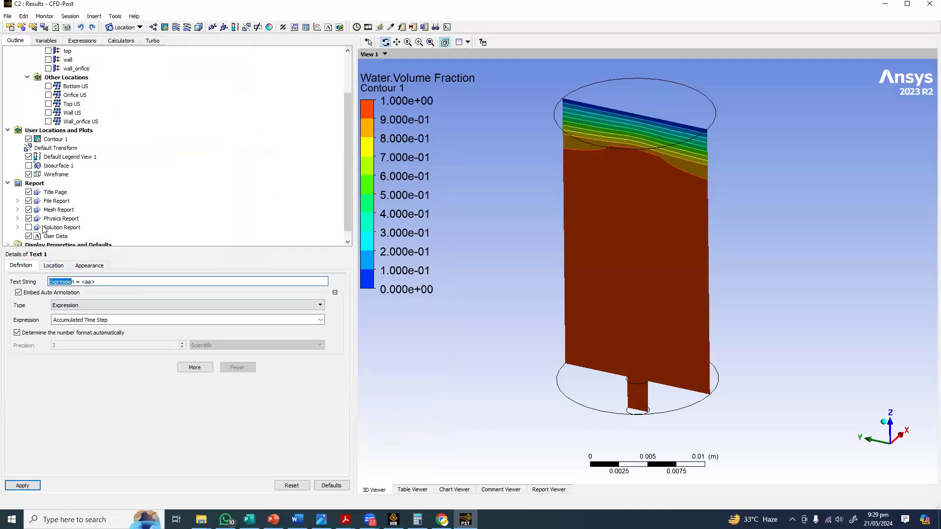
pyautogui.press('Menu')
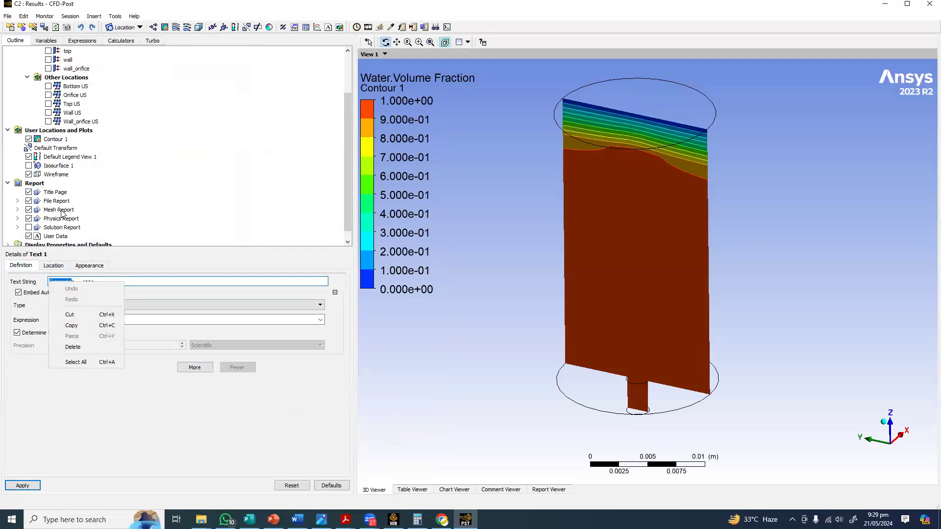
pyautogui.click(73, 279)
pyautogui.moveTo(74, 279); pyautogui.dragTo(20, 267)
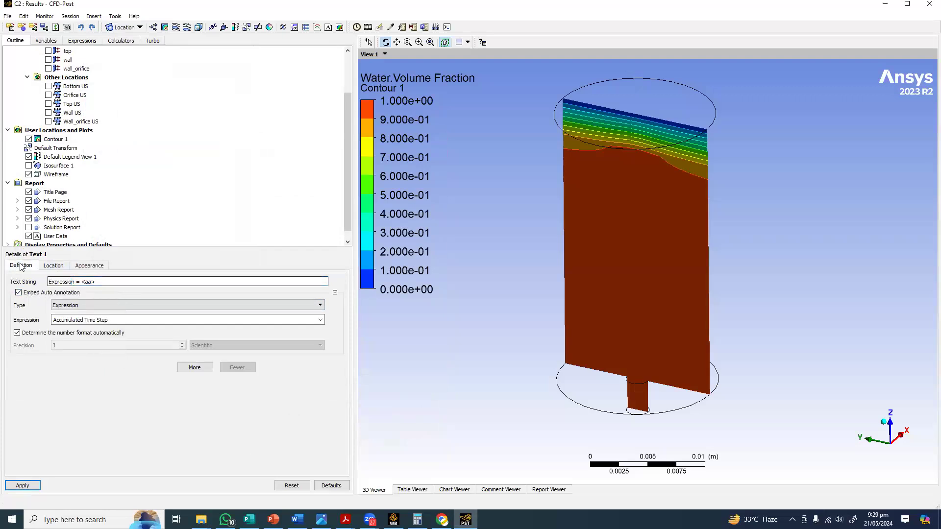
pyautogui.write('time')
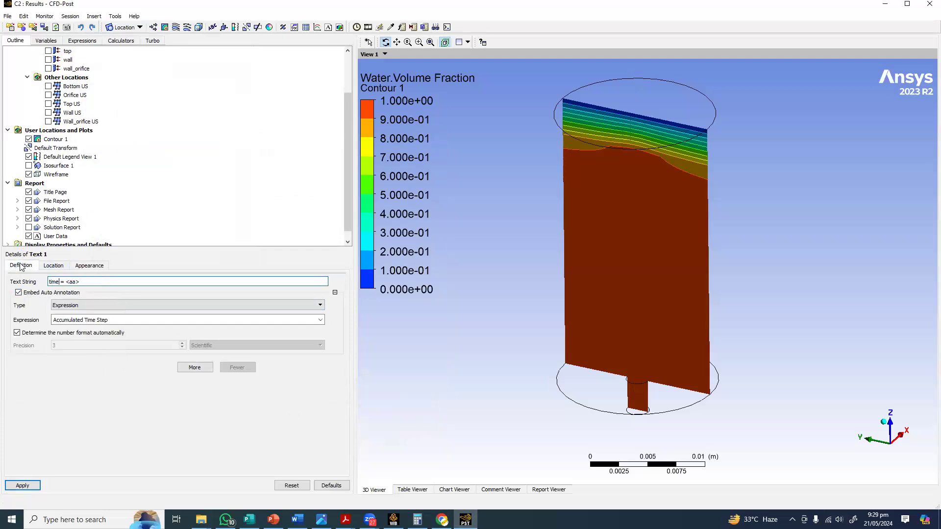
# Set the annotation's expression to Time and apply the text
pyautogui.click(81, 322)
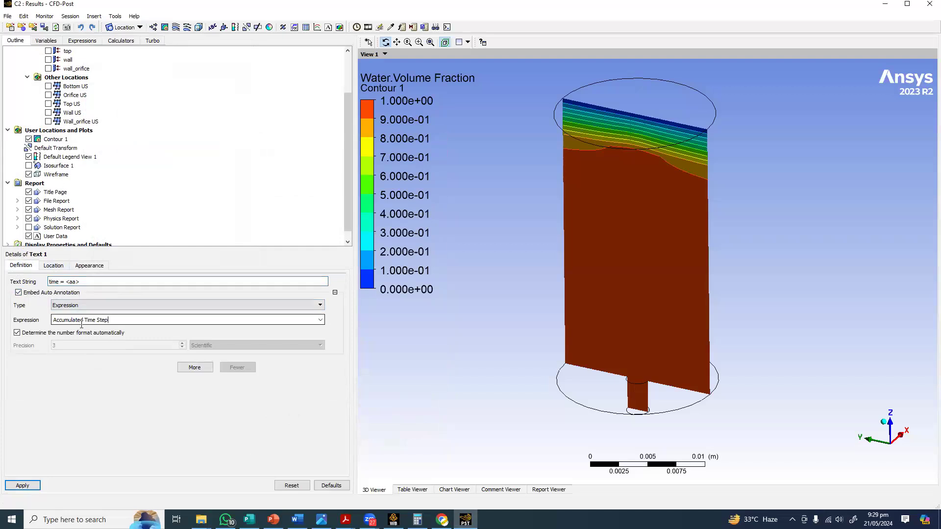
pyautogui.click(321, 320)
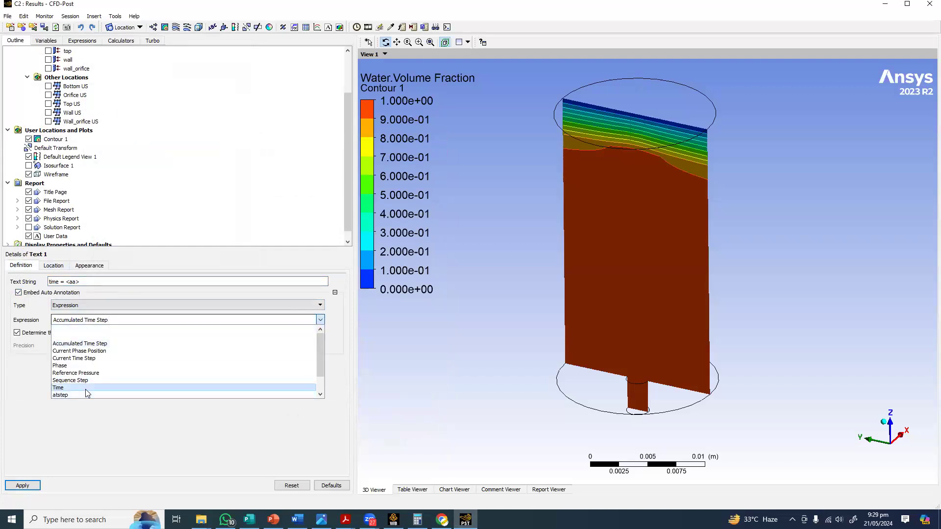
pyautogui.click(85, 388)
pyautogui.click(22, 486)
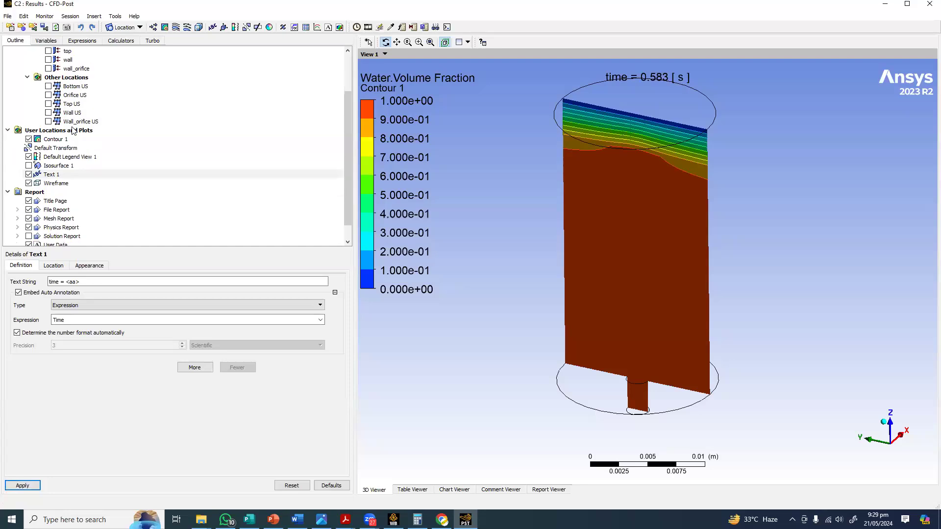
# Reopen the timestep selector and the animation settings and delete both existing keyframes
pyautogui.scroll(2, 72, 131)
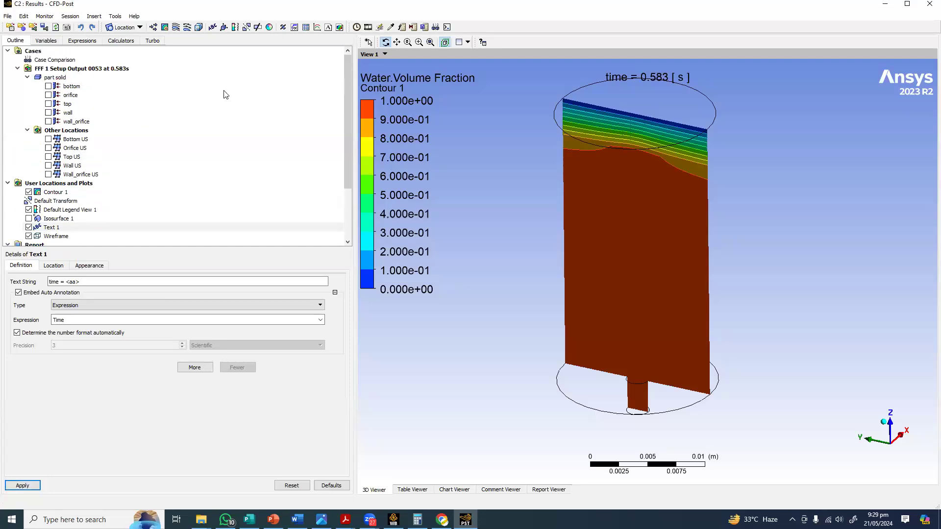
pyautogui.click(357, 27)
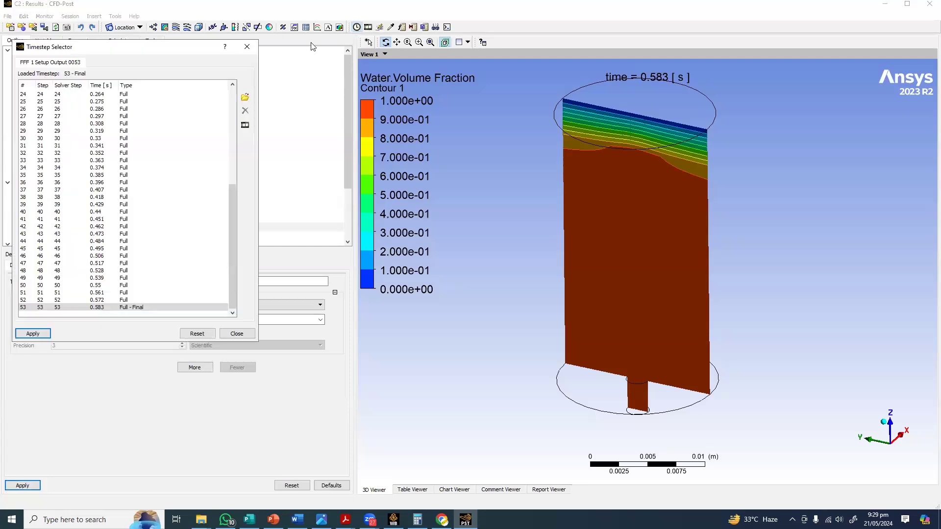
pyautogui.click(368, 27)
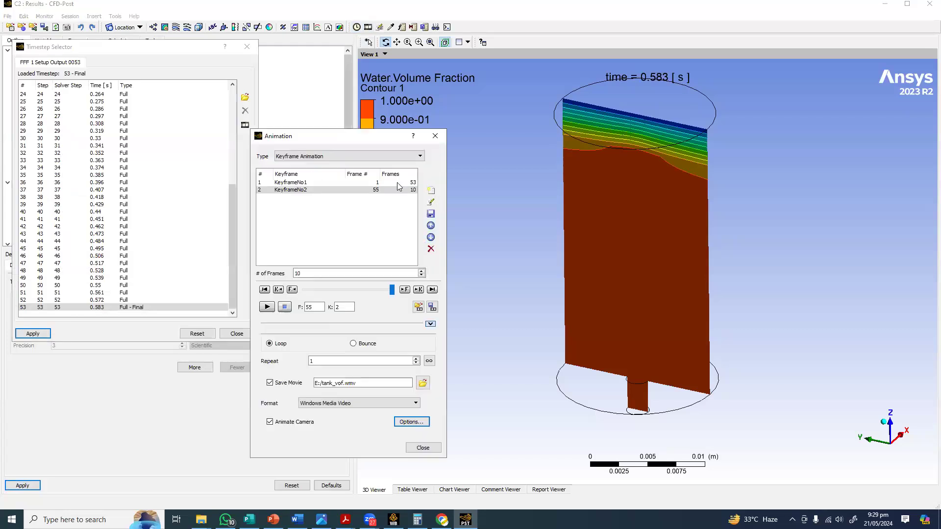
pyautogui.click(431, 249)
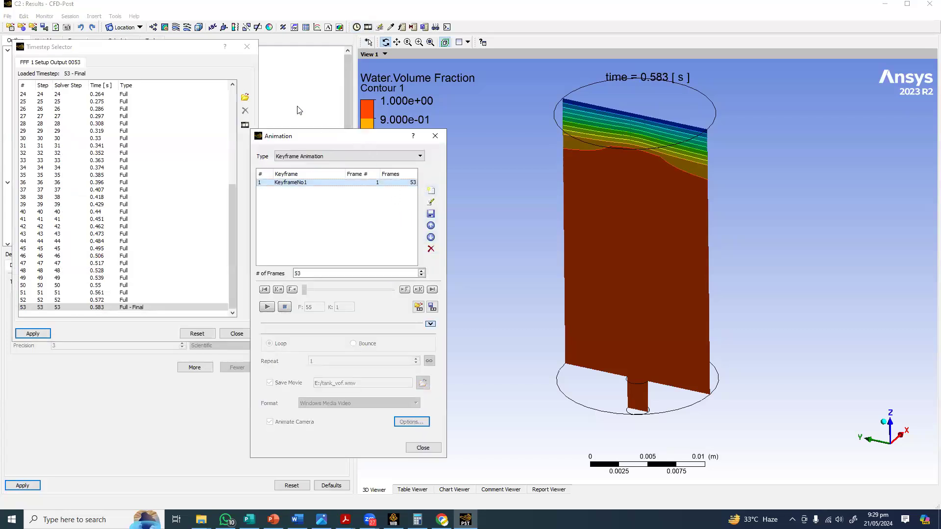
pyautogui.click(431, 249)
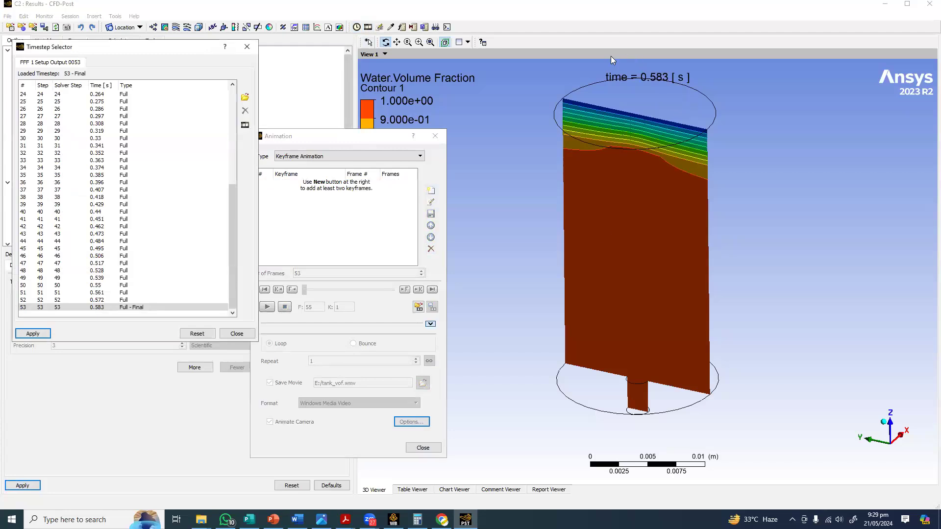
# Move the timestep and animation windows clear of the text's details and show its appearance settings
pyautogui.moveTo(206, 46); pyautogui.dragTo(418, 321)
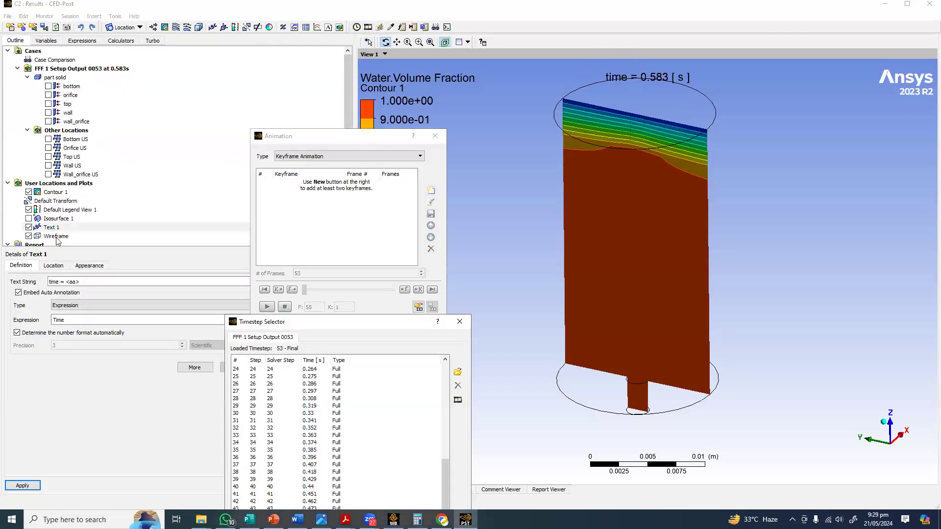
pyautogui.click(57, 270)
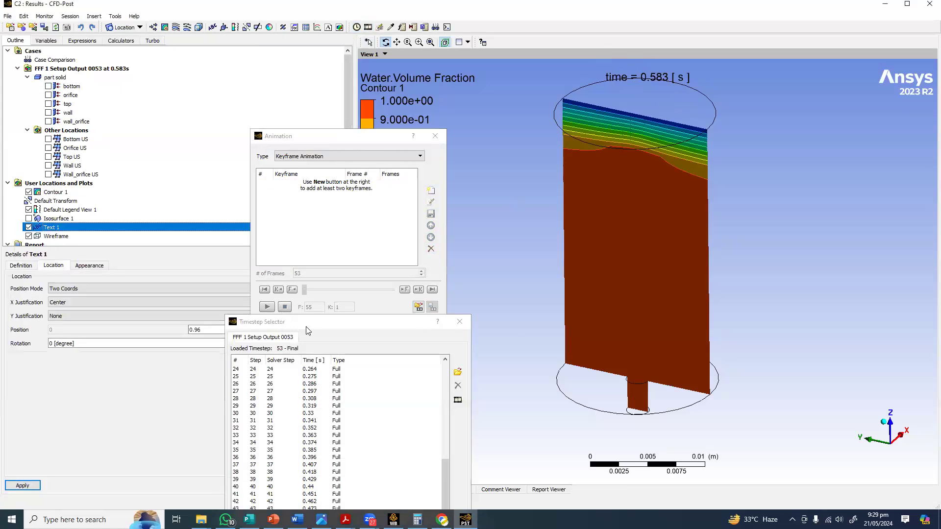
pyautogui.click(389, 336)
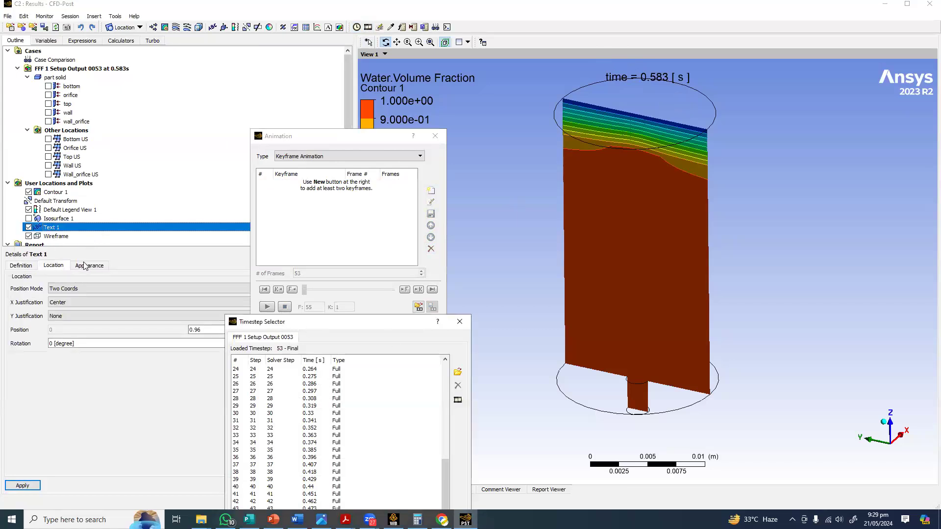
pyautogui.click(84, 266)
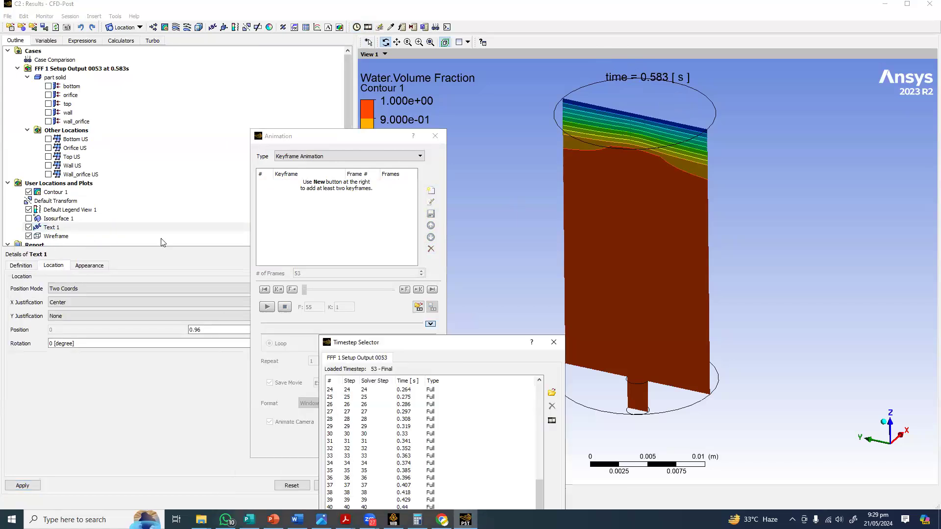
pyautogui.click(345, 138)
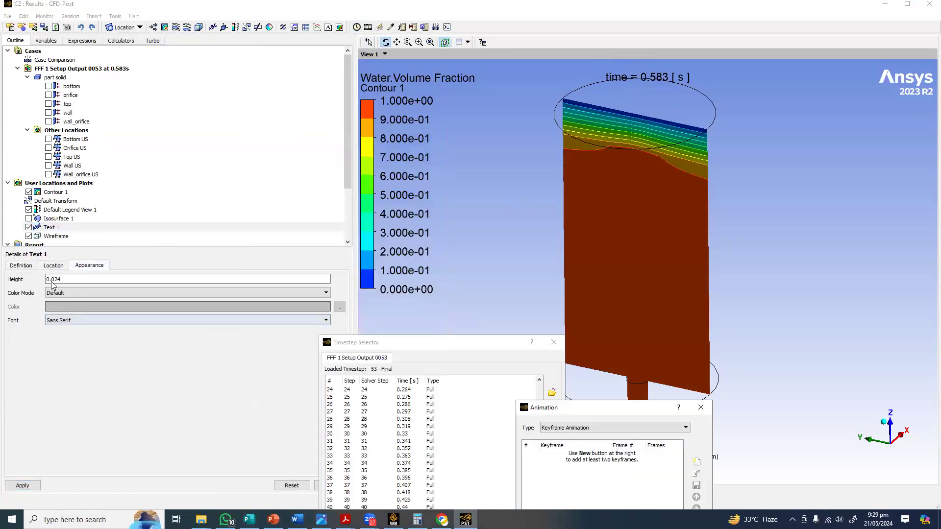
# Set the time label's X and Y justification to None in its location settings
pyautogui.click(53, 266)
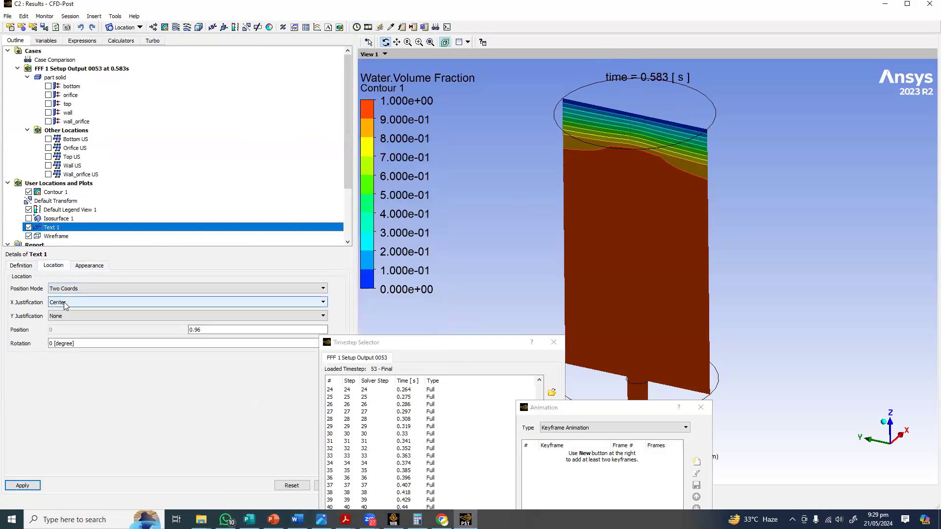
pyautogui.click(64, 301)
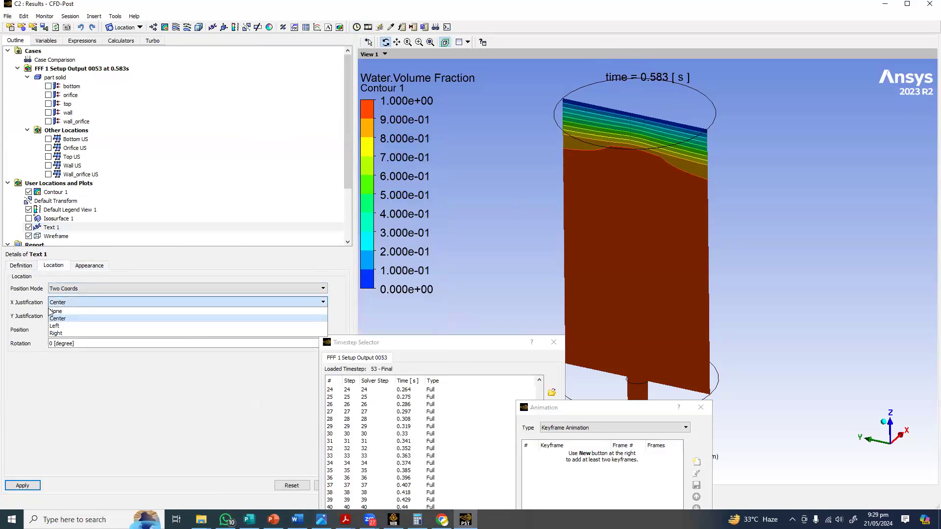
pyautogui.click(56, 312)
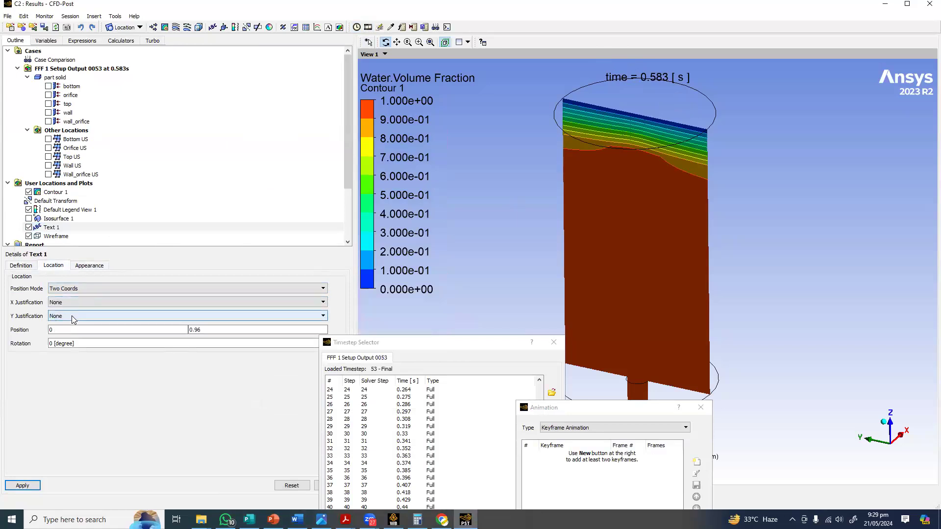
pyautogui.click(64, 318)
pyautogui.click(63, 325)
pyautogui.press('Tab')
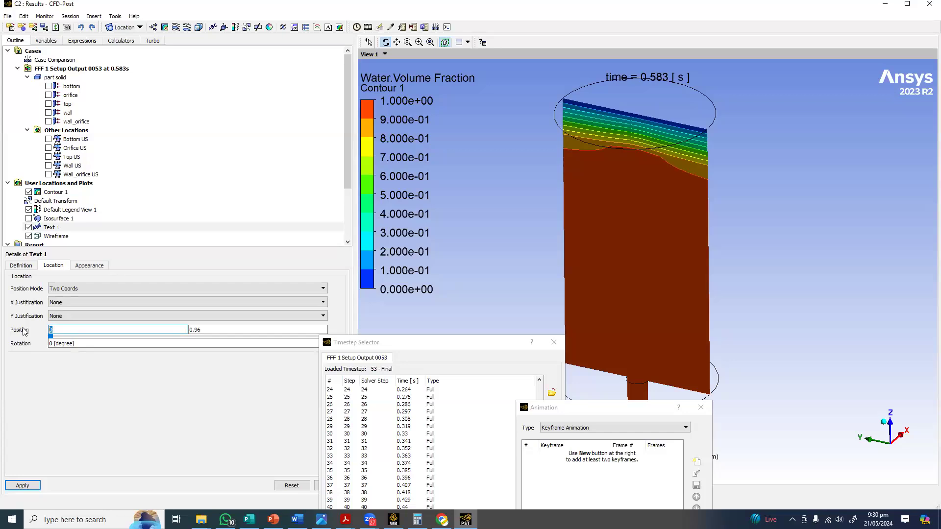
# Set the time label's position to 0.5, 0.3 and apply it
pyautogui.write('0.5')
pyautogui.press('Tab')
pyautogui.write('0.3')
pyautogui.click(22, 486)
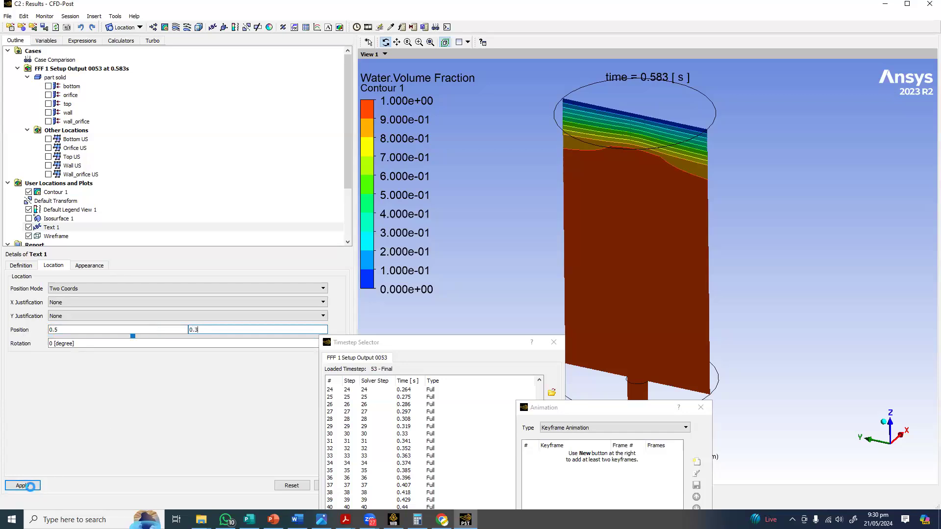
# Move the time label to position 0.35, 0.6 and apply the placement
pyautogui.press('Tab')
pyautogui.write('0.6')
pyautogui.click(22, 485)
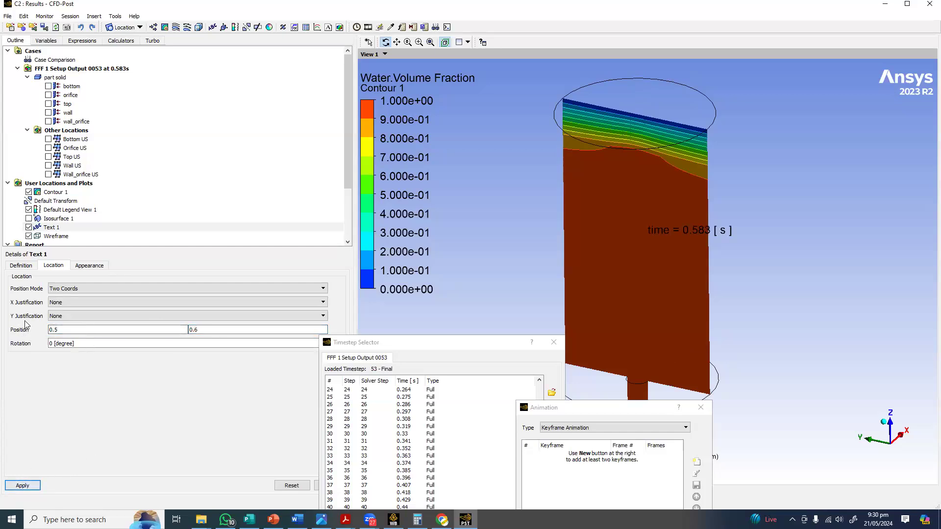
pyautogui.hotkey('shift', 'Tab')
pyautogui.write('0.')
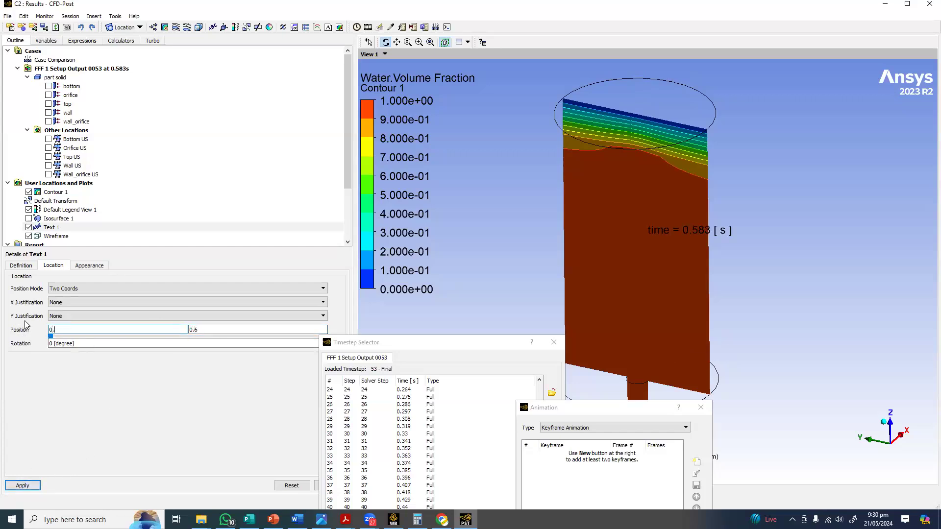
pyautogui.write('35')
pyautogui.click(34, 484)
# Arrange the timestep selector and animation windows beside the model and rotate the tank to a nearly frontal view
pyautogui.moveTo(432, 337); pyautogui.dragTo(190, 102)
pyautogui.moveTo(583, 411); pyautogui.dragTo(311, 205)
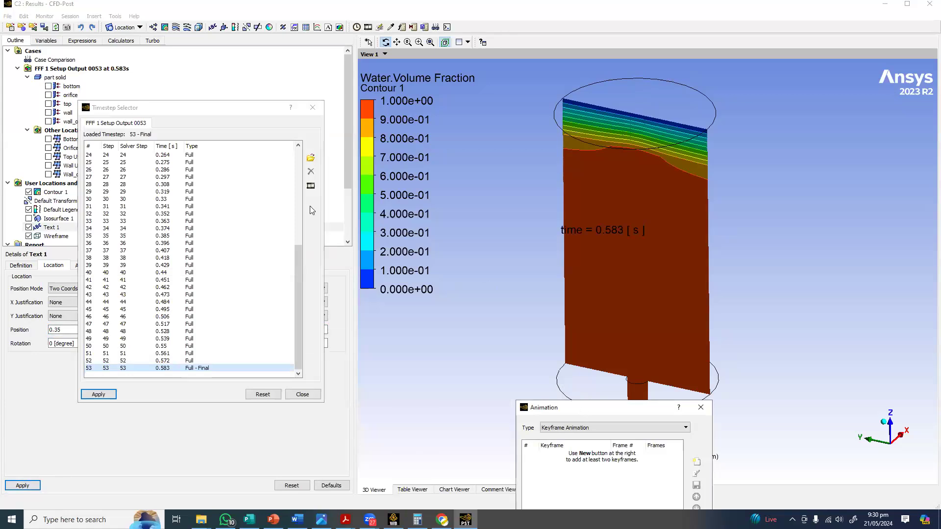
pyautogui.moveTo(659, 245); pyautogui.dragTo(679, 240)
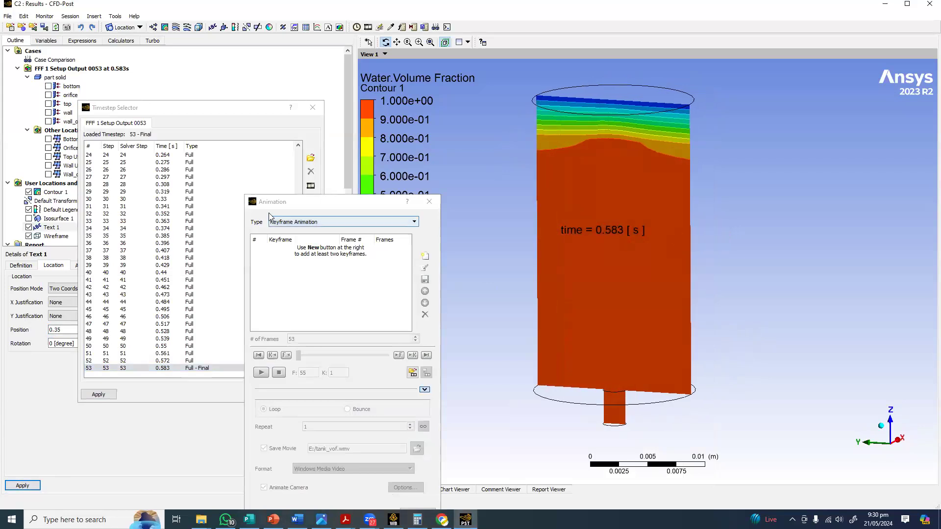
pyautogui.moveTo(315, 198); pyautogui.dragTo(379, 149)
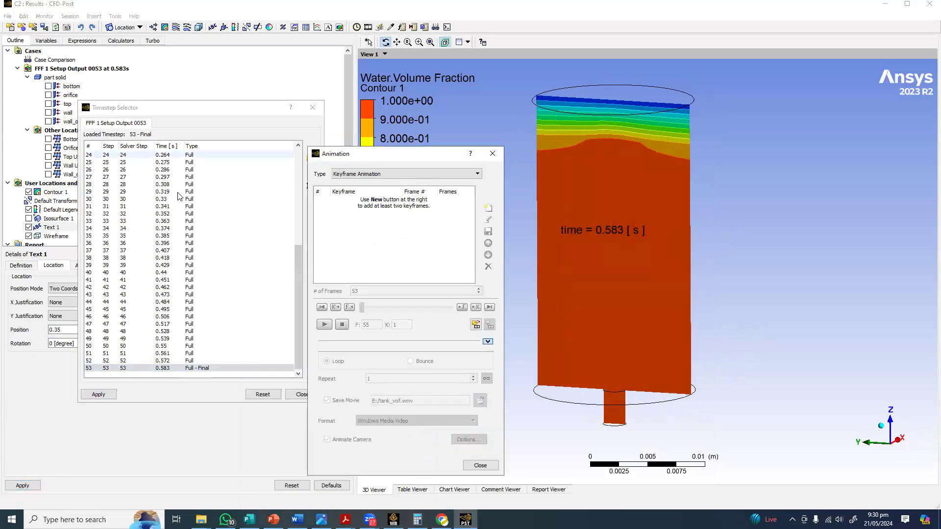
# Load timestep 1 (0.011 s) and add it as the first keyframe of the animation
pyautogui.scroll(8, 157, 182)
pyautogui.doubleClick(114, 156)
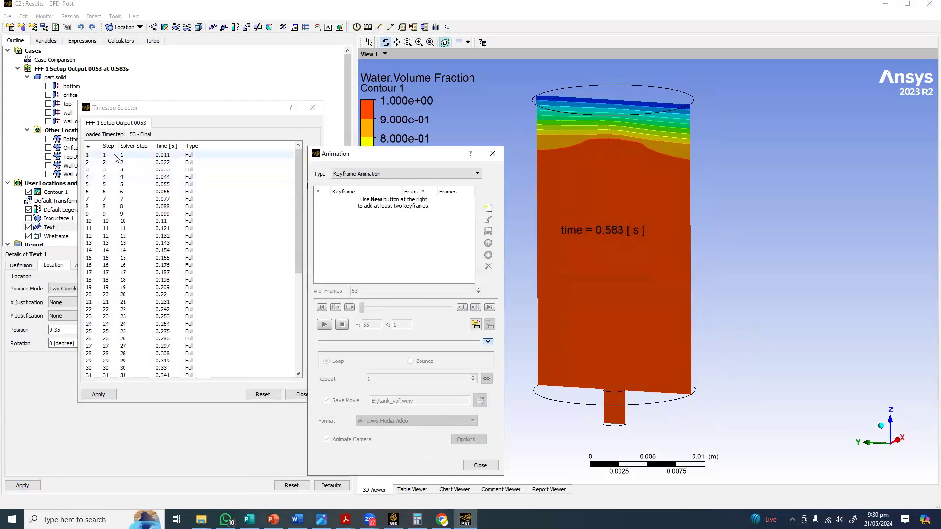
pyautogui.click(490, 211)
pyautogui.click(488, 209)
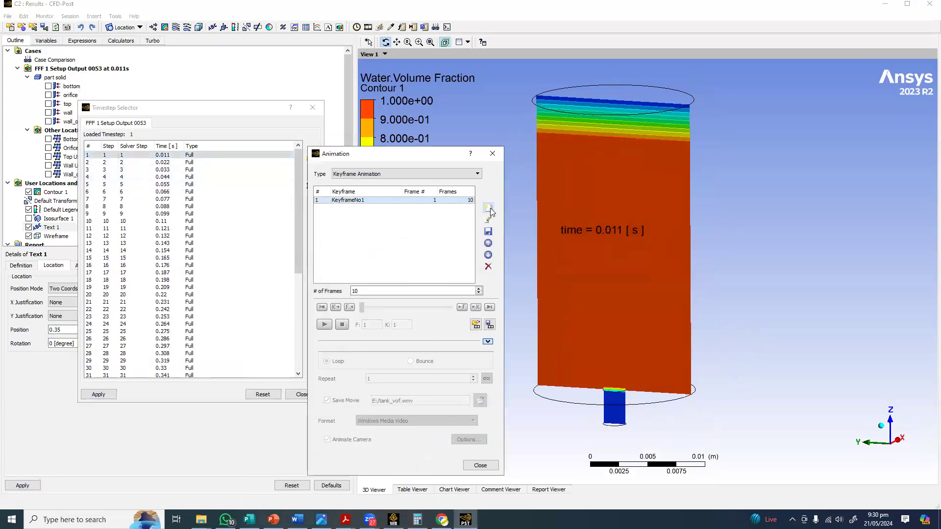
# Set the number of frames for the first keyframe to 53
pyautogui.moveTo(296, 202); pyautogui.dragTo(200, 354)
pyautogui.doubleClick(356, 290)
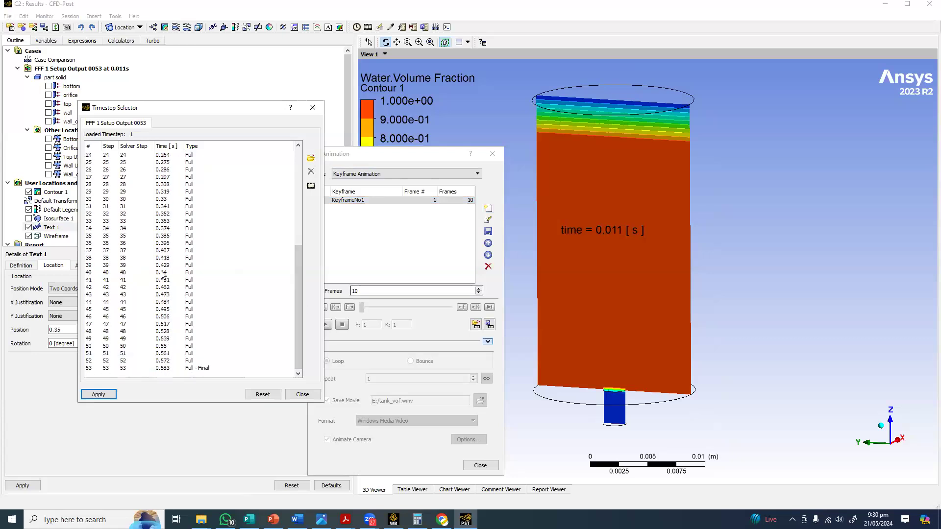
pyautogui.write('53')
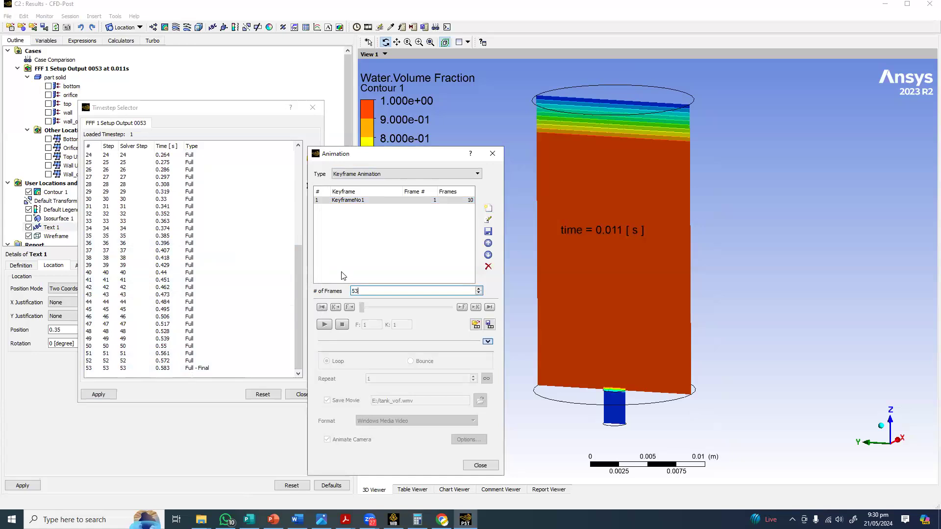
pyautogui.press('Return')
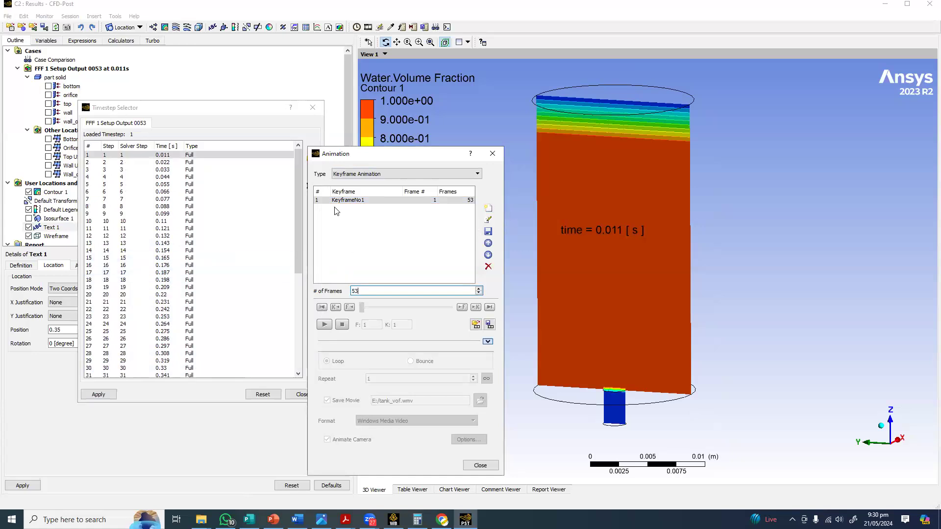
# Load the final timestep 53 (0.583 s) and add it as the second keyframe
pyautogui.moveTo(298, 208); pyautogui.dragTo(96, 371)
pyautogui.doubleClick(96, 370)
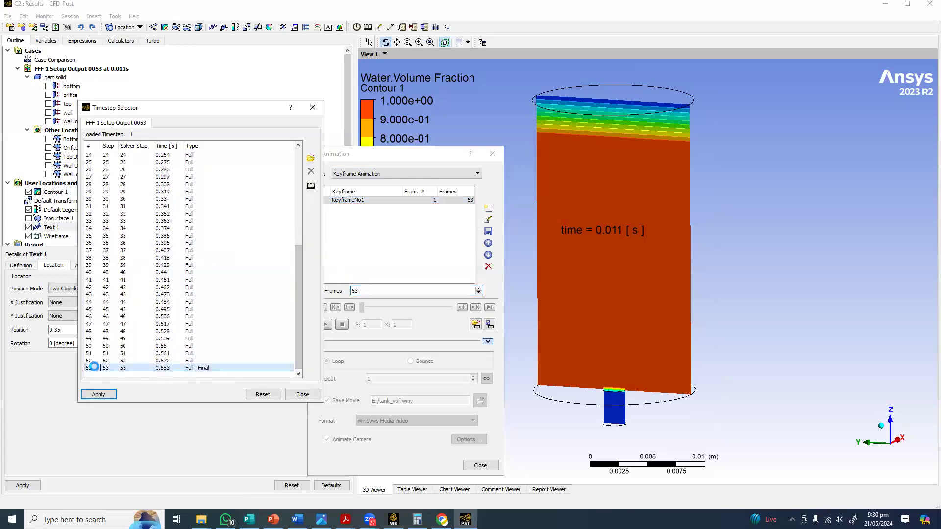
pyautogui.click(488, 210)
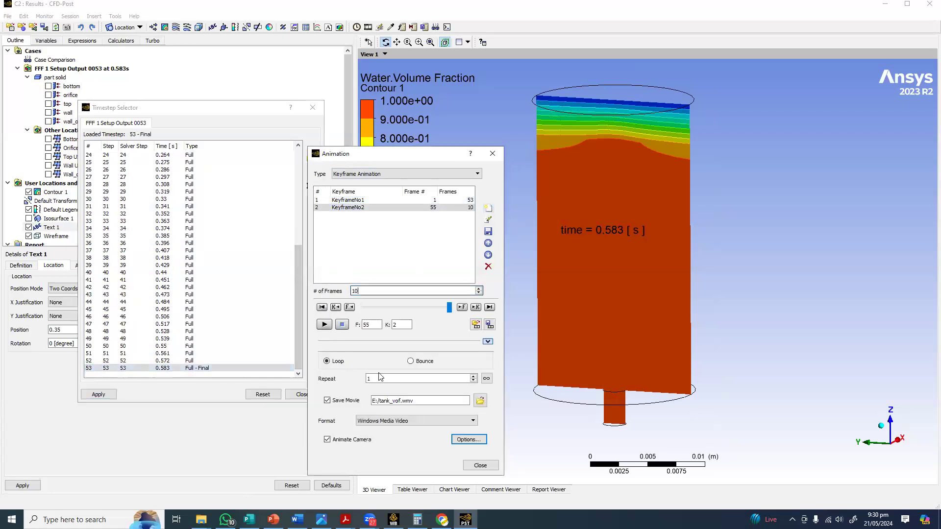
# Play the keyframe animation to record the movie to E:/tank_vof.wmv, replacing the existing file
pyautogui.click(324, 324)
pyautogui.click(452, 265)
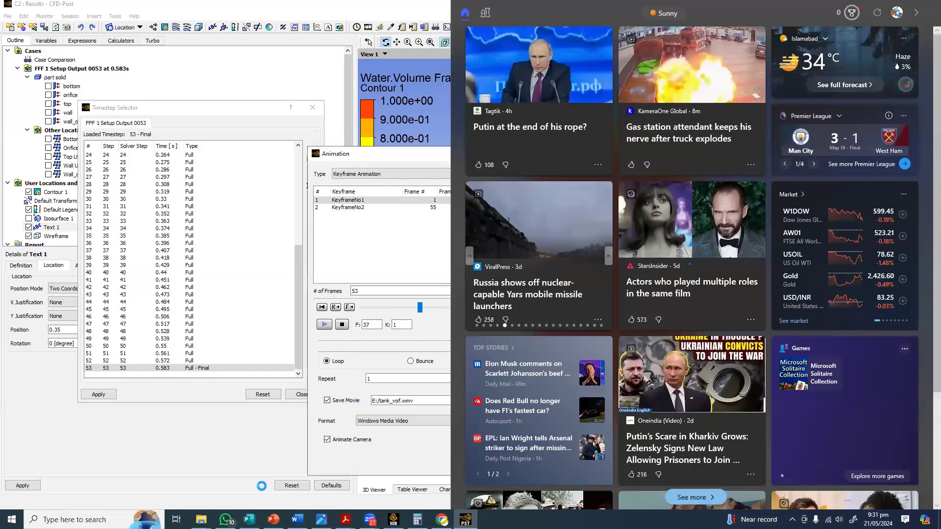
pyautogui.click(225, 458)
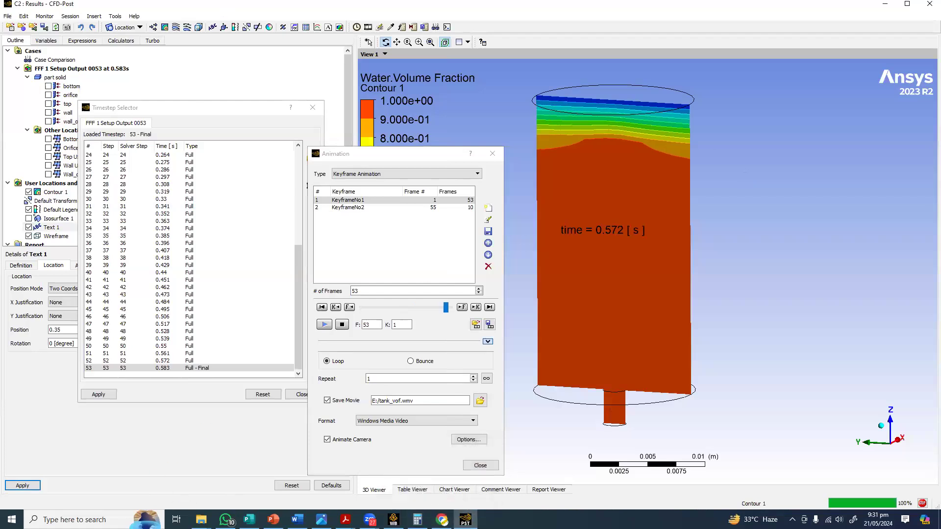
# Switch to File Explorer on the E: drive and place it as a smaller window beside the tank view
pyautogui.moveTo(201, 519)
pyautogui.click(271, 442)
pyautogui.click(201, 477)
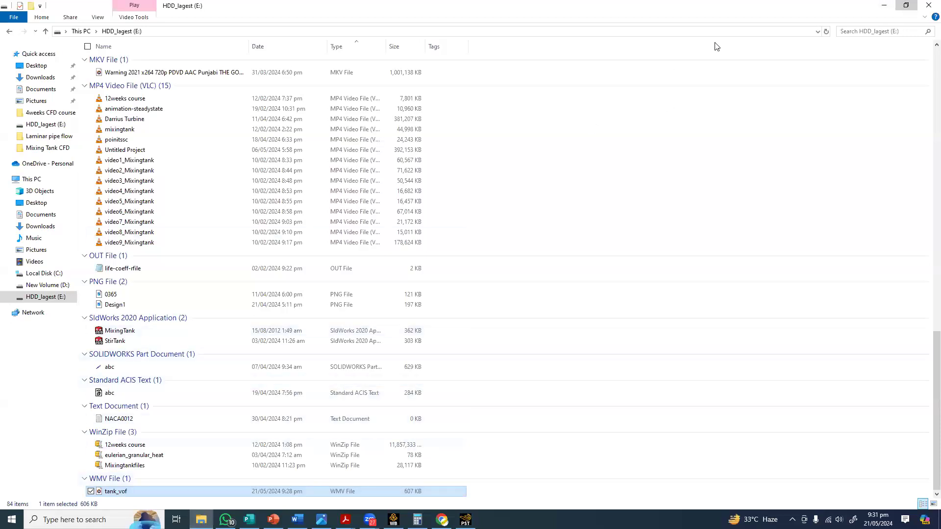
pyautogui.click(906, 5)
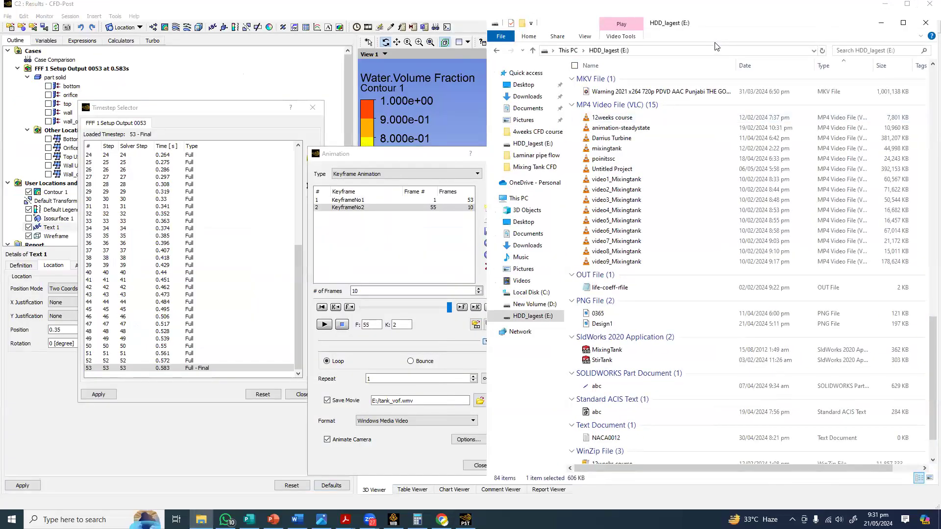
pyautogui.moveTo(714, 24); pyautogui.dragTo(234, 52)
pyautogui.scroll(-2, 186, 418)
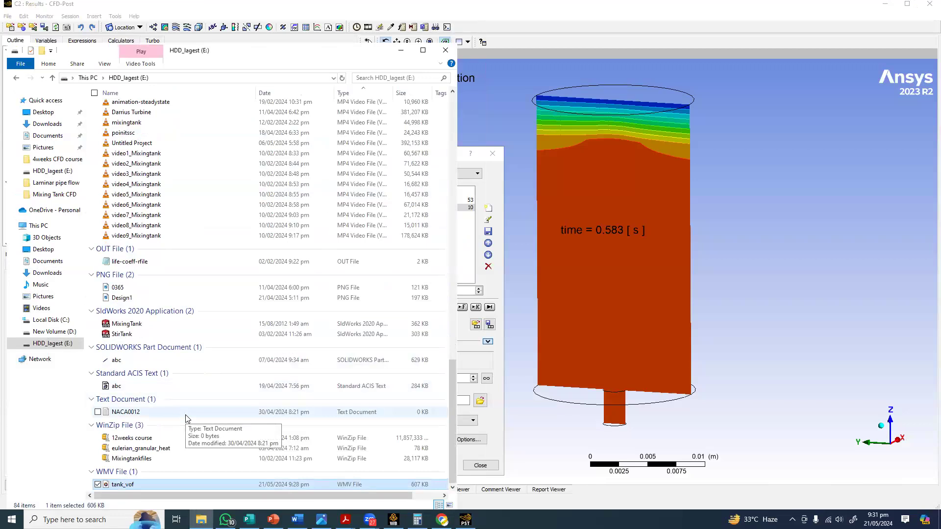
# Refresh the E: drive listing and locate the tank_vof movie file
pyautogui.rightClick(208, 385)
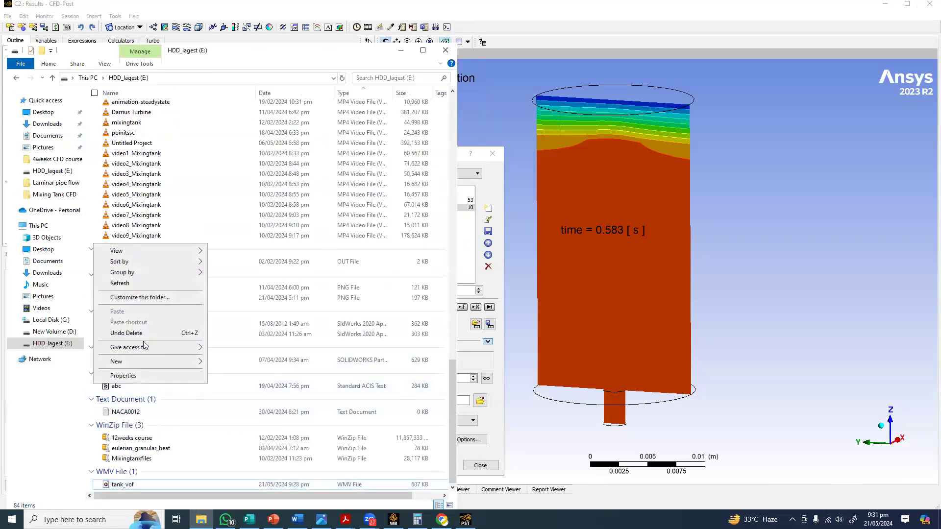
pyautogui.click(151, 283)
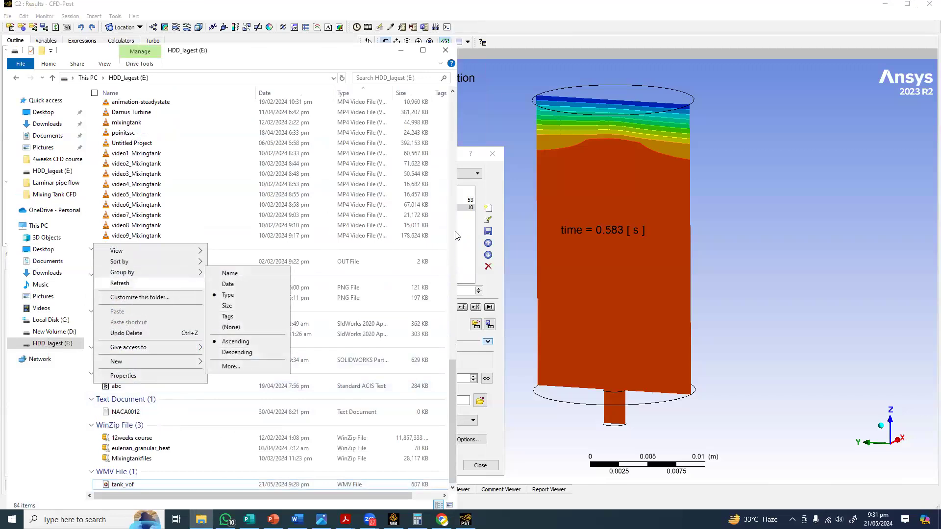
pyautogui.scroll(-20, 444, 459)
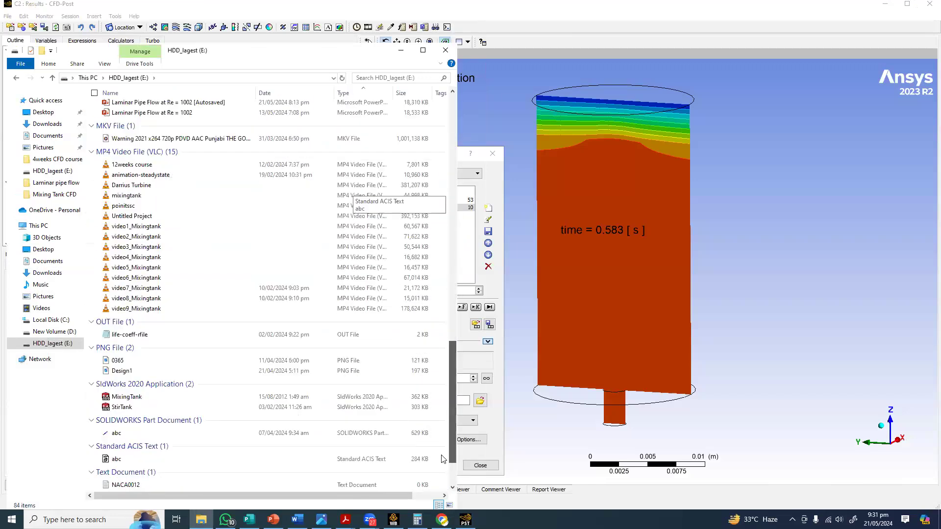
pyautogui.scroll(-1, 148, 480)
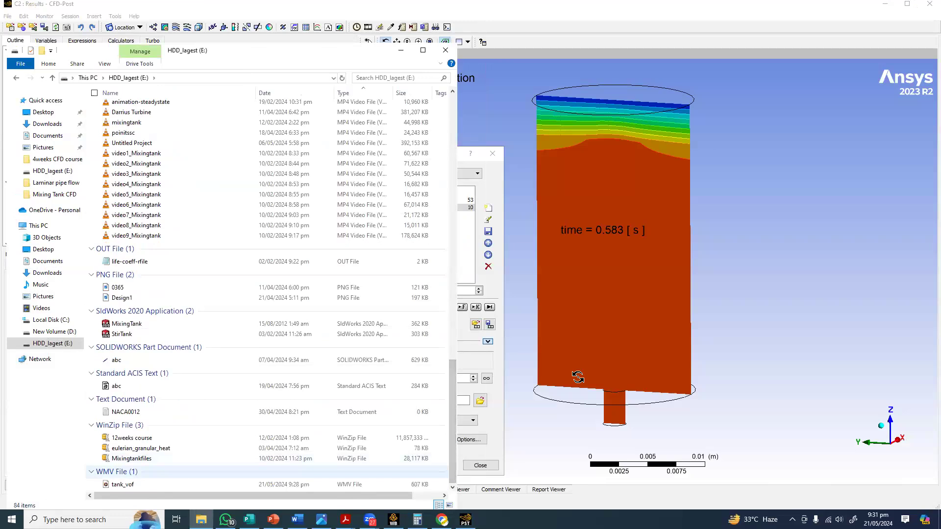
# Open tank_vof in Media Player, play it to check the moving time label, and close the player
pyautogui.doubleClick(120, 484)
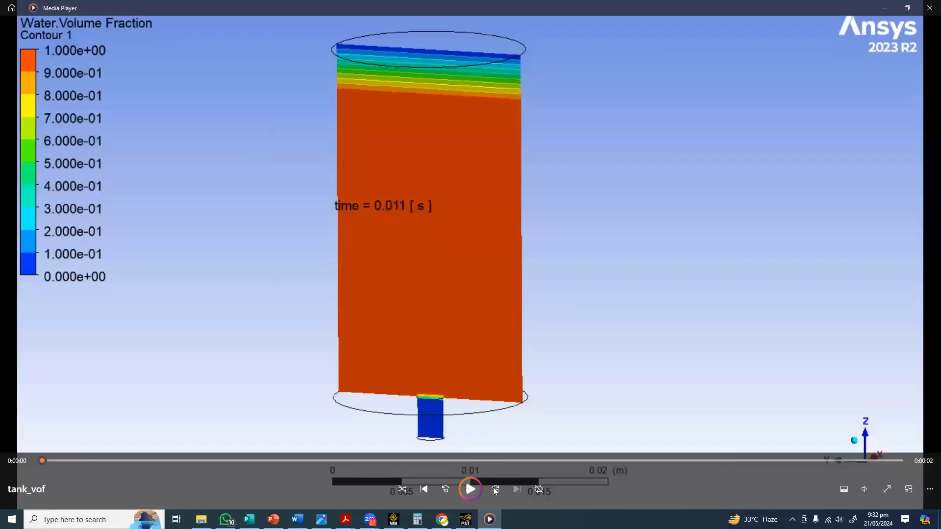
pyautogui.click(469, 491)
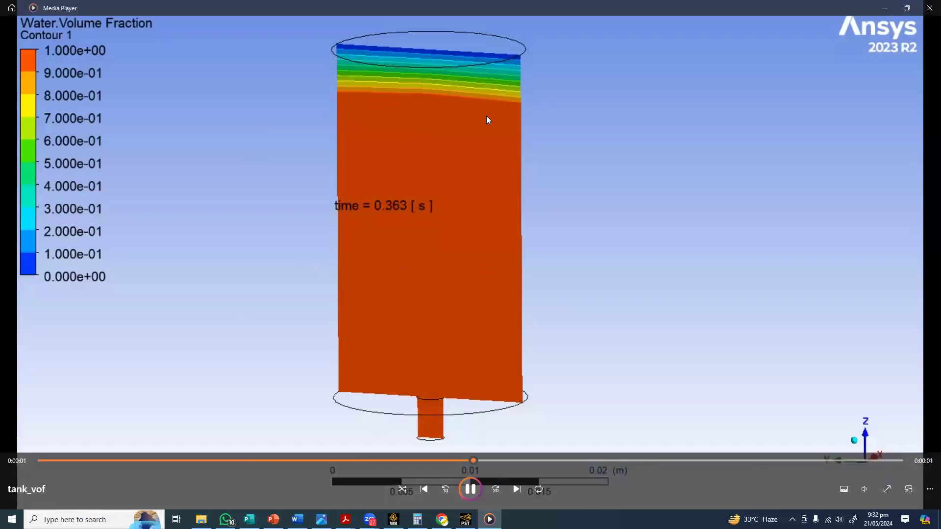
pyautogui.click(925, 8)
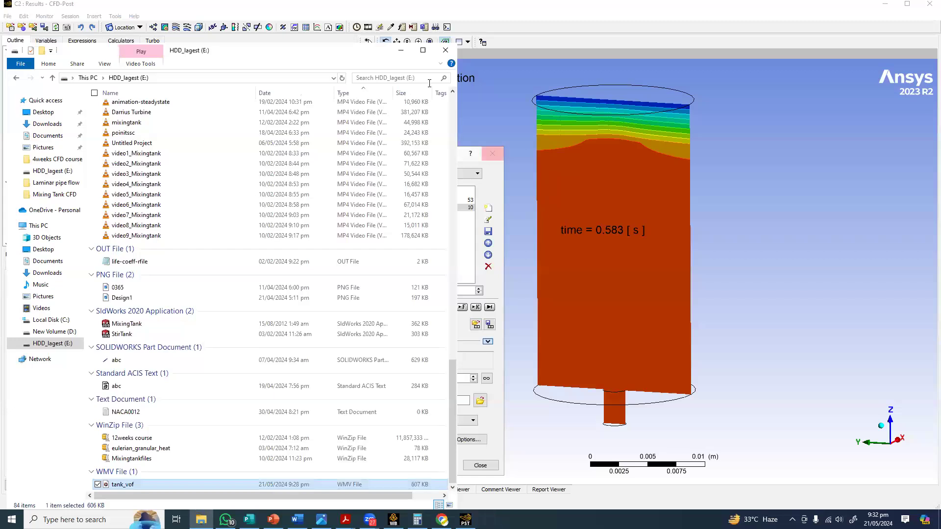
# Minimize the File Explorer window and close the animation and timestep selector windows in CFD-Post
pyautogui.click(398, 51)
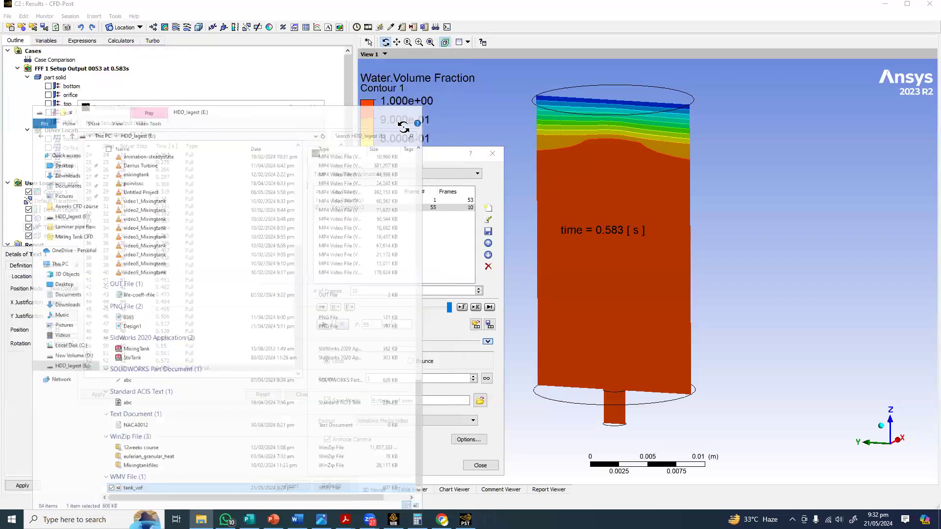
pyautogui.click(492, 153)
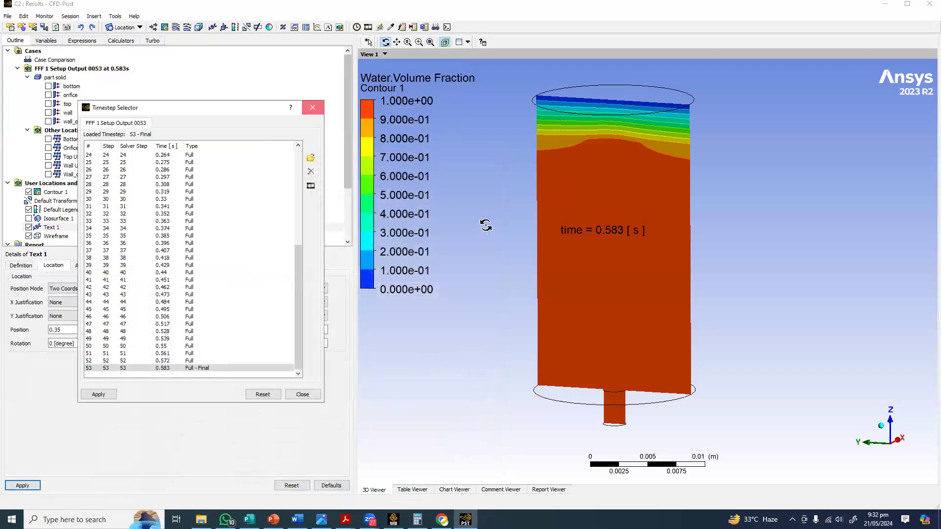
pyautogui.click(312, 108)
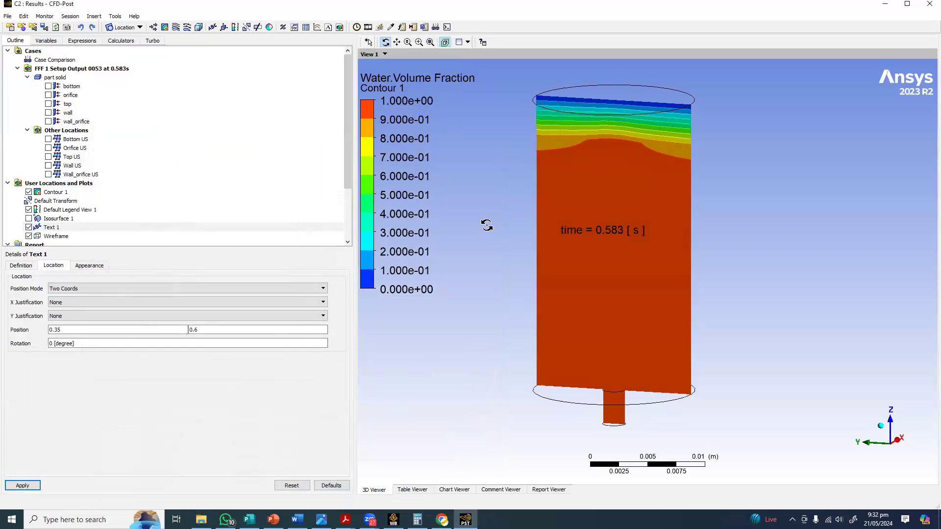
# Exit CFD-Post and save the Tank project in Workbench
pyautogui.click(906, 5)
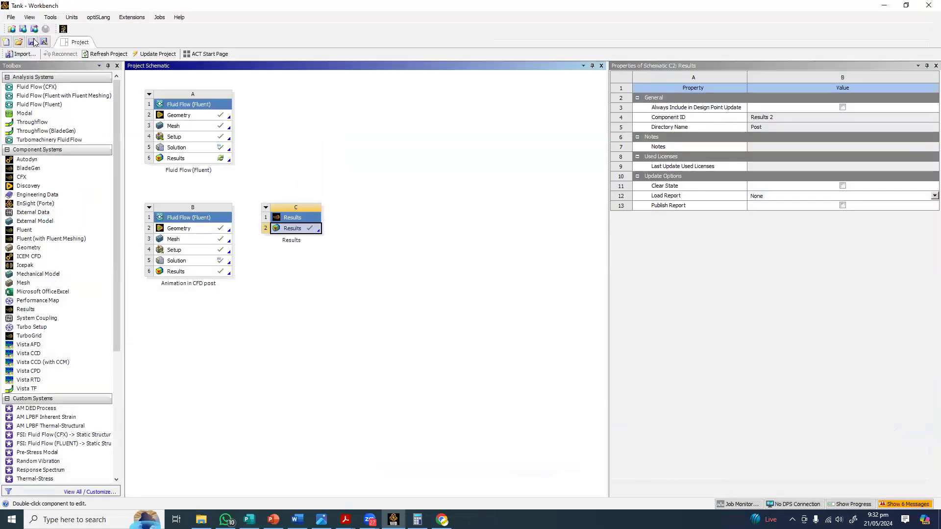
pyautogui.click(31, 43)
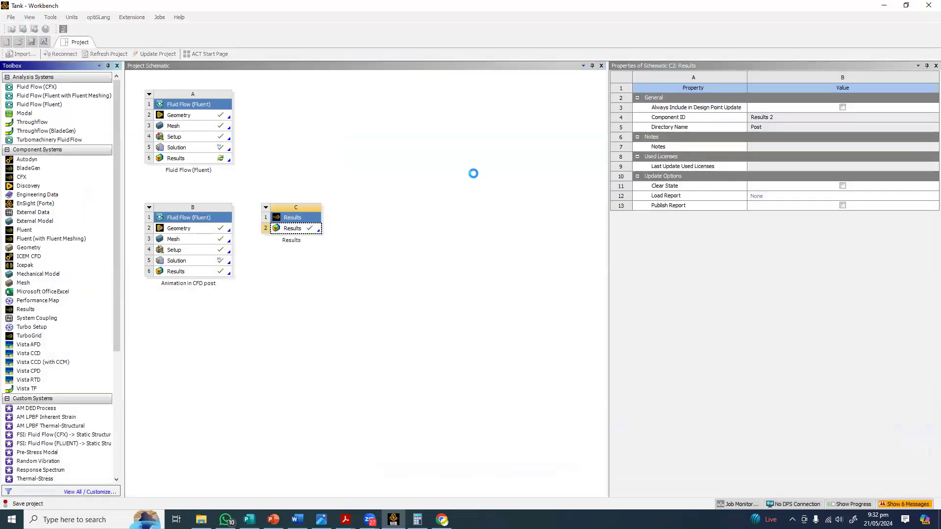